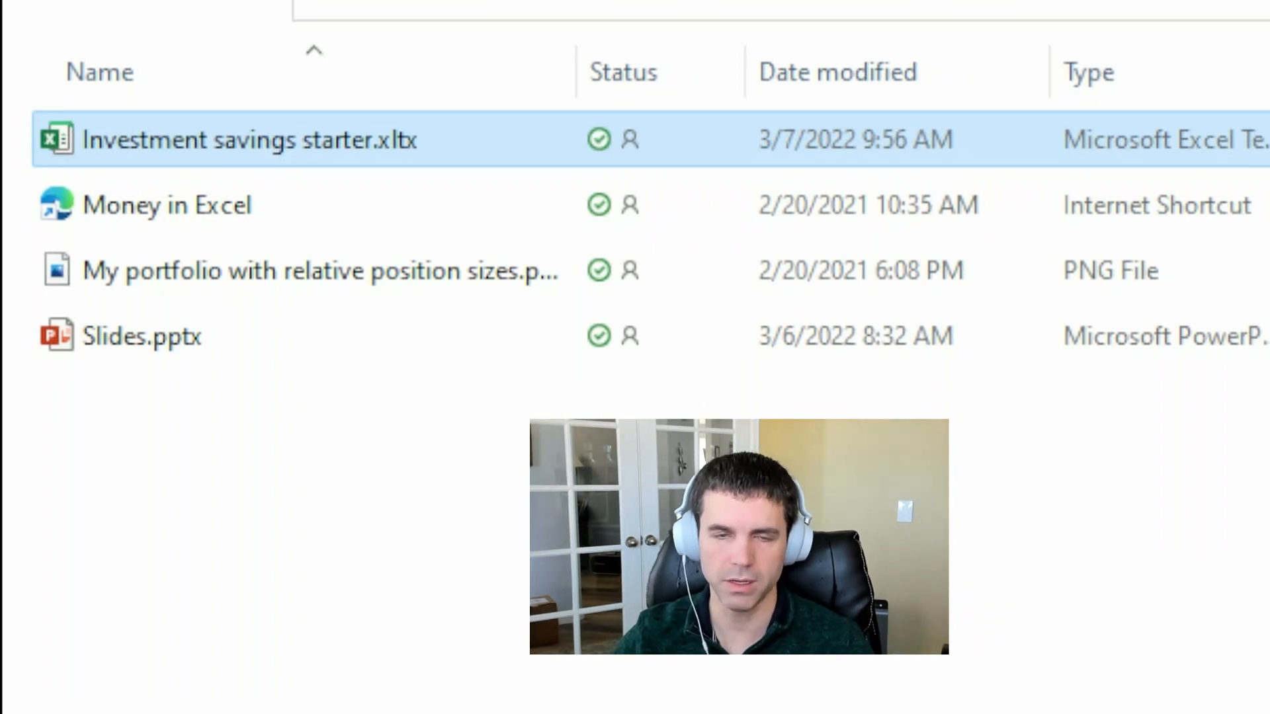
Create a workbook from the Investment savings starter.xltx template and go to the Payments sheet
key(Return)
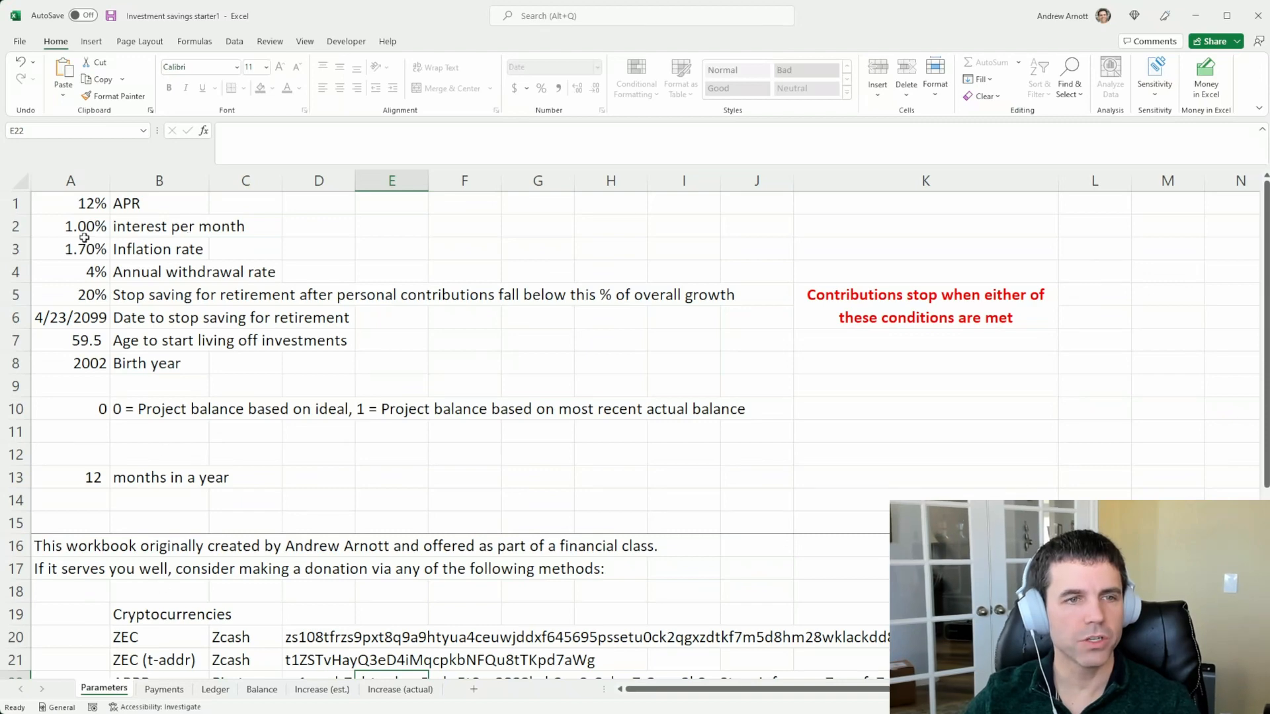
click(173, 694)
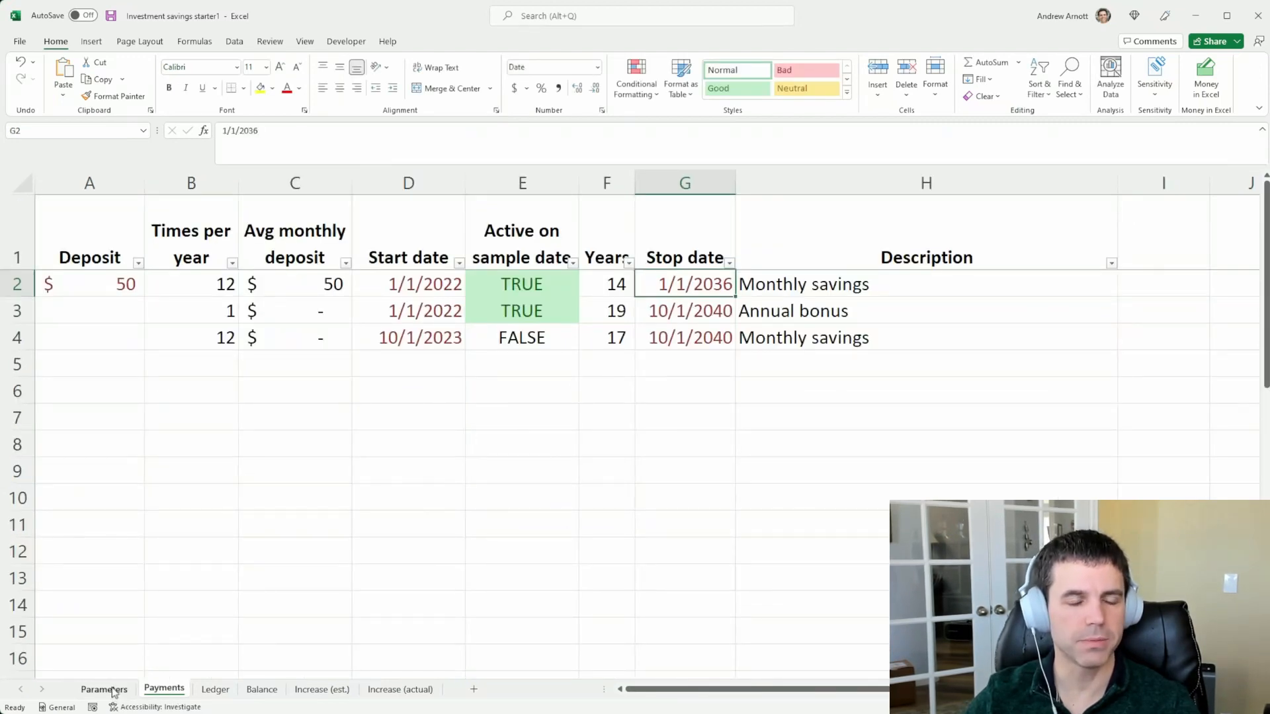
Examine the first monthly savings payment: its deposit, times per year, average monthly deposit, start date, stop date and description
click(106, 285)
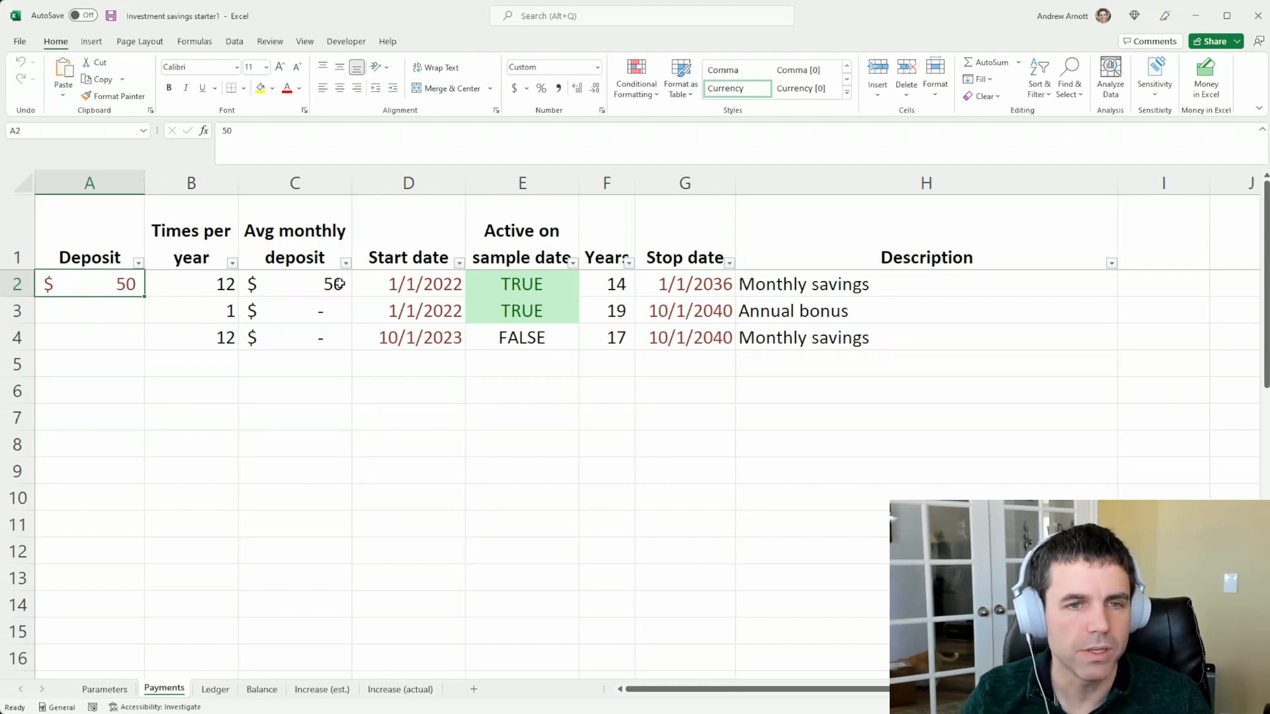
click(423, 284)
click(661, 283)
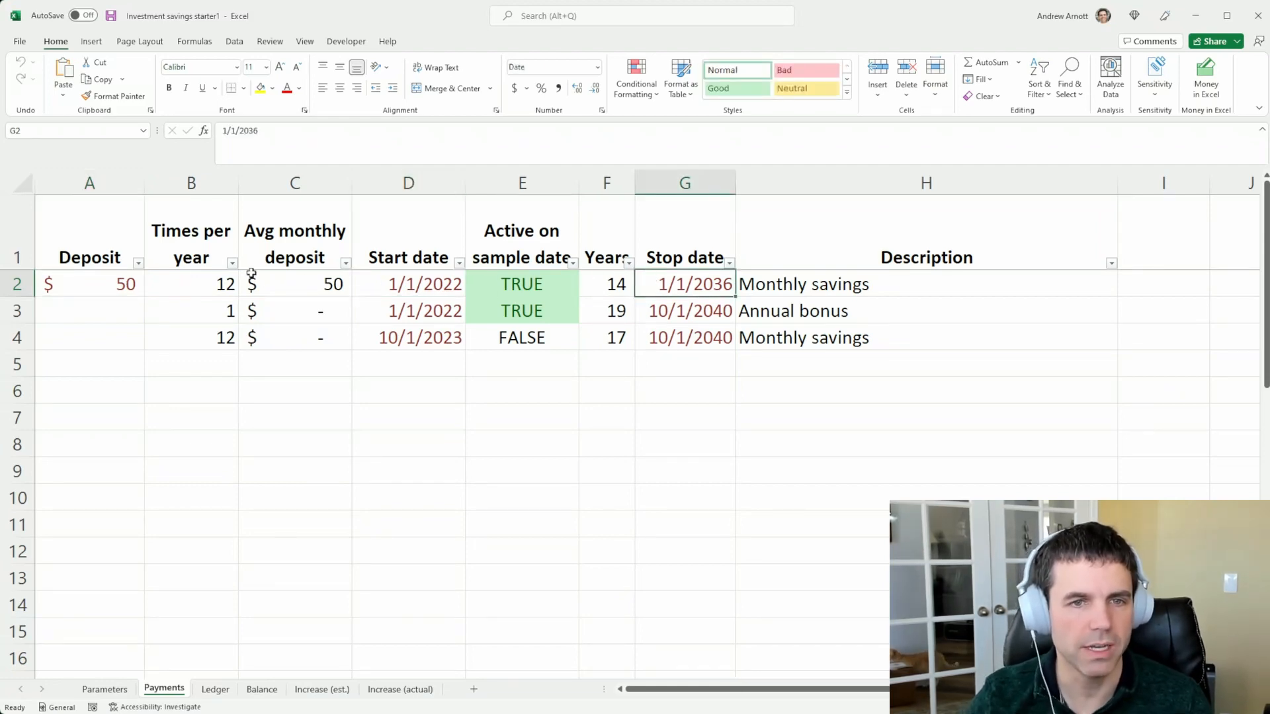
click(84, 282)
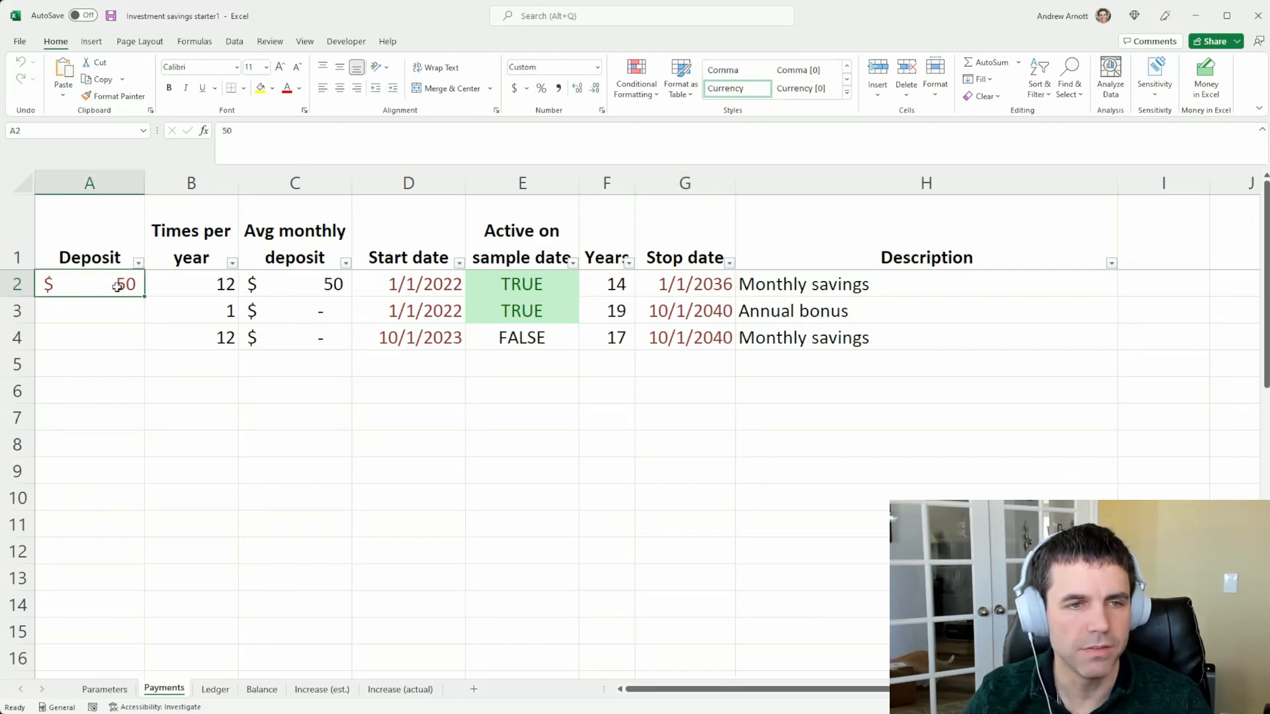
click(187, 285)
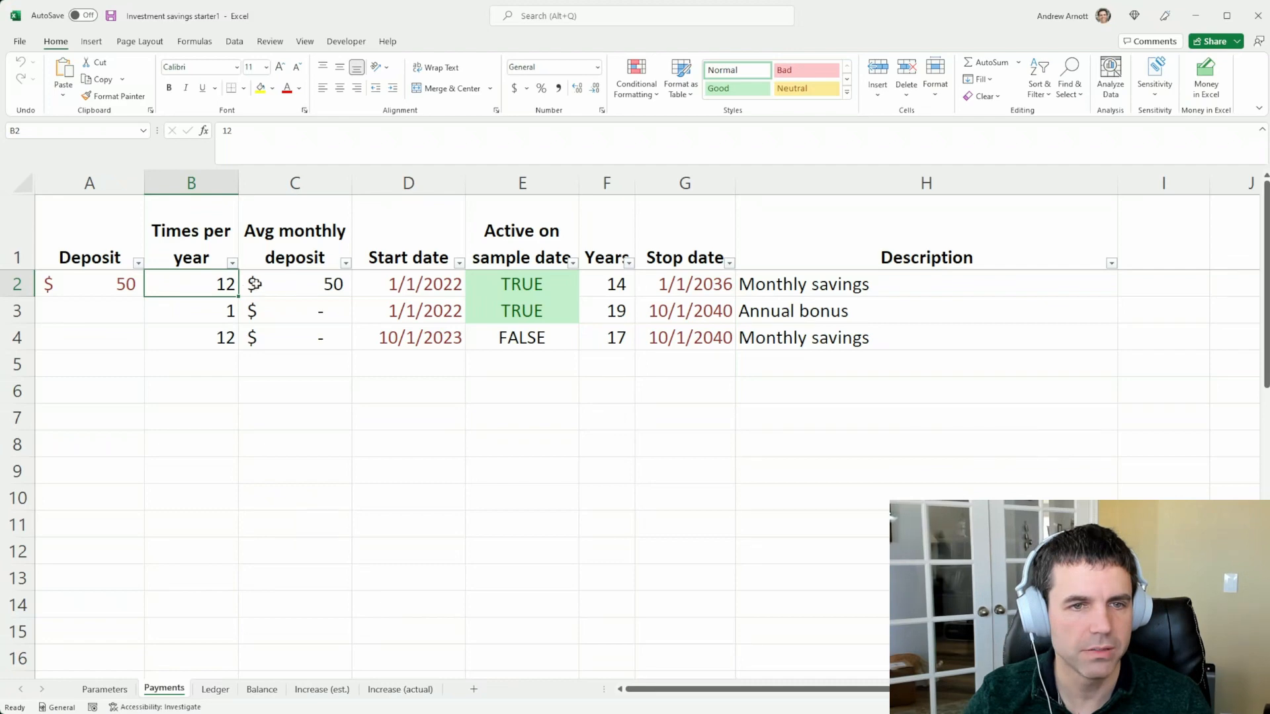
click(300, 284)
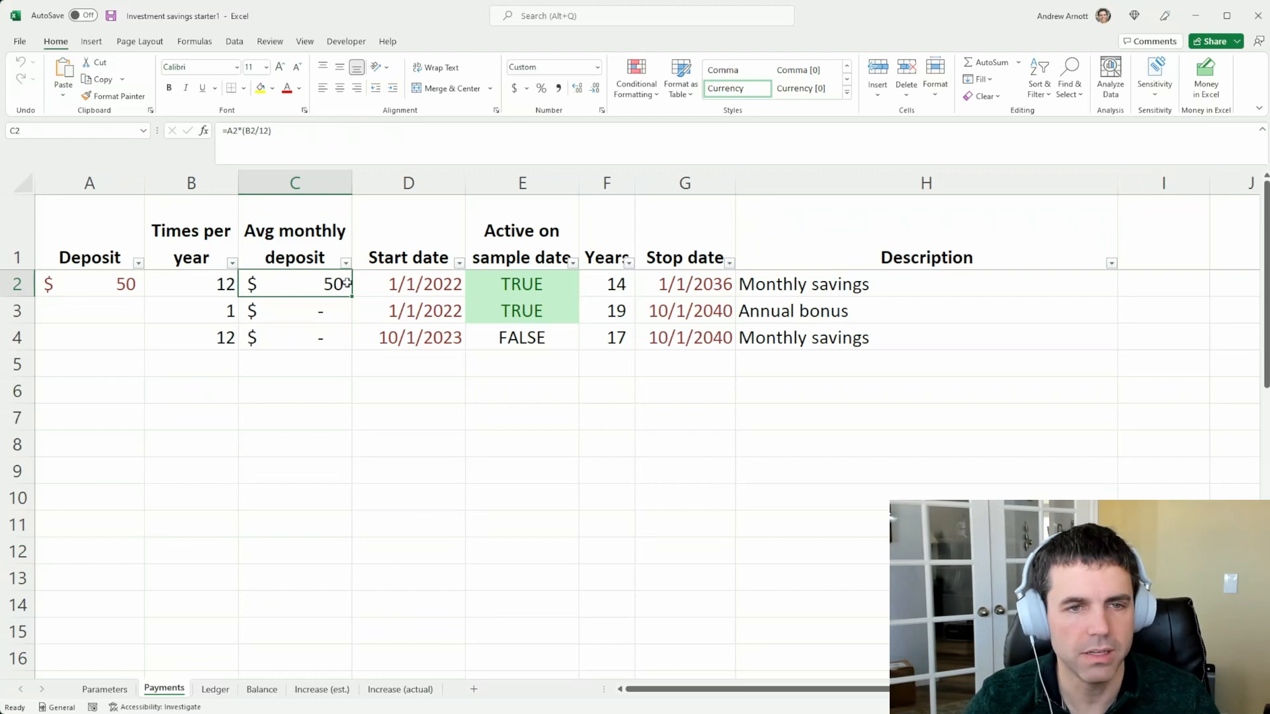
click(413, 279)
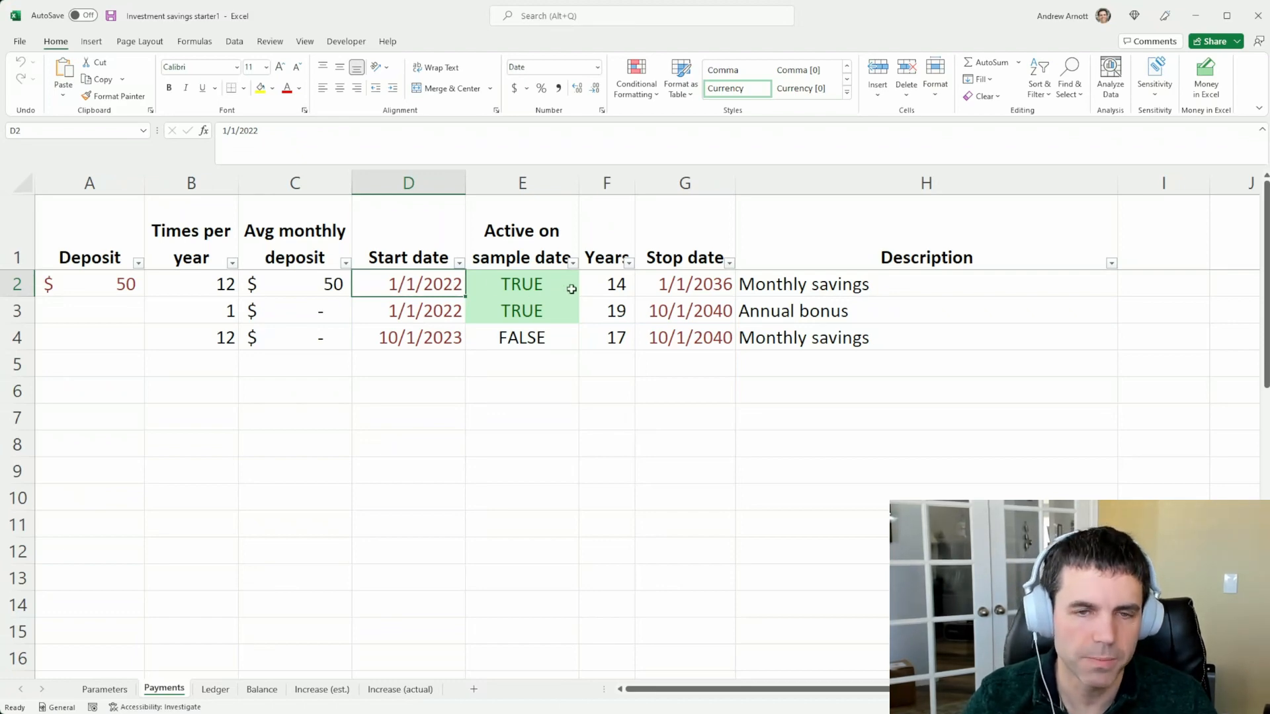
click(662, 284)
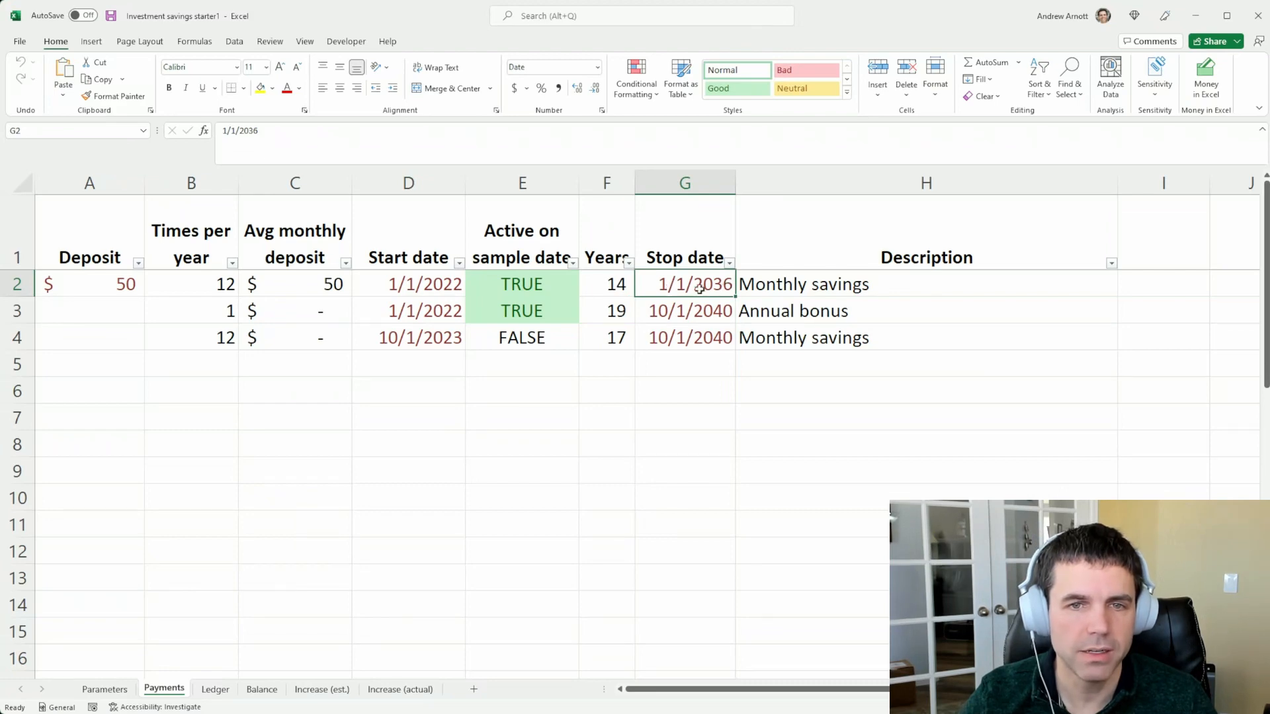
click(749, 275)
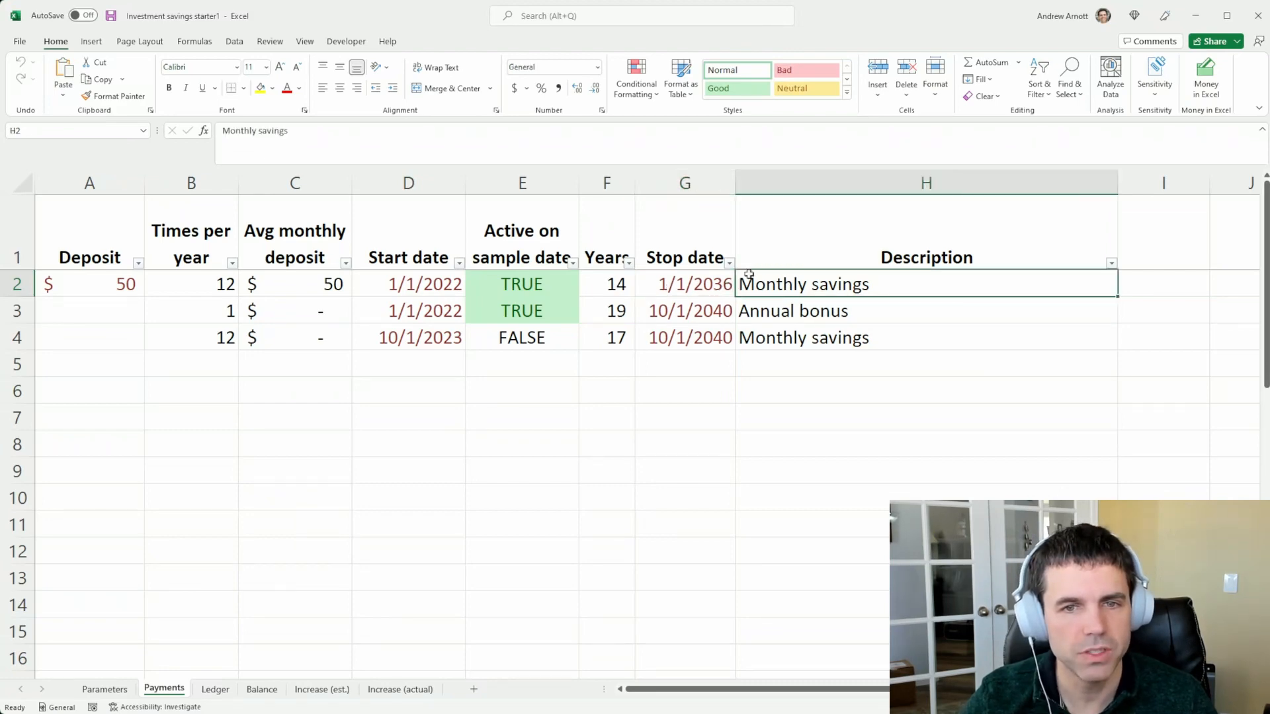
Enter a deposit of 500 for the Annual bonus payment and check its average monthly deposit and years
click(750, 309)
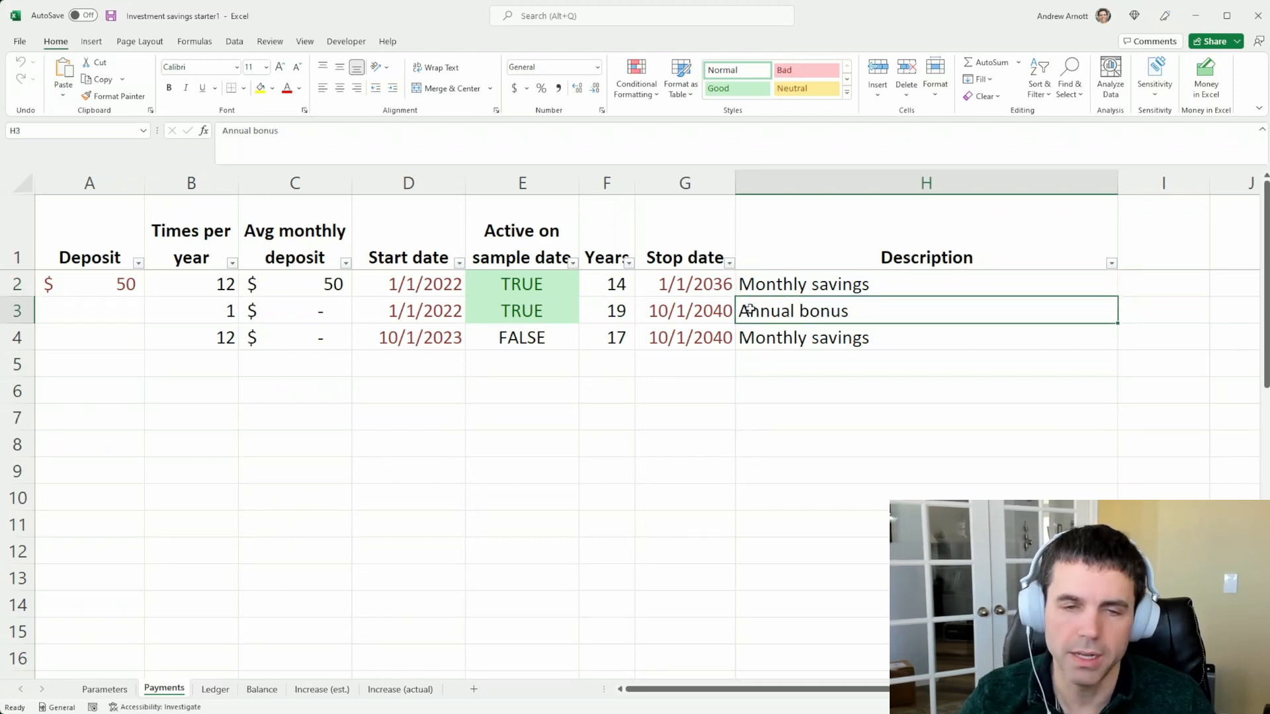
click(97, 320)
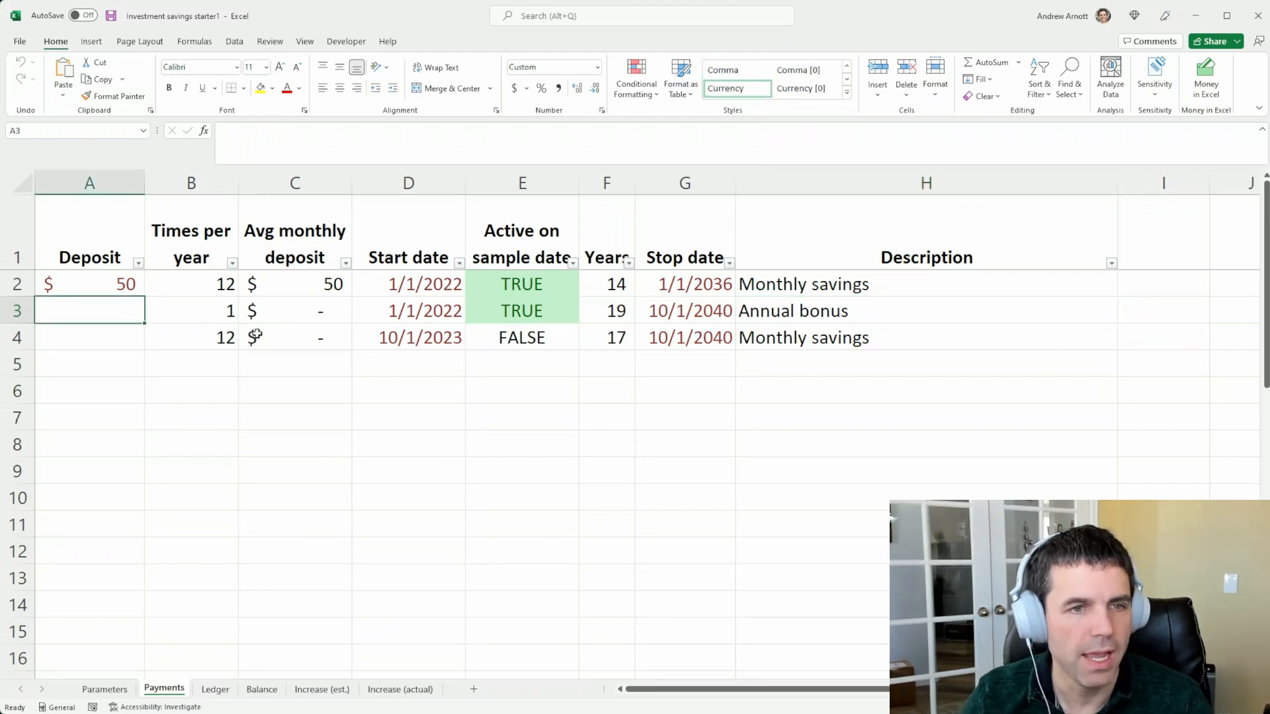
click(204, 321)
click(135, 315)
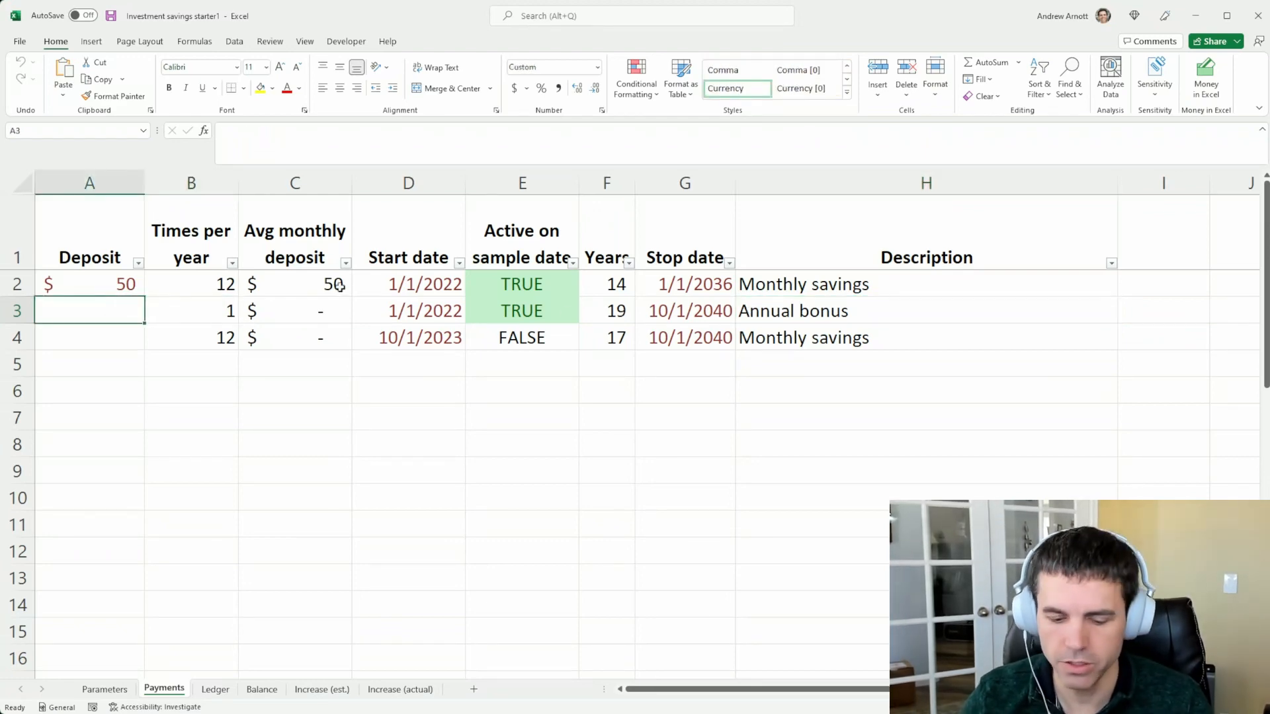
text(500)
key(ctrl+Return)
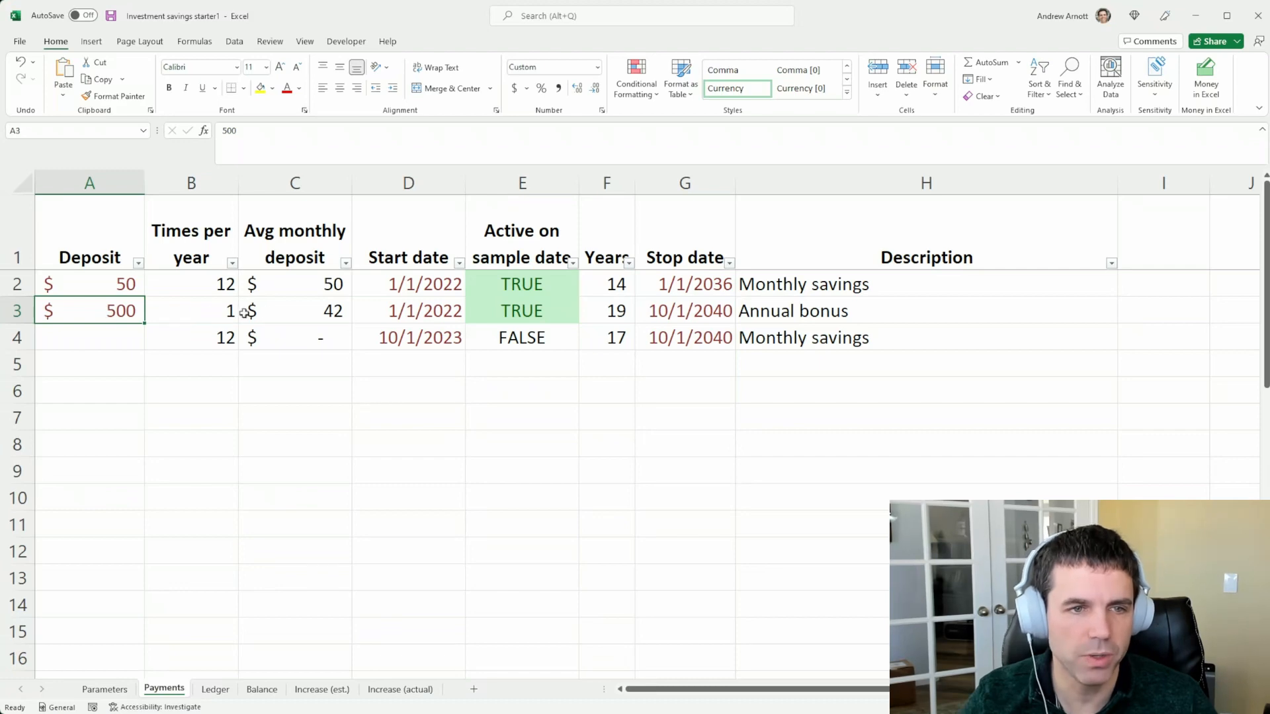
click(287, 312)
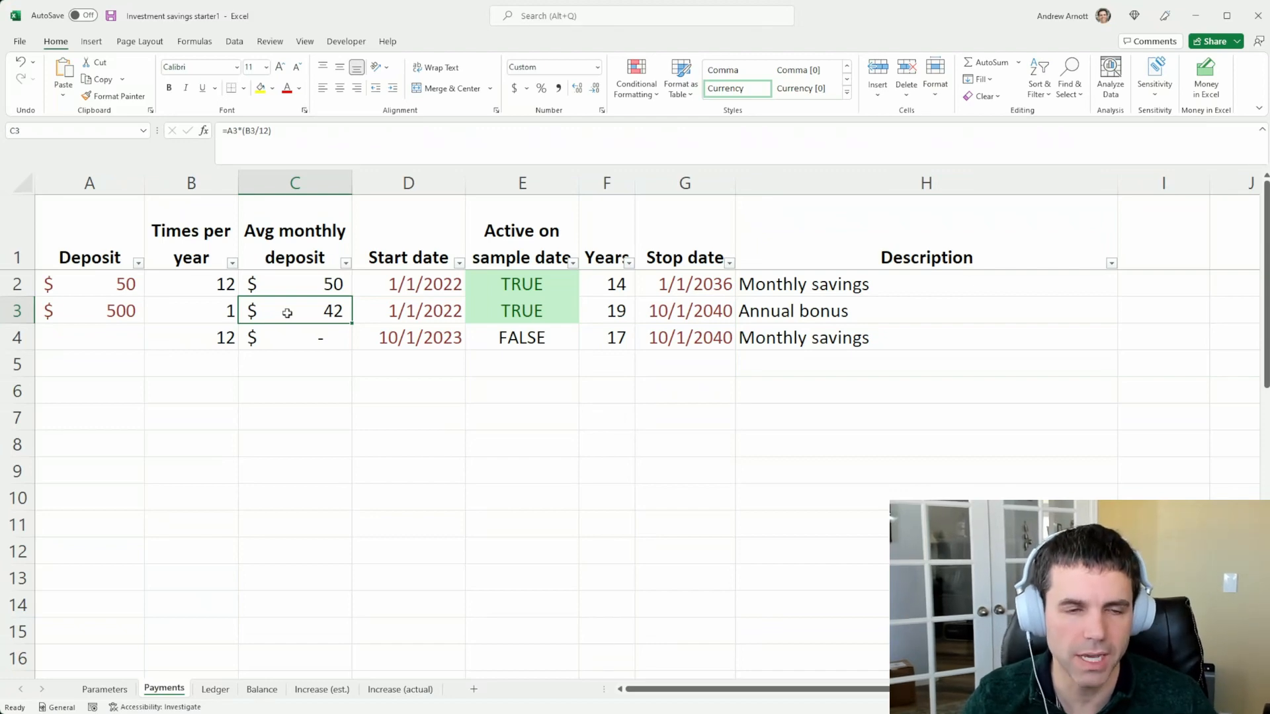
click(589, 313)
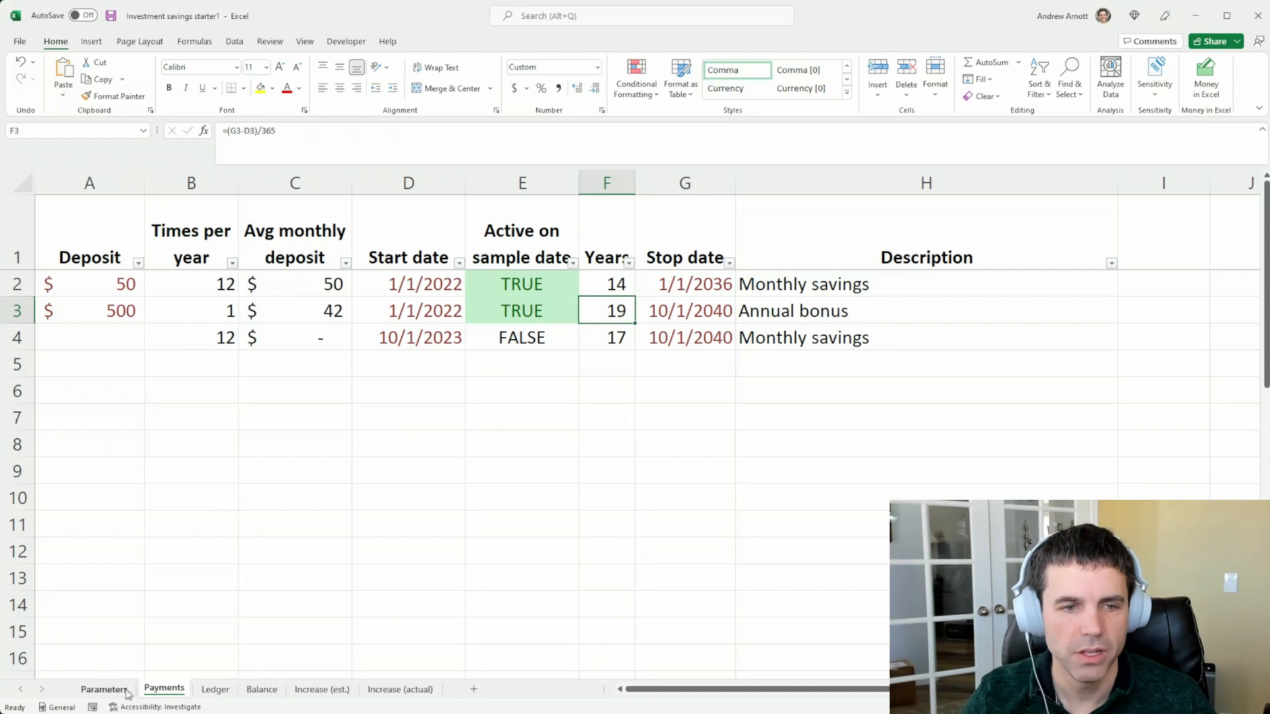
Examine the Projection columns on the Ledger sheet and compare the first cash flow with the first two average monthly deposits on Payments
click(221, 695)
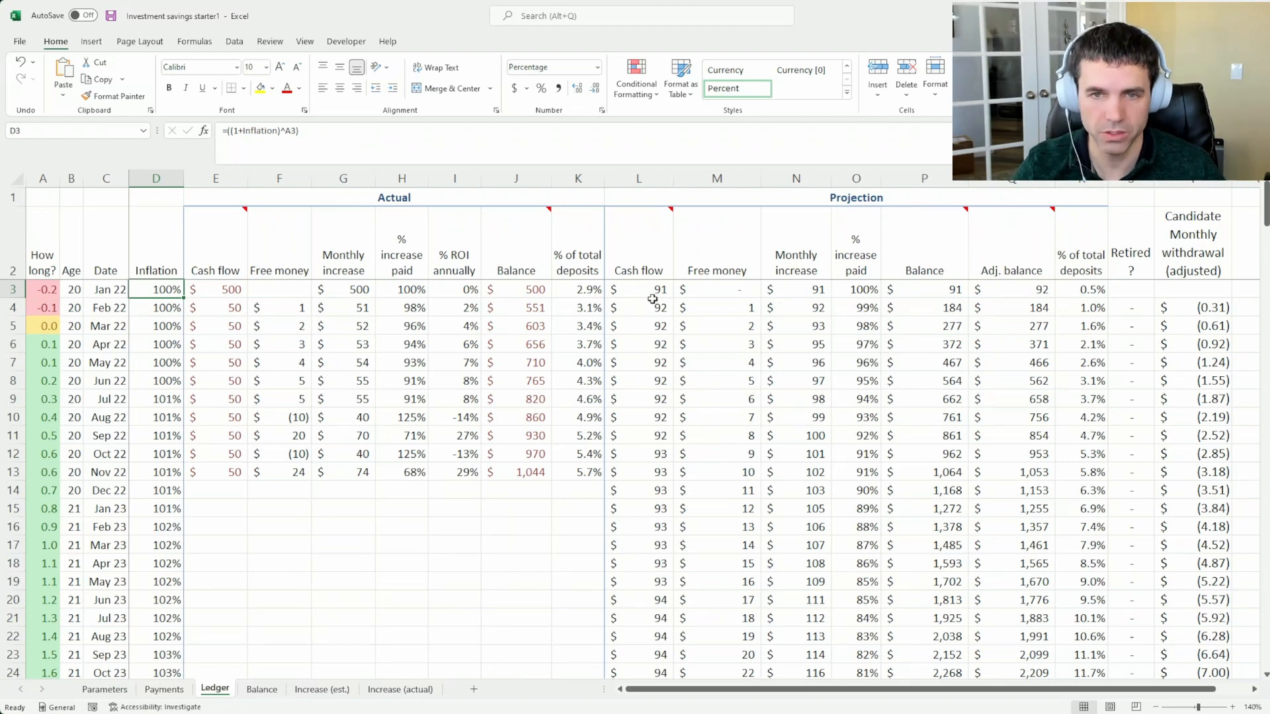
drag(643, 178, 1081, 177)
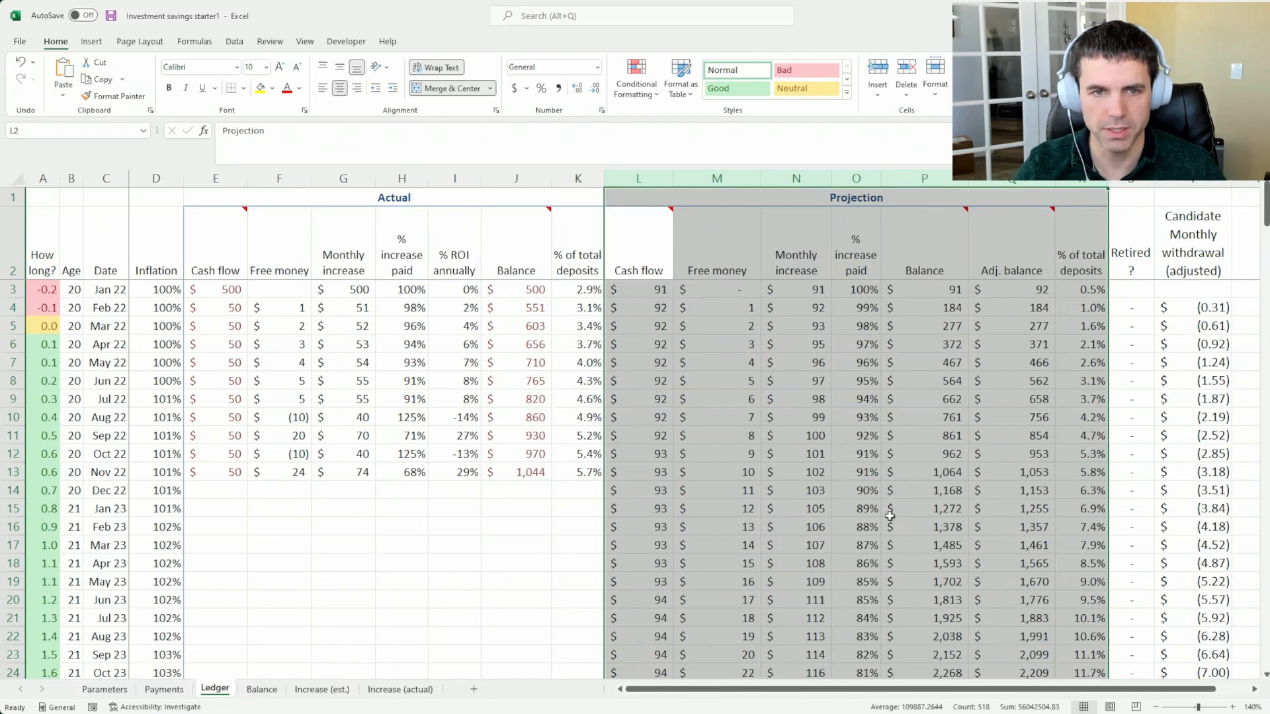
click(637, 288)
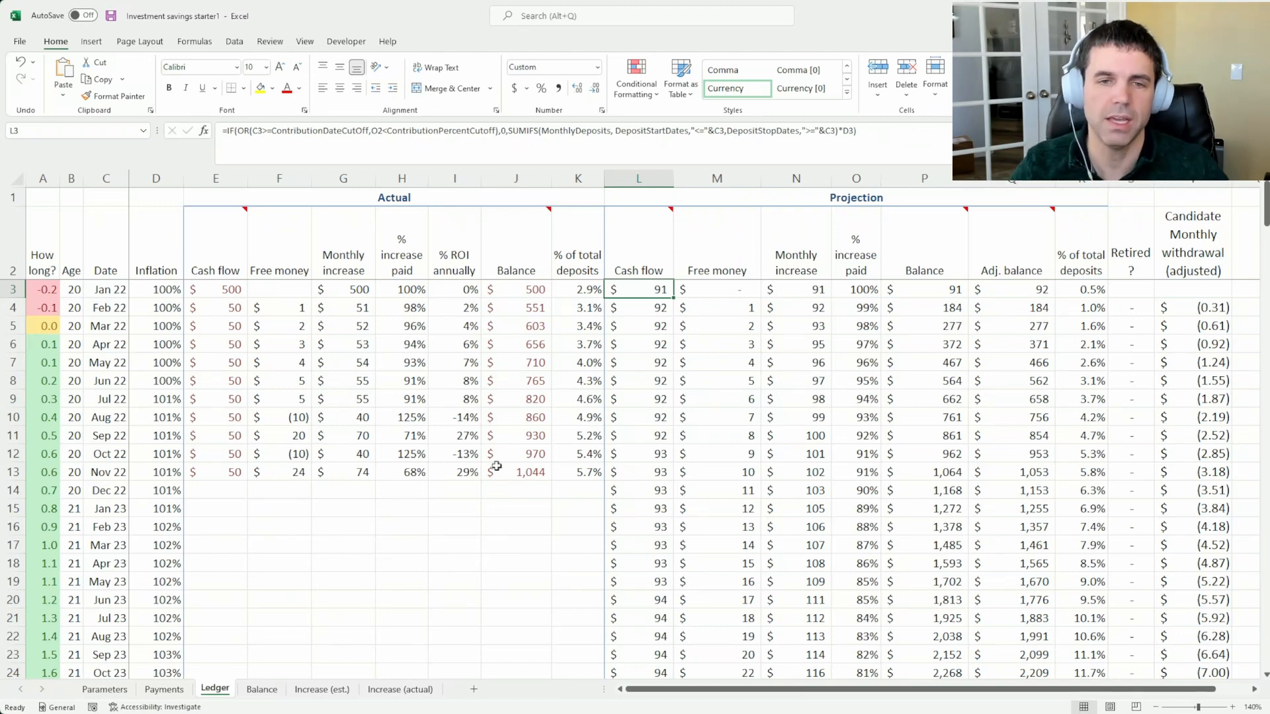
click(164, 689)
drag(311, 285, 308, 305)
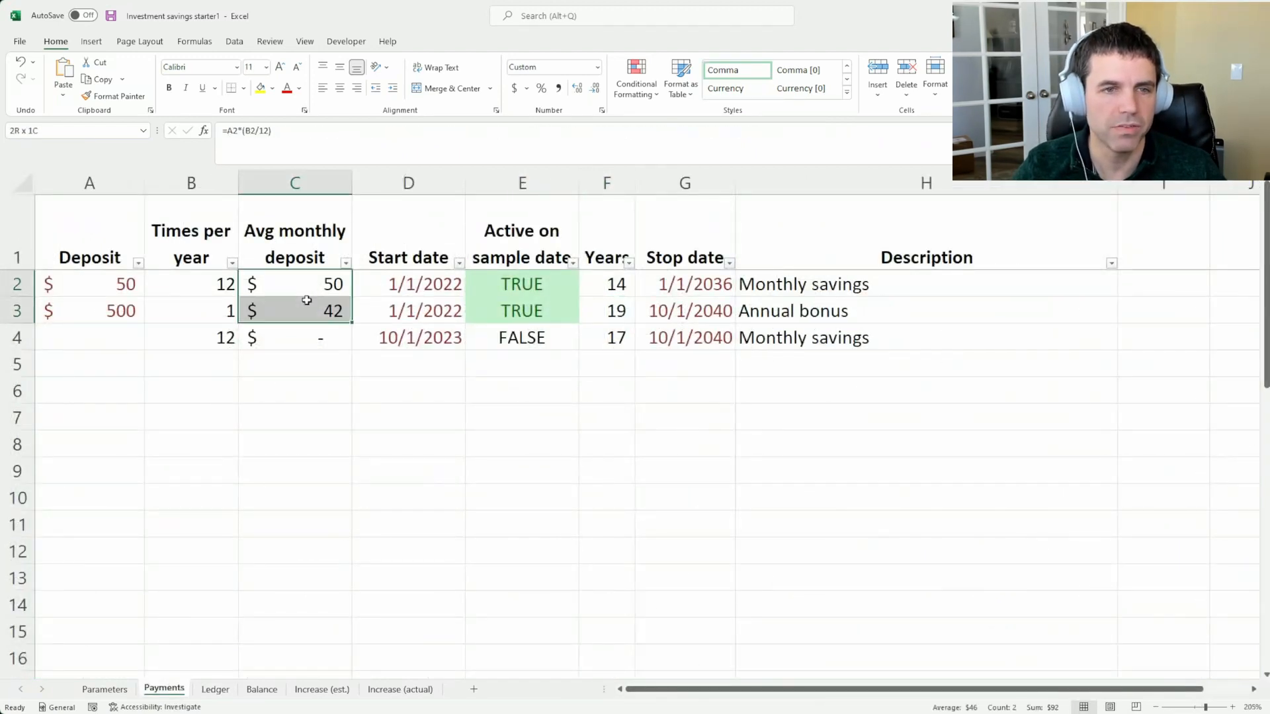
Examine the Ledger's projected balance, monthly increase and free money for January 2022, along with the projected cash flow through November 2022
click(215, 689)
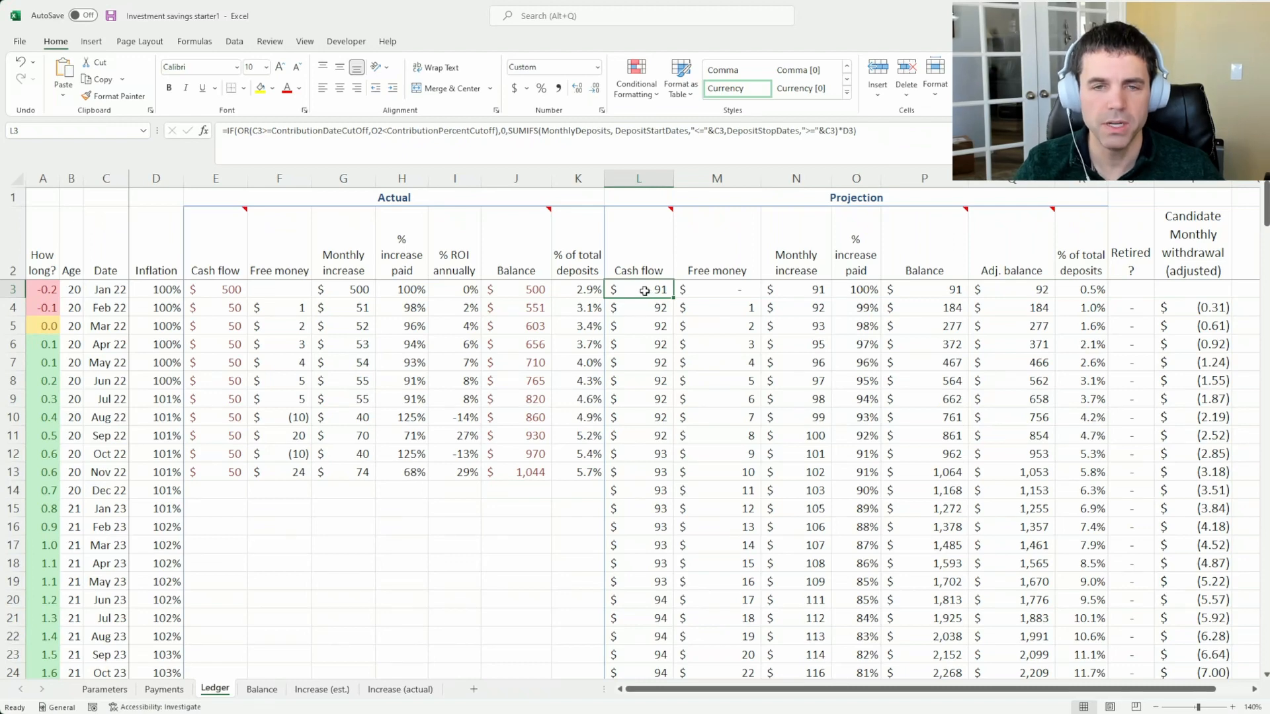
click(919, 289)
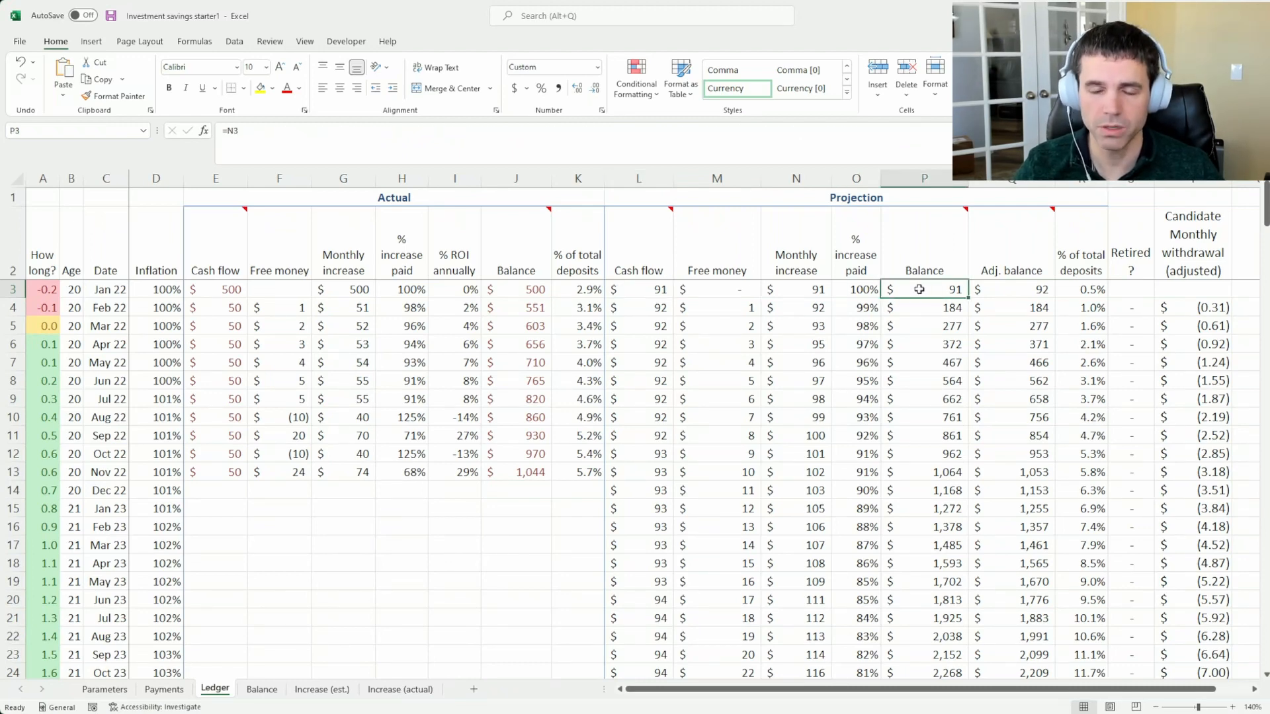
click(778, 290)
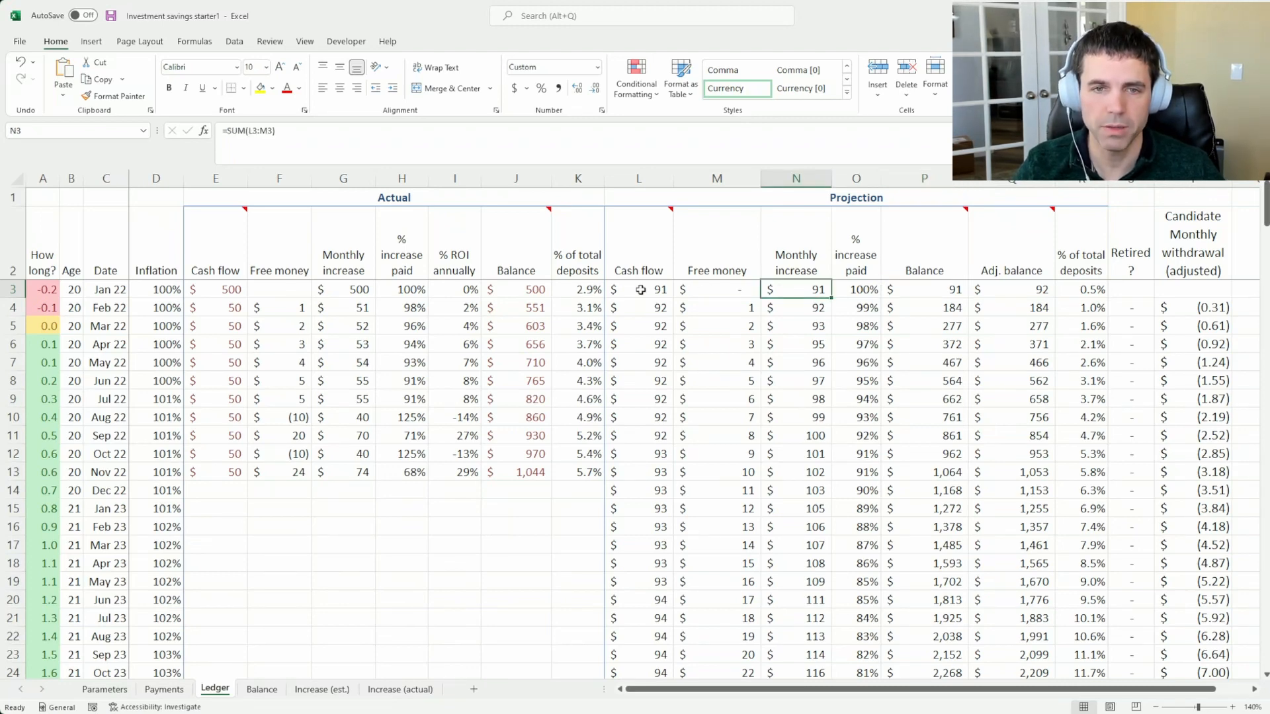
click(726, 287)
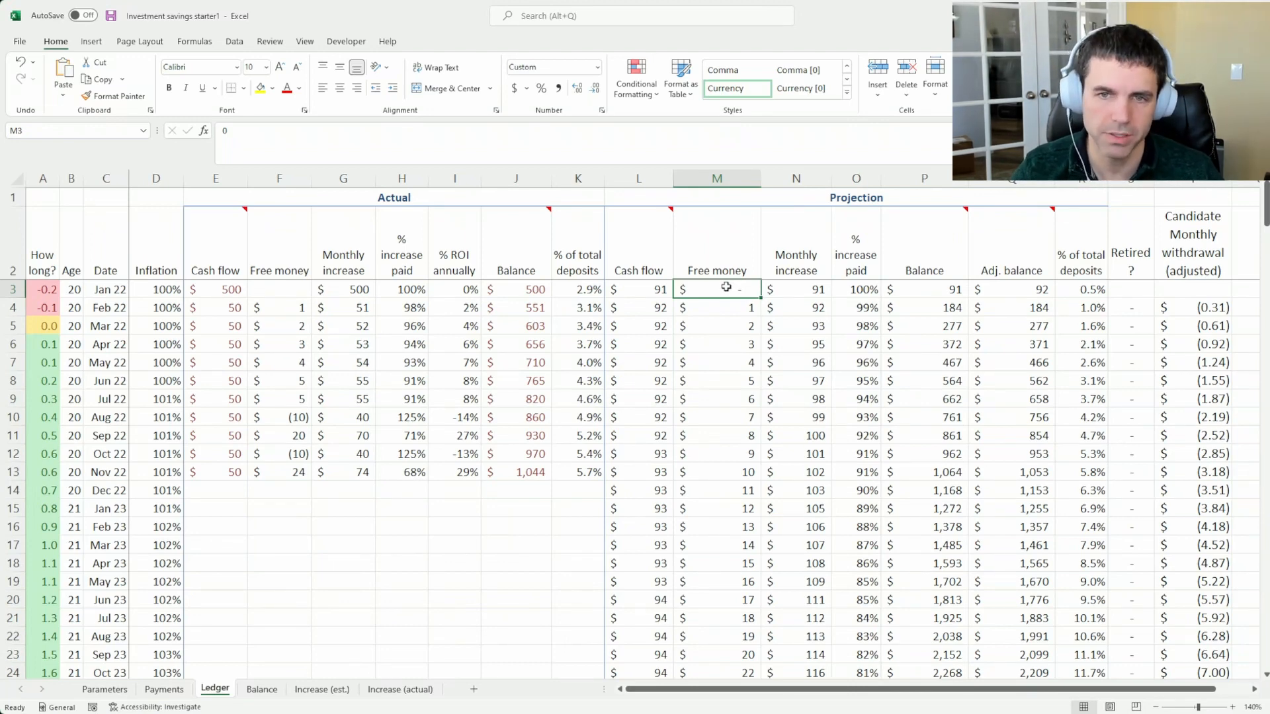
click(643, 309)
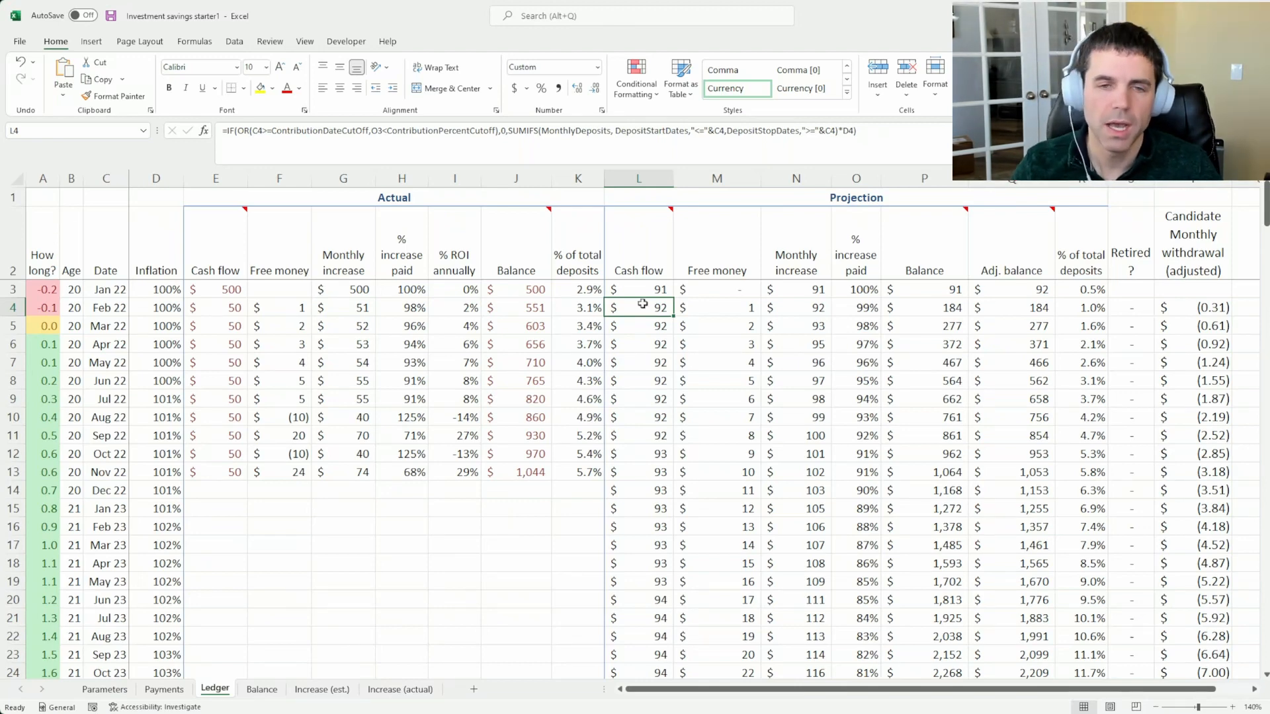
drag(639, 291, 640, 470)
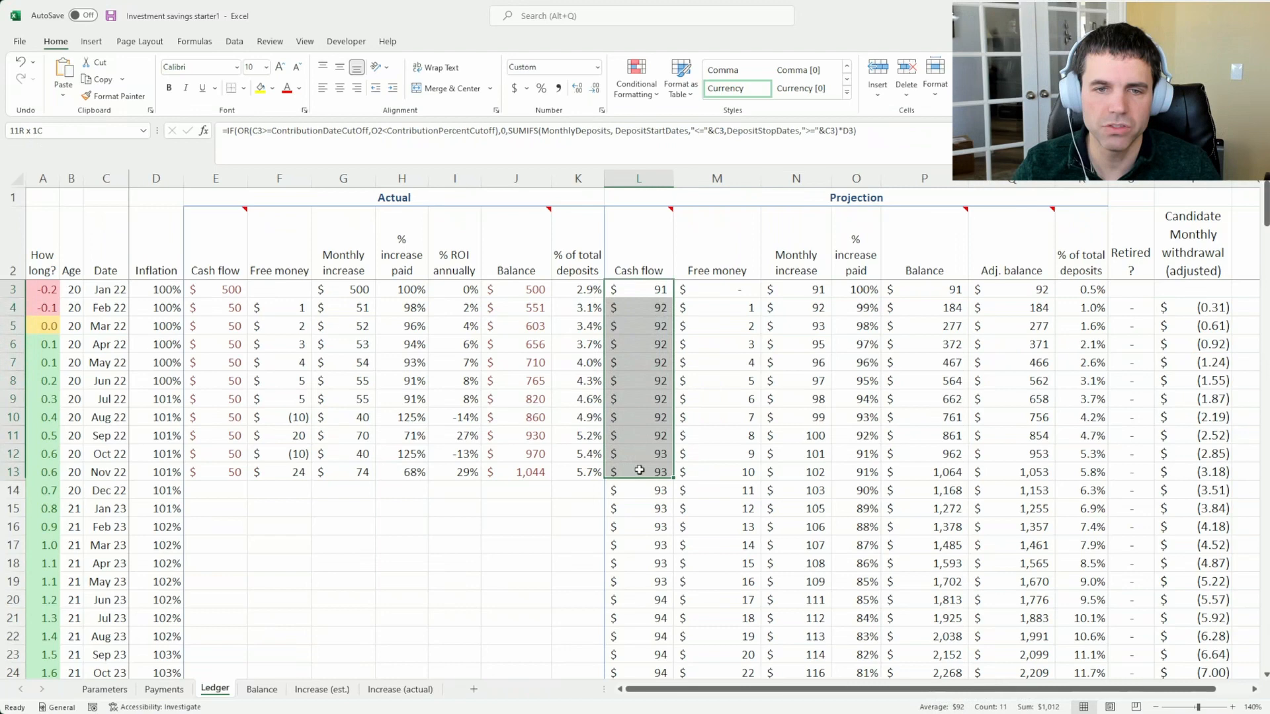
click(653, 290)
click(645, 306)
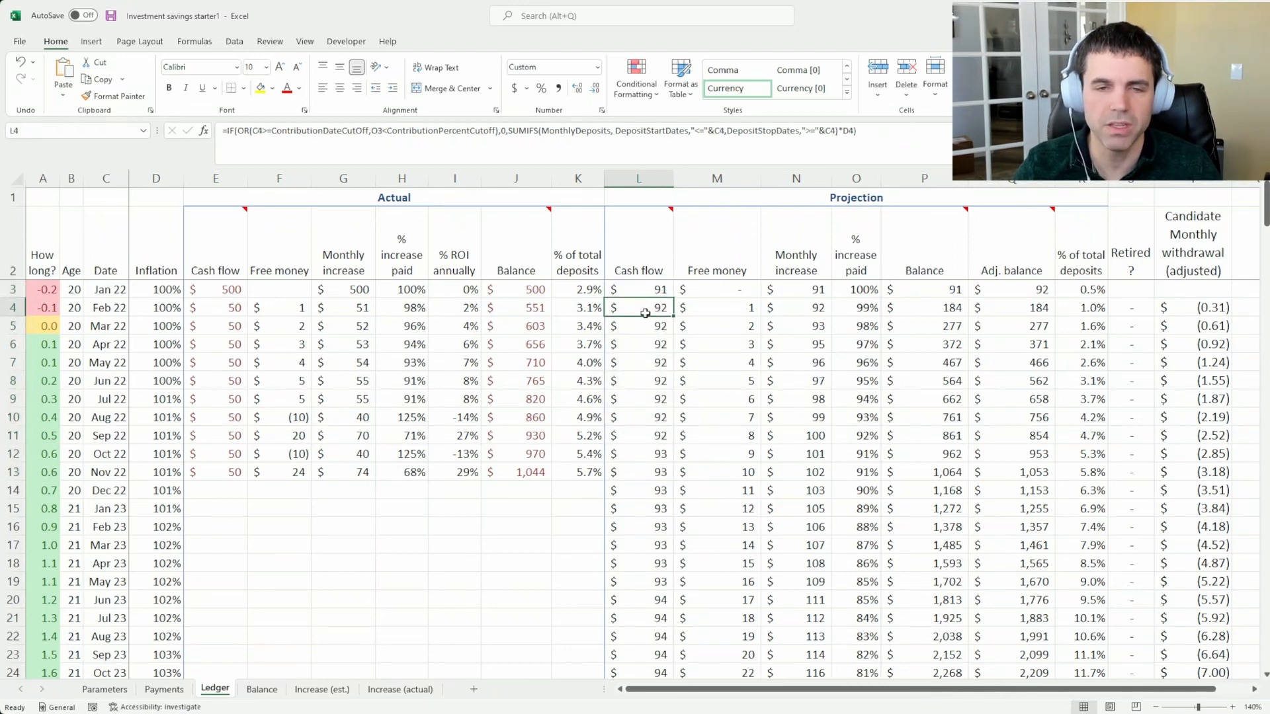
Trace the projected free money for February and September 2022 against the preceding balances and the monthly cash flow
click(706, 308)
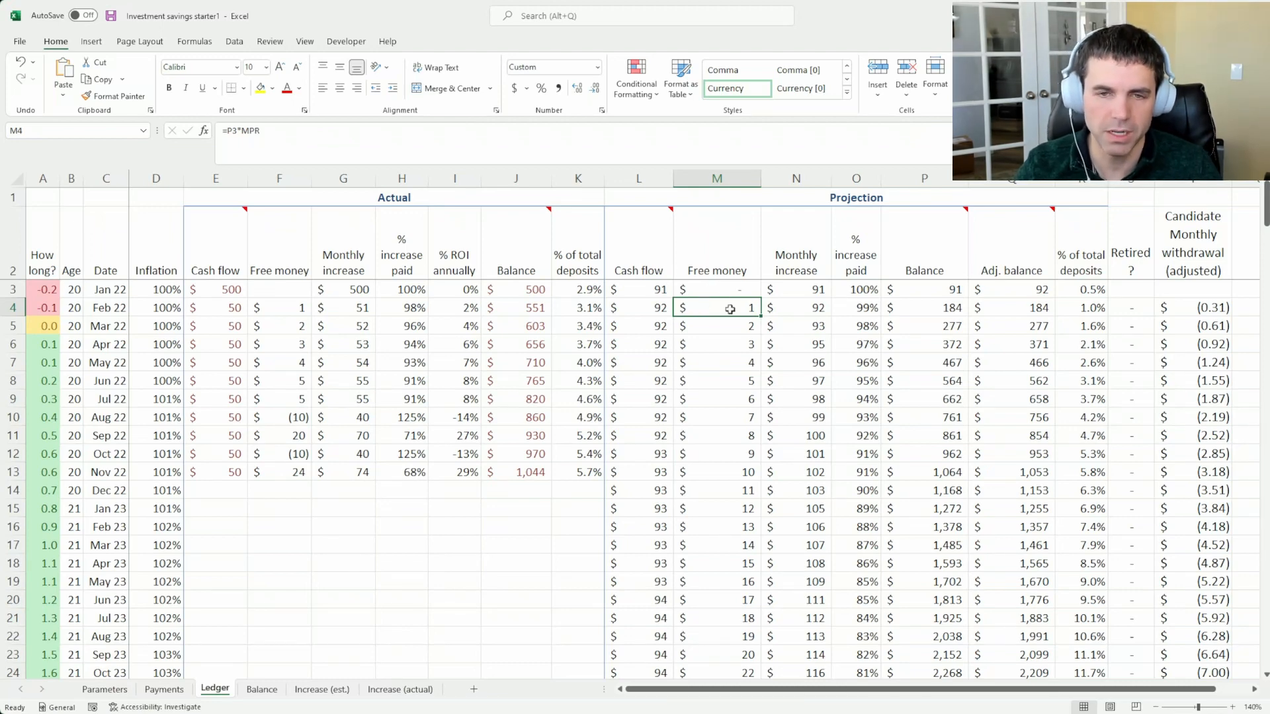
click(952, 289)
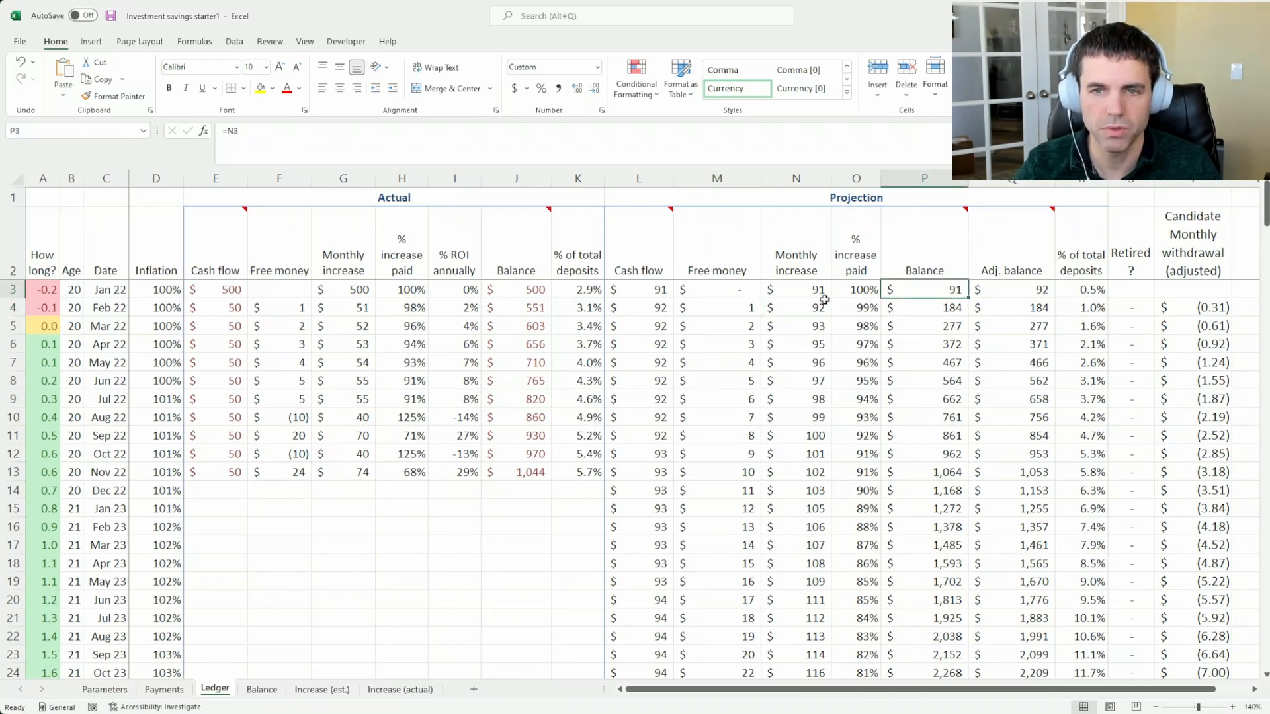
click(697, 302)
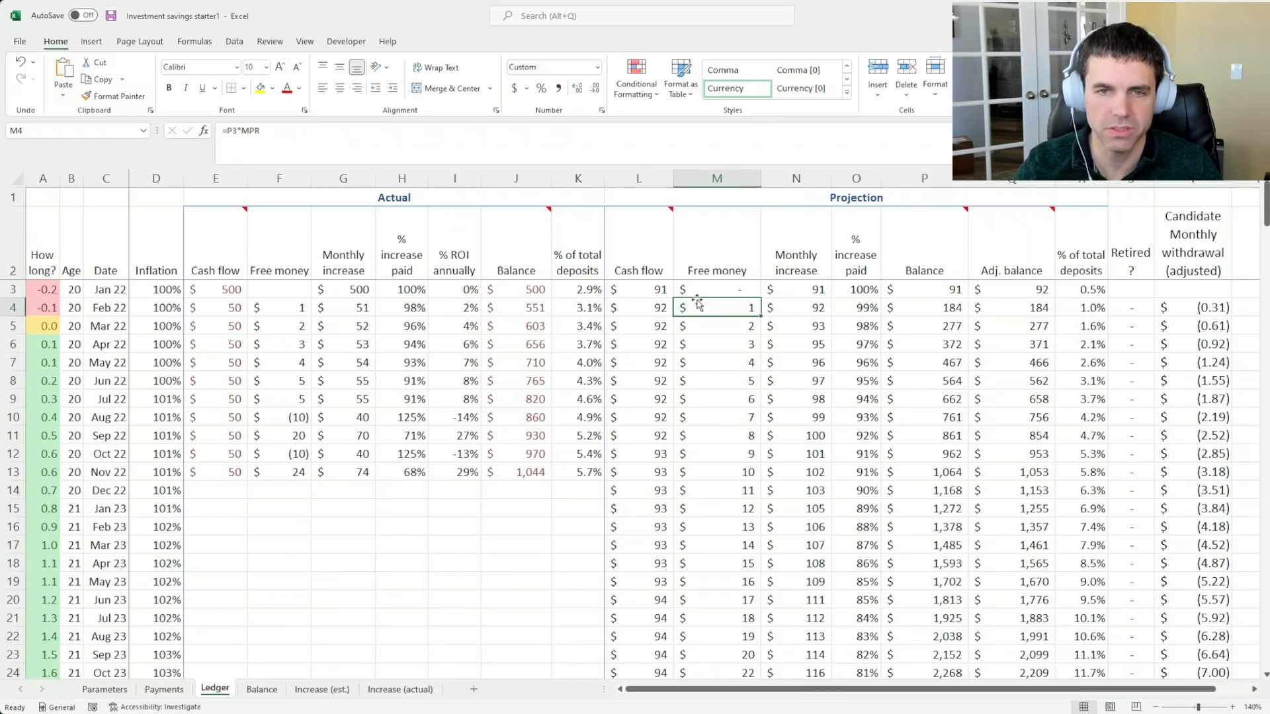
click(937, 303)
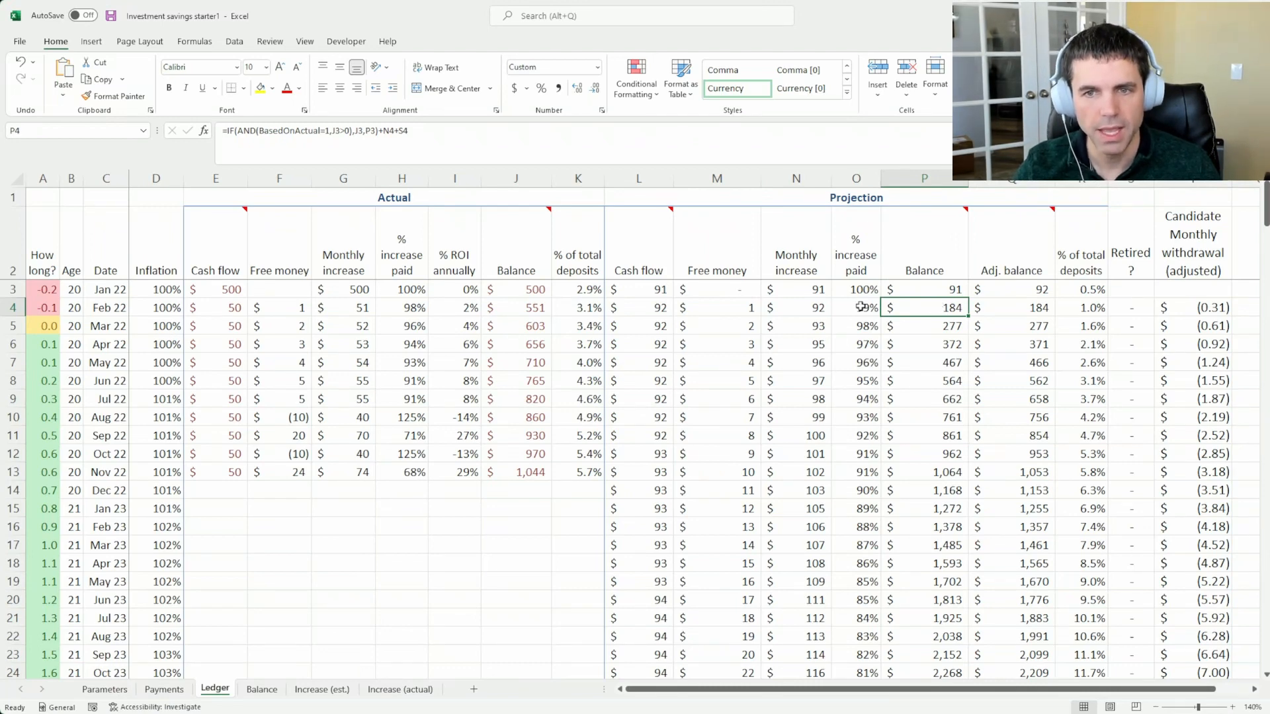
click(711, 309)
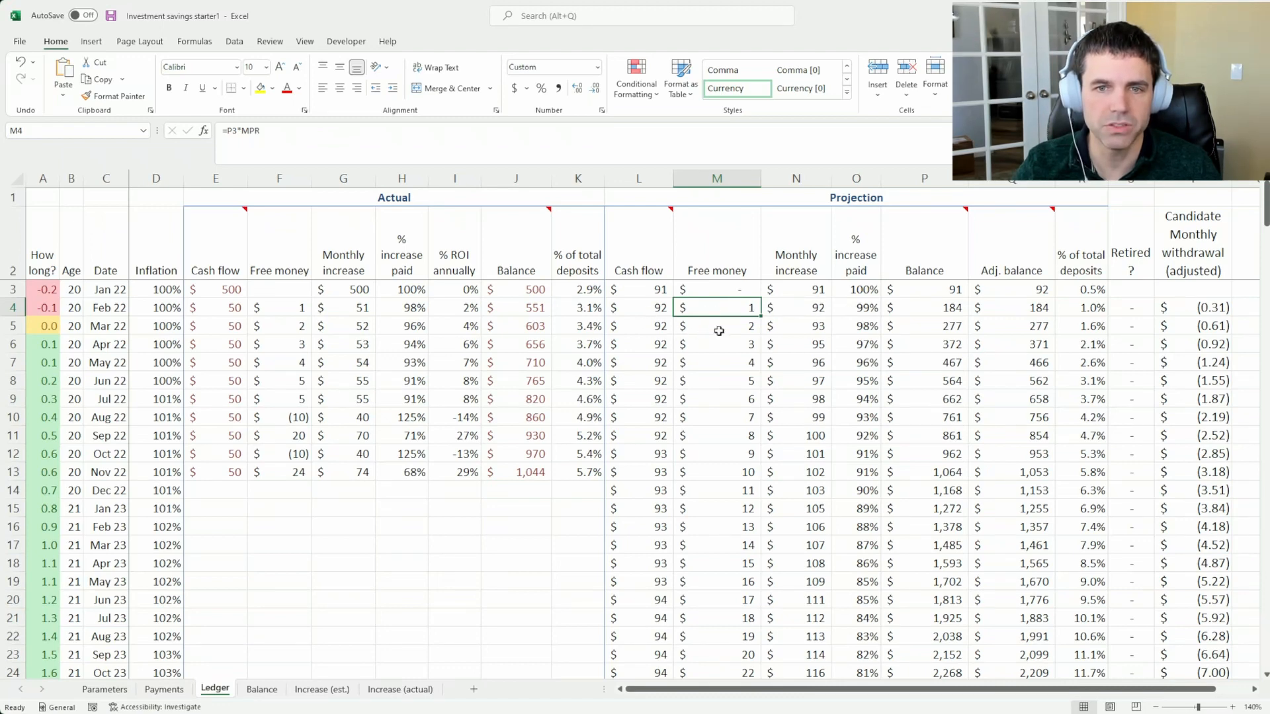
click(650, 324)
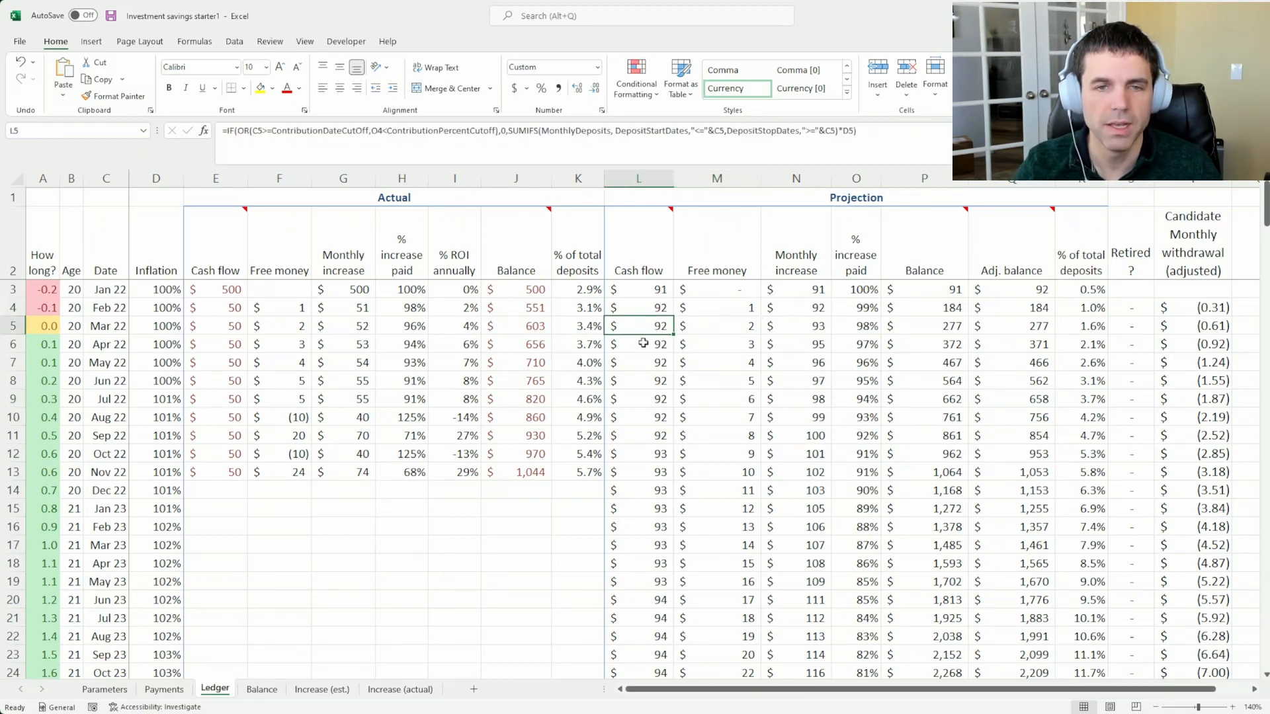
click(644, 432)
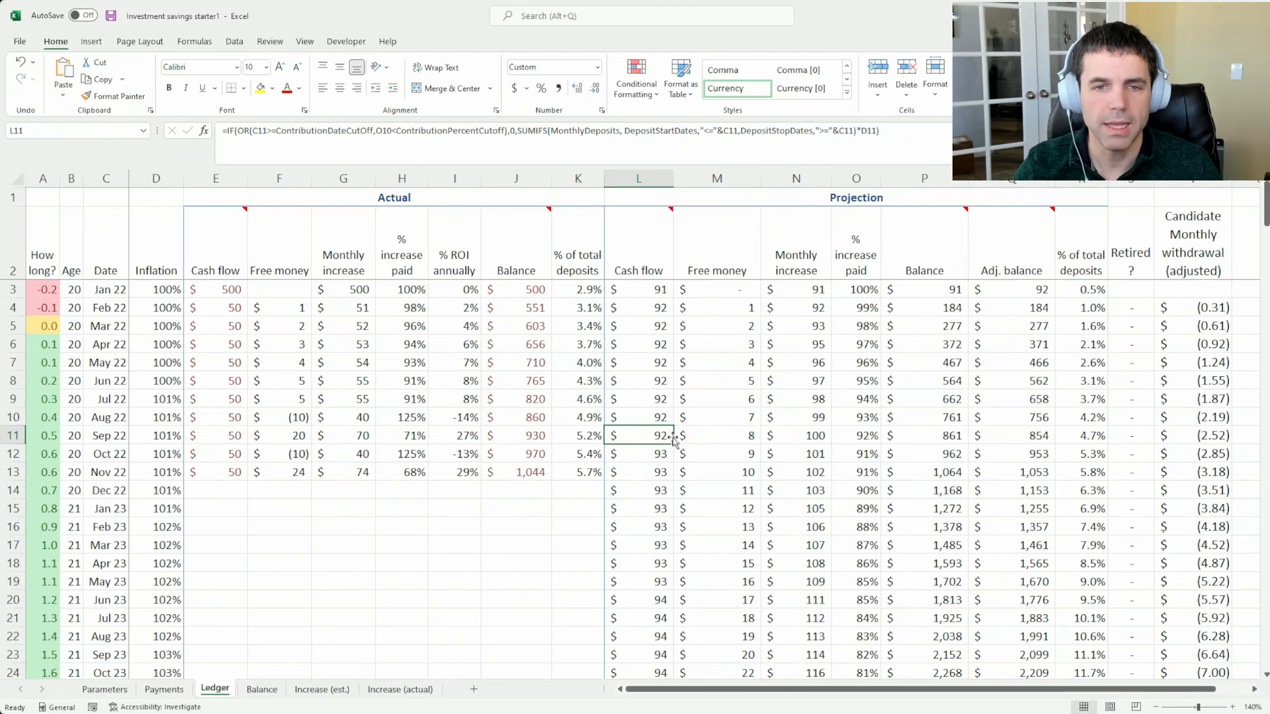
click(702, 437)
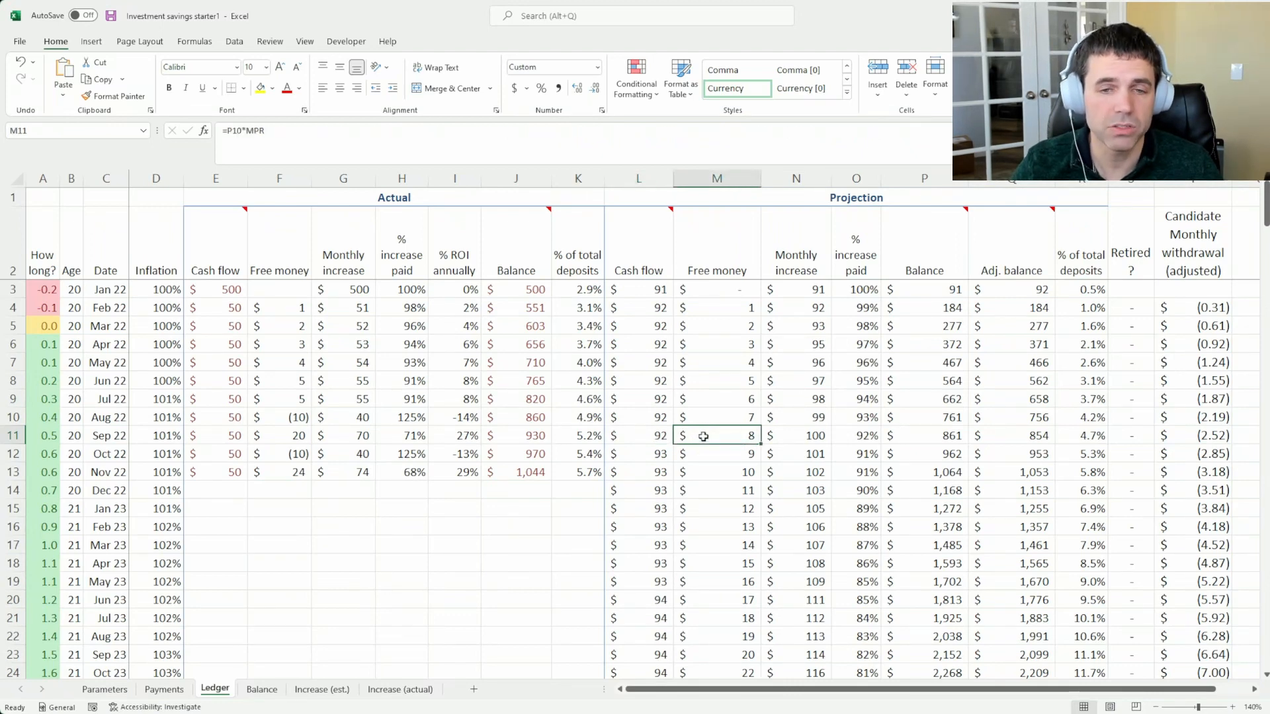
Check the projected monthly increase and free money for September 2022 against the August and September 2022 projected balances
click(772, 430)
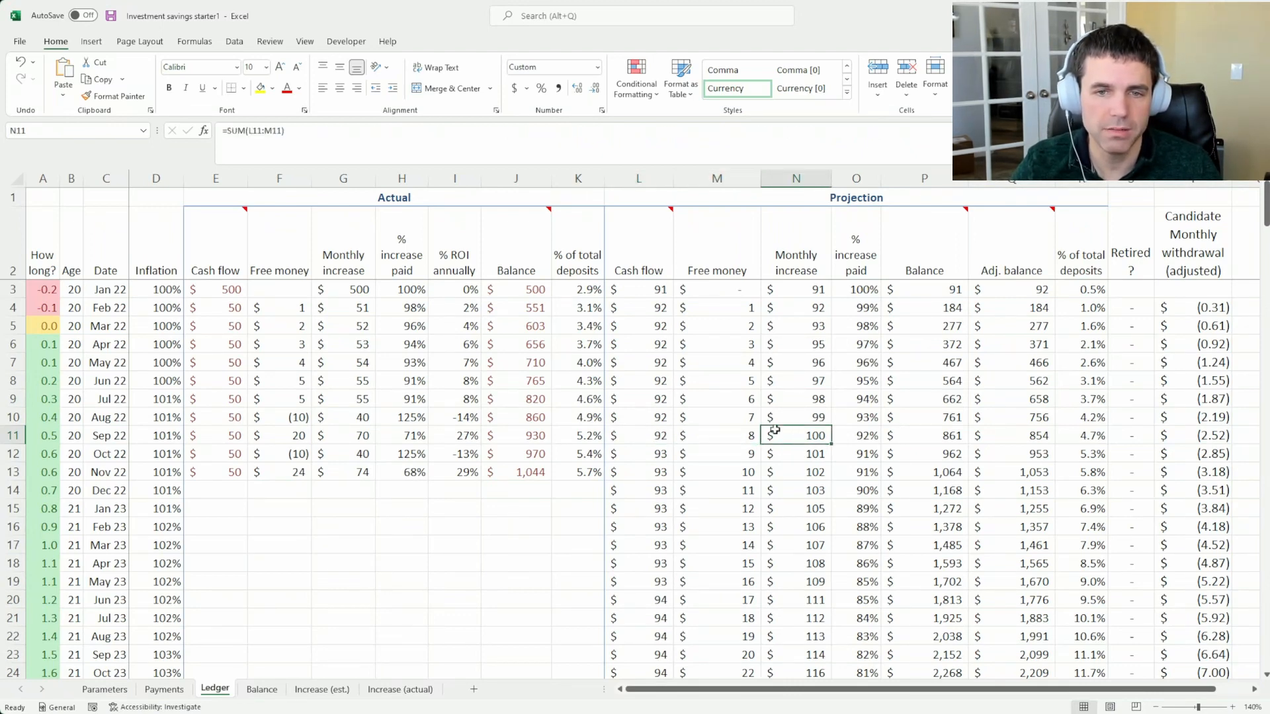
click(942, 412)
drag(942, 413, 942, 434)
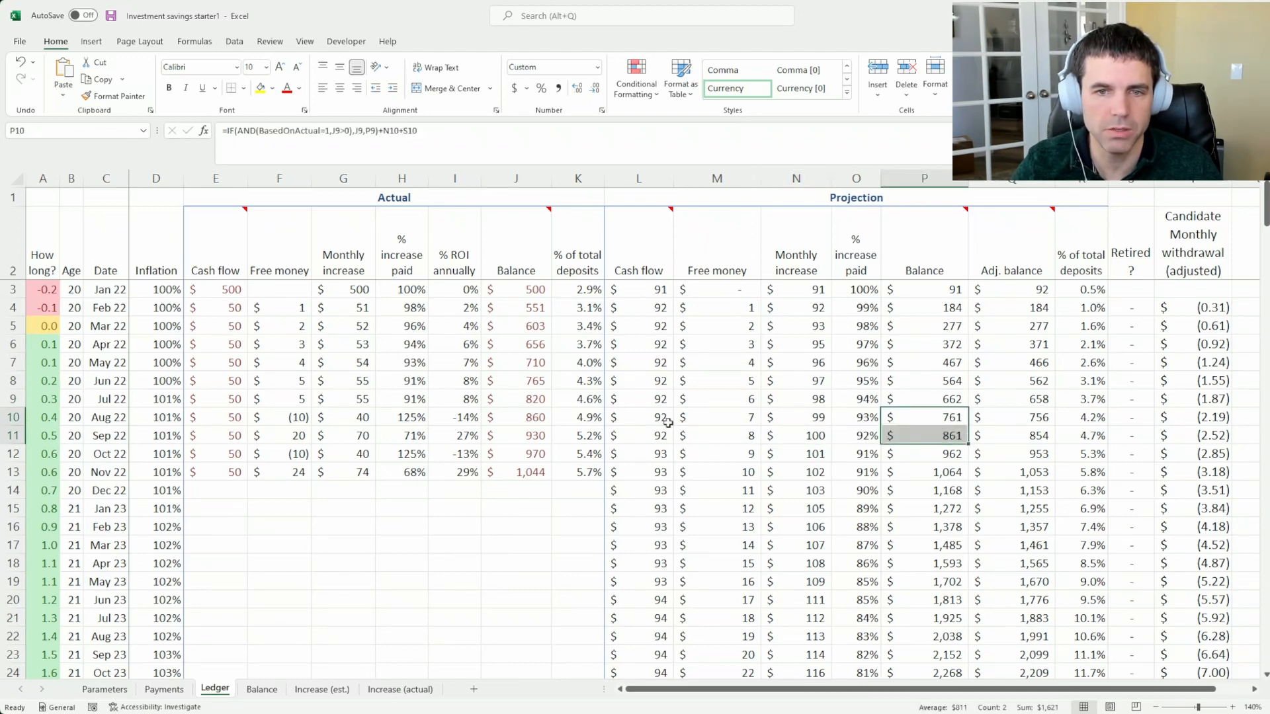
click(721, 438)
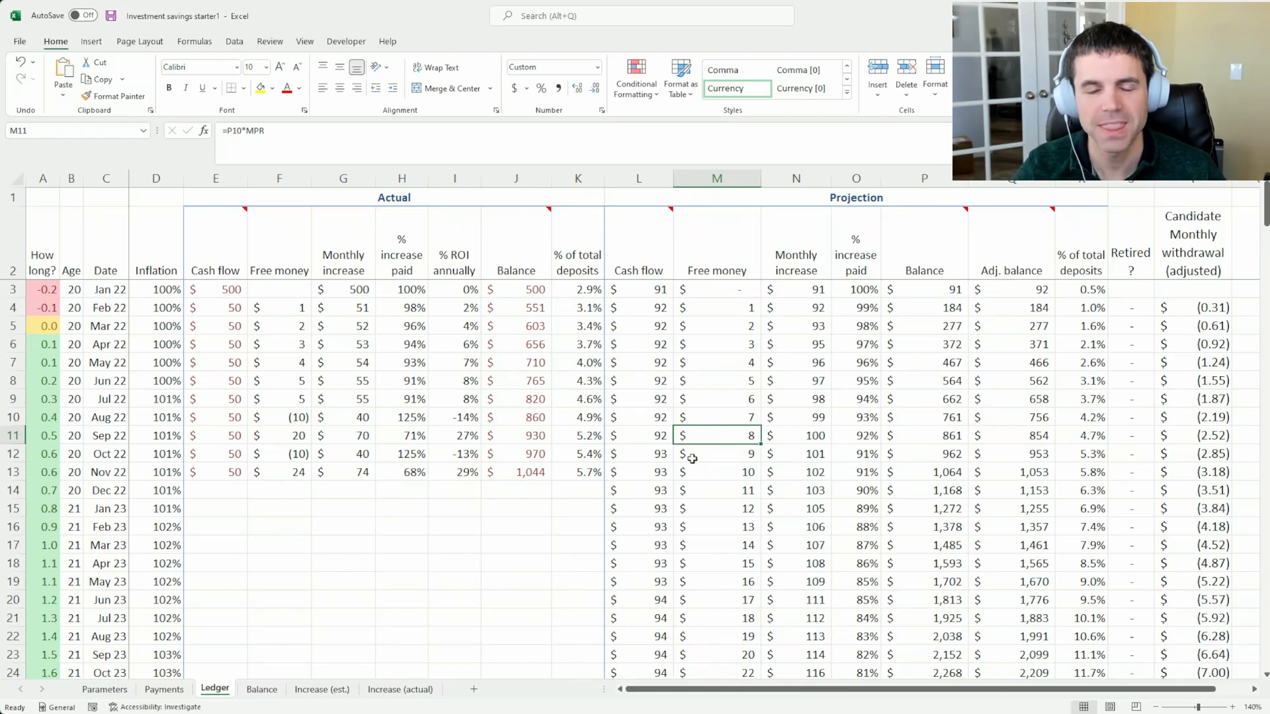
Review the Ledger's projected cash flow from November 2023 through January 2025
scroll(640, 433, down, 1)
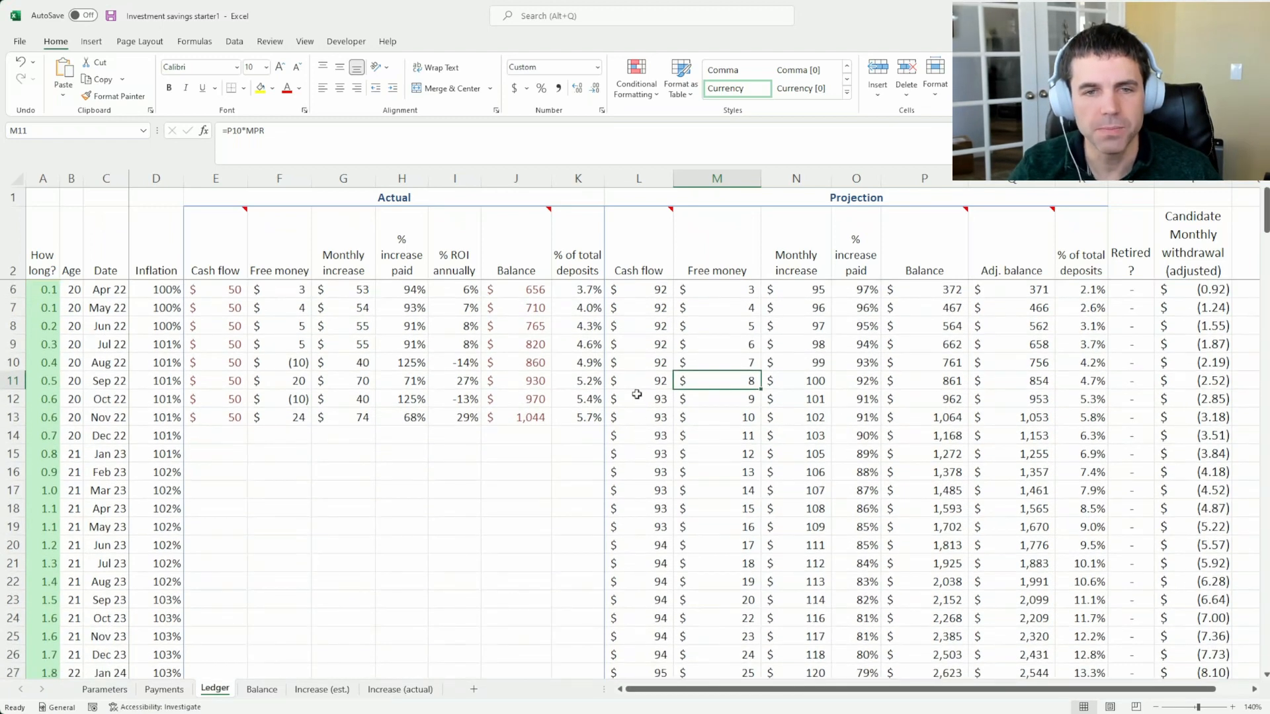
scroll(636, 394, down, 5)
scroll(636, 390, up, 3)
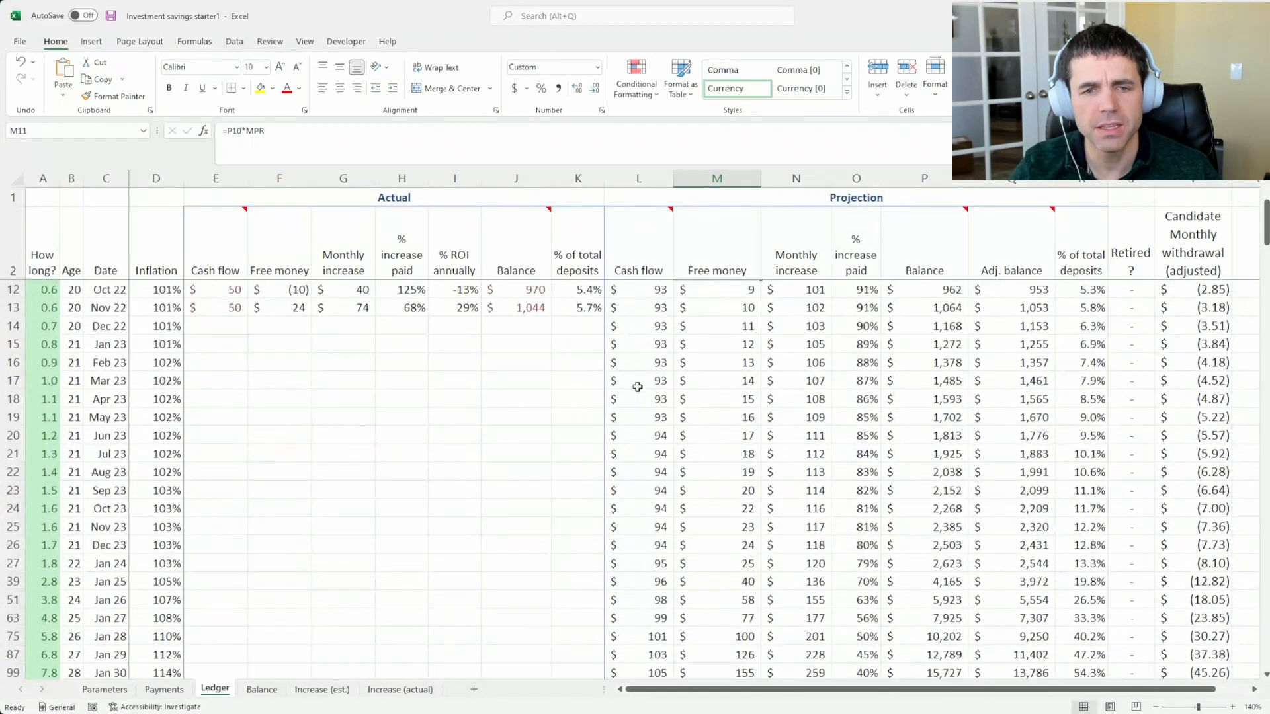
click(658, 523)
click(643, 548)
click(646, 564)
click(646, 579)
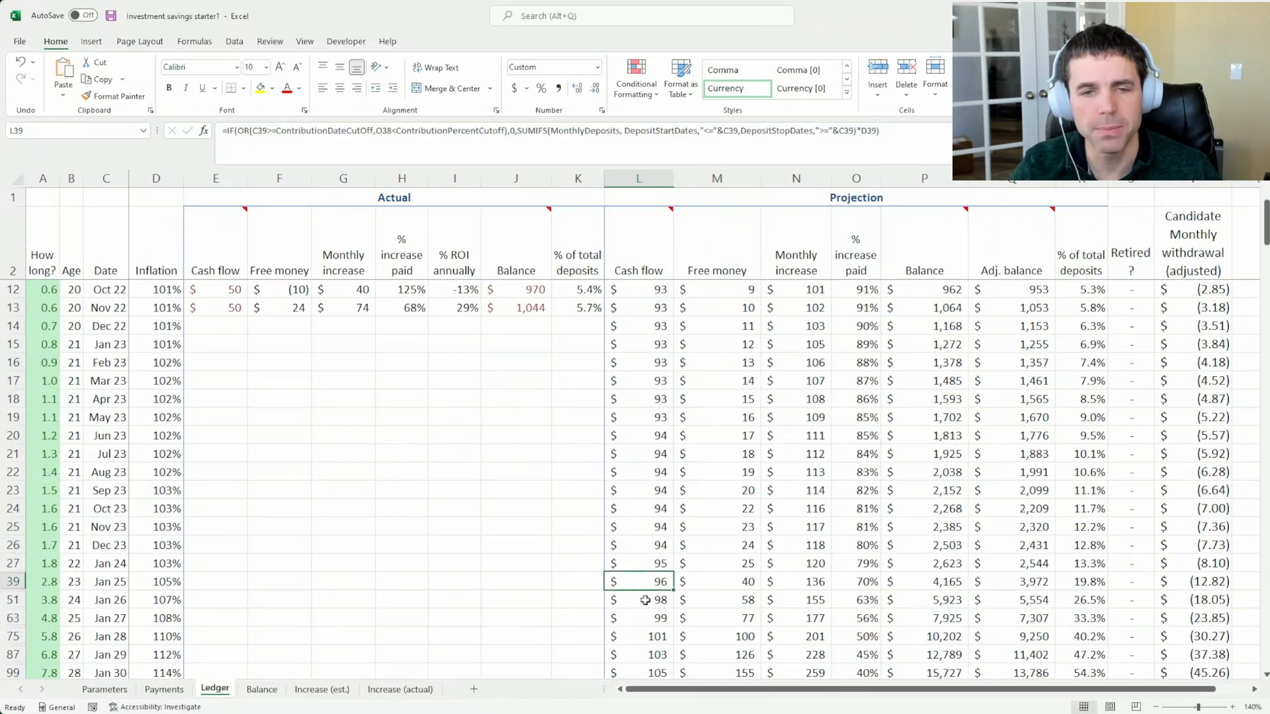
Compare the projected cash flow for October 2022 with August 2023 and the January rows from 2024 to 2028
click(651, 291)
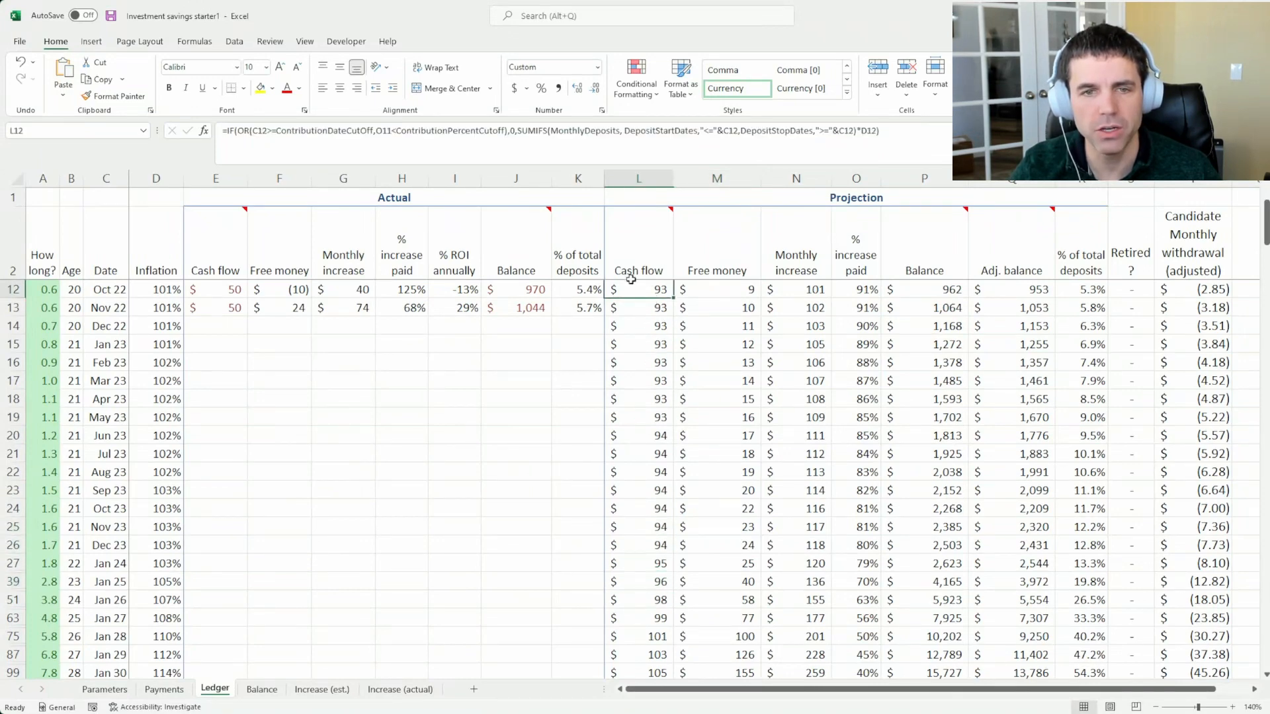
click(649, 472)
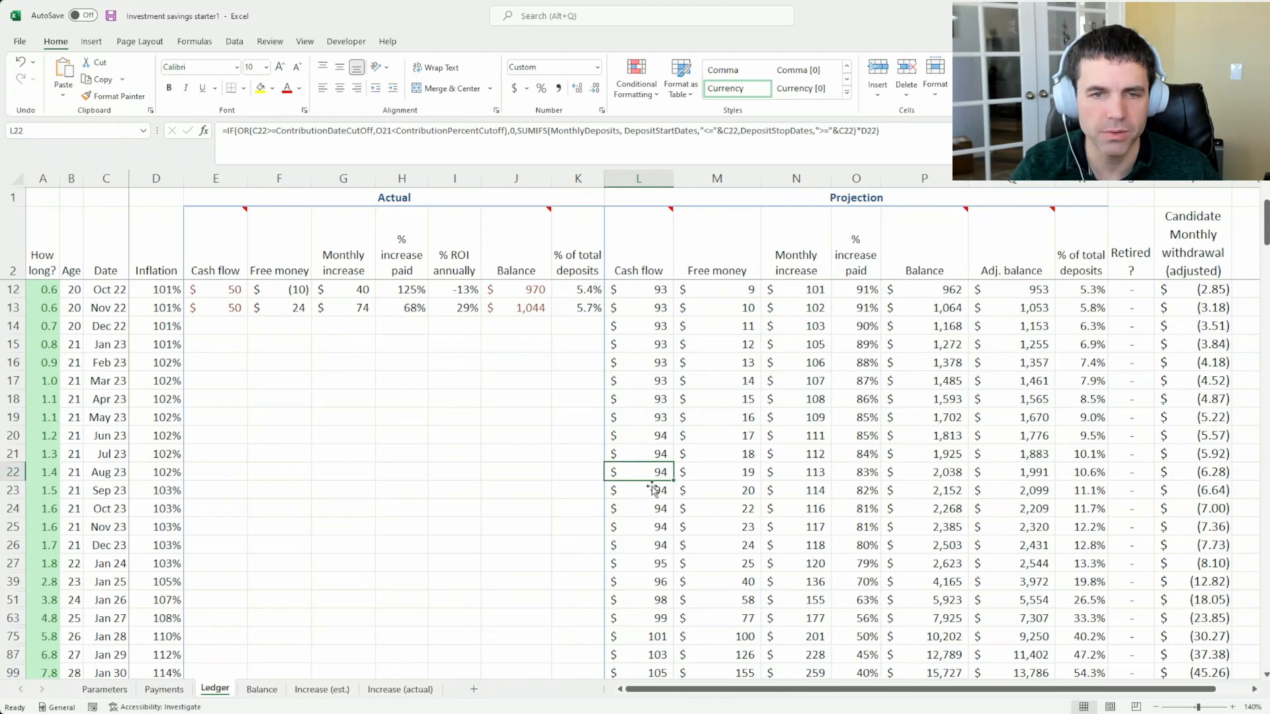
click(655, 563)
drag(655, 584, 653, 605)
click(649, 635)
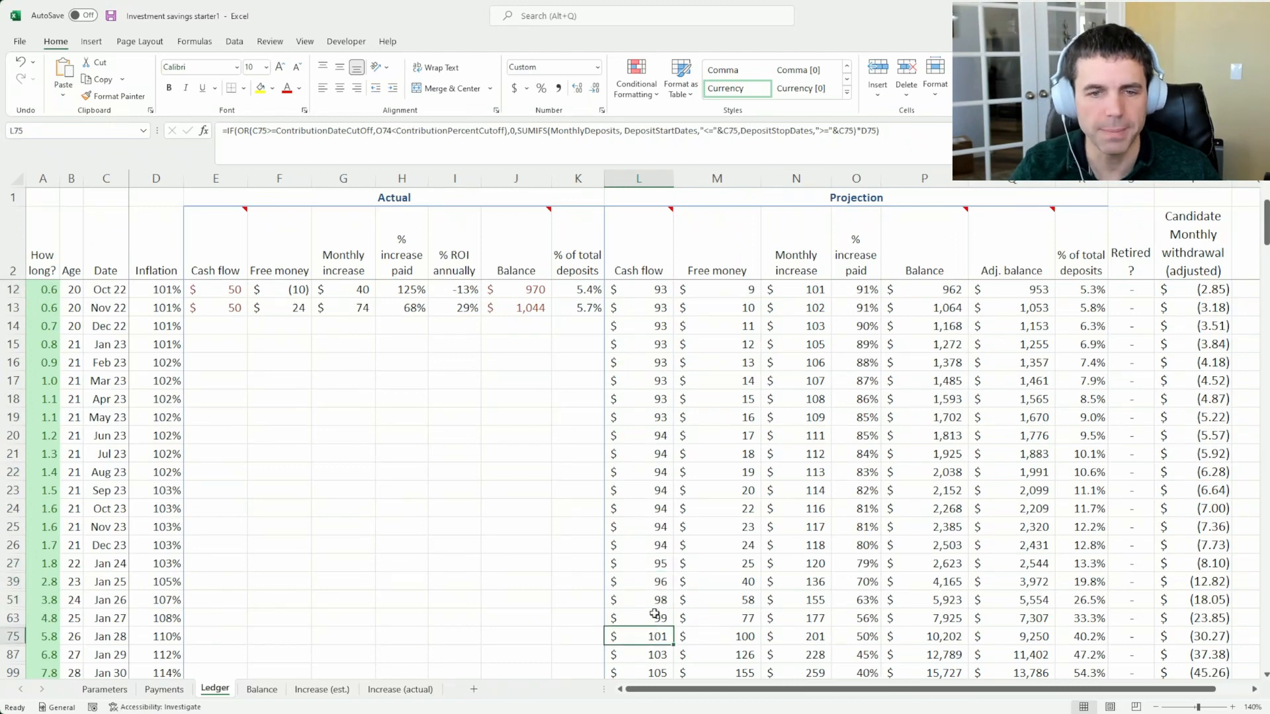
click(654, 614)
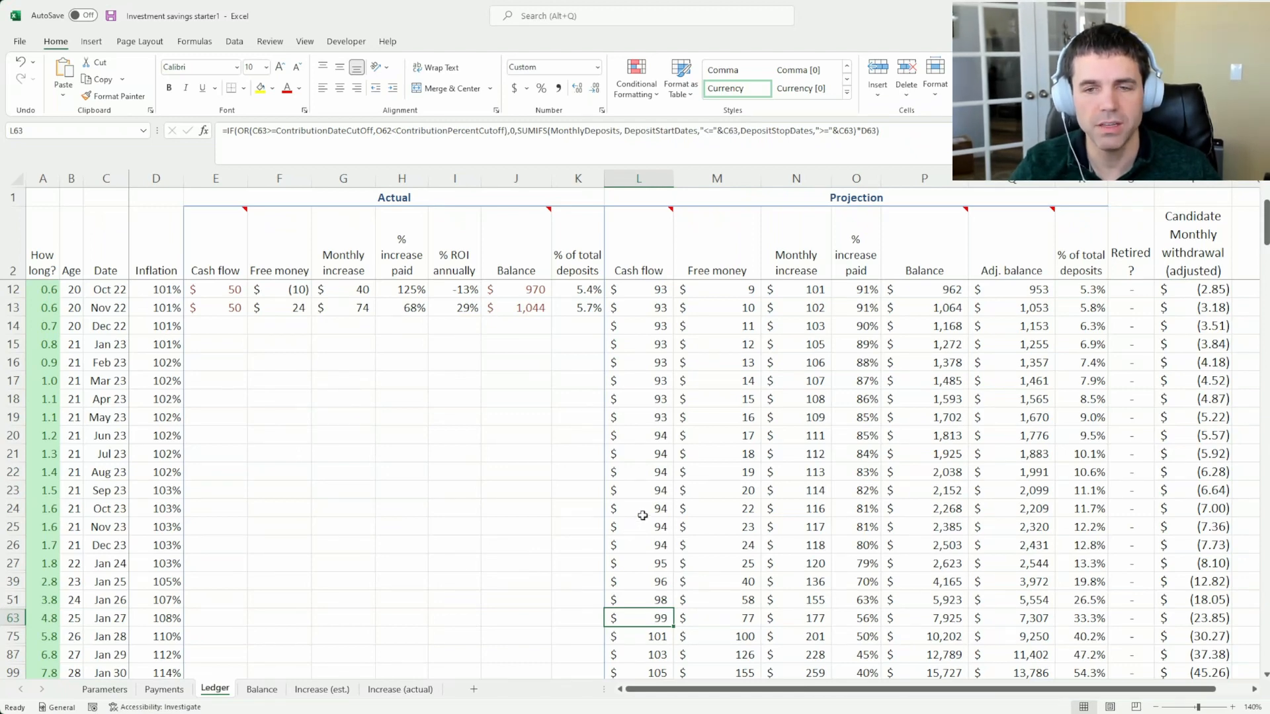
Examine the cash flow formulas in the Projection rows for May, August and December 2023
click(657, 422)
click(650, 466)
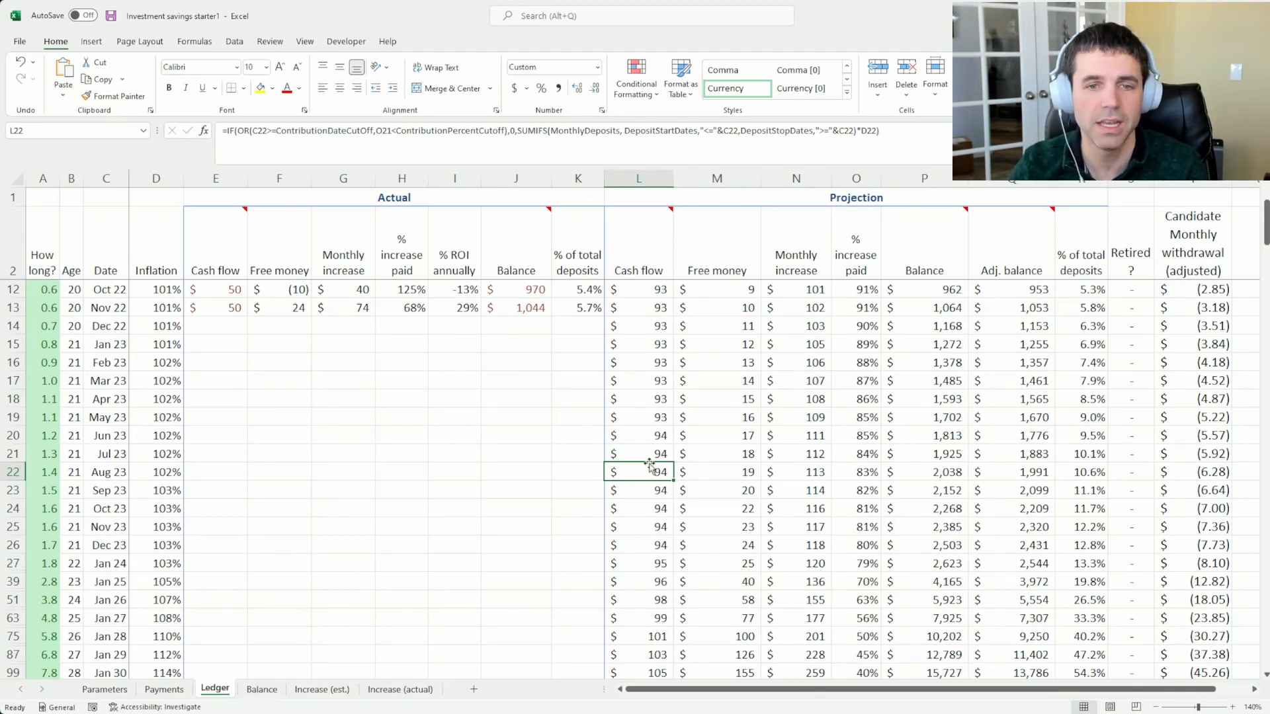
click(646, 420)
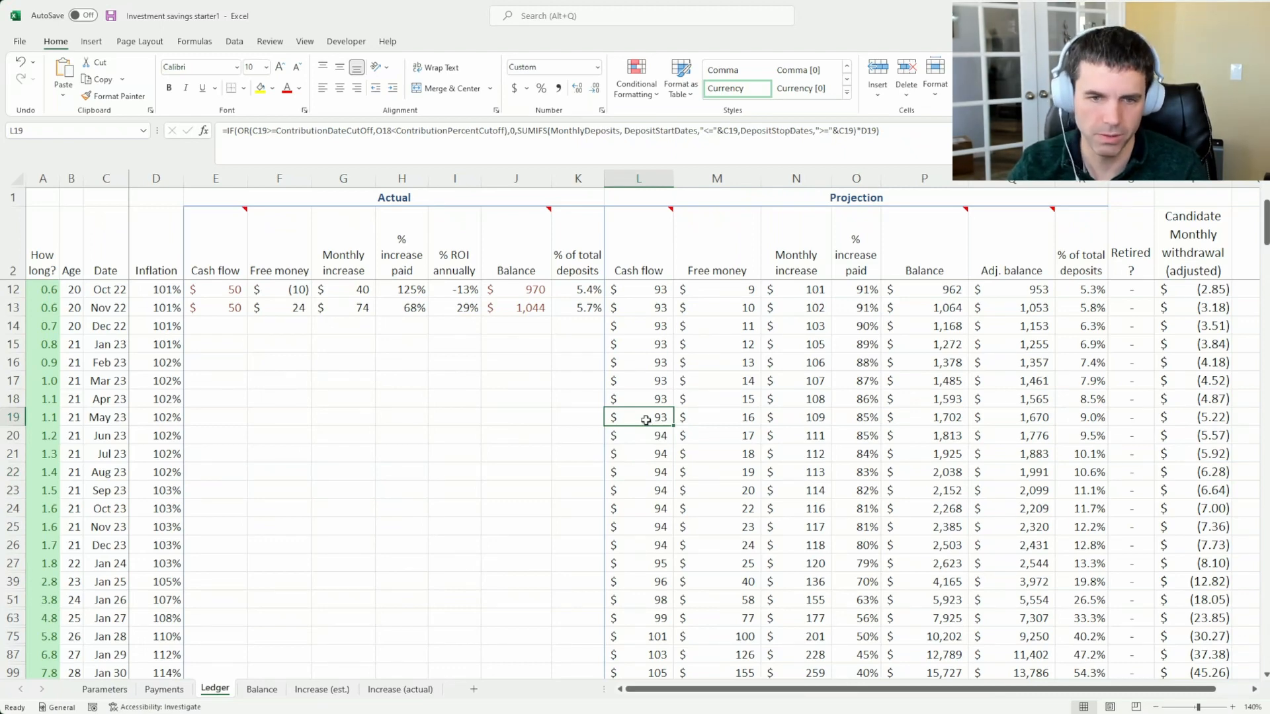
click(631, 472)
click(646, 542)
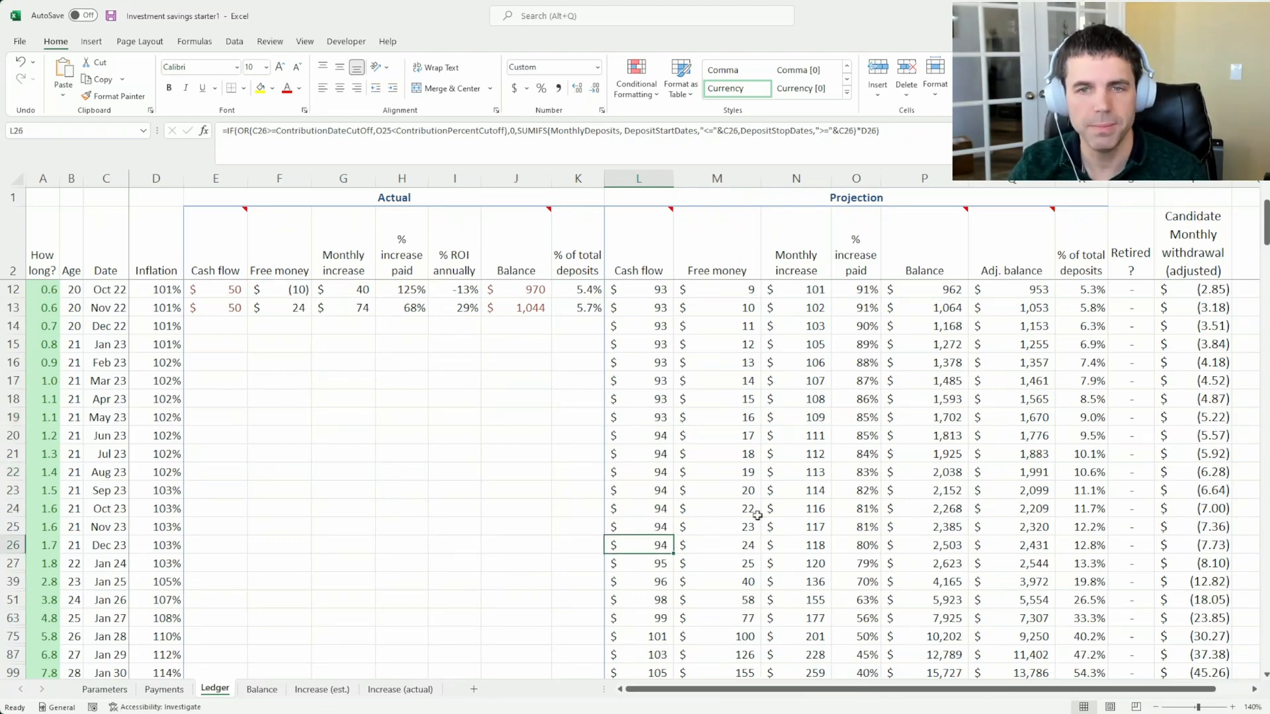
Examine the projected free money from November 2022 through January 2024 alongside the October 2023 balance
click(727, 527)
click(926, 508)
drag(712, 308, 726, 564)
click(716, 507)
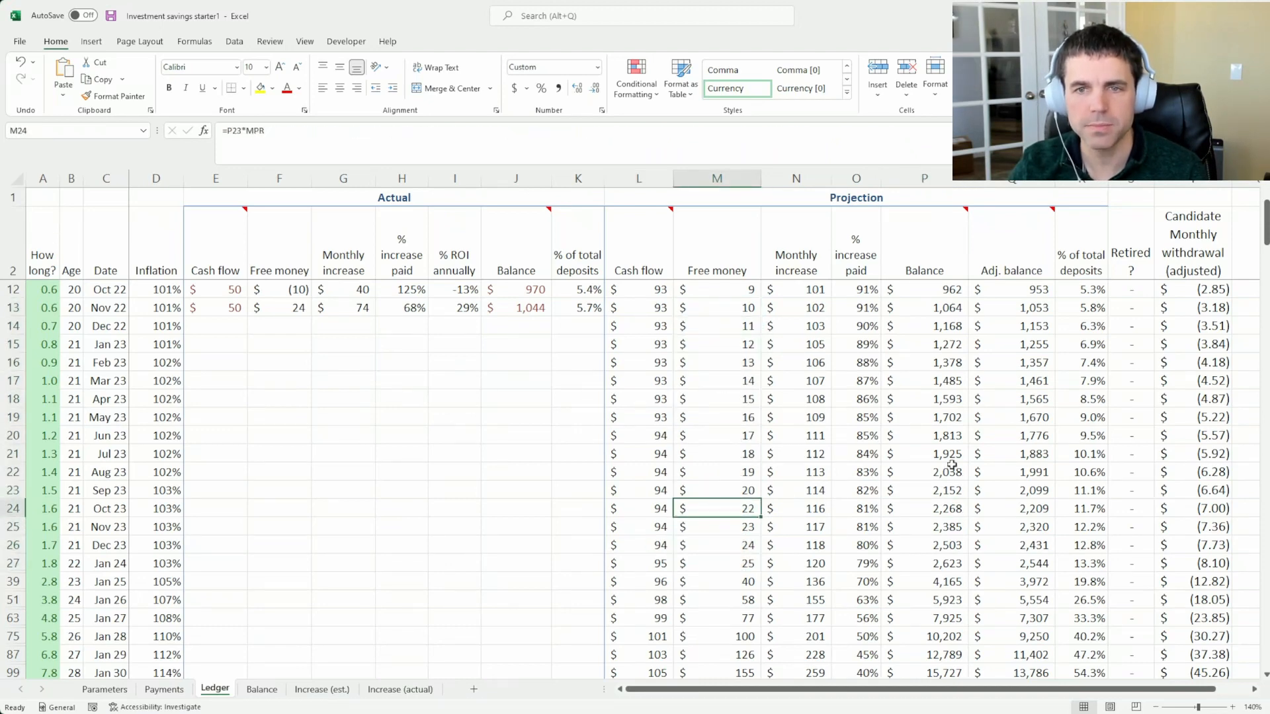
Inspect the adjusted balance formula for July 2023 and compare the projected balance with the adjusted balance for January 2028
click(1032, 451)
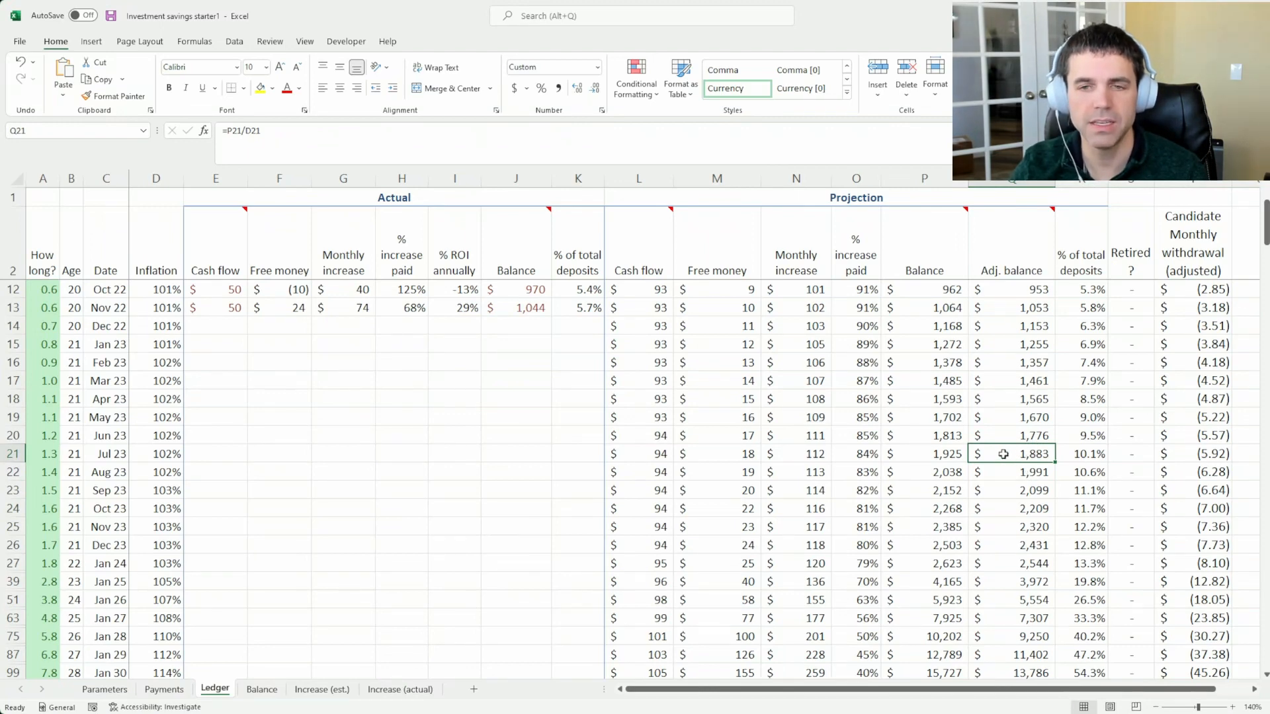
click(959, 632)
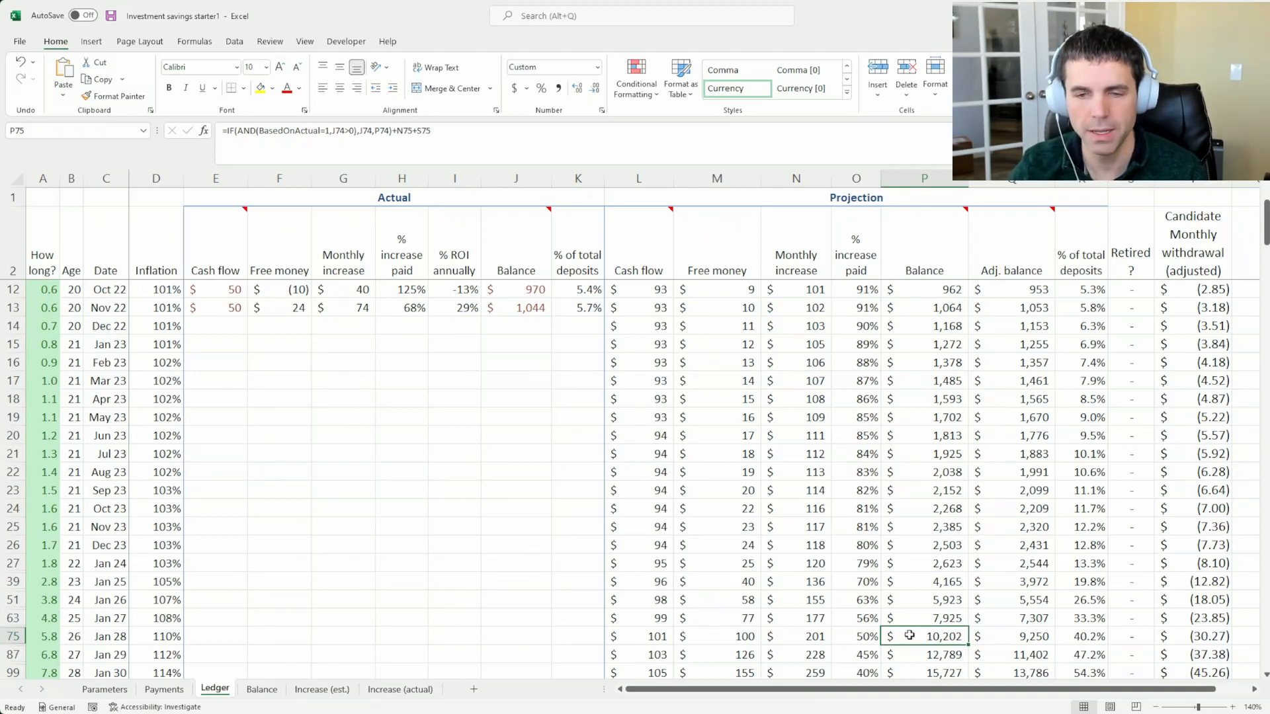
click(1001, 642)
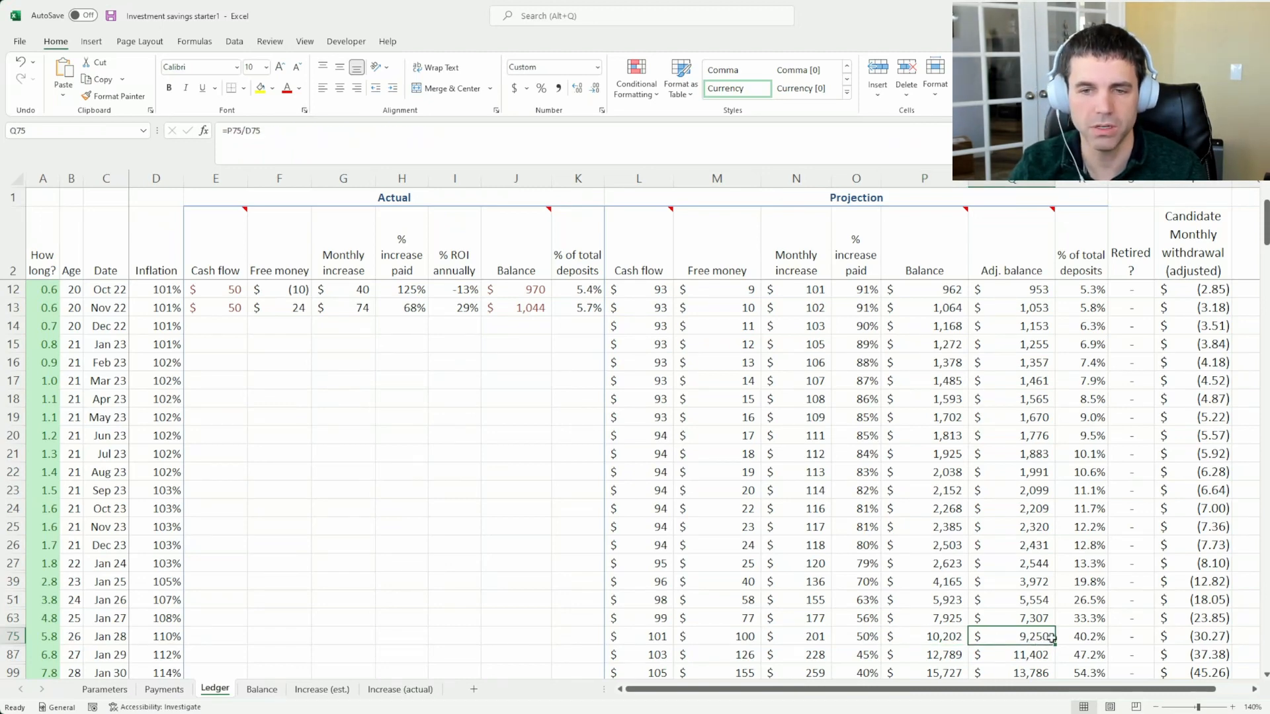
click(939, 636)
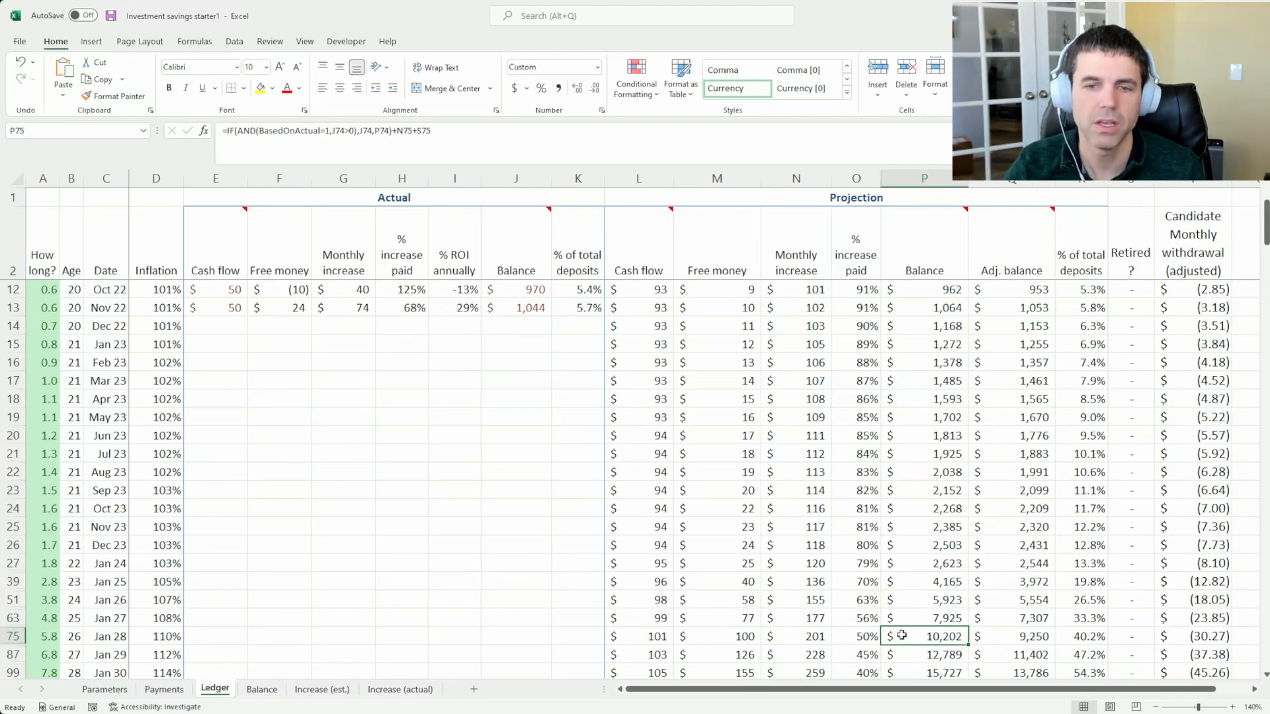
click(998, 638)
click(929, 635)
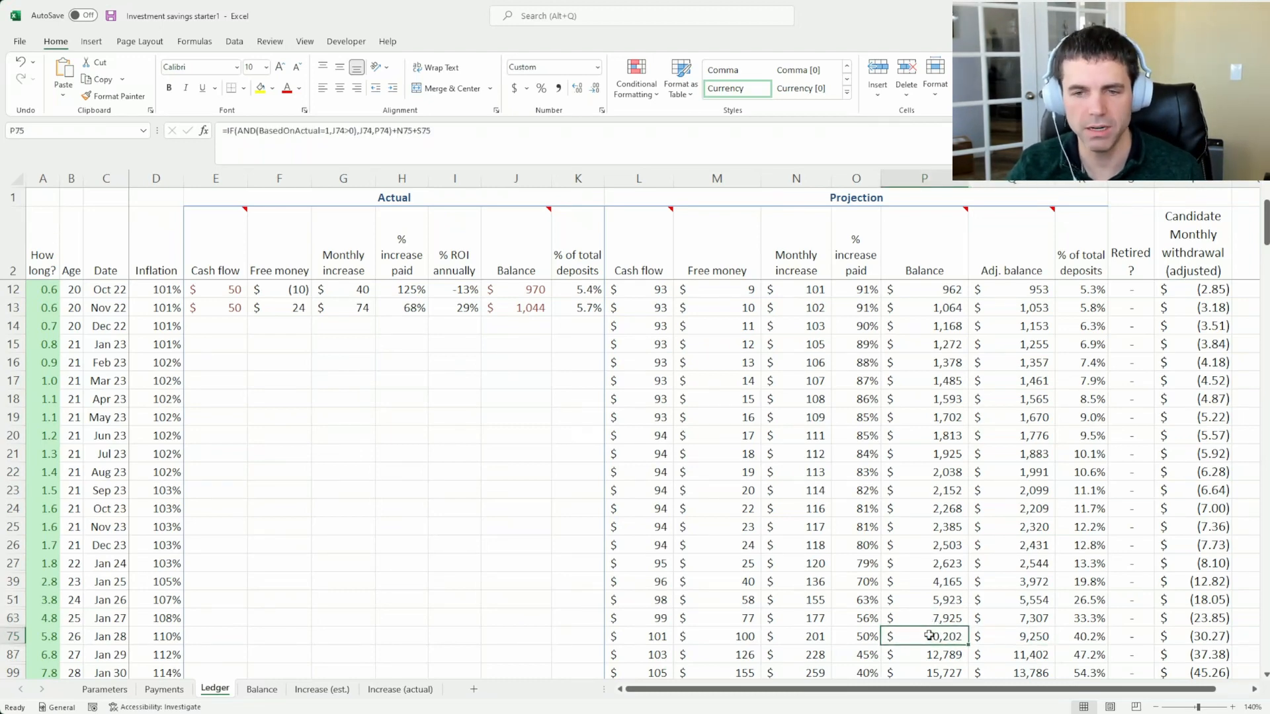
click(1005, 637)
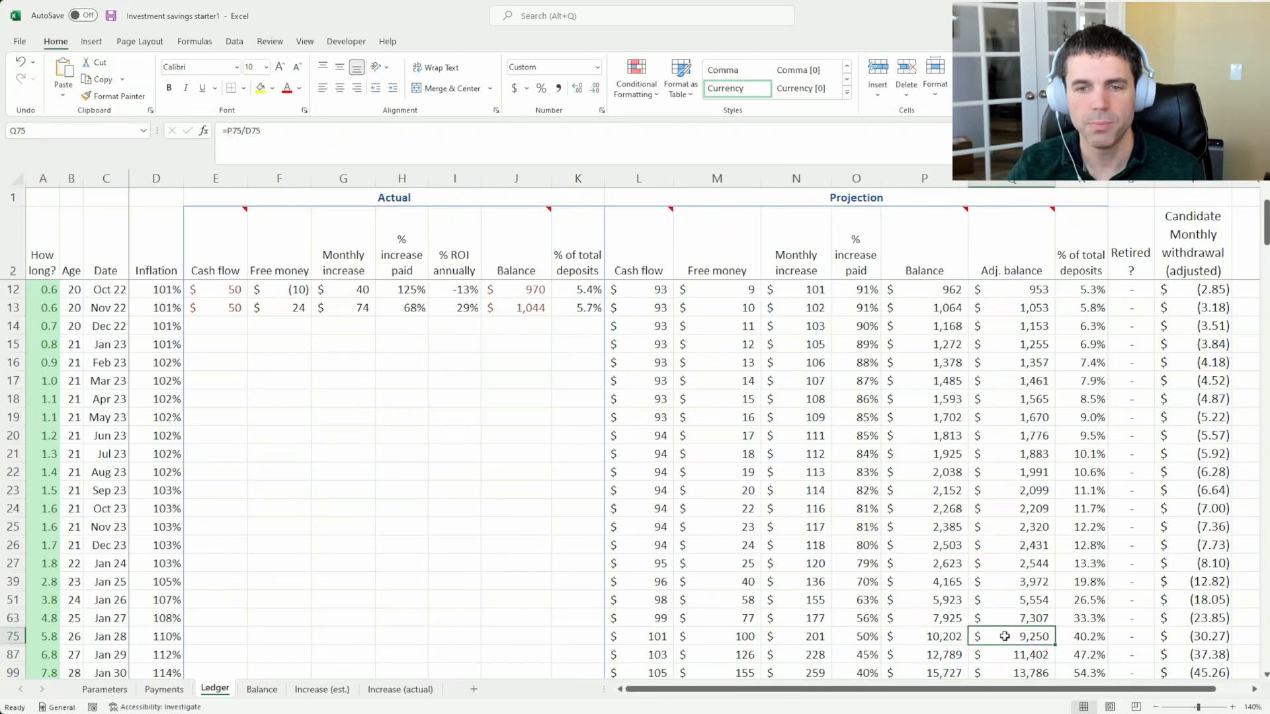
click(950, 637)
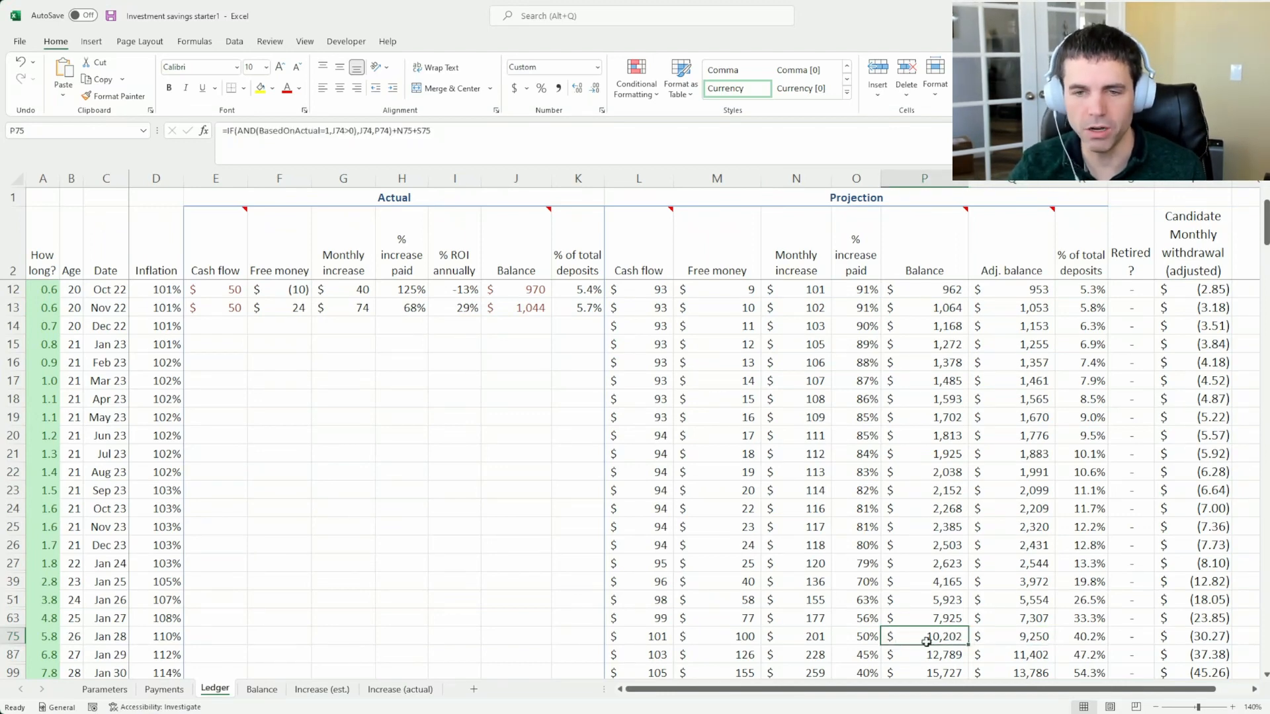
click(1001, 634)
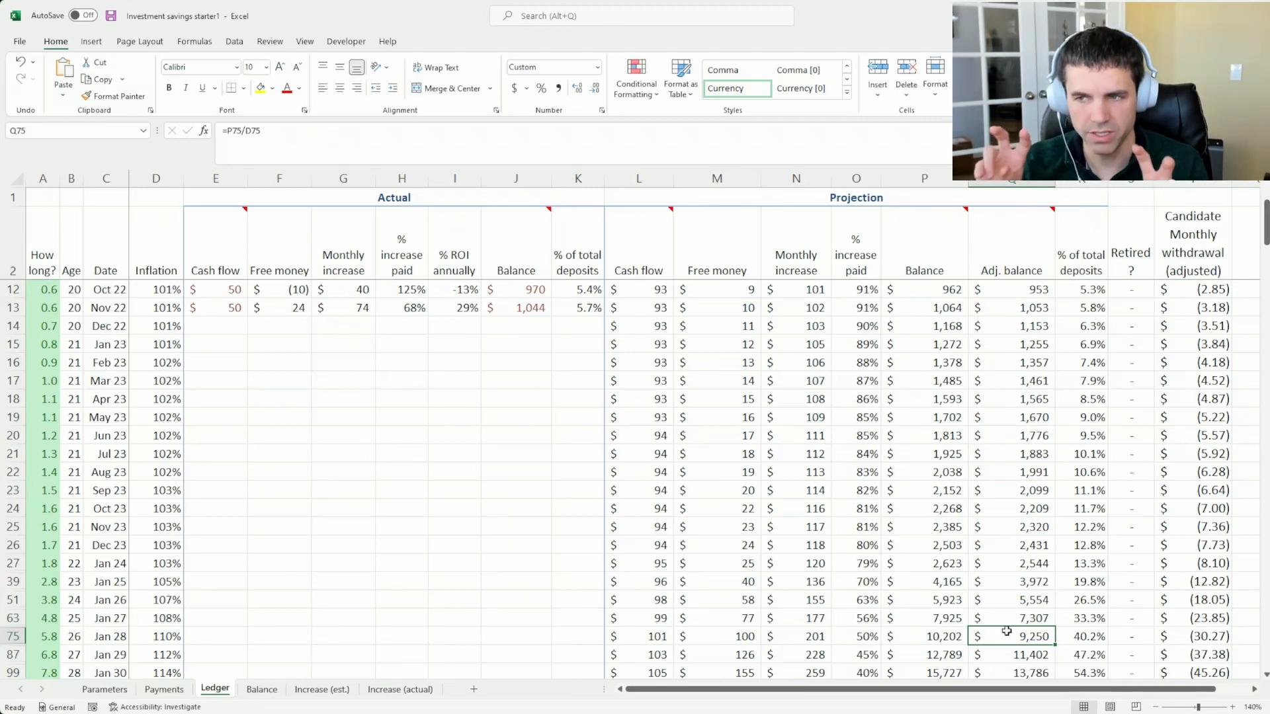
Review the projected cash flow at the start of the Ledger, from June 2022 through March 2023
scroll(1005, 537, up, 3)
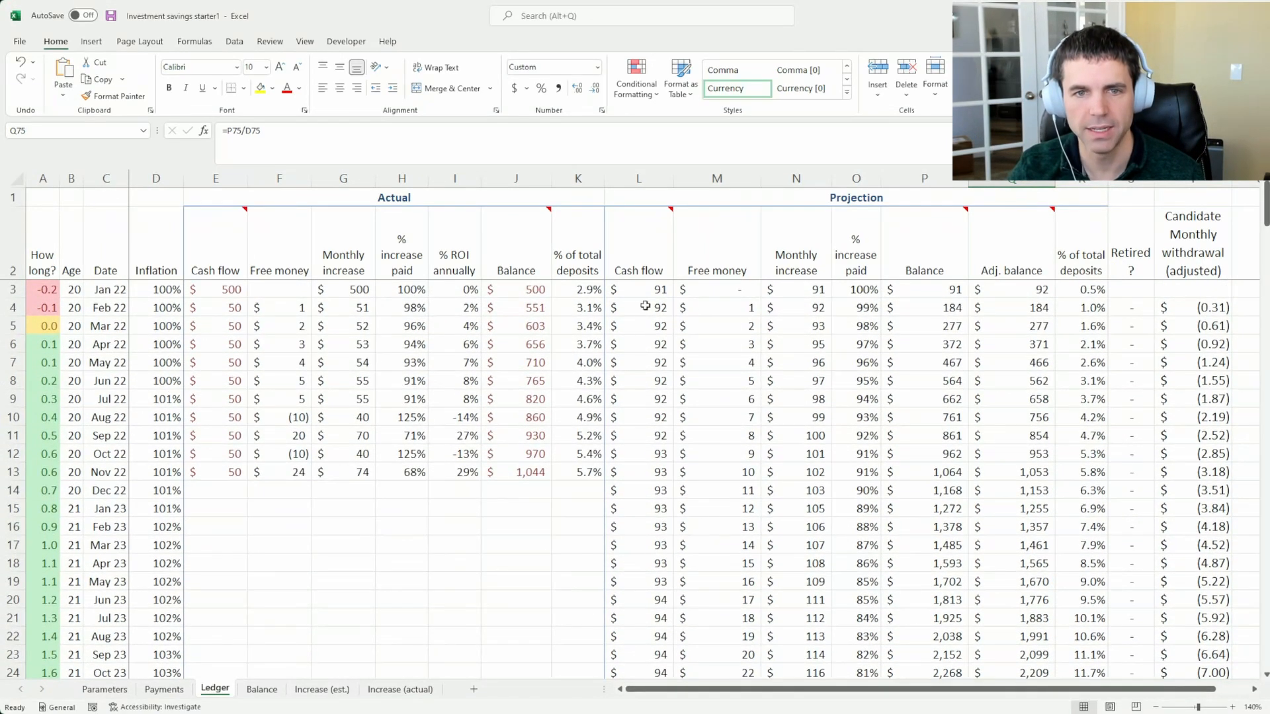
click(636, 380)
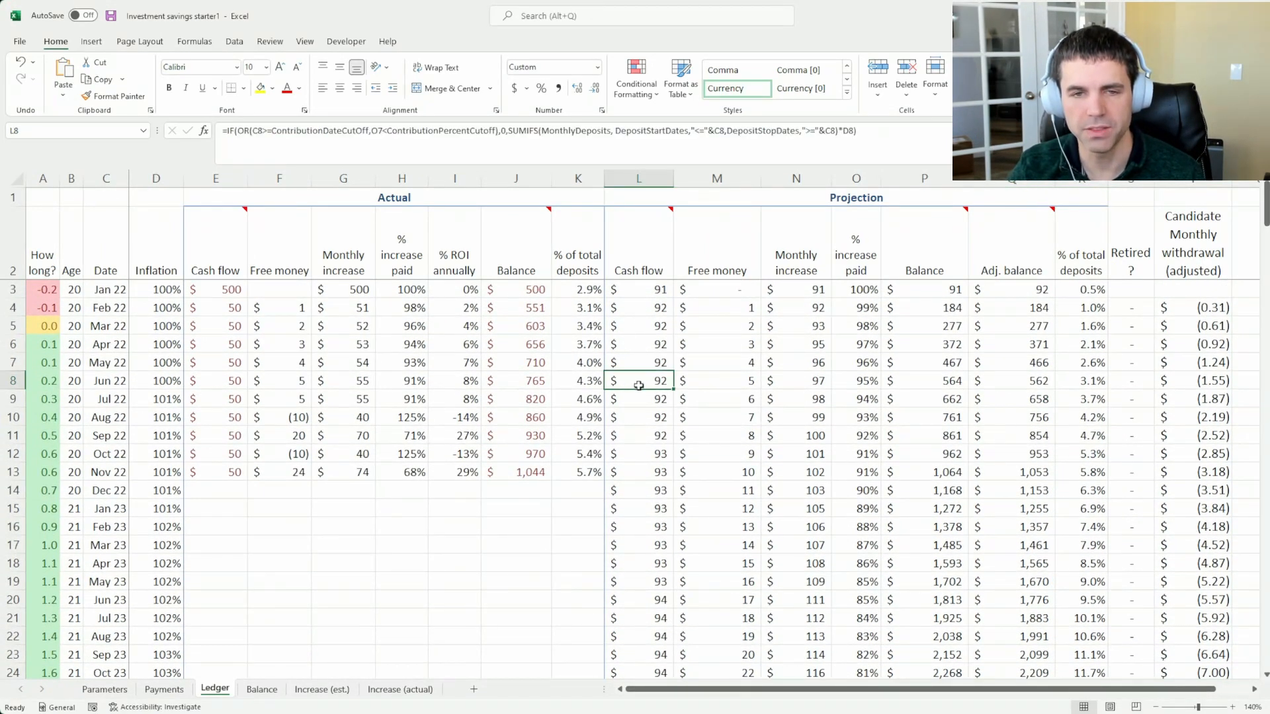
click(638, 418)
click(638, 452)
click(645, 490)
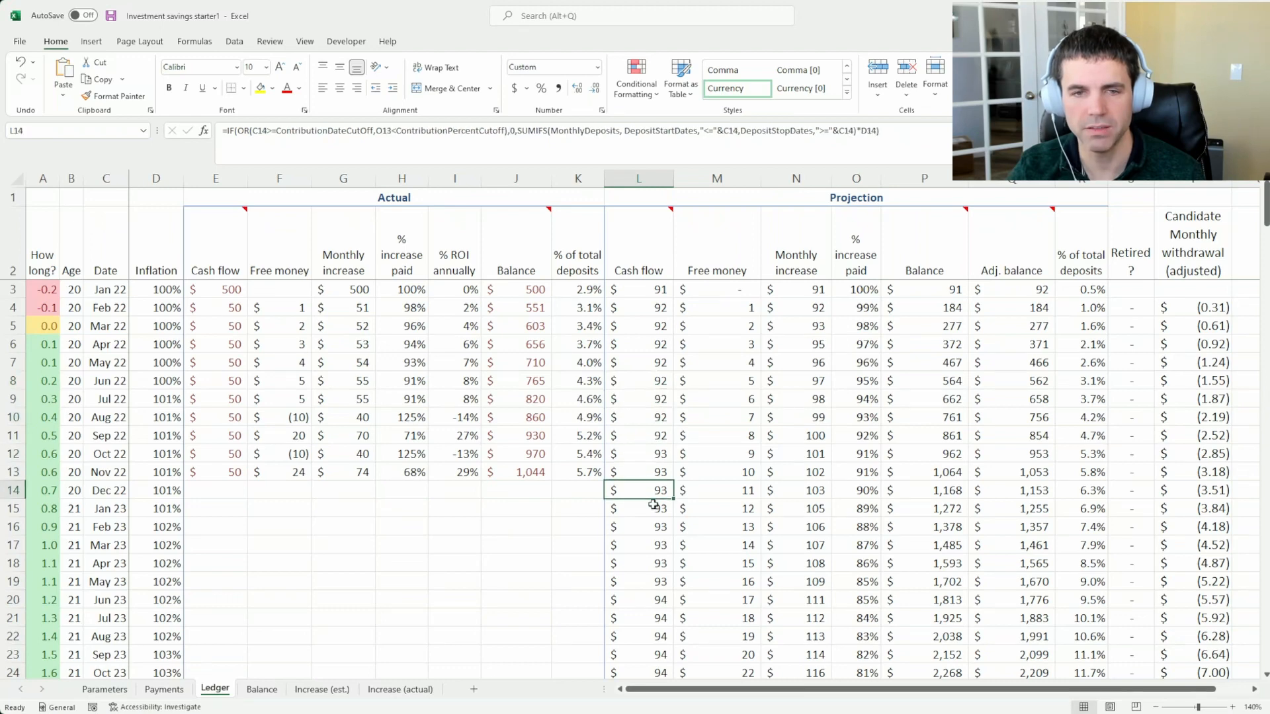
click(652, 527)
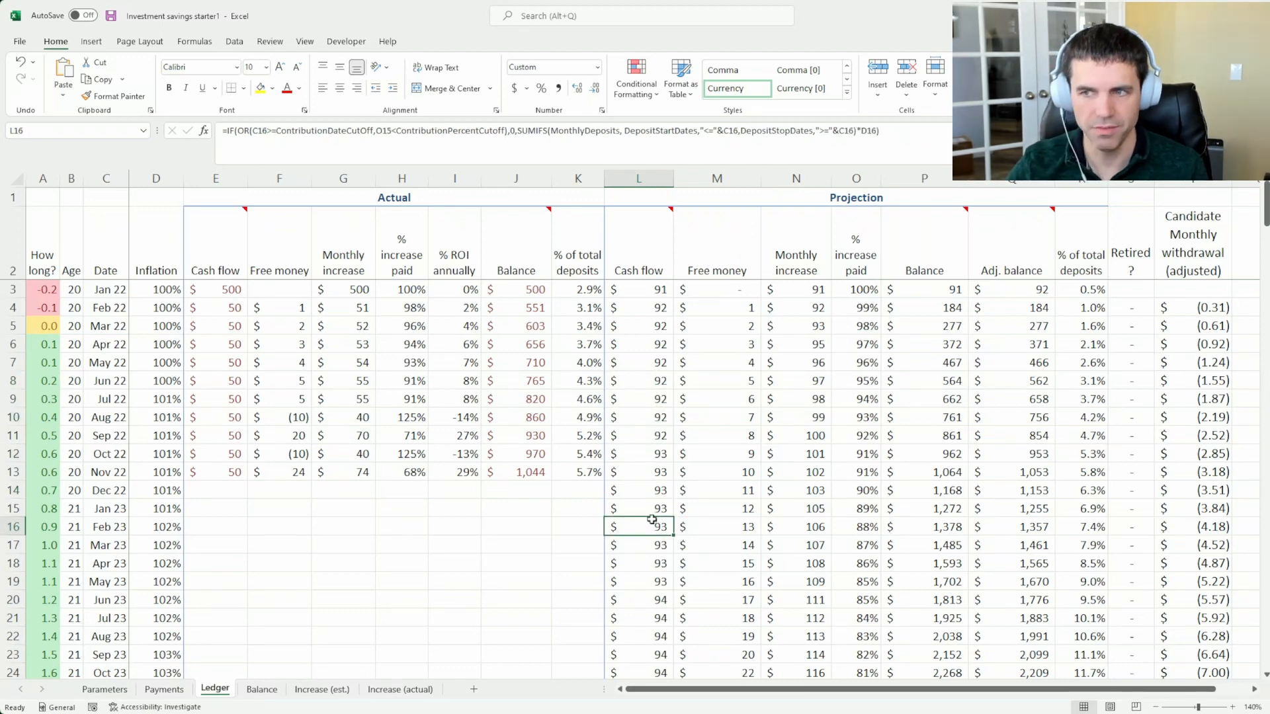
mouse_move(649, 525)
mouse_down()
mouse_move(646, 463)
mouse_move(640, 527)
mouse_up()
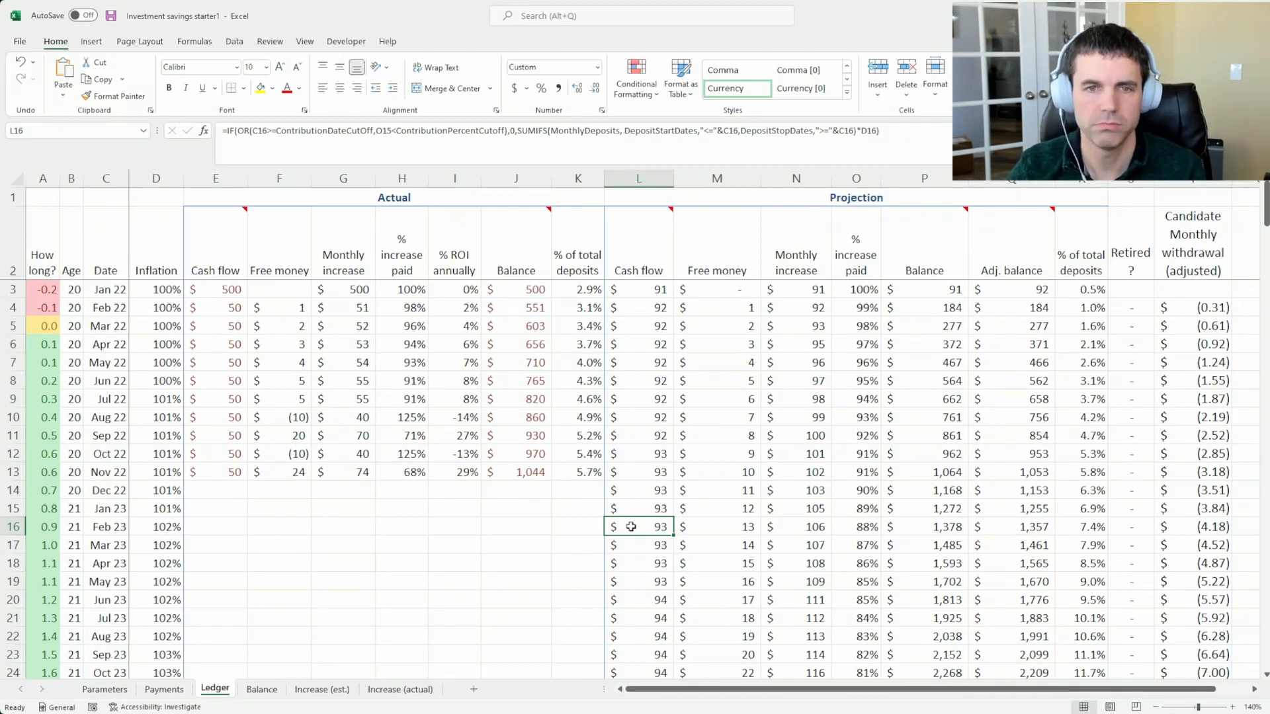
click(645, 508)
click(646, 549)
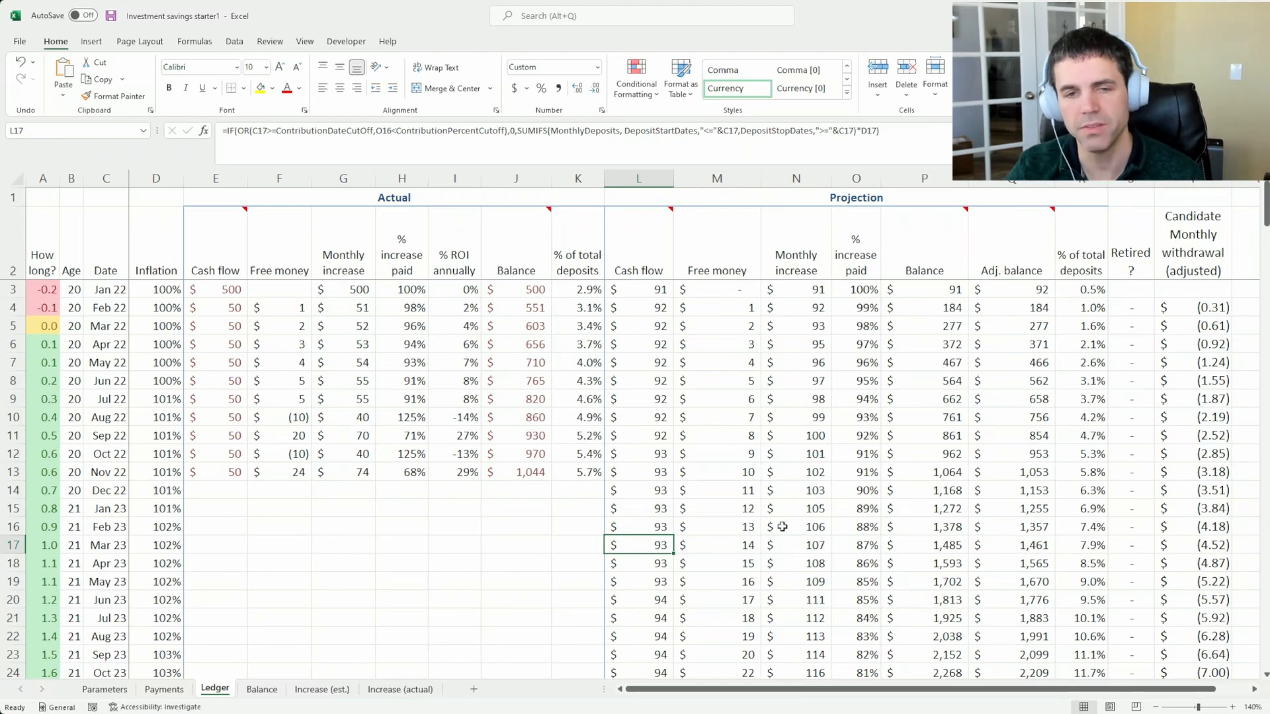
Examine the January 2036 time remaining and projected cash flow, along with the cash flow cells from January 2037 to January 2041
scroll(782, 527, down, 5)
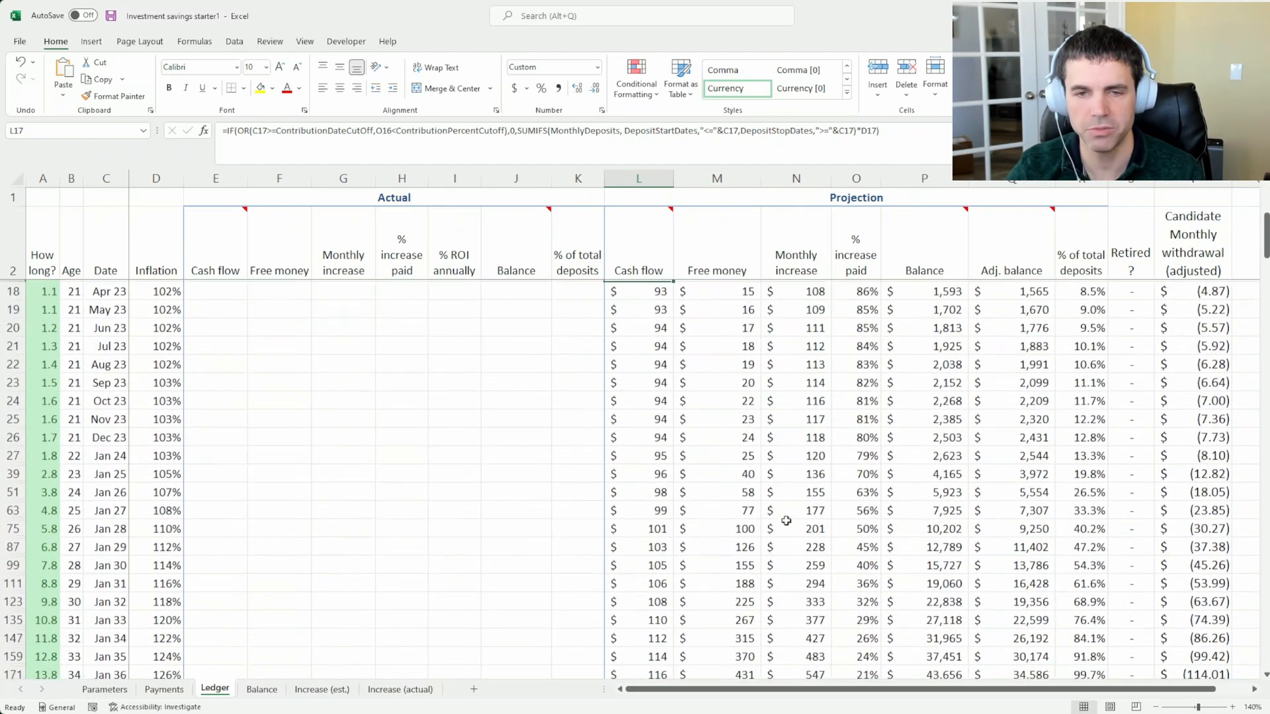
scroll(735, 486, down, 1)
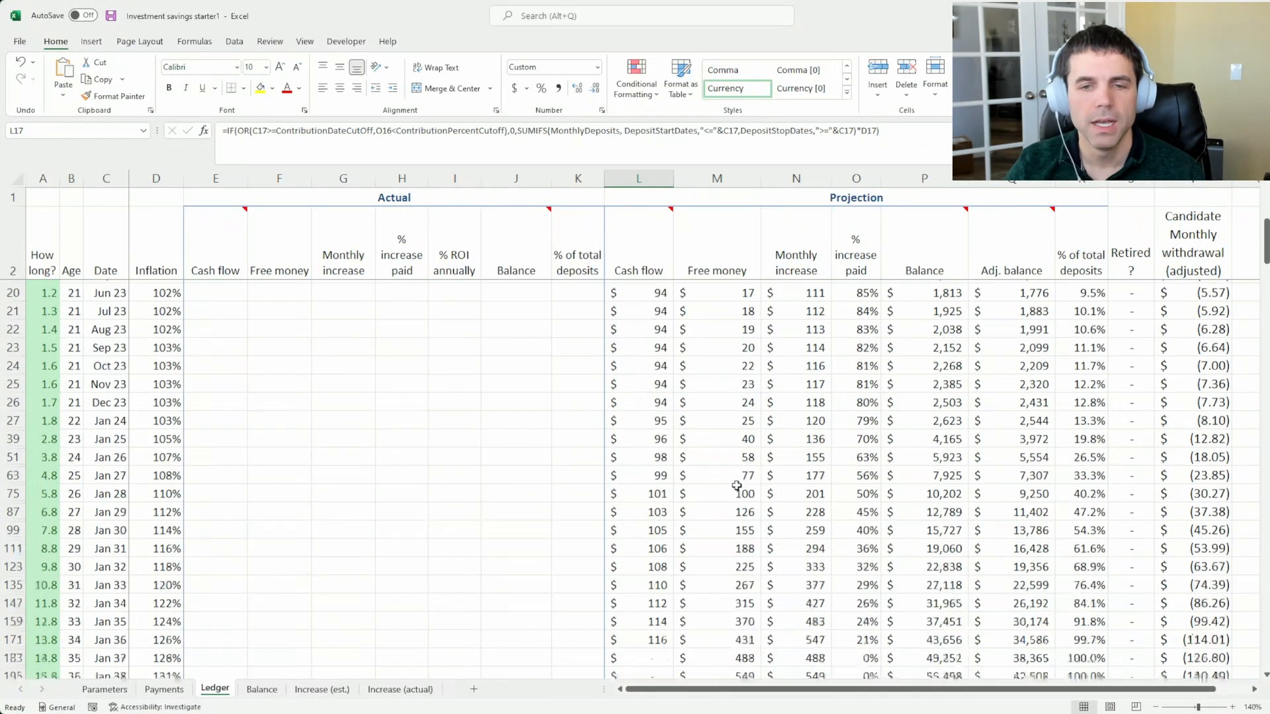
scroll(736, 486, down, 1)
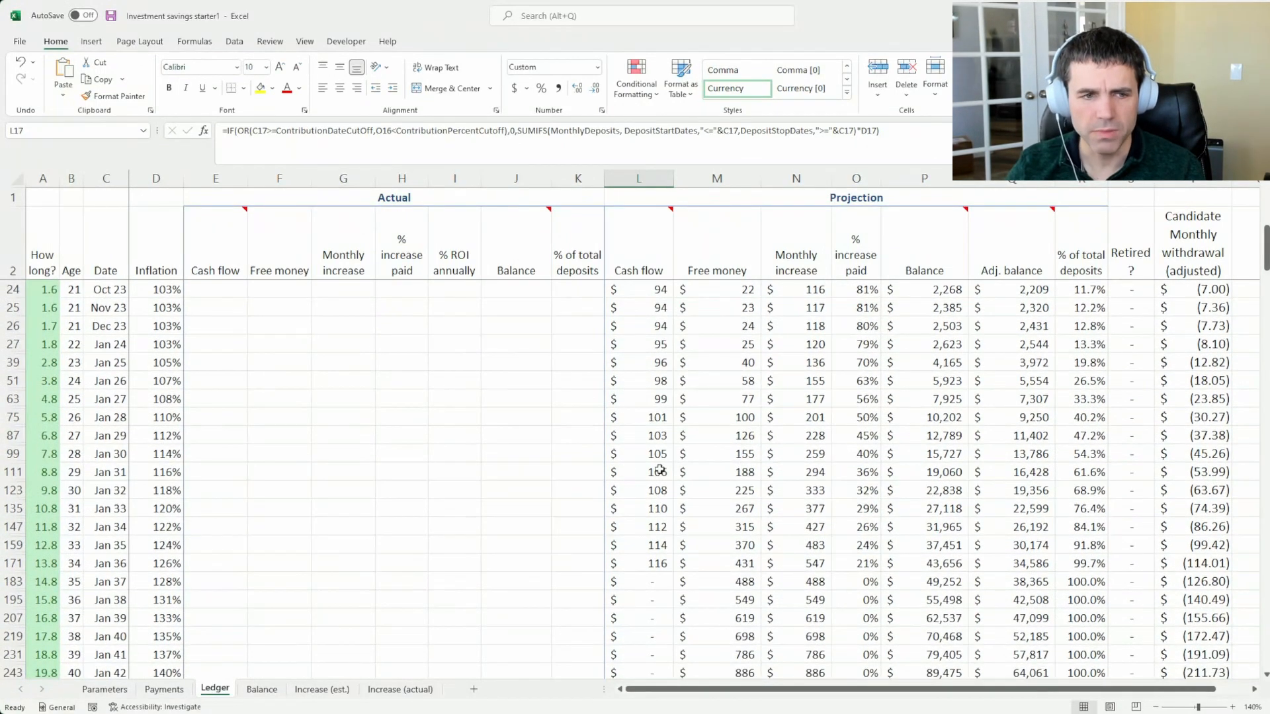
click(77, 559)
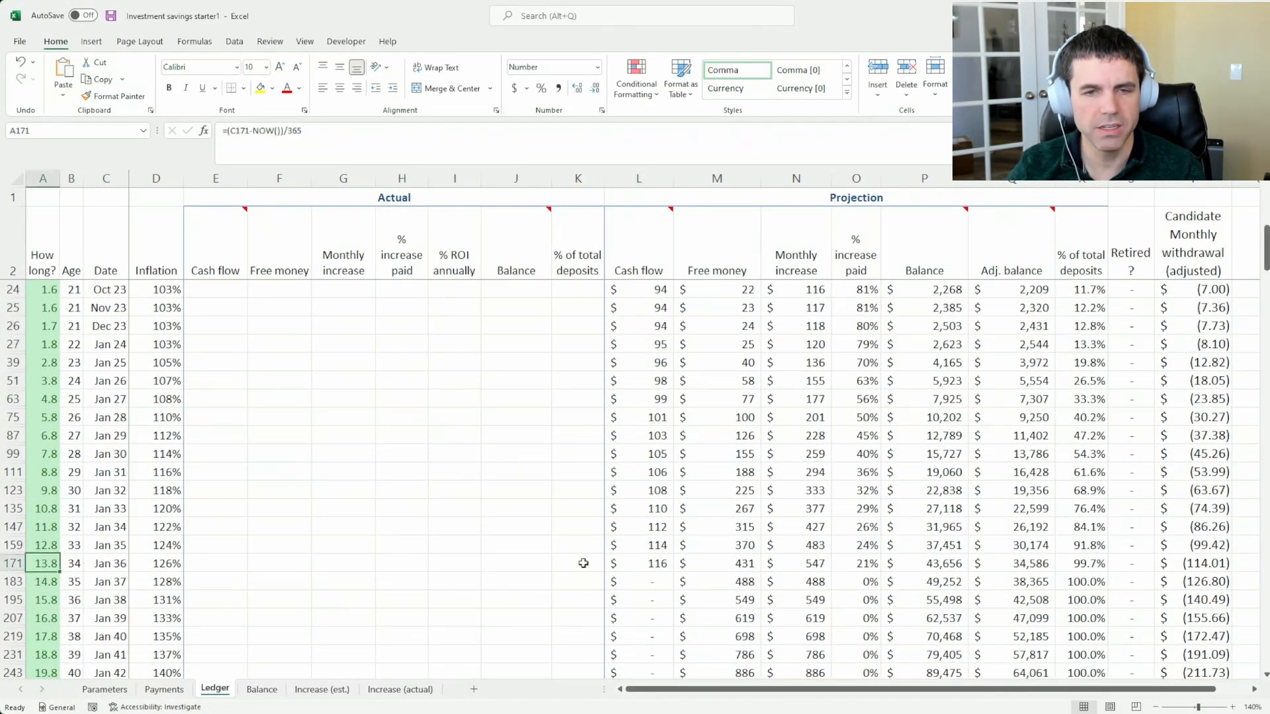
click(617, 563)
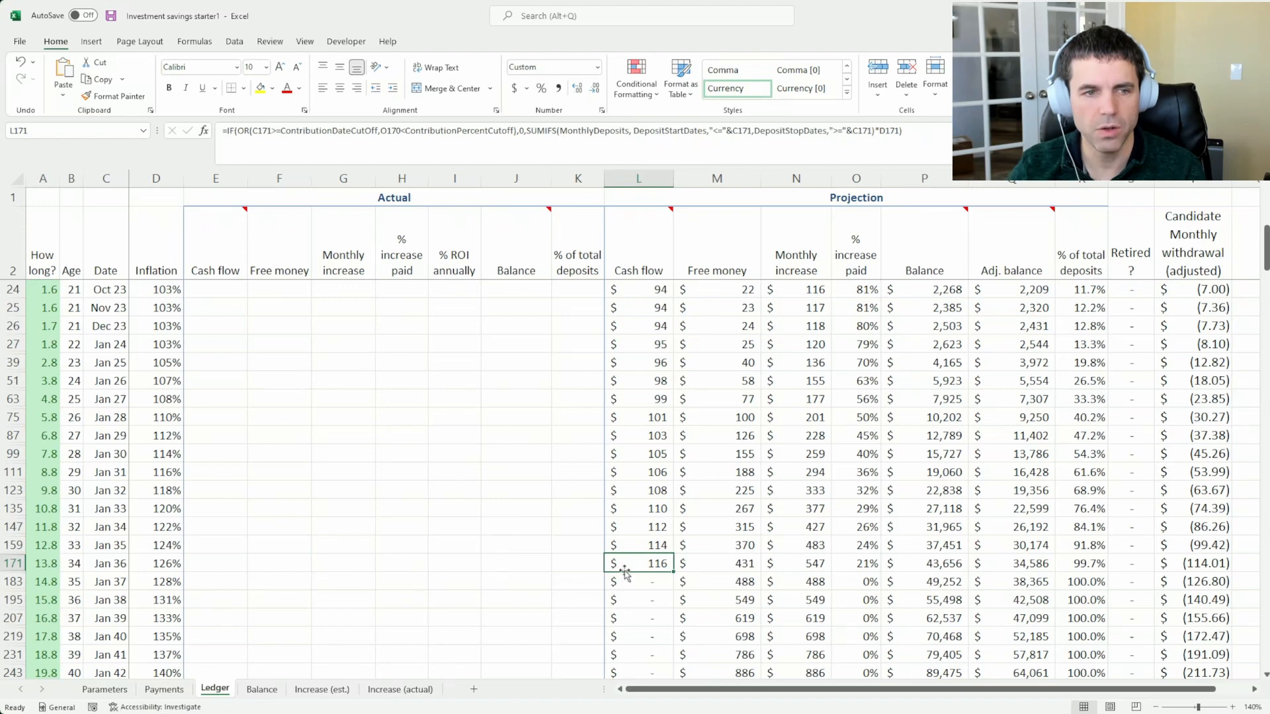
drag(622, 581, 641, 653)
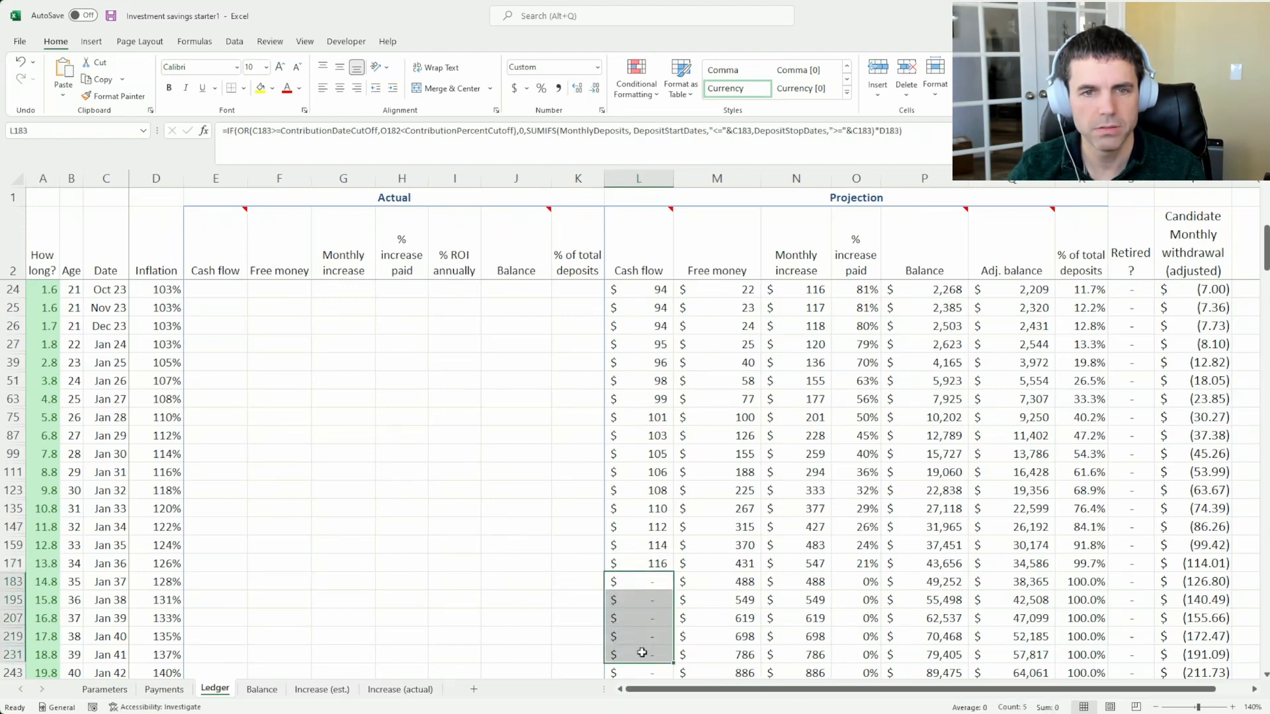
click(643, 581)
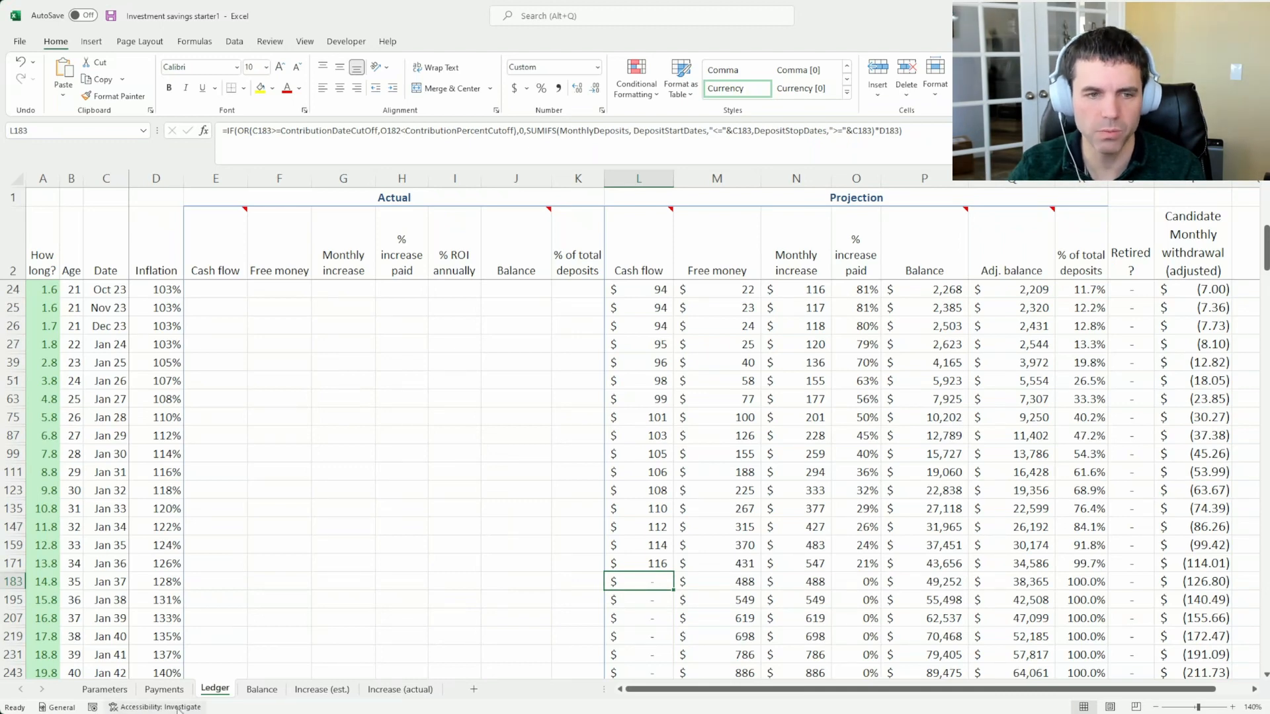
Check the years set for the monthly savings and annual bonus in Payments against the January 2036 projected cash flow in the Ledger
key(ctrl+Page_Up)
click(617, 288)
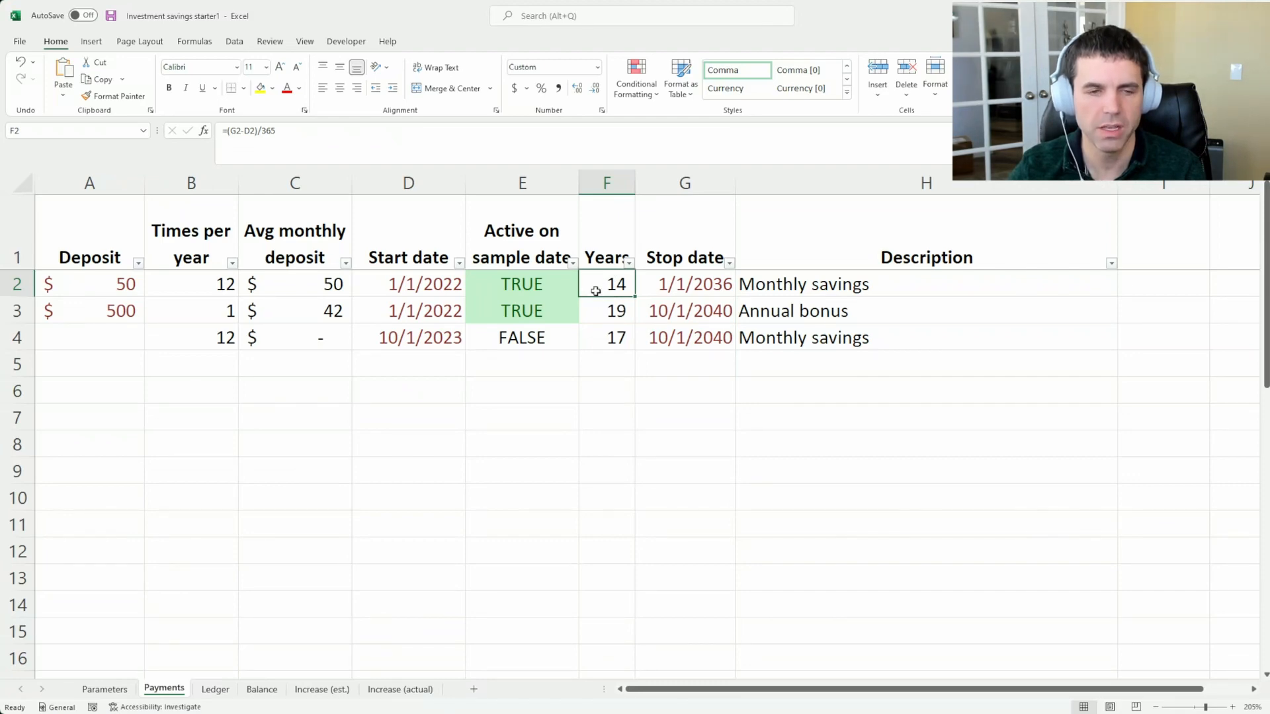
click(599, 314)
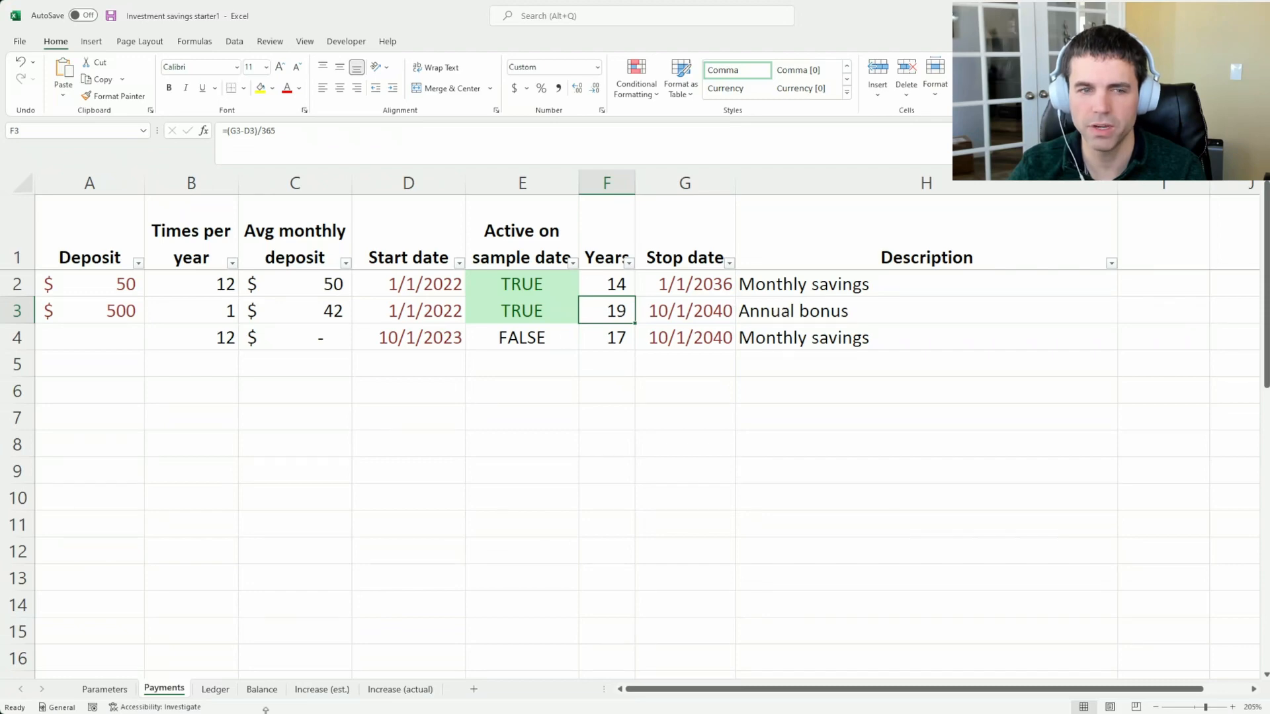
click(214, 689)
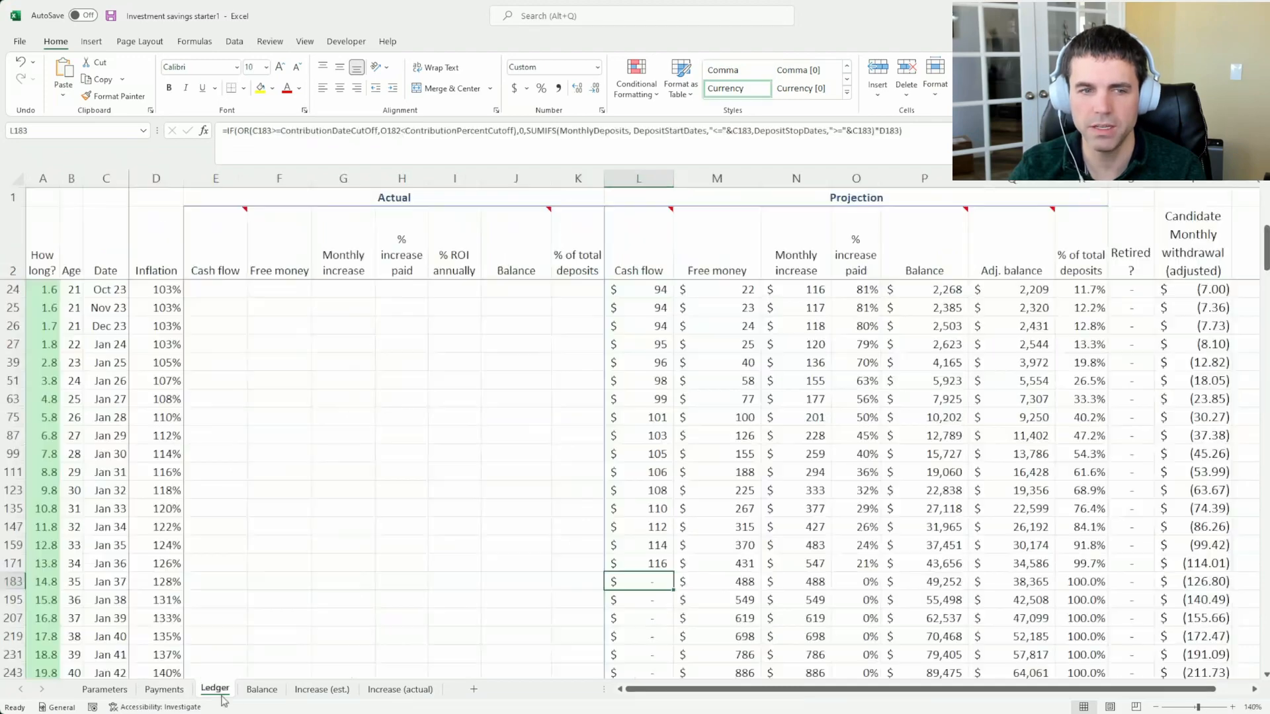
click(651, 562)
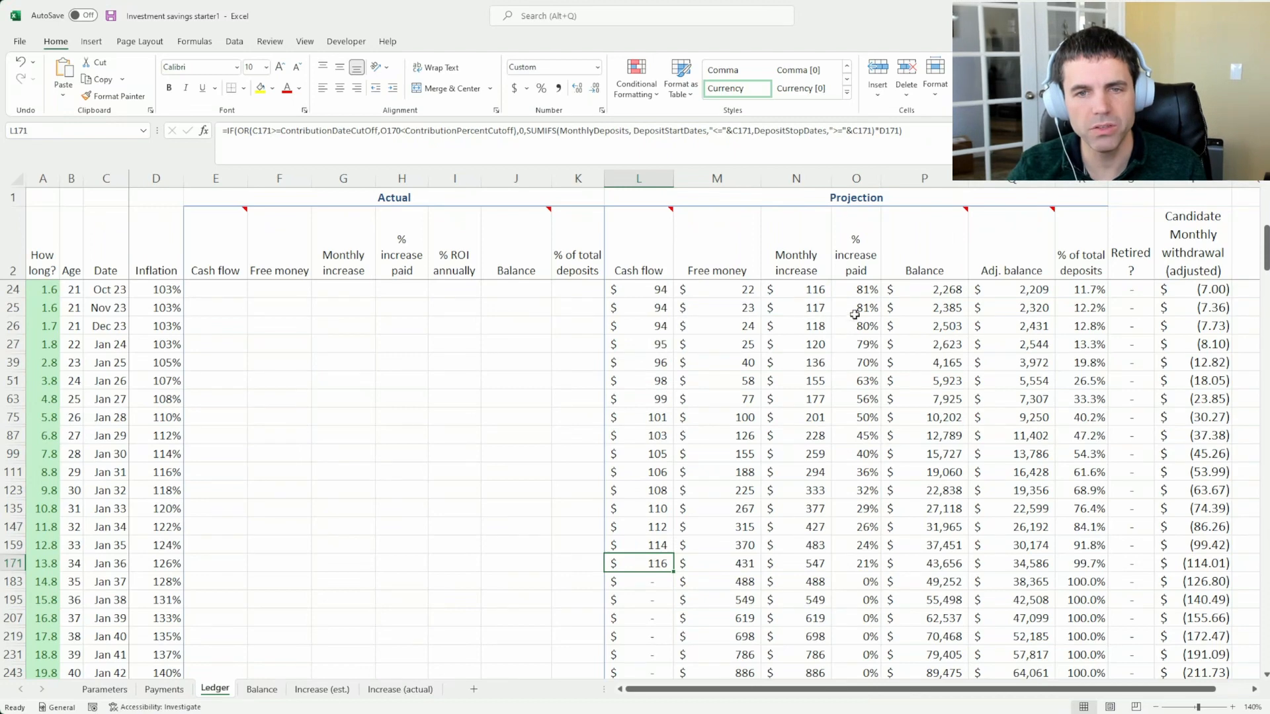
Review the projected percent increase paid from November 2023 to January 2035, and inspect its January 2022 formula alongside monthly increase and cash flow
drag(853, 315, 841, 547)
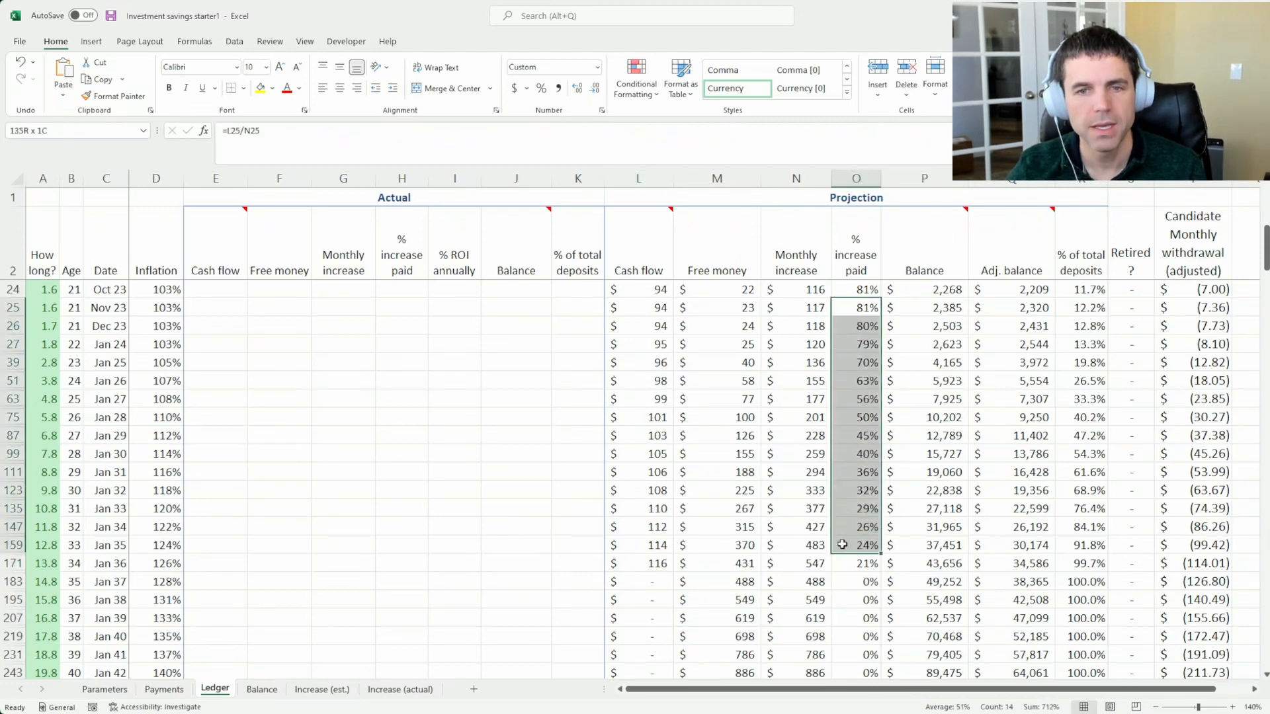
click(849, 410)
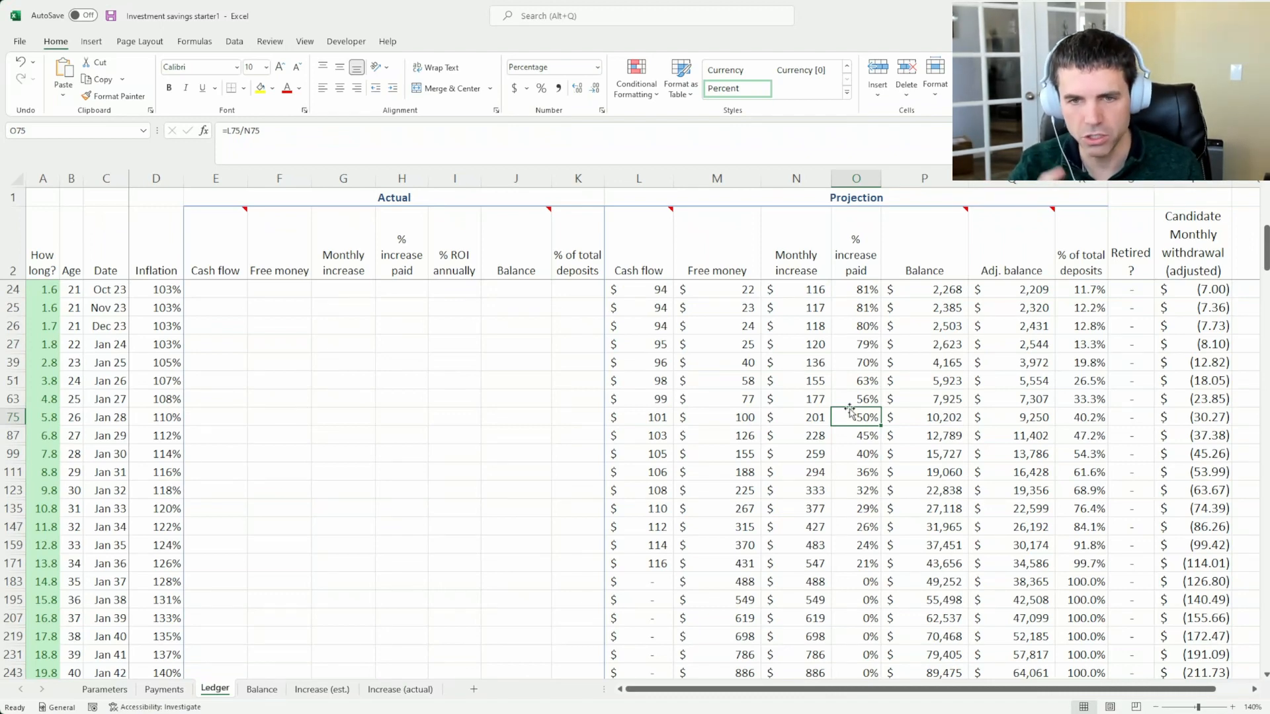
scroll(850, 409, up, 7)
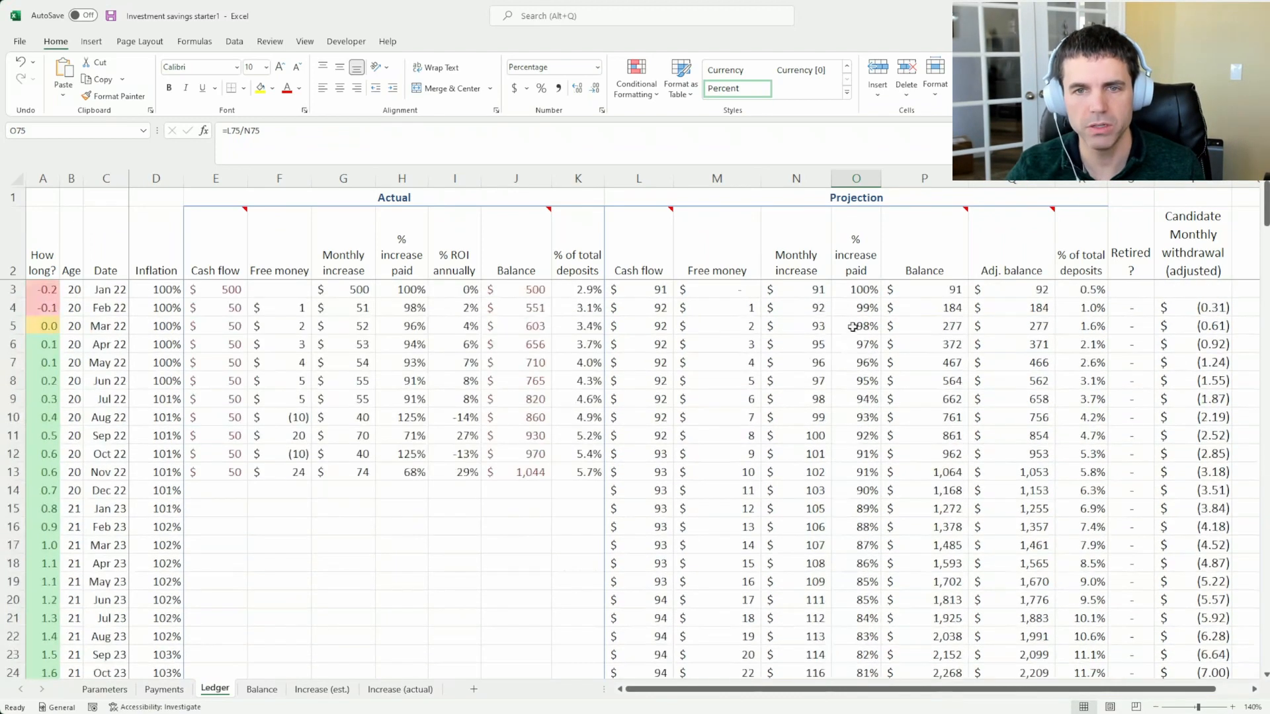
click(854, 292)
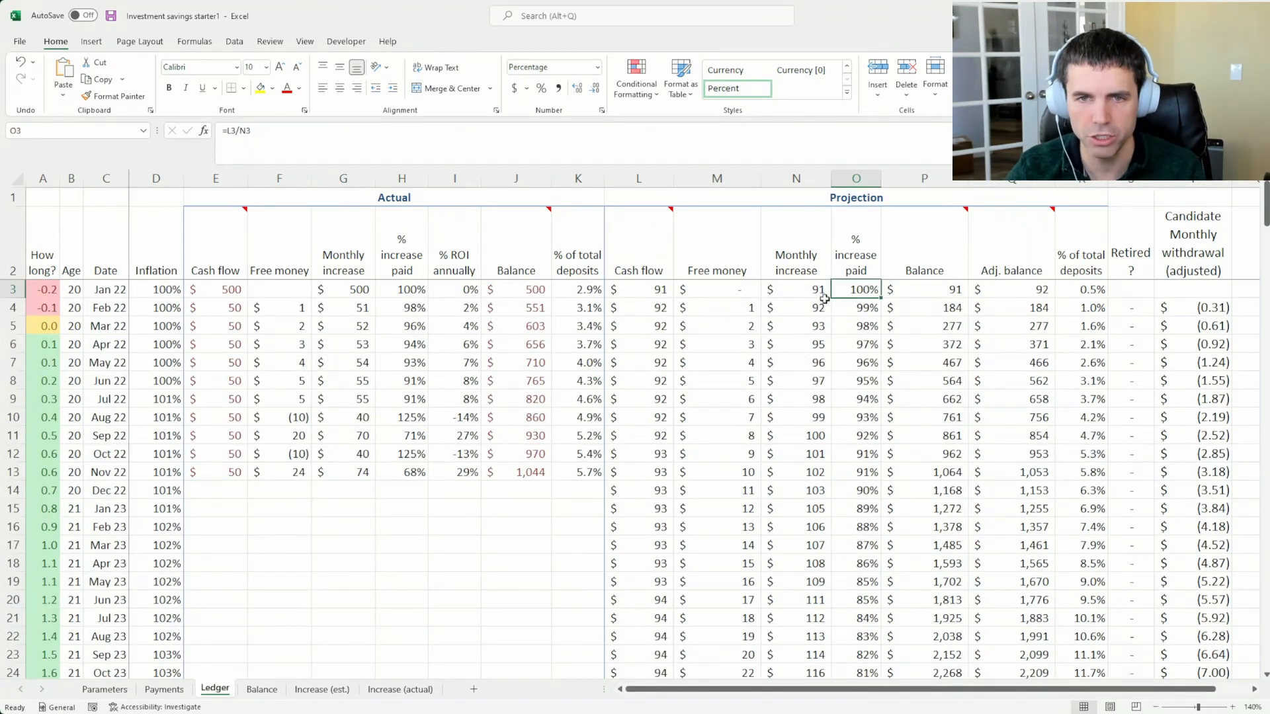
click(805, 292)
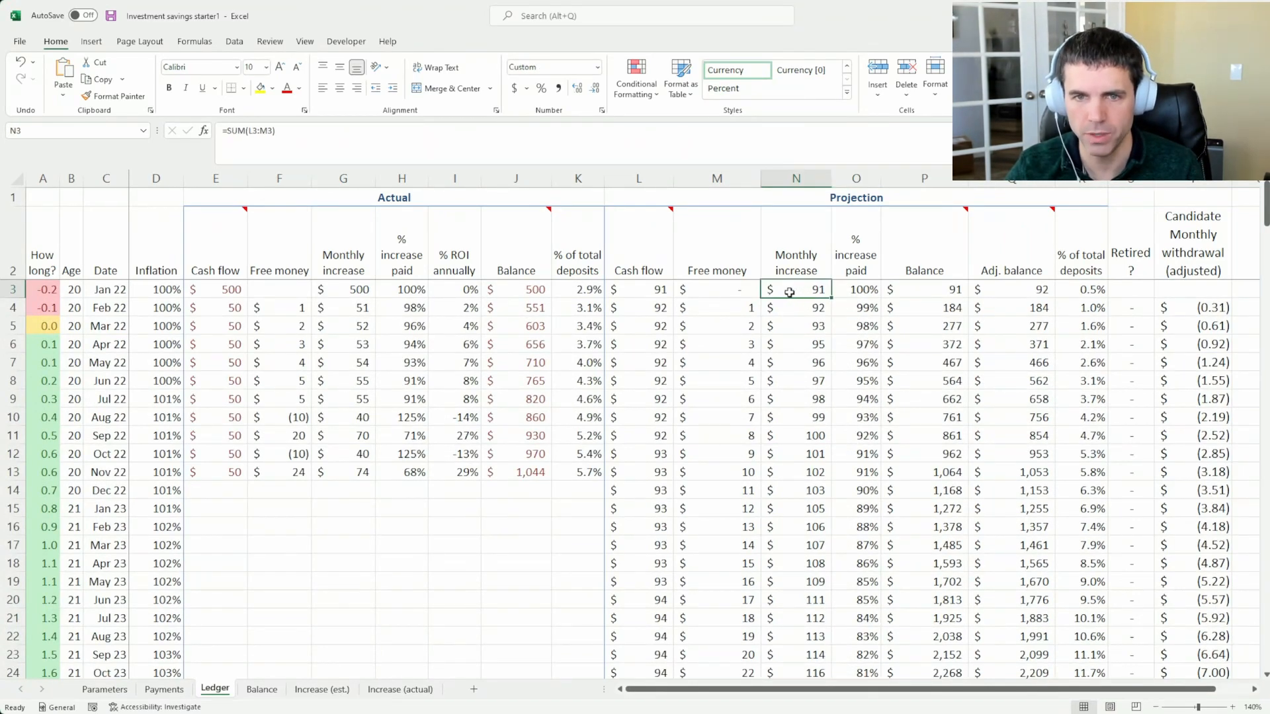
click(640, 295)
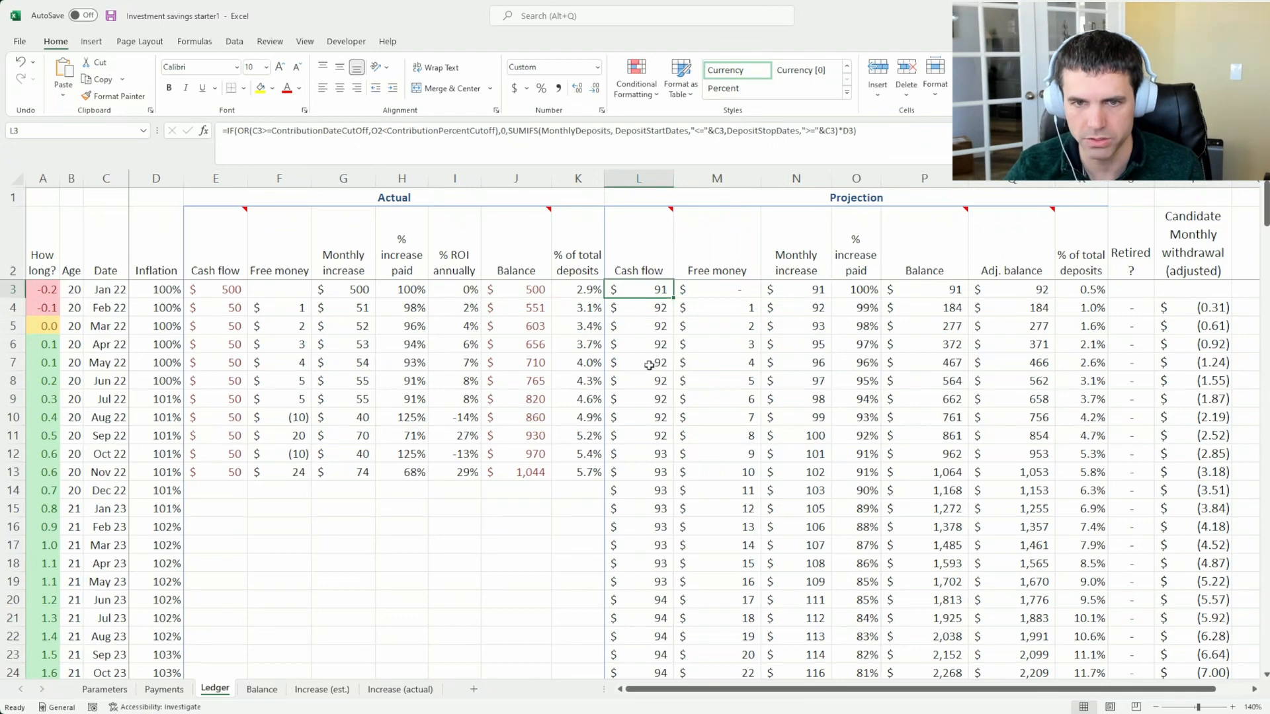
Inspect how the July 2022 projected cash flow and monthly increase determine the percent increase paid
click(641, 403)
click(813, 399)
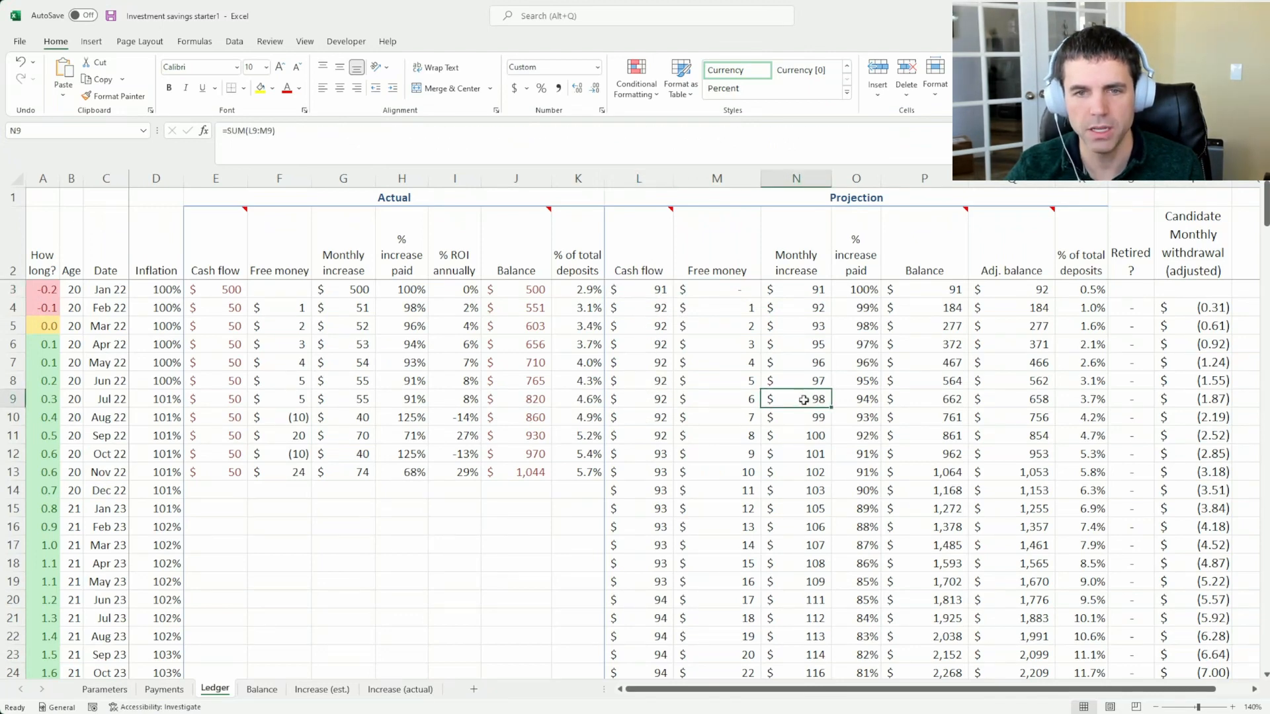
click(646, 398)
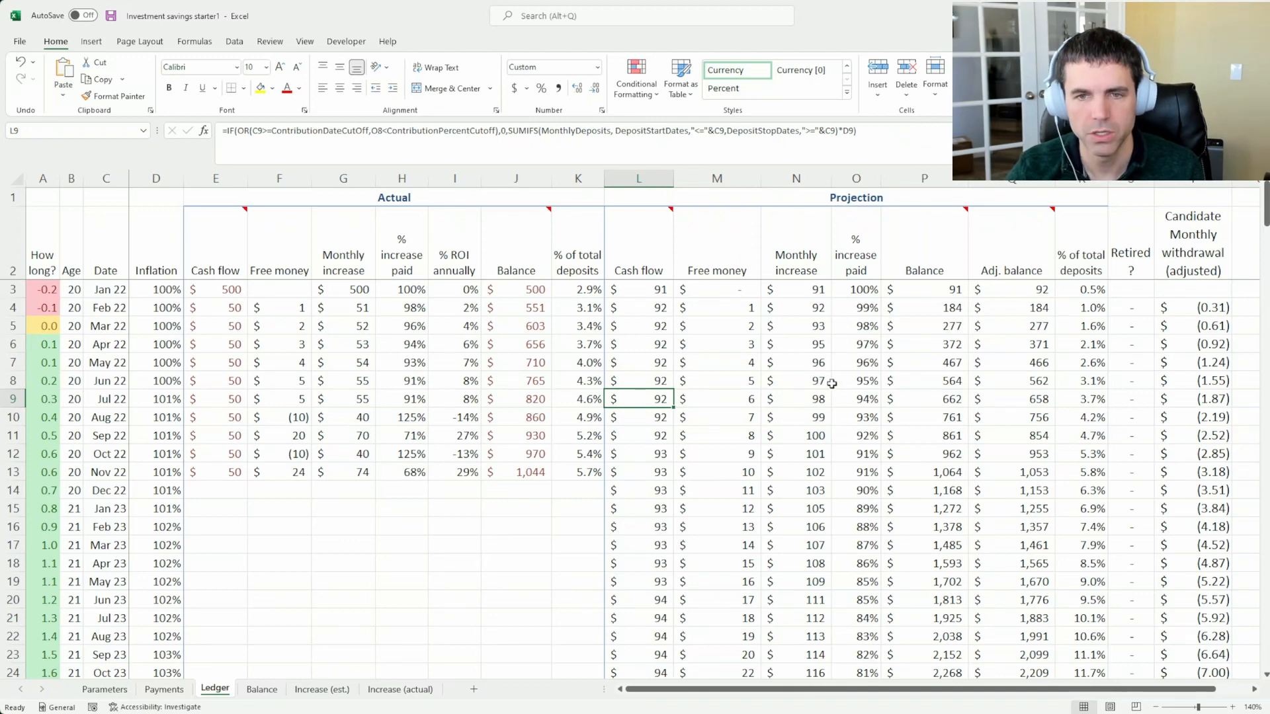
click(853, 397)
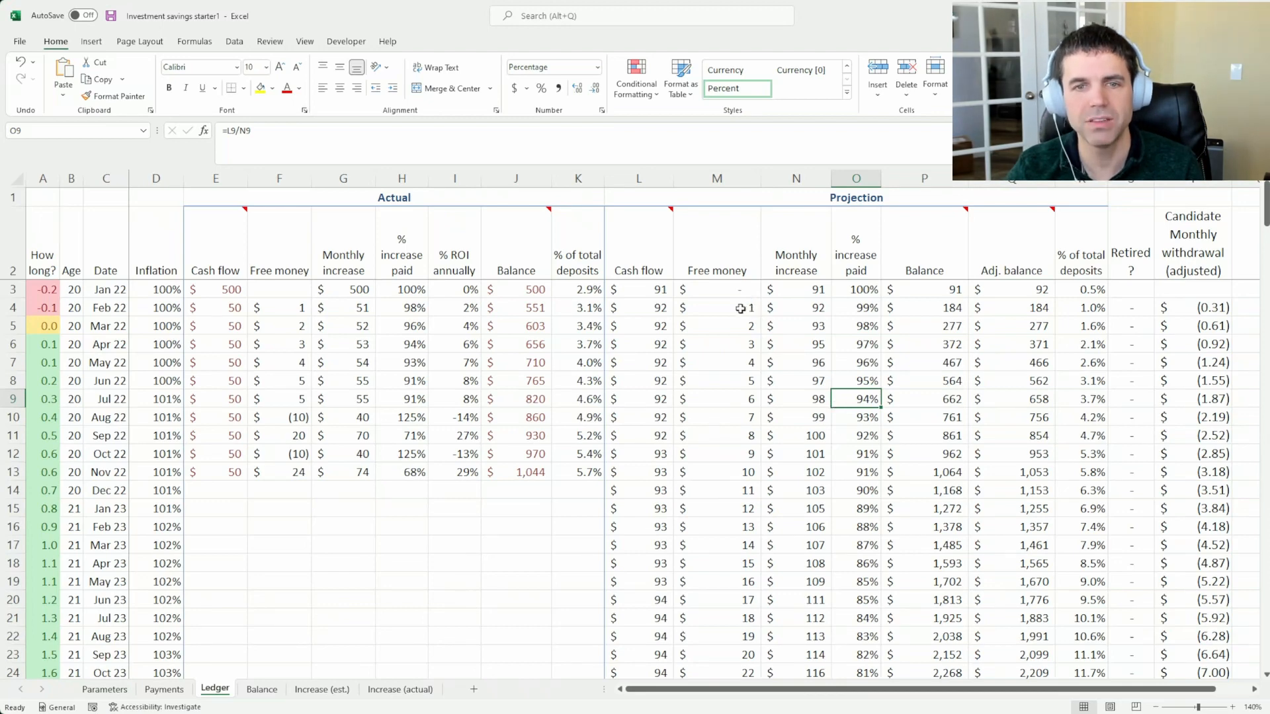
Examine projected free money from February 2022 through September 2023, along with the September 2023 cash flow and August 2023 percent increase paid
drag(741, 309, 736, 624)
click(725, 654)
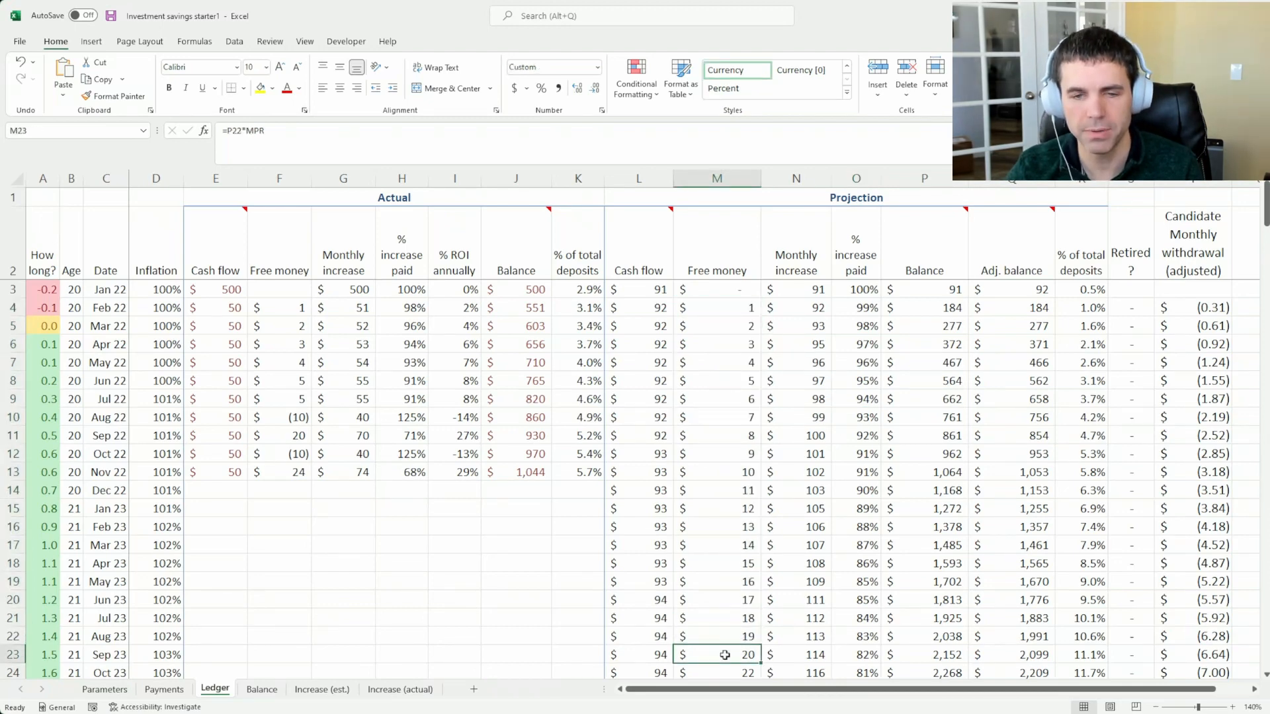
click(642, 659)
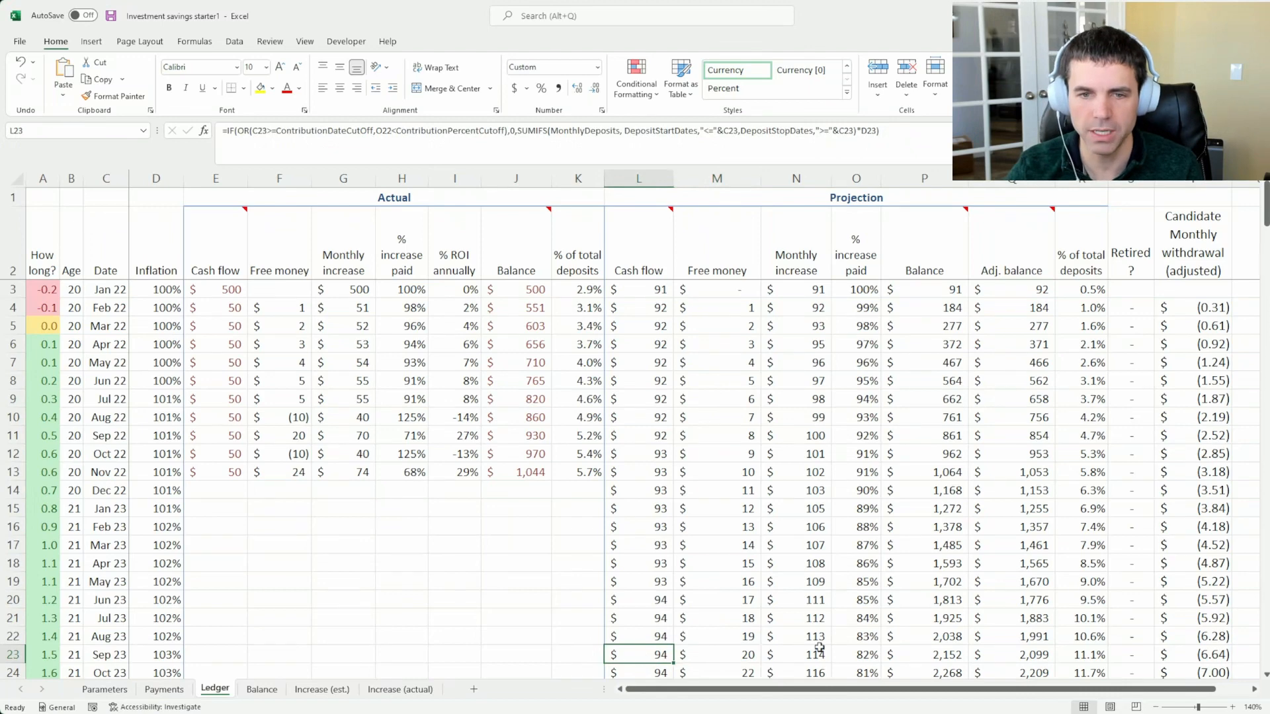
click(871, 637)
Follow the projected percent increase paid over the following years down to January 2036
scroll(872, 636, down, 4)
scroll(870, 637, down, 3)
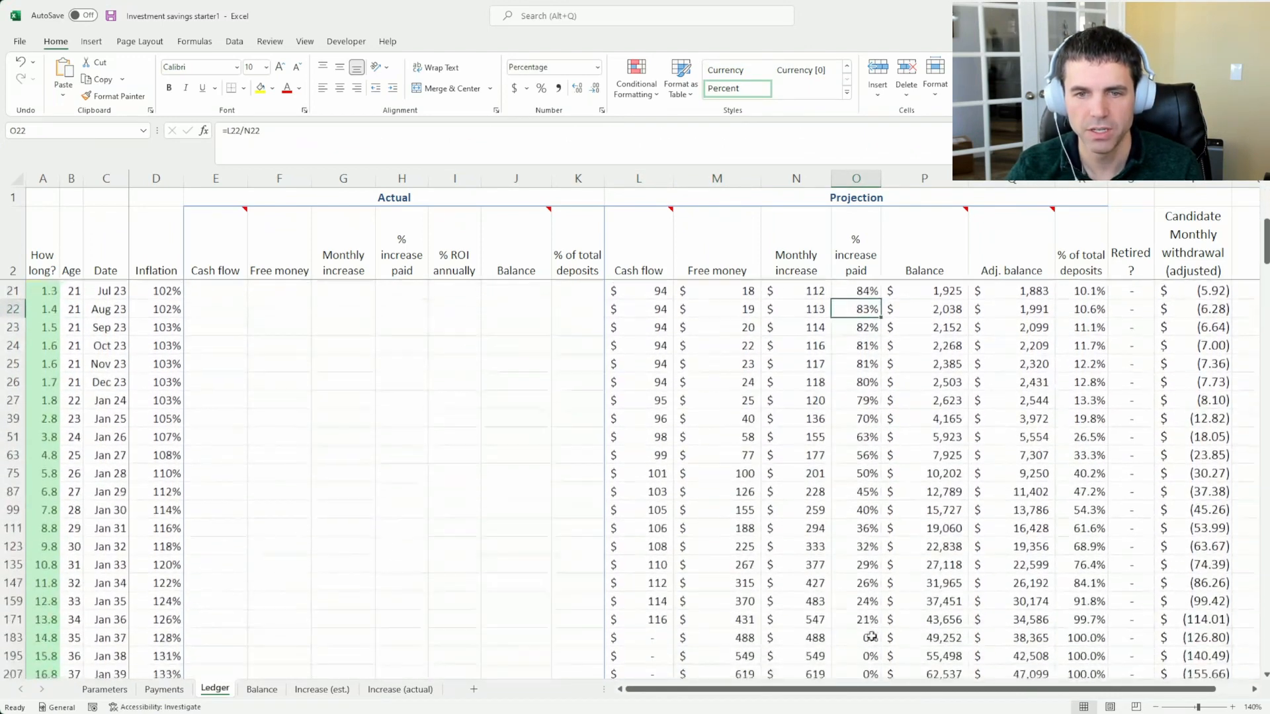
drag(865, 401, 866, 563)
click(867, 563)
Compare the projected cash flow with the free money for January 2036
click(650, 559)
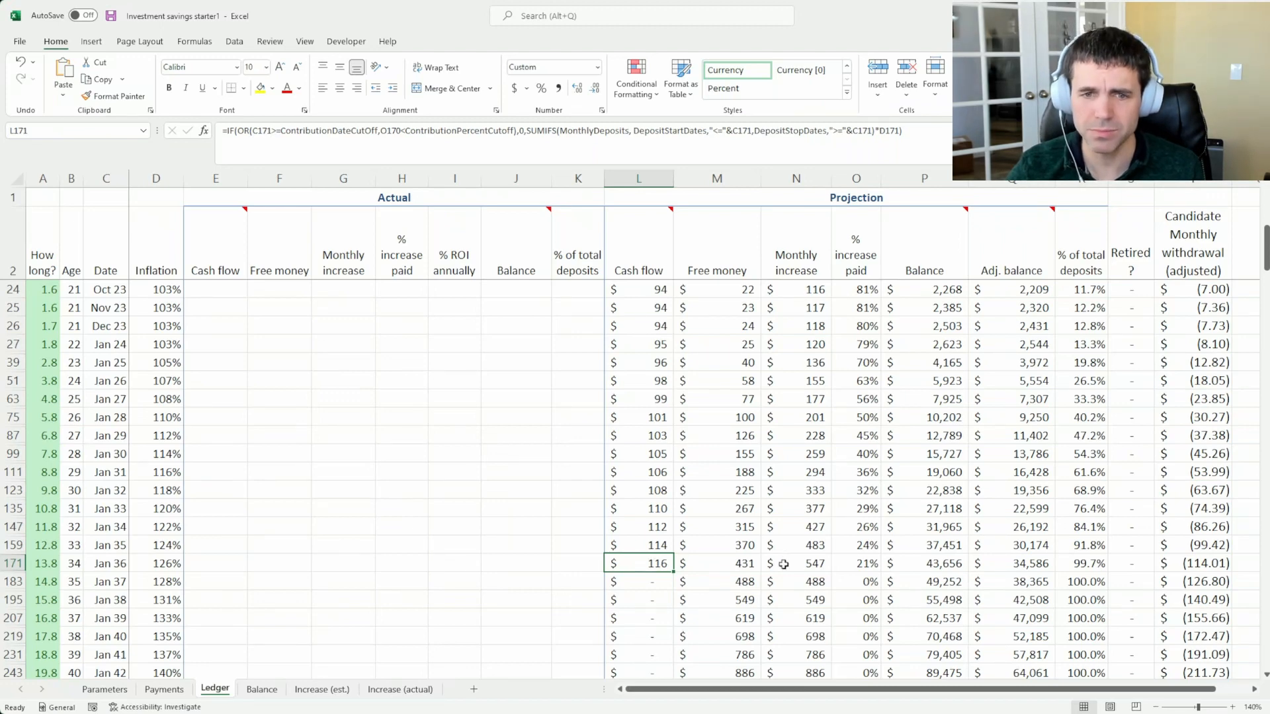
click(738, 562)
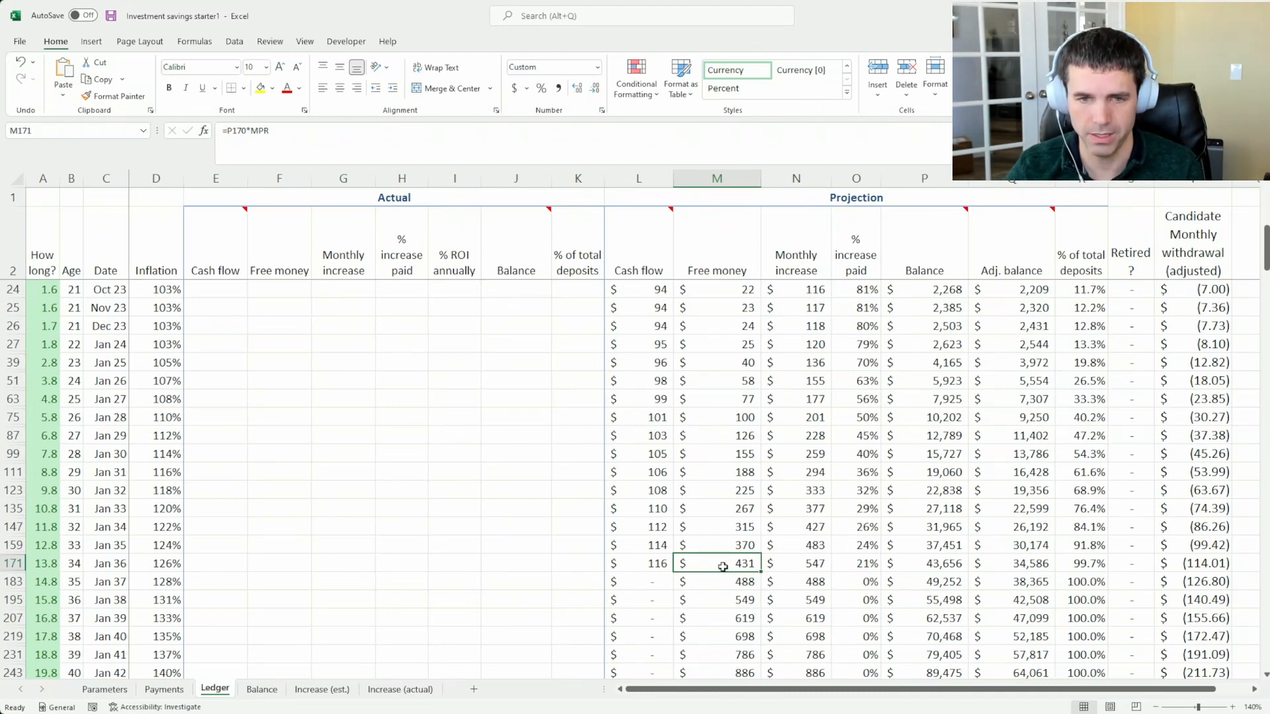
click(648, 561)
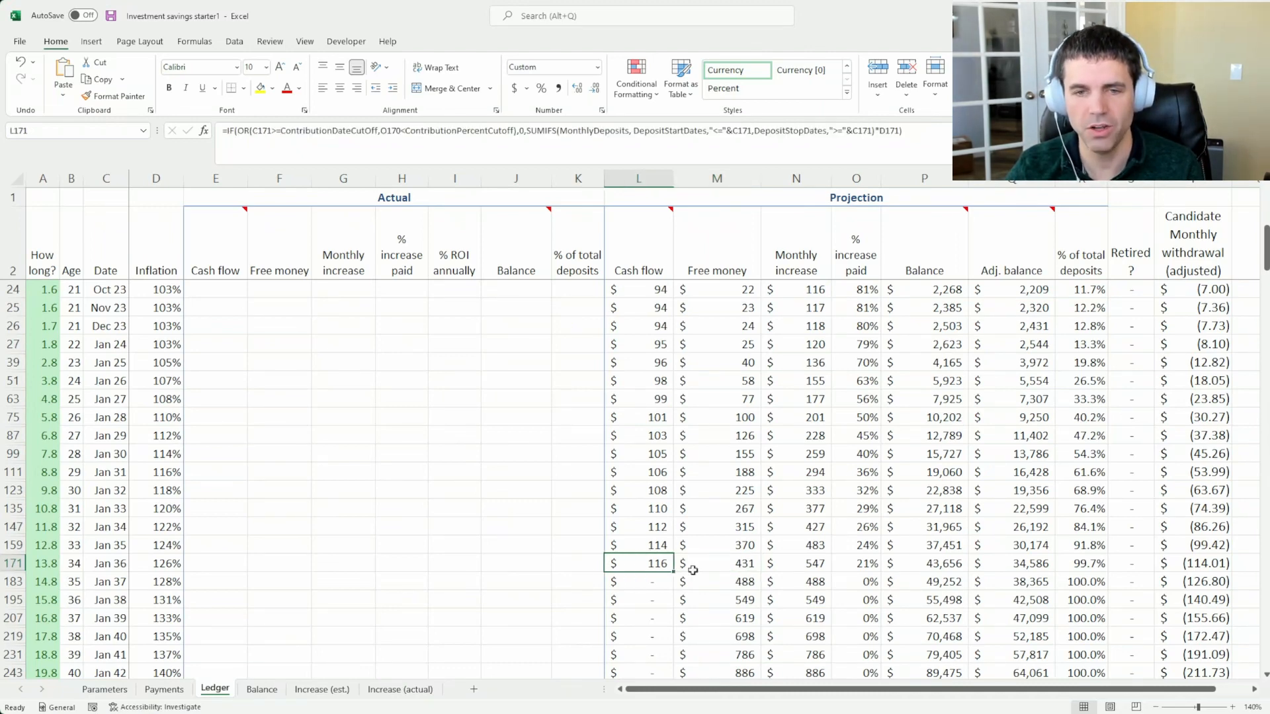
click(695, 563)
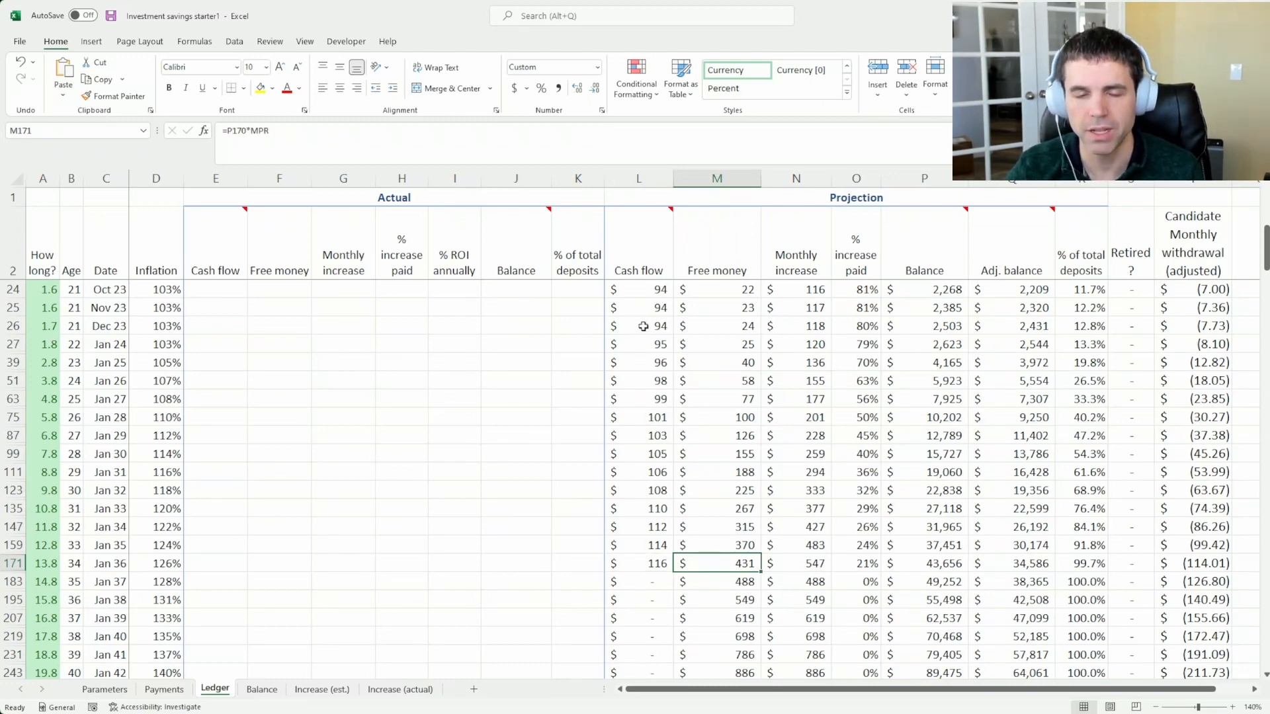
Review the projected cash flow from November 2023 to January 2028 and the balances from December 2023 through January 2036
drag(647, 305, 640, 414)
drag(932, 308, 938, 435)
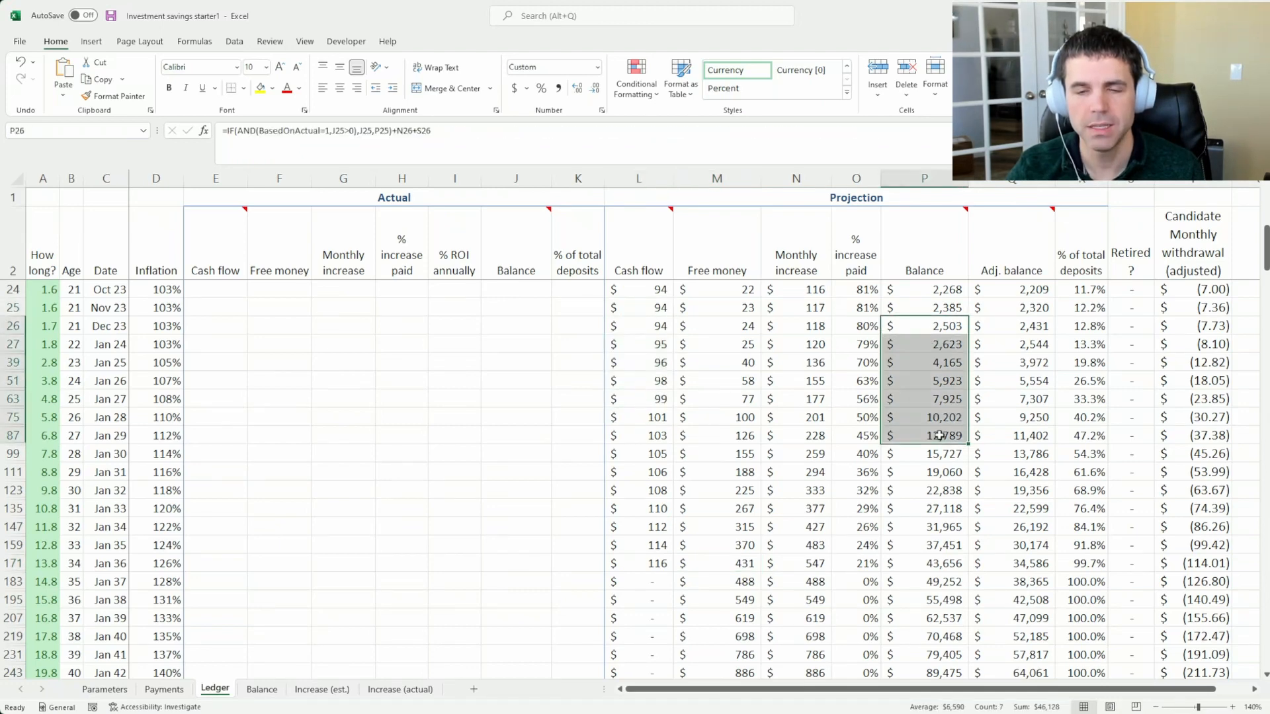
click(932, 471)
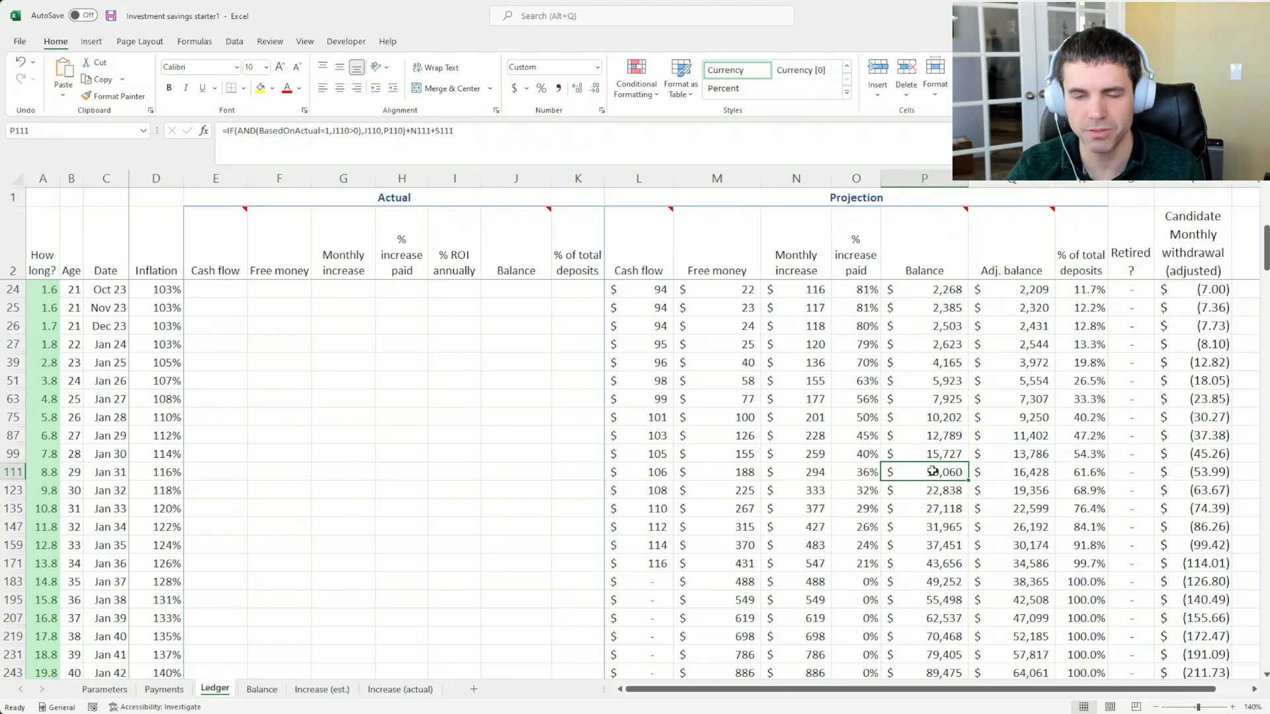
click(947, 562)
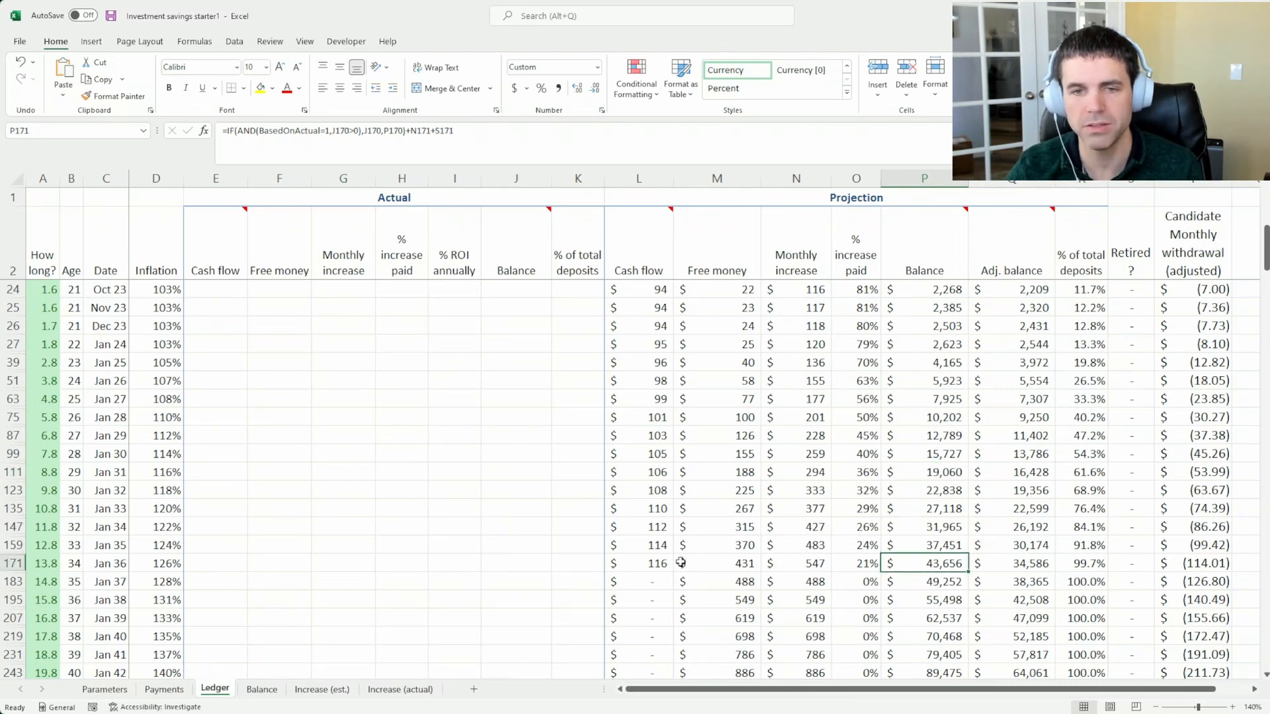
Examine the projected free money from January 2024 to January 2037, then check the January 2036 cash flow
drag(722, 342, 736, 563)
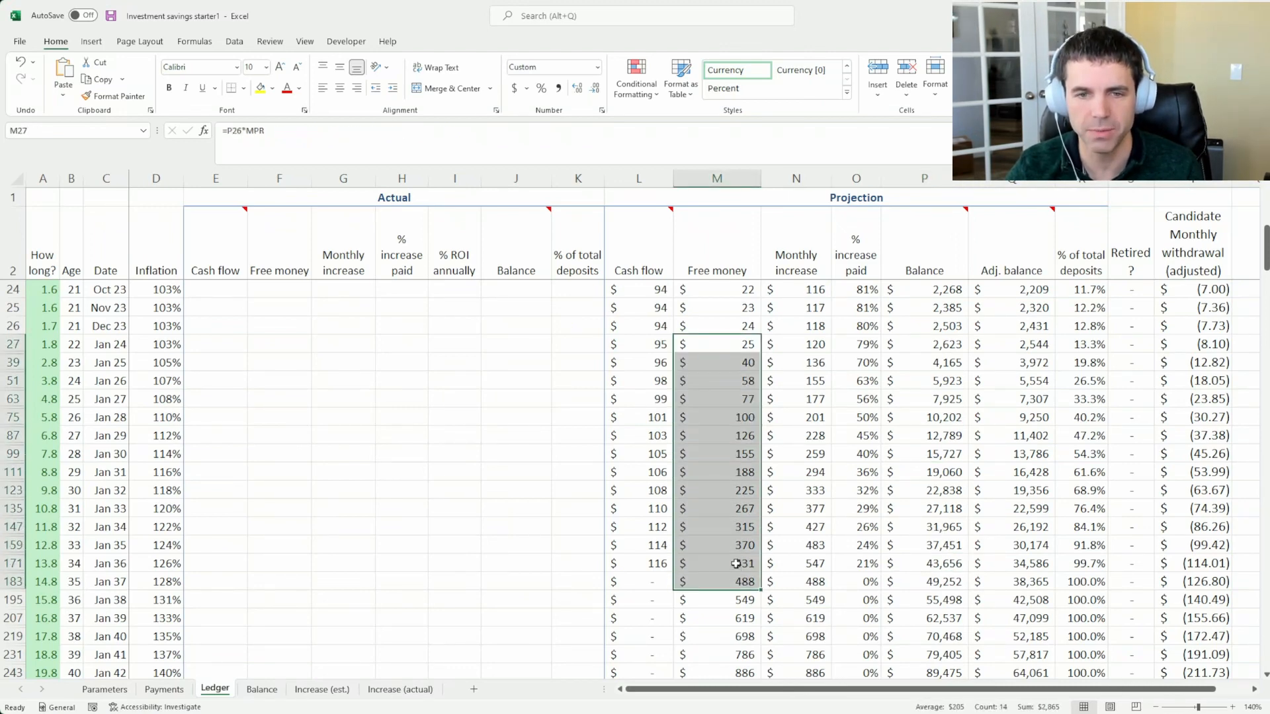
click(736, 563)
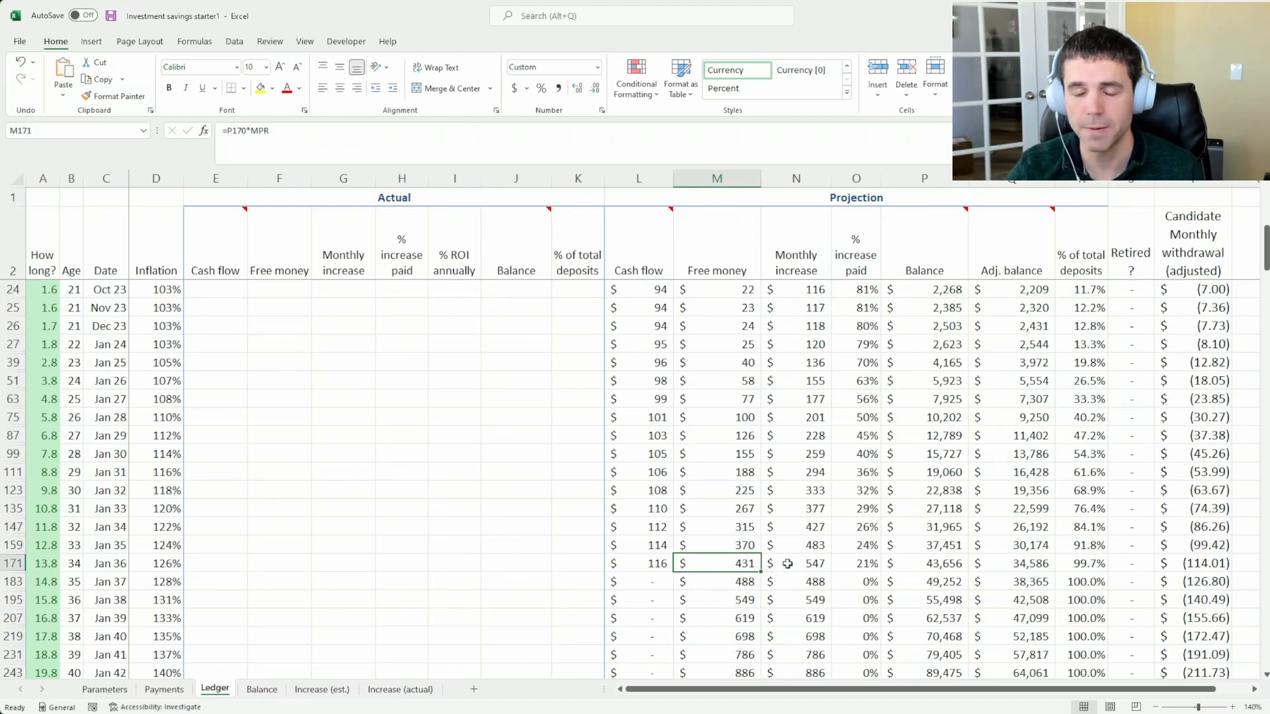
click(653, 563)
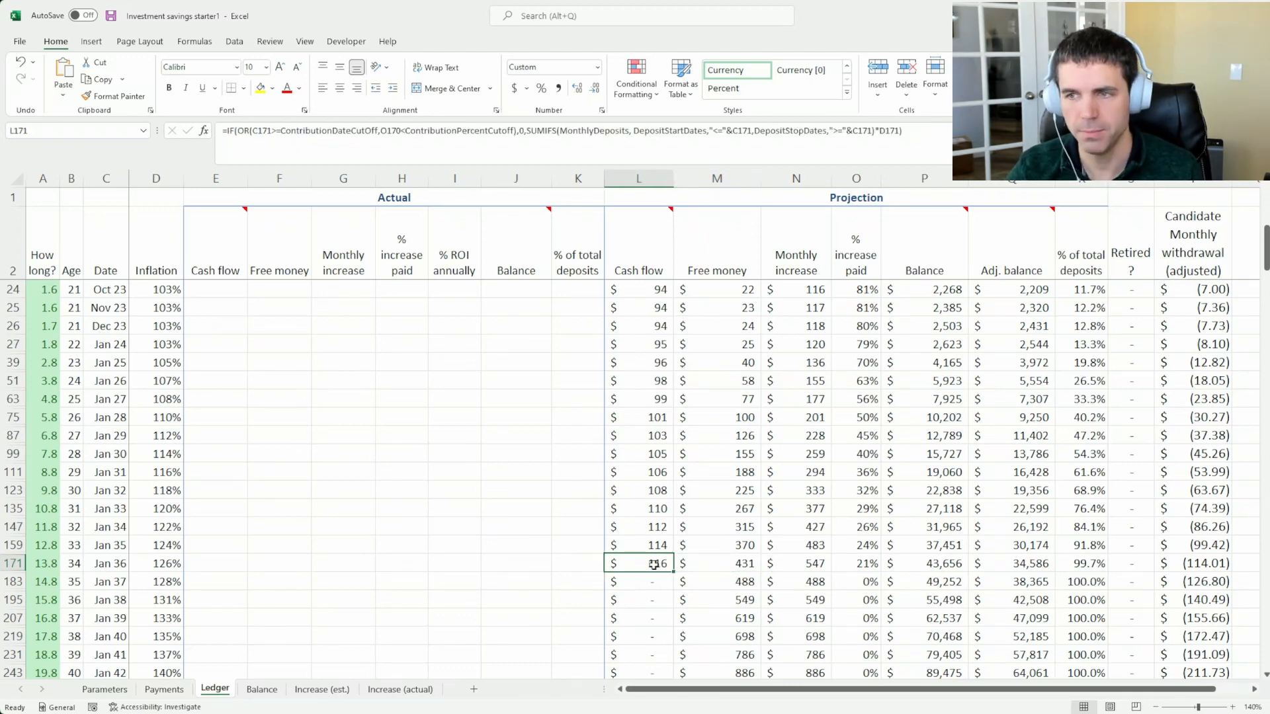
Contrast the January 2024 cash flow with free money from November 2023 through January 2036, ending on the January 2036 cash flow
click(648, 349)
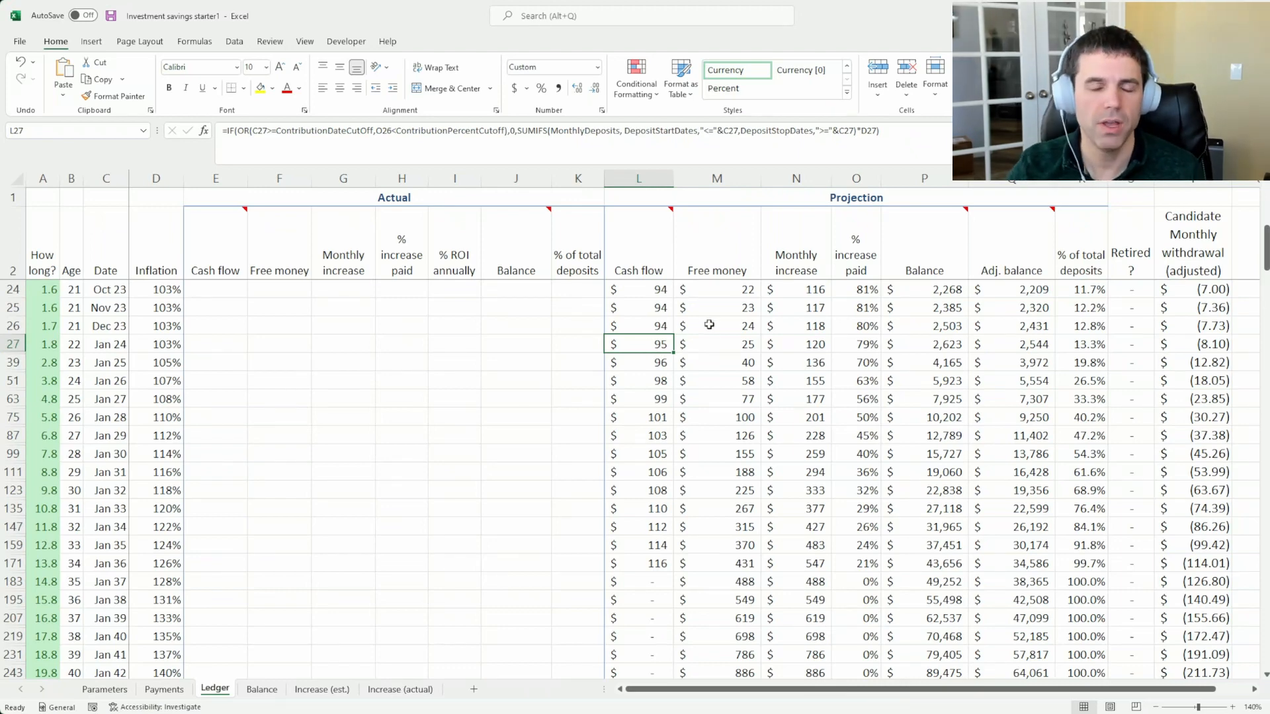
drag(717, 310, 728, 397)
click(728, 487)
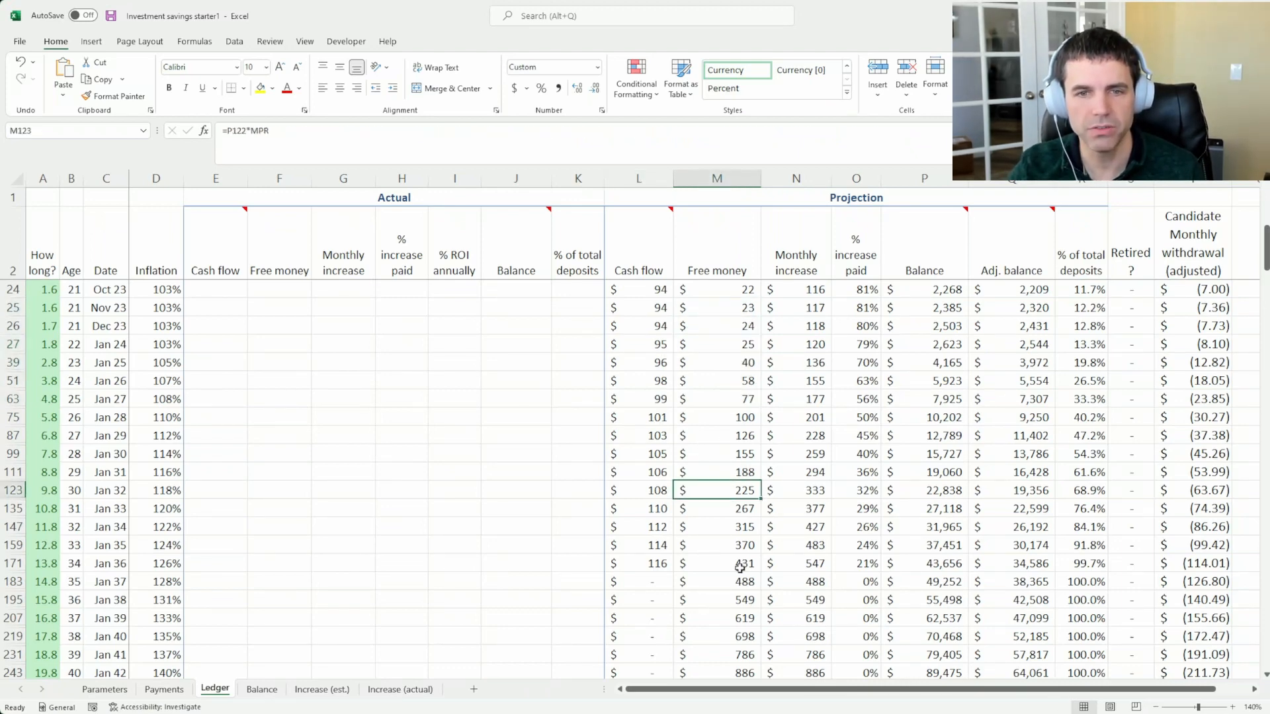
click(739, 568)
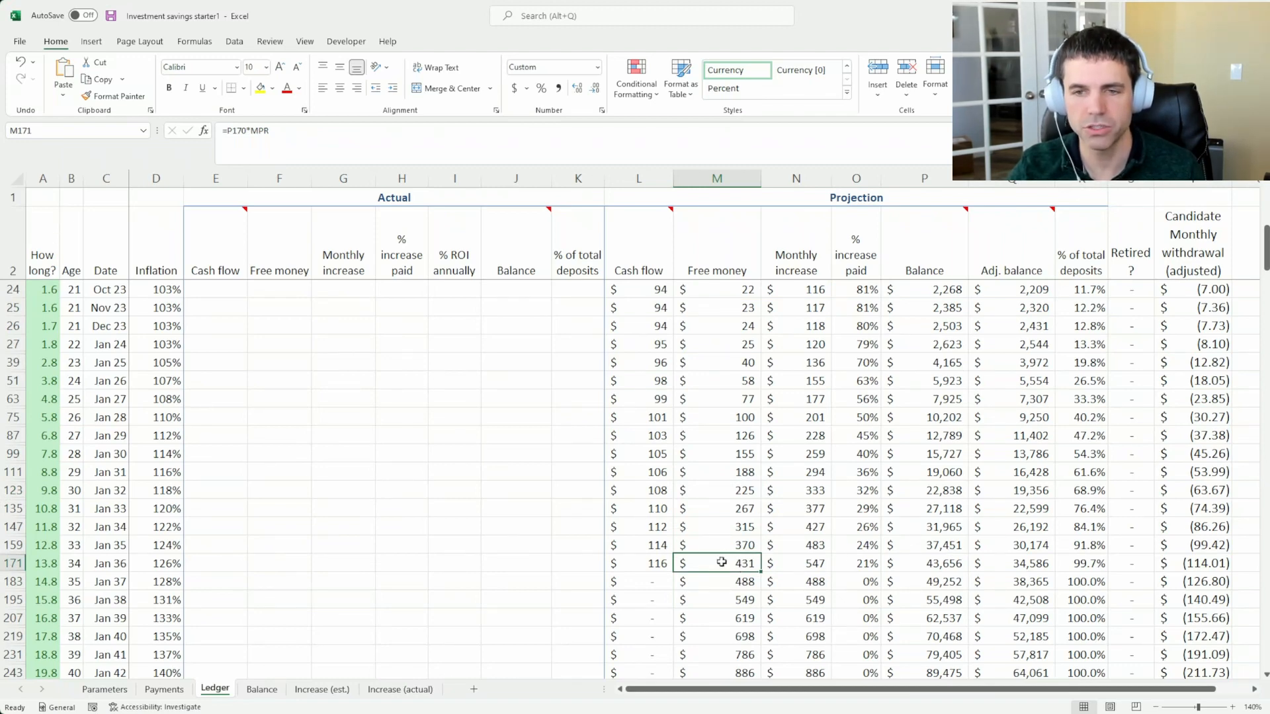
click(647, 563)
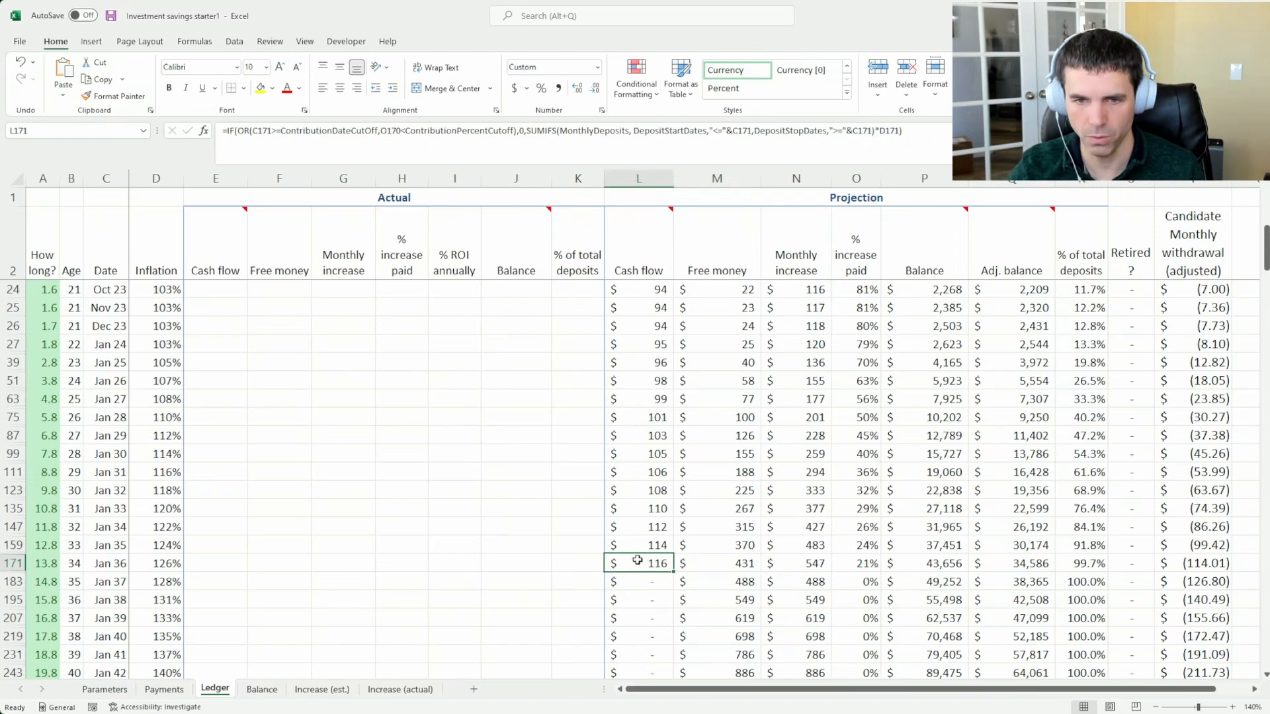
Inspect the January 2036 monthly increase, time remaining, projected cash flow, balance and free money
click(803, 558)
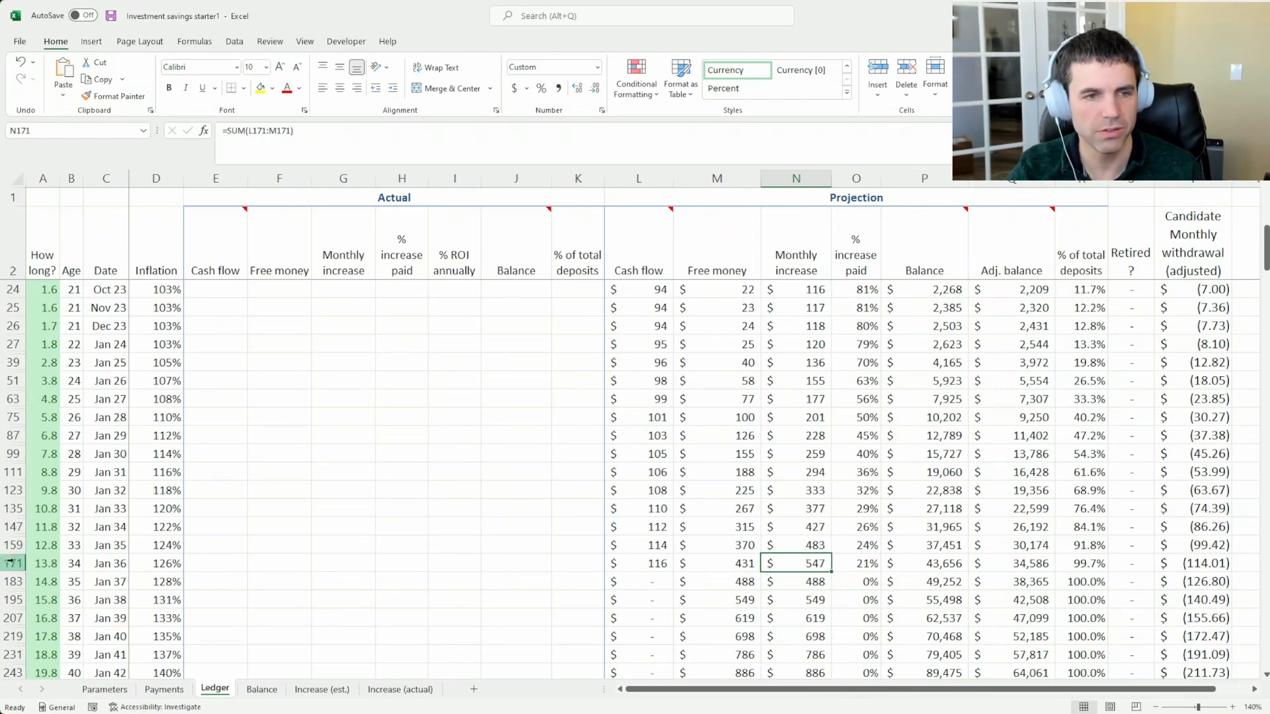
click(38, 564)
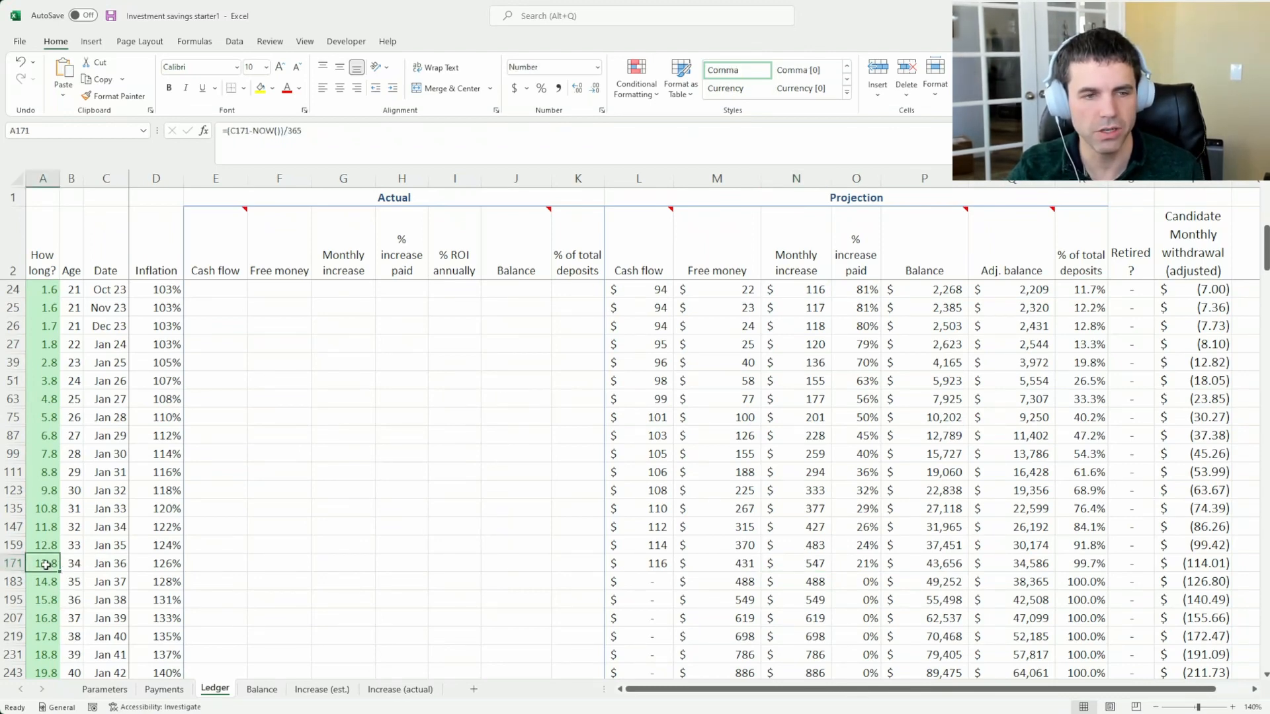
click(651, 561)
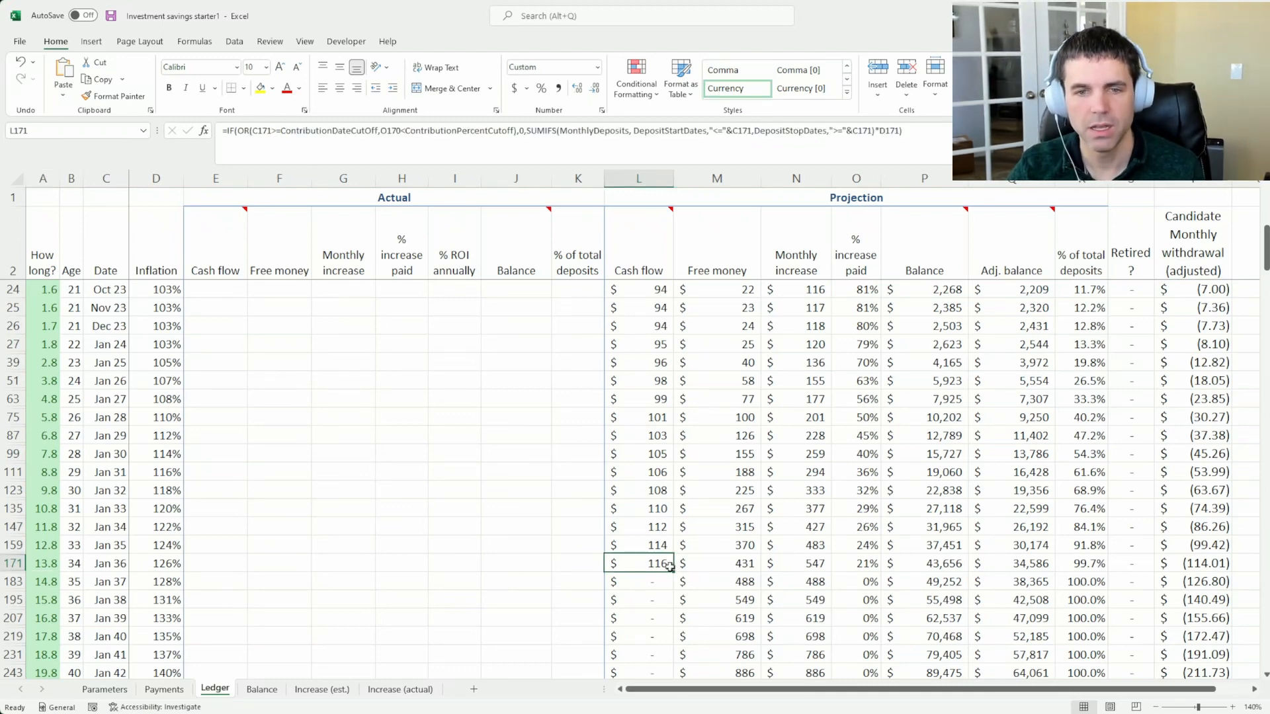
click(888, 560)
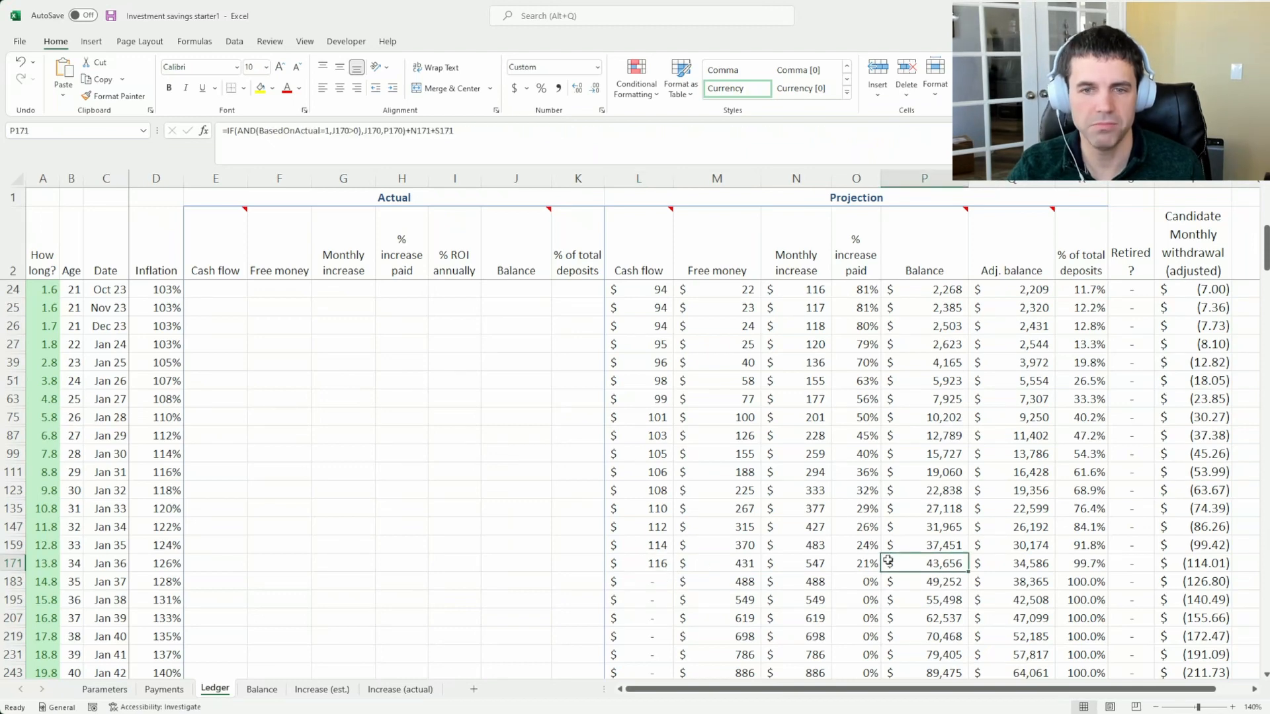
click(706, 563)
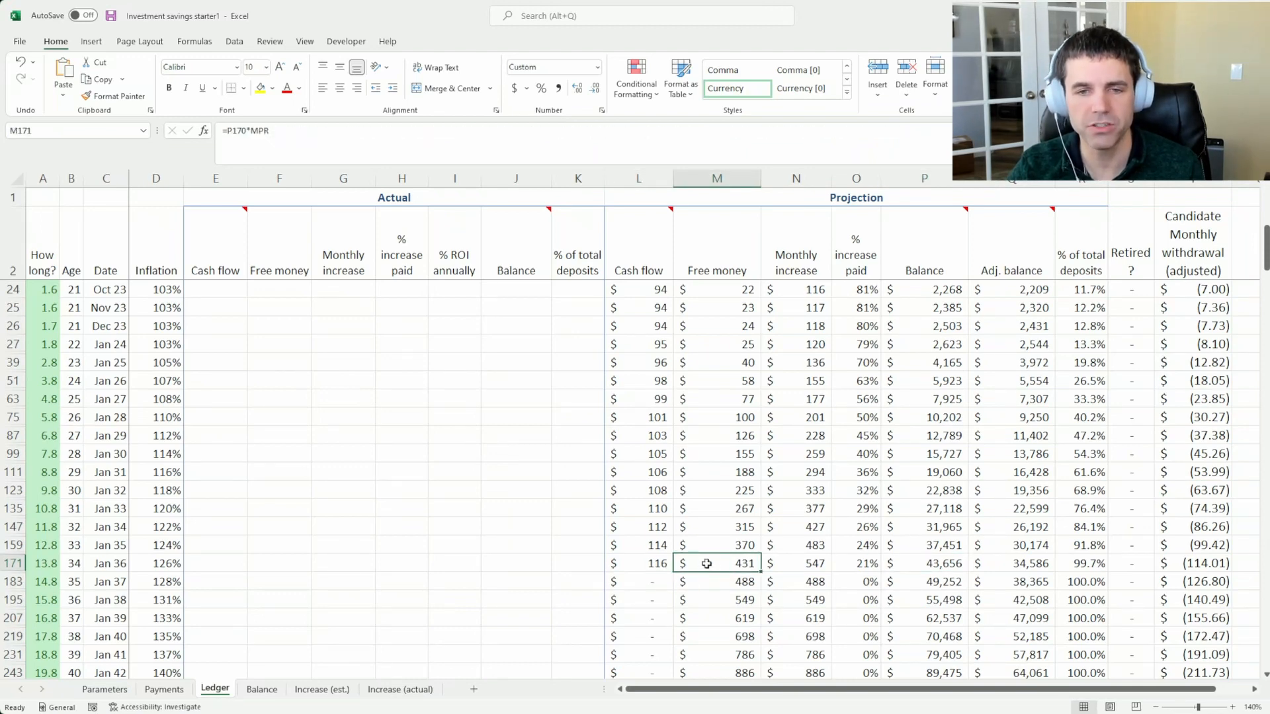
Compare the January 2036 monthly increase with the free money and cash flow of the early 2030s through January 2036
click(804, 561)
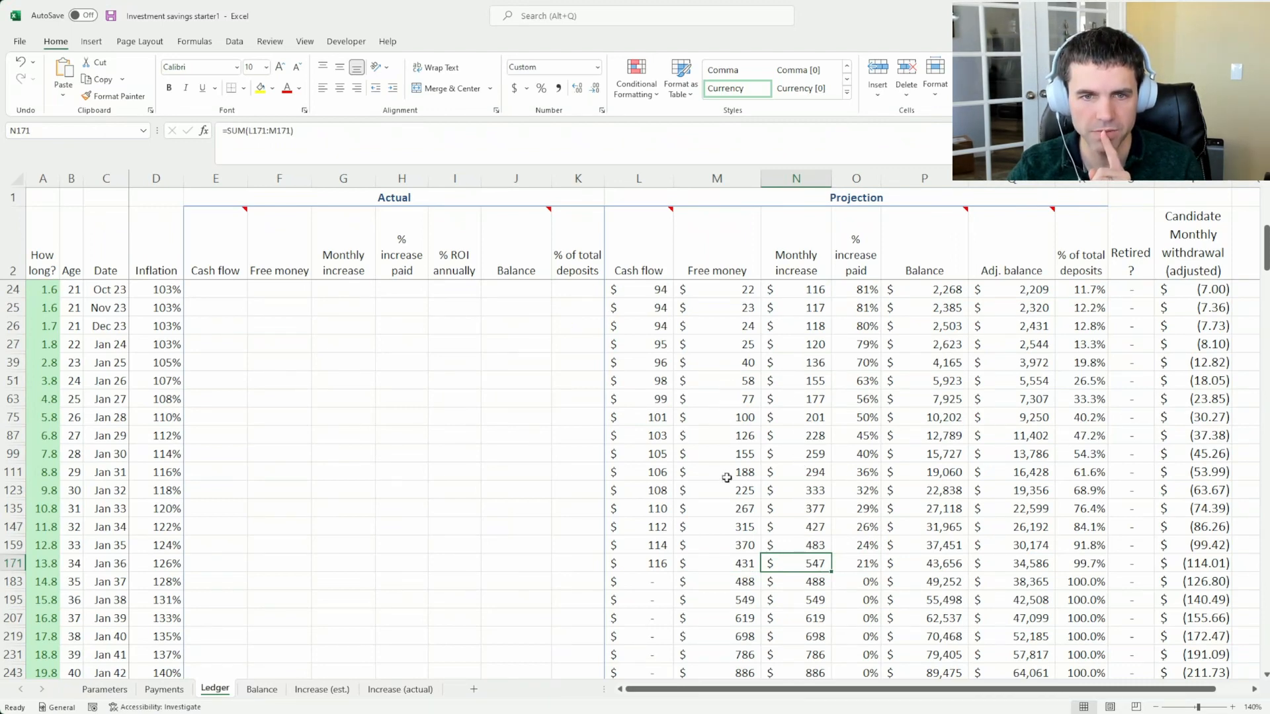
drag(734, 490, 736, 562)
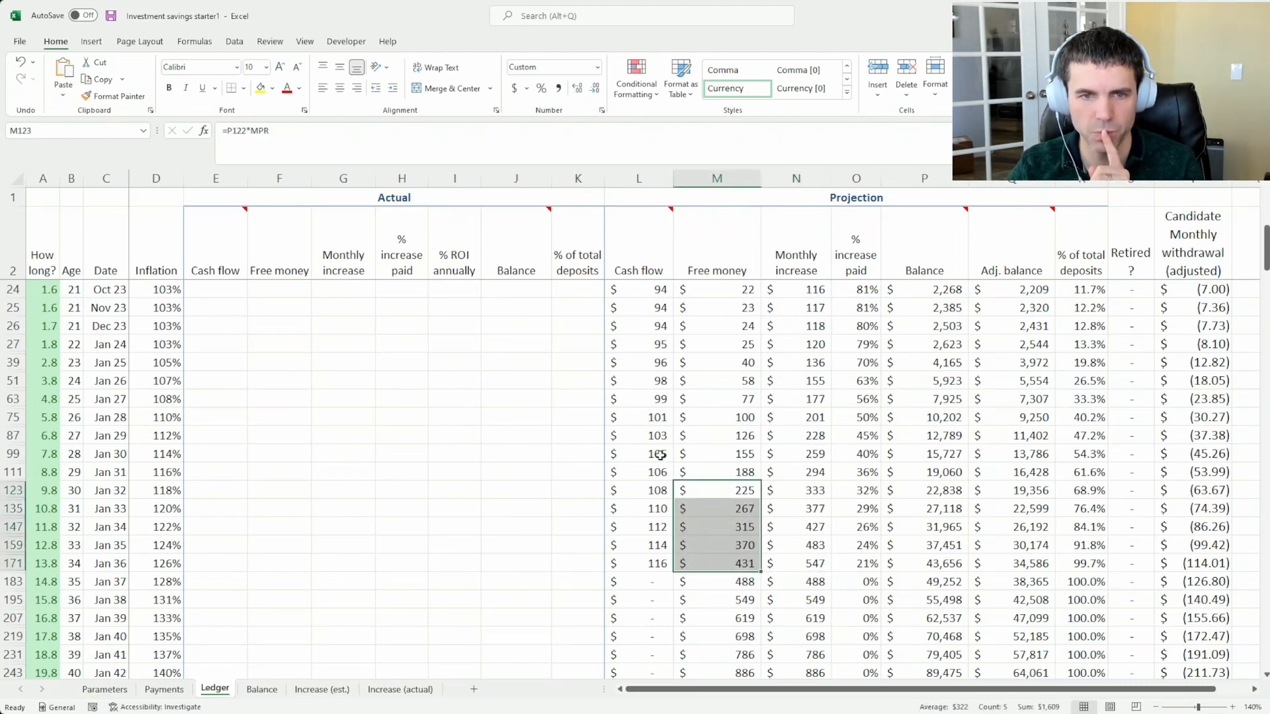
drag(656, 475, 659, 566)
click(660, 566)
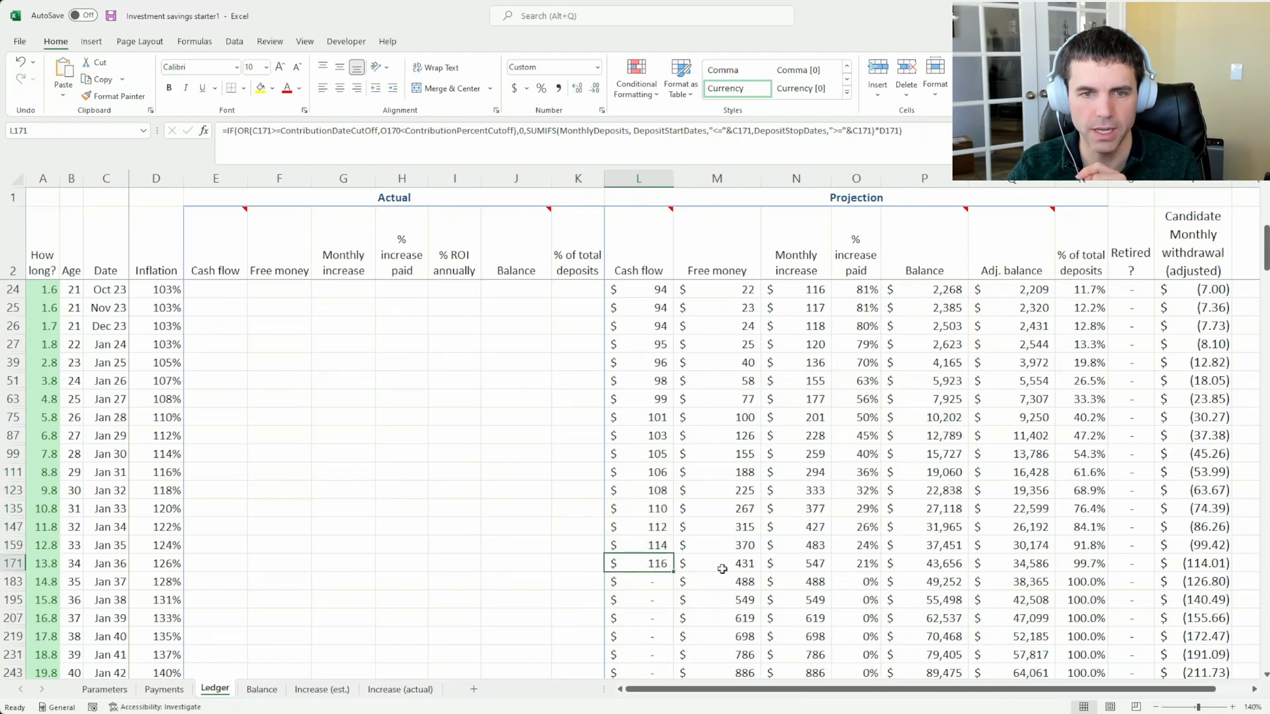
Follow the projected monthly increase from January 2033 through January 2037
click(811, 507)
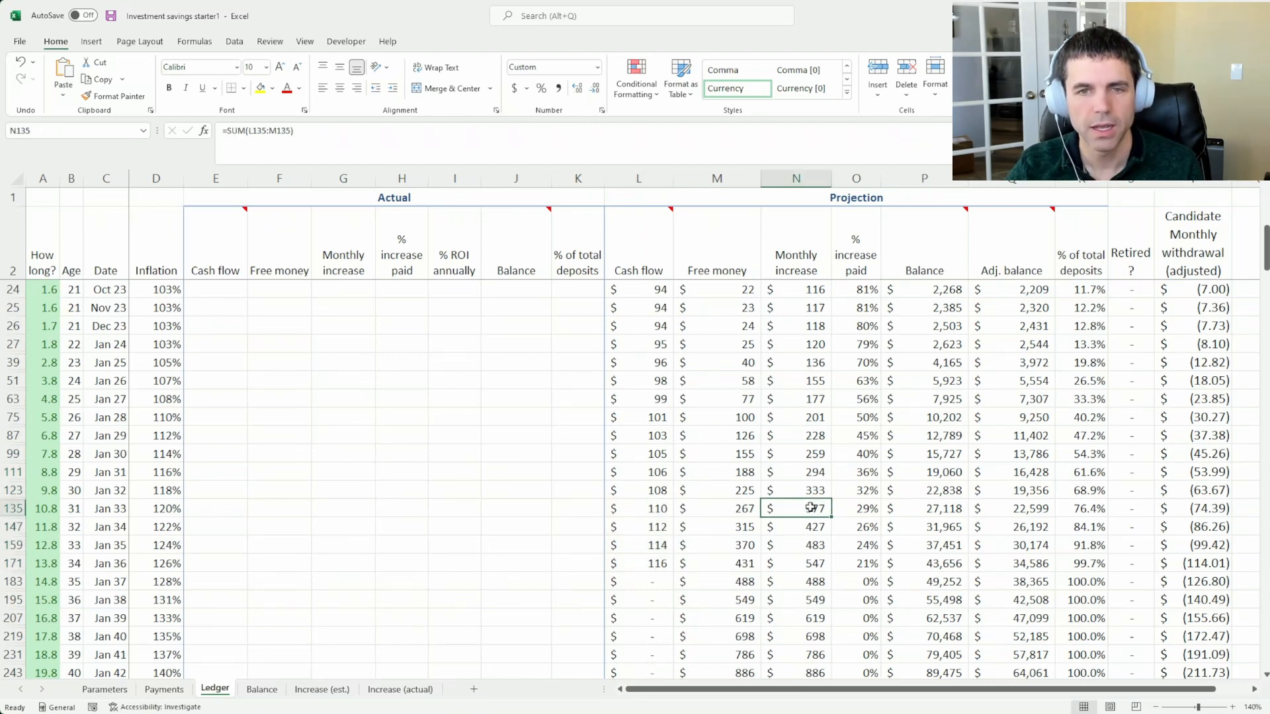
click(812, 534)
click(811, 544)
click(809, 562)
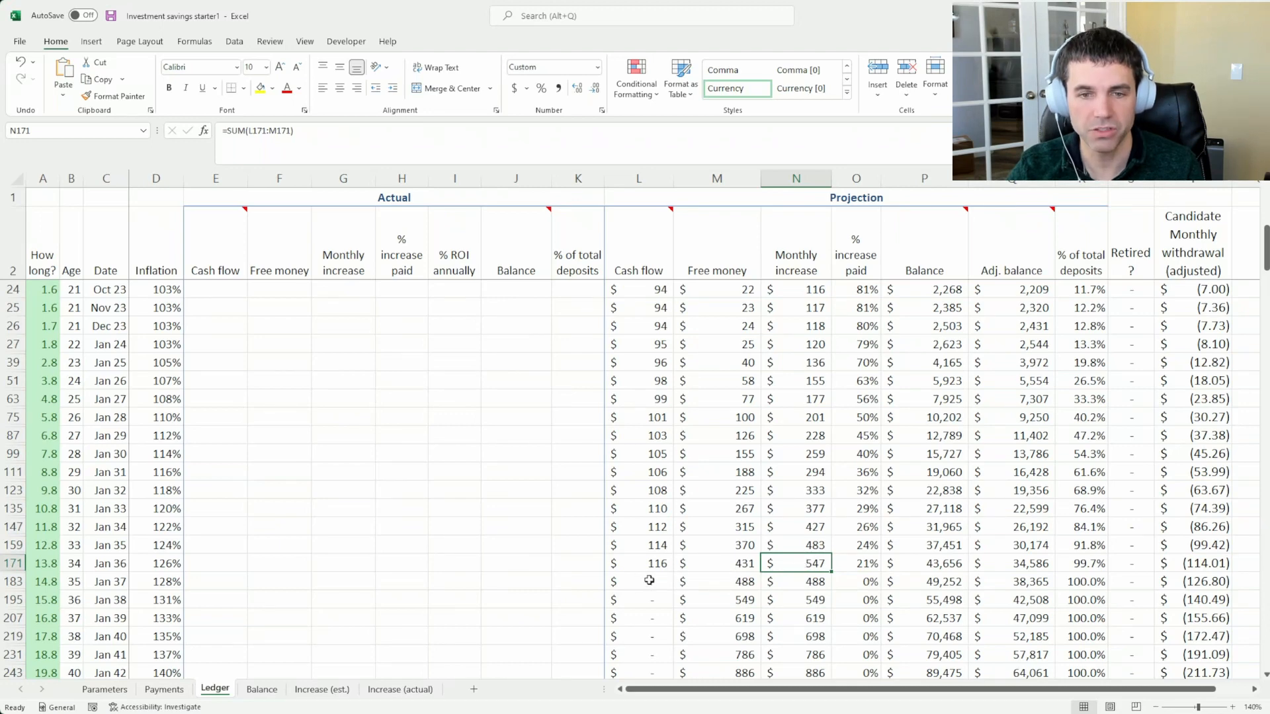
click(794, 584)
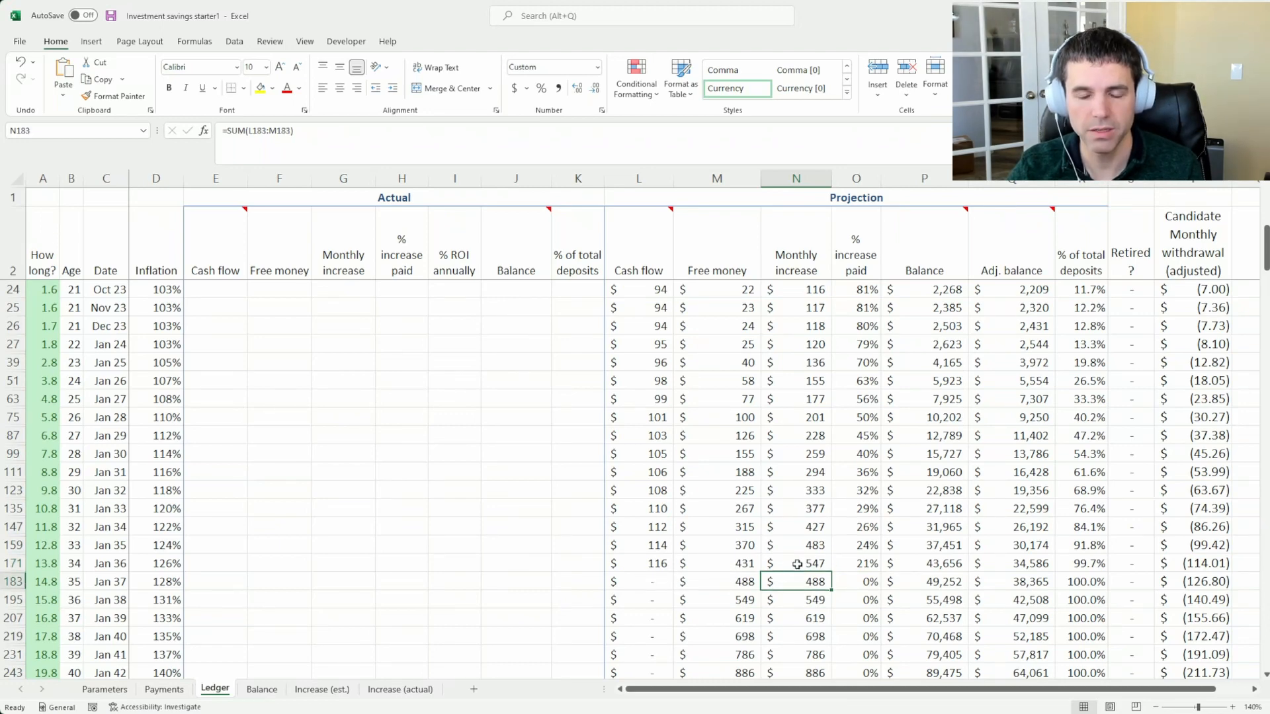
click(797, 560)
click(793, 583)
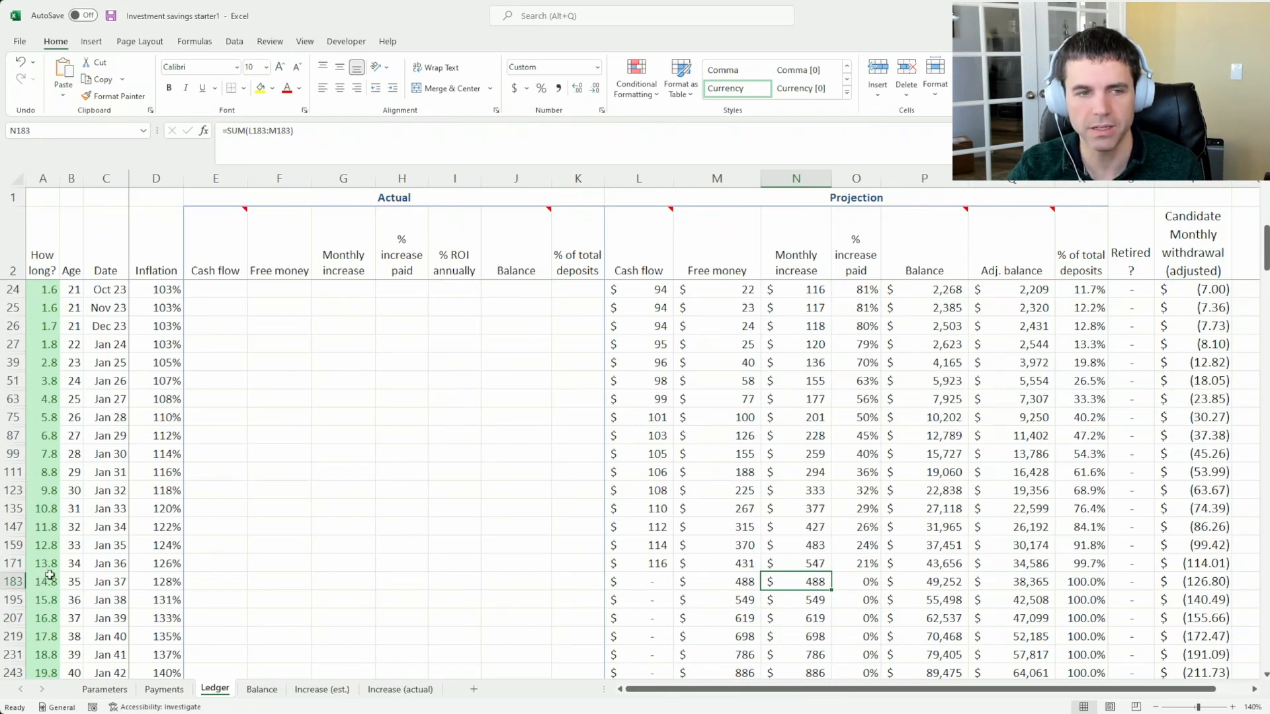
Compare the January 2036 monthly increase with the monthly increases for January 2037 and January 2038
click(812, 560)
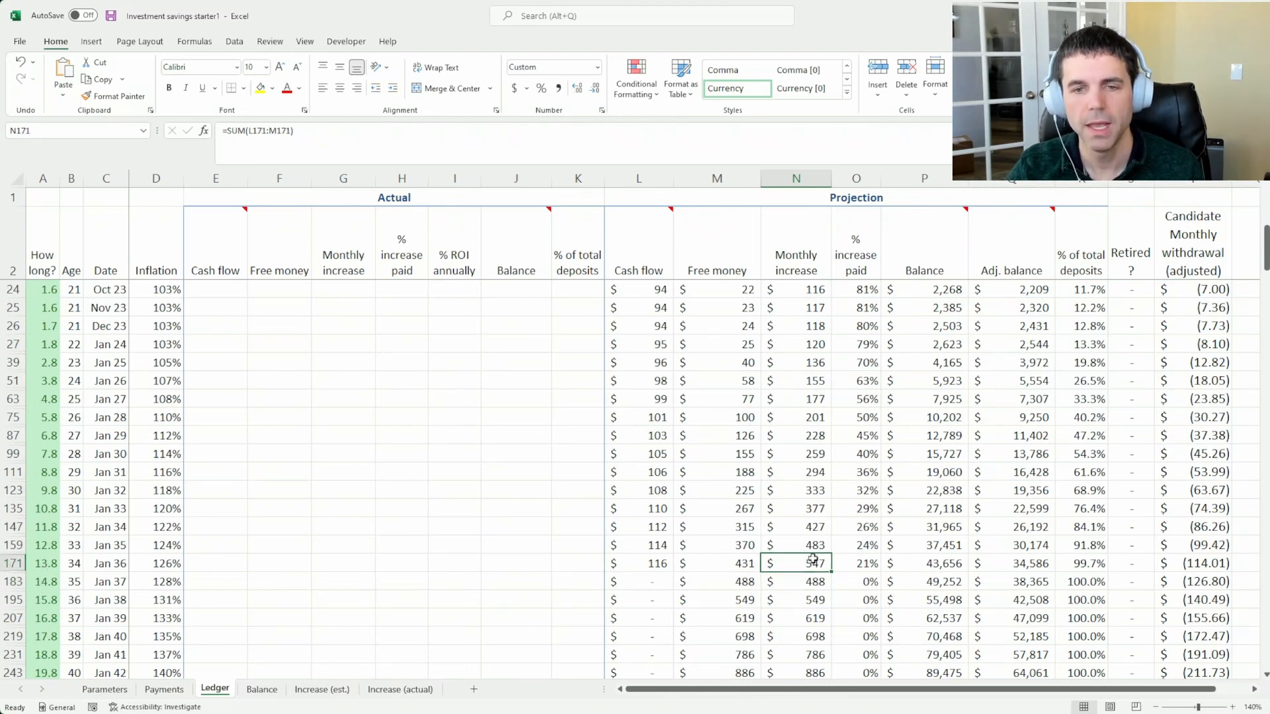
click(786, 582)
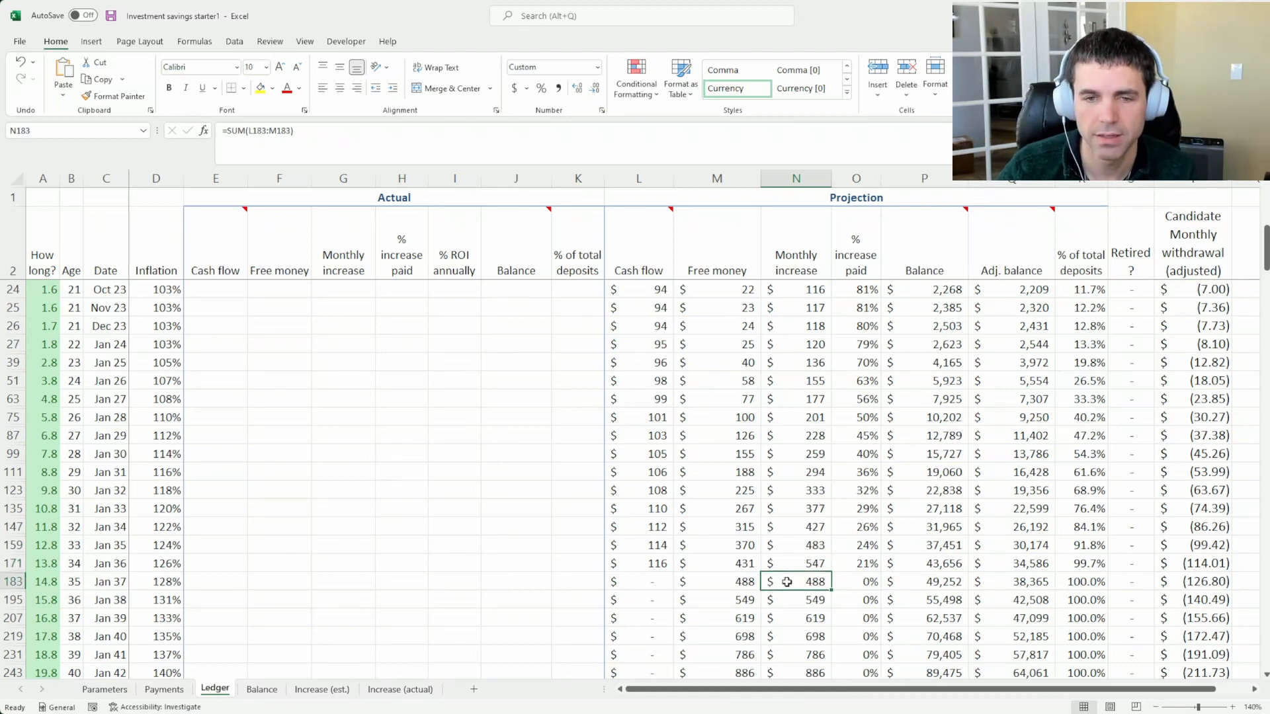
click(795, 600)
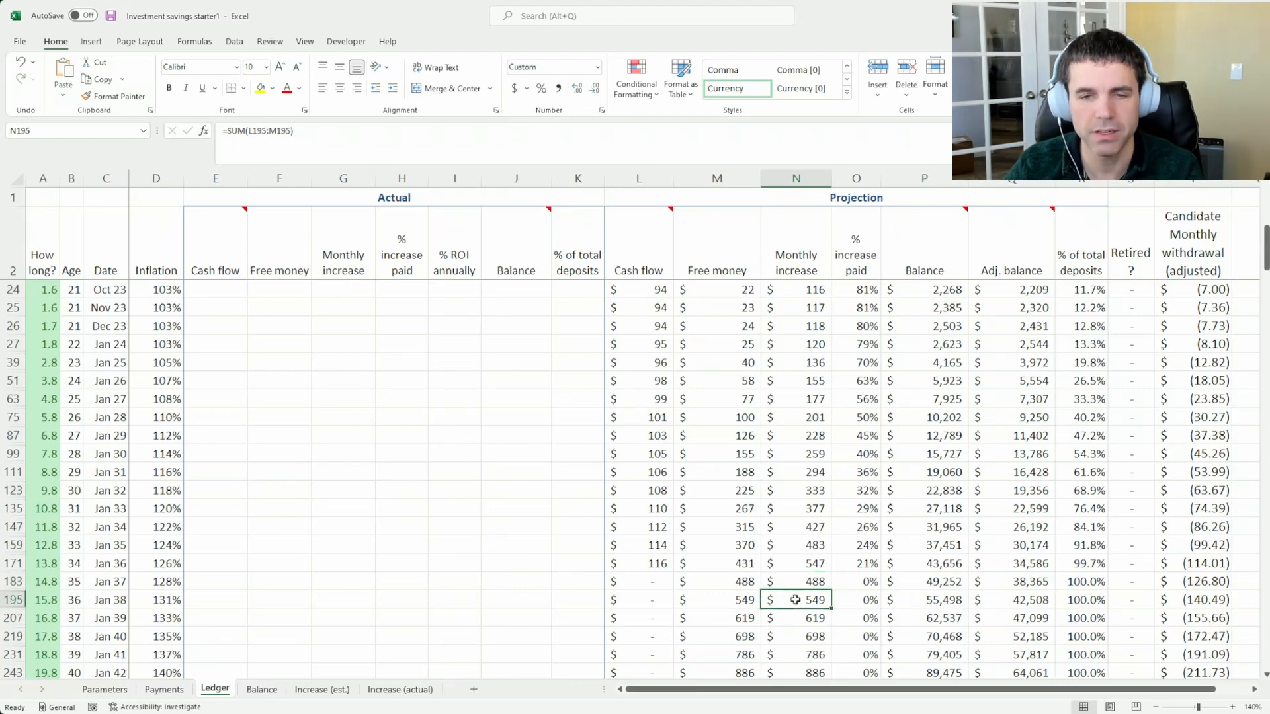
click(795, 562)
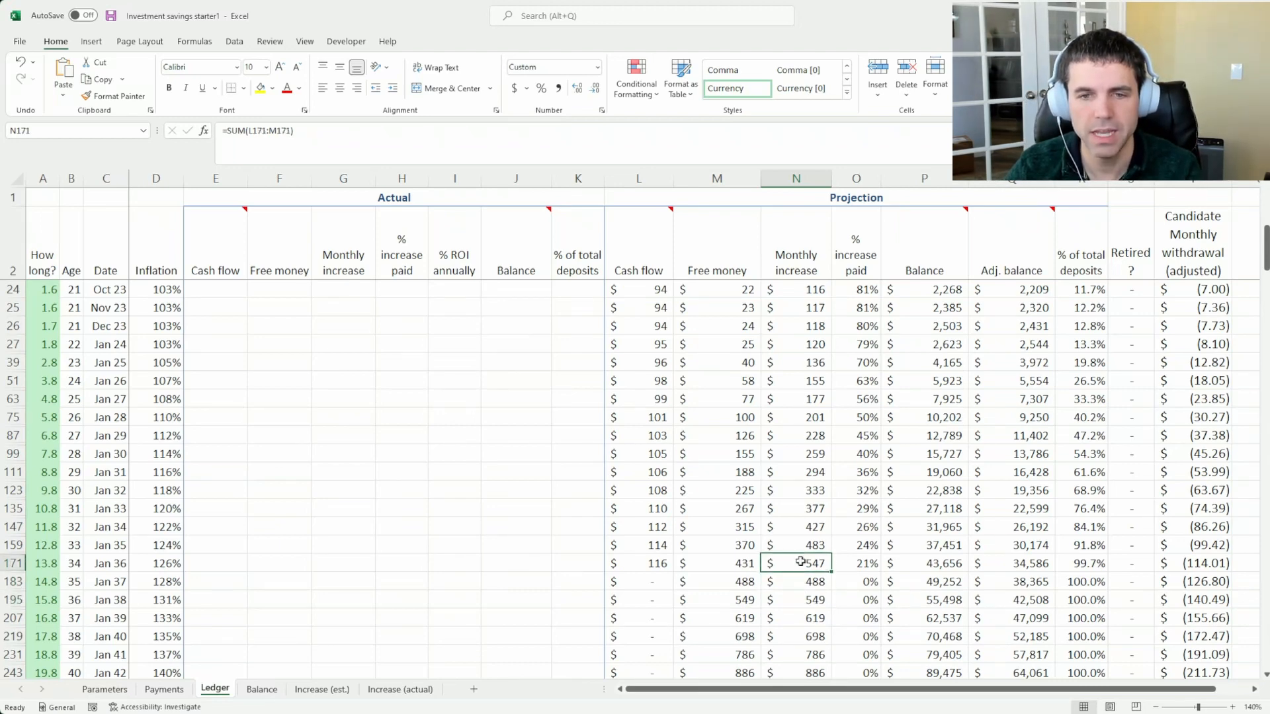
click(793, 599)
click(795, 563)
click(790, 600)
click(790, 566)
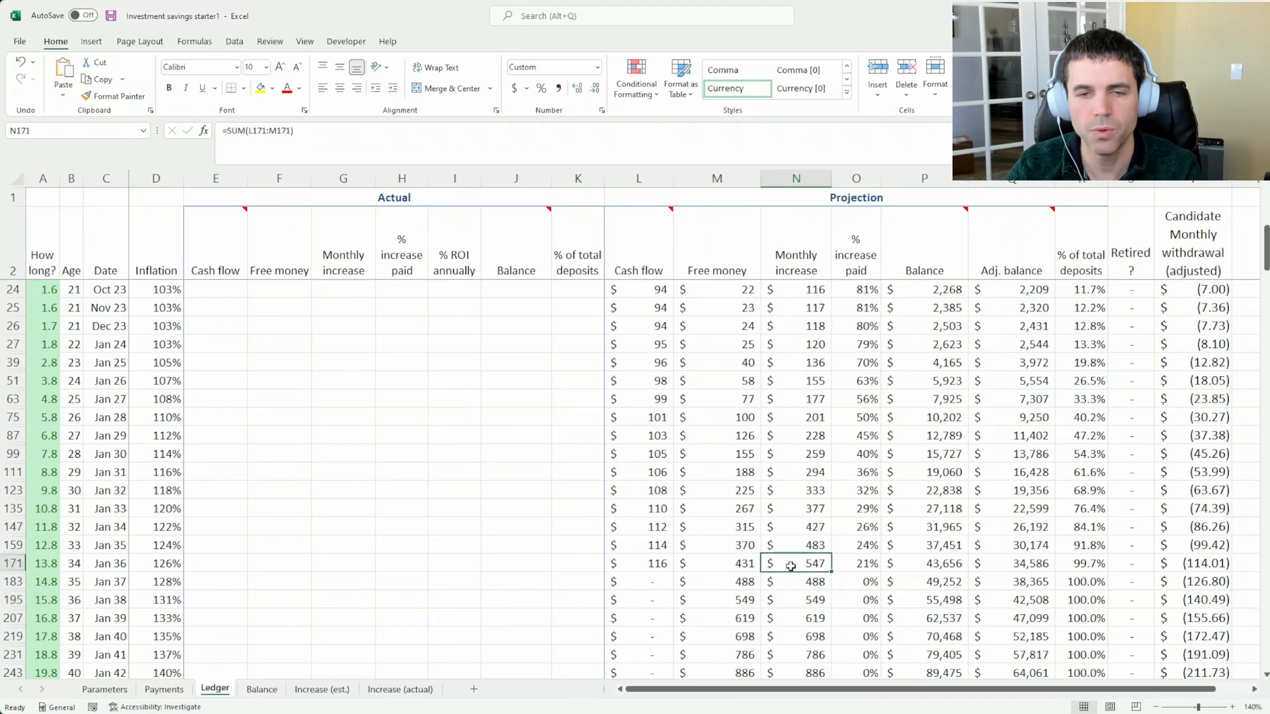
Compare the projected cash flow of January 2036 and January 2038, checking the January 2038 monthly increase as well
click(636, 563)
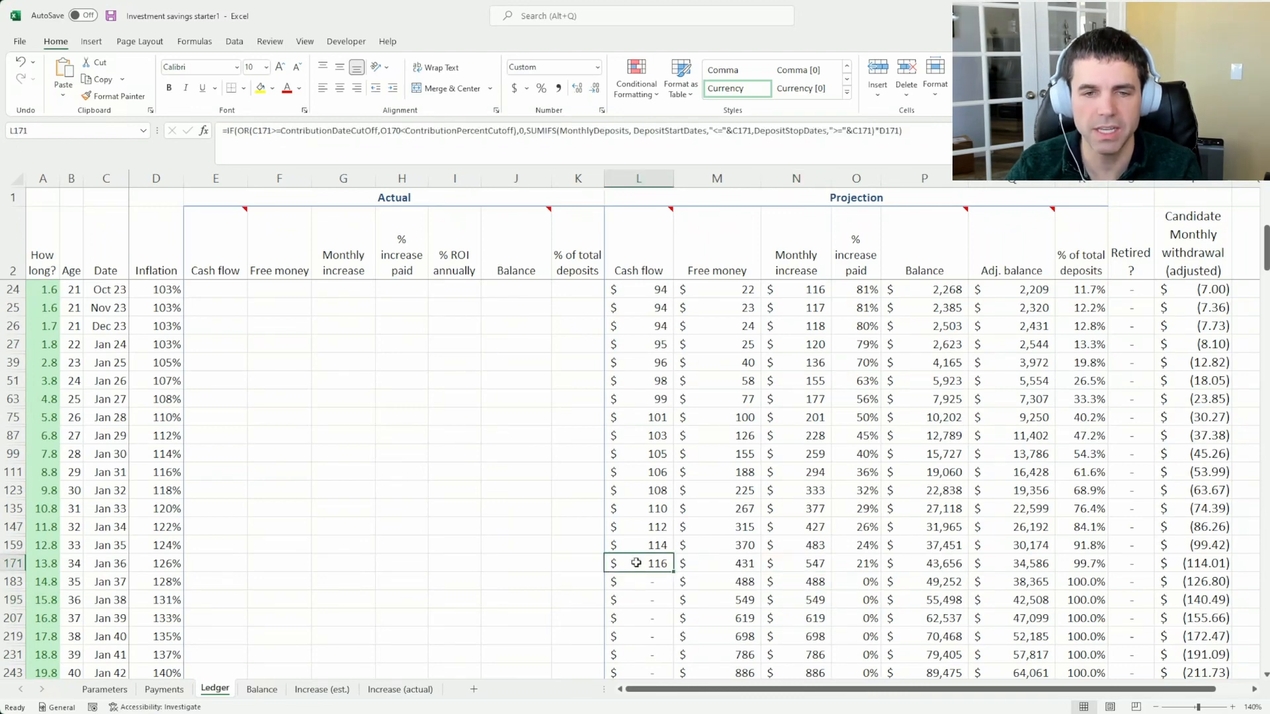
click(640, 601)
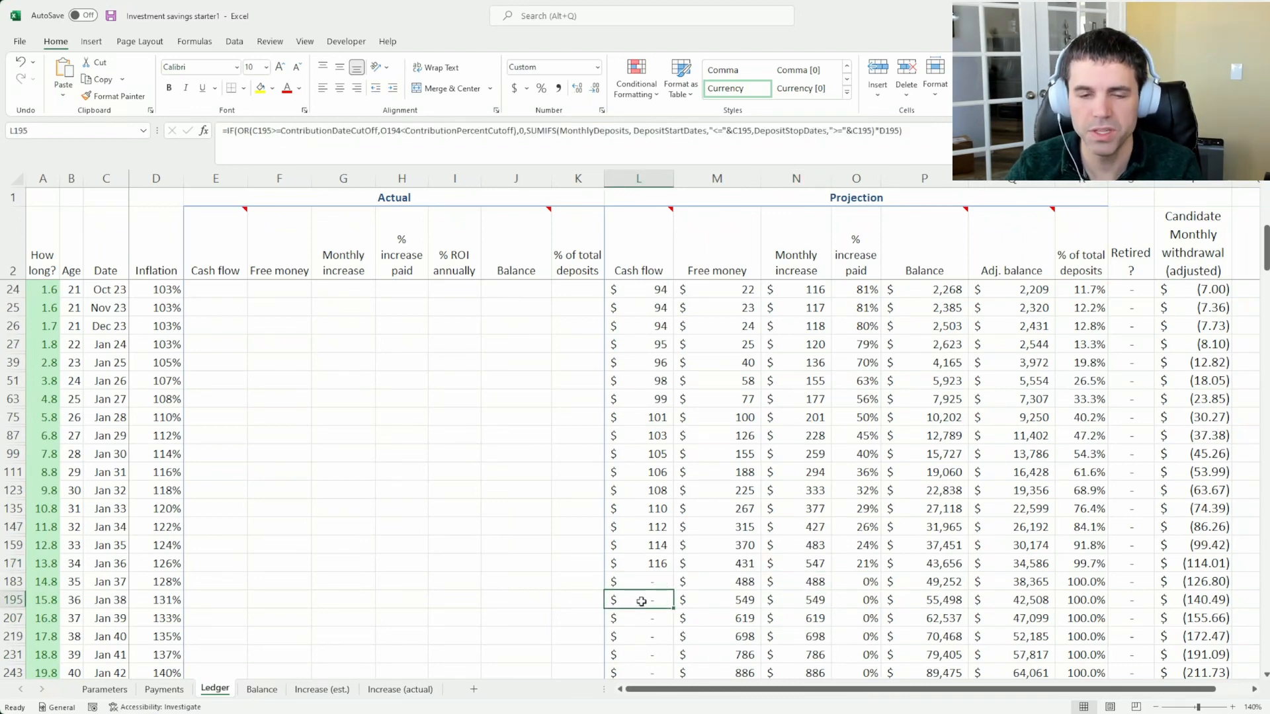
click(780, 601)
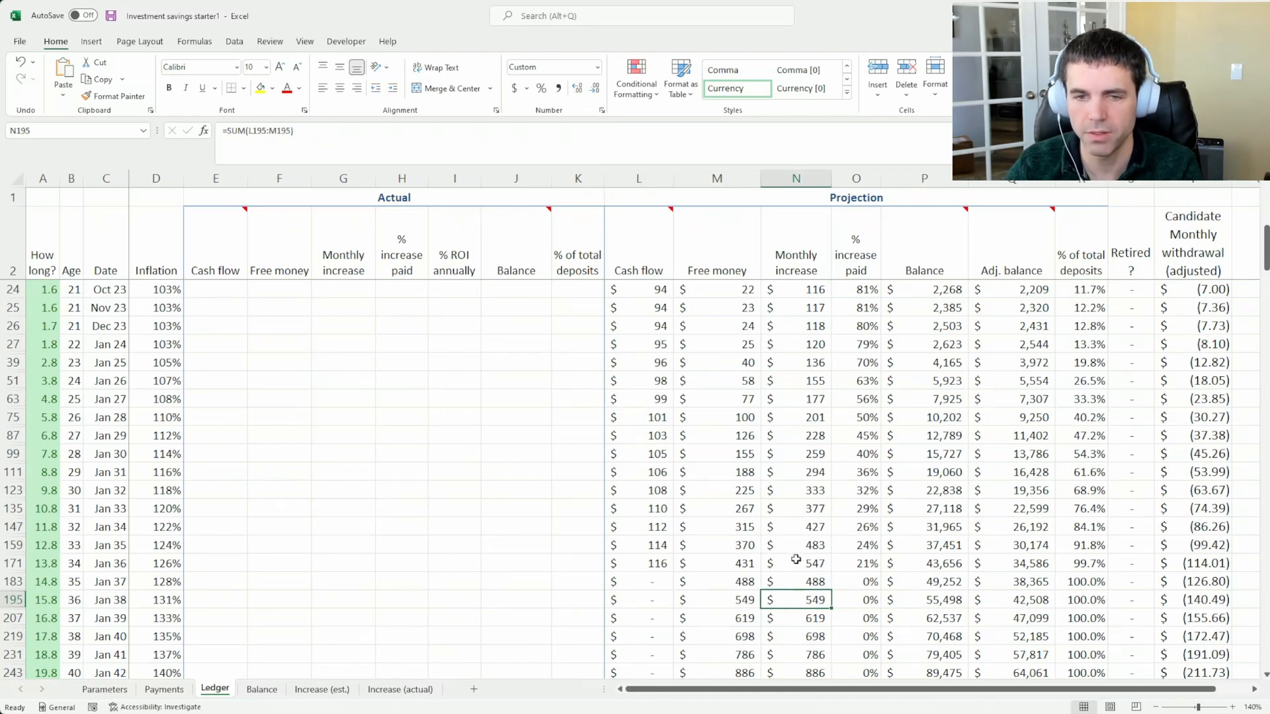
click(663, 563)
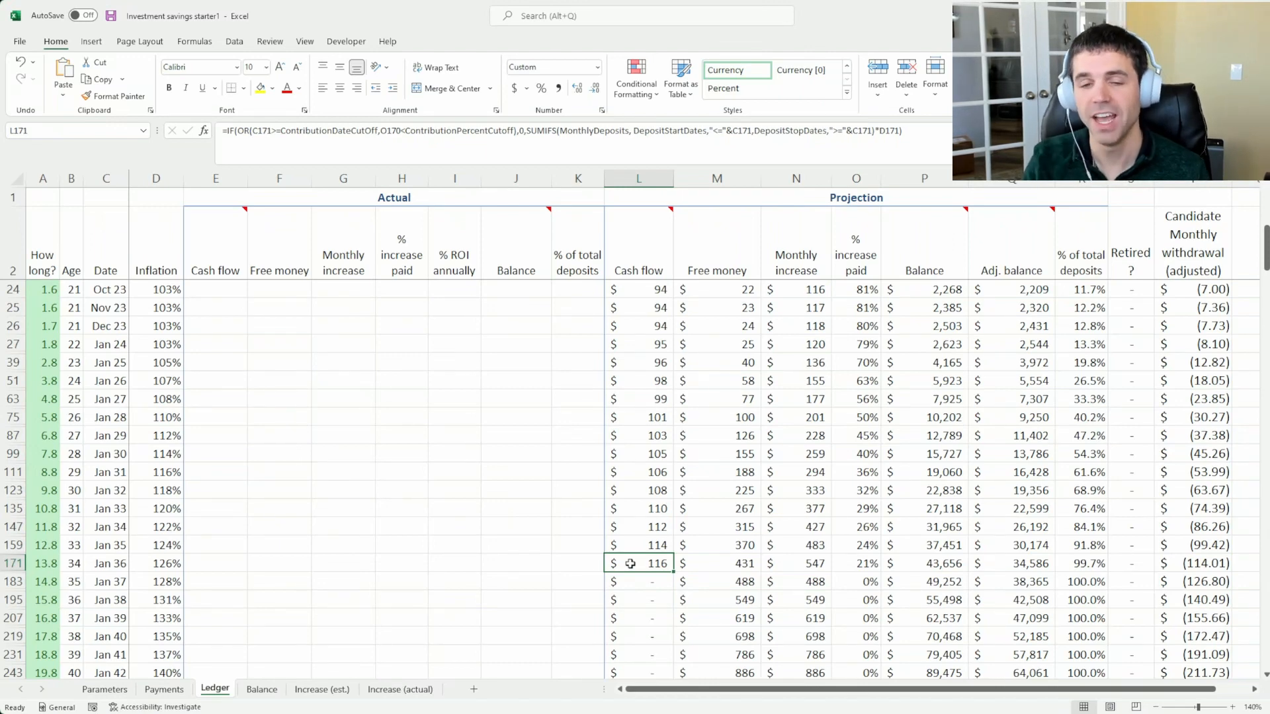
Weigh the January 2036 balance against the projected cash flow from January 2036 through January 2038
click(945, 566)
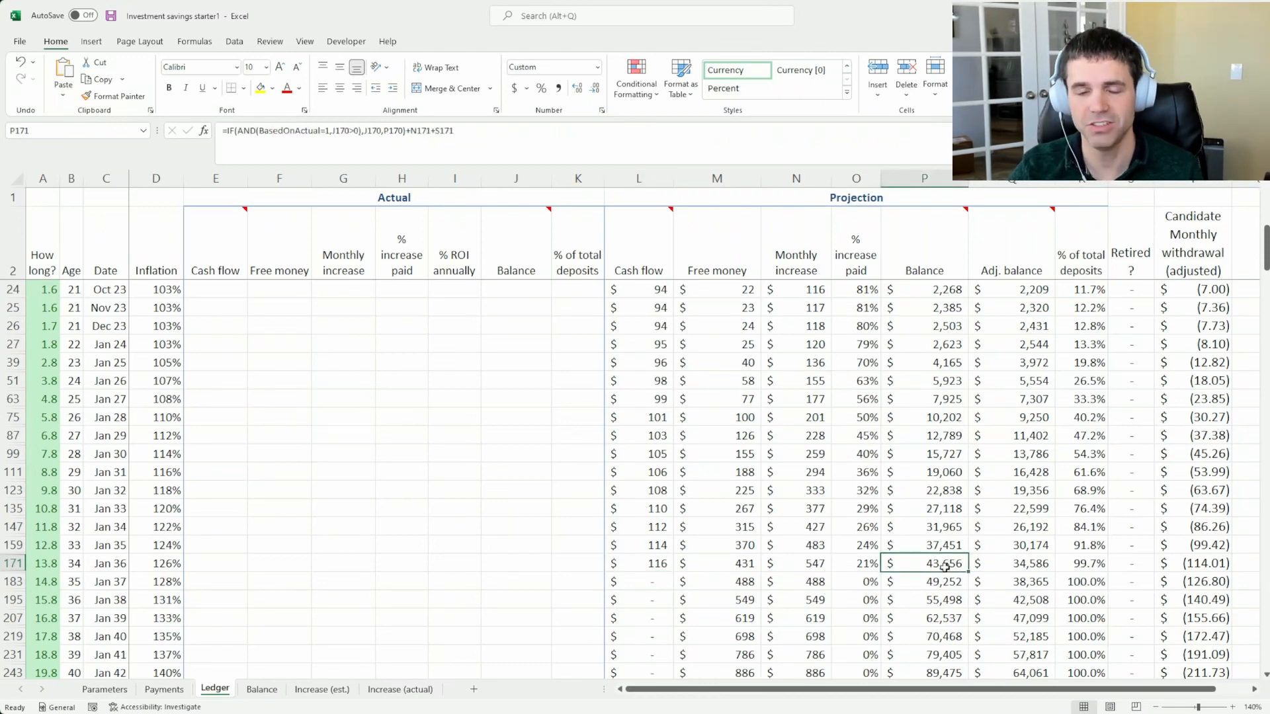
click(638, 567)
click(641, 579)
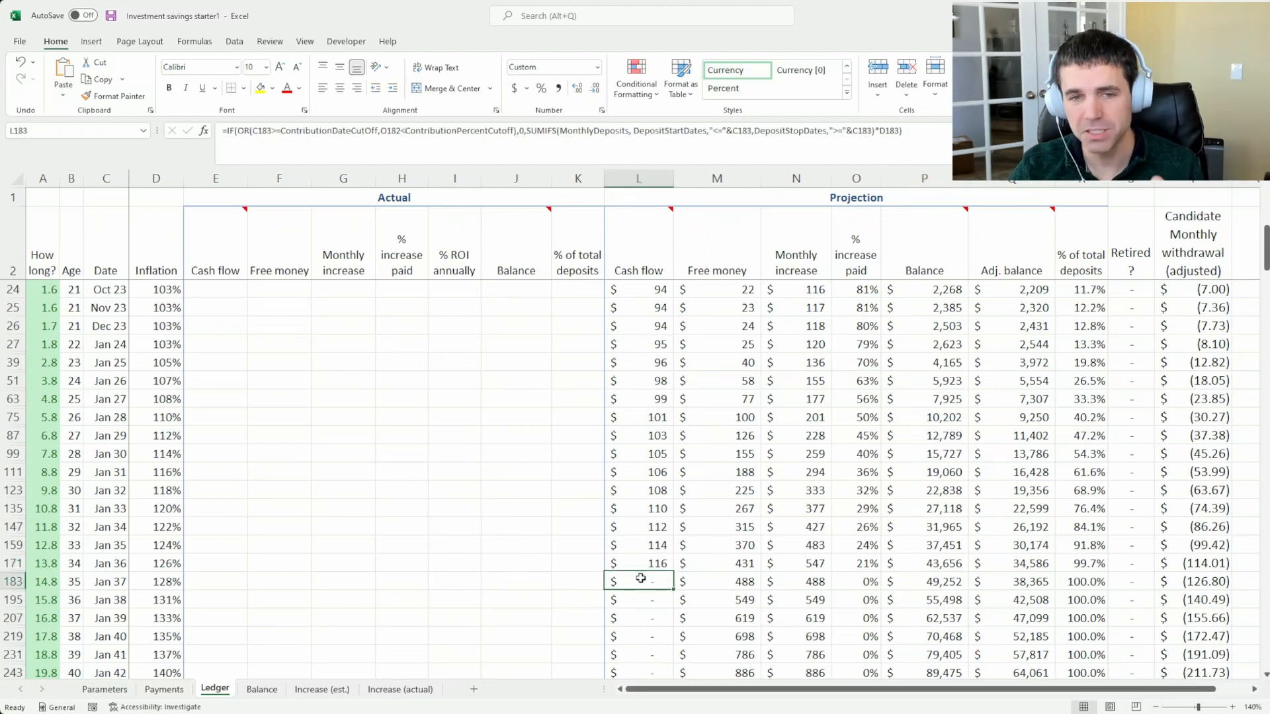
click(641, 600)
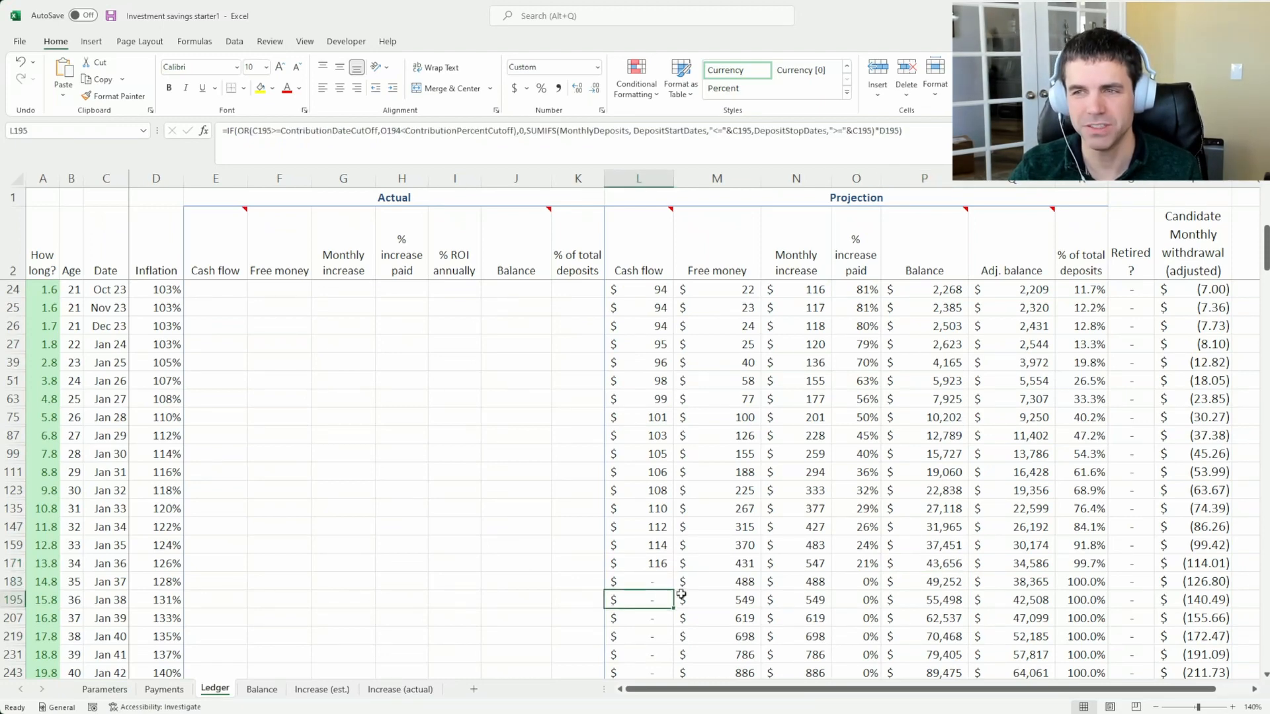
click(920, 568)
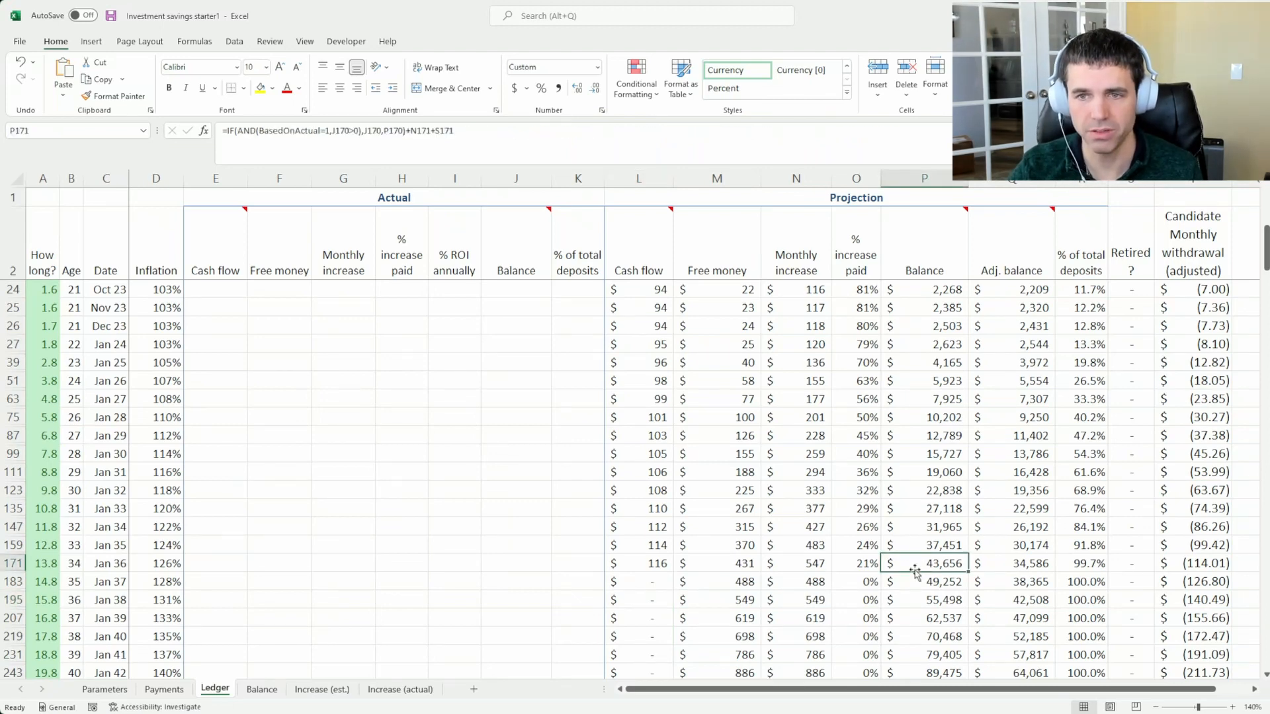
Check the January 2036 time remaining, the starting age in January 2022, and the time remaining from July 2023 onward
click(44, 563)
scroll(56, 536, up, 7)
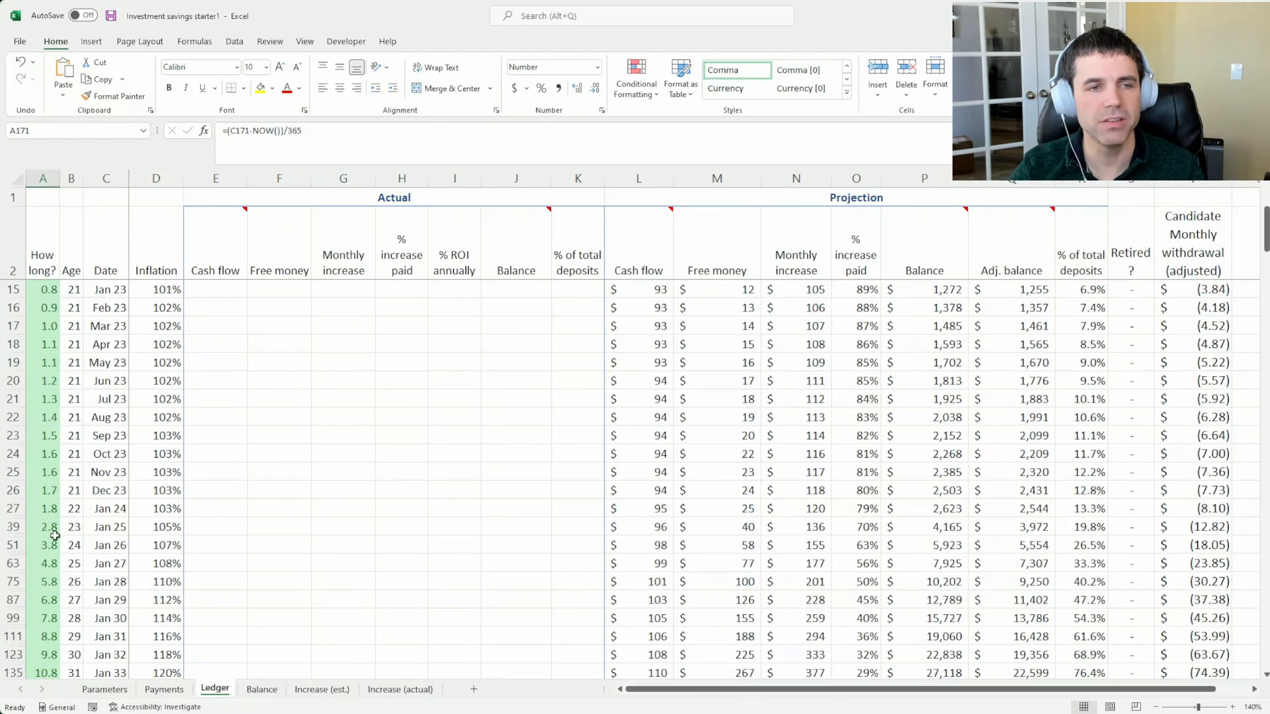
click(69, 290)
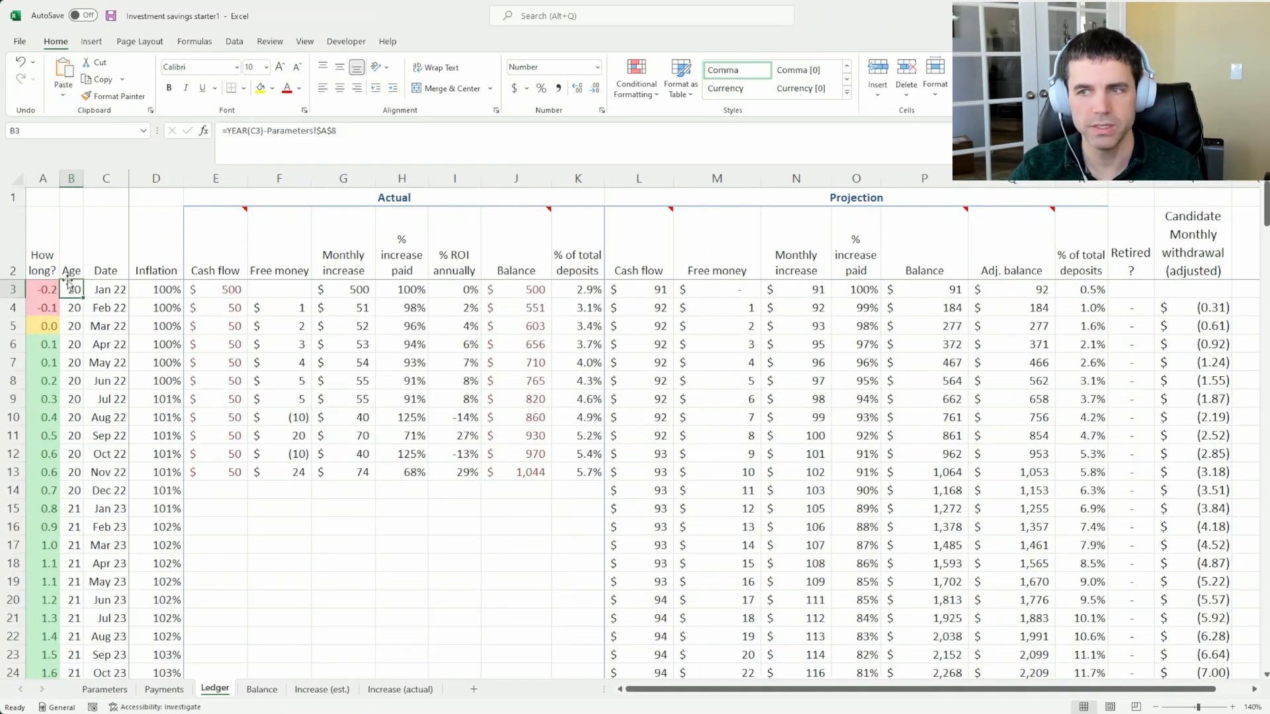
scroll(76, 357, down, 5)
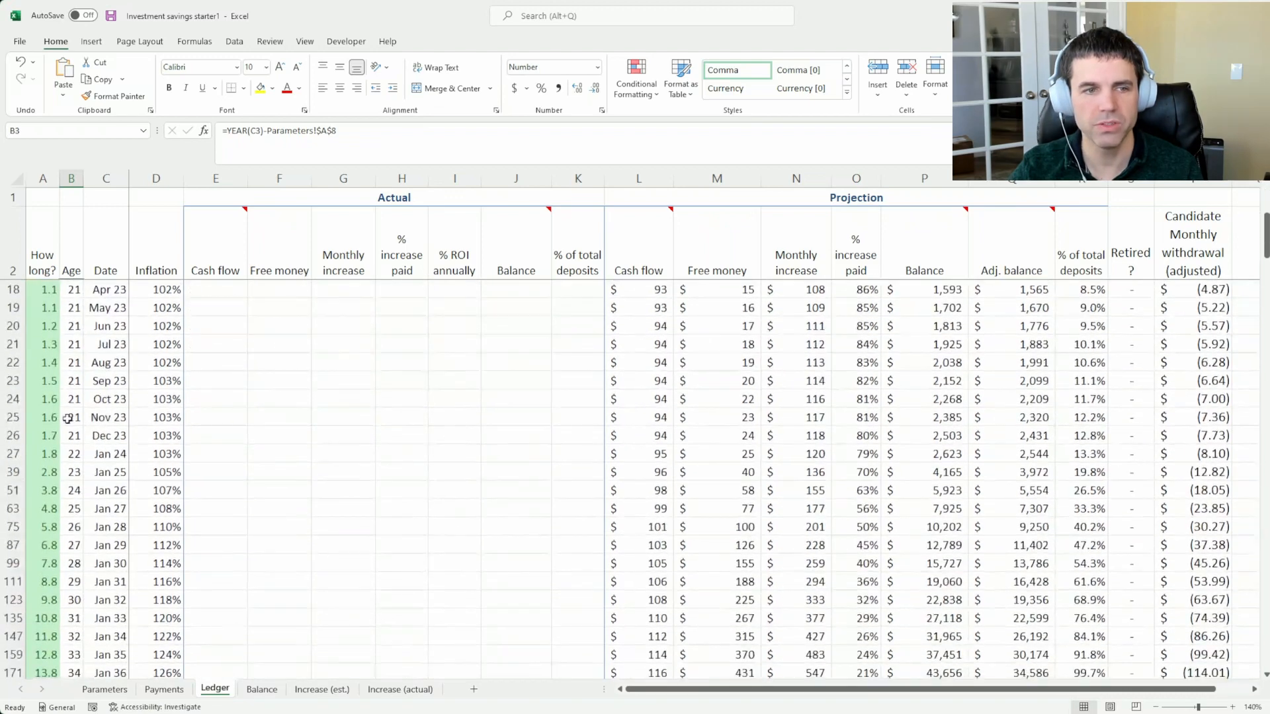
scroll(76, 385, down, 1)
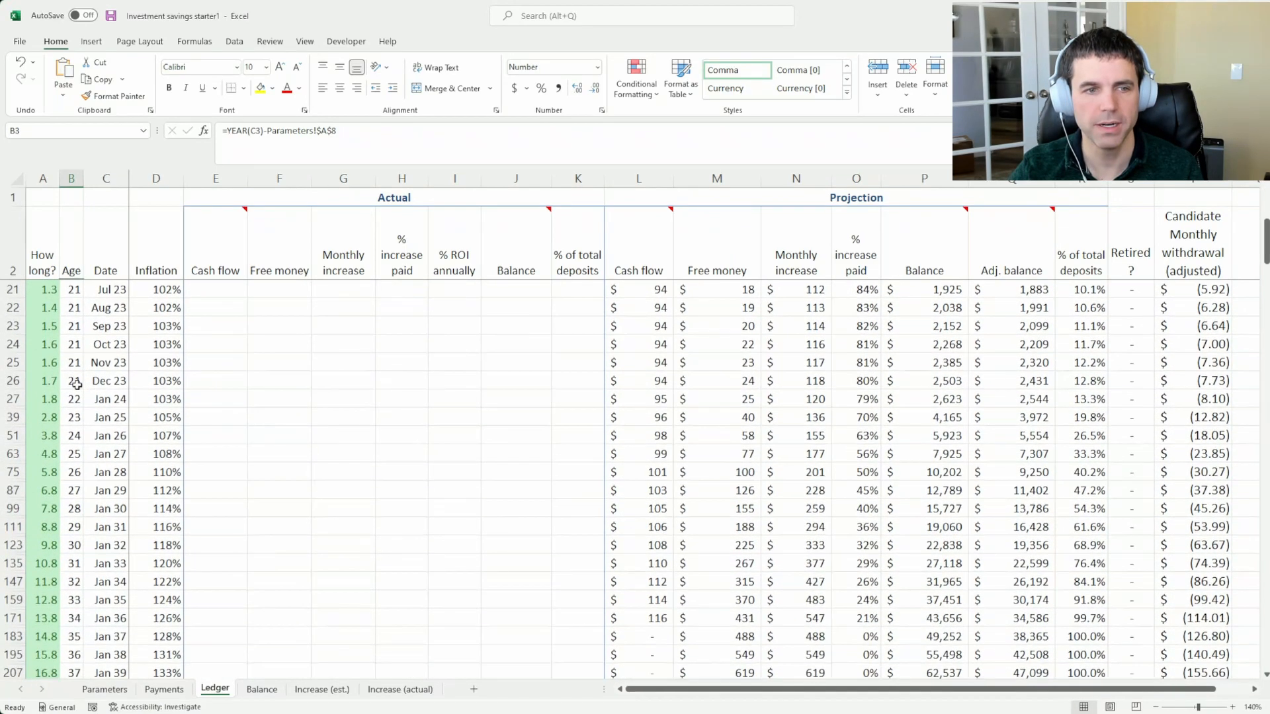
drag(36, 289, 37, 545)
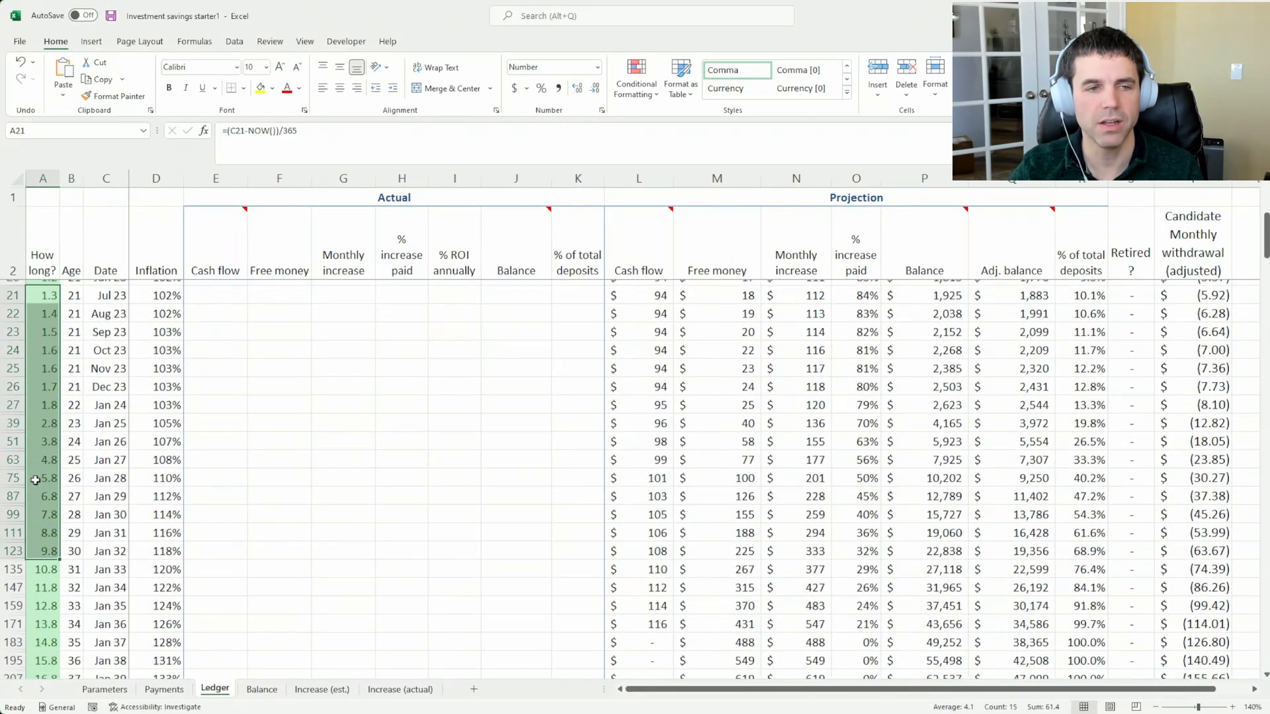
Examine the How long? values around the March 2022 row, covering the earlier months and April to November 2022
scroll(35, 480, up, 6)
click(44, 324)
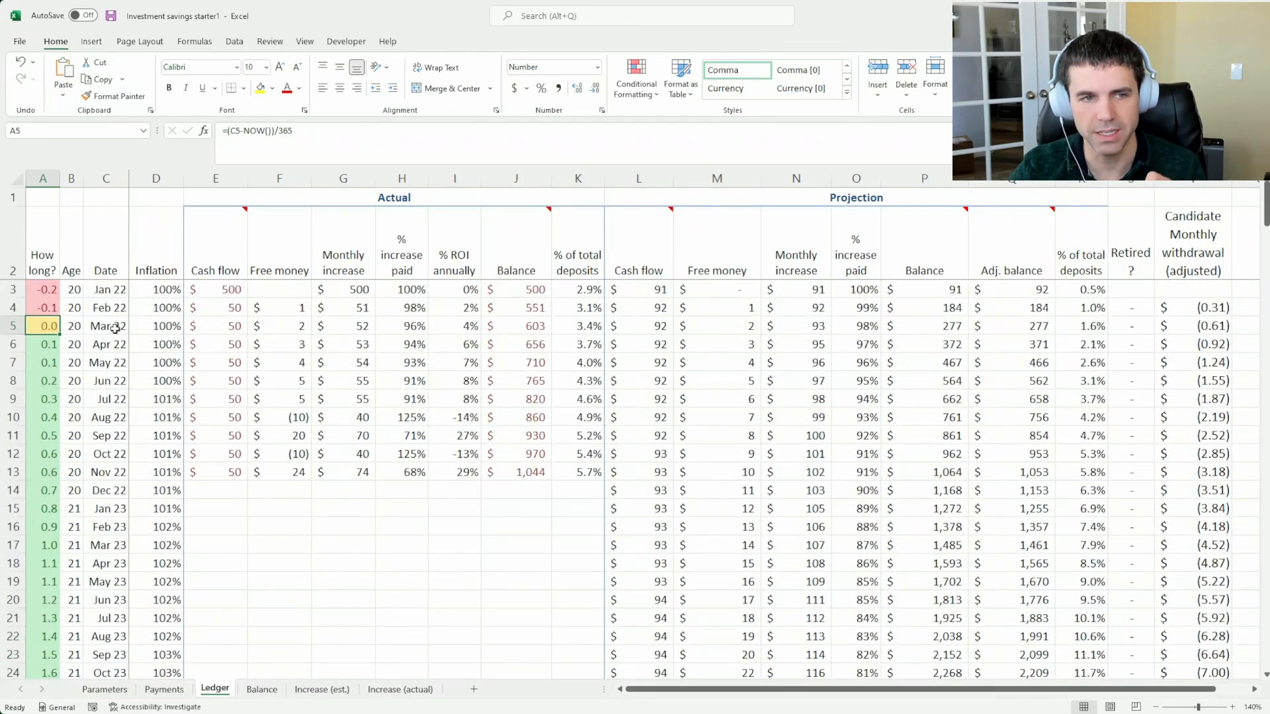
click(115, 327)
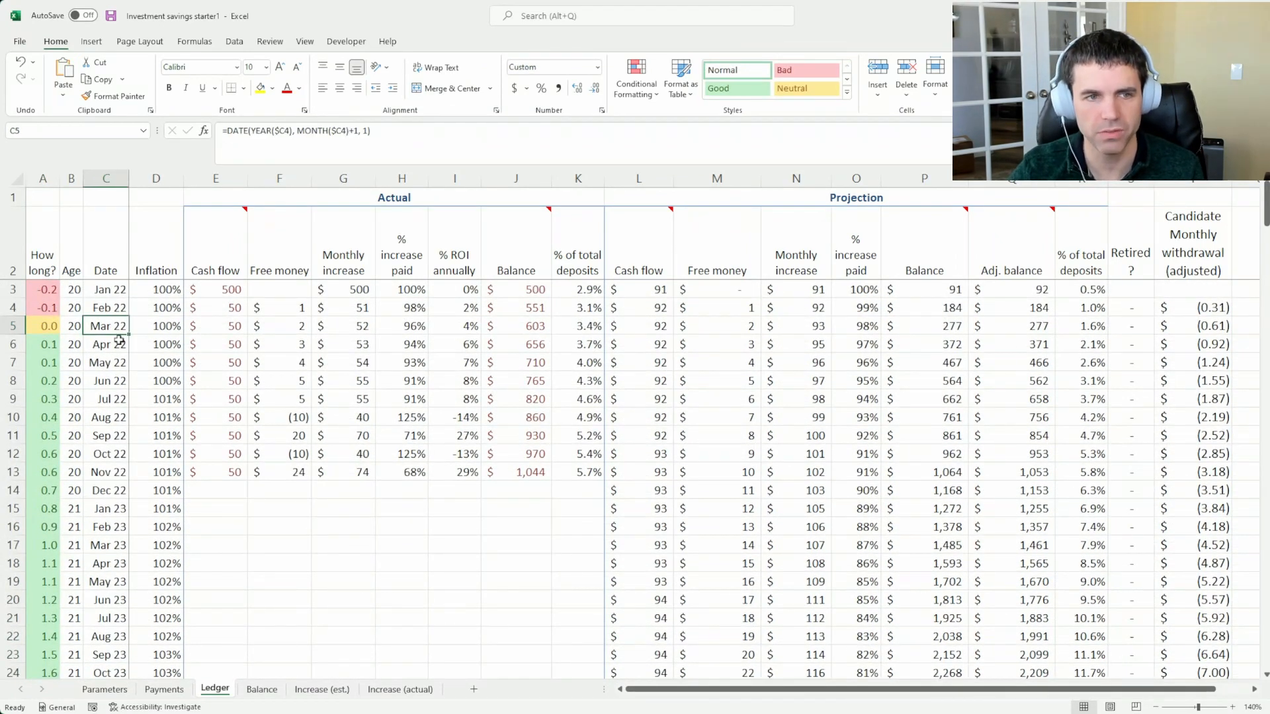
click(45, 326)
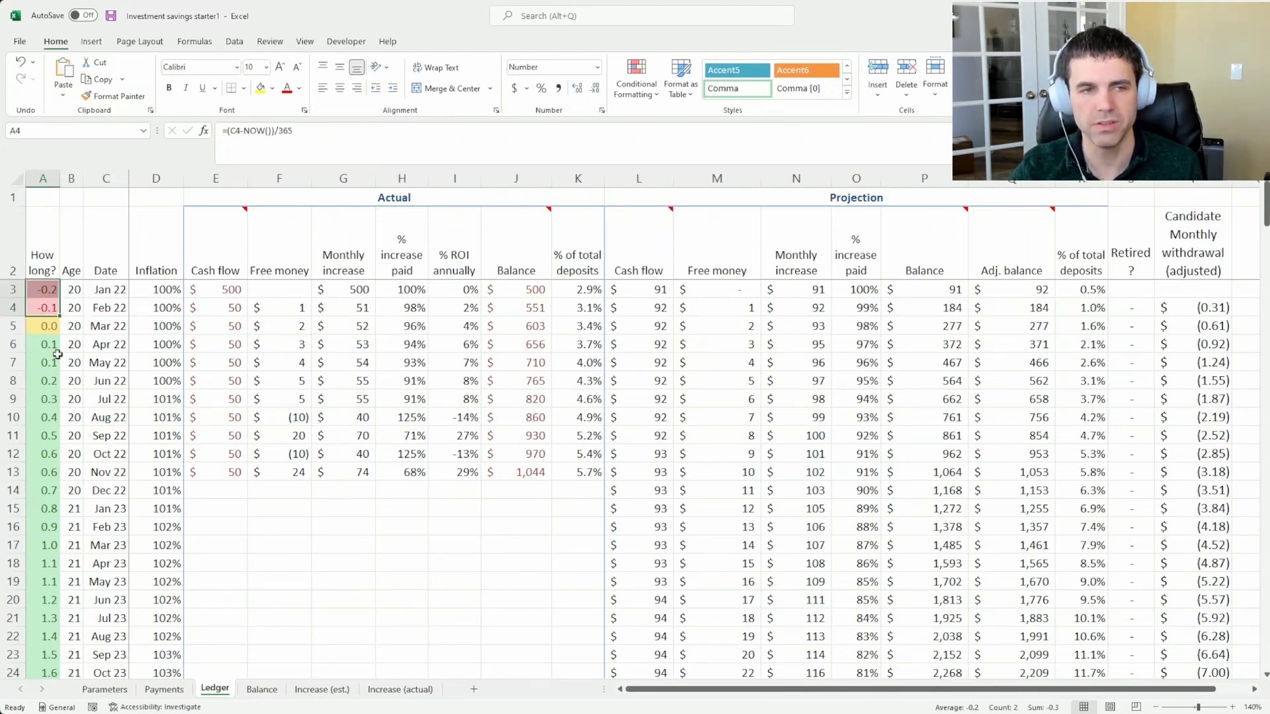
drag(43, 344, 36, 474)
Inspect the projected free money, age and time remaining for January 2029
scroll(106, 529, down, 3)
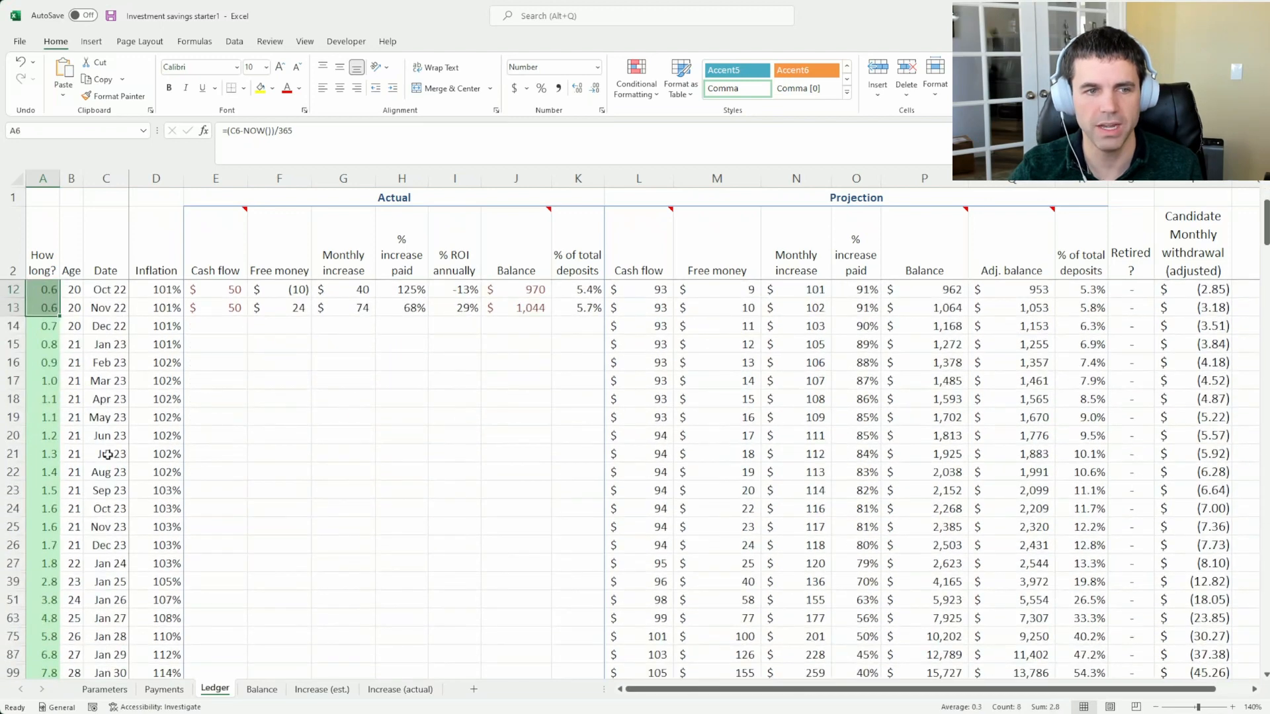
scroll(517, 475, down, 3)
click(717, 490)
click(70, 490)
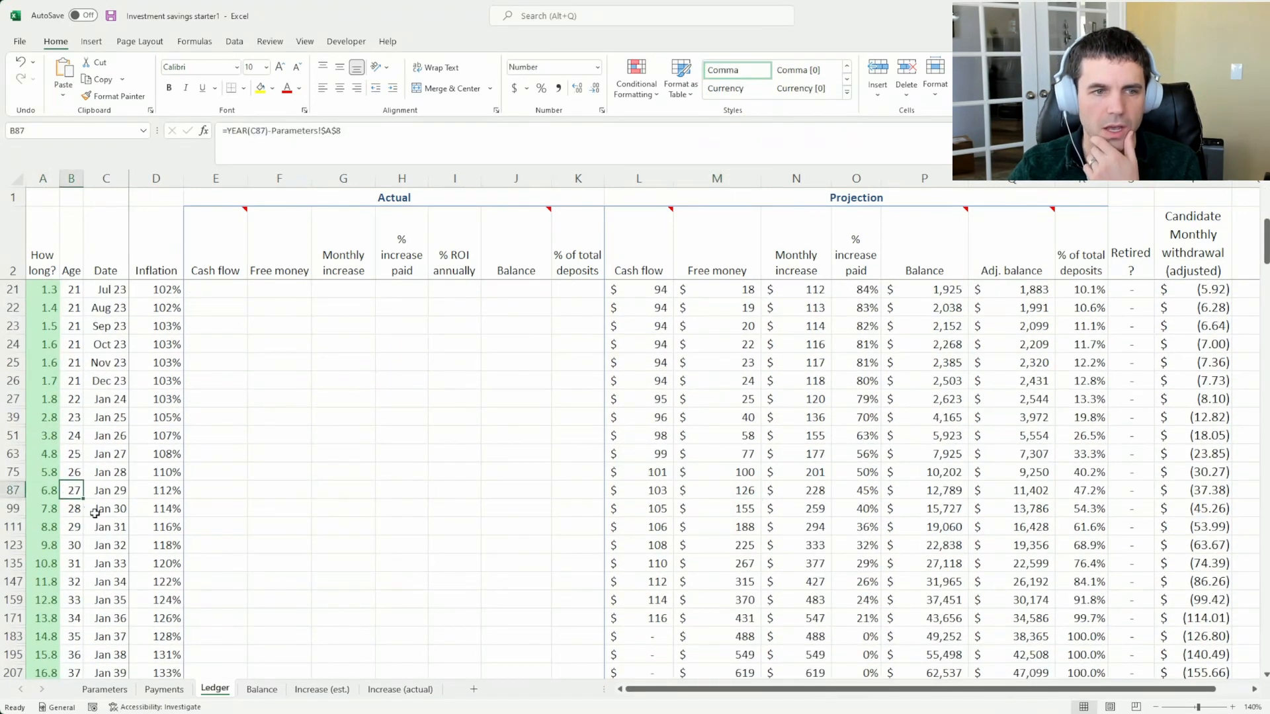
click(32, 490)
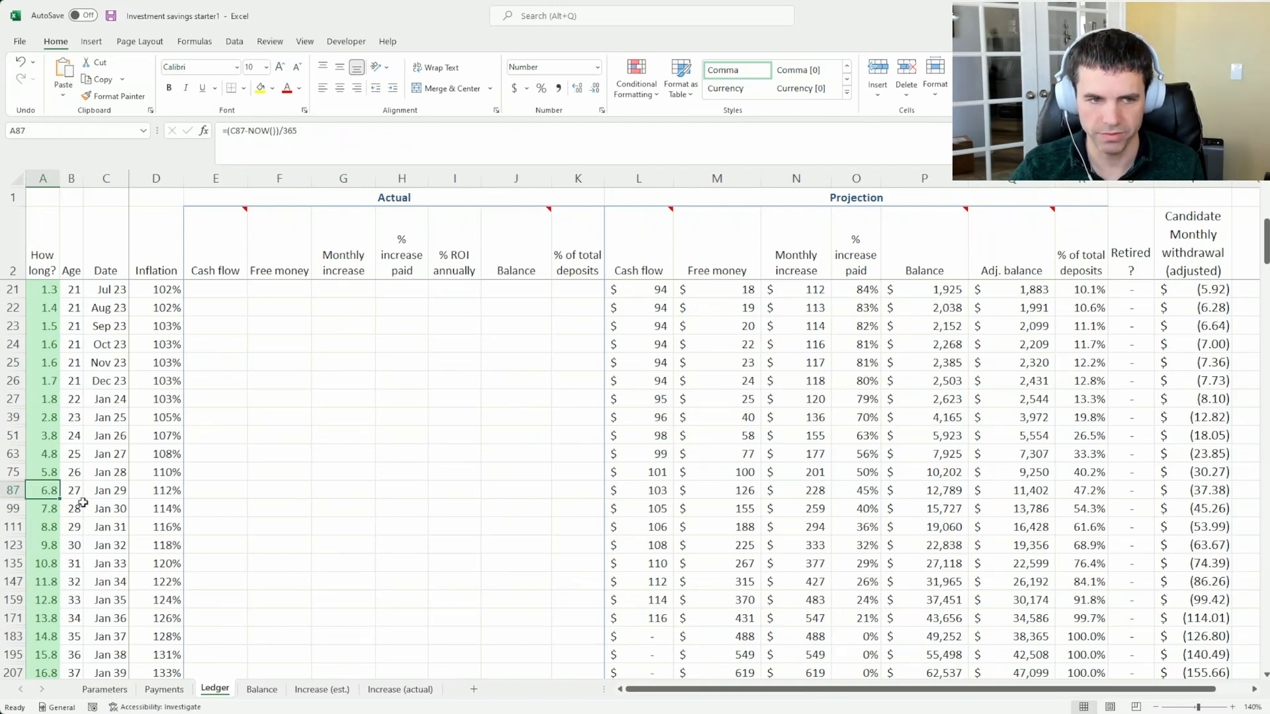
Find age 59 in the Ledger and select the entire January 2061 row to review its projection
scroll(82, 502, down, 6)
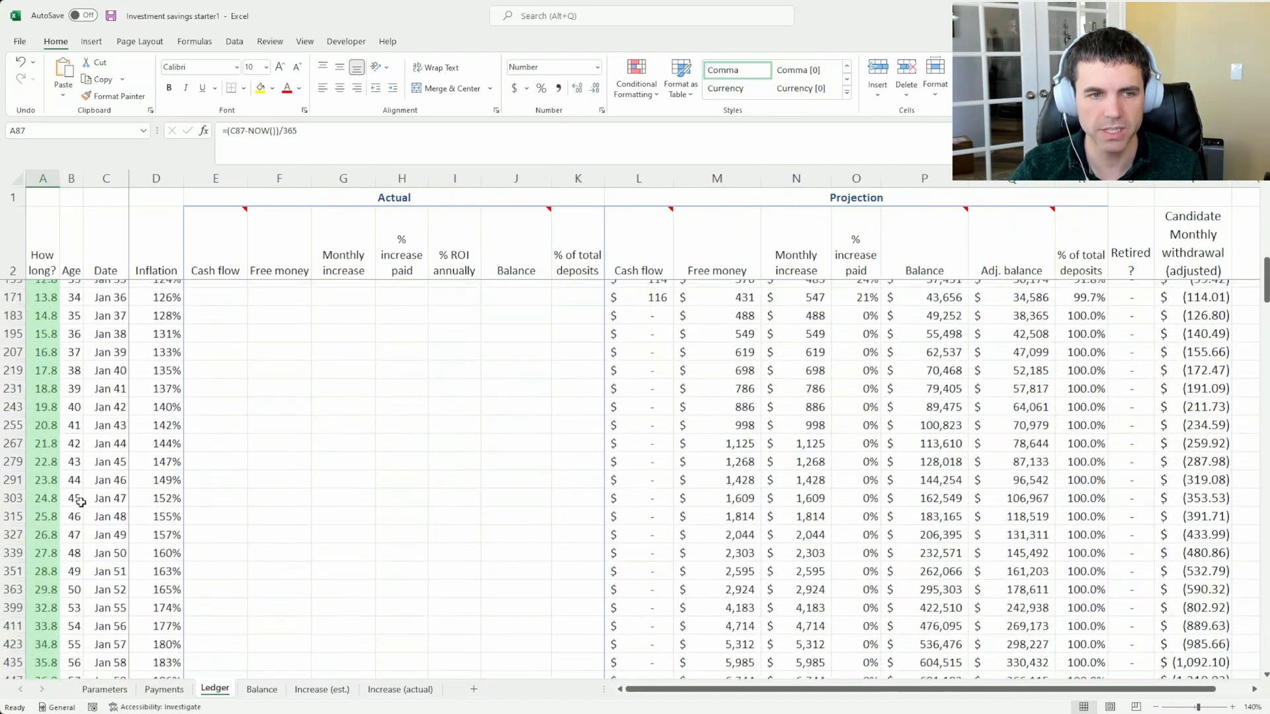
scroll(81, 502, down, 4)
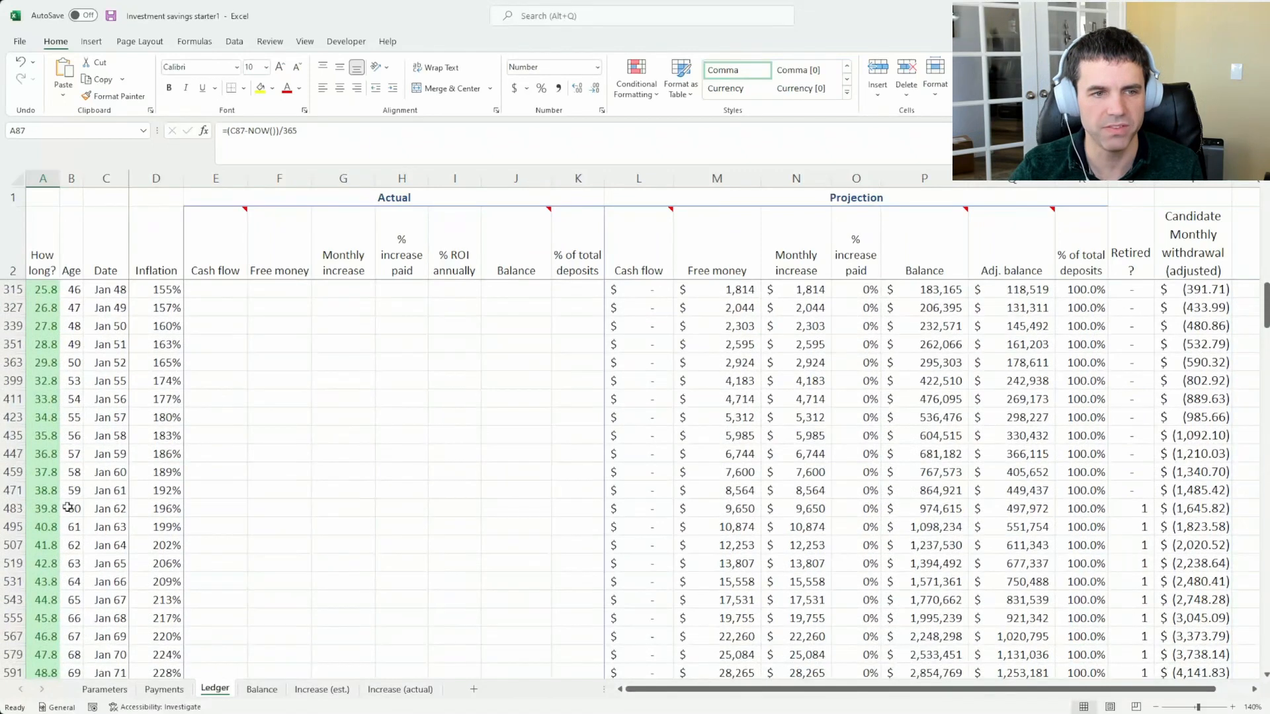
click(71, 493)
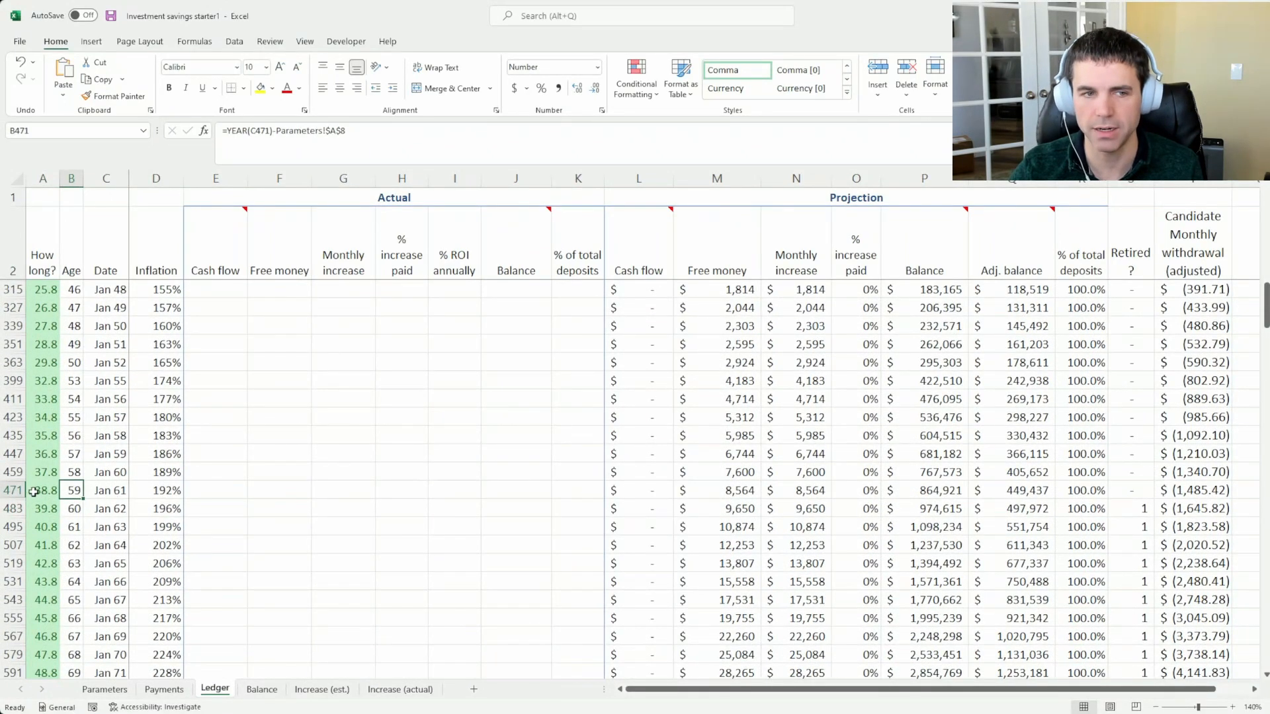
click(11, 490)
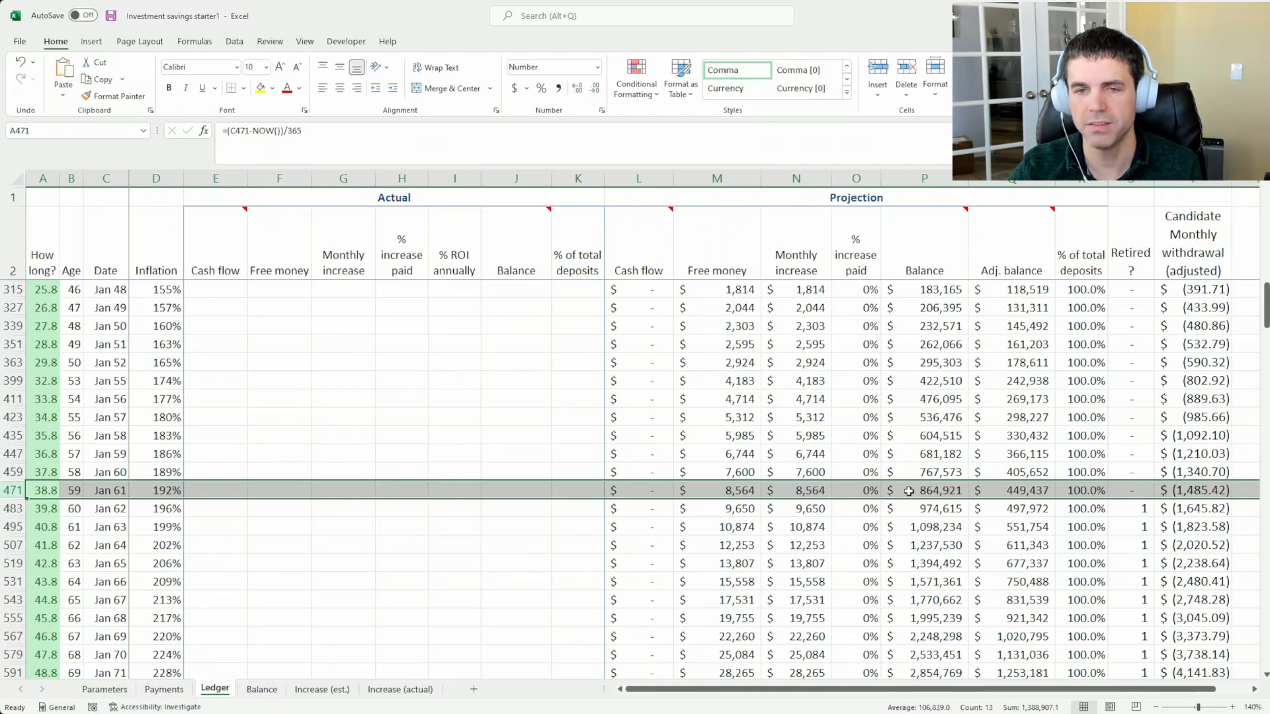
Compare the projected Balance with the inflation-adjusted balance in the January 2061 row
click(1025, 490)
click(942, 493)
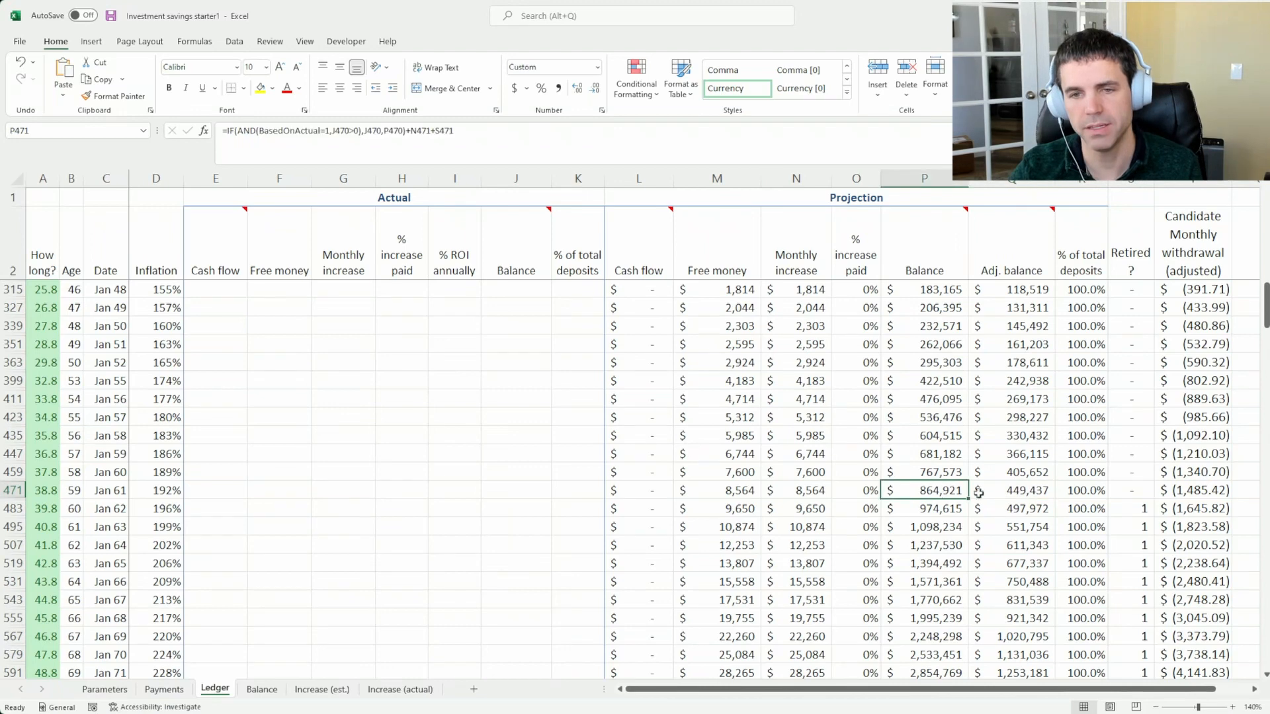
click(993, 504)
click(1001, 493)
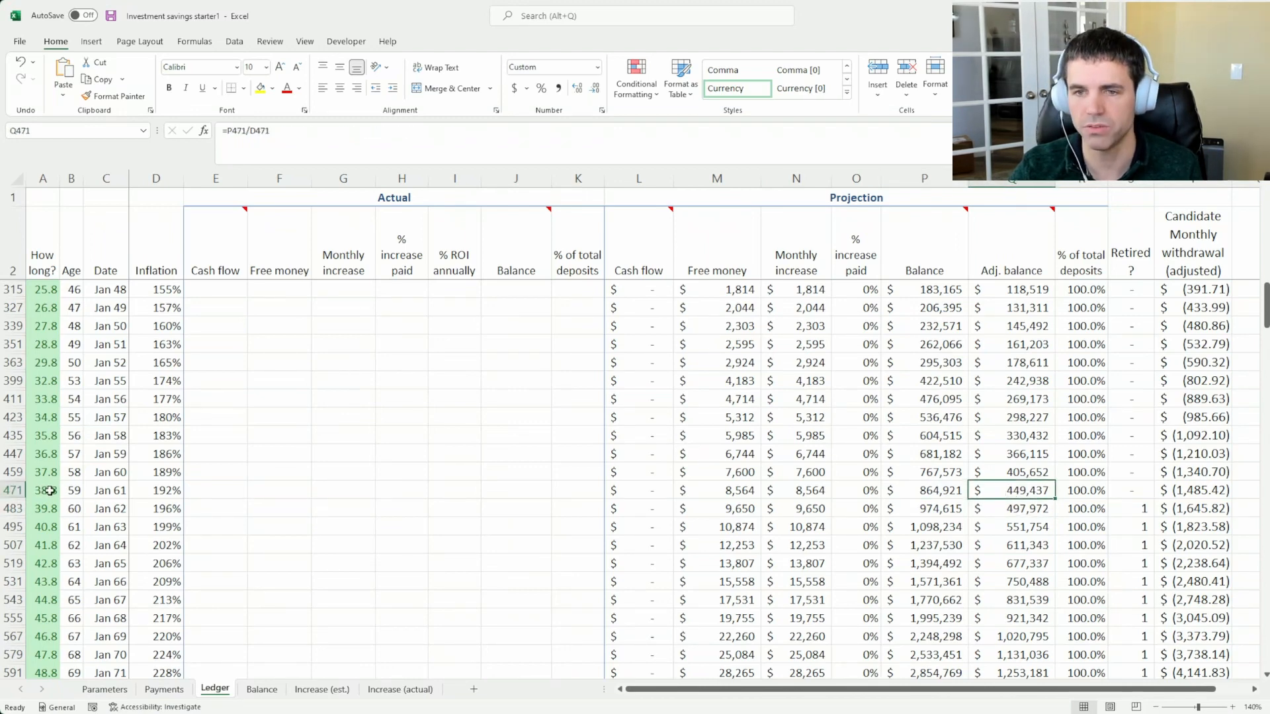
click(909, 495)
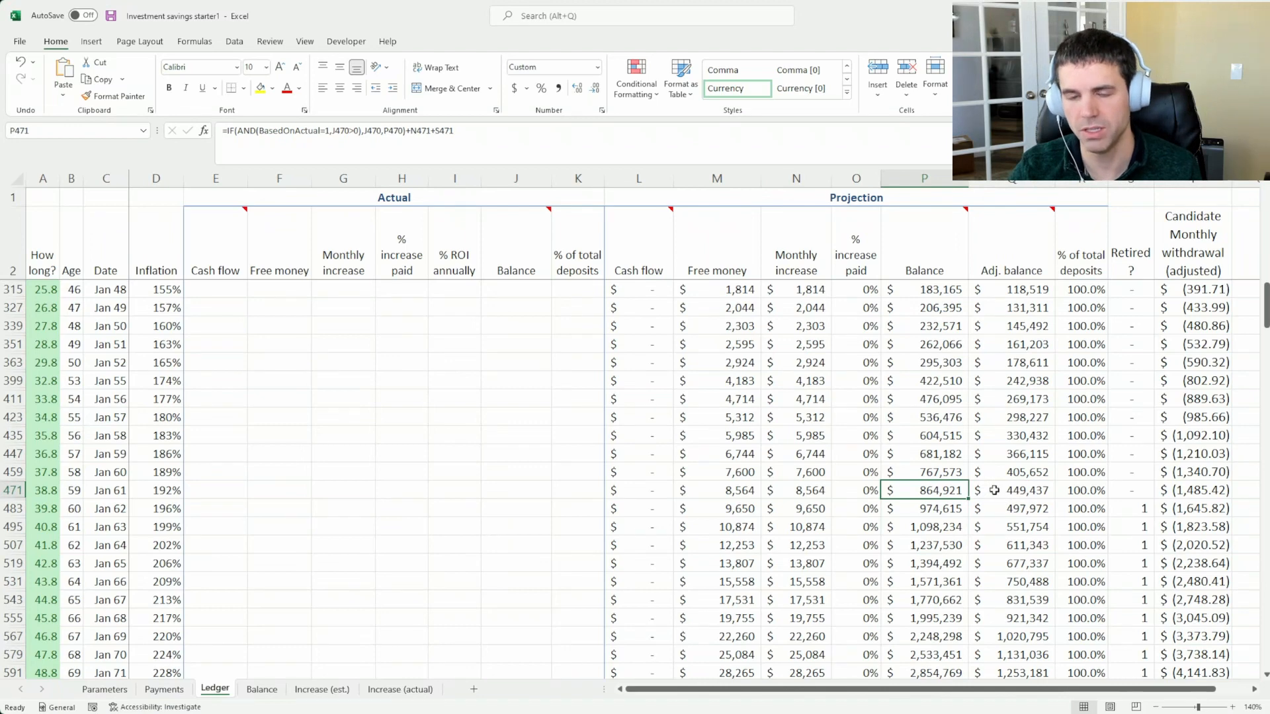
click(994, 490)
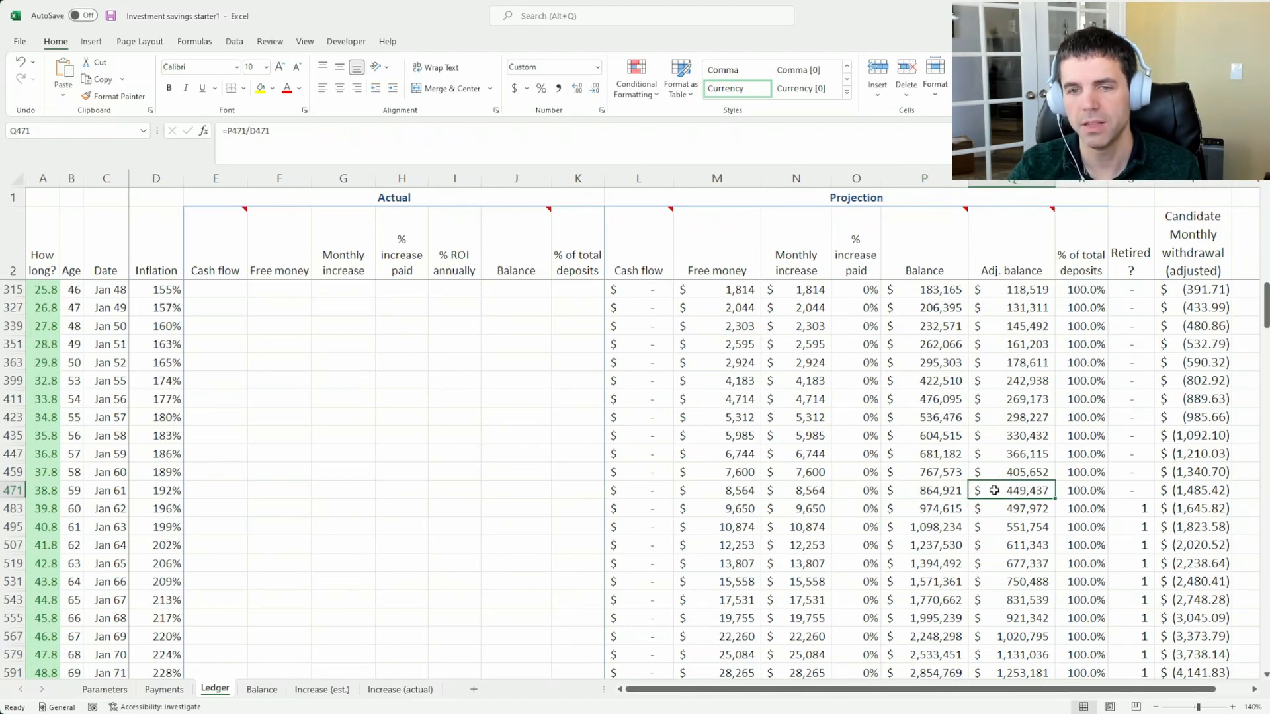
click(932, 492)
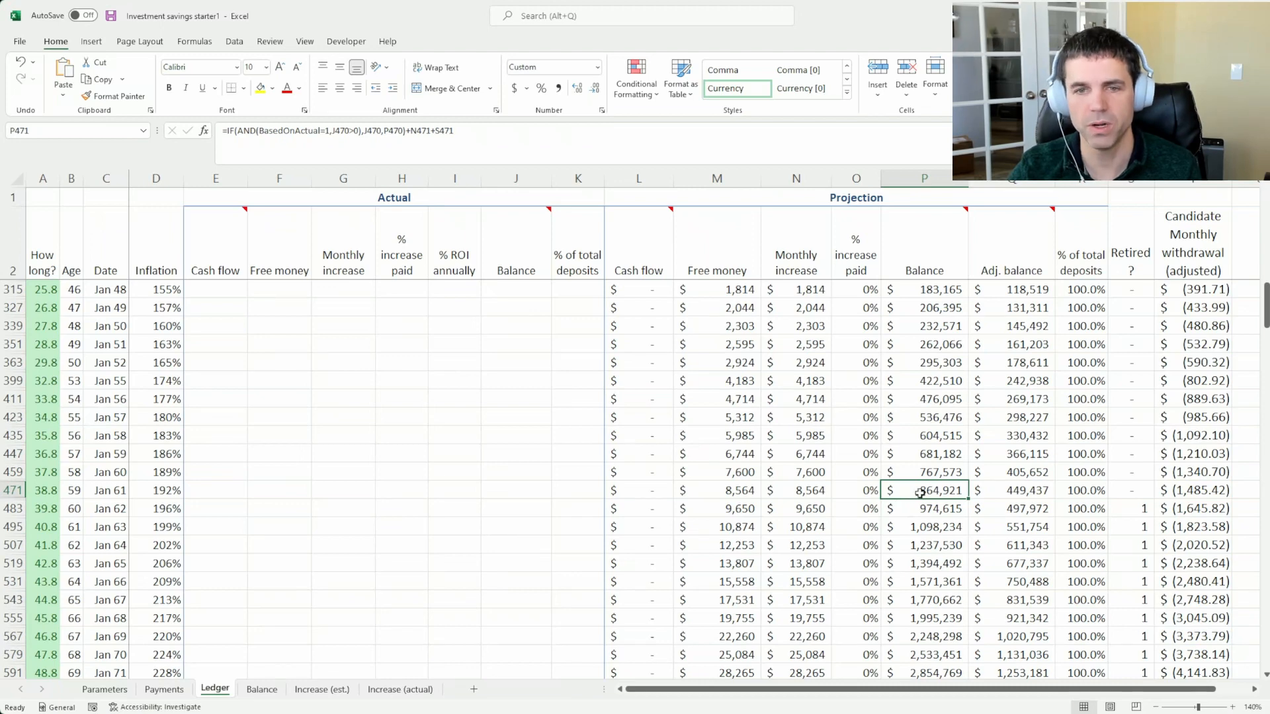
click(987, 494)
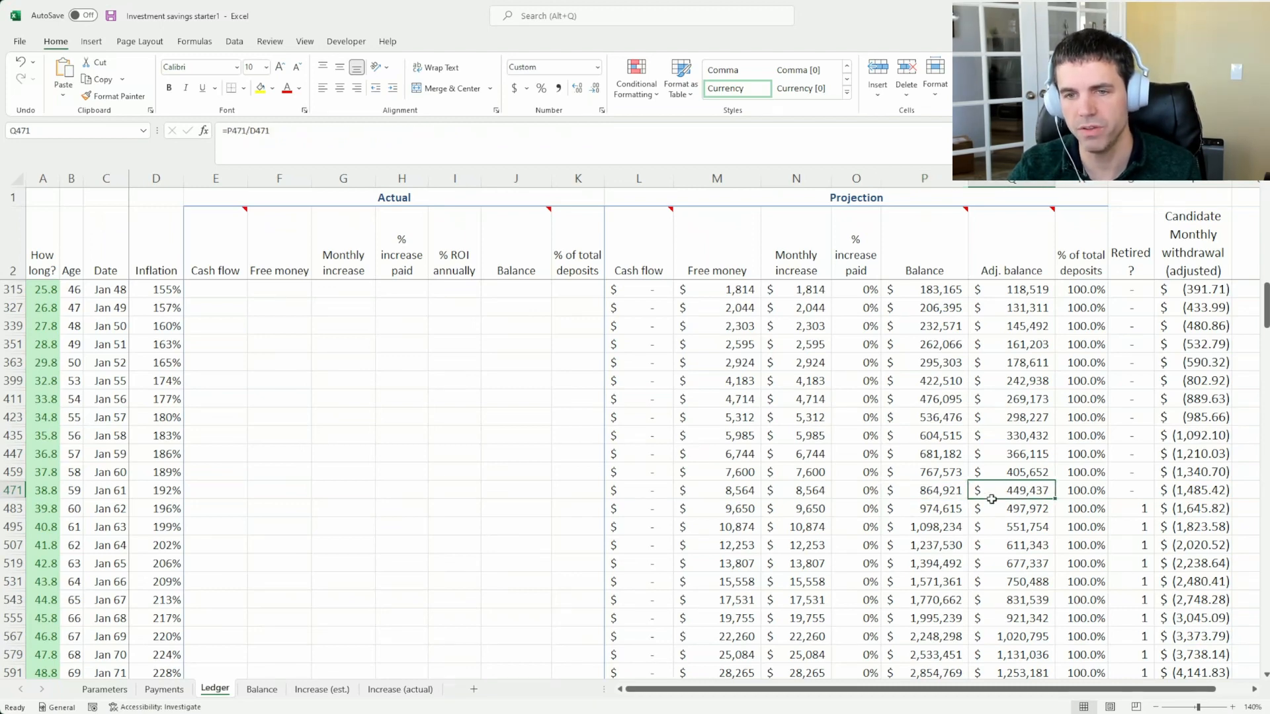
click(905, 499)
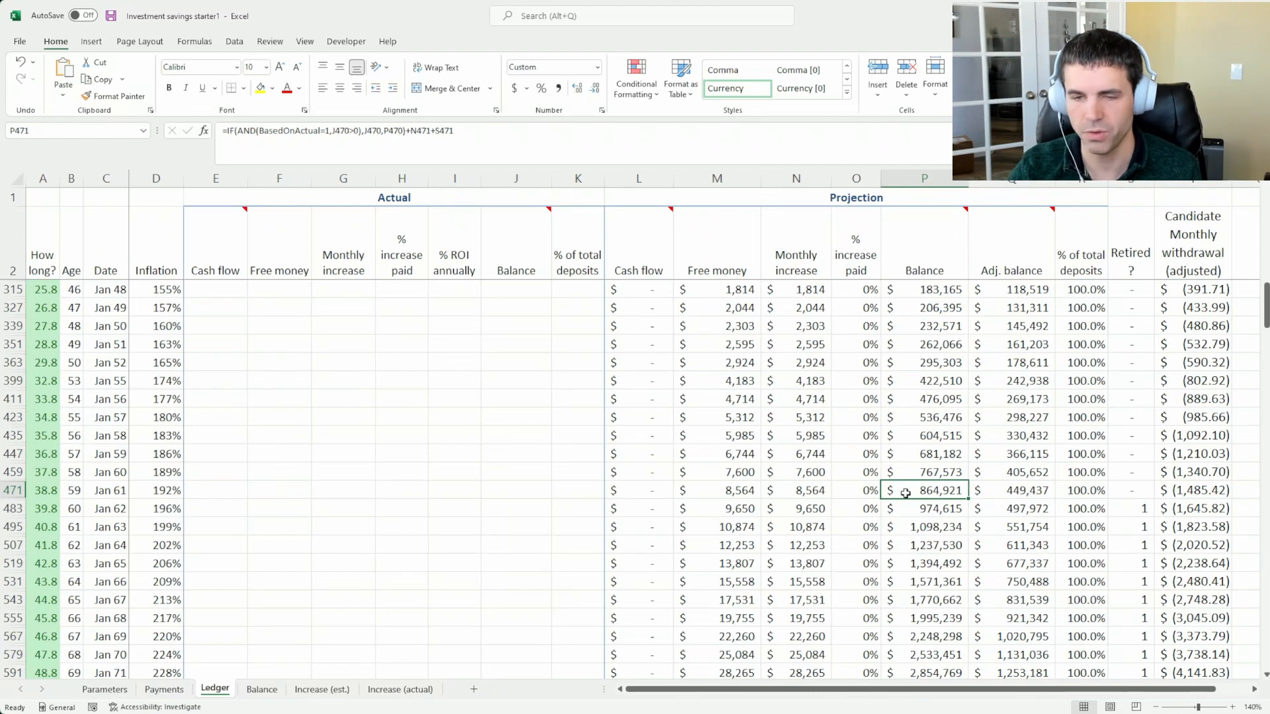
click(988, 494)
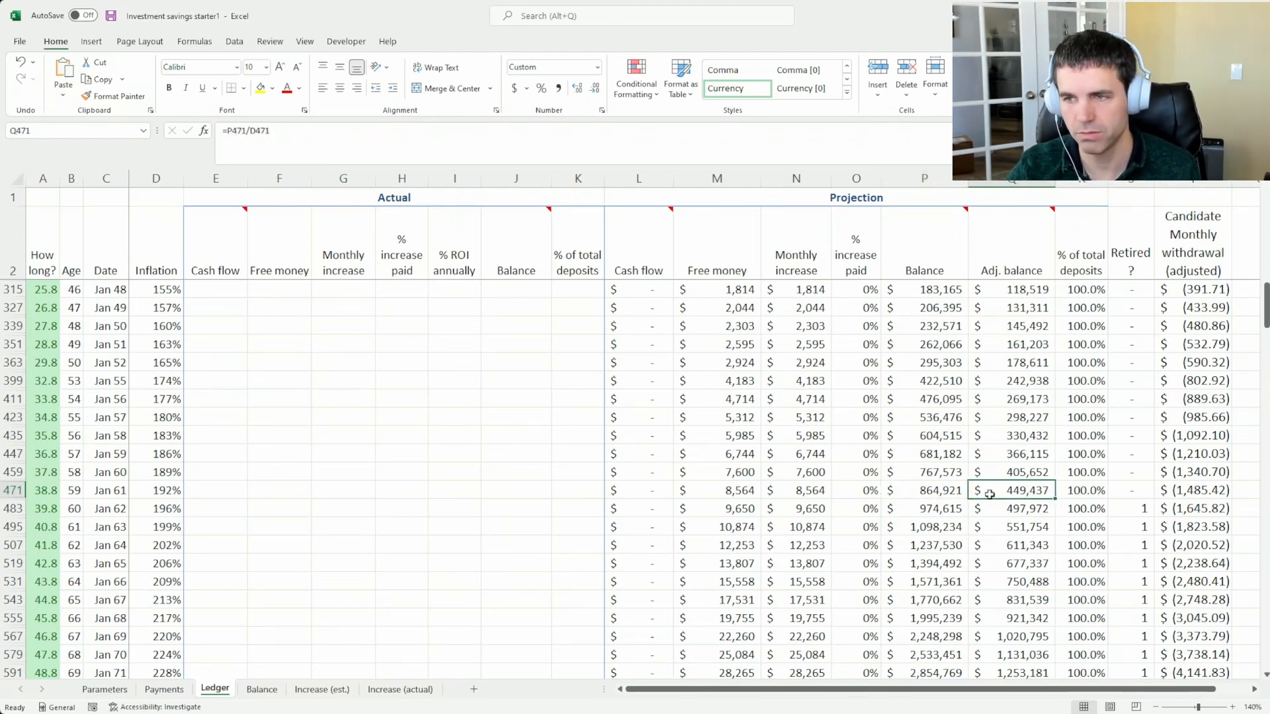
click(933, 488)
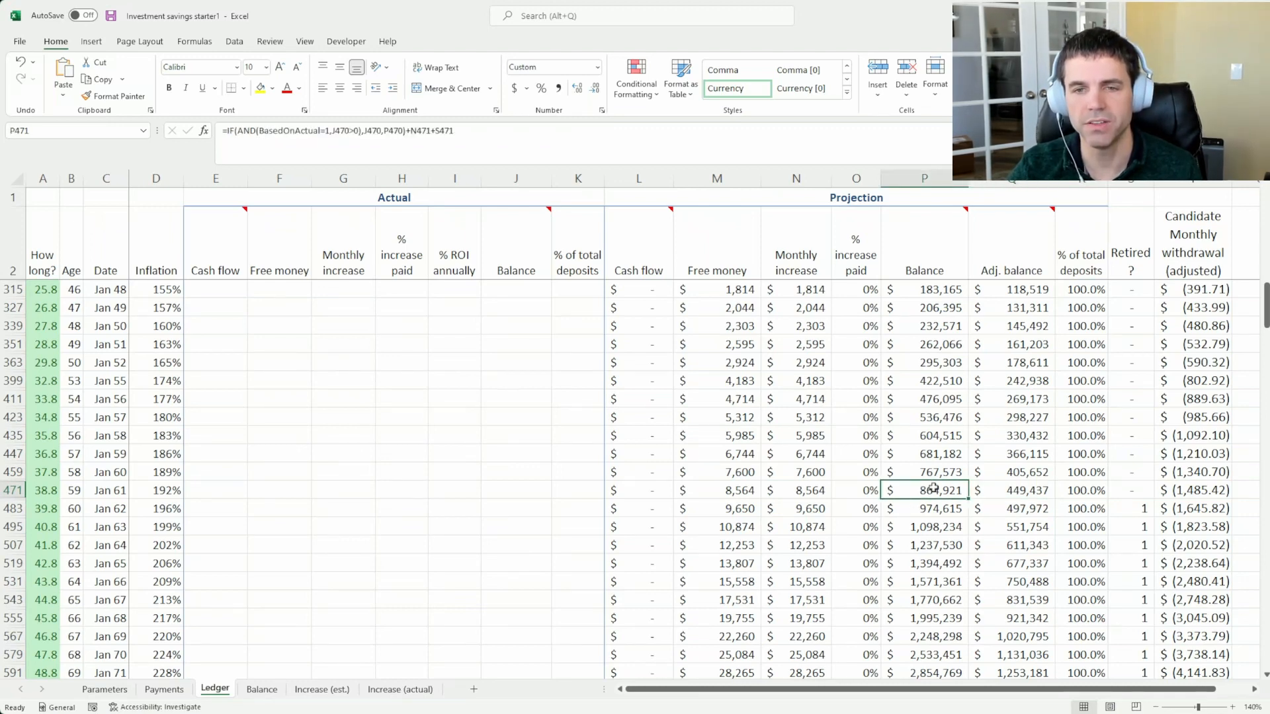
Check the age, projected Balance and Adj. balance in the final January 2073 row
scroll(933, 487, down, 2)
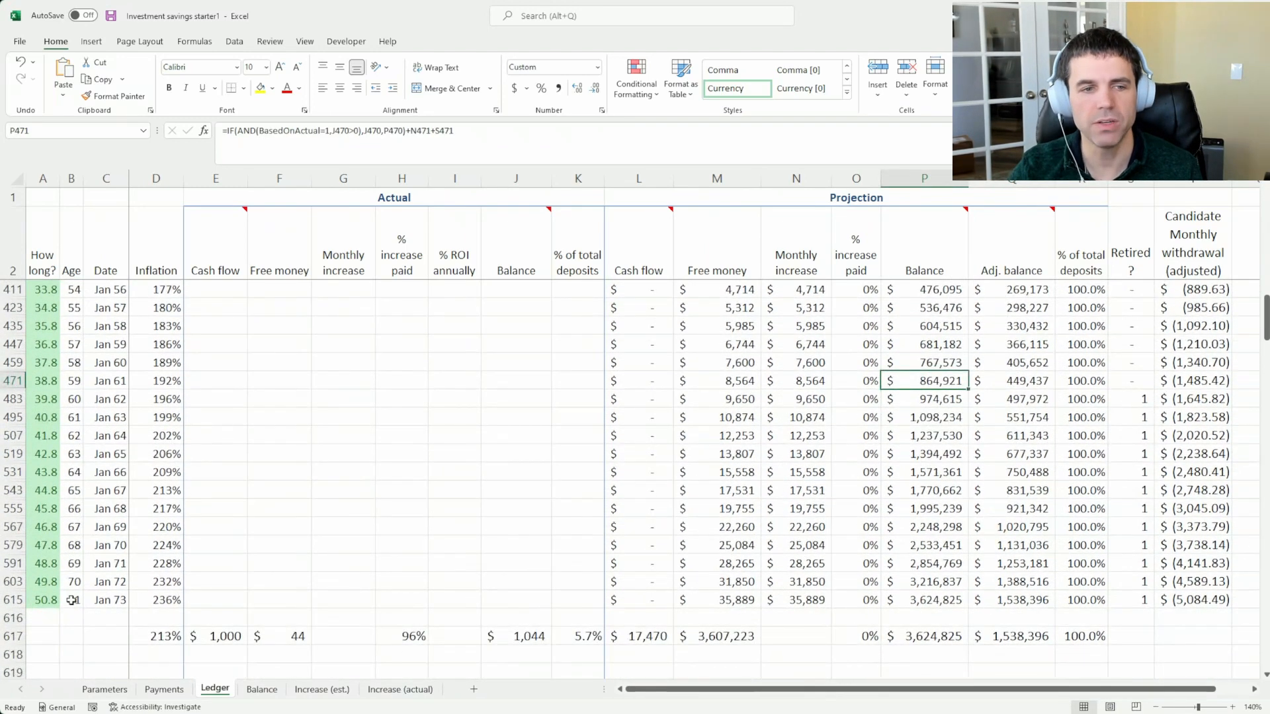
click(72, 600)
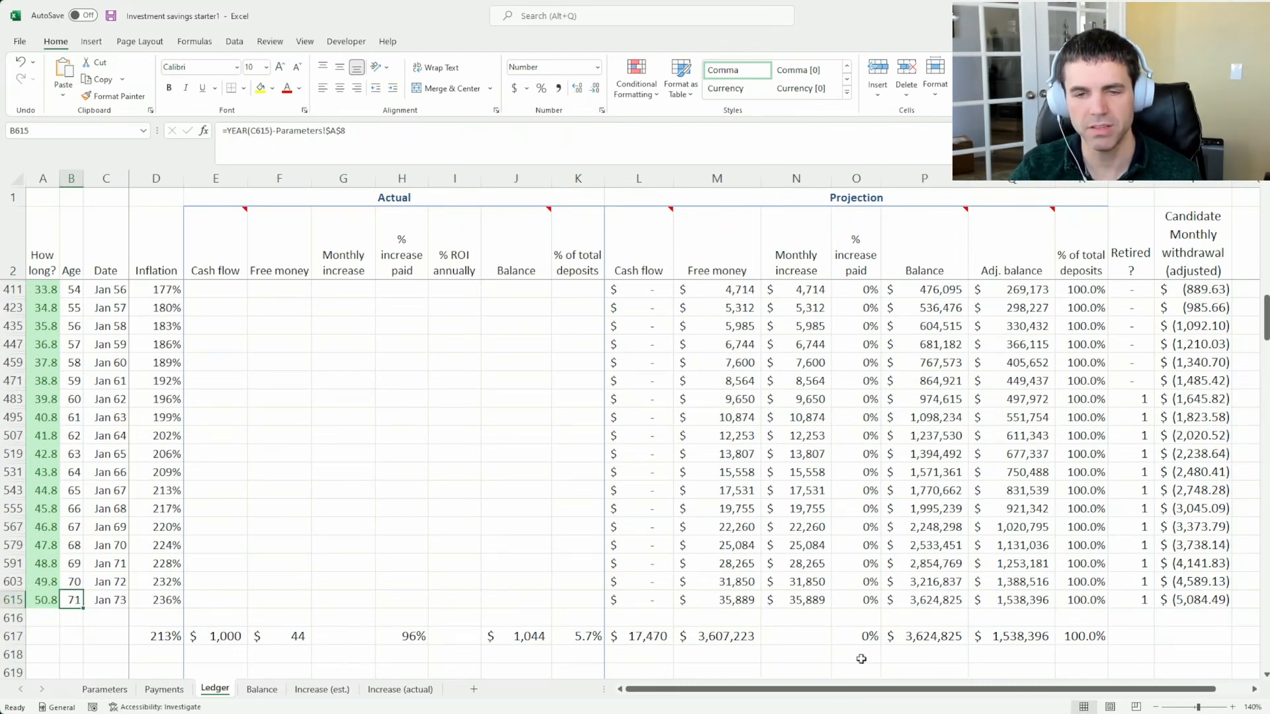
click(934, 605)
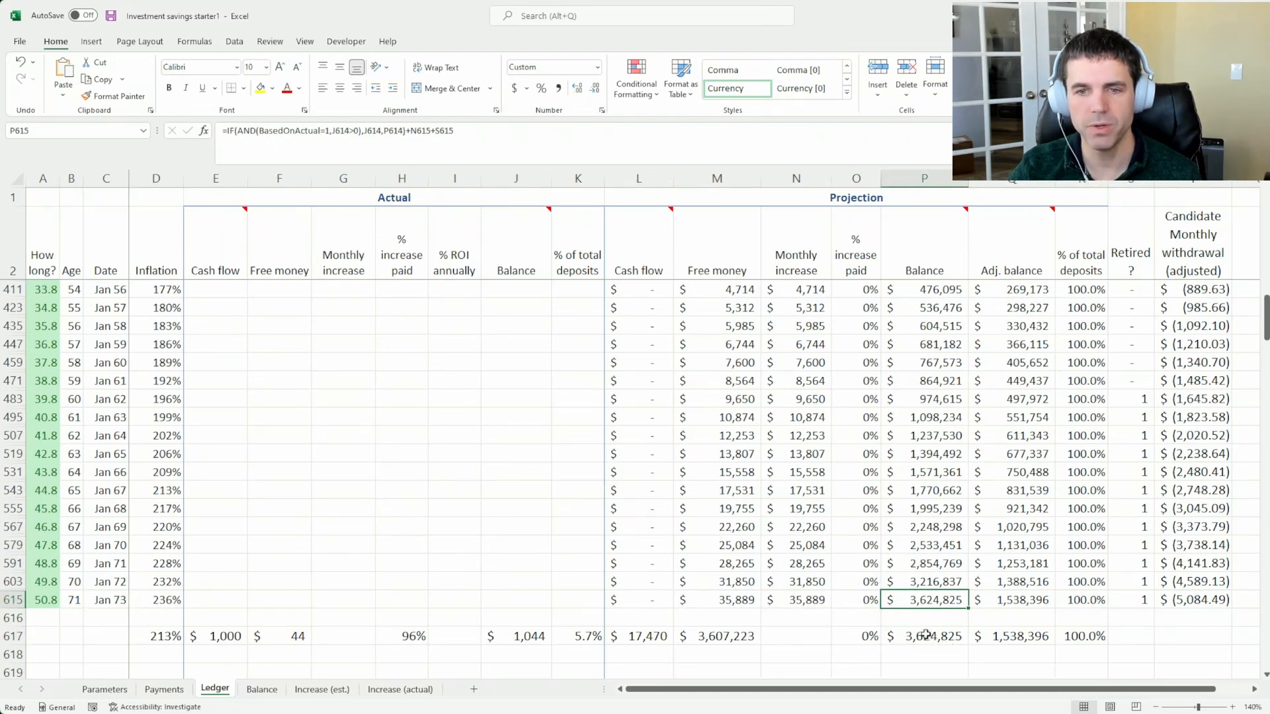
click(995, 598)
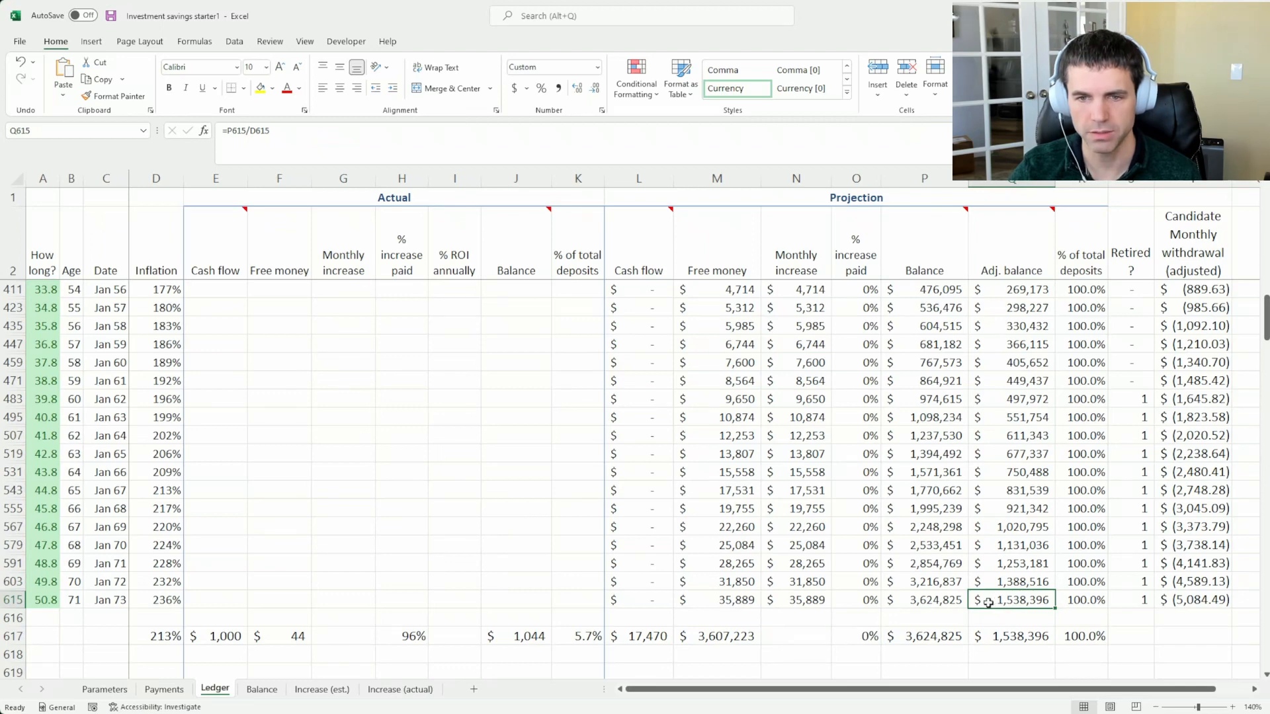
Examine the projected cash flow, free money and balance in the totals row below the Ledger
click(668, 635)
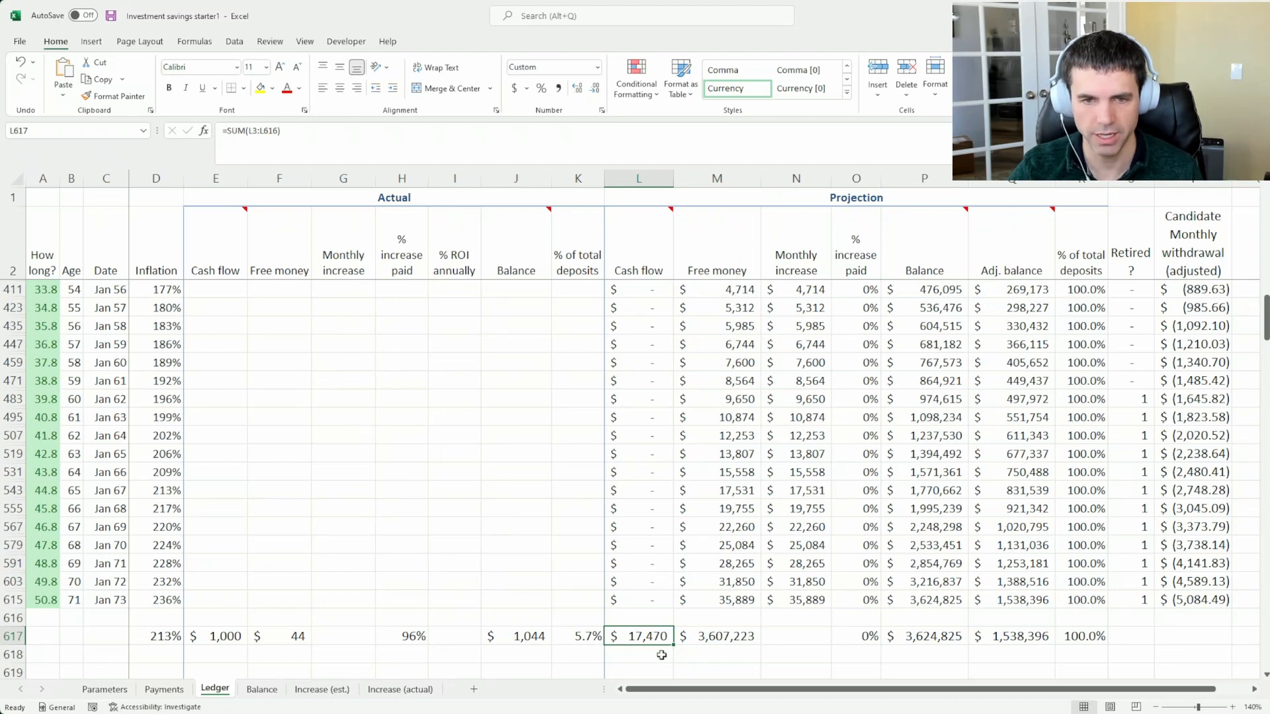
click(711, 637)
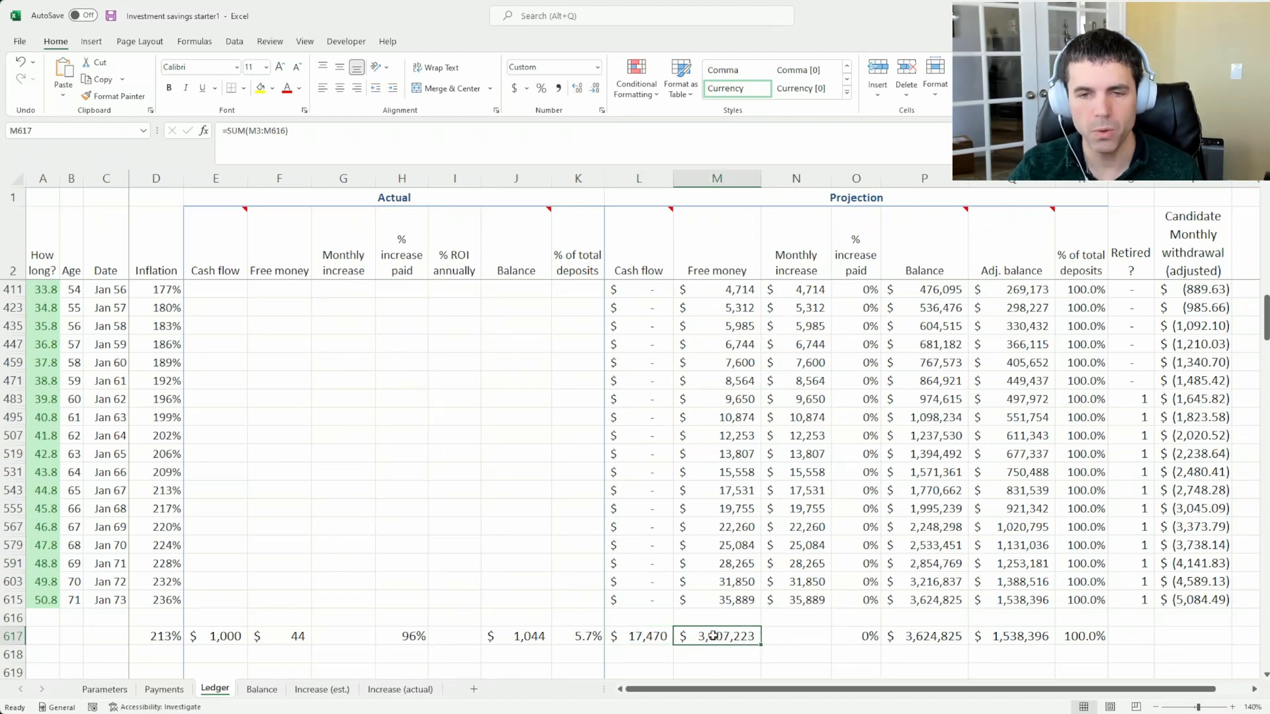
click(916, 636)
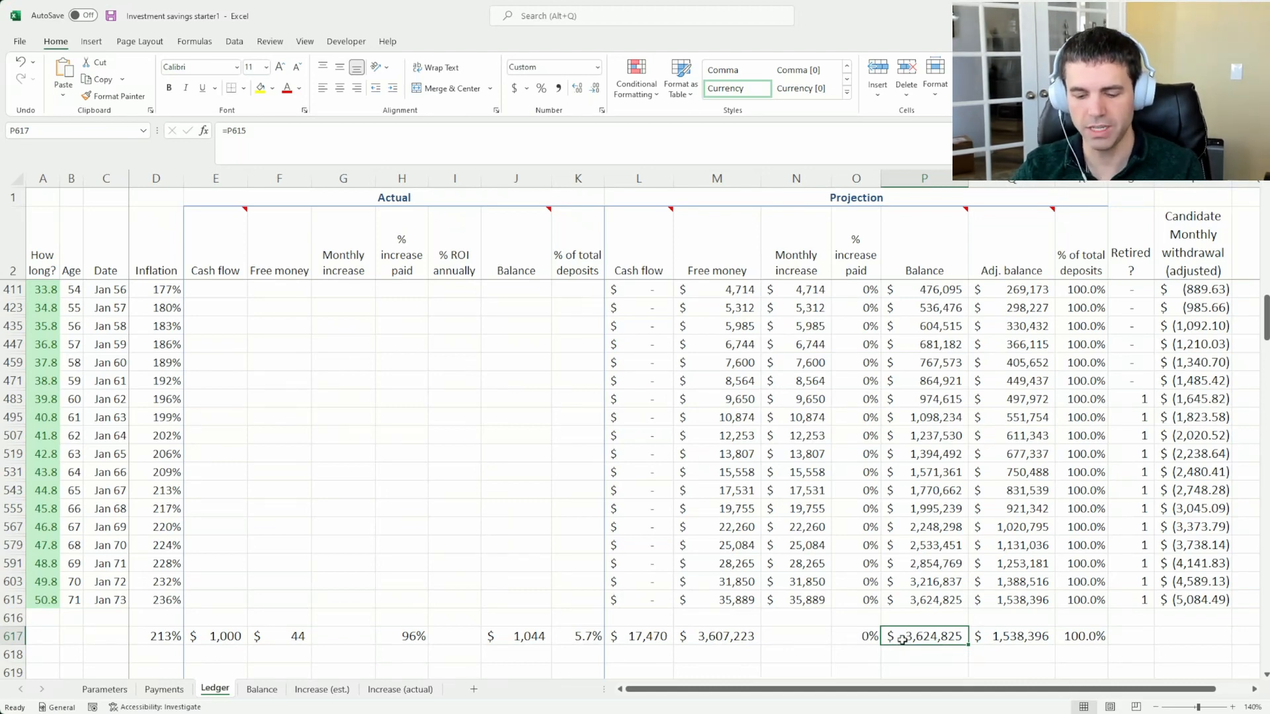
Compare the total projected cash flow against the final projected balance in the totals row
click(784, 625)
click(645, 636)
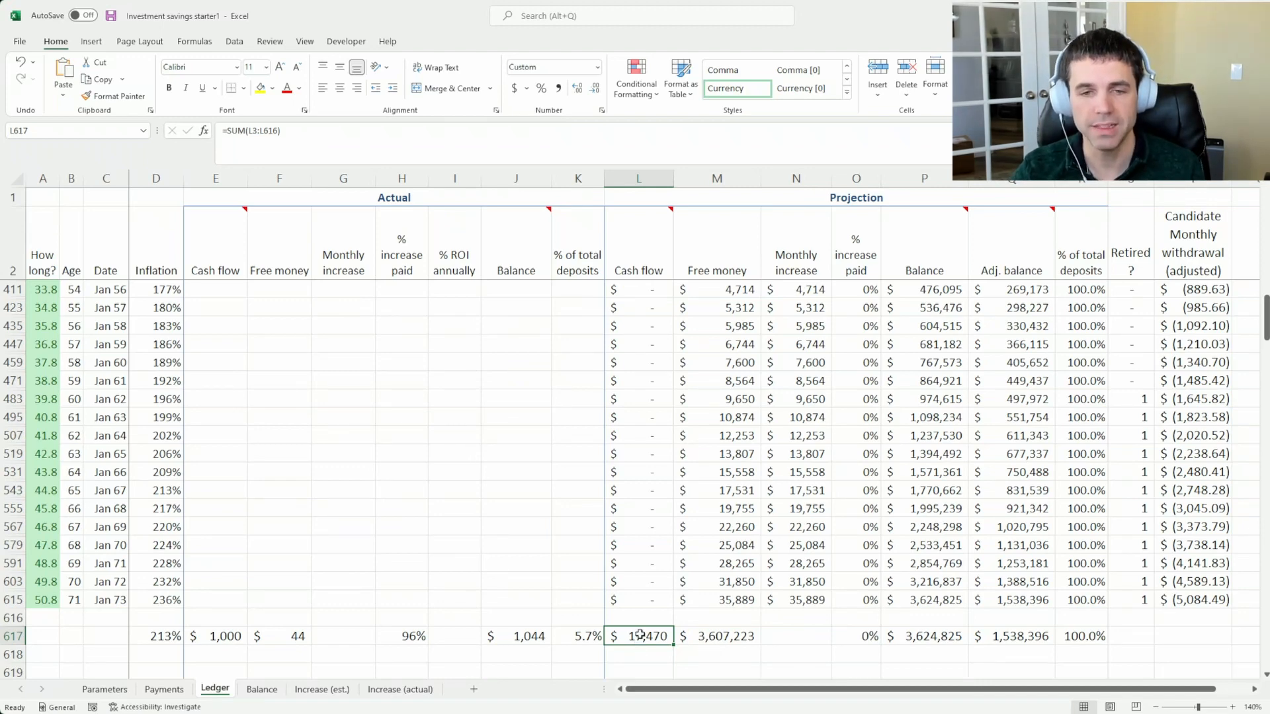
click(886, 634)
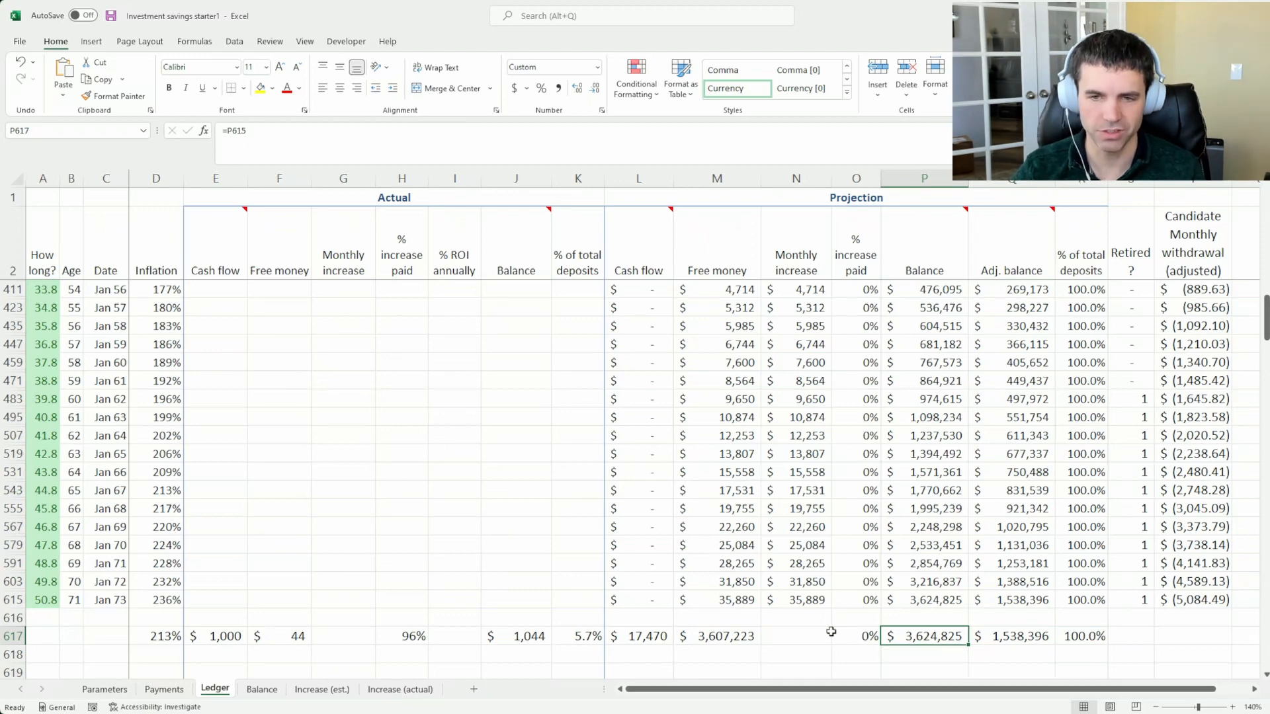
click(668, 635)
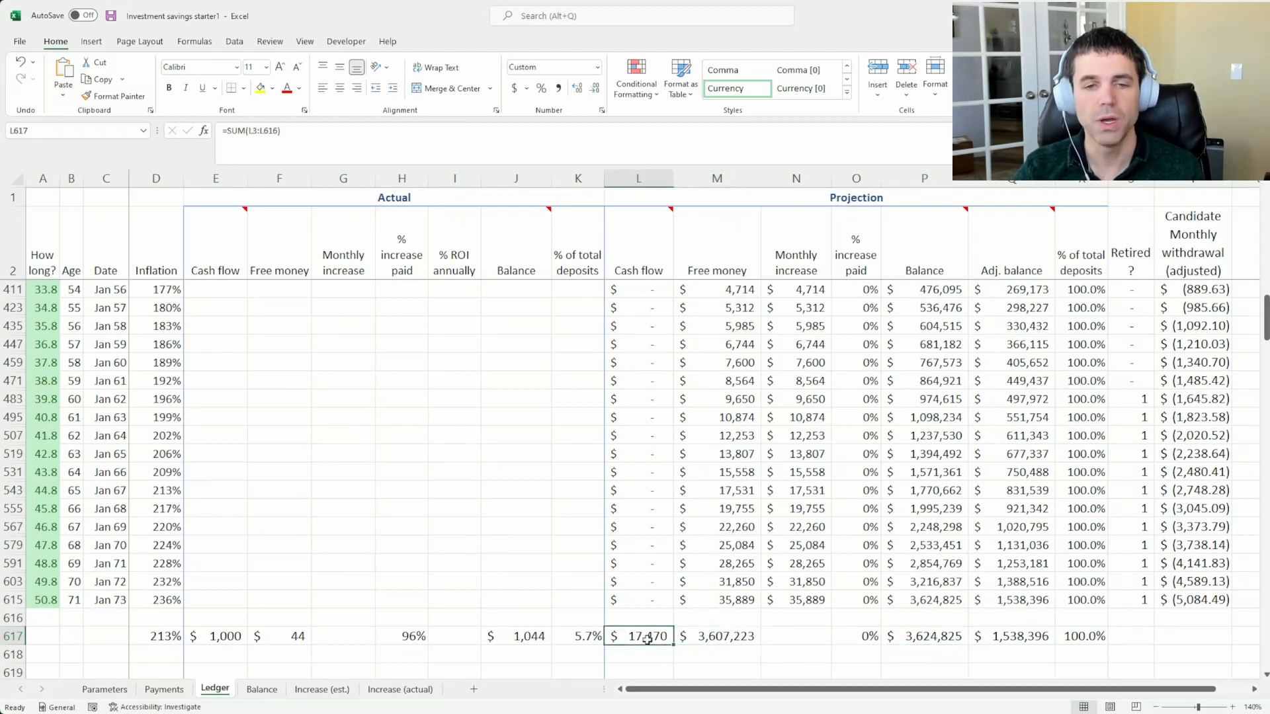
click(905, 634)
click(615, 633)
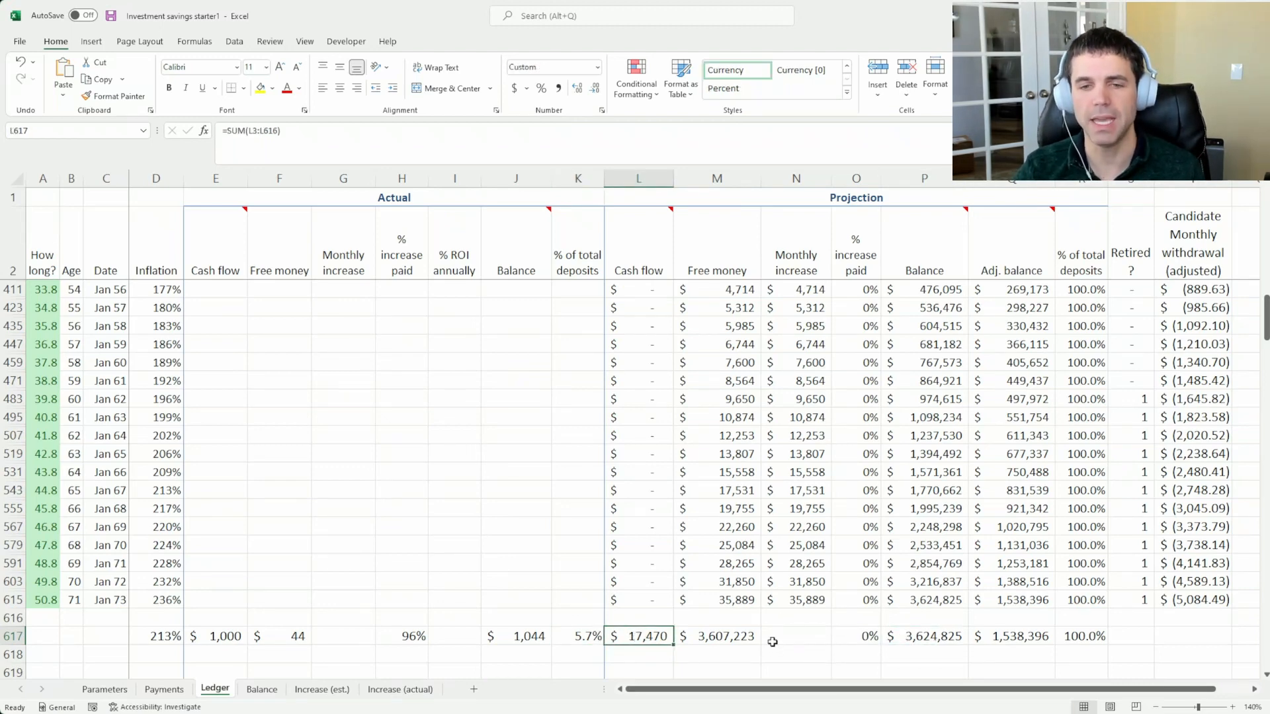
click(928, 636)
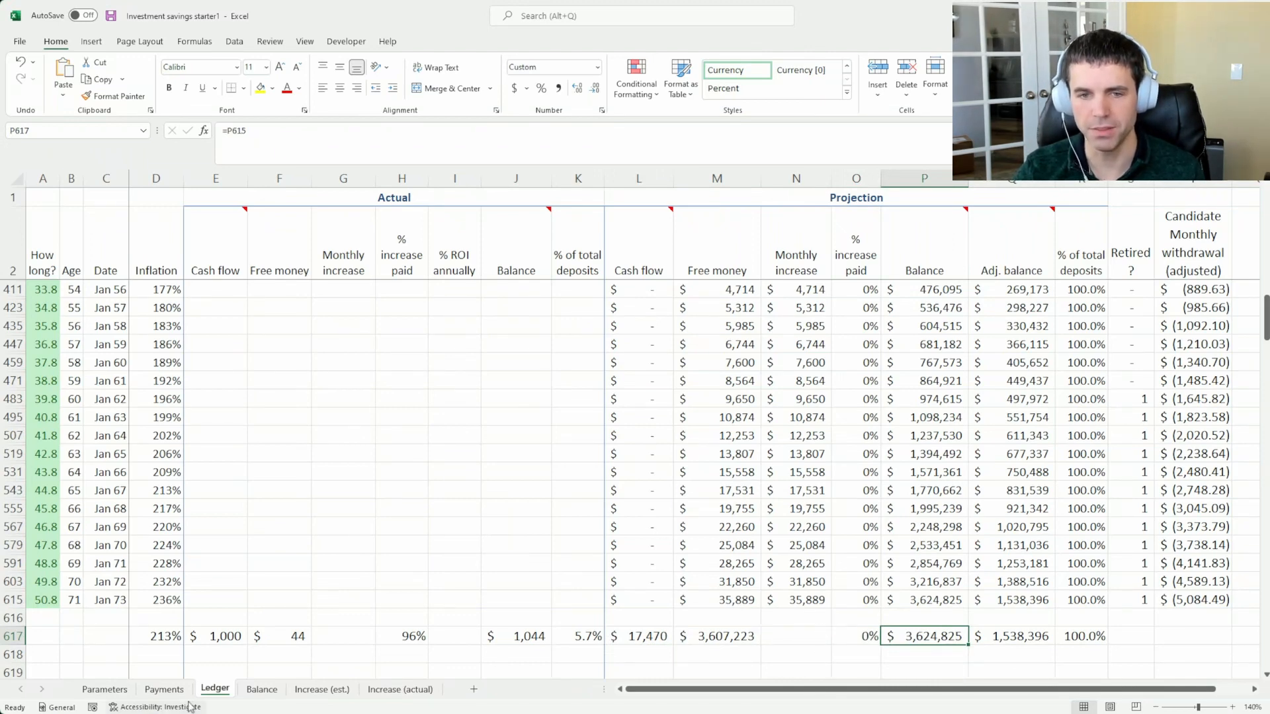
Review the deposits on the Payments sheet, then return to the Ledger and inspect the January 2073 projected Balance
click(164, 689)
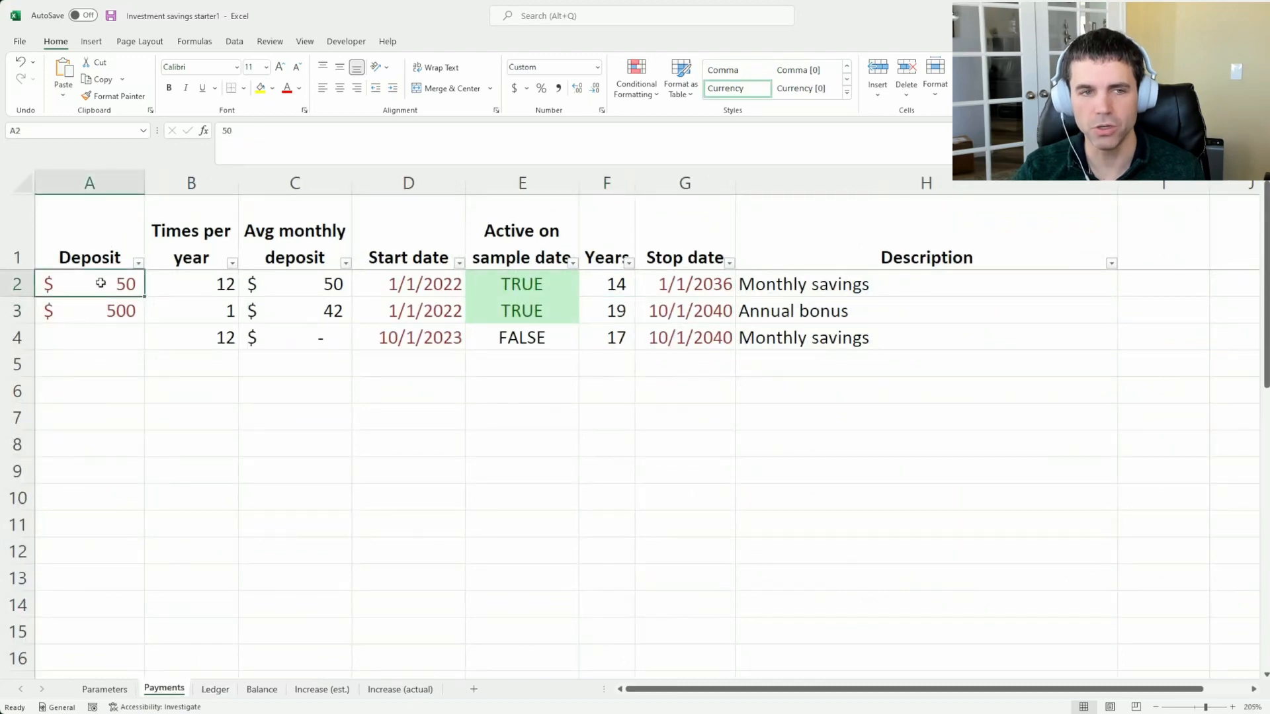
click(215, 689)
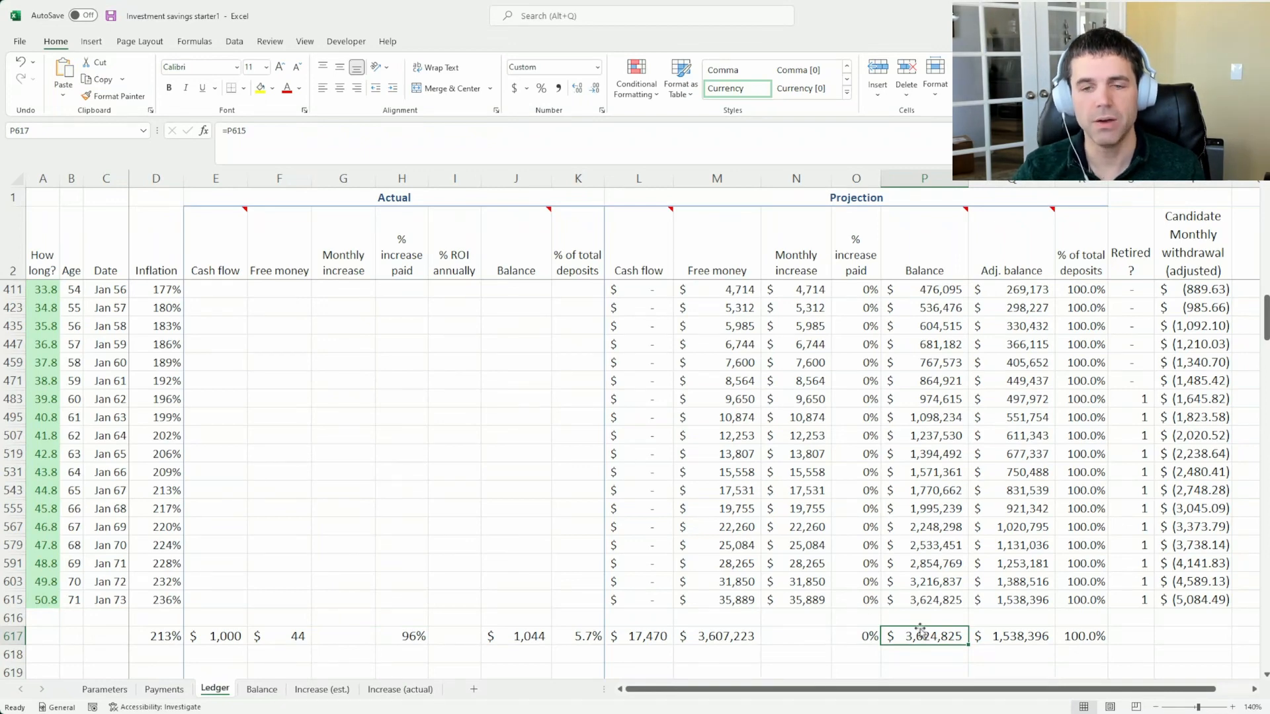
scroll(929, 630, up, 1)
scroll(930, 629, down, 3)
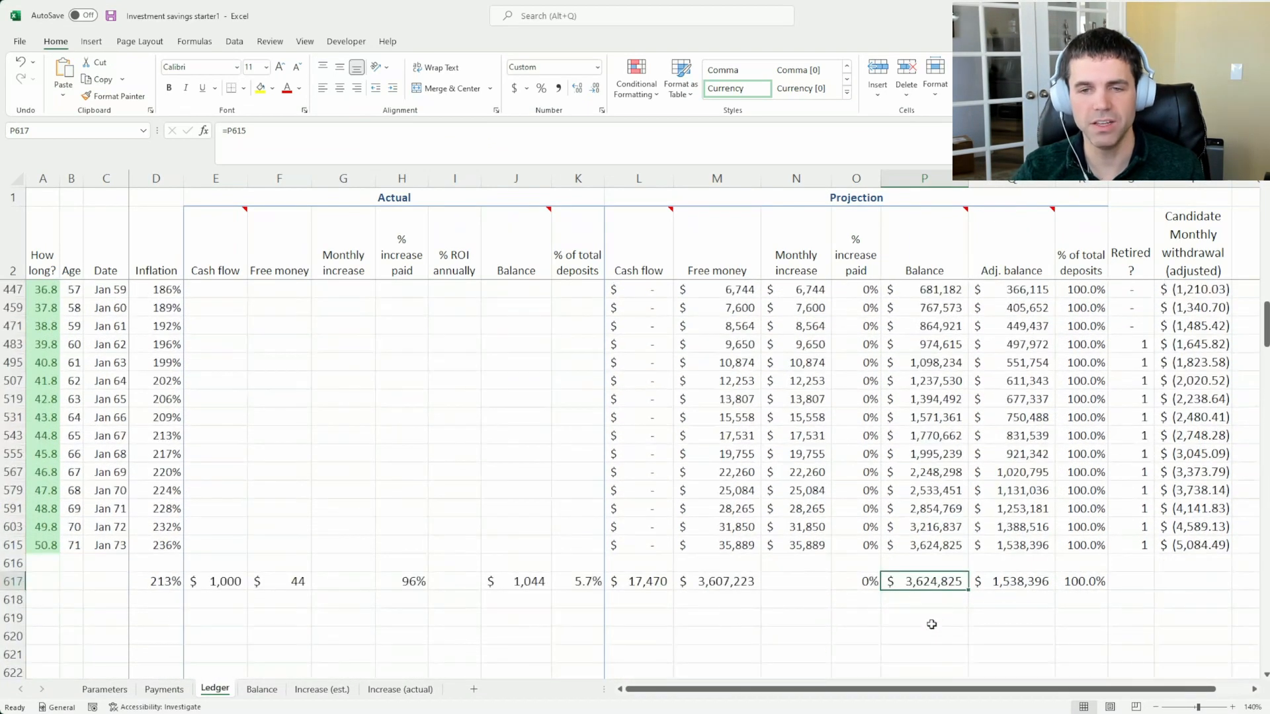
click(927, 528)
click(924, 544)
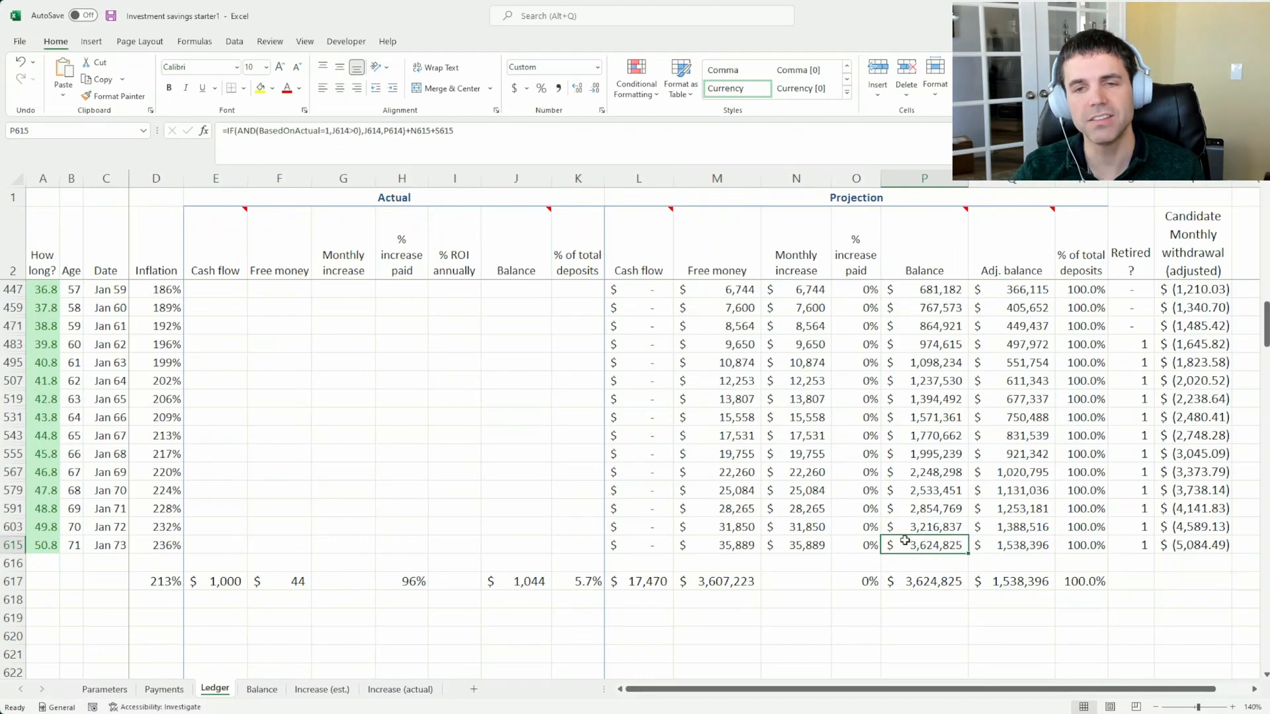
Select the entire January 2073 row to review it and check its Age value
scroll(905, 511, up, 1)
scroll(904, 510, up, 1)
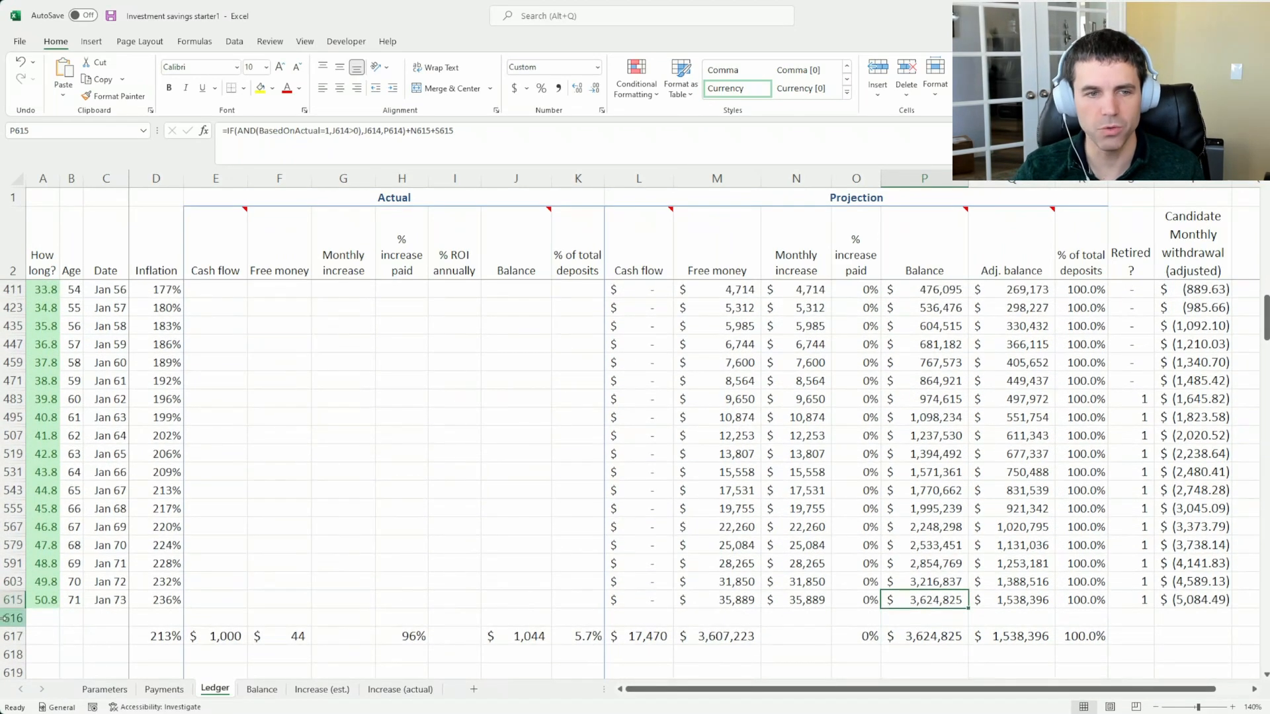
click(14, 599)
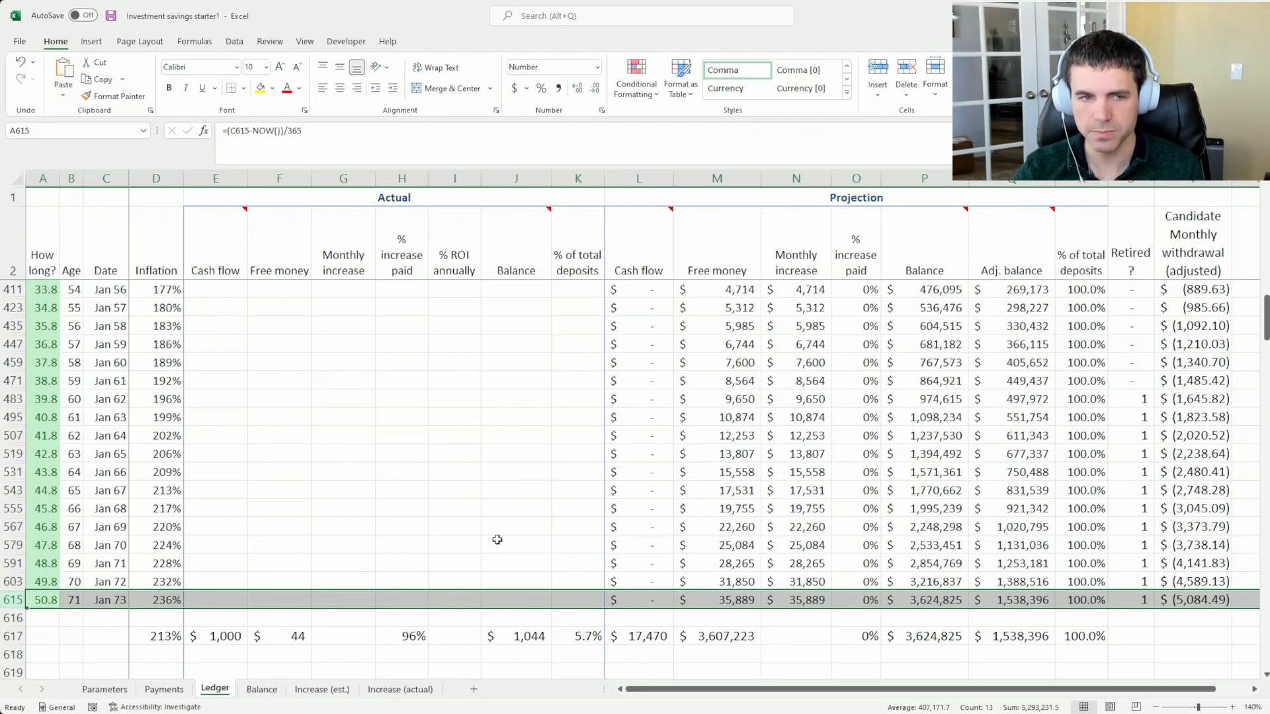
click(73, 599)
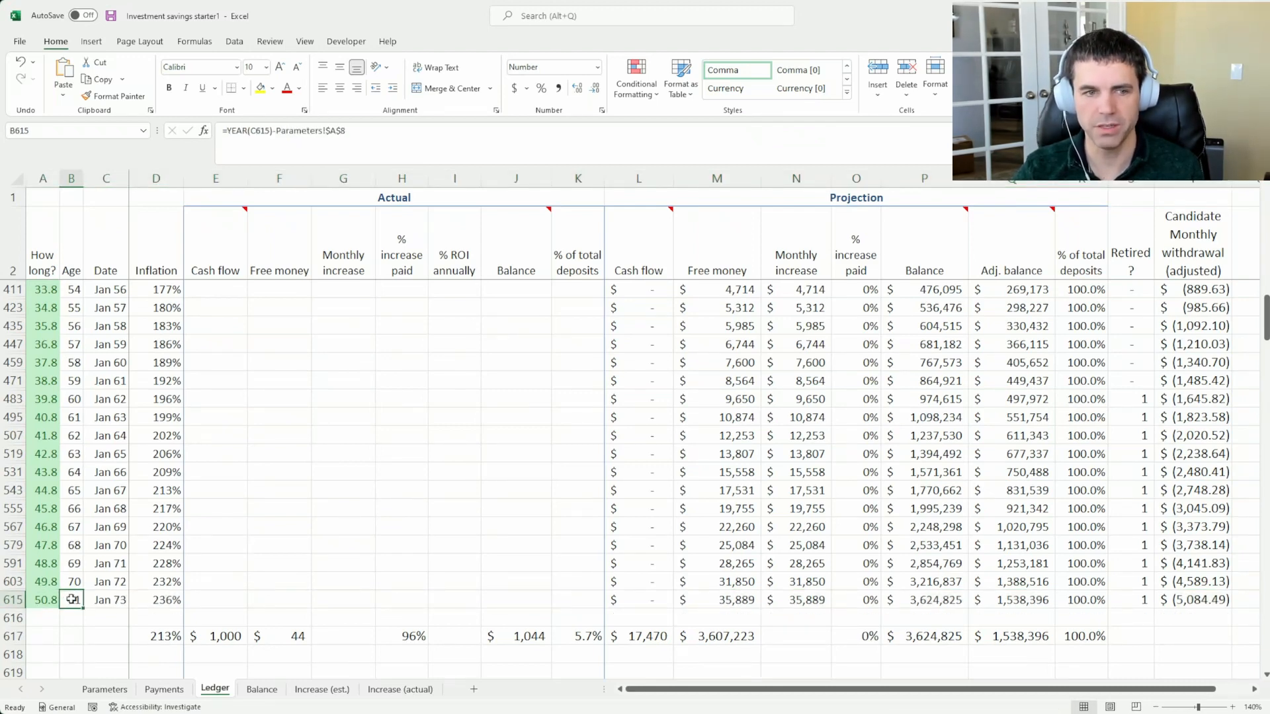
Select the entire January 2062 row and inspect its Date and Age cells
scroll(81, 587, up, 1)
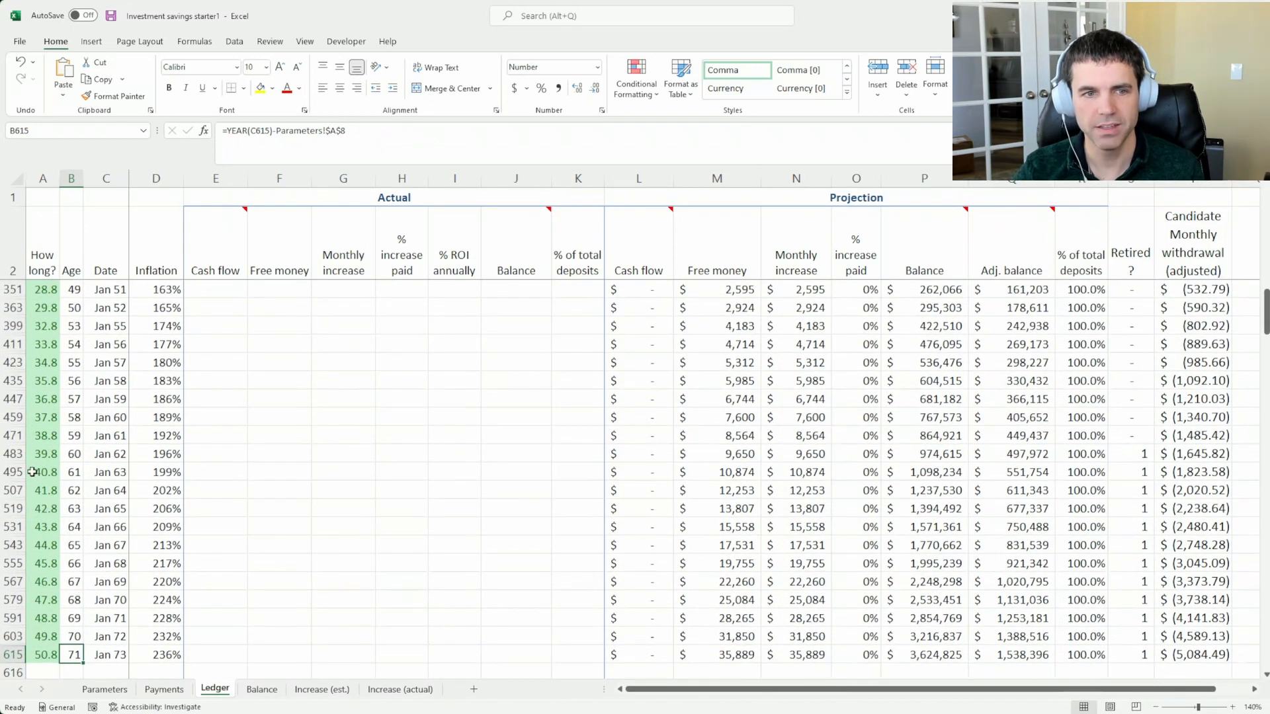
click(10, 454)
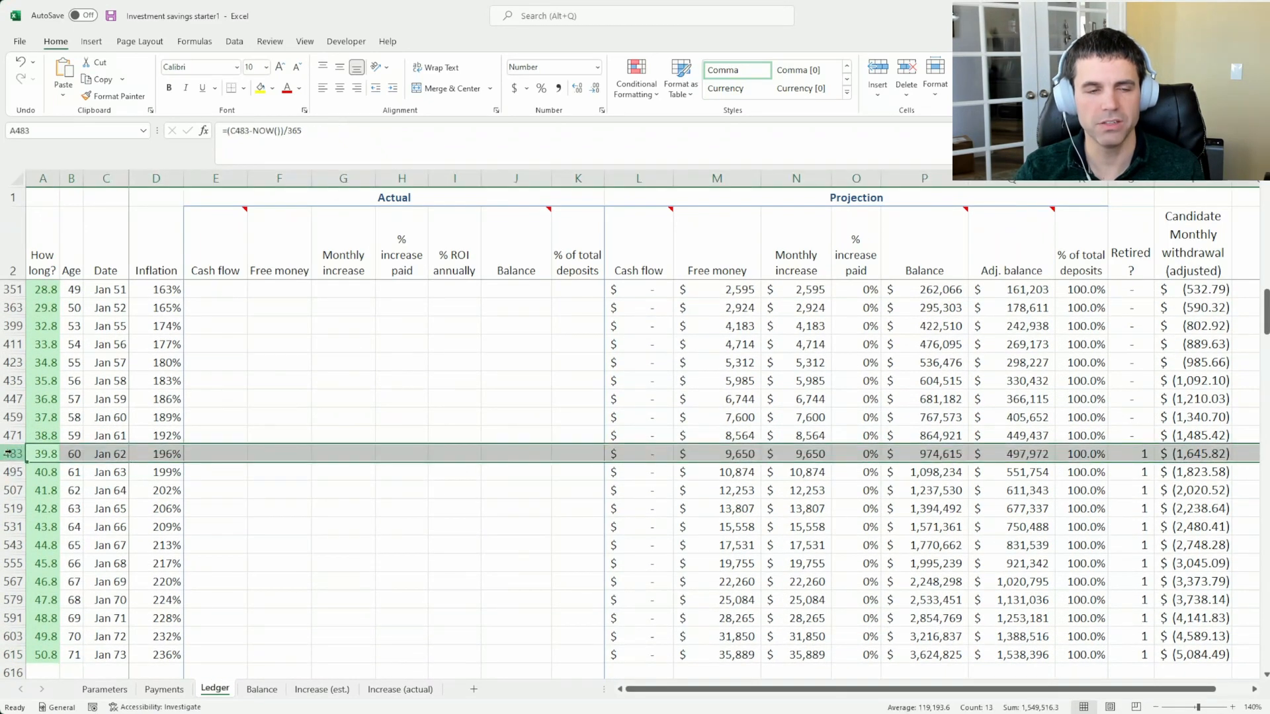
click(86, 455)
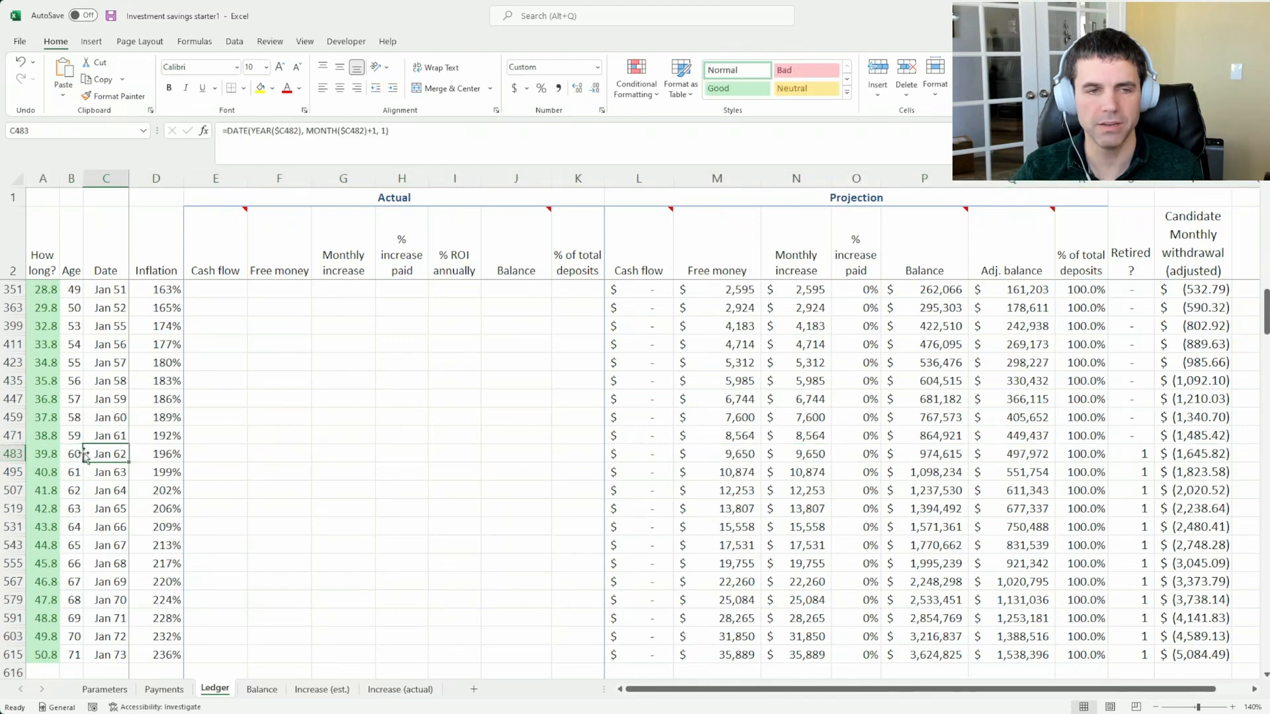
click(73, 453)
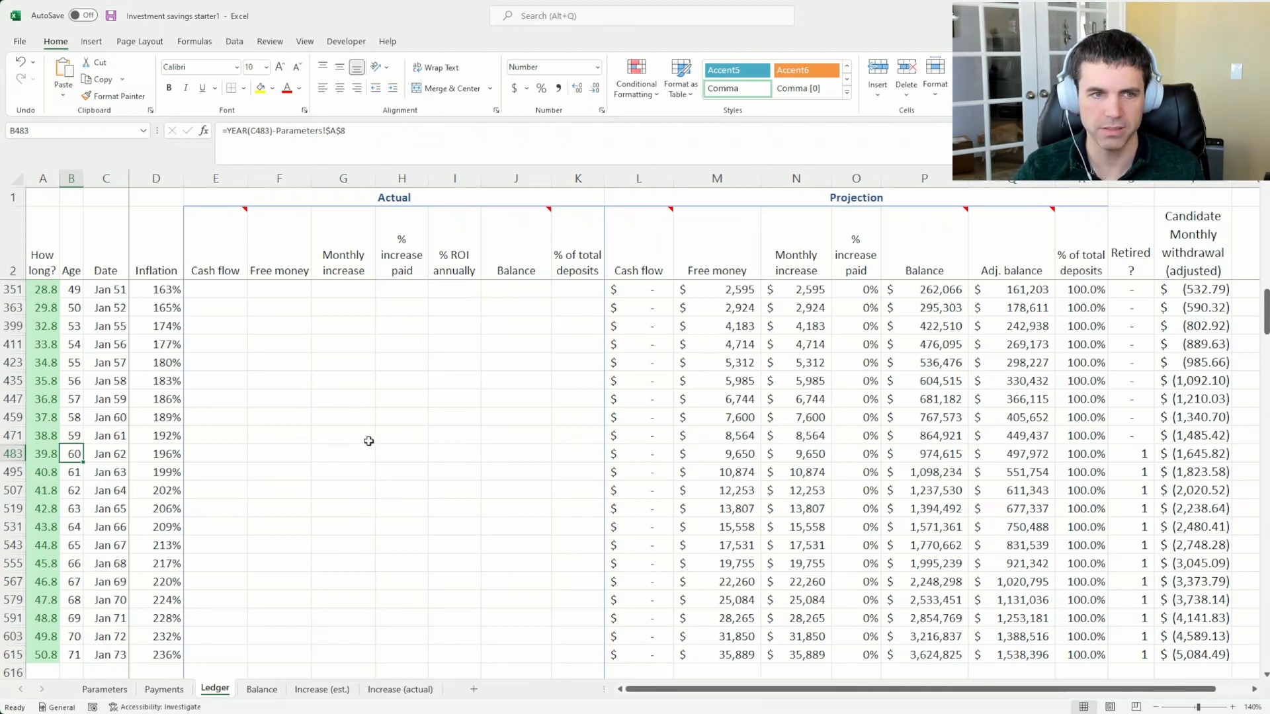
Examine the Retired? flags before age 60 and the projected balances from January 2051 to January 2062, ending at the January 2062 flag
drag(1113, 455, 1134, 434)
click(1132, 290)
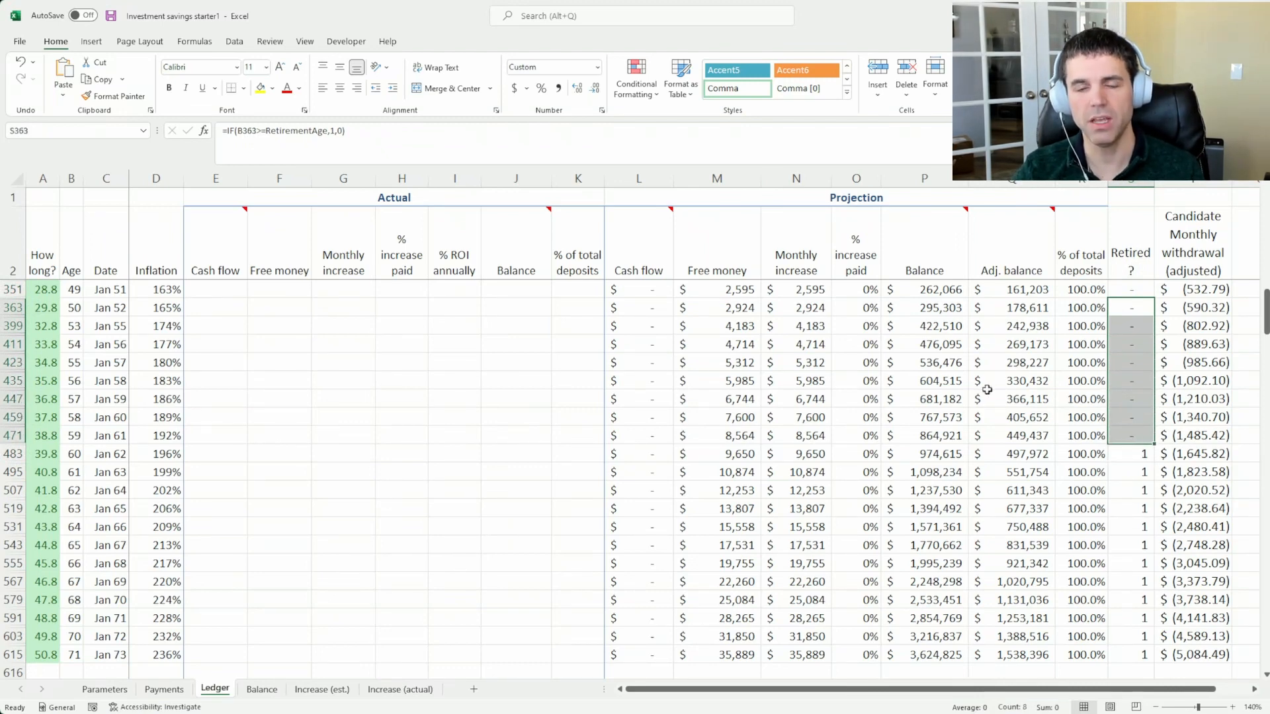
drag(938, 308, 941, 464)
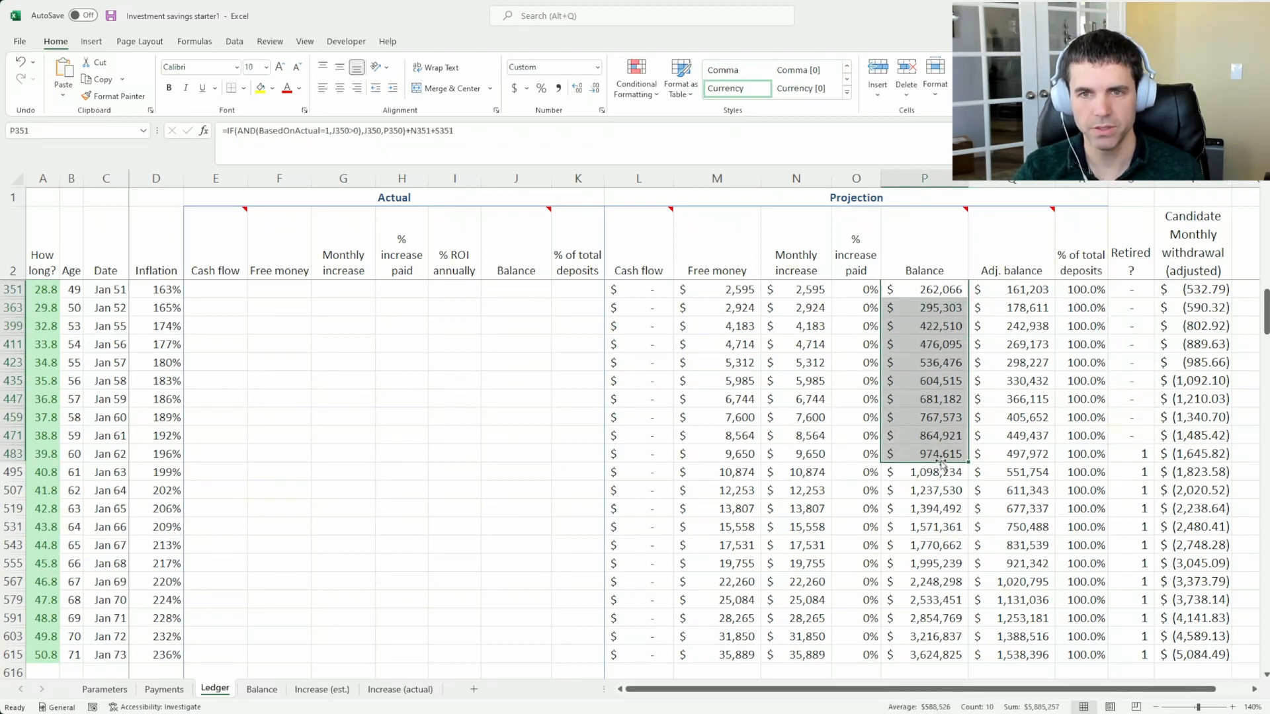
click(940, 455)
click(1124, 450)
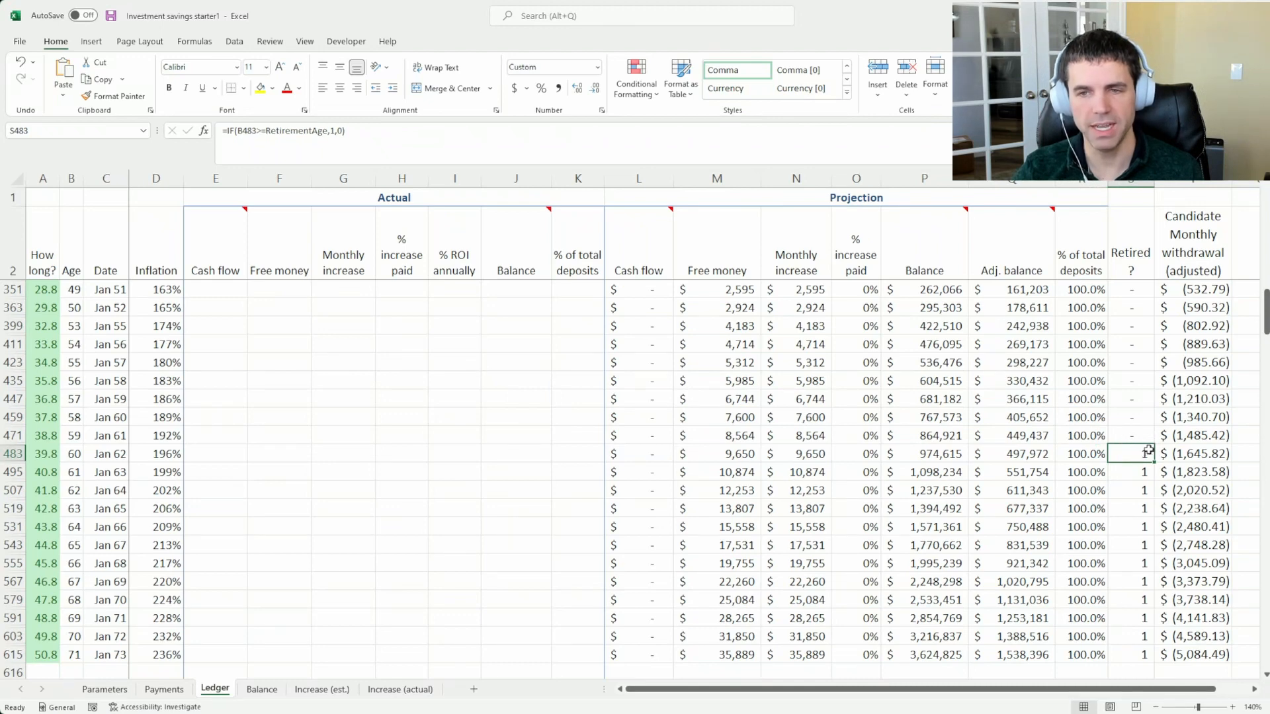
Inspect the January 2062 candidate monthly withdrawal and the projected Balances from January 2062 to January 2069
click(1203, 452)
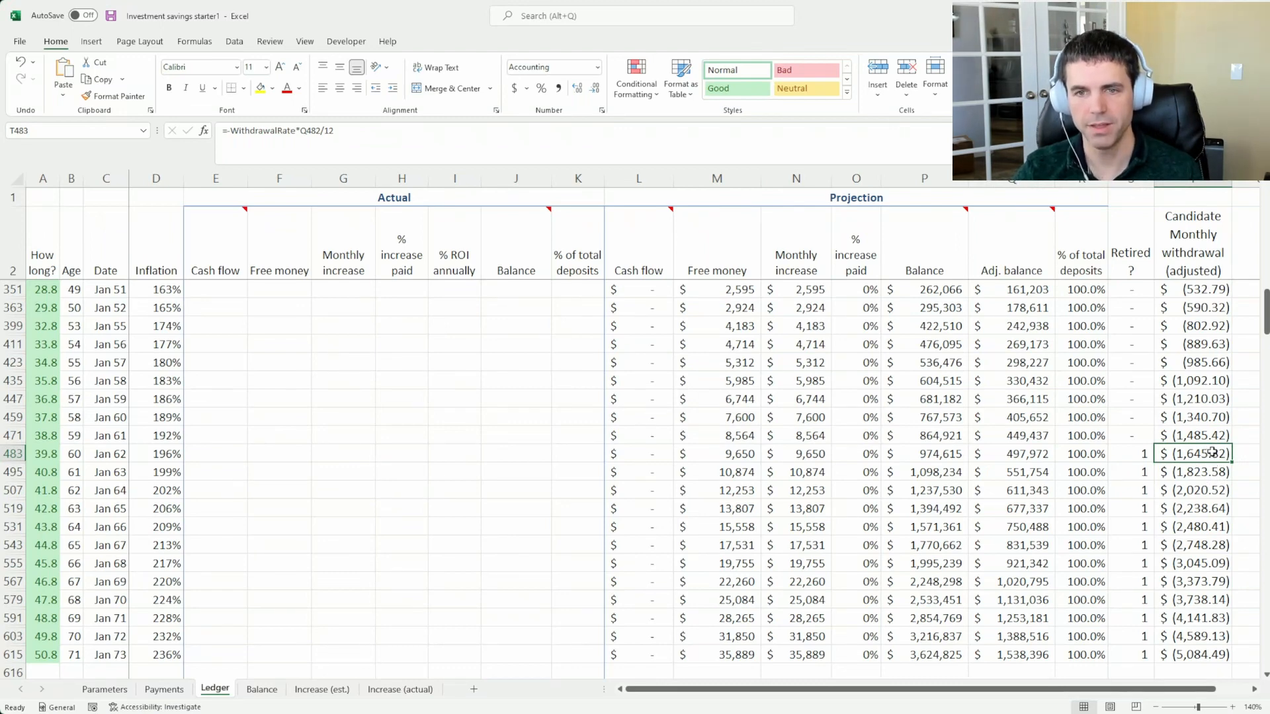
drag(952, 454, 944, 578)
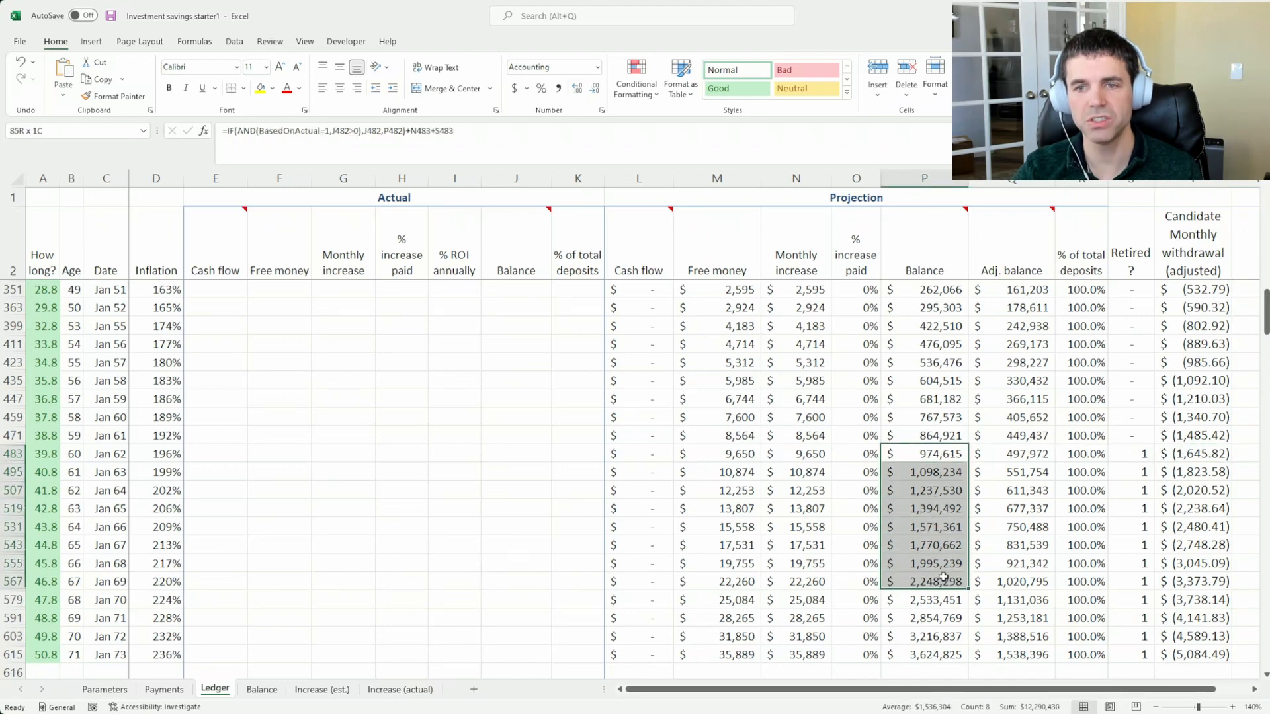
click(939, 472)
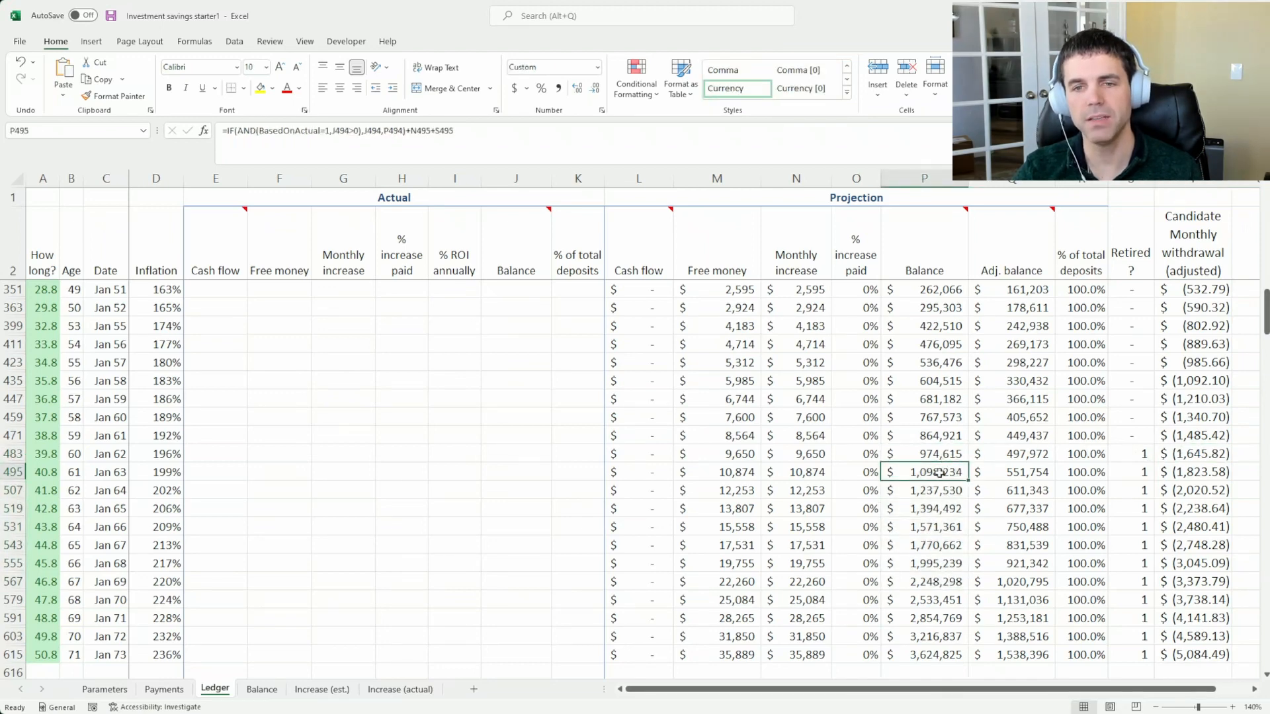
Step through the candidate monthly withdrawals from January 2062 to January 2073
click(1206, 454)
click(1208, 472)
click(1208, 492)
click(1209, 510)
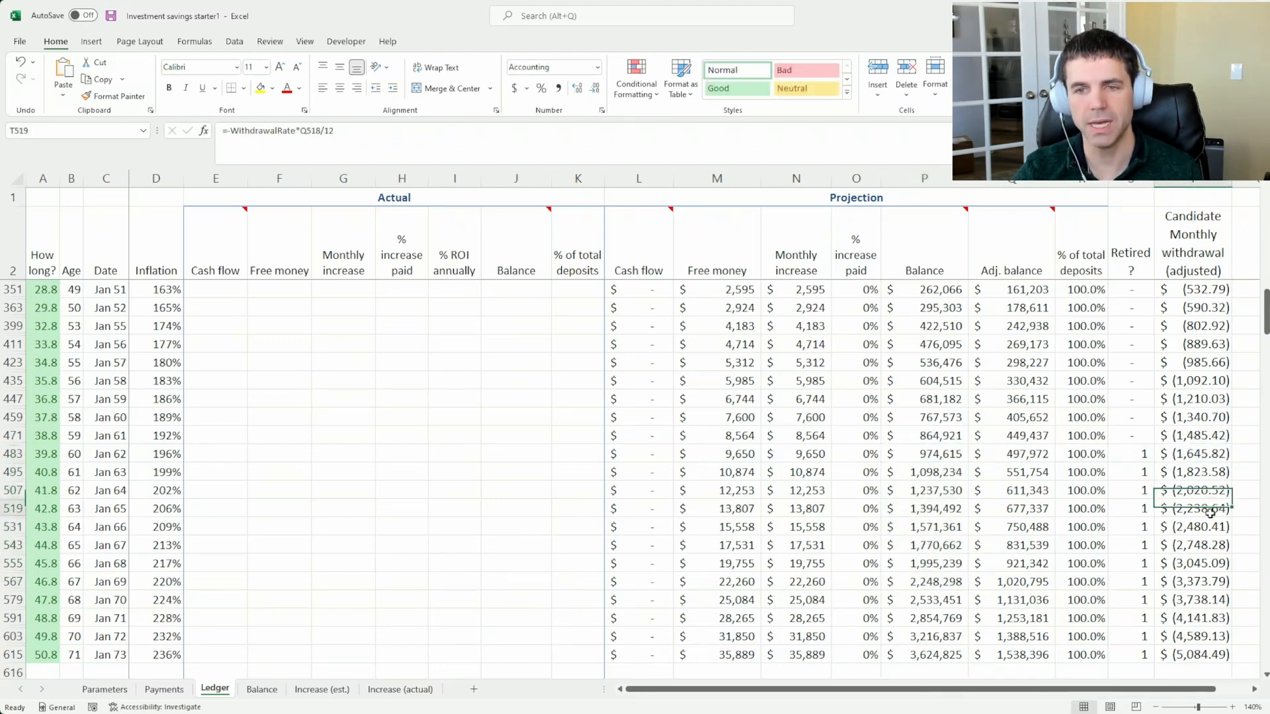
click(1212, 527)
click(1215, 564)
click(1194, 653)
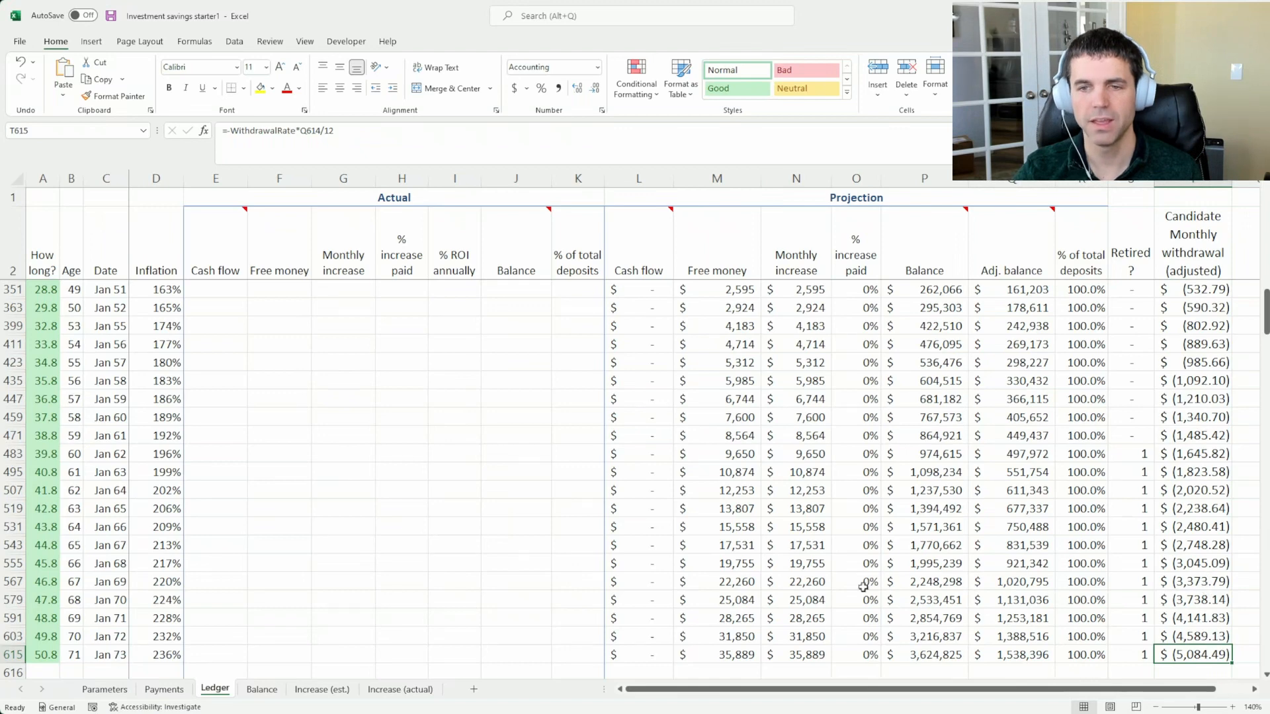
Compare the projected Cash flow total in row 617 with the January 2073 candidate monthly withdrawal
scroll(863, 587, down, 2)
click(659, 585)
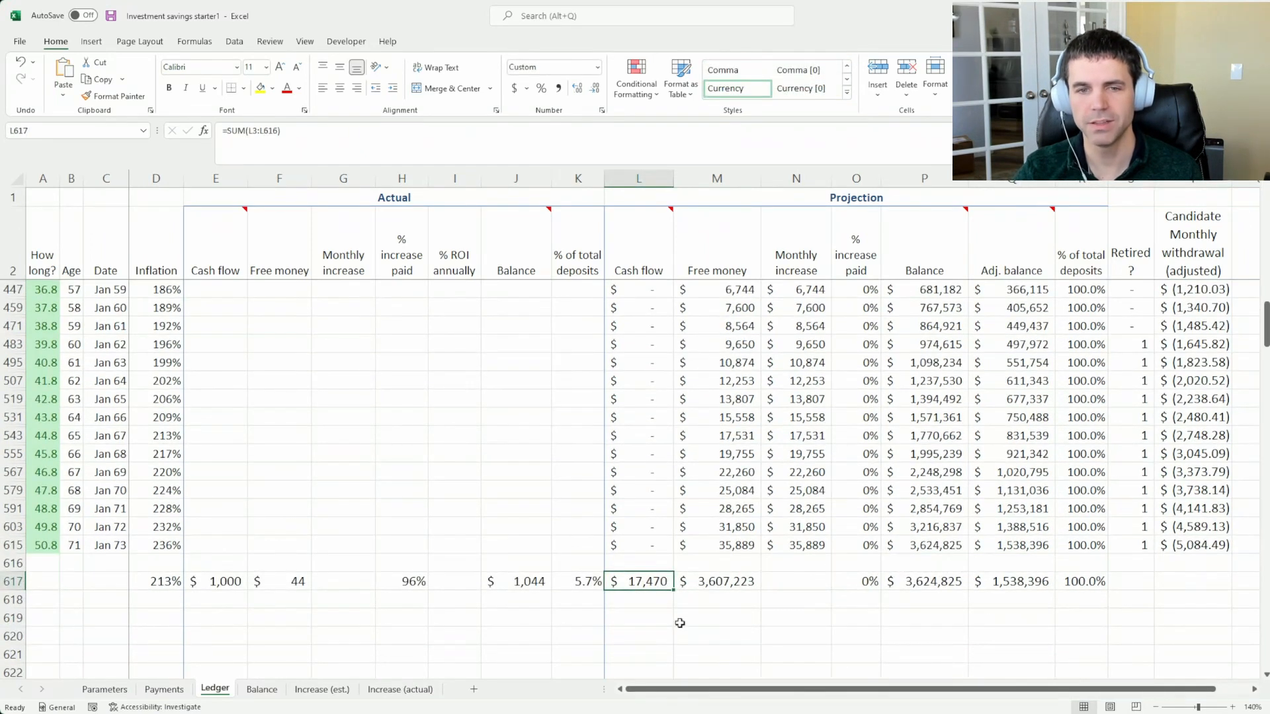
click(1208, 542)
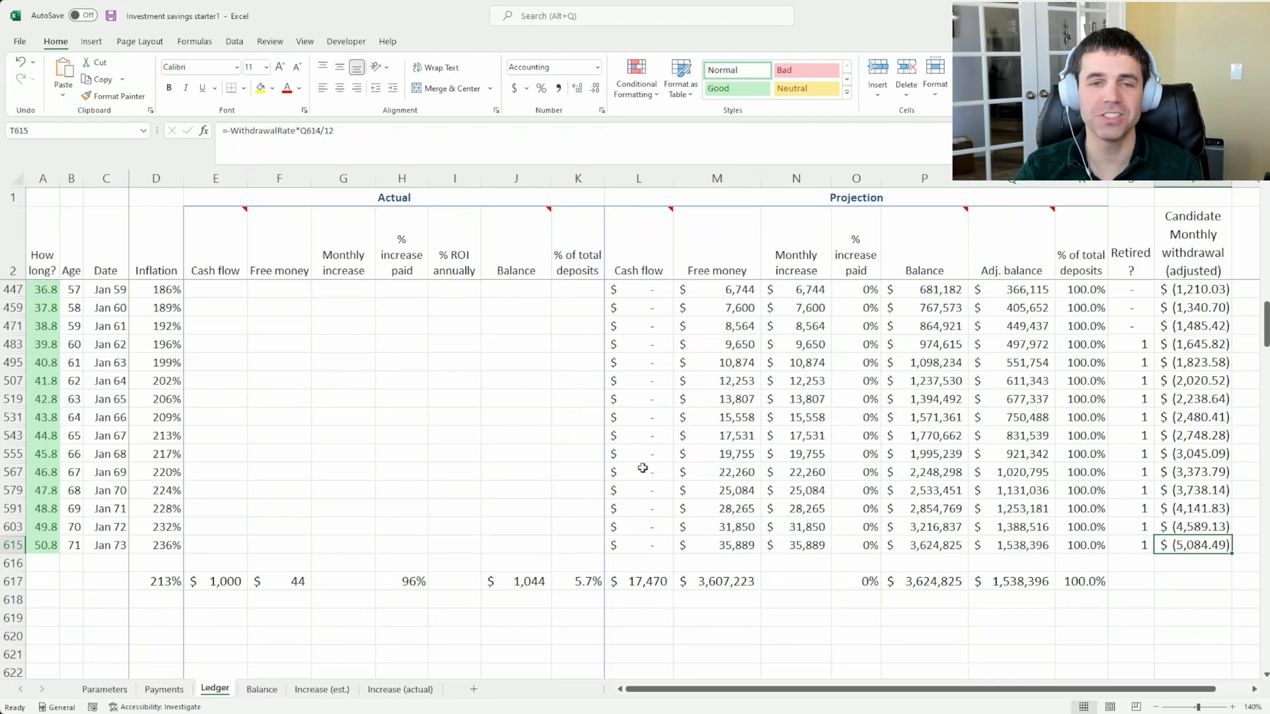
click(646, 585)
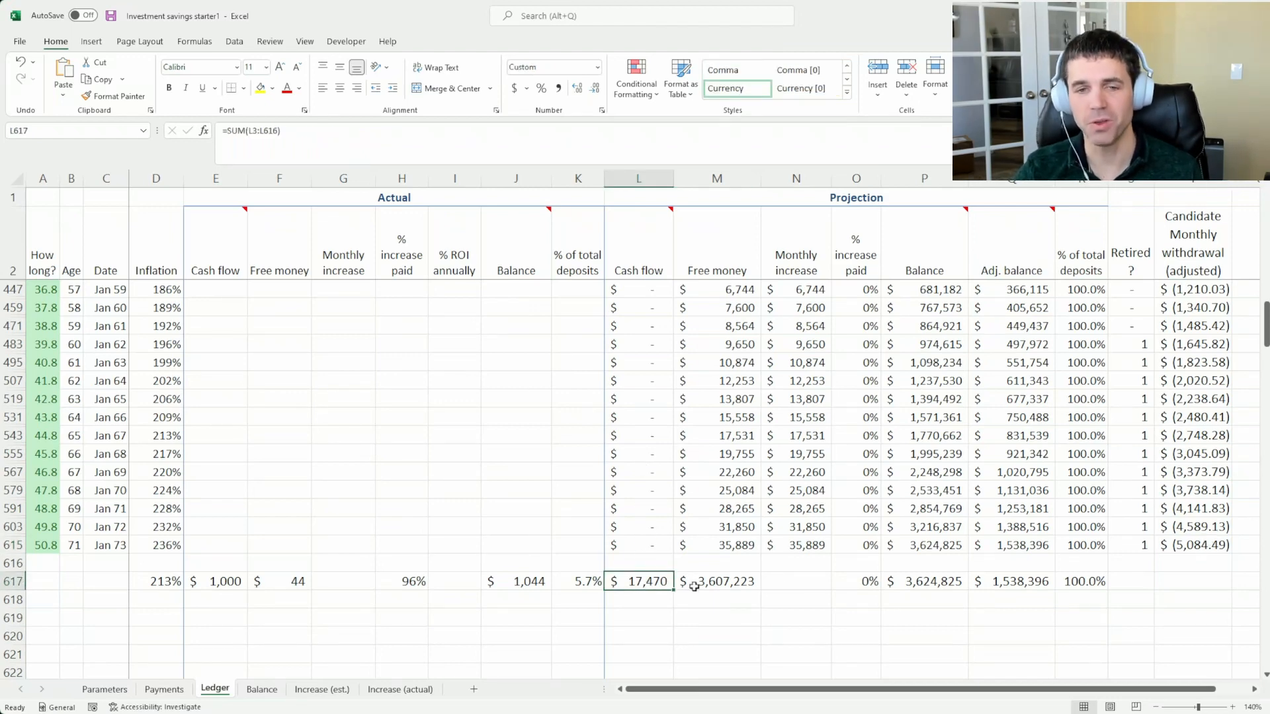
click(1217, 543)
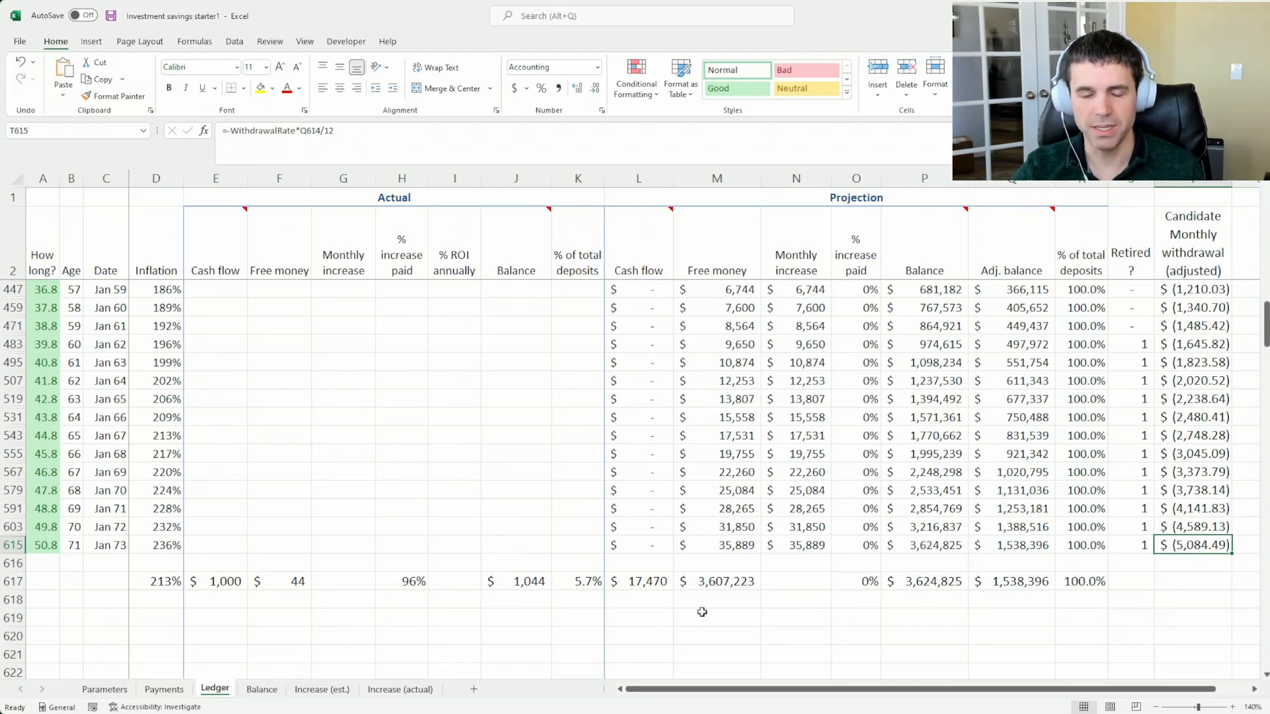
Switch to the Parameters sheet and inspect the APR and interest per month cells
click(104, 696)
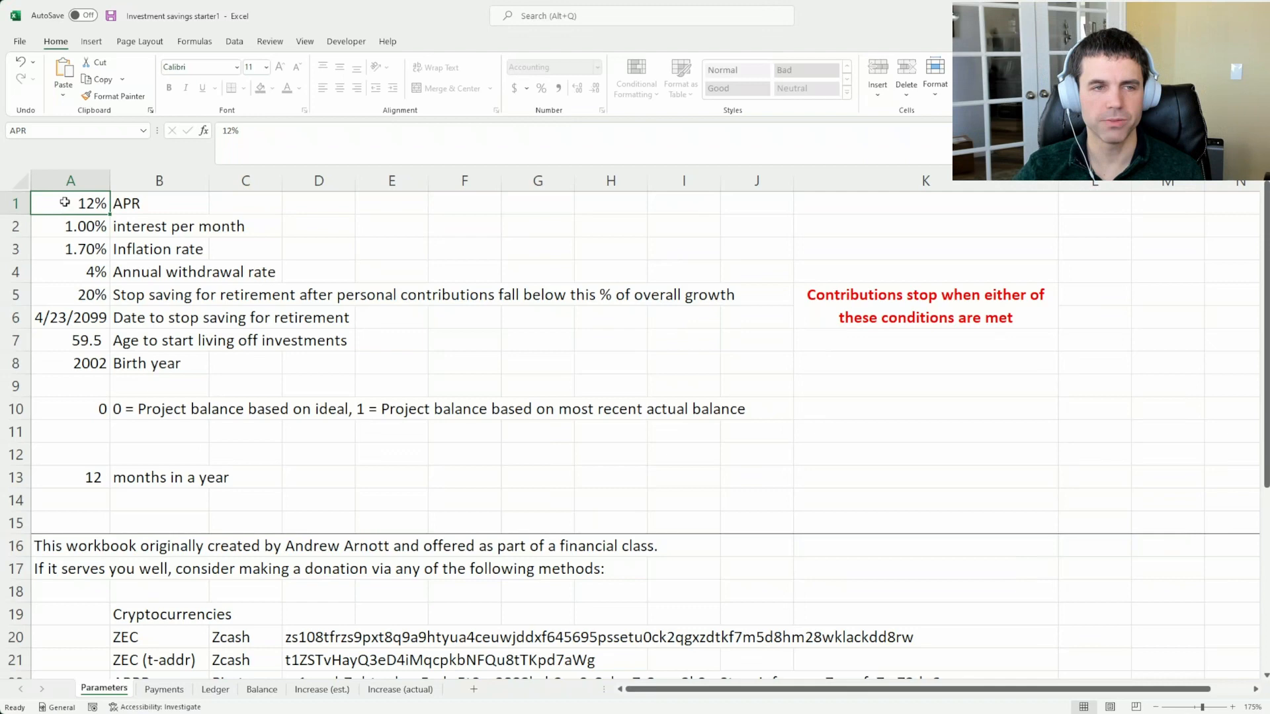
click(117, 204)
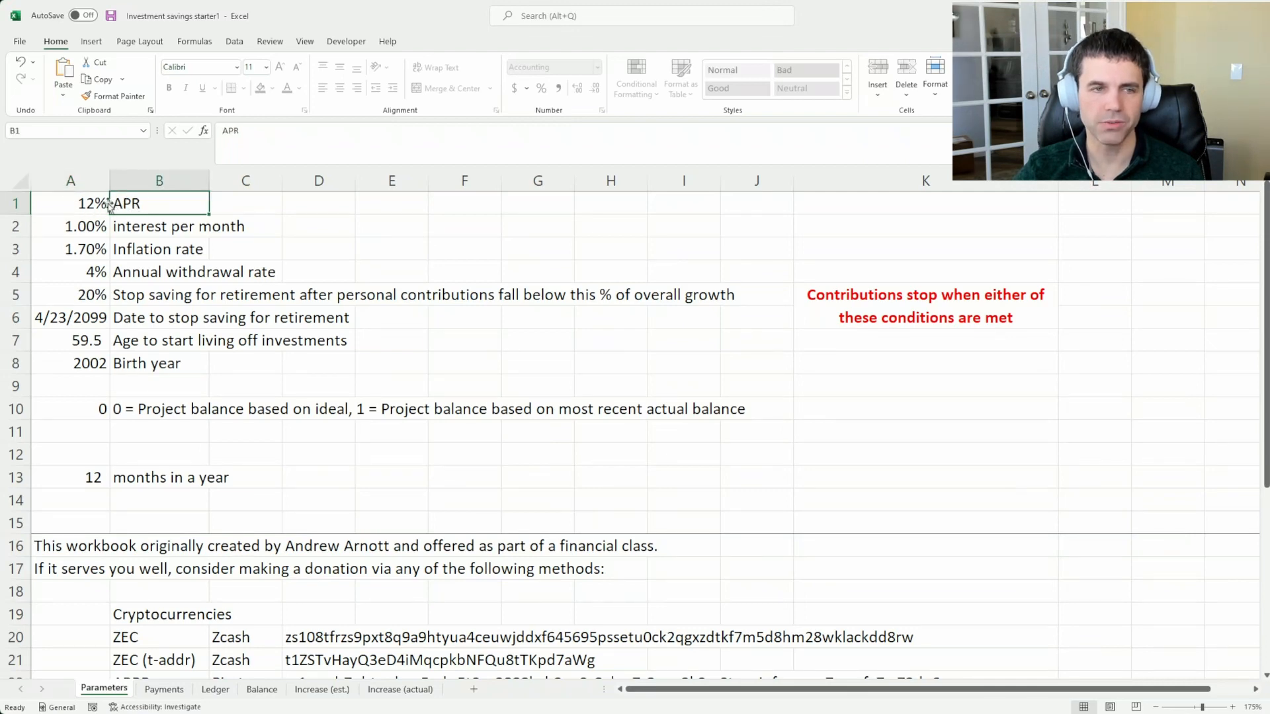
click(52, 203)
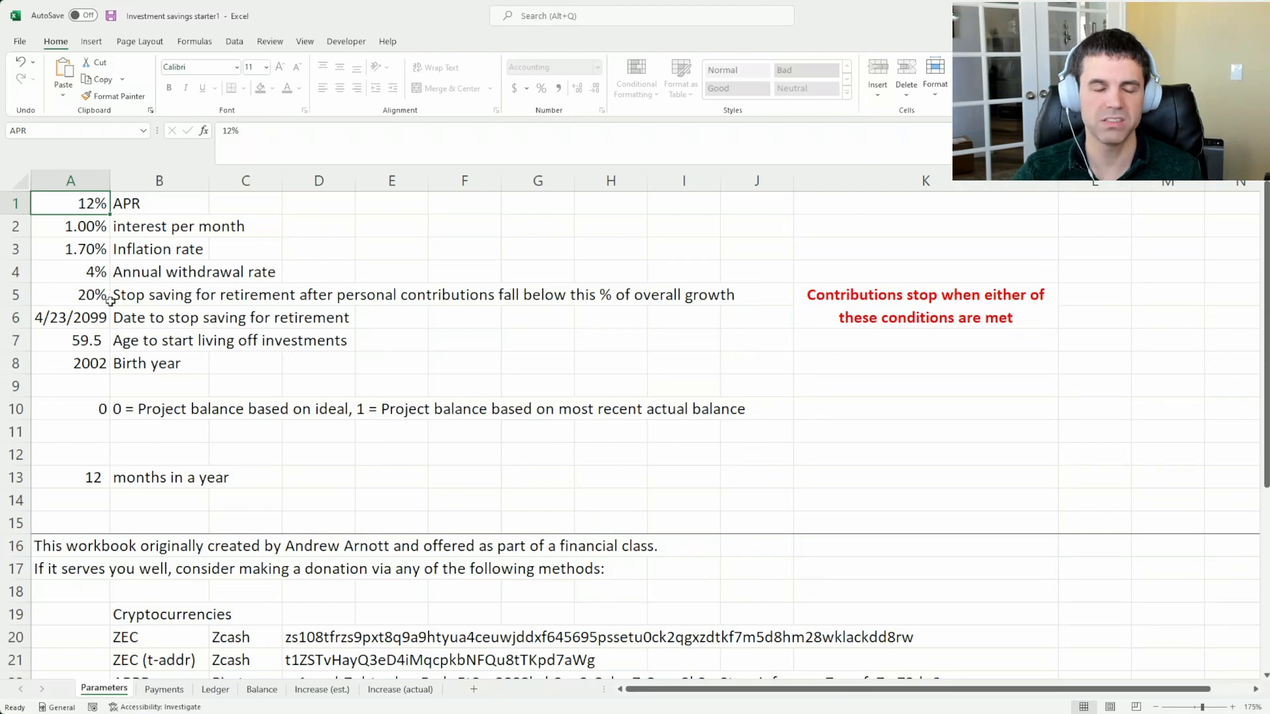
click(69, 231)
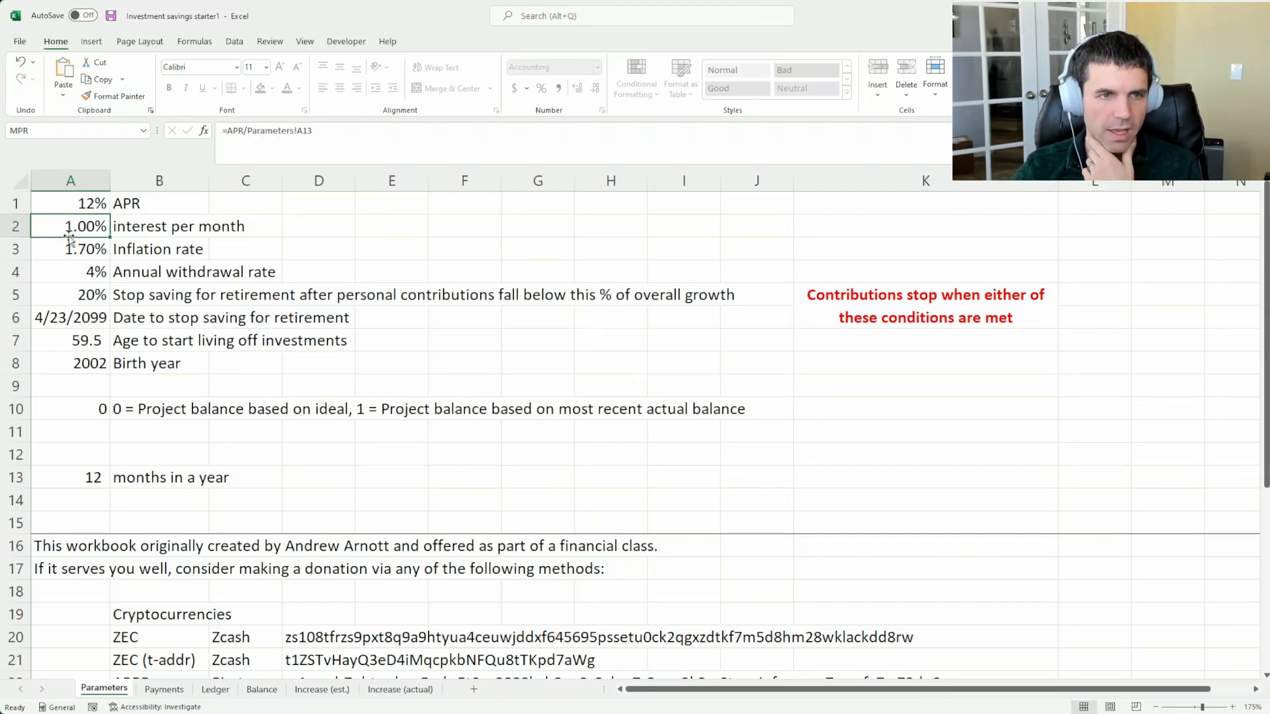
click(80, 203)
click(67, 225)
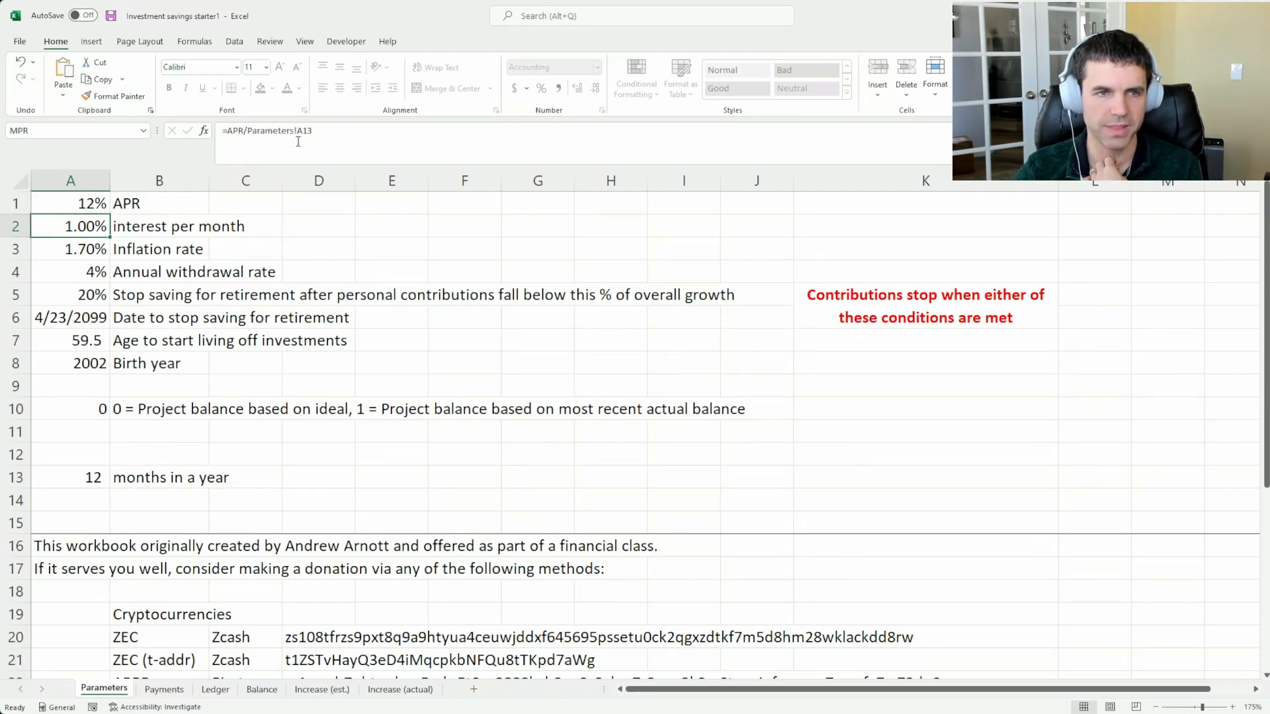
Examine the interest per month formula and its APR reference, leaving both cells unedited
drag(299, 139, 219, 146)
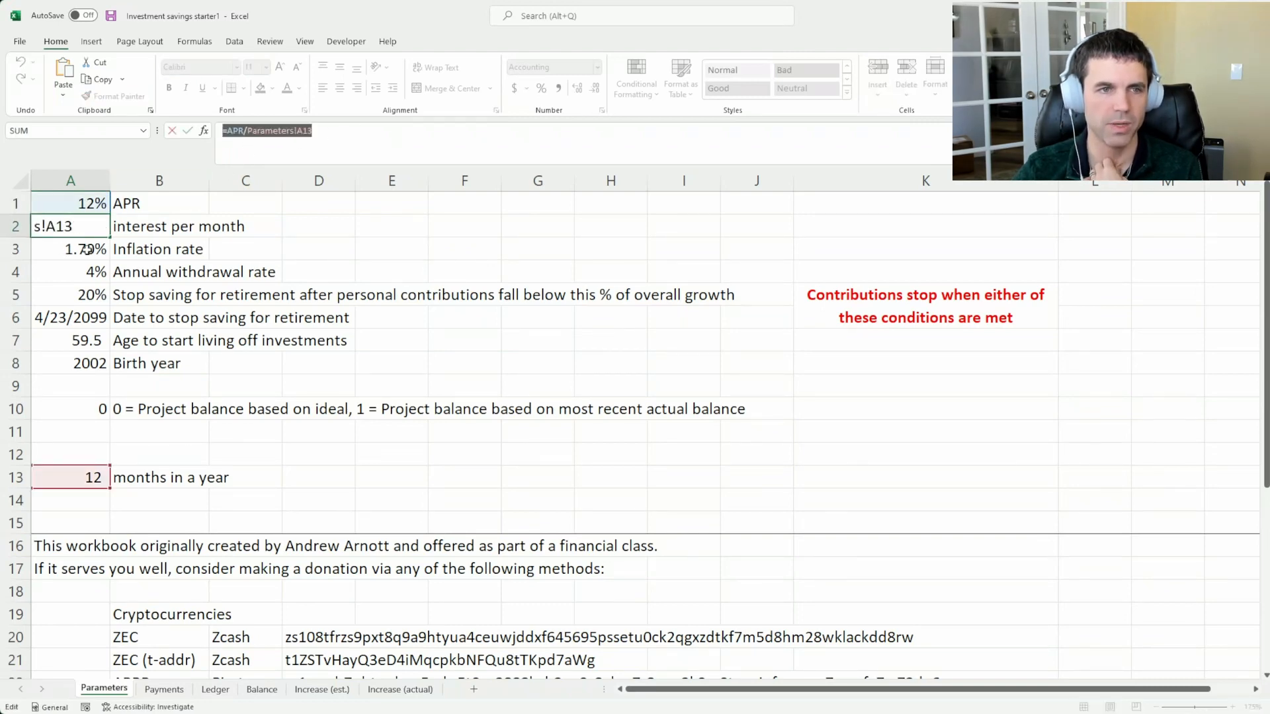
click(286, 140)
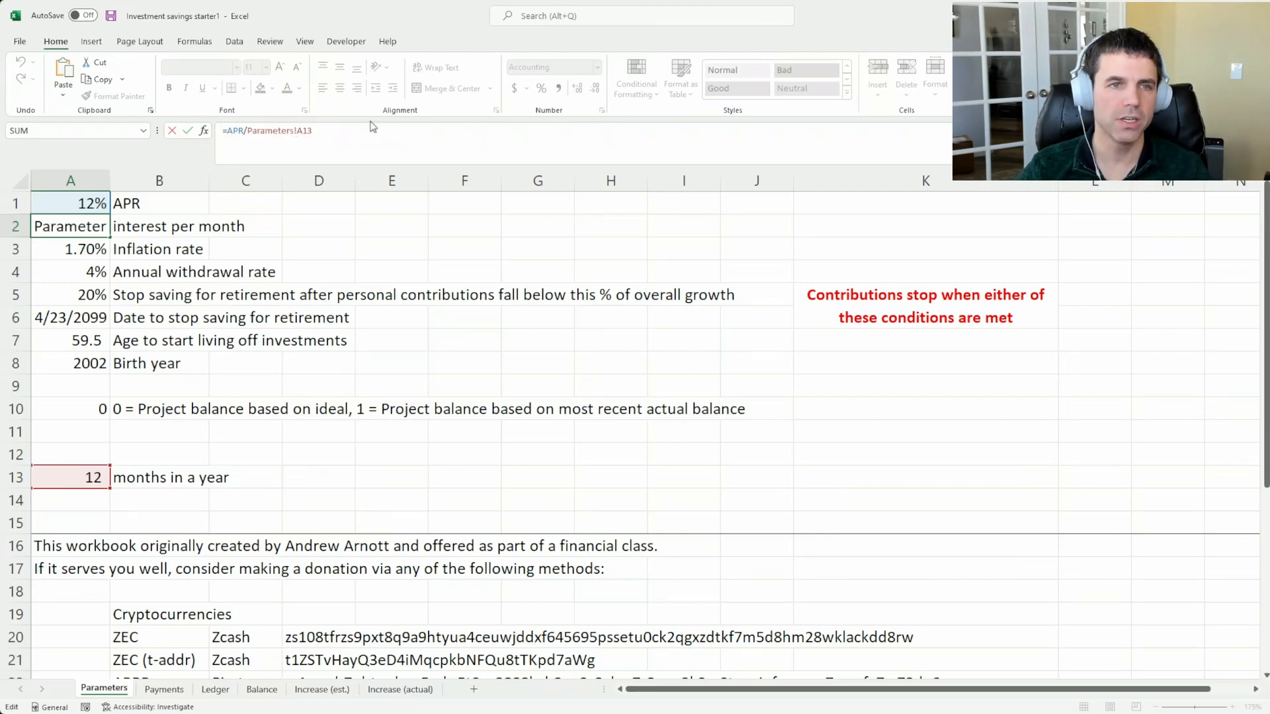
drag(373, 127, 219, 130)
key(Escape)
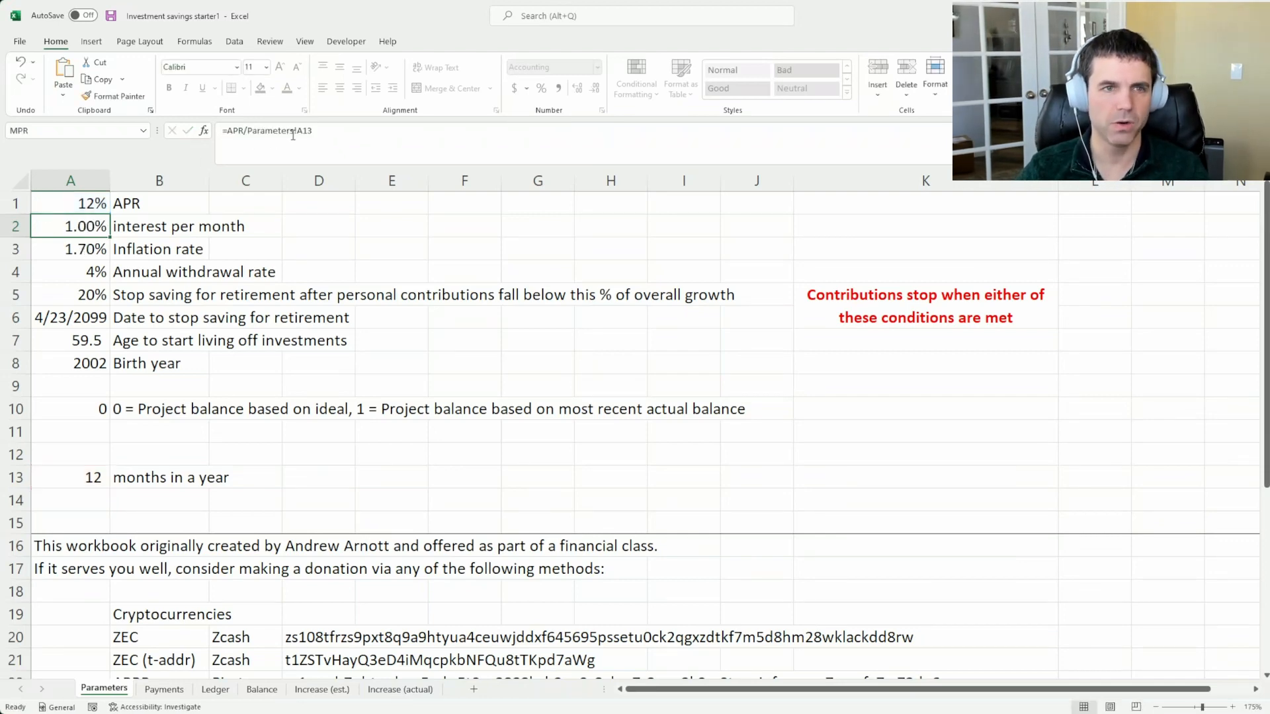
click(72, 204)
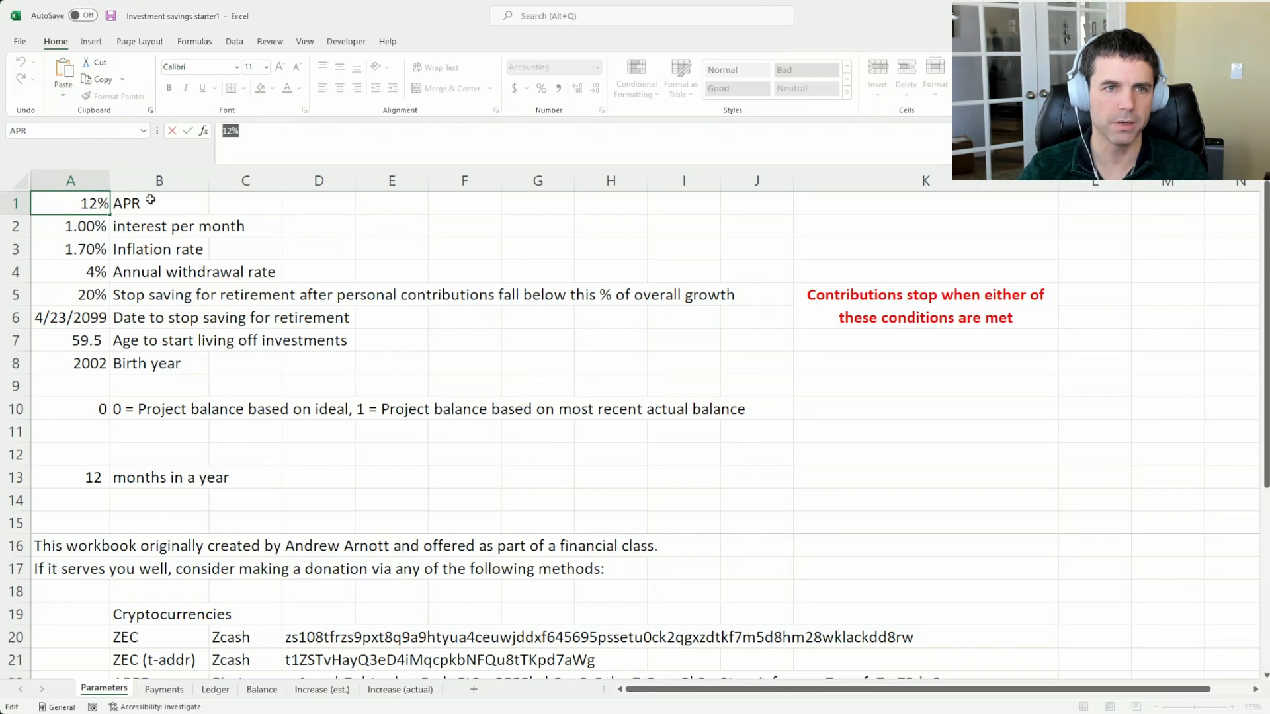
click(86, 225)
drag(350, 130, 223, 131)
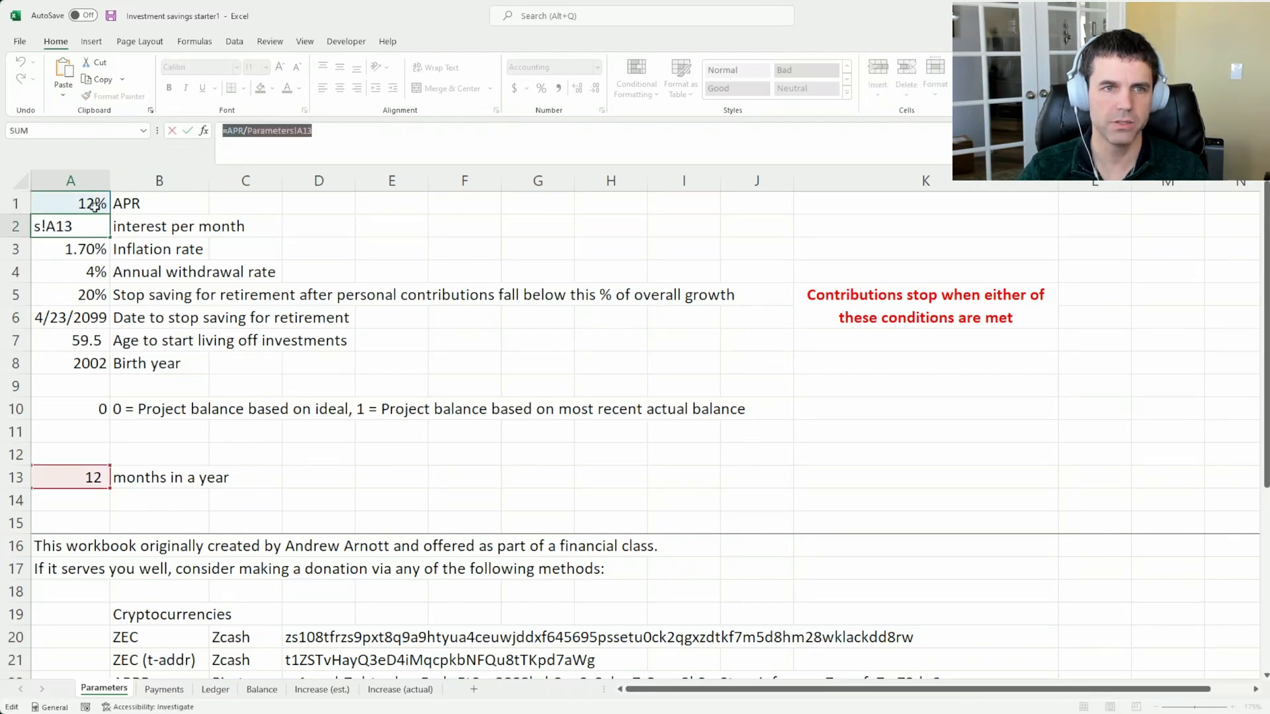
key(Escape)
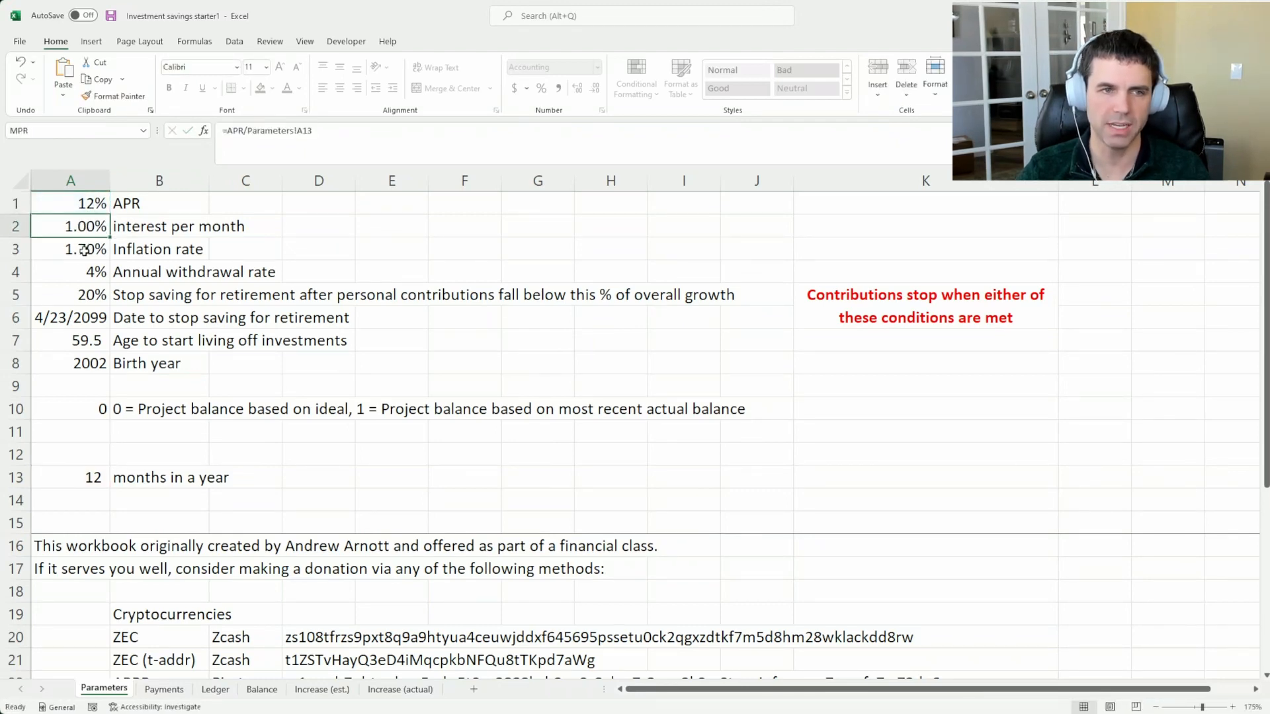
Inspect the inflation rate cell, then compare the annual withdrawal rate with the APR
click(65, 252)
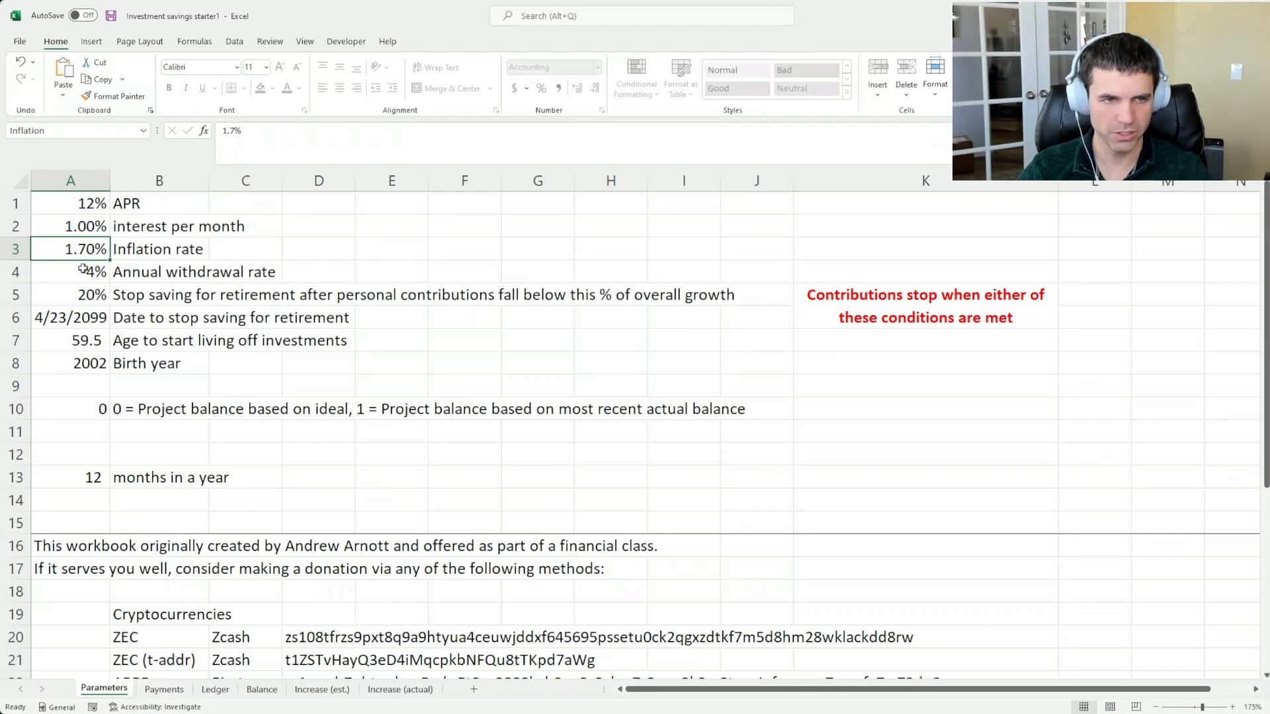
click(64, 277)
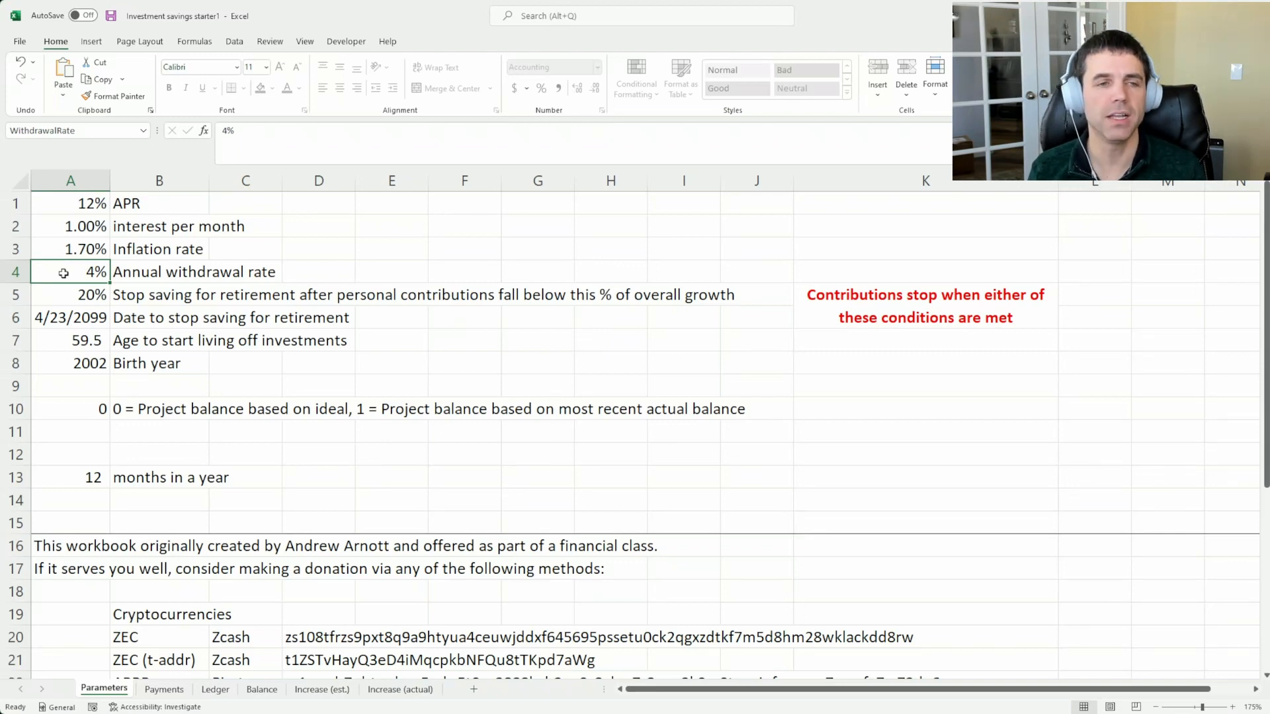
click(59, 207)
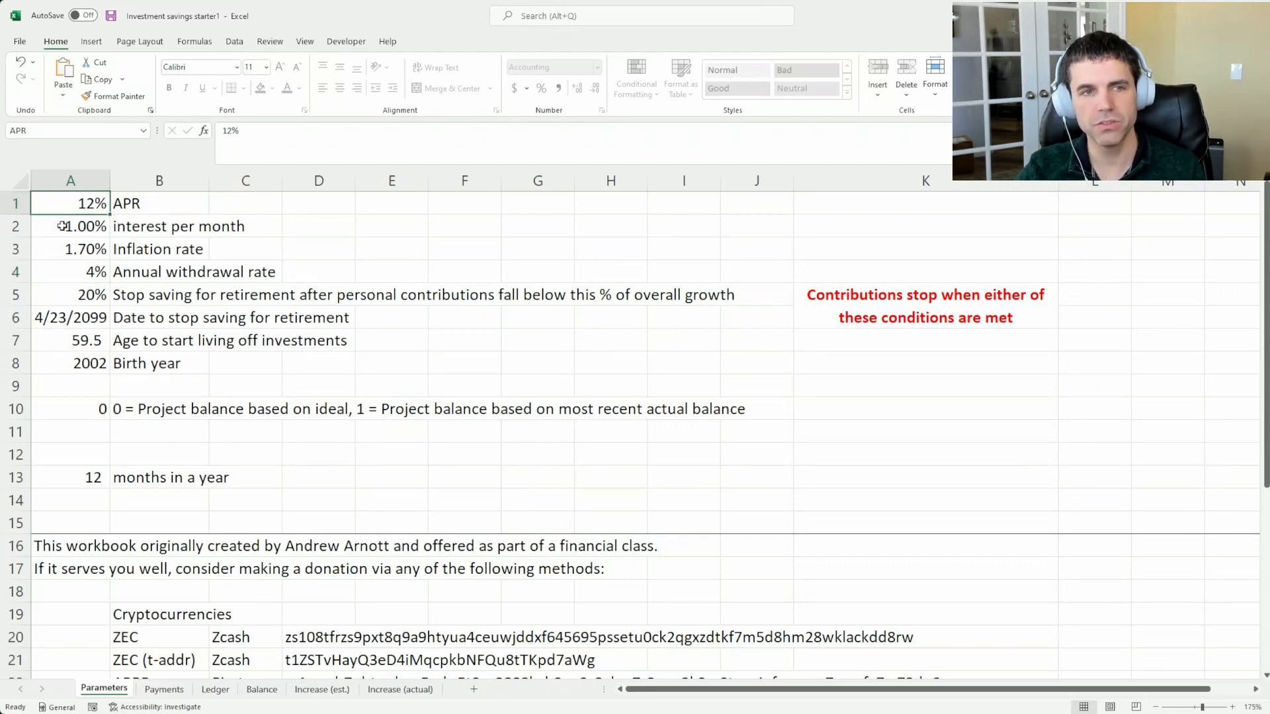
click(82, 272)
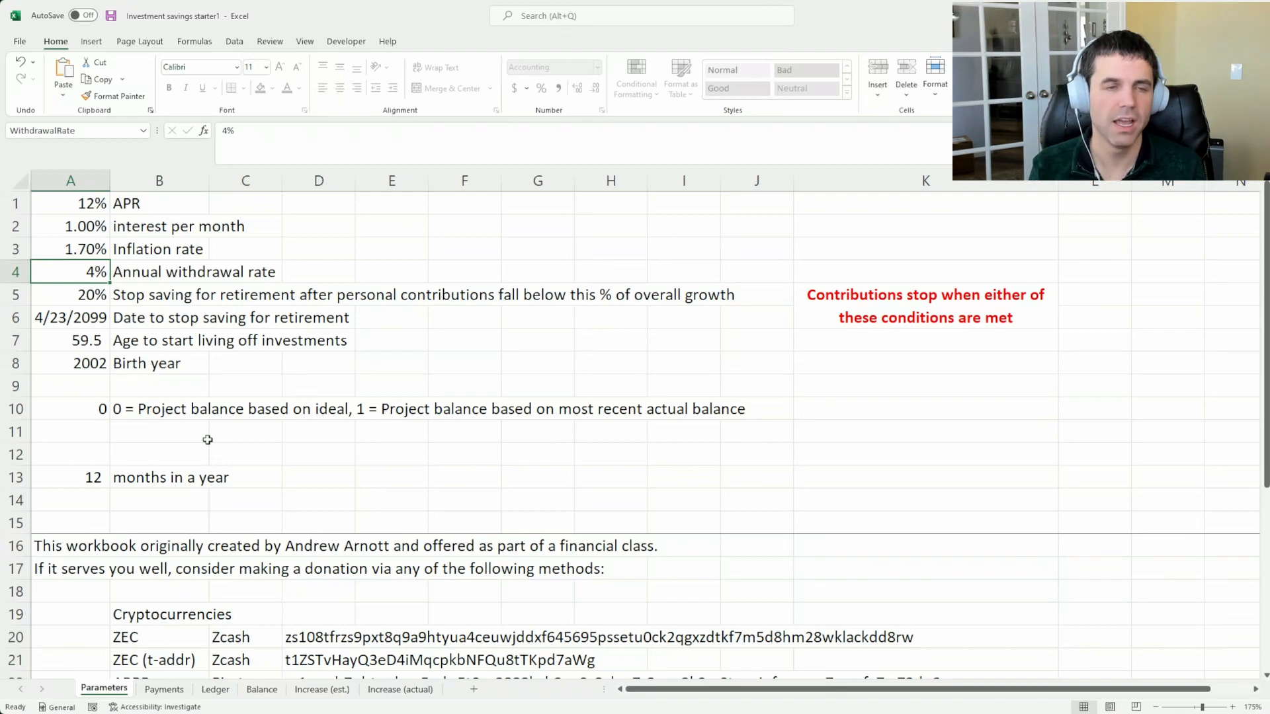
Return to the Ledger and check the candidate monthly withdrawals from January 2064 back to January 2062
click(215, 689)
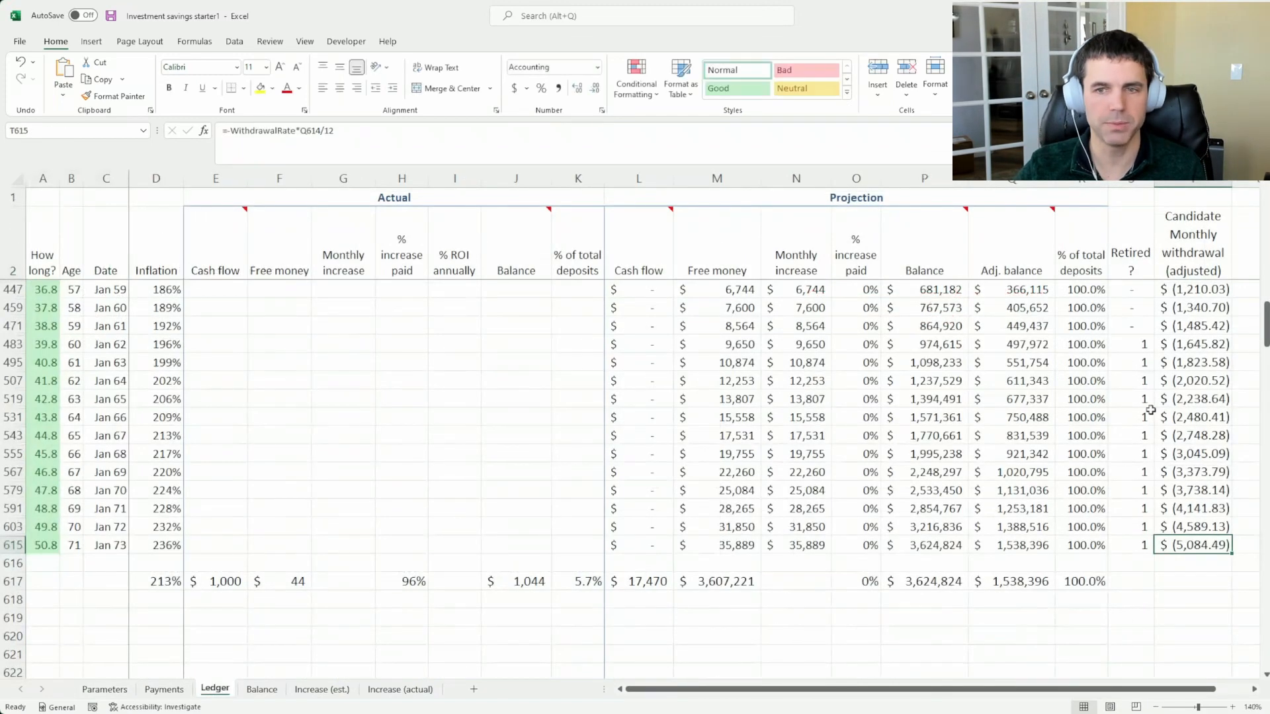
click(1173, 382)
click(1176, 361)
click(1178, 345)
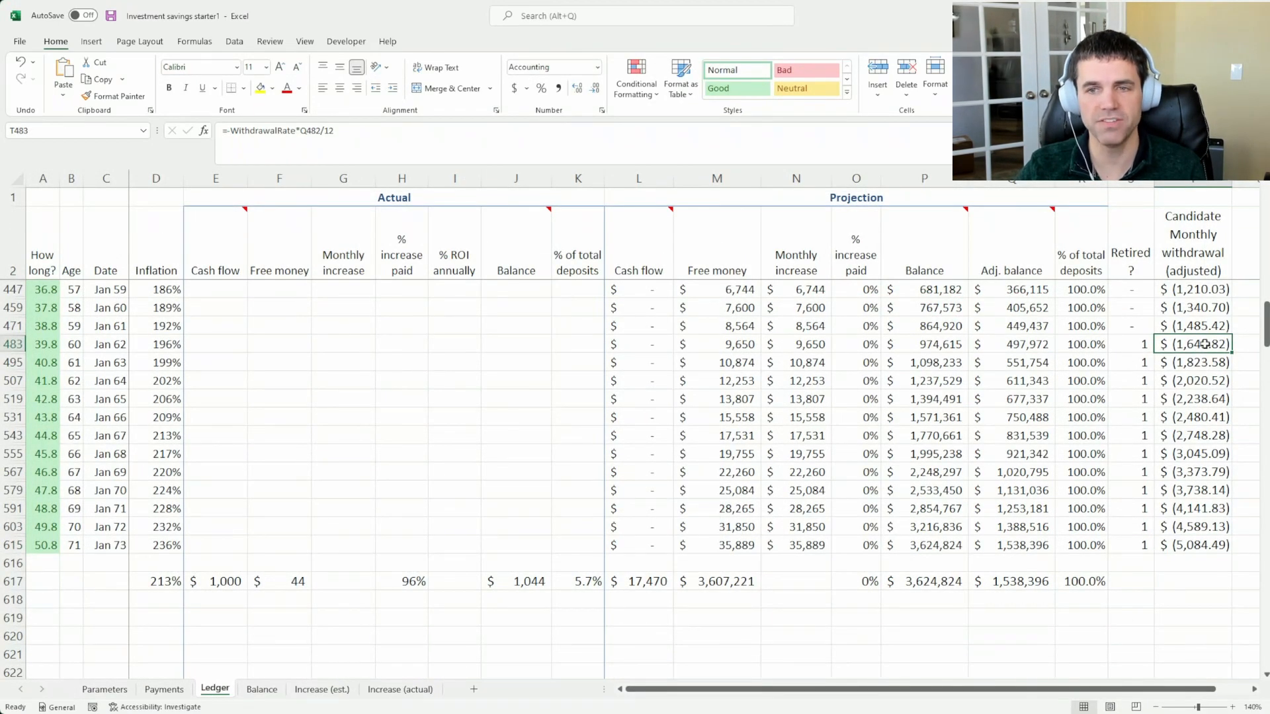
Compare the January 2062 projected Balance and Adj. balance with that row's candidate monthly withdrawal
click(945, 362)
click(946, 344)
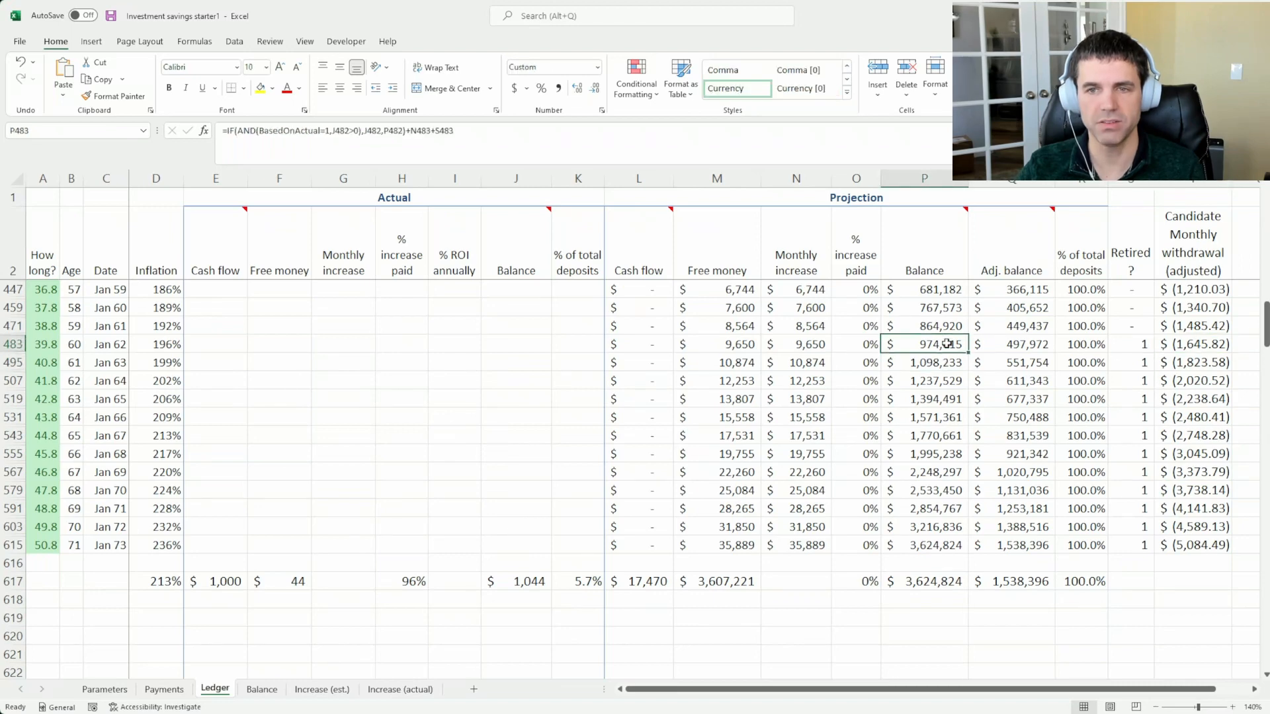
click(995, 342)
click(1222, 262)
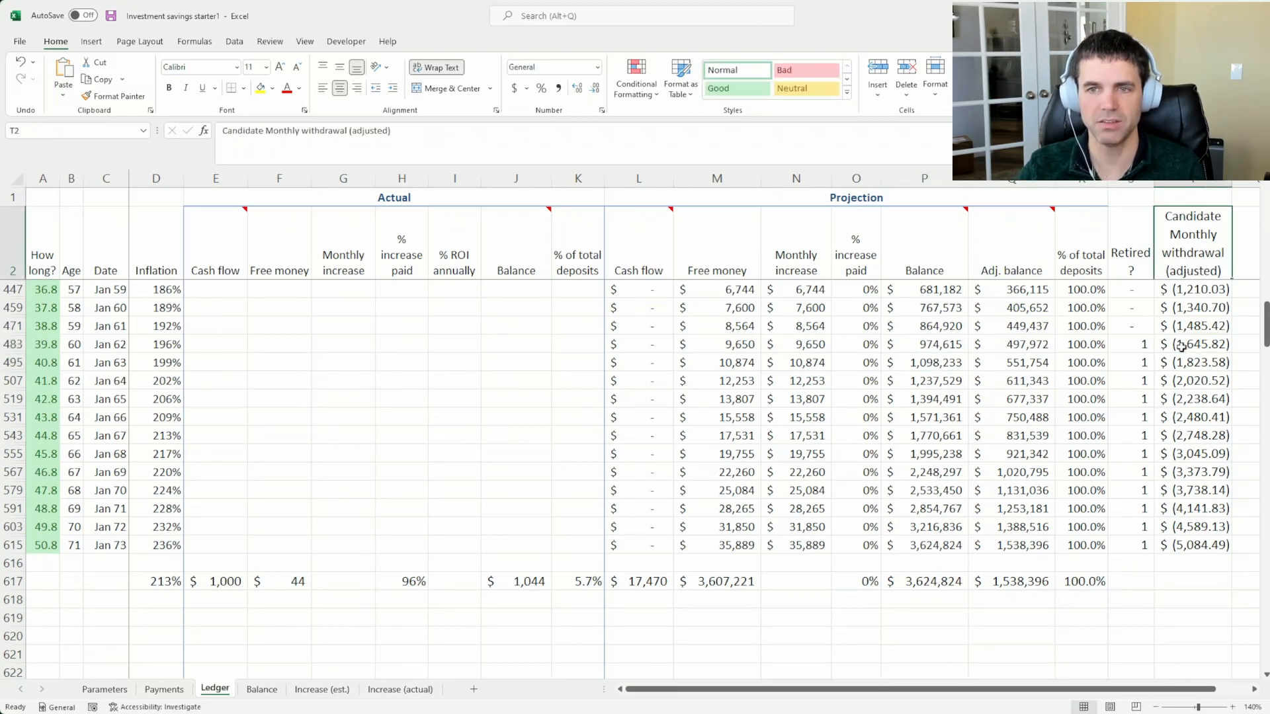
click(1012, 343)
click(1172, 344)
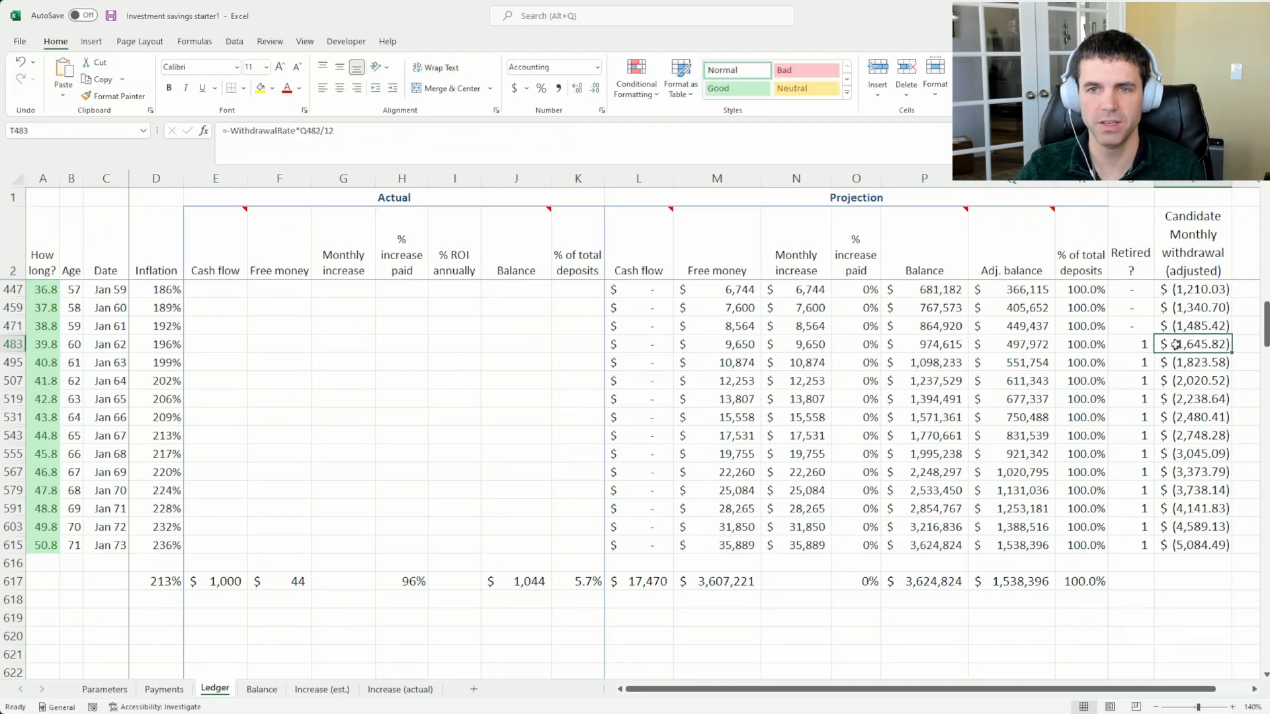
Inspect the January 2064 Adj. balance and the candidate withdrawals for January 2064 and 2066, ending at January 2062
click(1035, 381)
click(1161, 389)
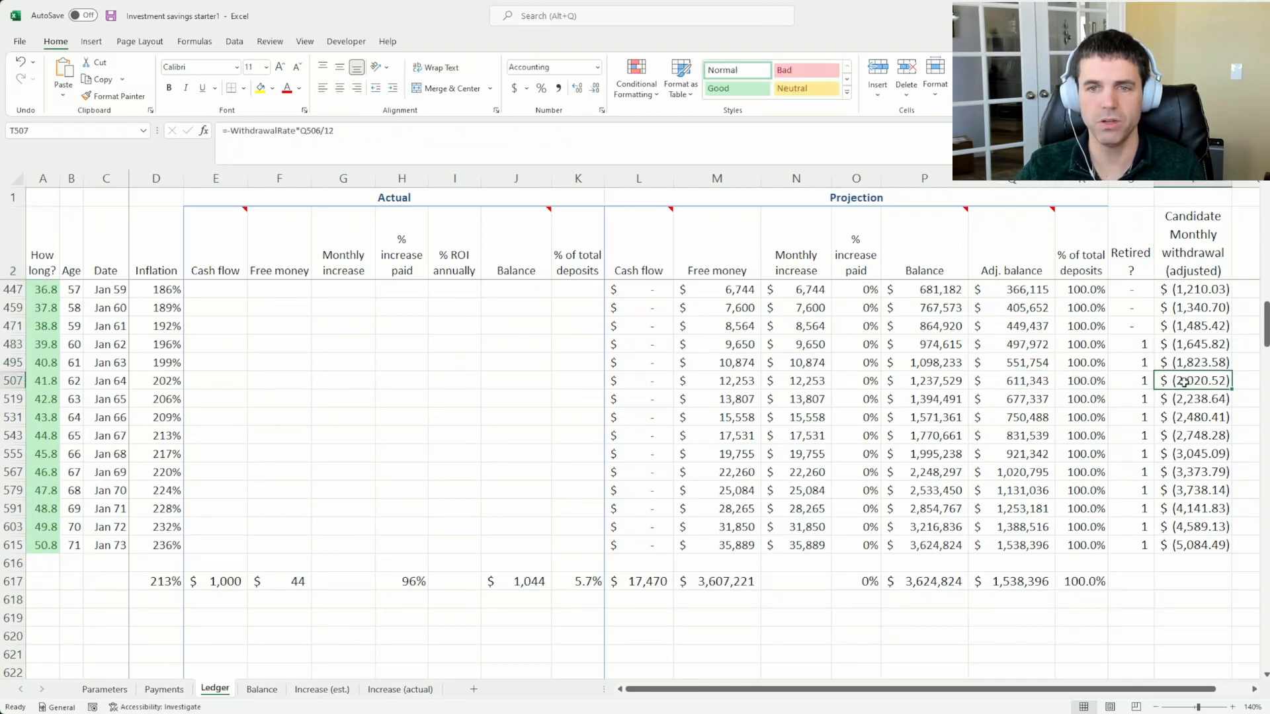
click(1164, 419)
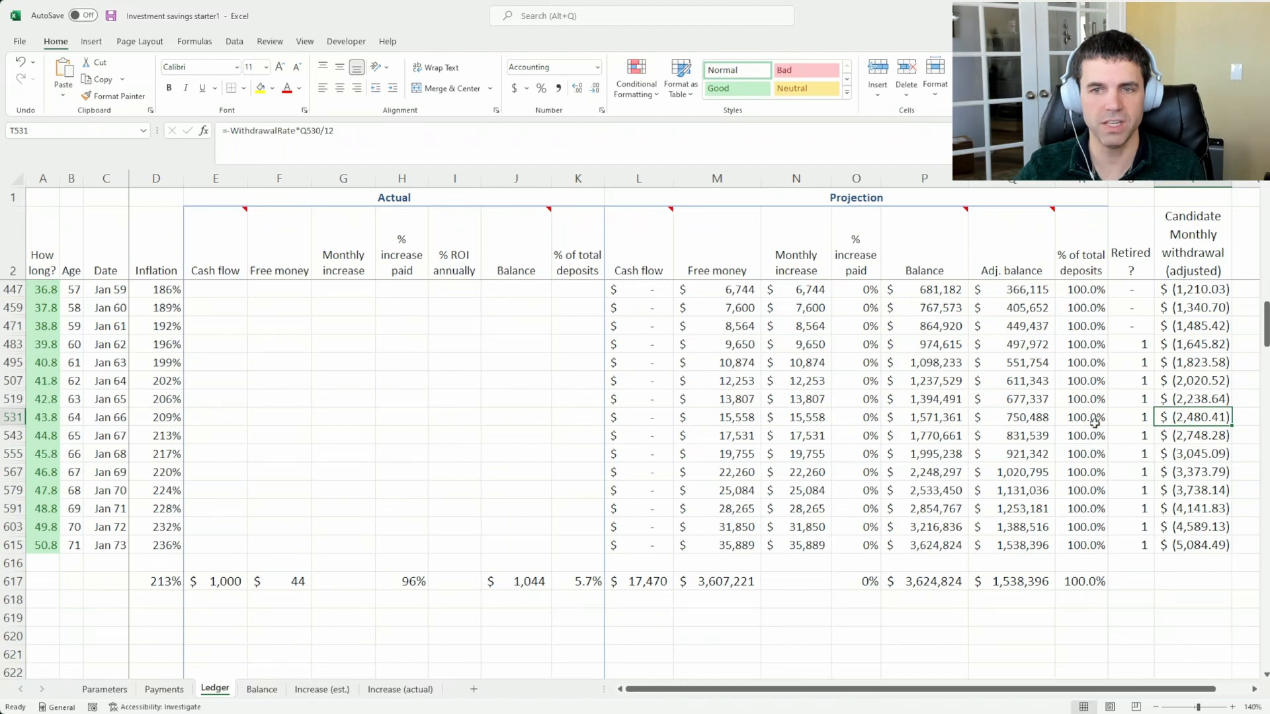
click(1210, 347)
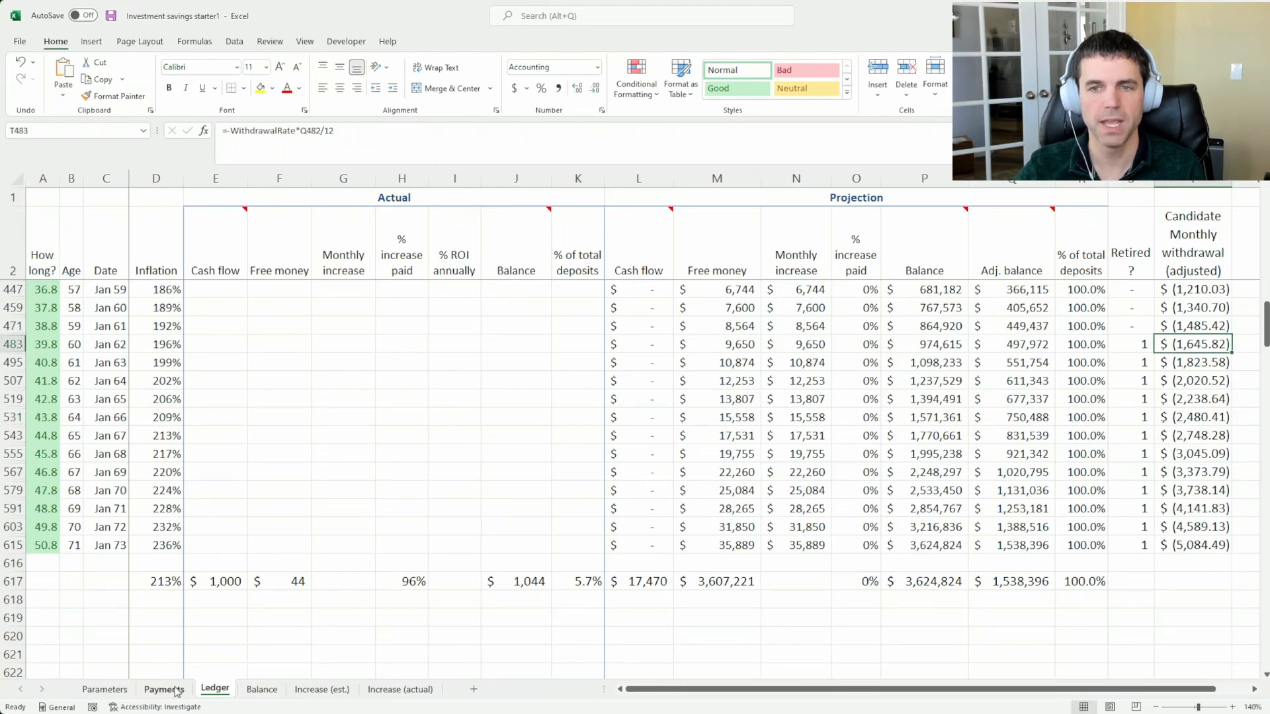
Go back to the Parameters sheet and compare the APR with the annual withdrawal rate
click(104, 689)
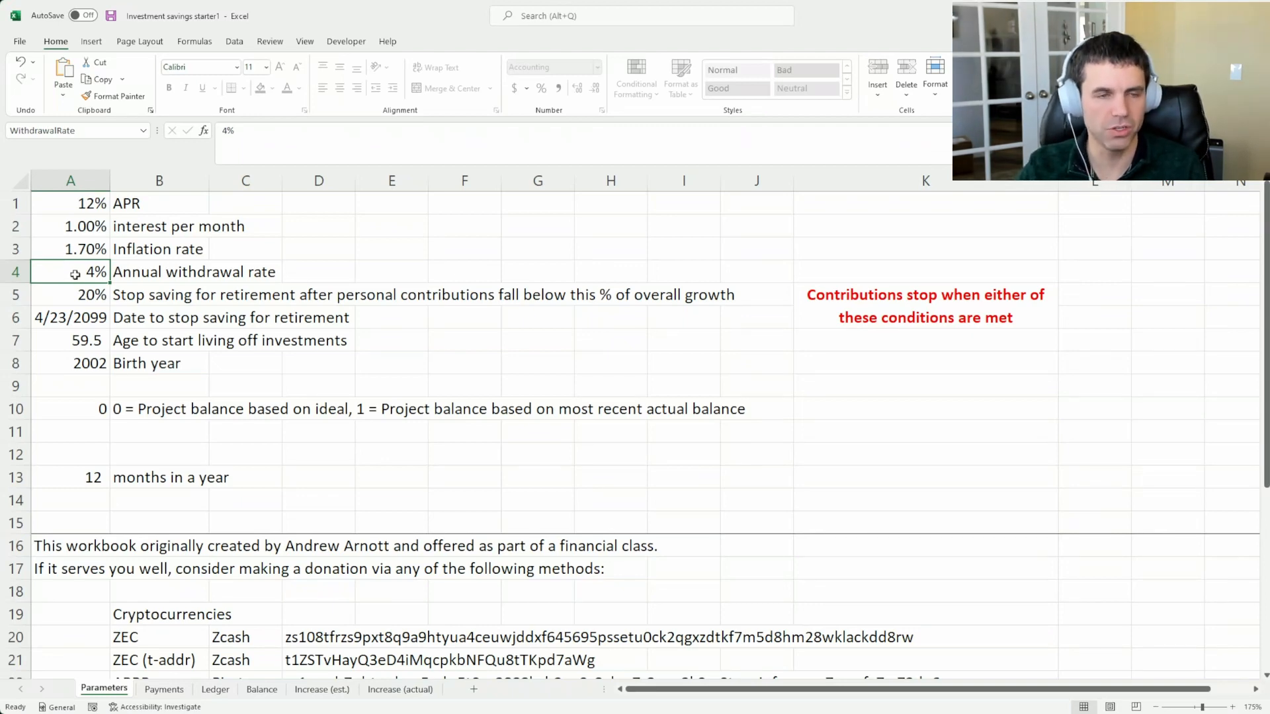
click(62, 206)
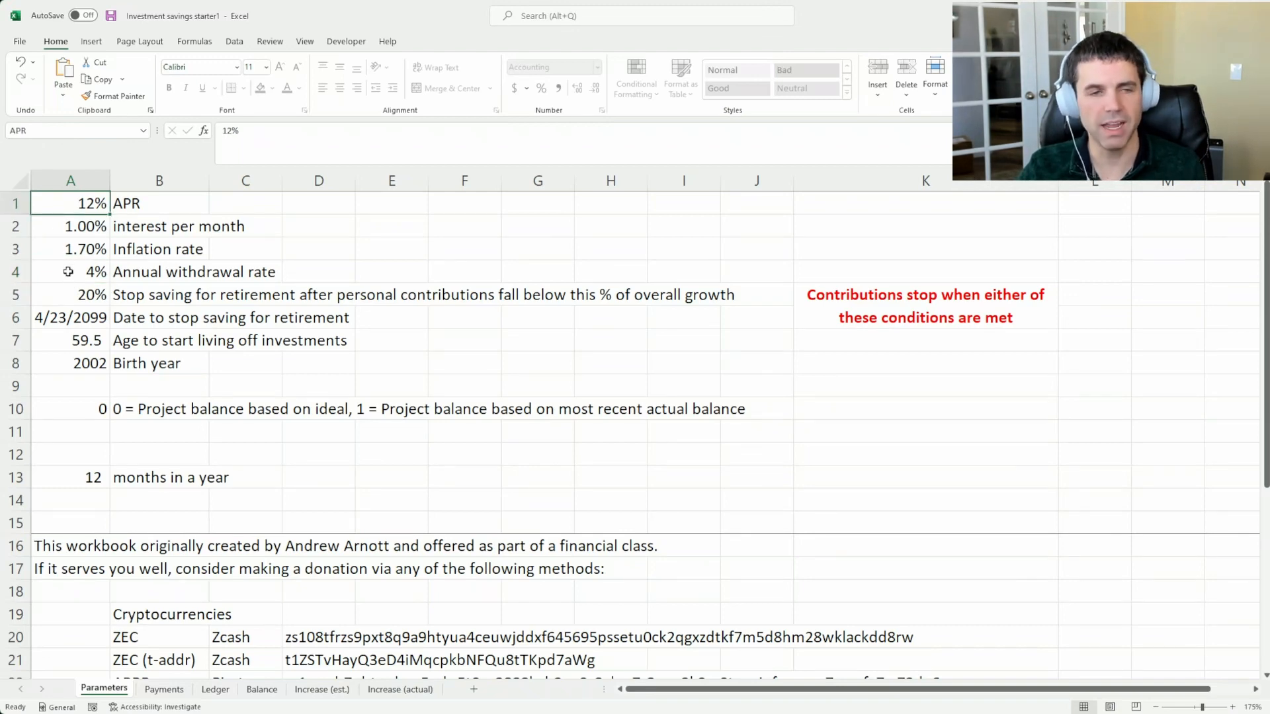
click(68, 272)
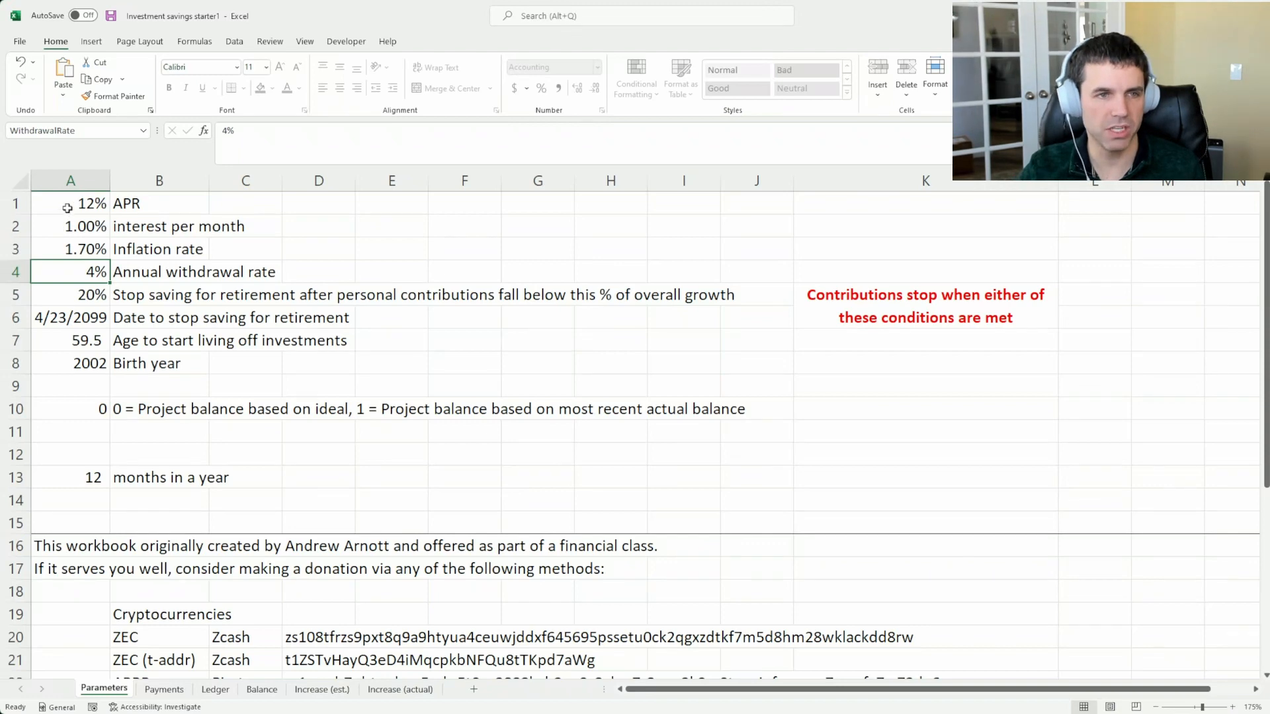
Compare the APR with the annual withdrawal rate on the Parameters sheet once more, ending on the withdrawal rate
click(67, 208)
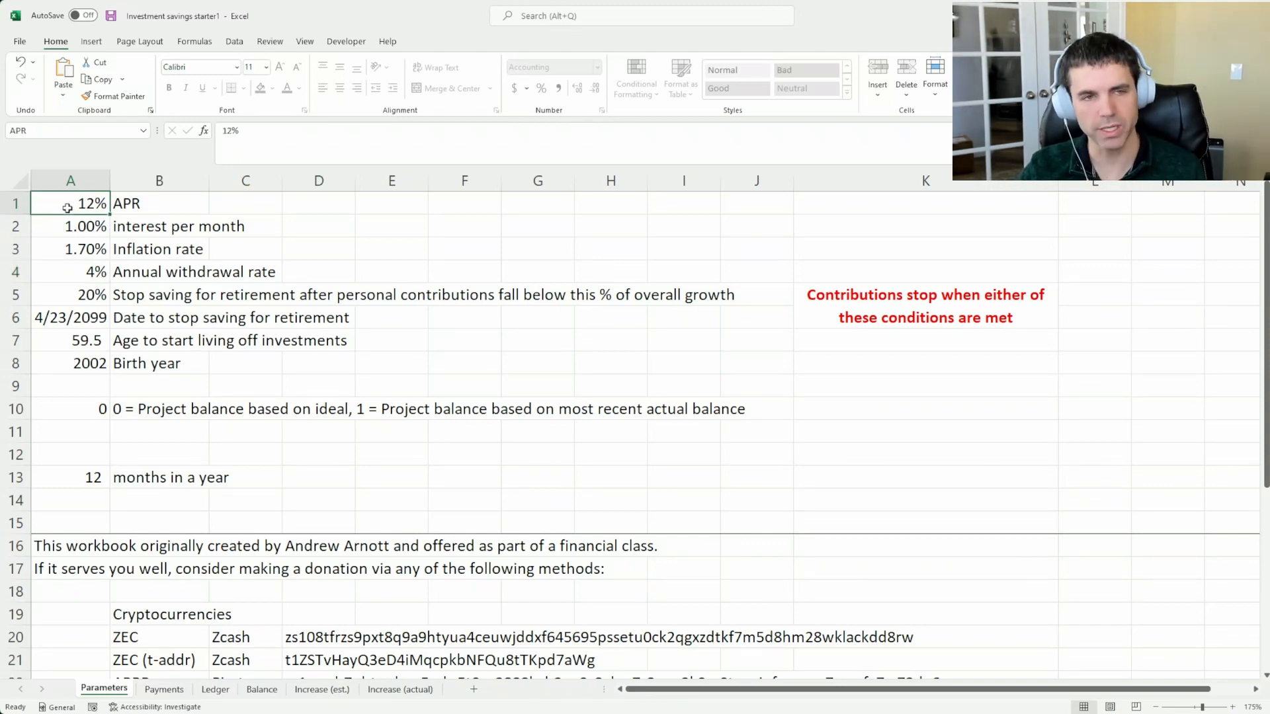
click(85, 291)
click(87, 274)
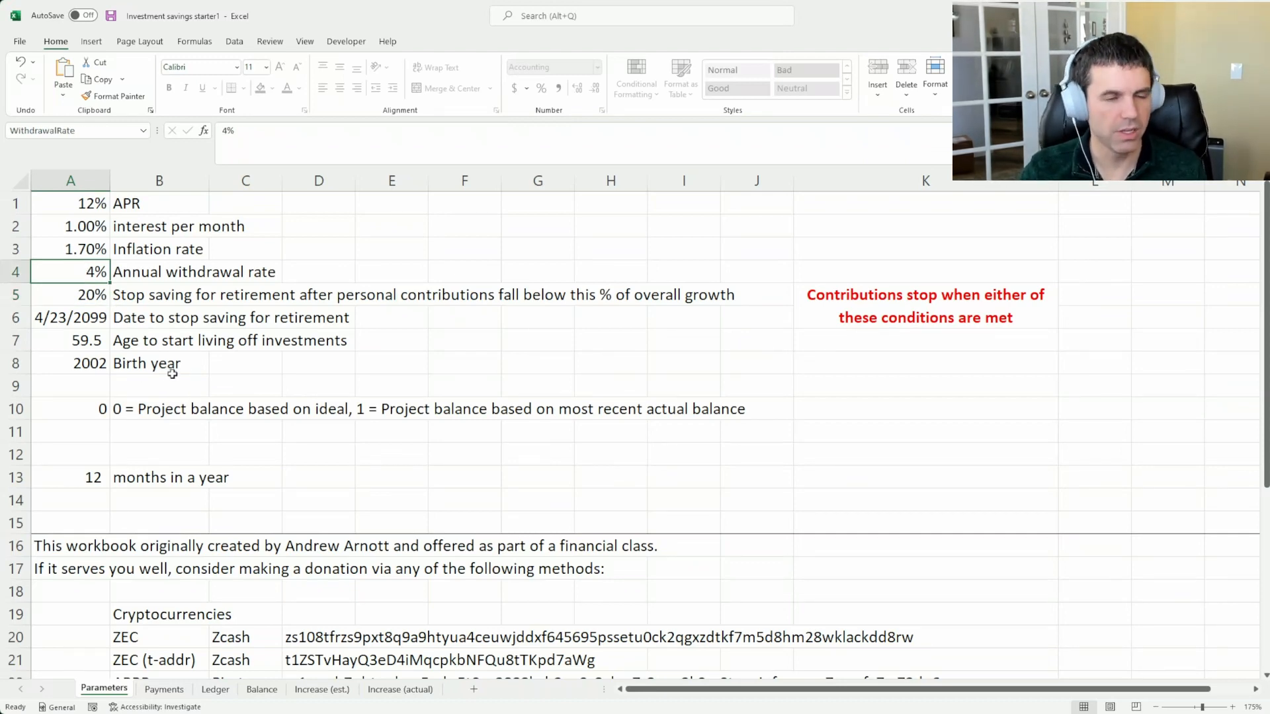
click(68, 278)
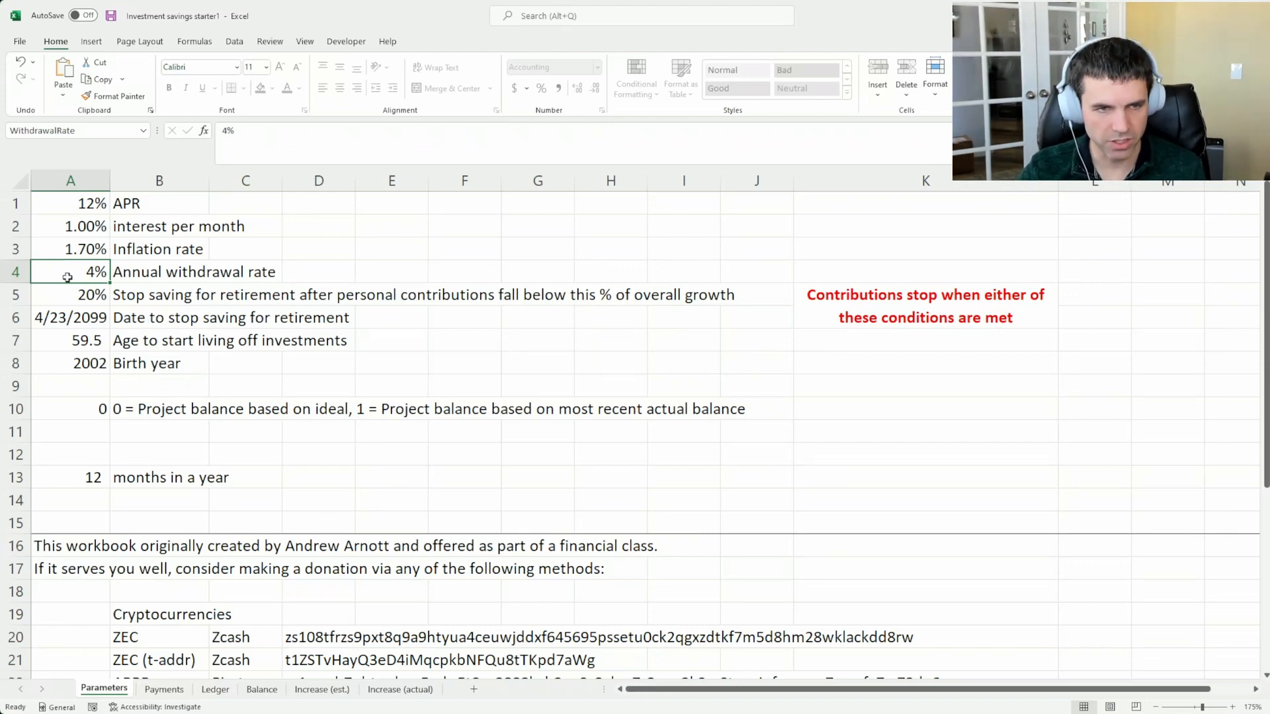
click(66, 294)
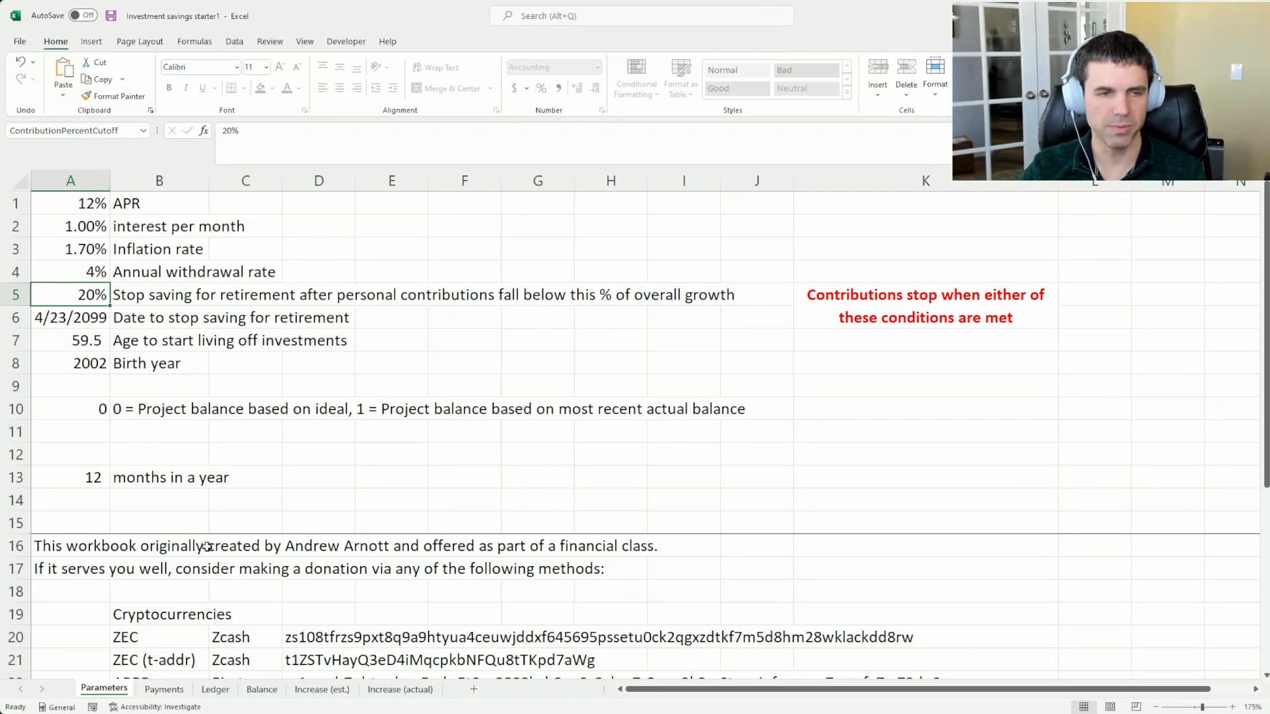
text(33)
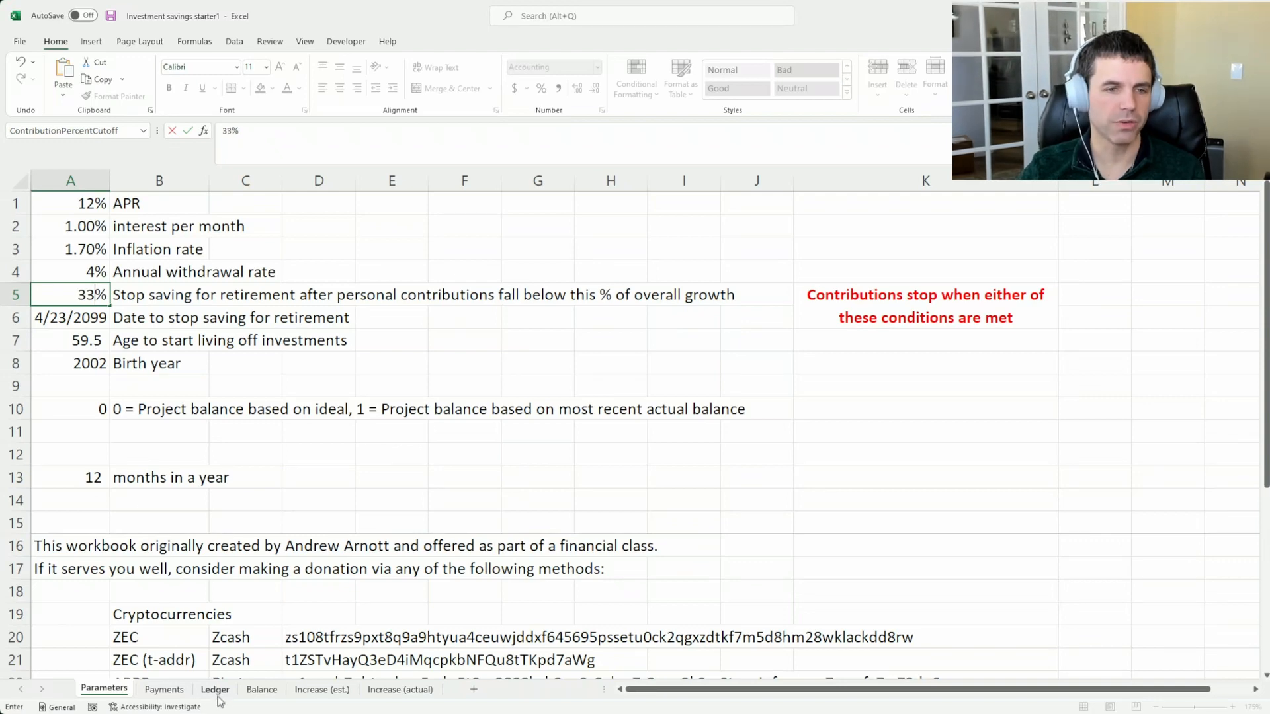
key(Escape)
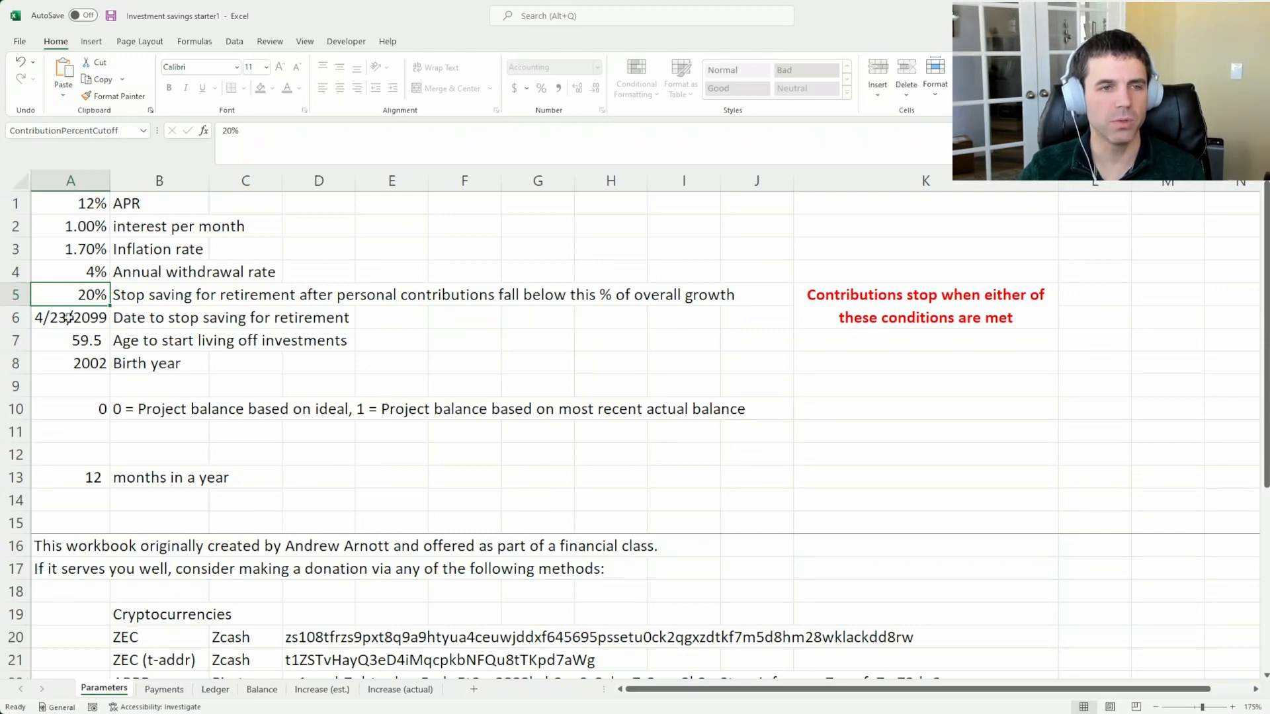
On the Payments sheet, set the stop date of the $50 monthly savings deposit to 1/1/2080
click(162, 689)
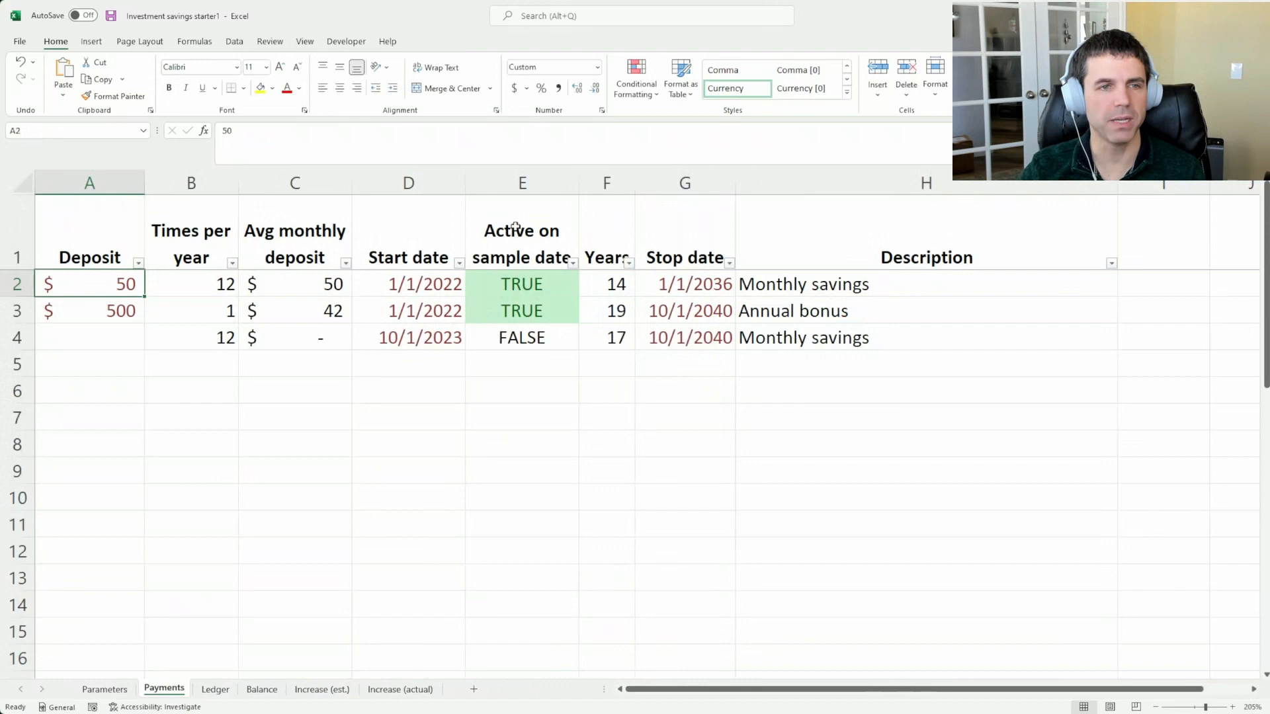
click(619, 303)
click(612, 281)
click(647, 287)
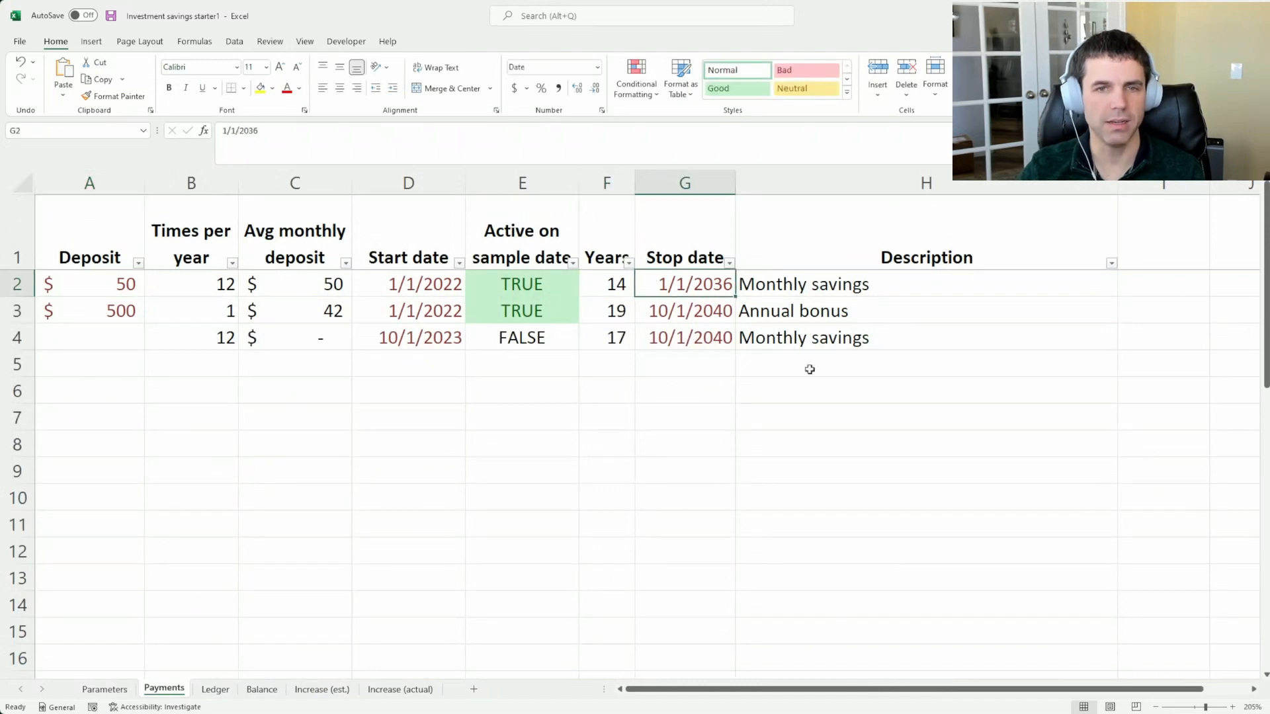
text(1/1/2080)
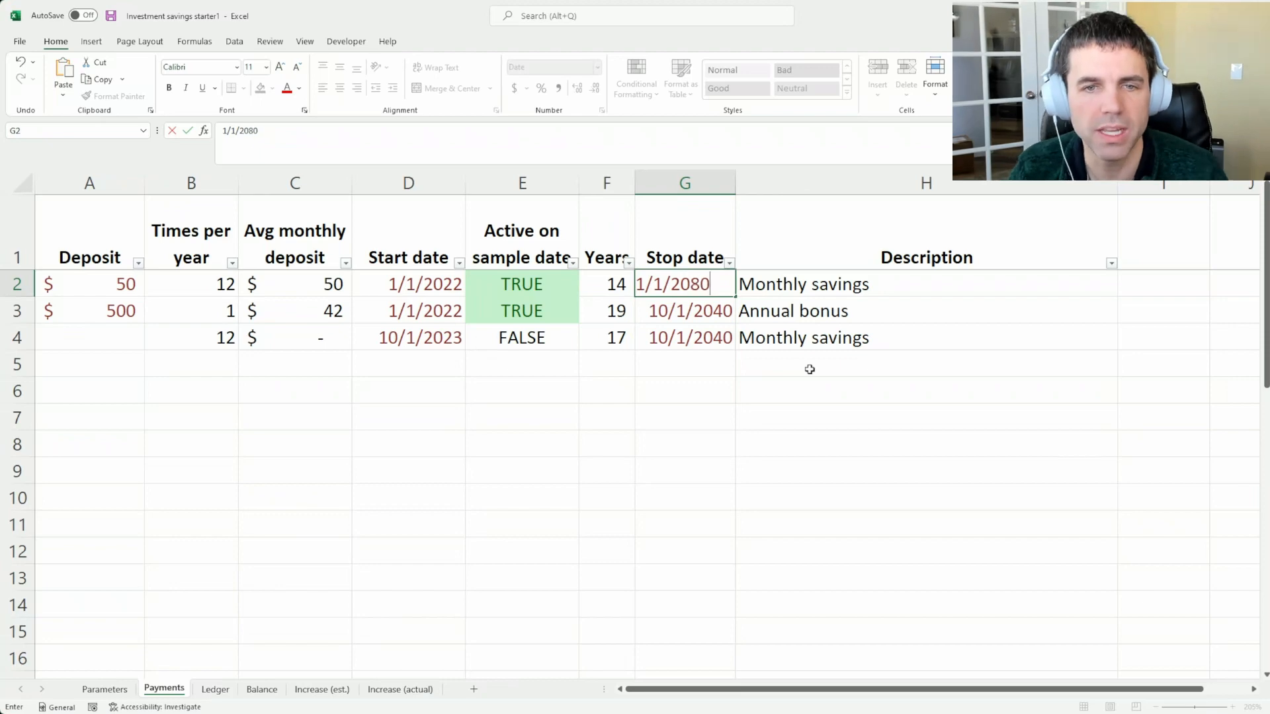
key(Return)
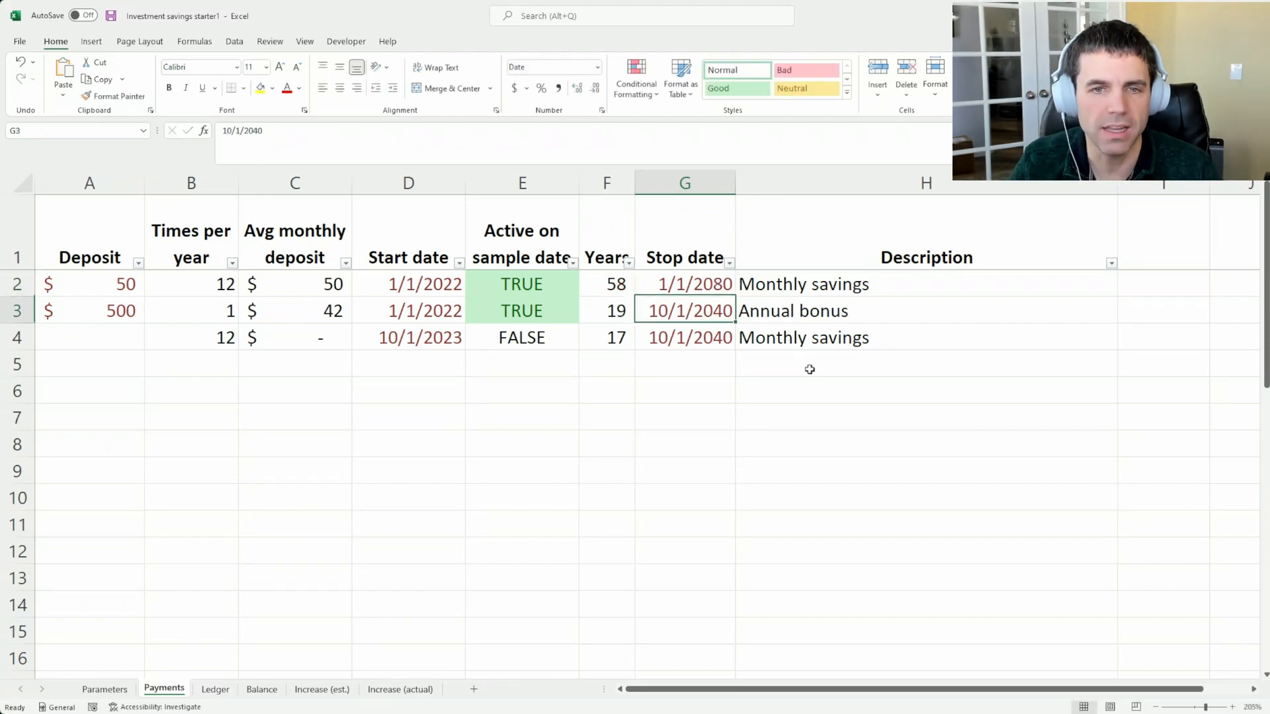
Give the annual bonus the same 1/1/2080 stop date and check the Years of both active deposits
key(ctrl+shift+apostrophe)
key(Return)
key(Up)
key(Left)
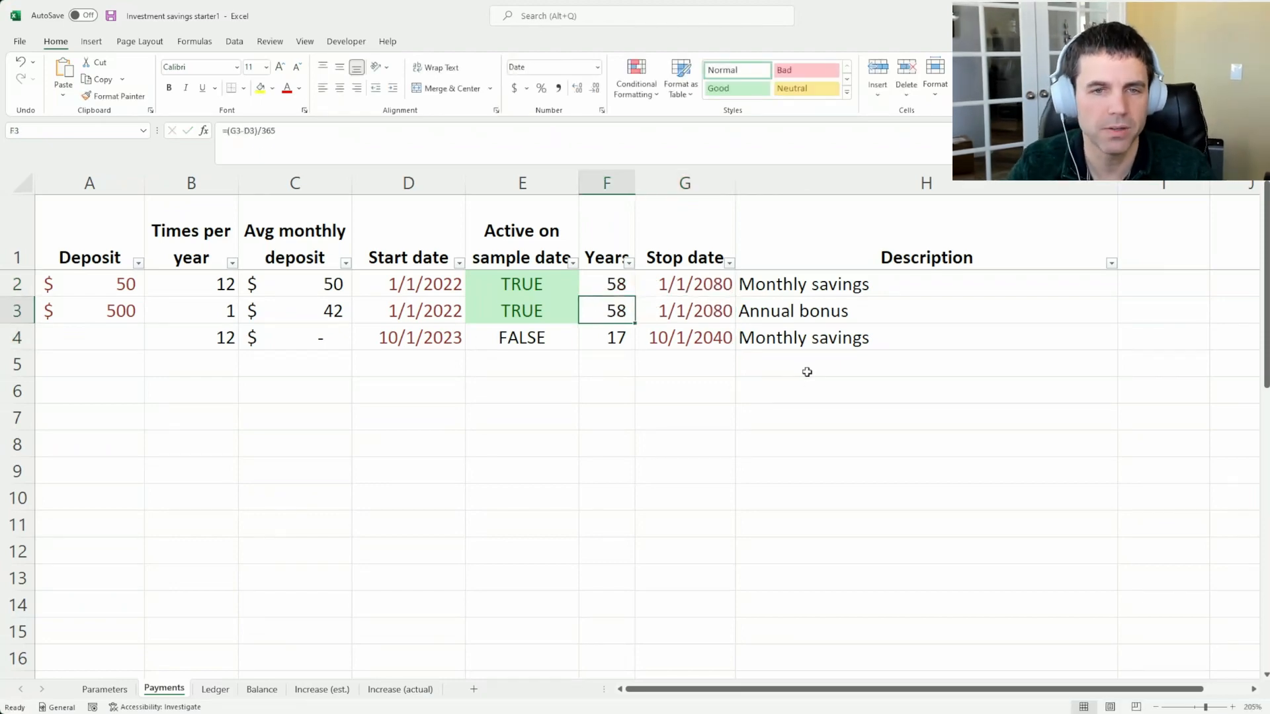
drag(594, 281, 604, 314)
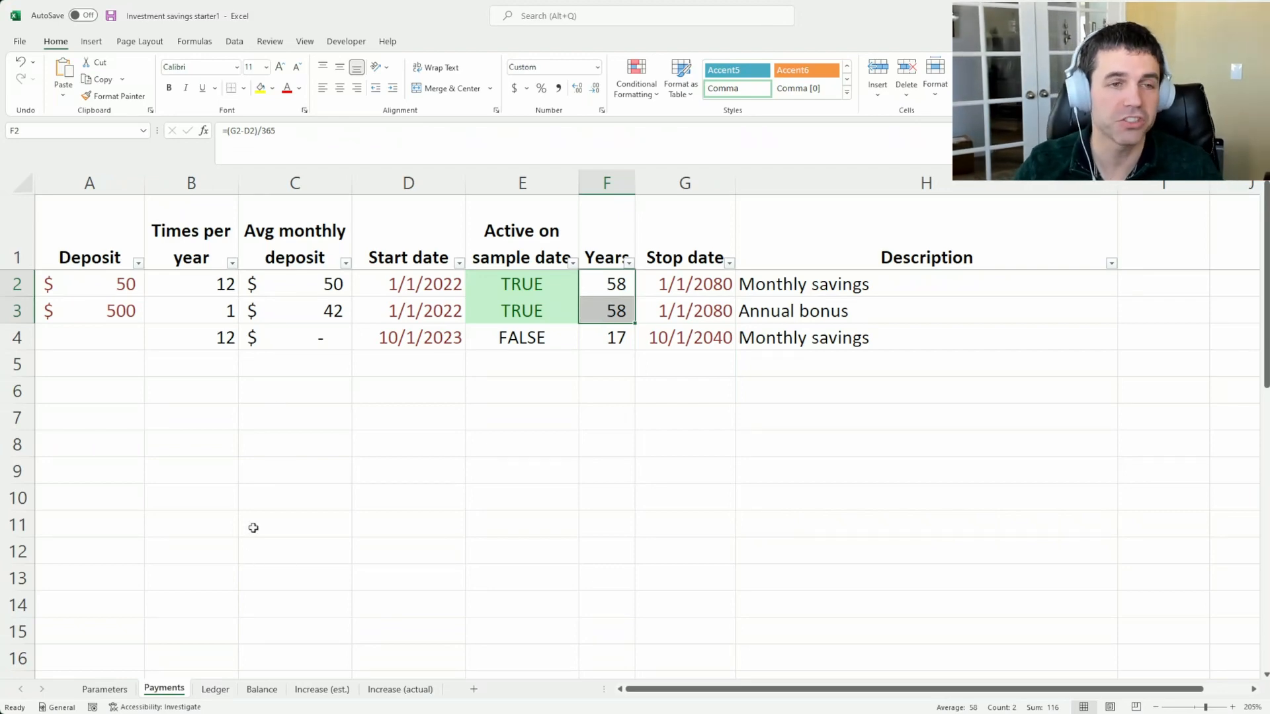
Go to the Ledger and inspect the projected Cash flow and % increase paid for January 2036
click(104, 689)
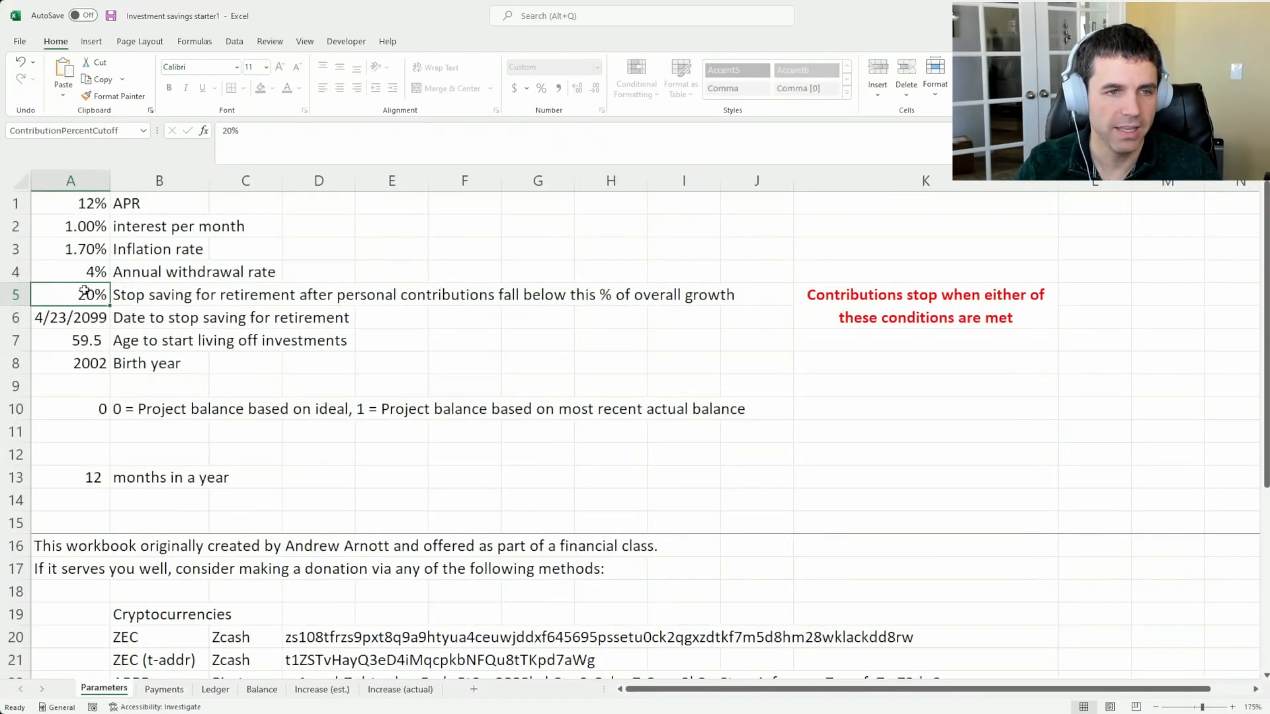
click(223, 689)
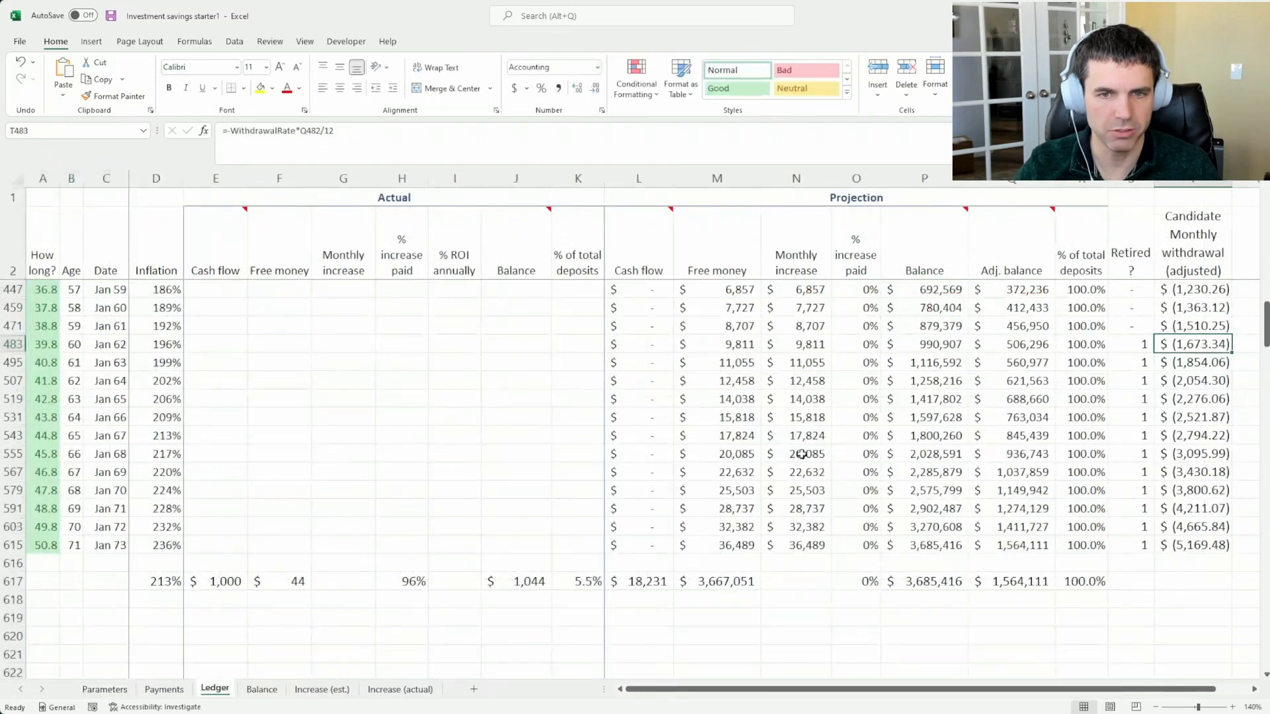
scroll(800, 457, up, 9)
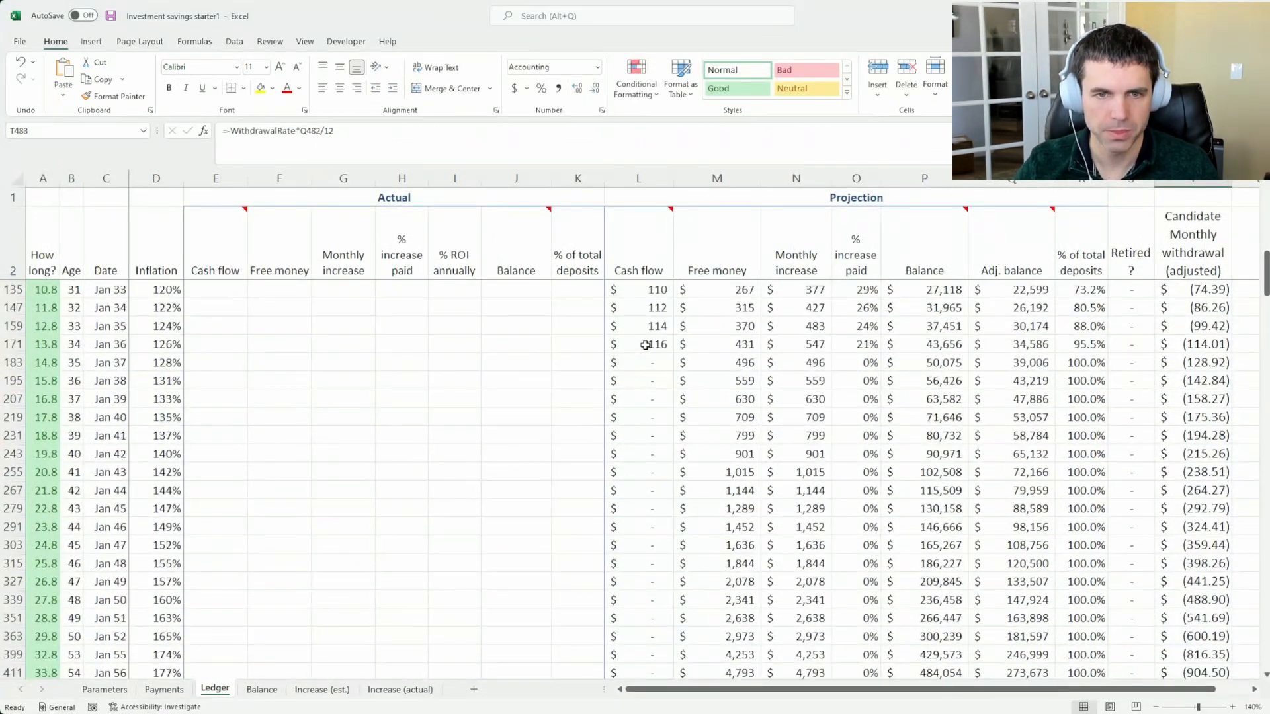
drag(646, 344, 865, 343)
click(865, 344)
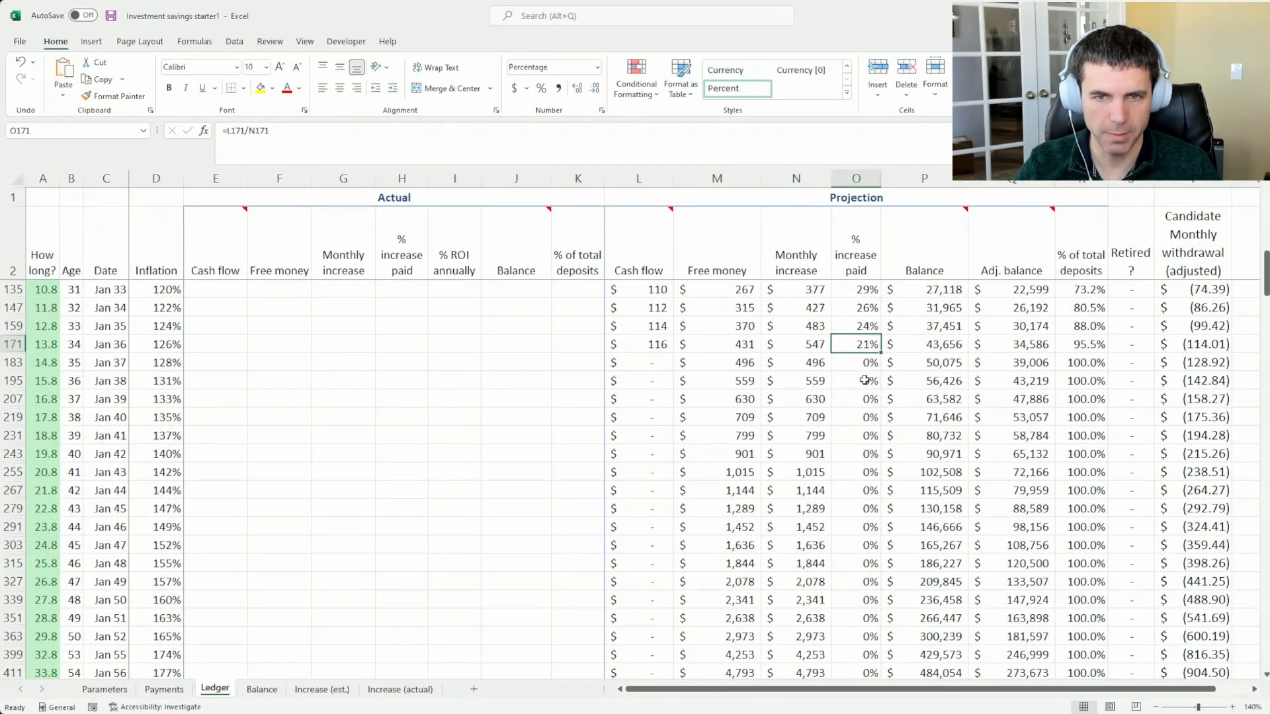
click(655, 345)
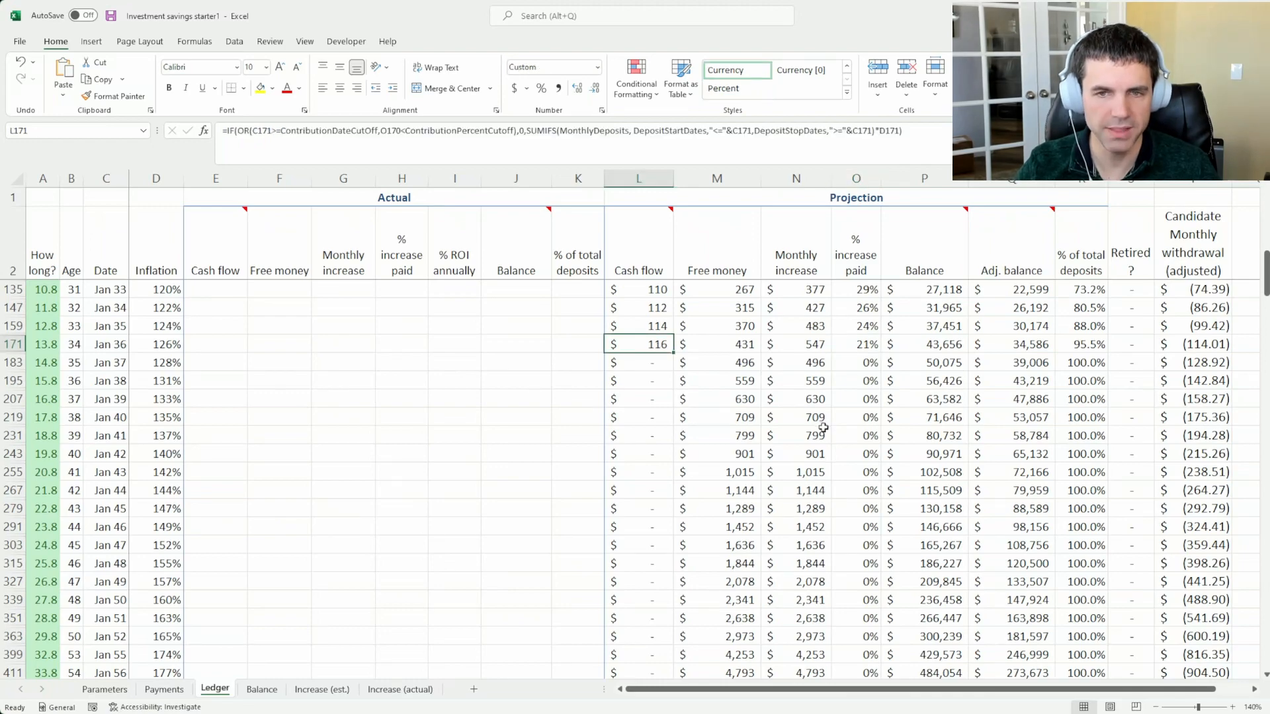
Inspect the final projected Balance in the Ledger's totals row
scroll(862, 434, down, 1)
scroll(862, 434, down, 7)
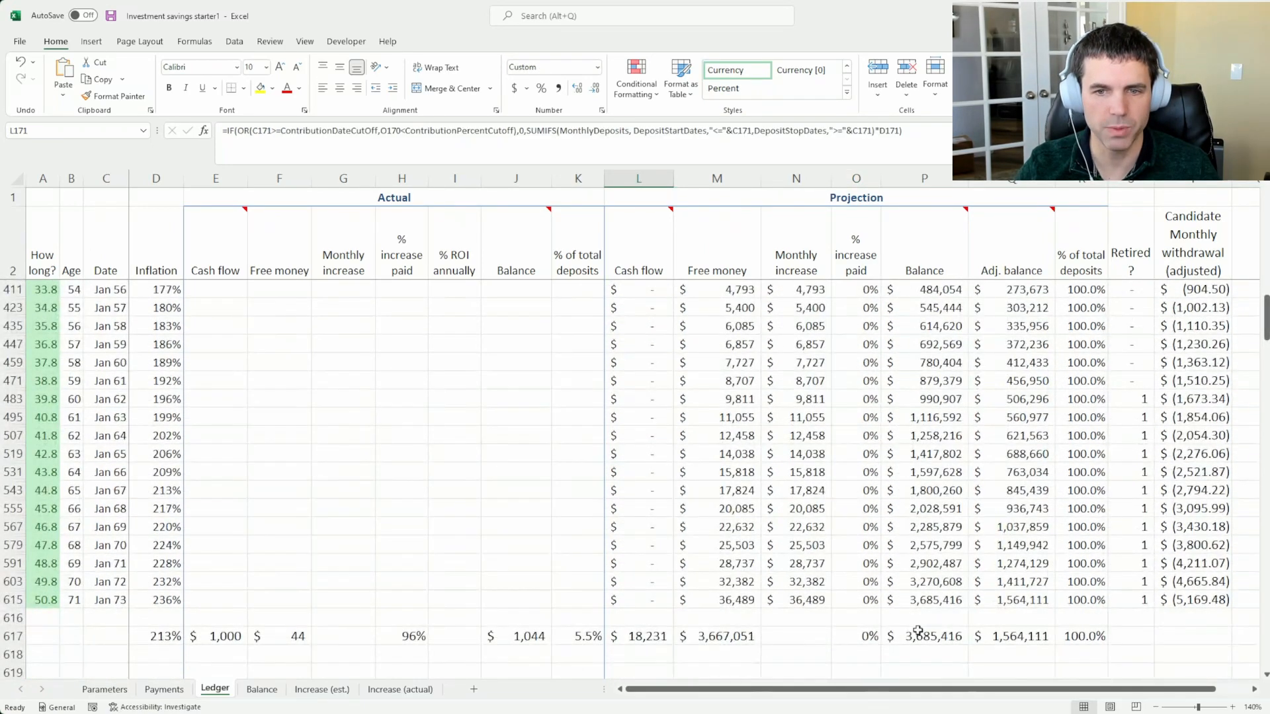
click(925, 637)
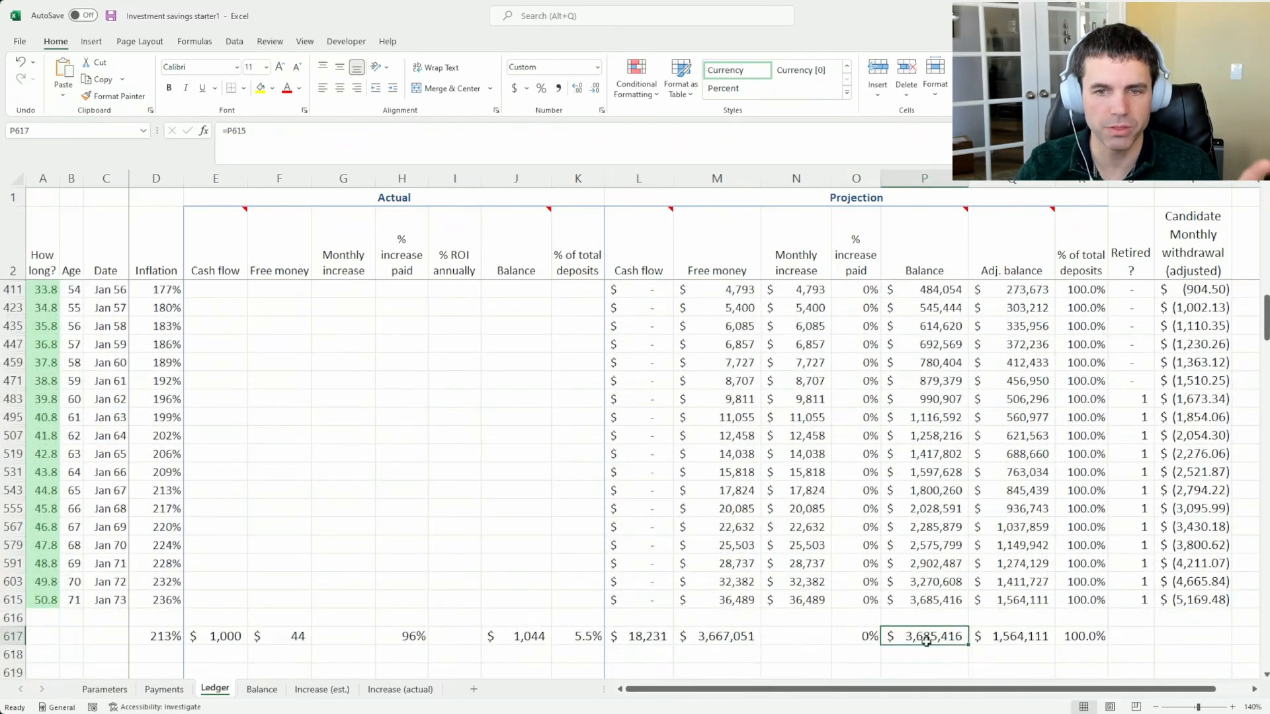
Set the contribution percentage cutoff on the Parameters sheet to 33% and check the Ledger's final projected Balance
click(104, 689)
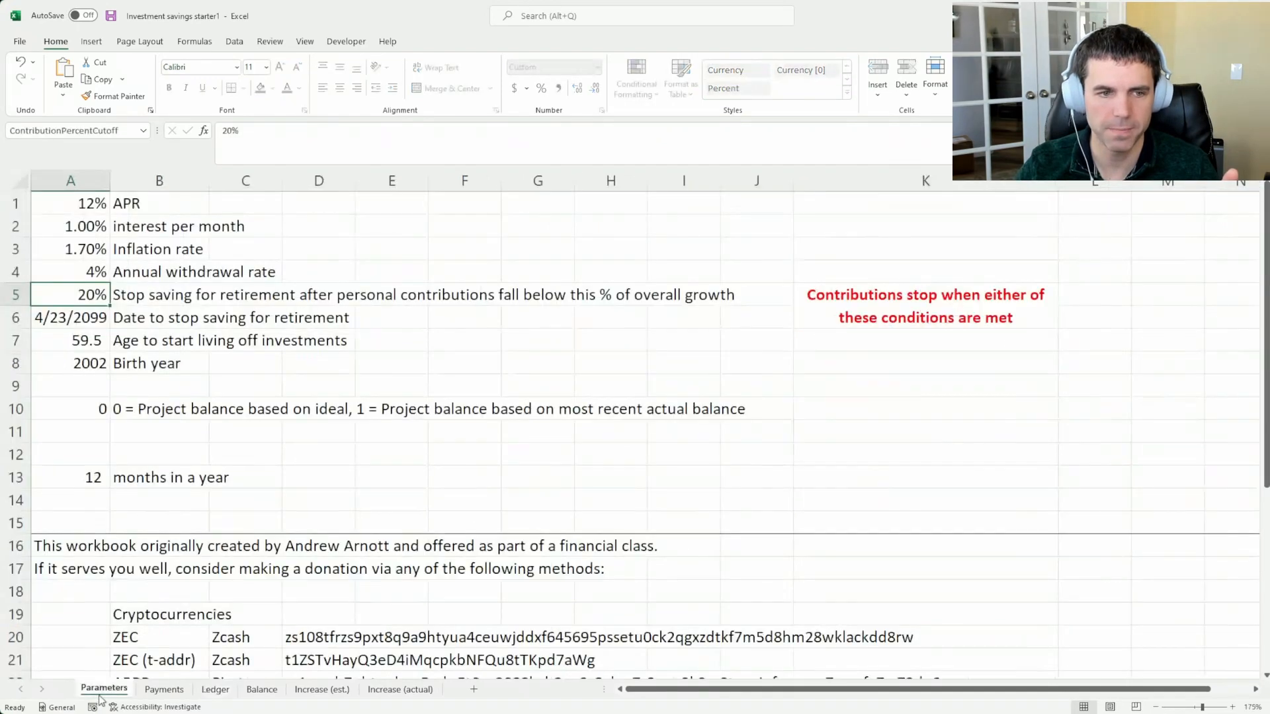
text(33)
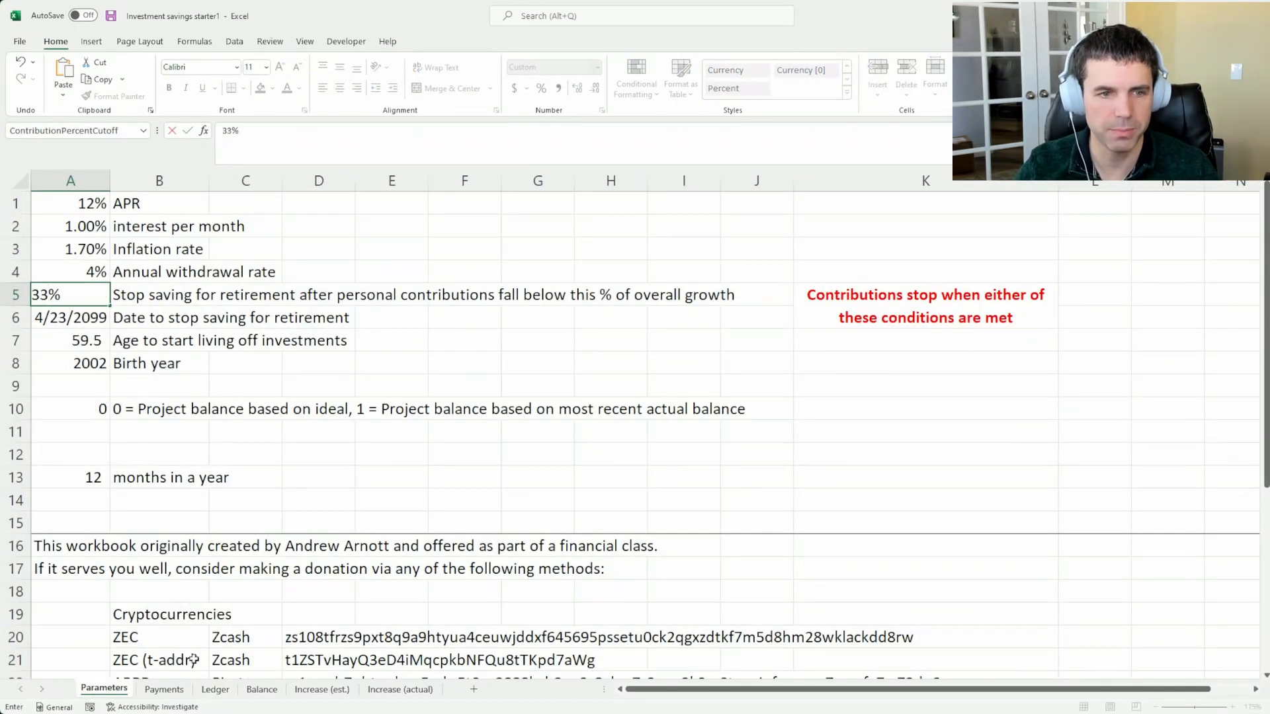
click(215, 690)
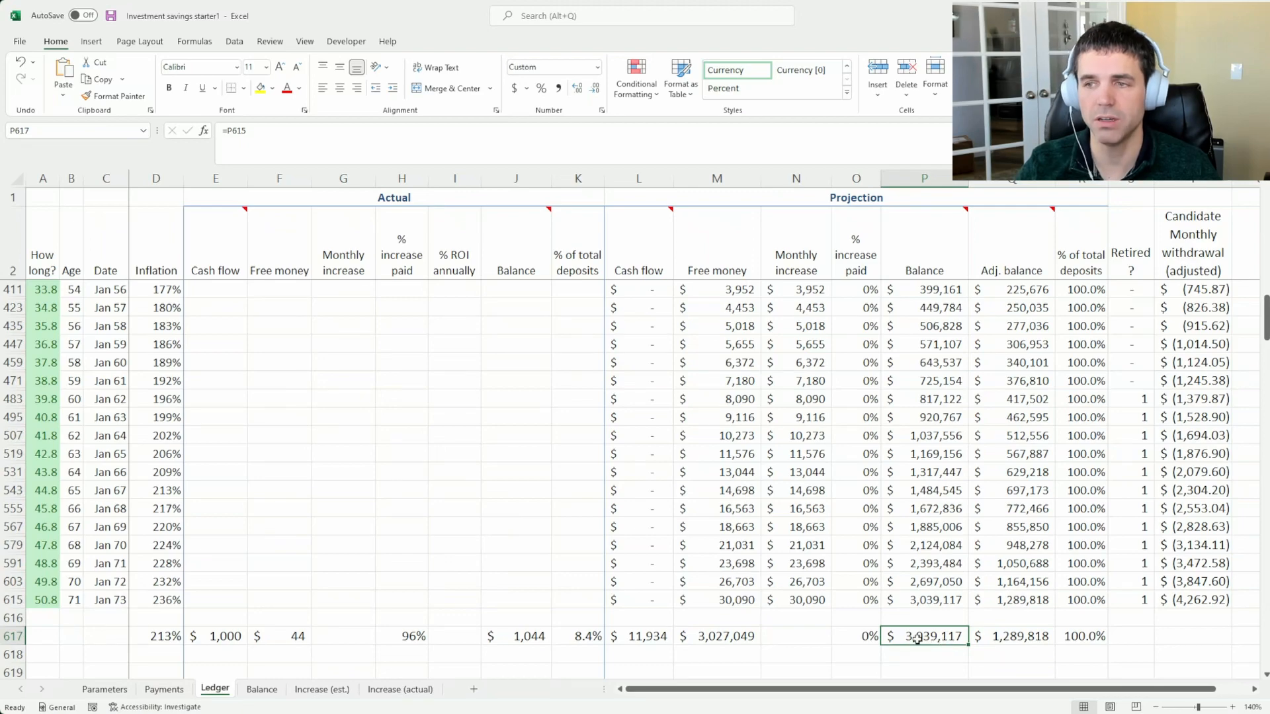
Restore the contribution percentage cutoff to 20% and inspect the total projected Cash flow in the Ledger
click(89, 689)
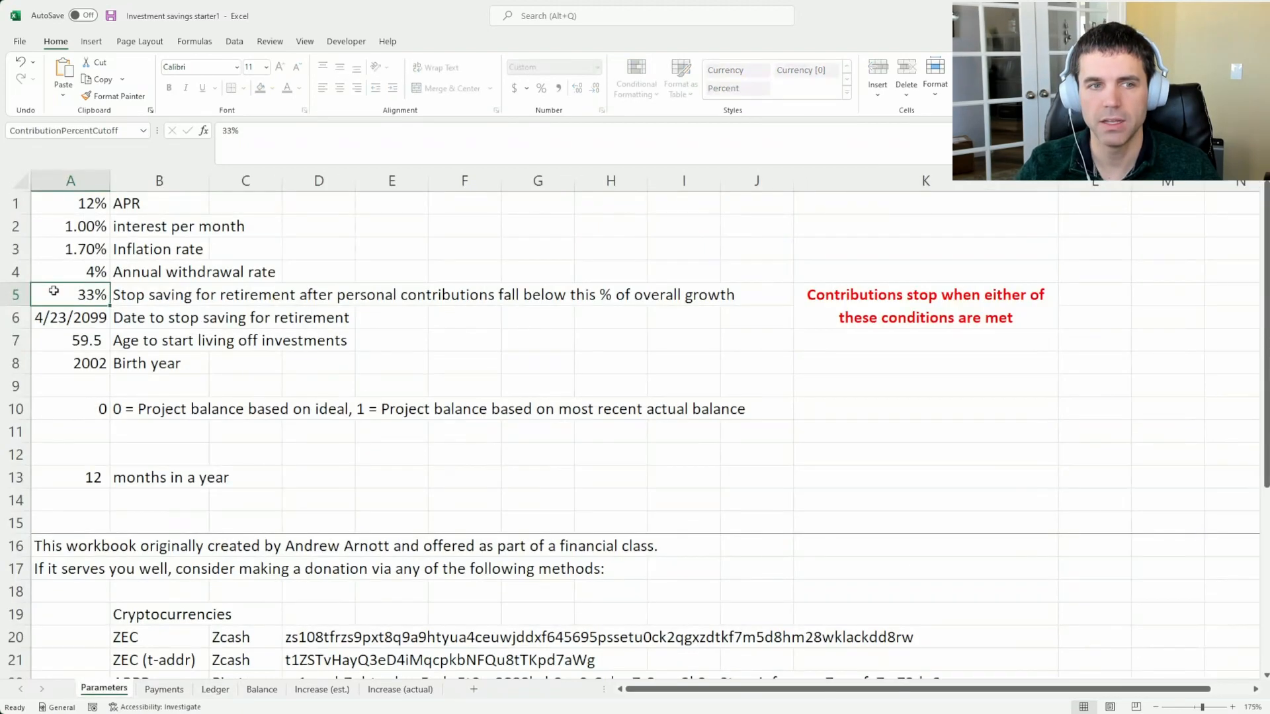
click(230, 692)
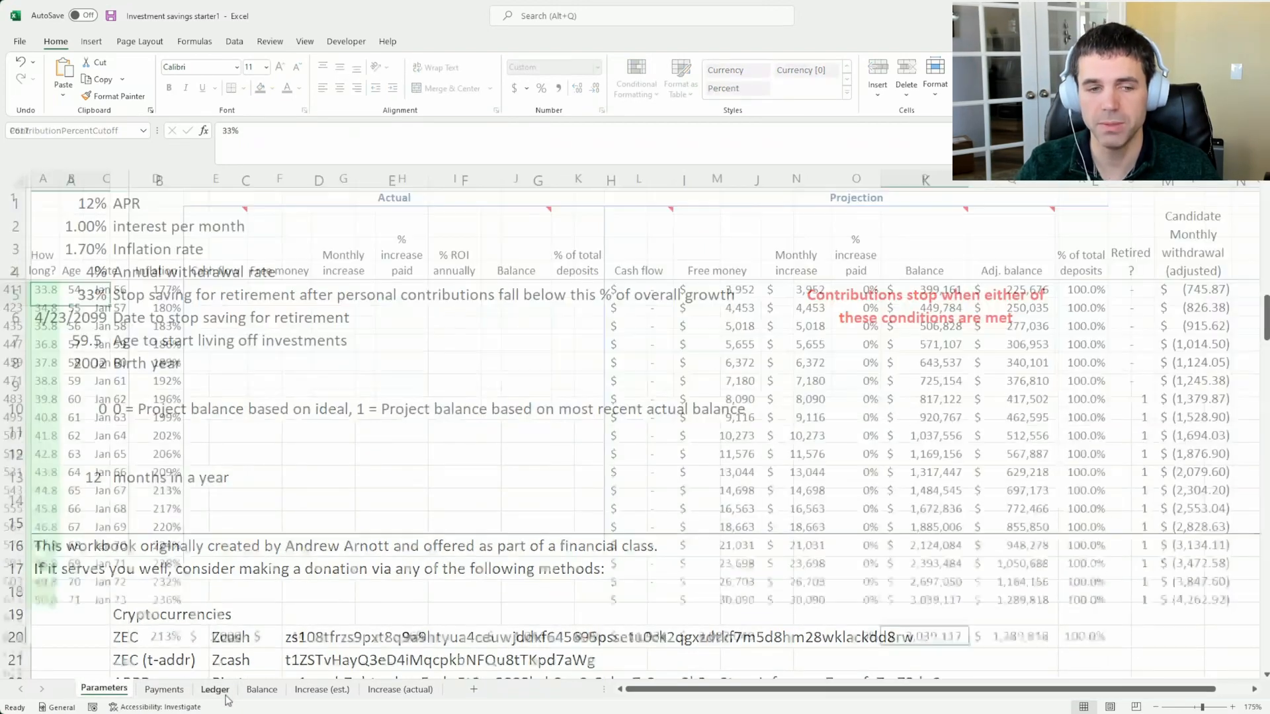
click(643, 636)
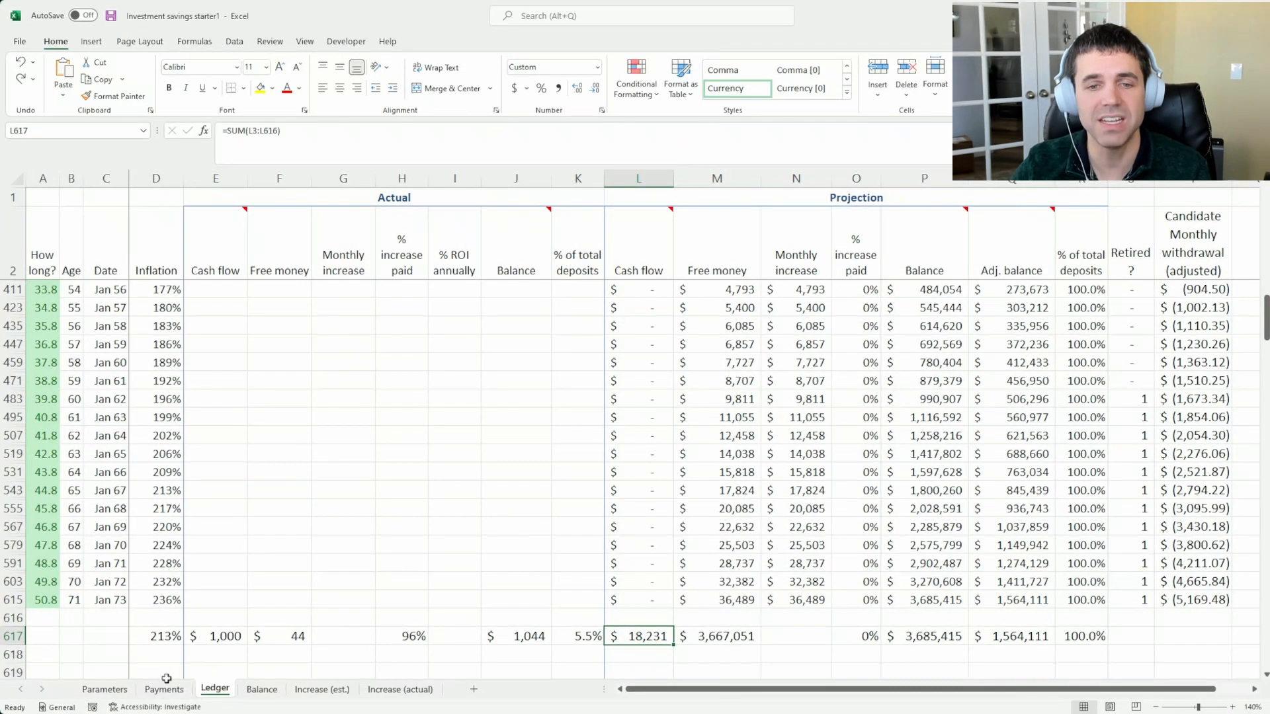
Look through the early Ledger projection and inspect the January 2036 Cash flow
scroll(393, 516, up, 10)
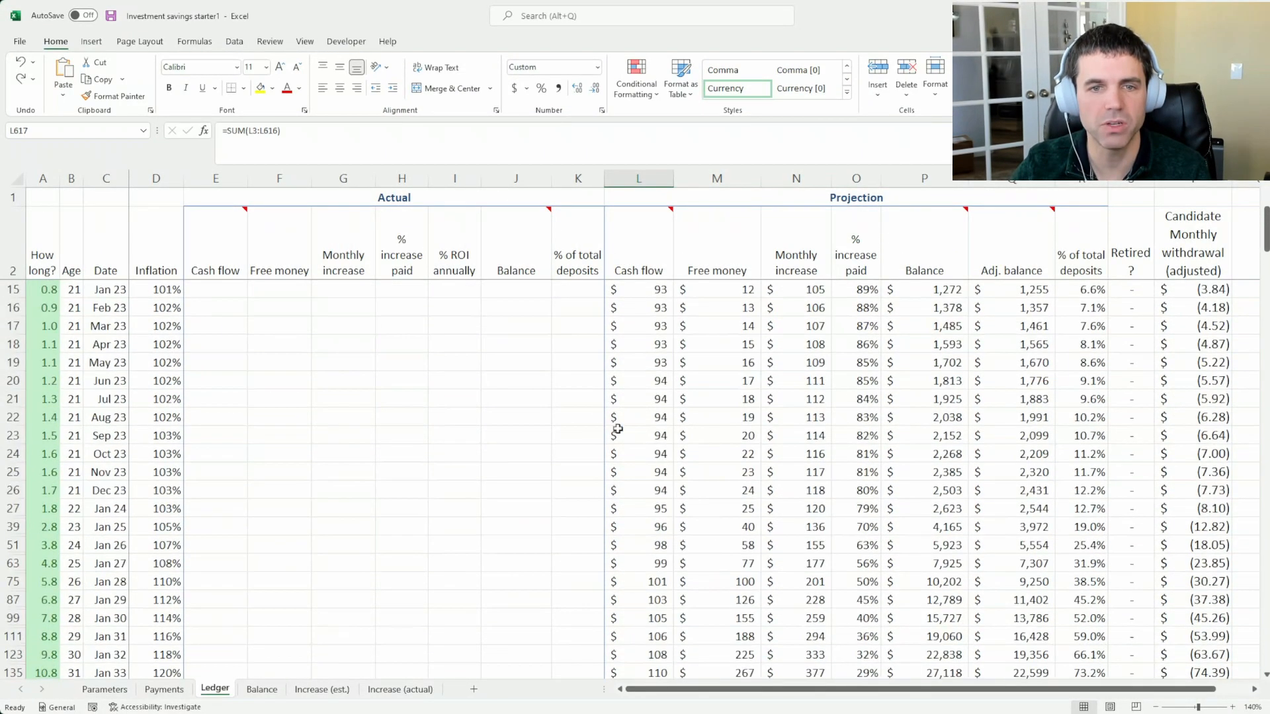
scroll(615, 425, down, 1)
click(645, 510)
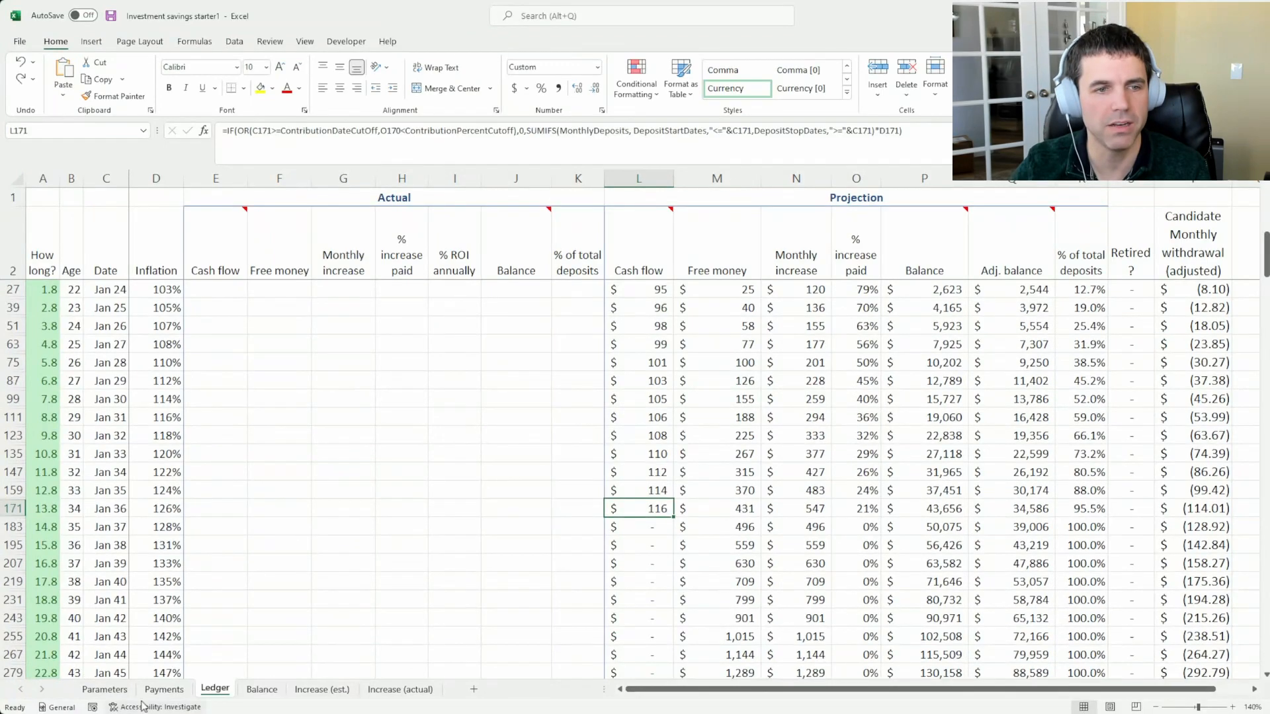
Set the contribution percentage cutoff to 33% and highlight the Ledger's January 2031 row up to its projected Cash flow
click(100, 690)
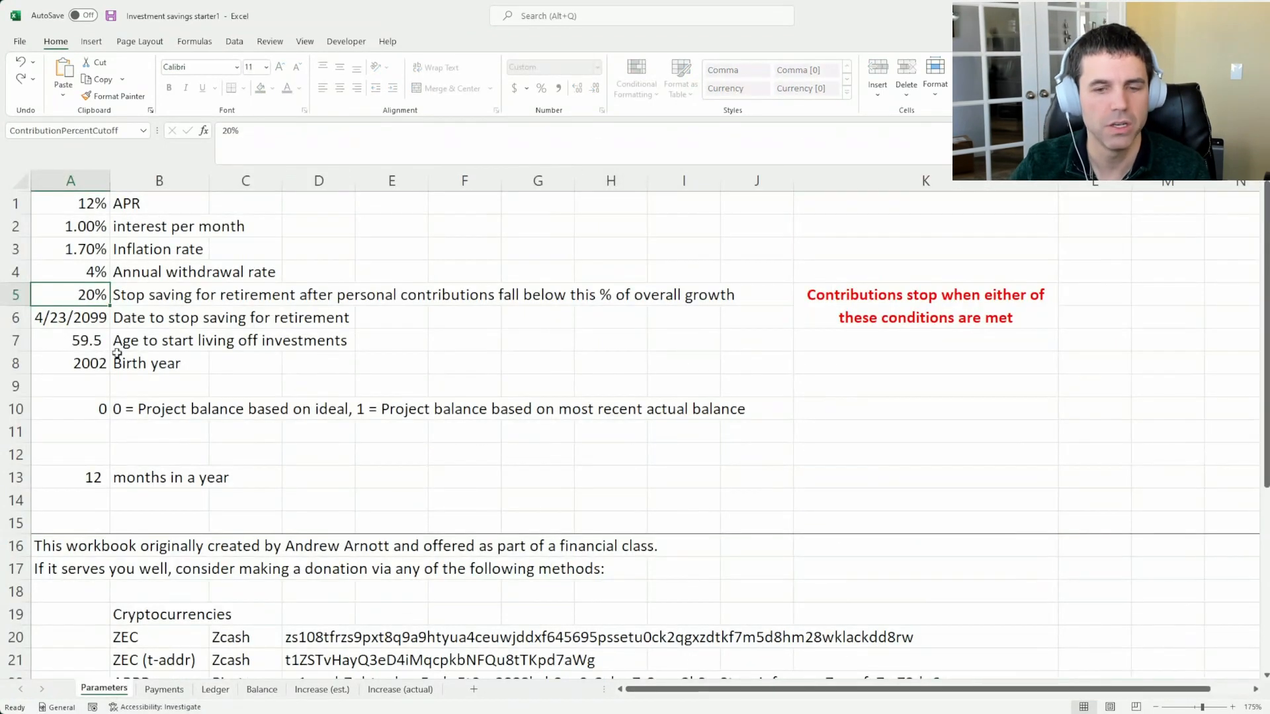
text(33)
click(215, 689)
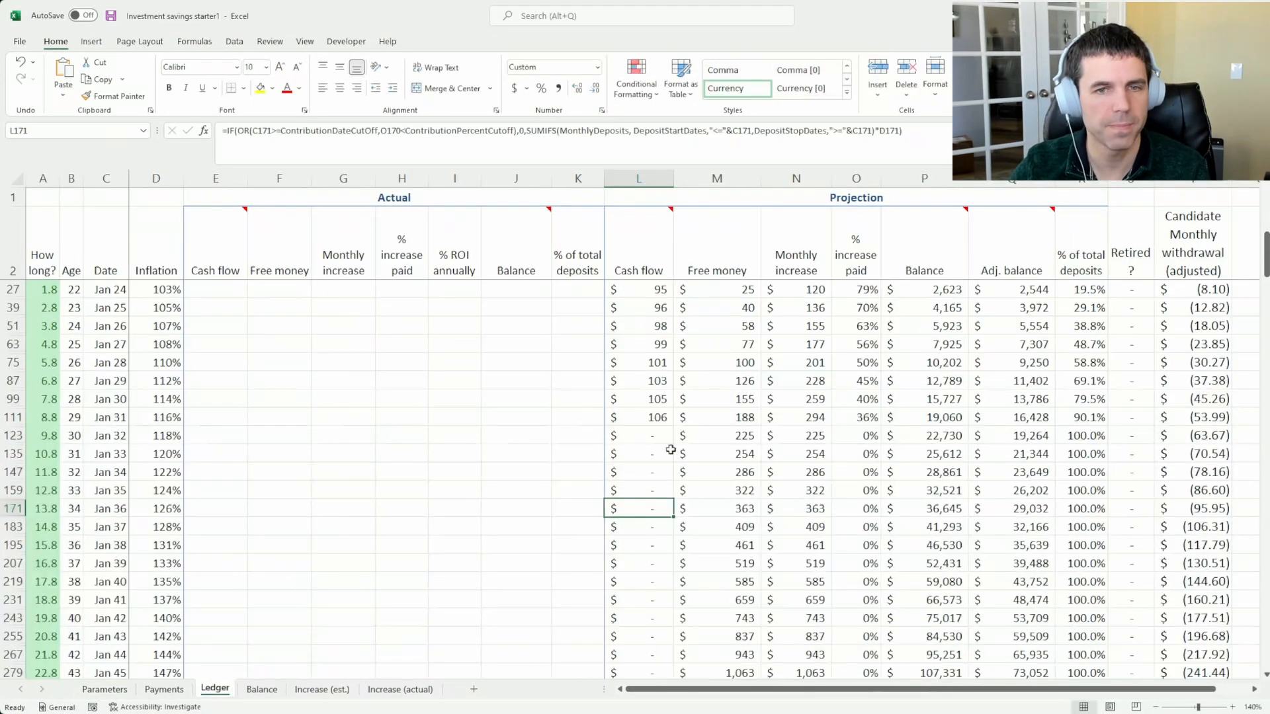
drag(651, 417, 20, 418)
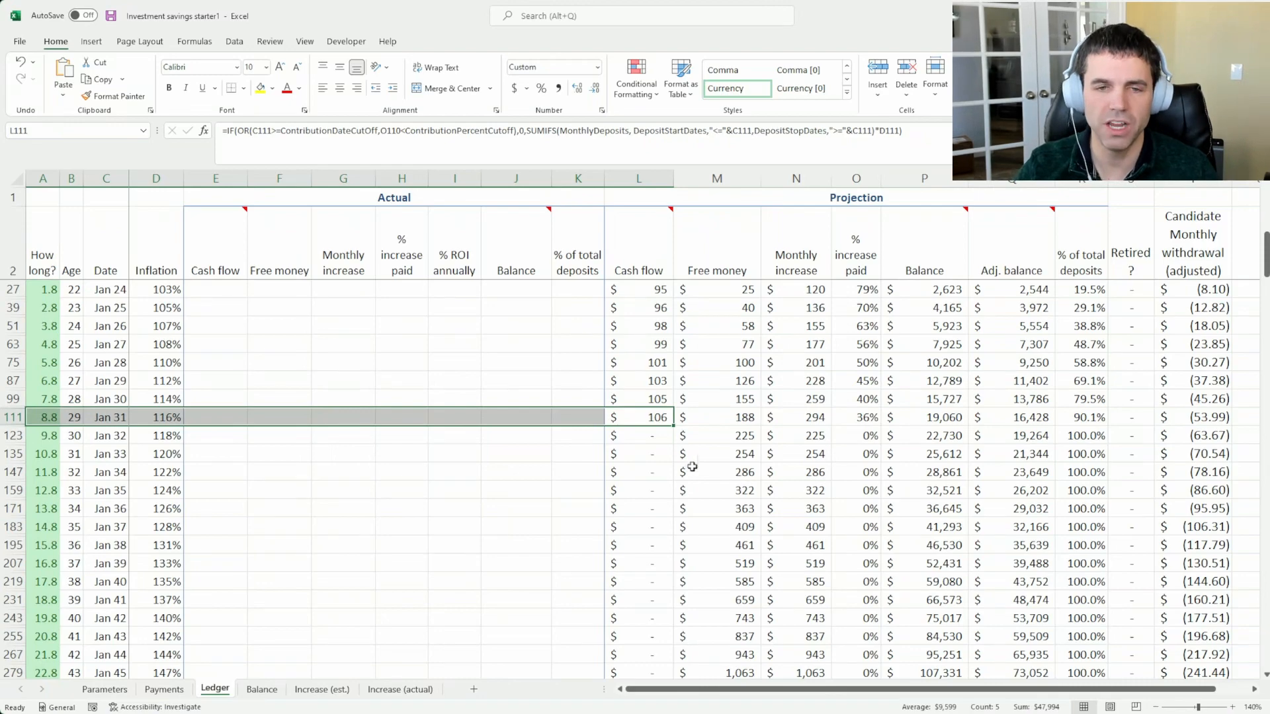
Check the total projected Cash flow and the final projected Balance in the Ledger's totals row
scroll(638, 473, down, 2)
scroll(639, 473, up, 2)
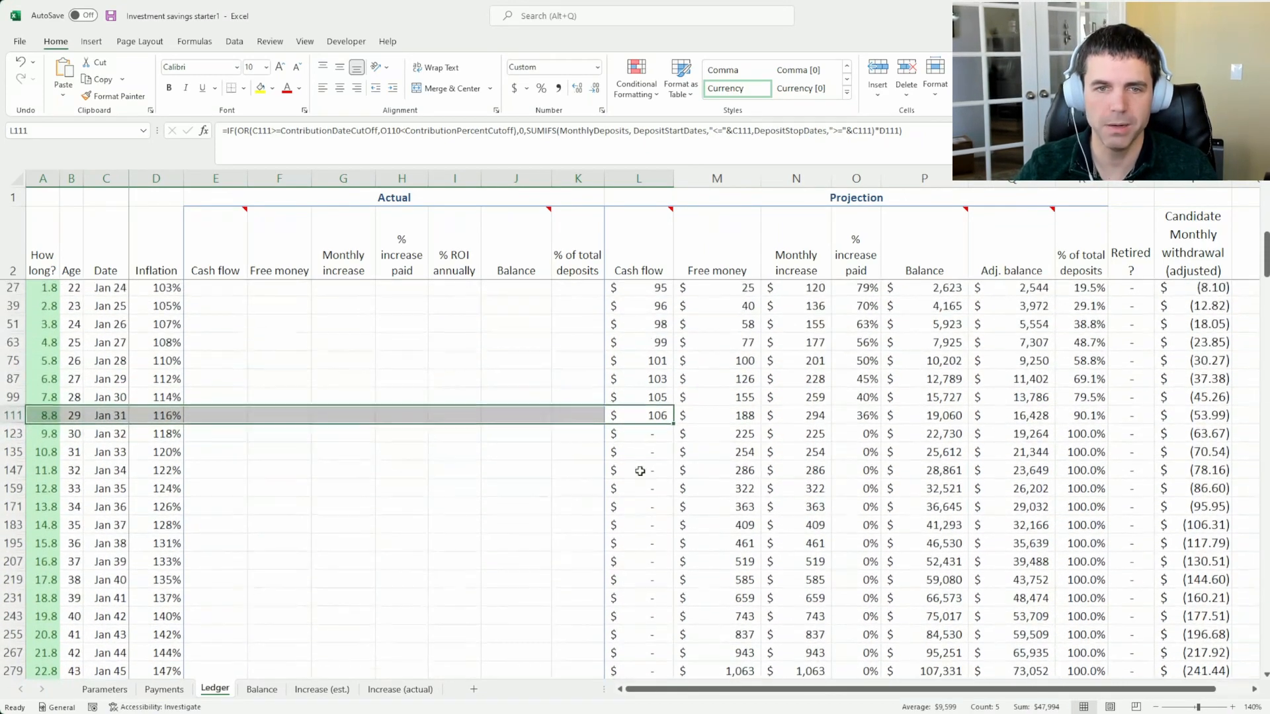
scroll(639, 475, down, 13)
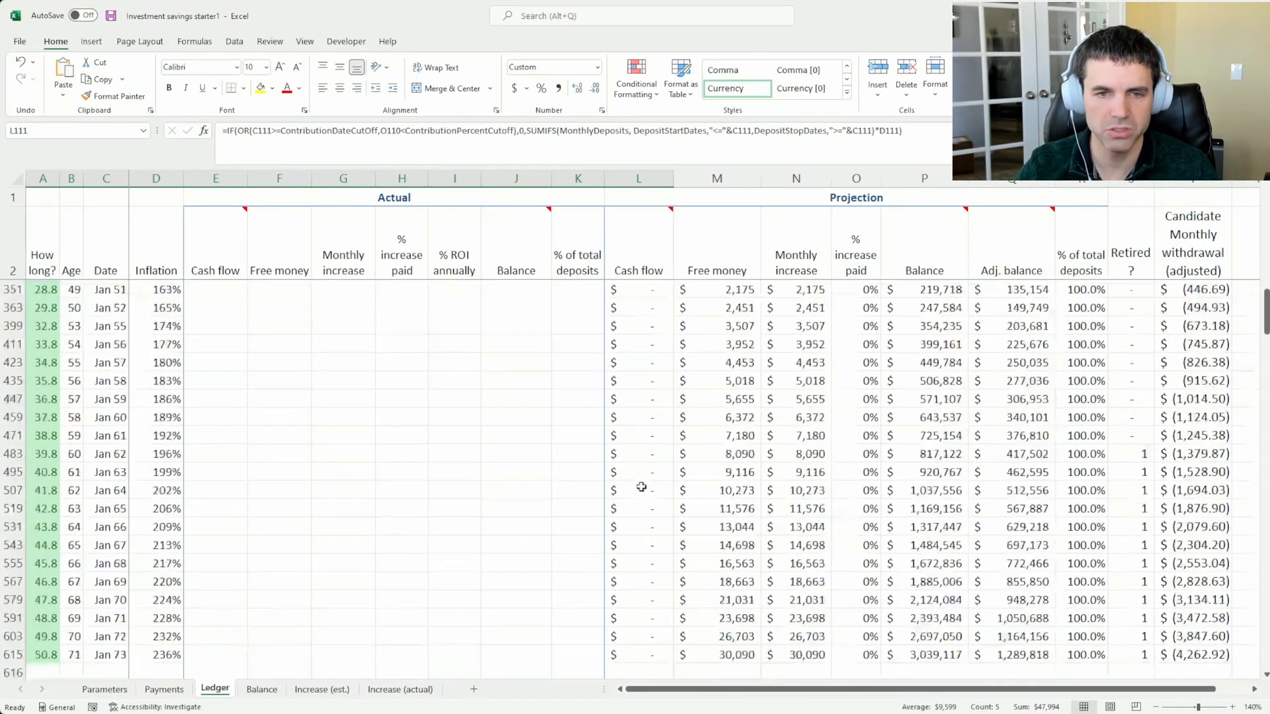
click(643, 526)
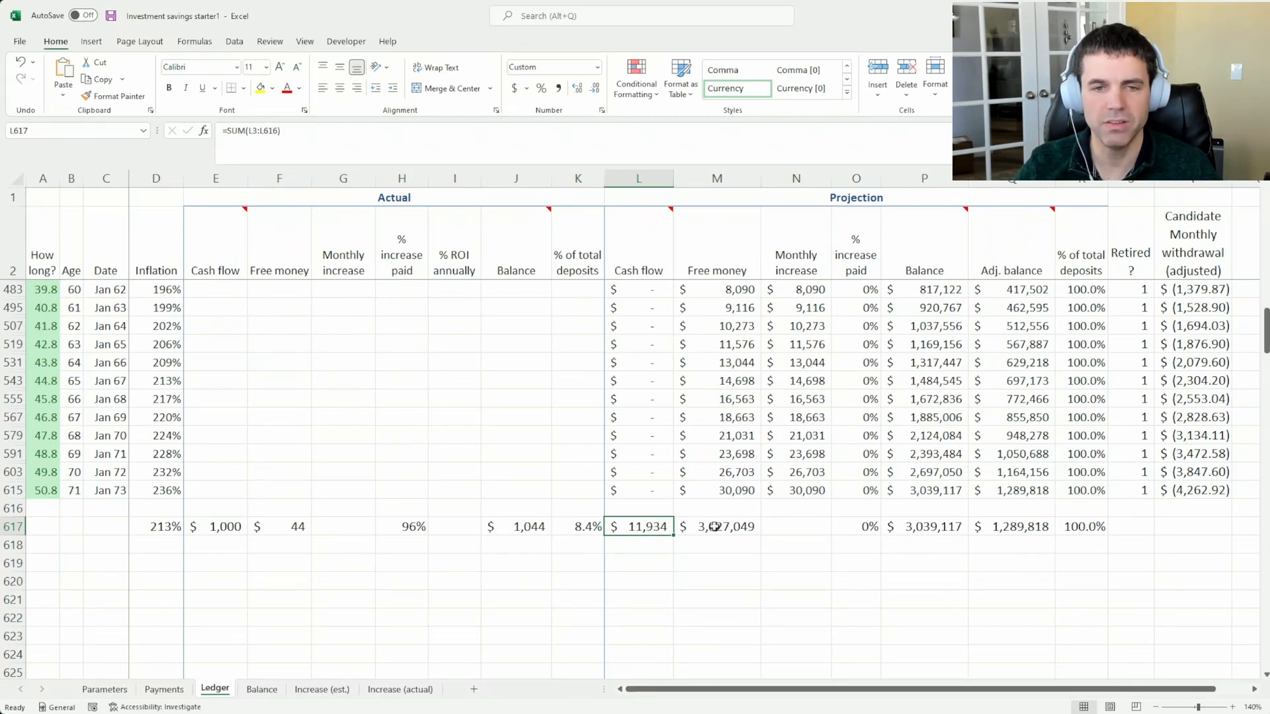
click(892, 527)
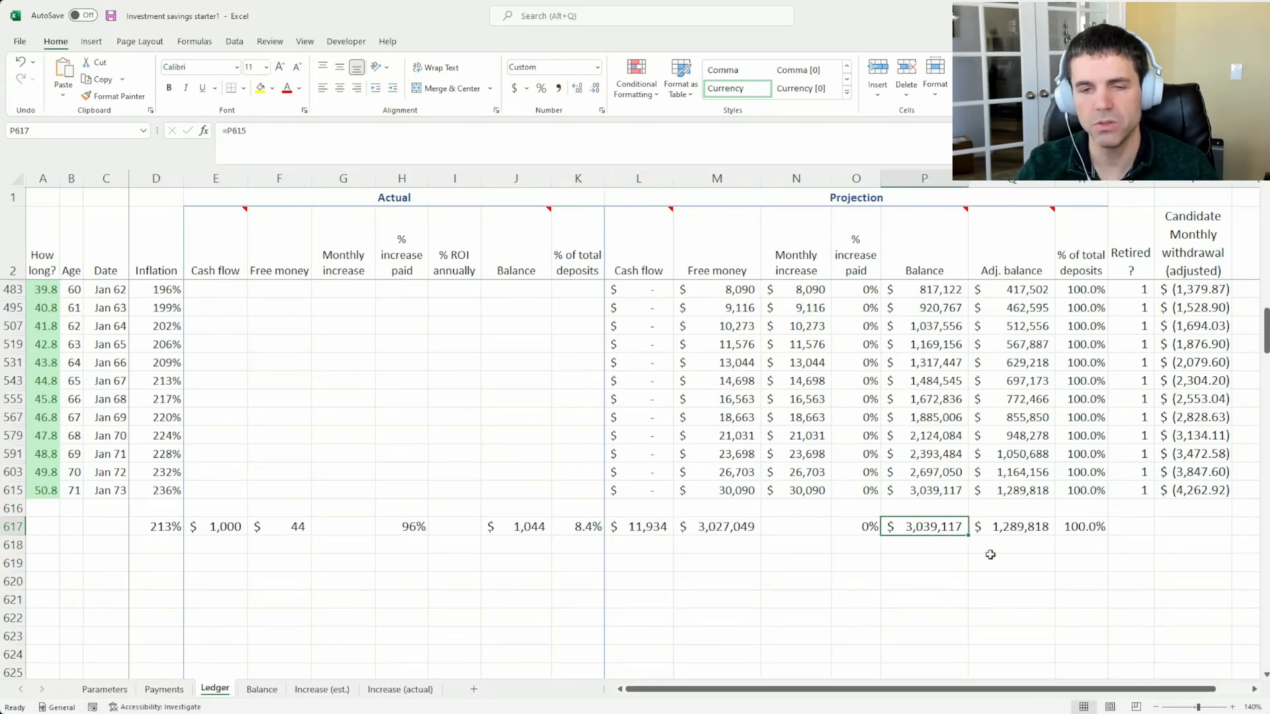
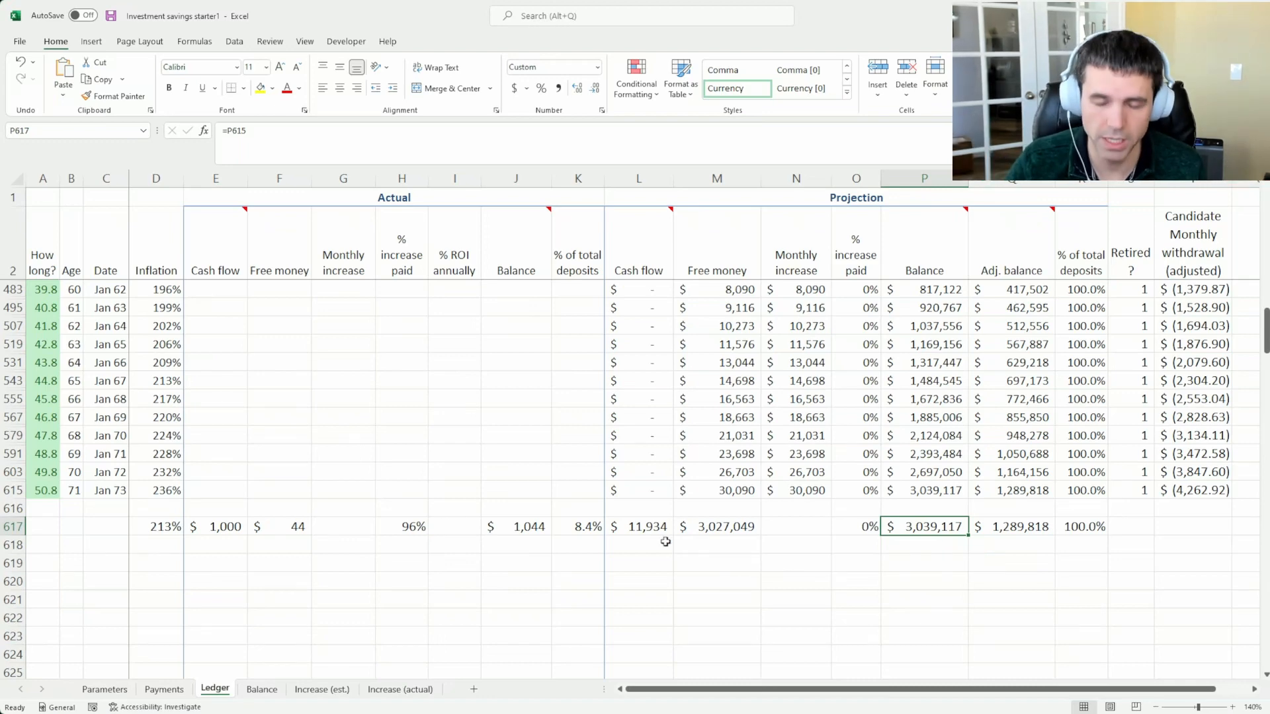
Set the contribution percentage cutoff to 0% and highlight the Ledger's projected Cash flow from January 2061 to January 2068
click(105, 689)
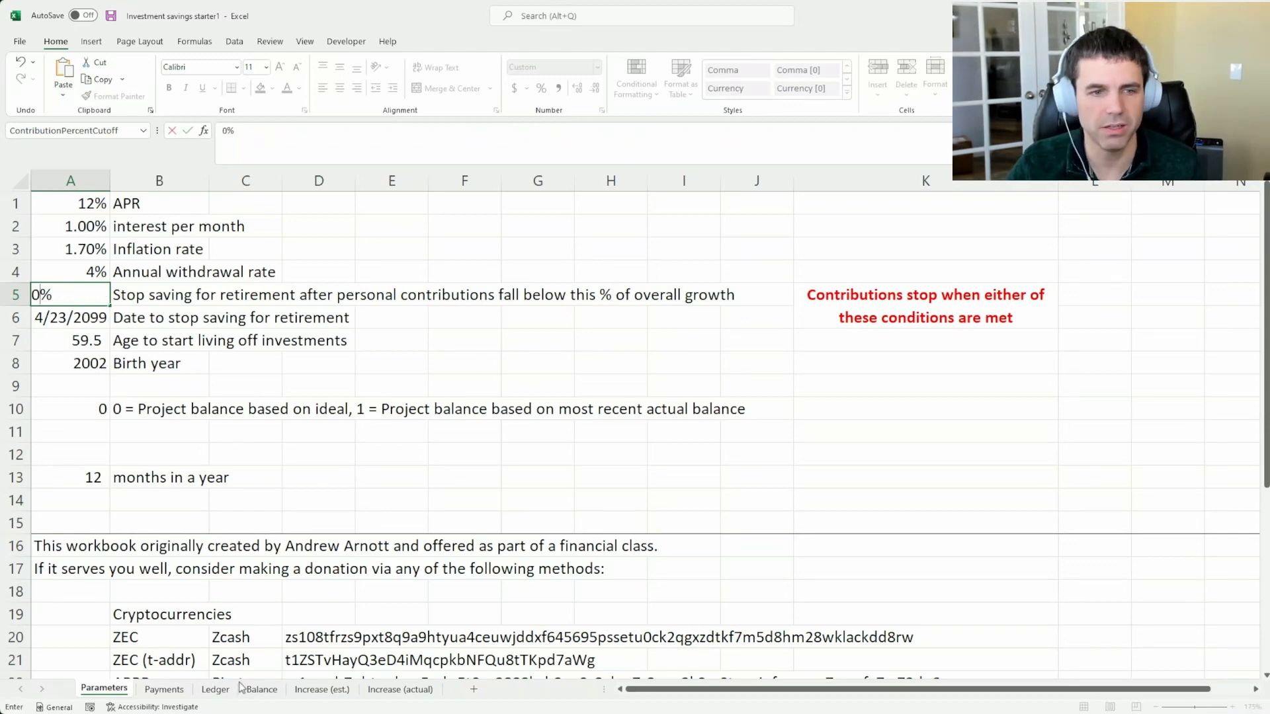
click(218, 690)
drag(654, 307, 648, 408)
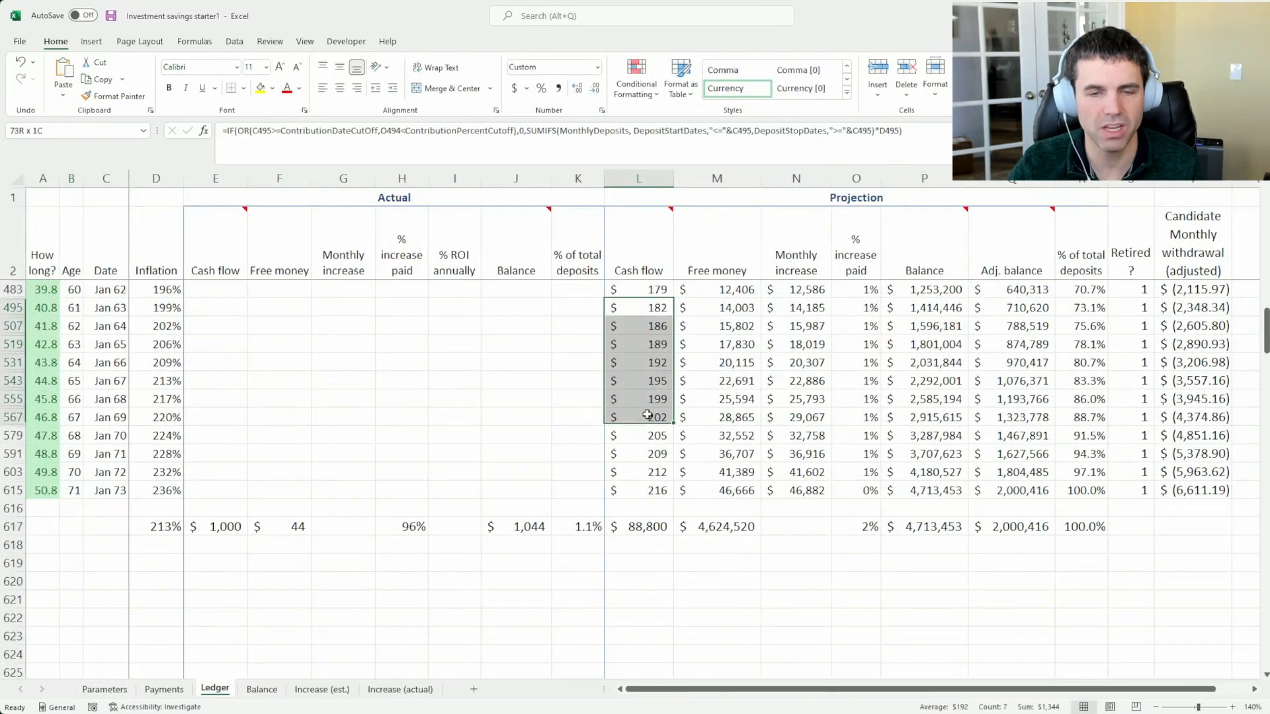
scroll(648, 408, up, 3)
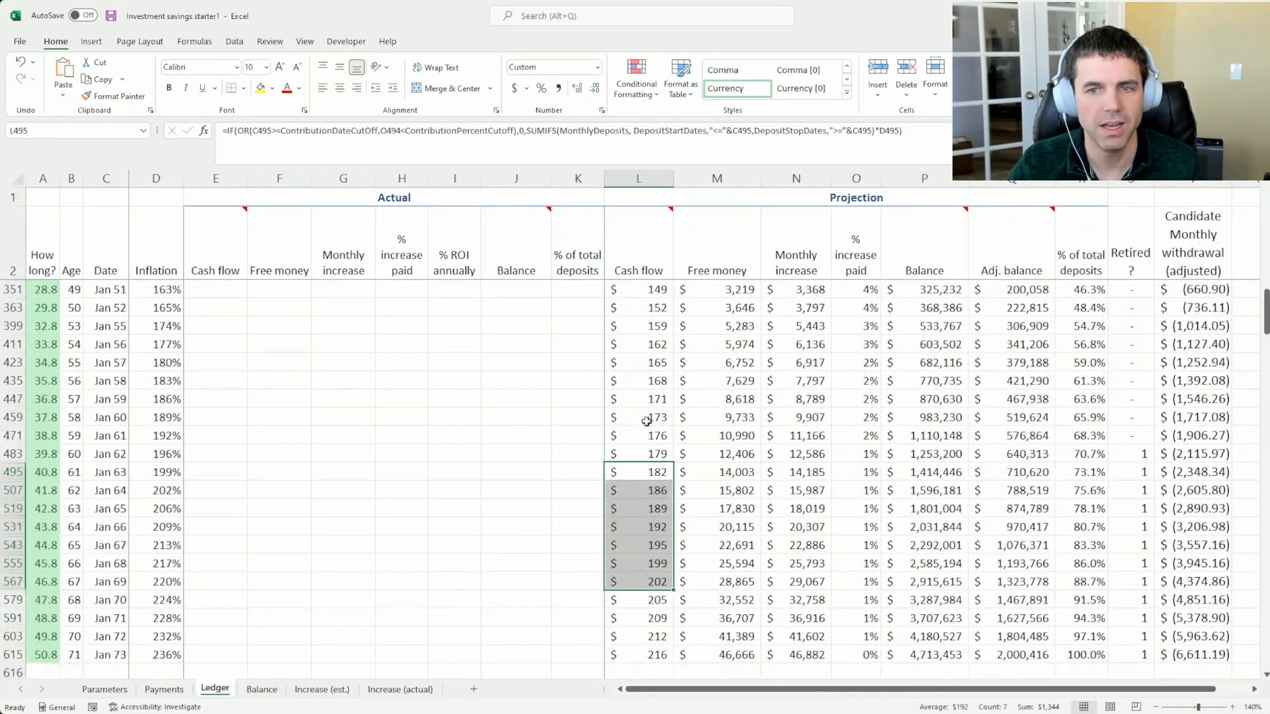
click(645, 423)
drag(645, 429, 650, 562)
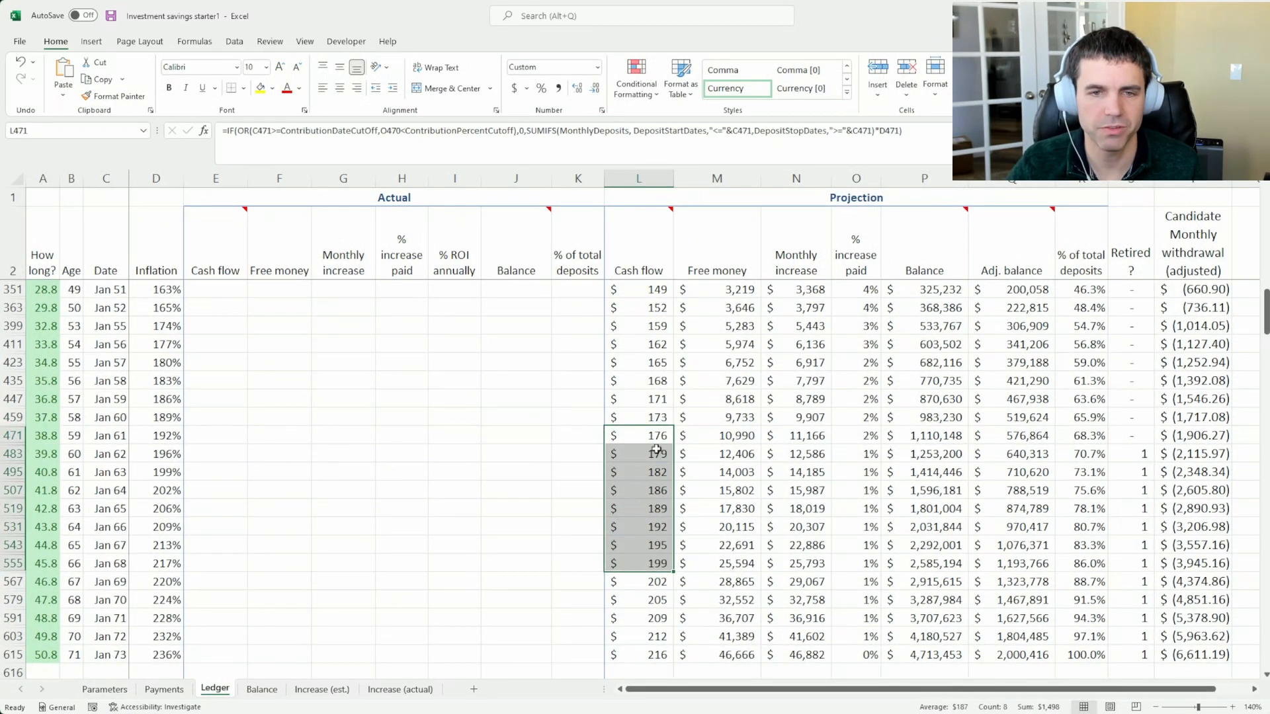
click(655, 433)
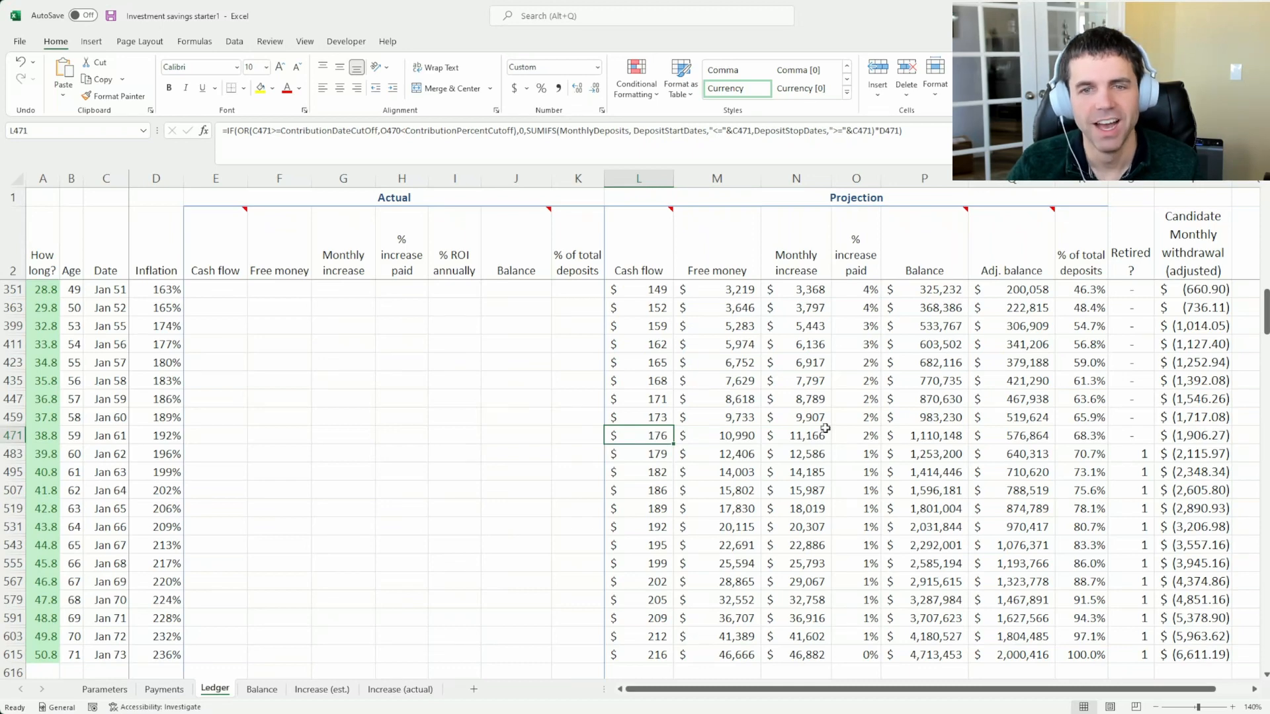
Compare the total projected Cash flow with the final projected Balance in the Ledger's totals row
scroll(661, 433, down, 4)
click(664, 526)
scroll(665, 526, up, 1)
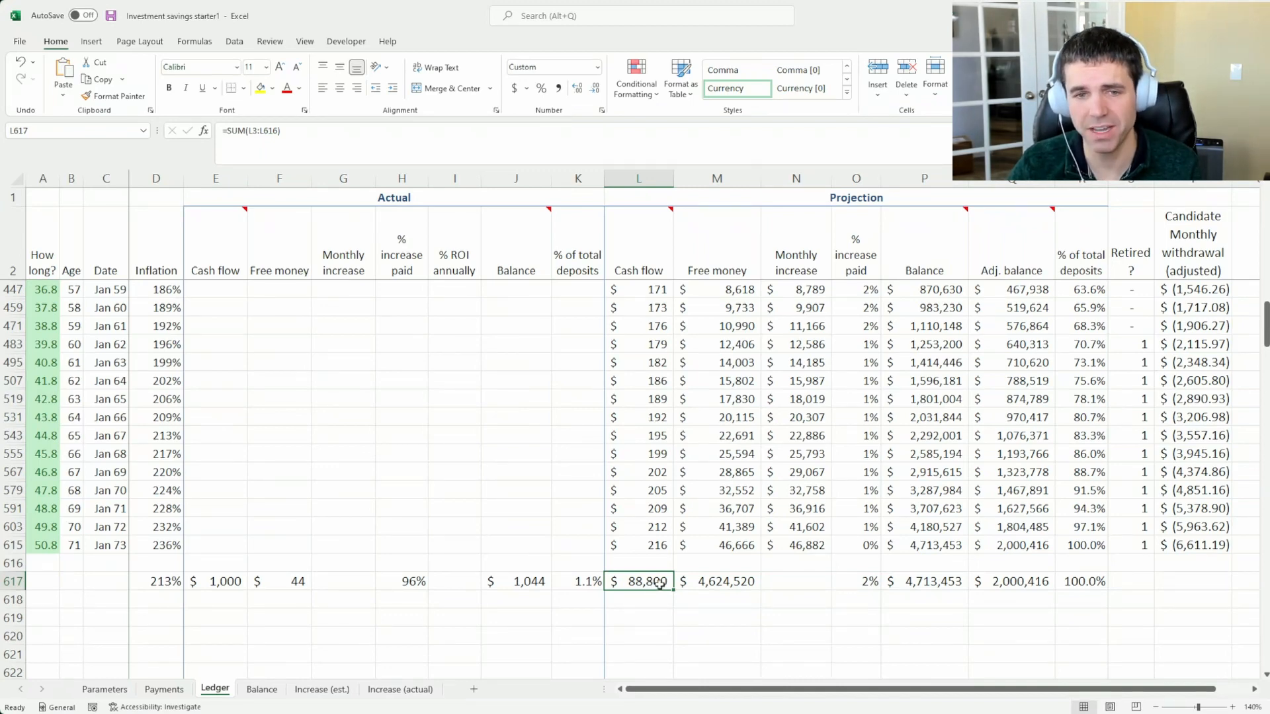
click(919, 581)
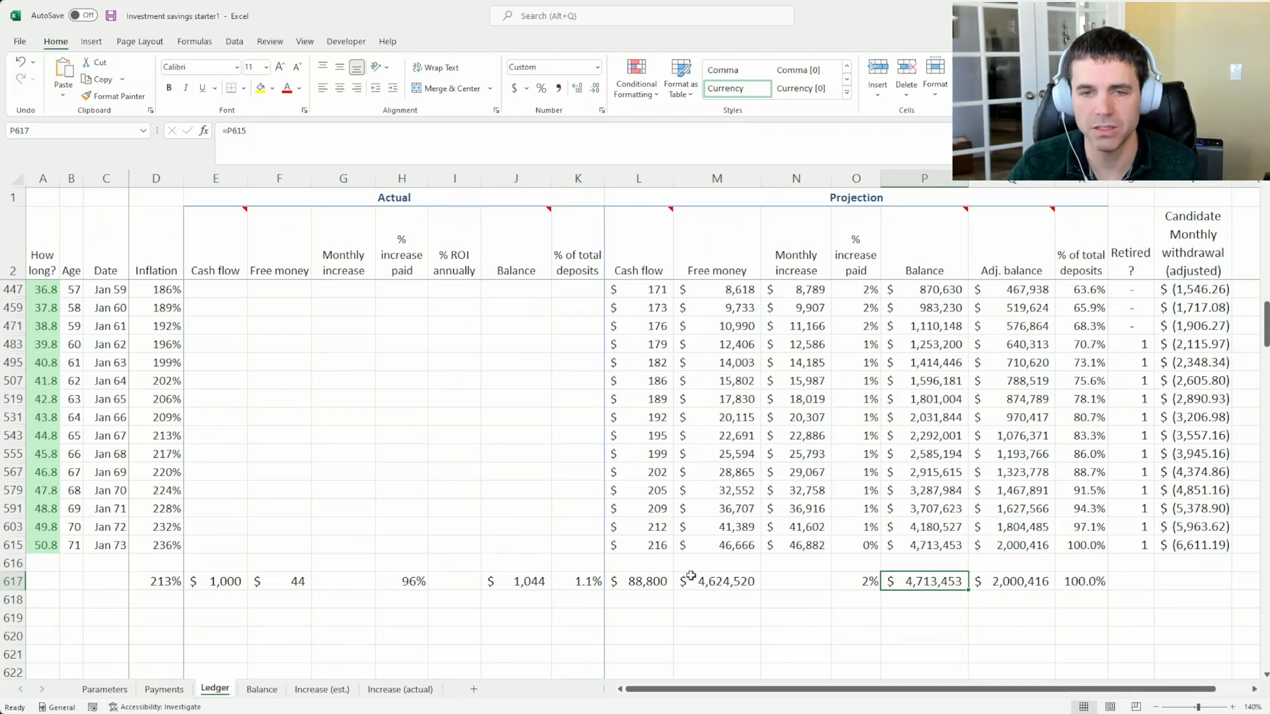
click(645, 583)
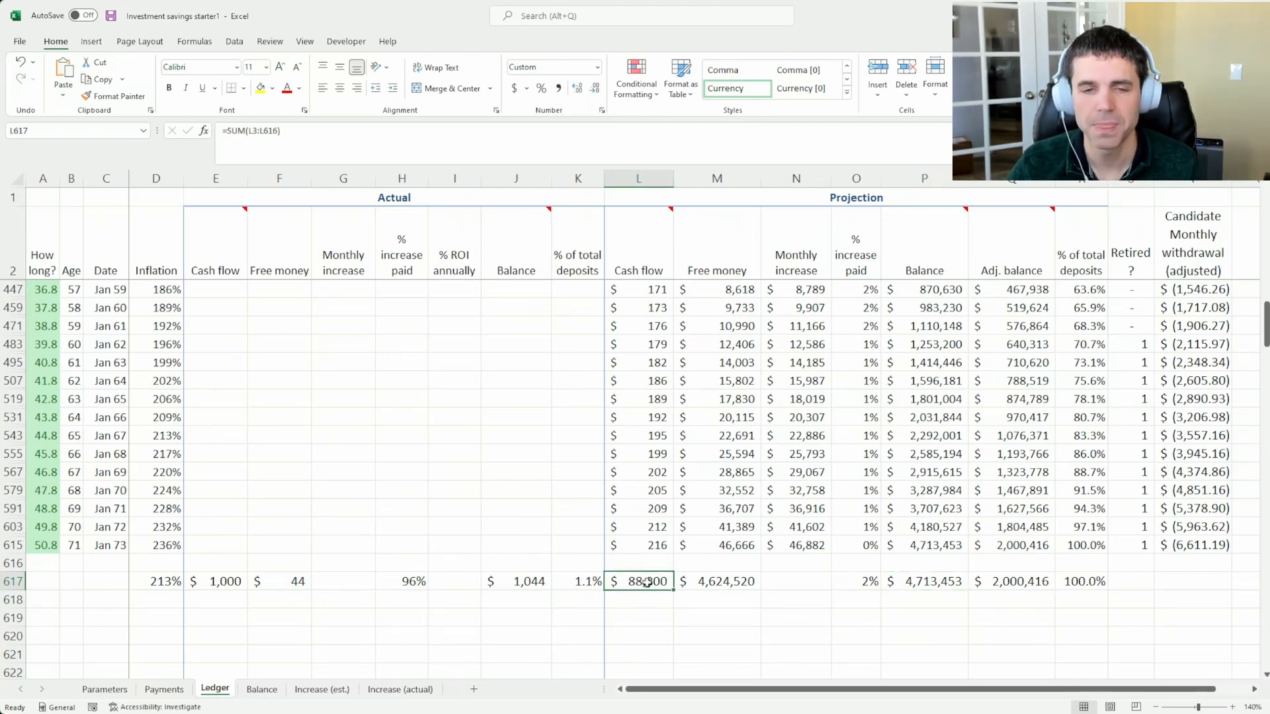
Highlight the projected Cash flow entries from January 2073 back to January 2057 and review those last rows
scroll(649, 561, up, 1)
click(651, 598)
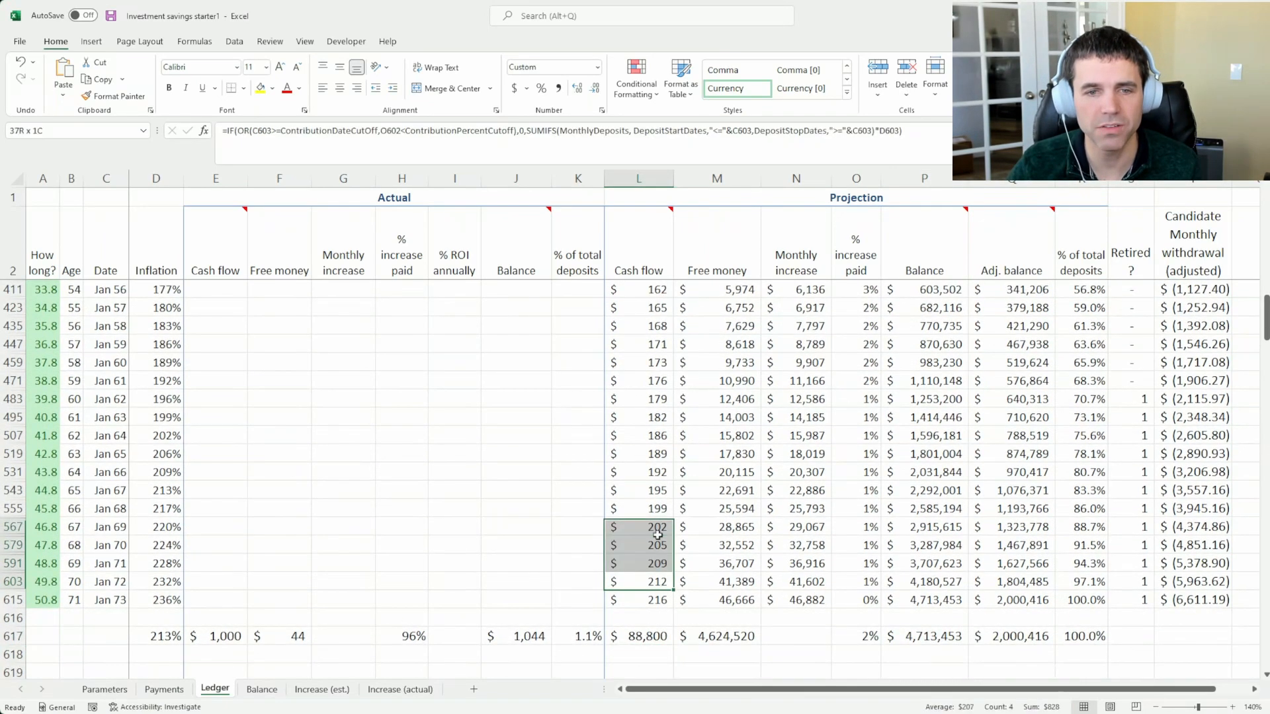
drag(651, 598, 654, 313)
scroll(657, 350, up, 1)
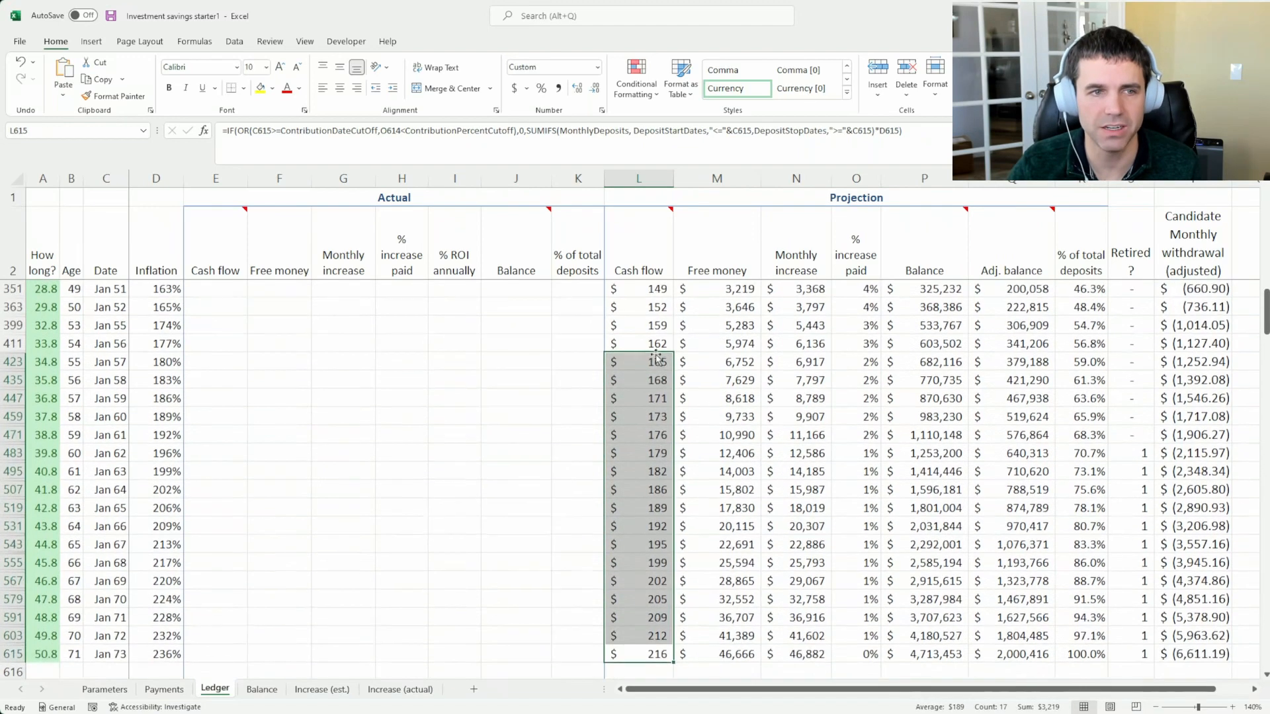
scroll(651, 354, down, 2)
scroll(618, 364, up, 1)
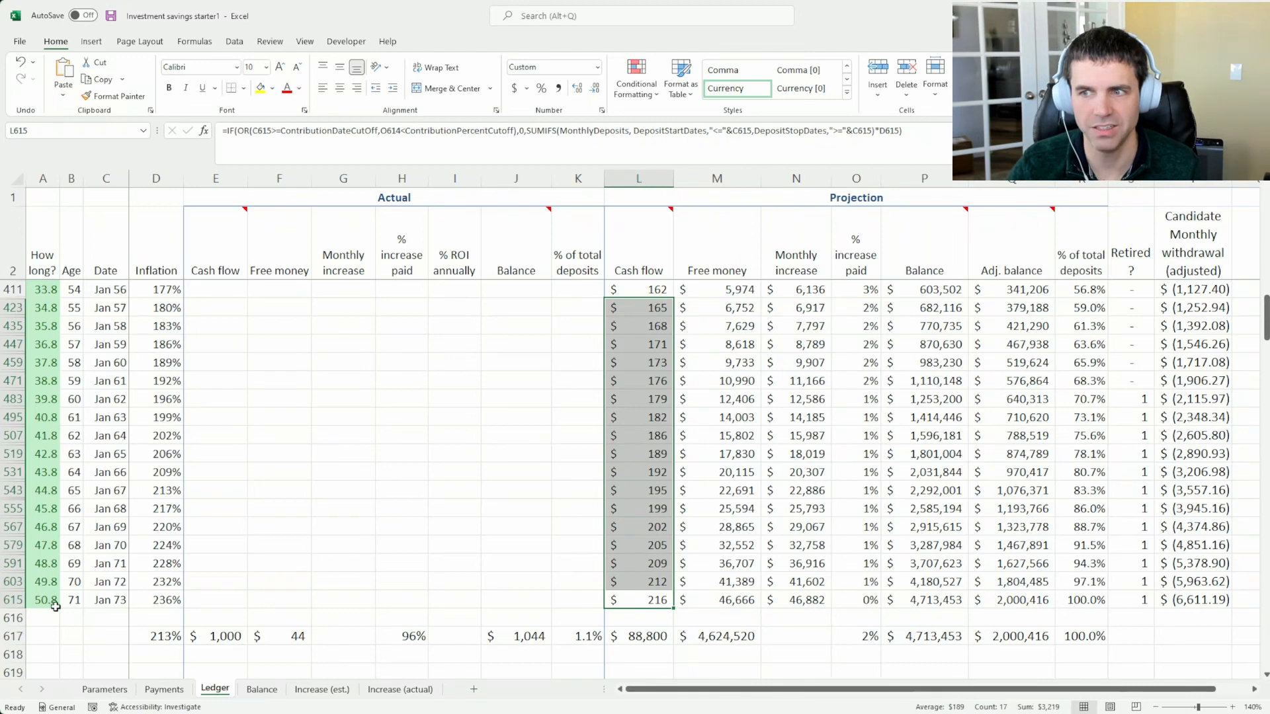
scroll(618, 661, down, 1)
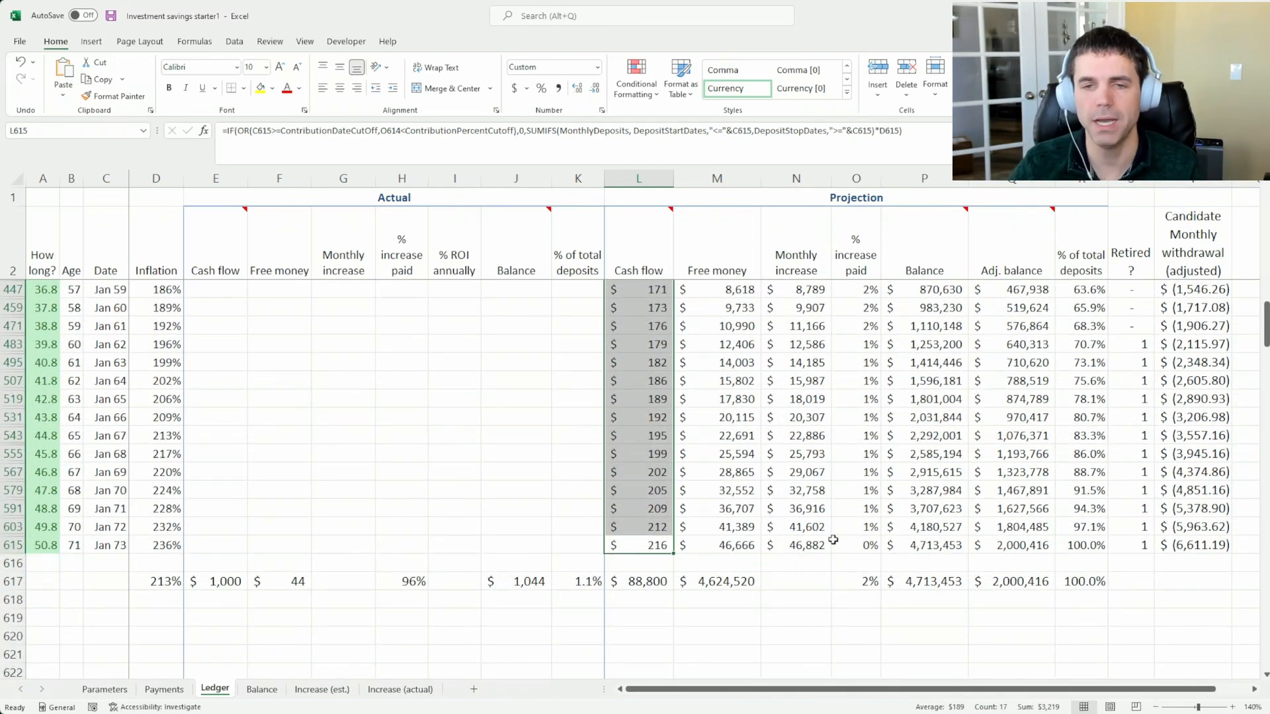
Compare the early projected Cash flow of April to October 2023 with the entries from January 2063 to January 2073
scroll(687, 503, up, 13)
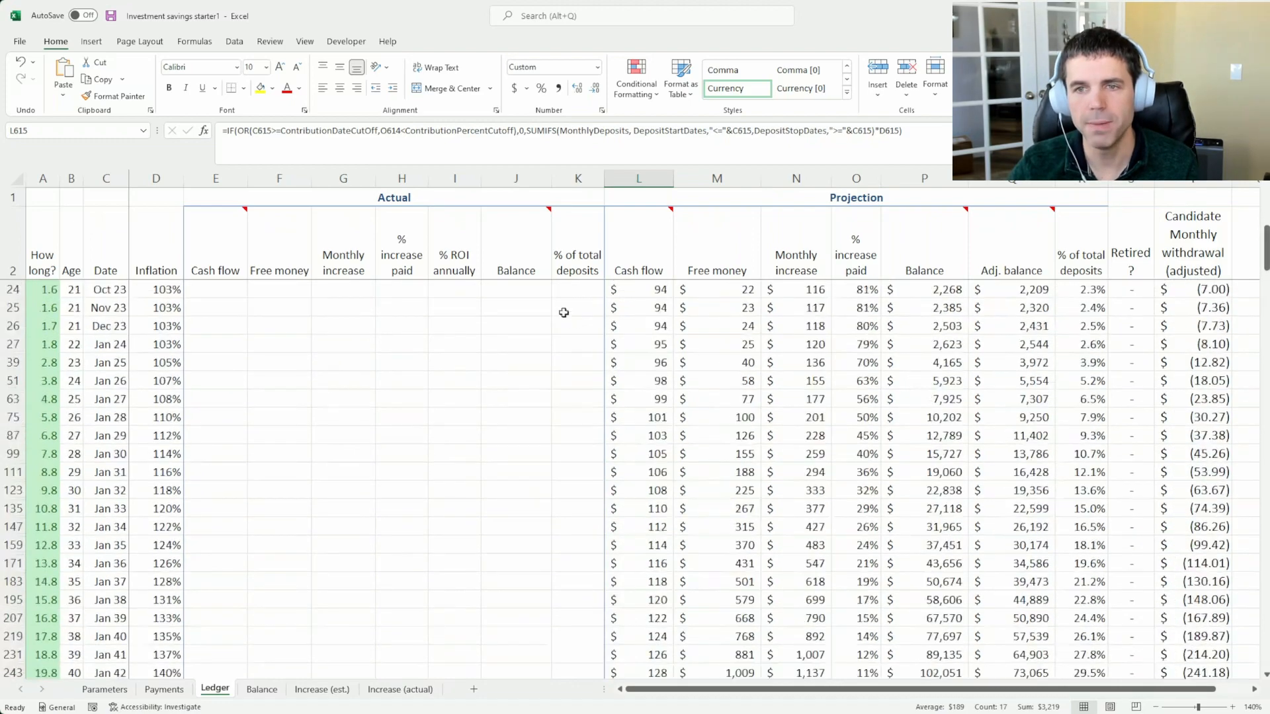
scroll(563, 312, up, 2)
drag(643, 289, 654, 403)
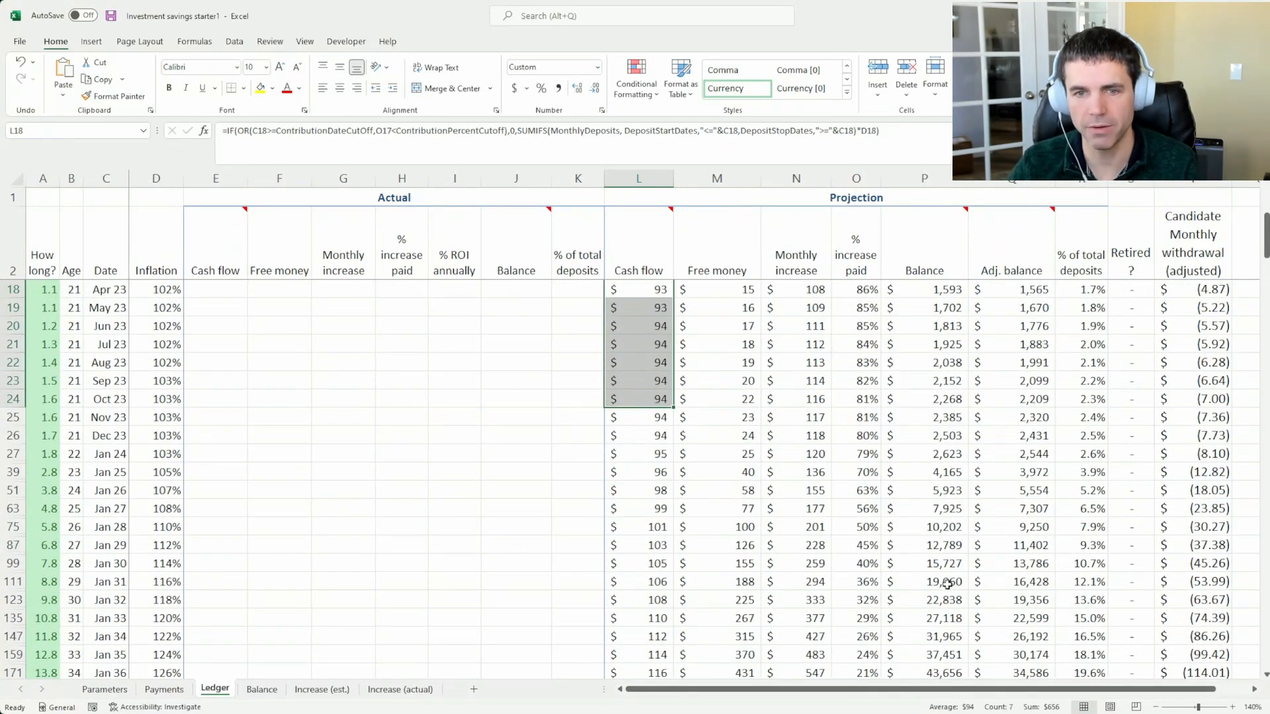
scroll(947, 583, down, 14)
click(636, 422)
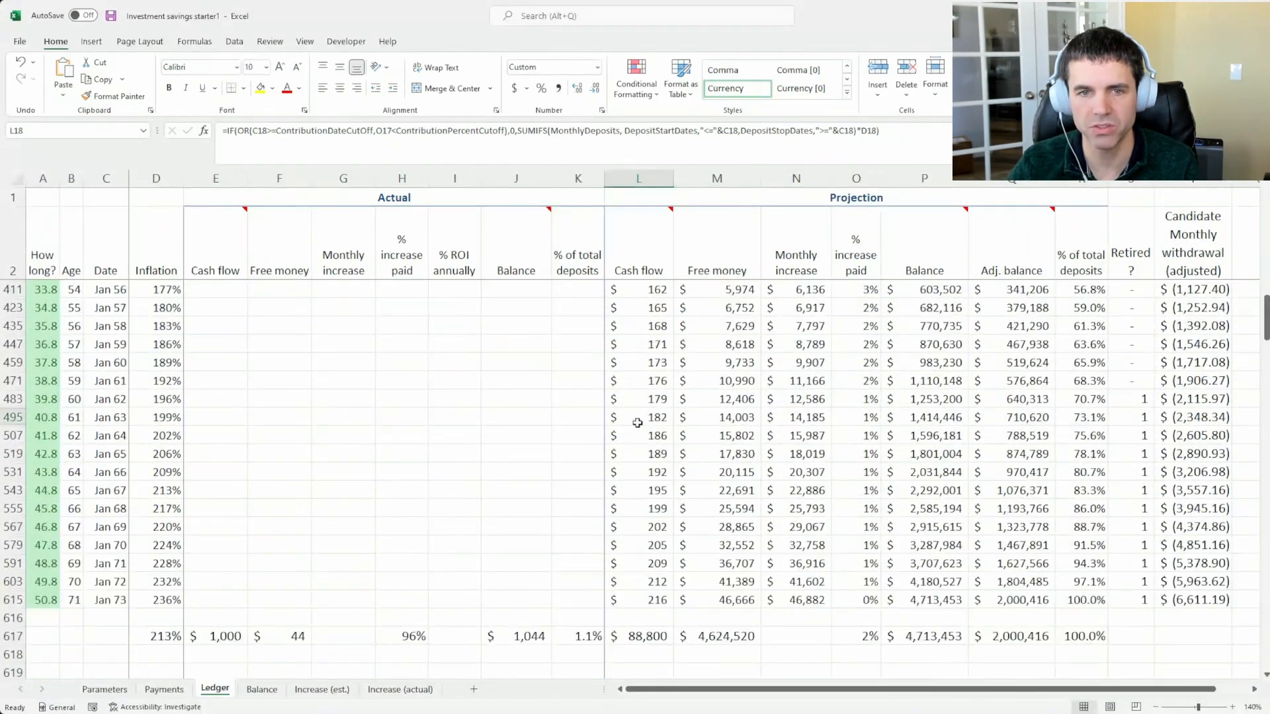
drag(637, 423, 648, 599)
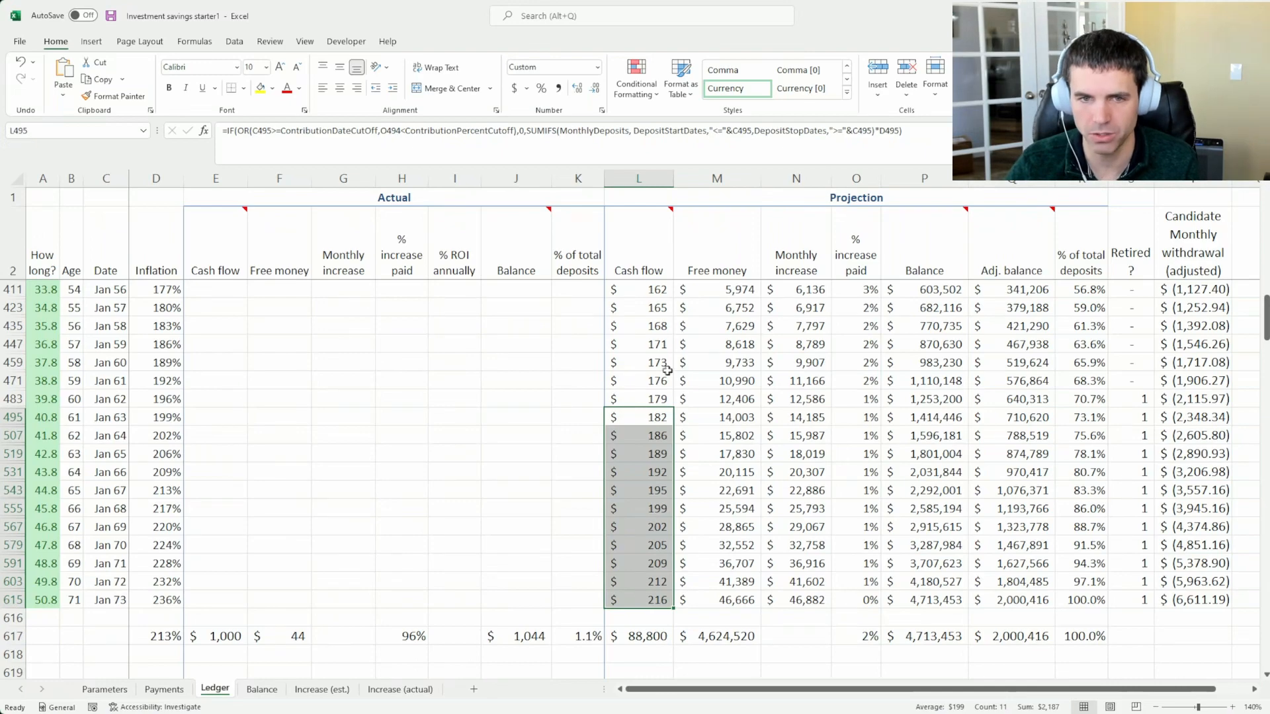
scroll(665, 351, up, 1)
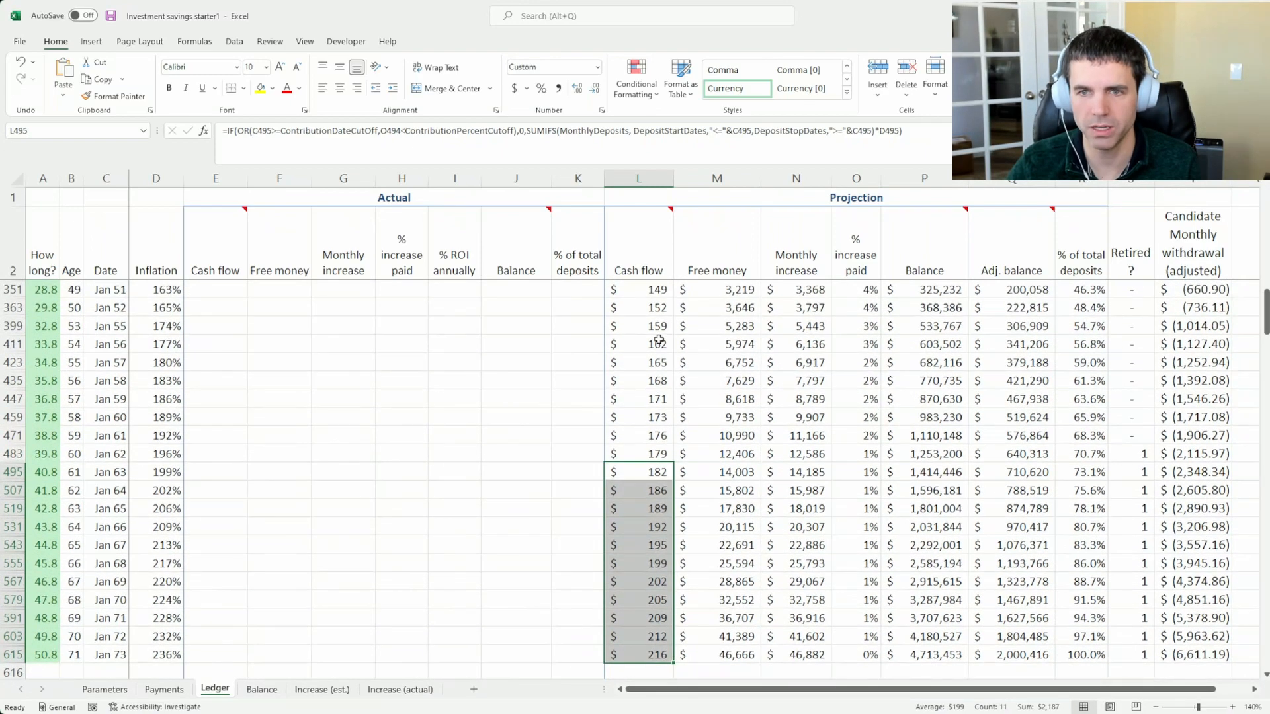
scroll(660, 341, down, 3)
Undo the recent contribution percentage cutoff changes on the Parameters sheet to restore 20%
click(119, 691)
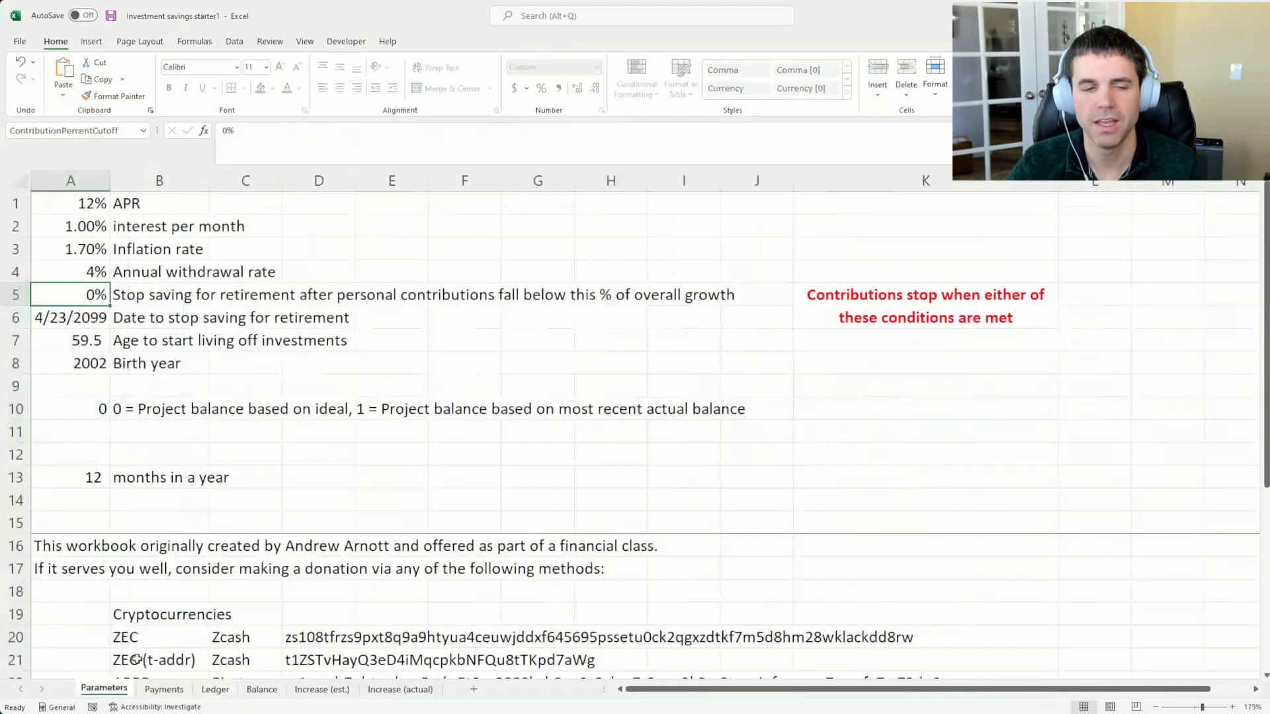
key(ctrl+z)
key(ctrl+z)
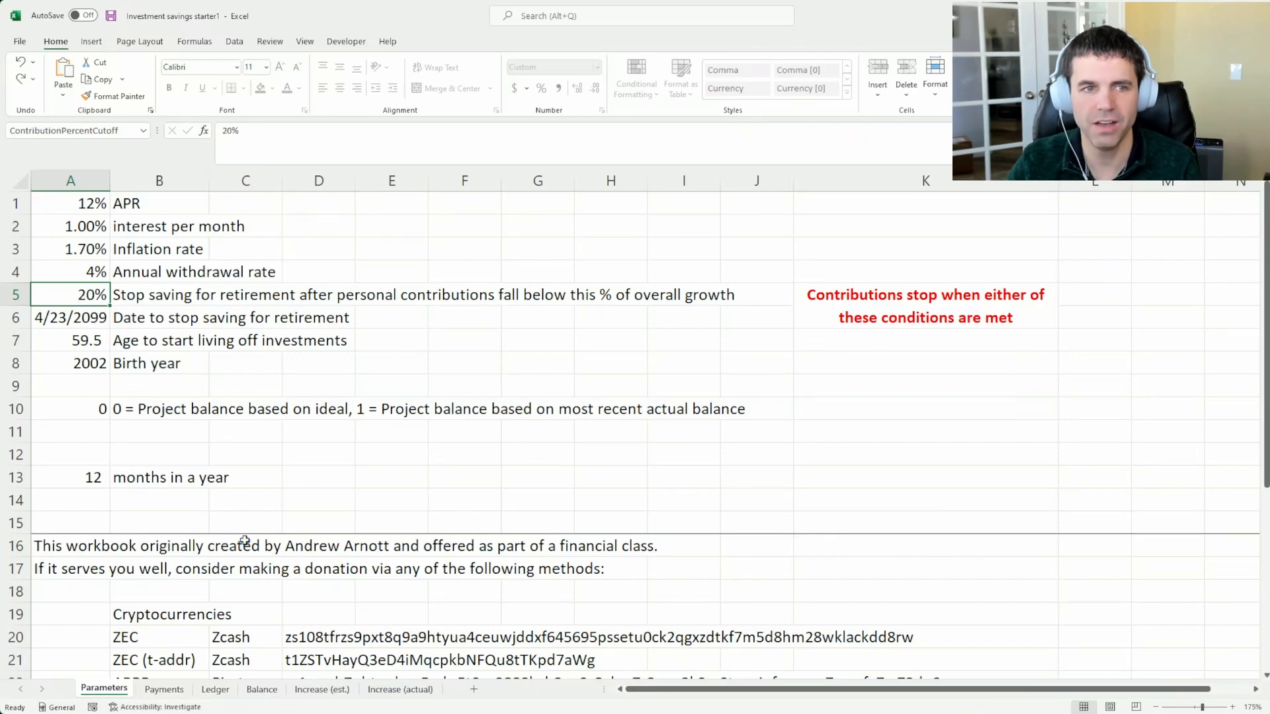
Highlight the Ledger's projected Cash flow from January 2036 back to July 2023, and separately from January 2037 to January 2044
key(ctrl+Page_Down)
key(ctrl+Page_Down)
scroll(308, 521, up, 3)
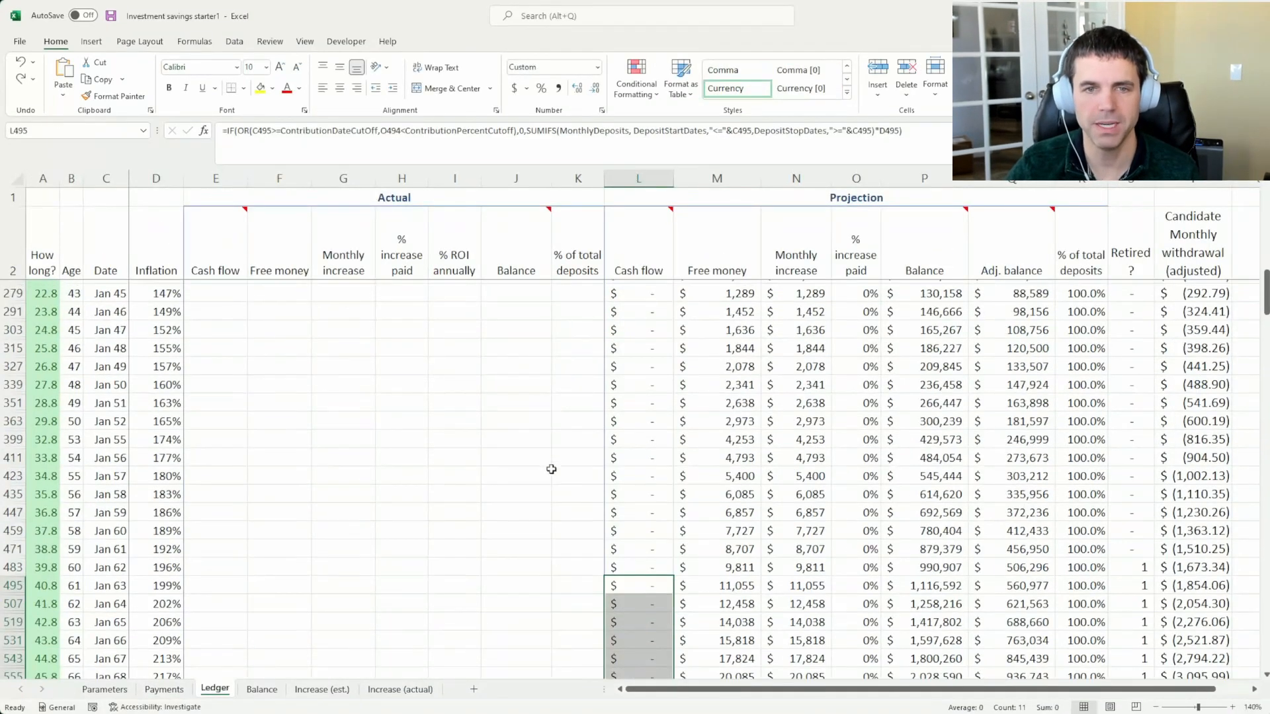
scroll(550, 469, up, 8)
drag(654, 544, 658, 269)
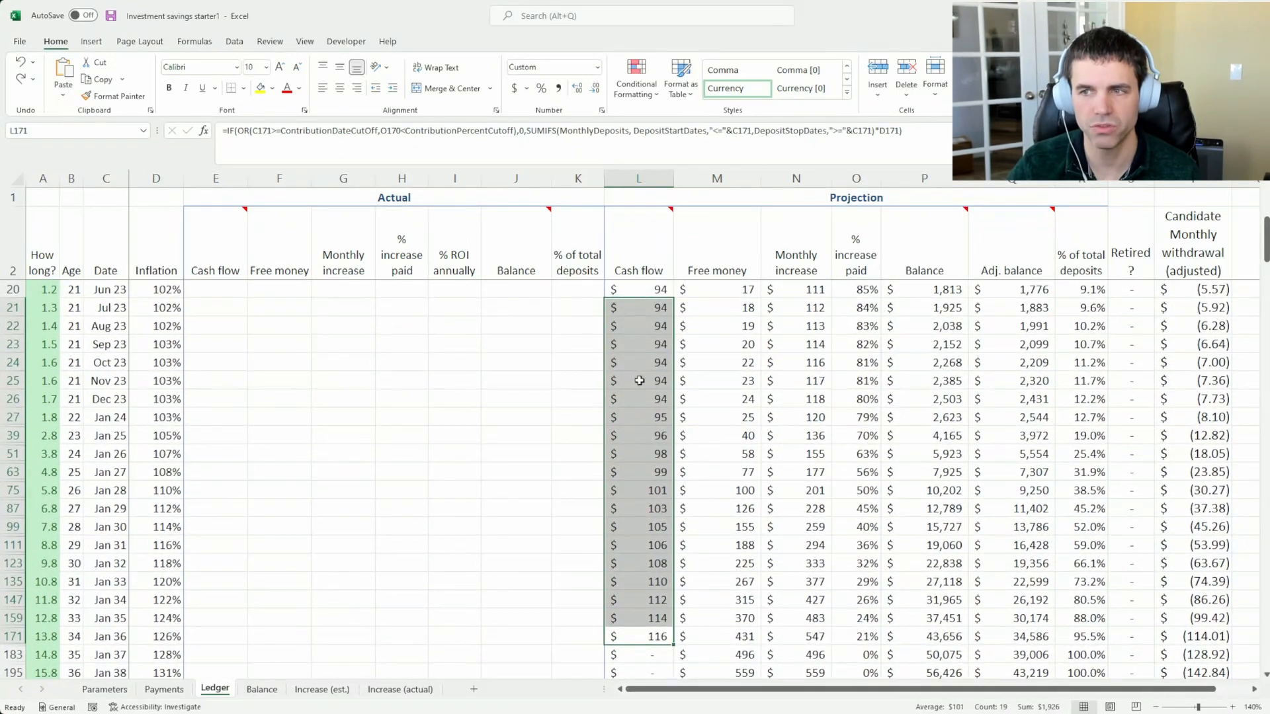
scroll(639, 380, down, 4)
drag(656, 435, 665, 562)
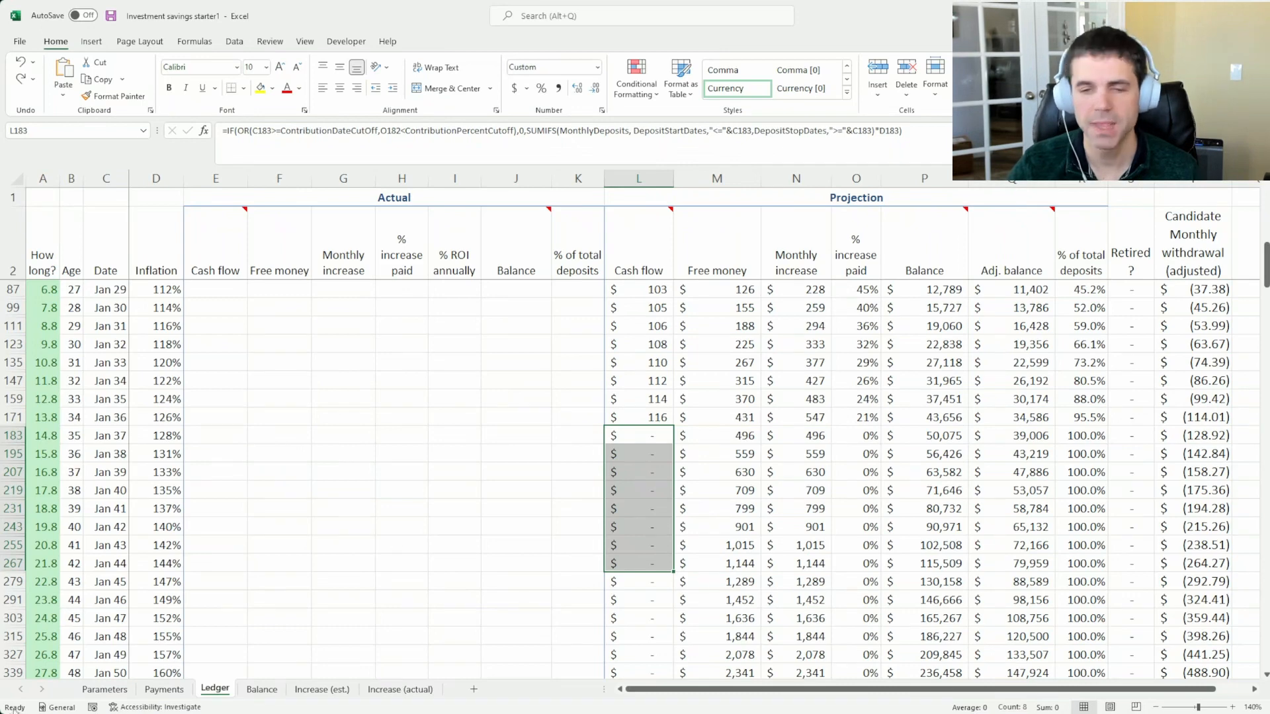
Inspect the date to stop saving and the contribution percentage cutoff on the Parameters sheet
click(104, 689)
click(74, 322)
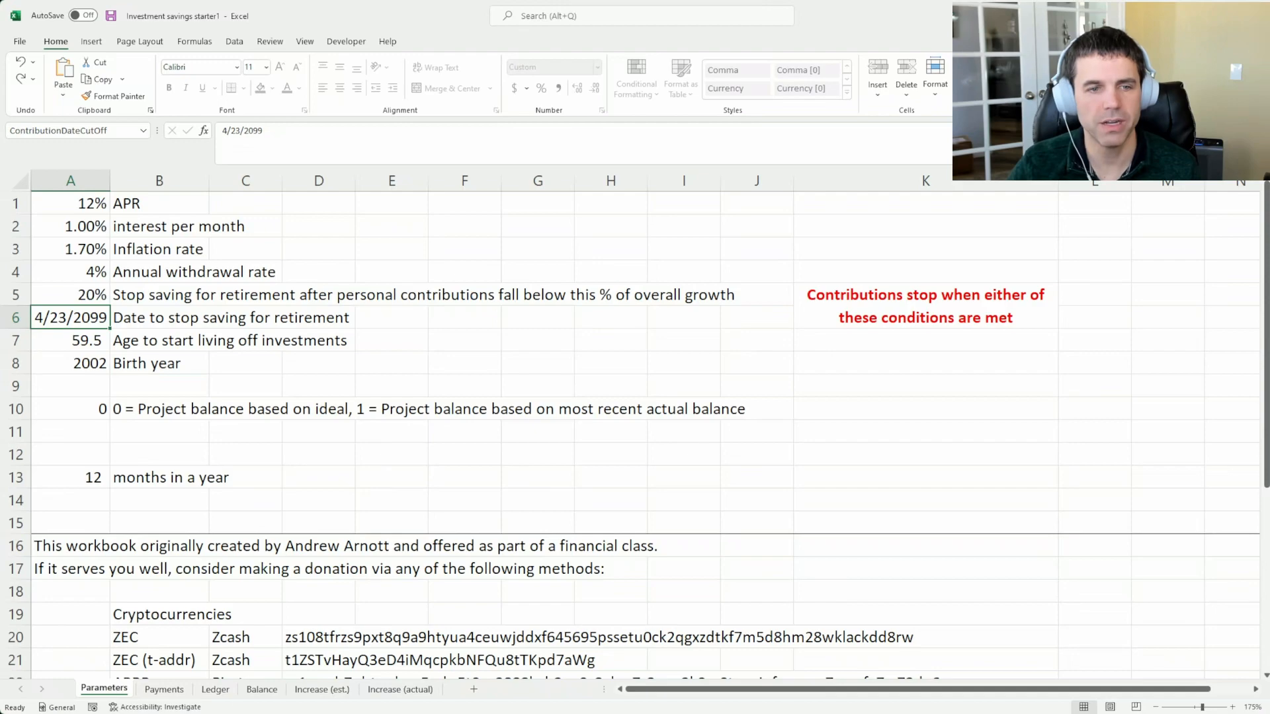
click(92, 298)
Highlight the Ledger's January 2063 row across the projection columns and inspect its Date cell
click(214, 689)
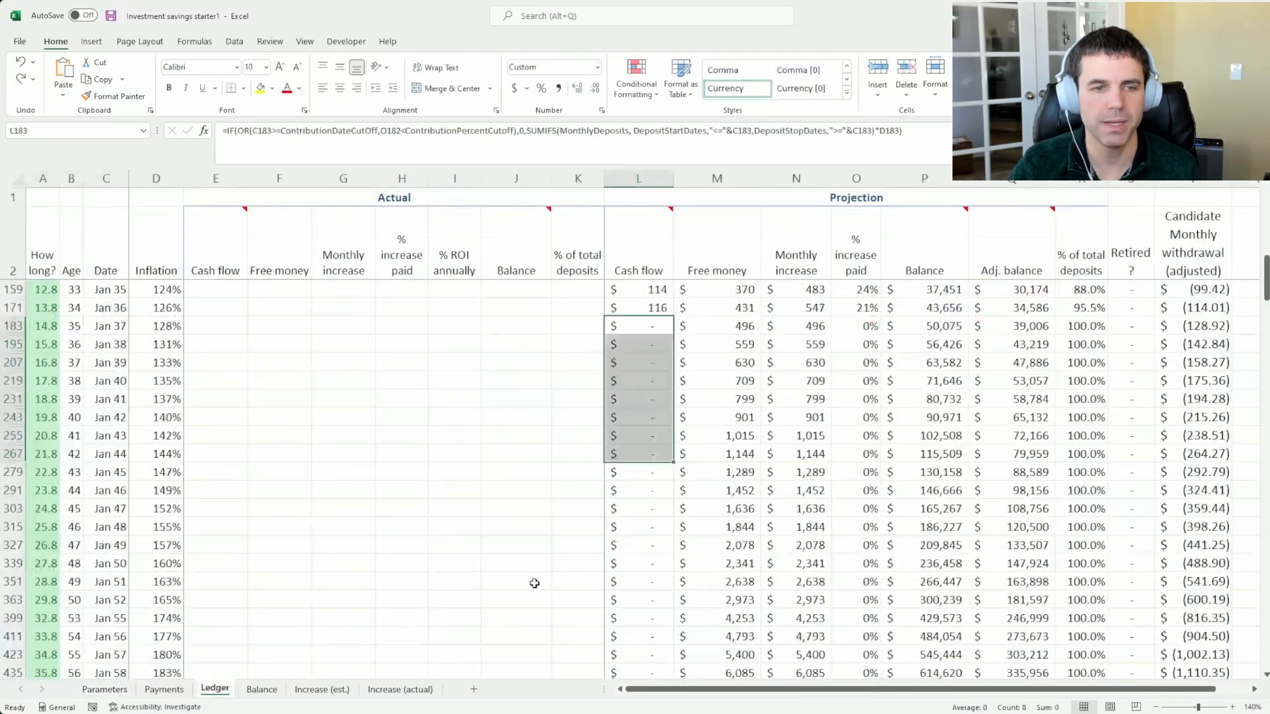
scroll(655, 538, down, 5)
drag(1176, 430, 595, 426)
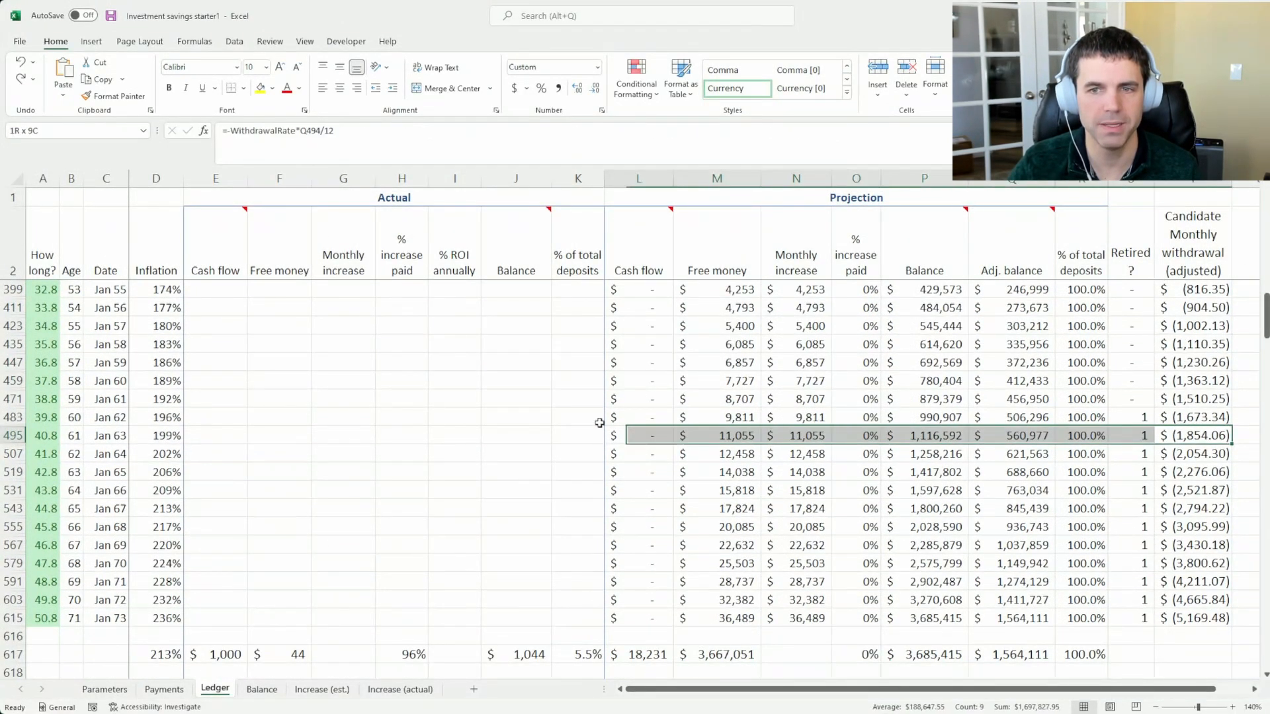
click(124, 435)
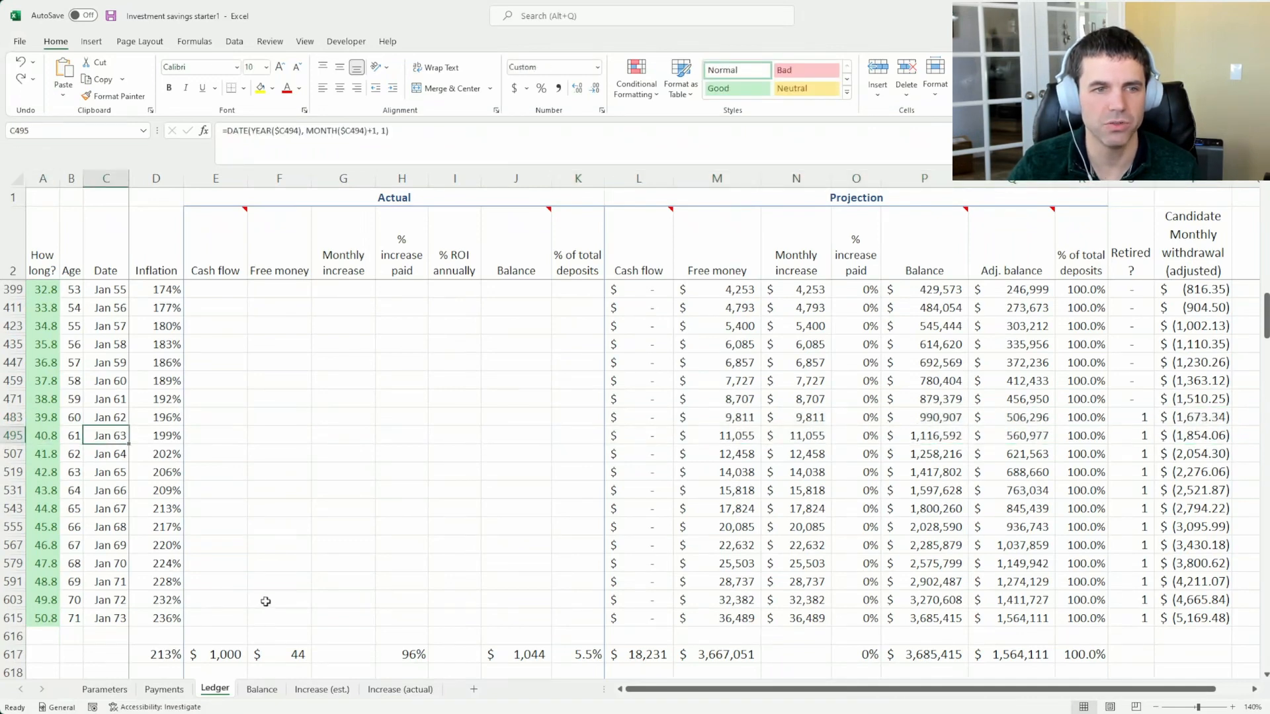
Review the two conditions on the Parameters sheet that stop contributions, the cutoff date and the cutoff percentage
click(104, 689)
click(73, 317)
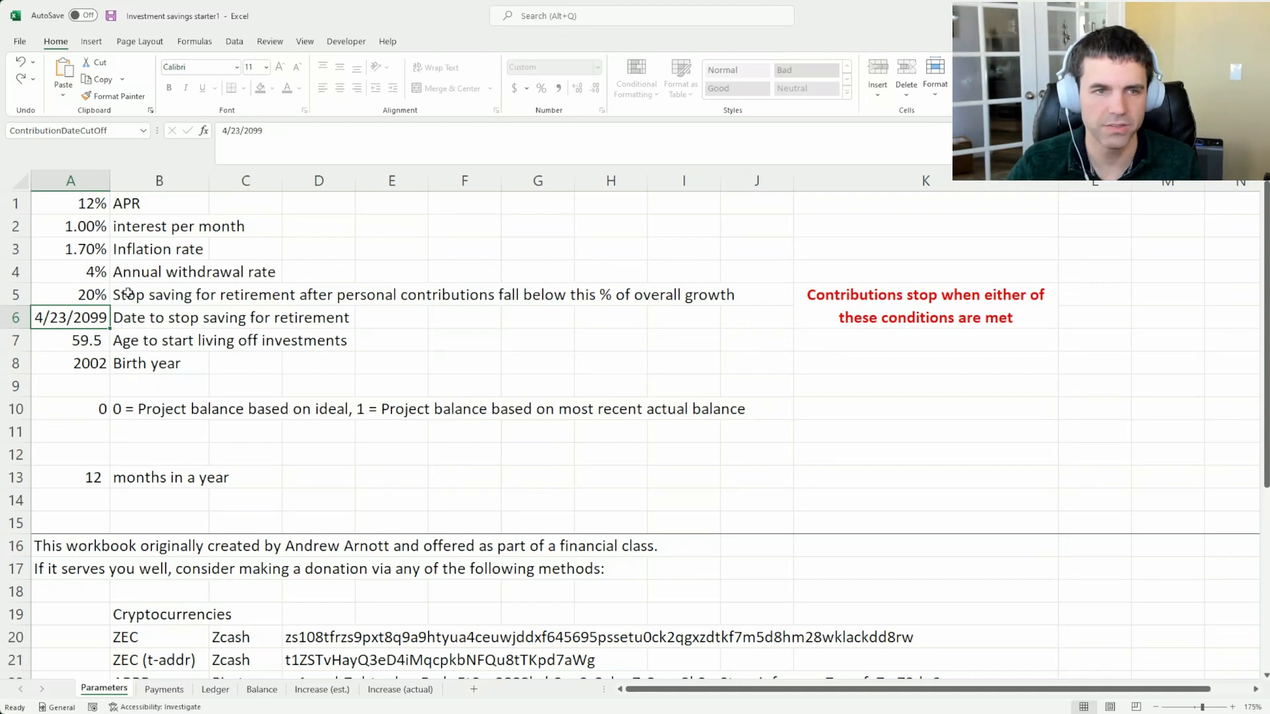
mouse_move(97, 295)
mouse_down()
mouse_move(98, 318)
mouse_move(92, 296)
mouse_up()
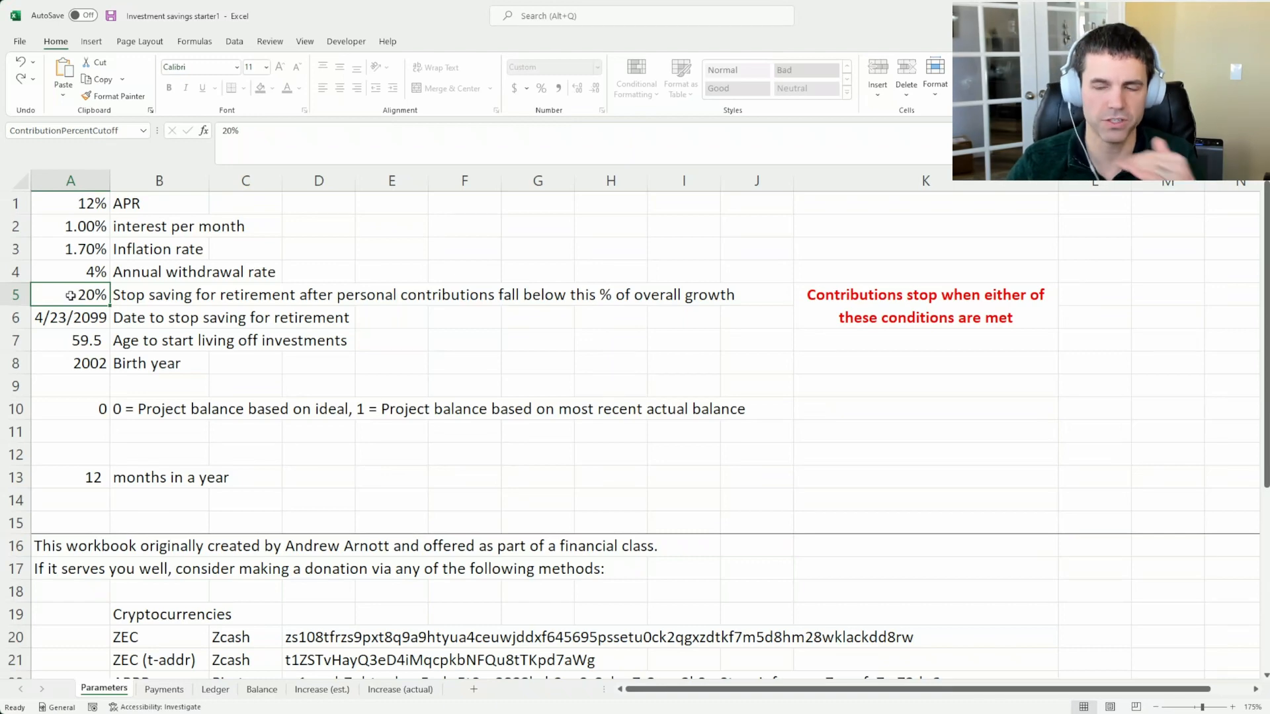
click(75, 344)
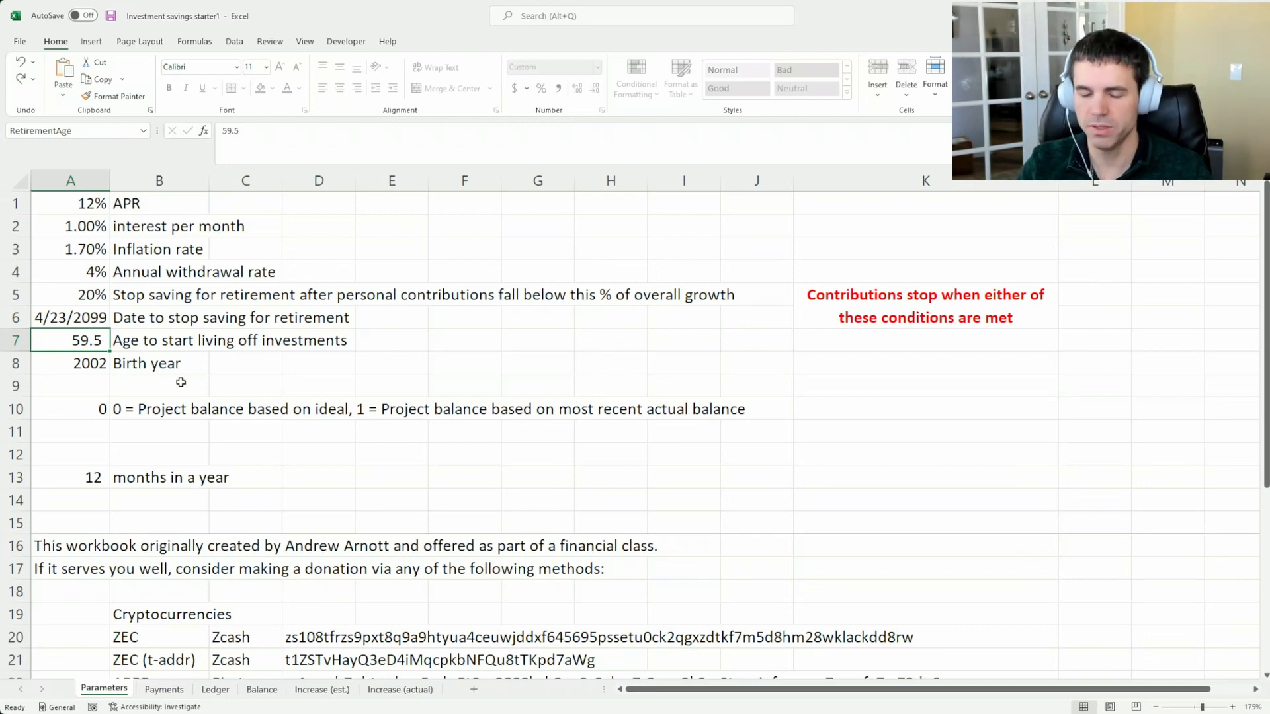
text(65)
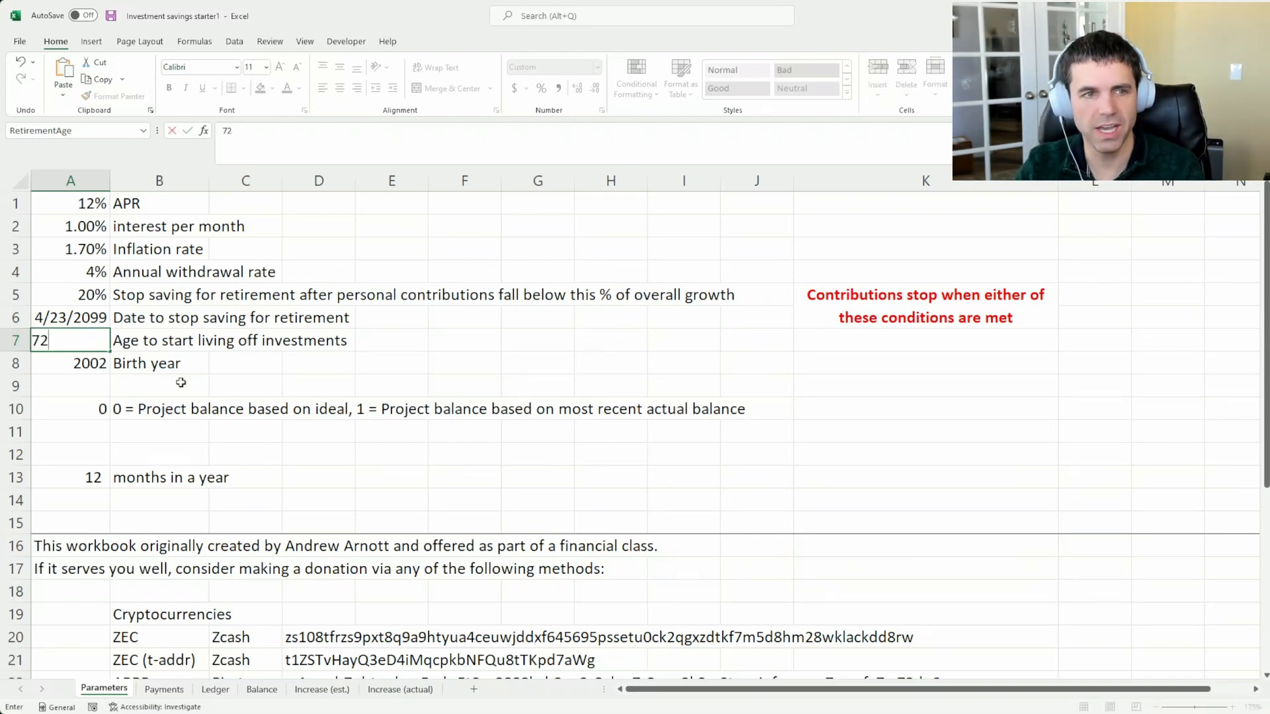
key(Escape)
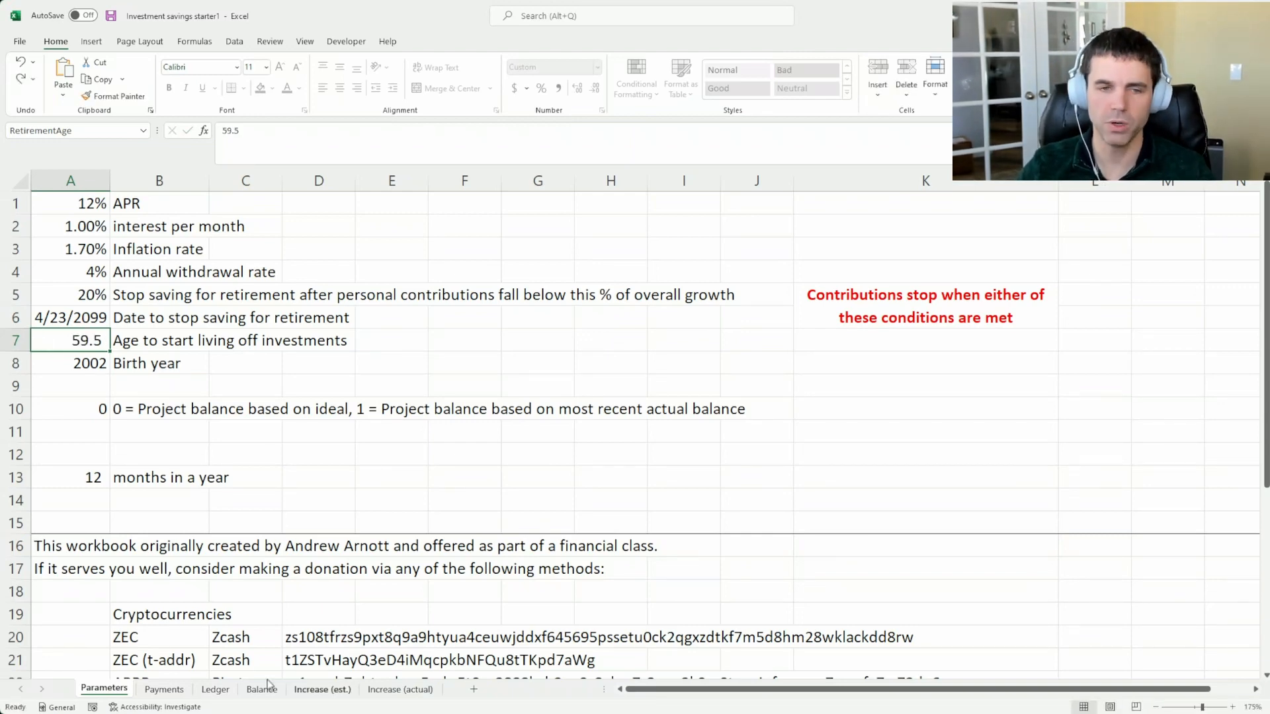
Examine the Ledger's Retired flags from January 2062 onward and the candidate monthly withdrawal for January 2066
click(215, 688)
drag(1135, 423, 1133, 560)
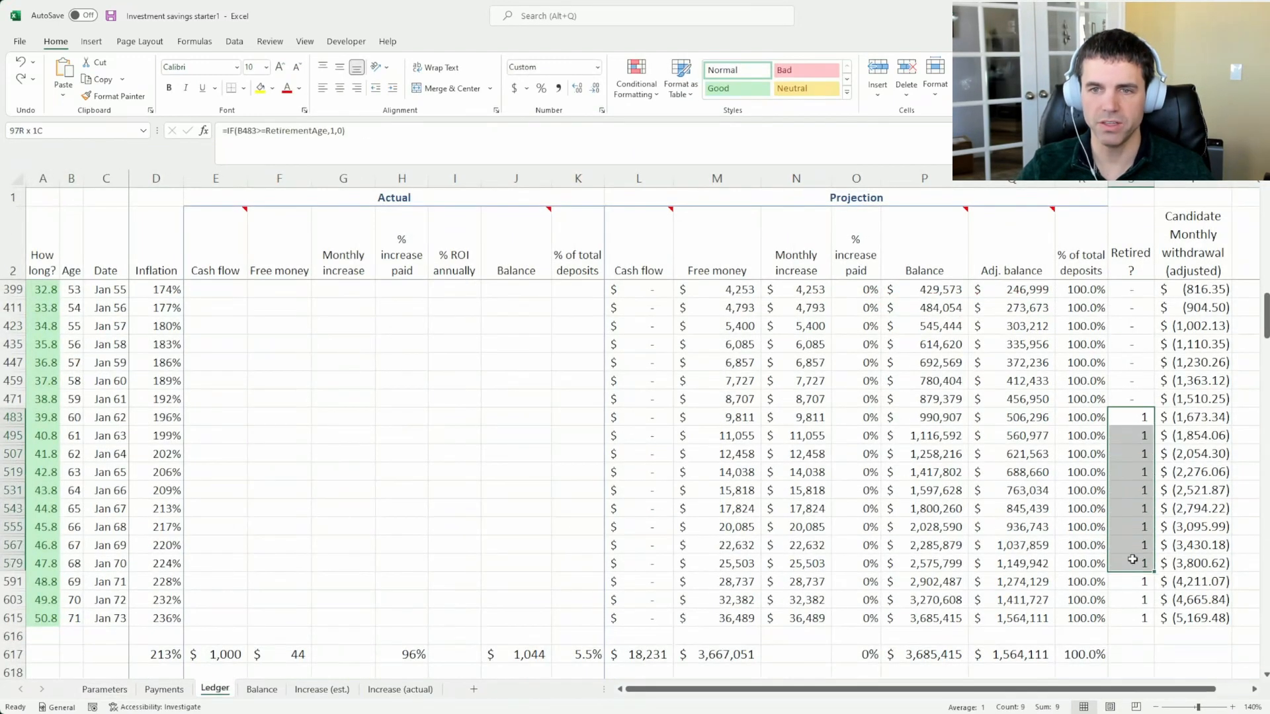
click(1134, 417)
click(1136, 510)
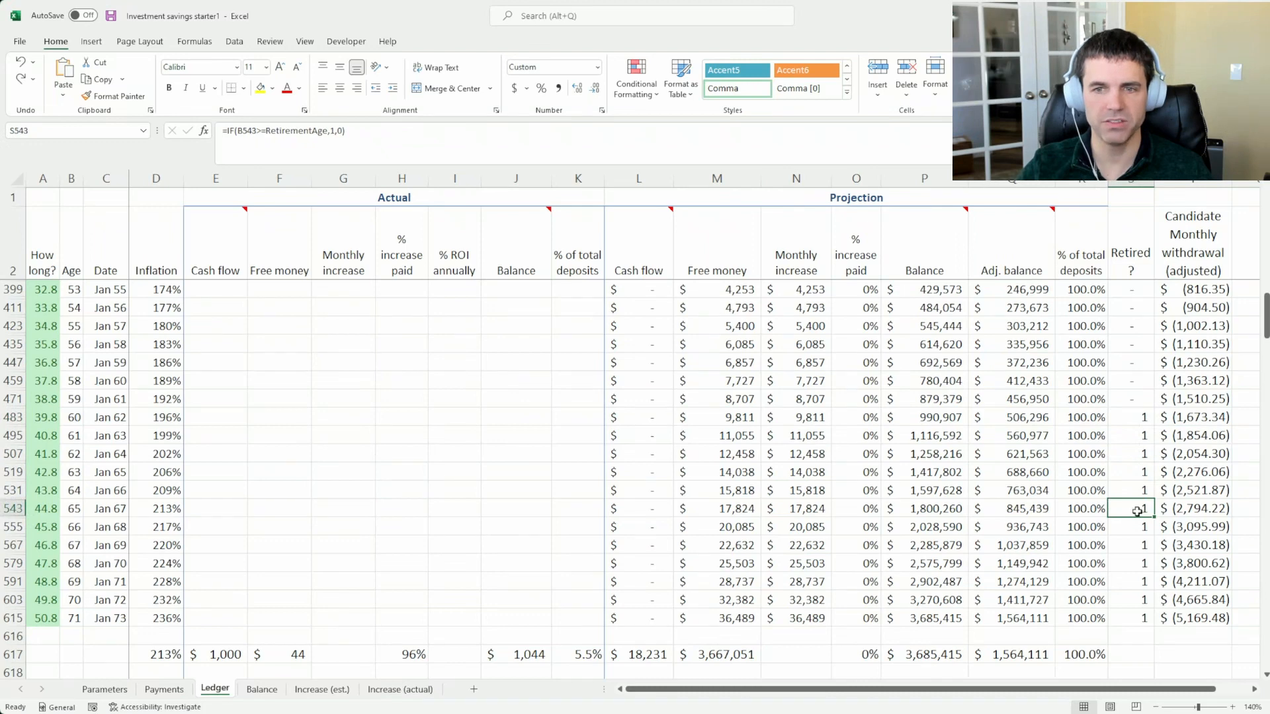
drag(1138, 488, 1140, 413)
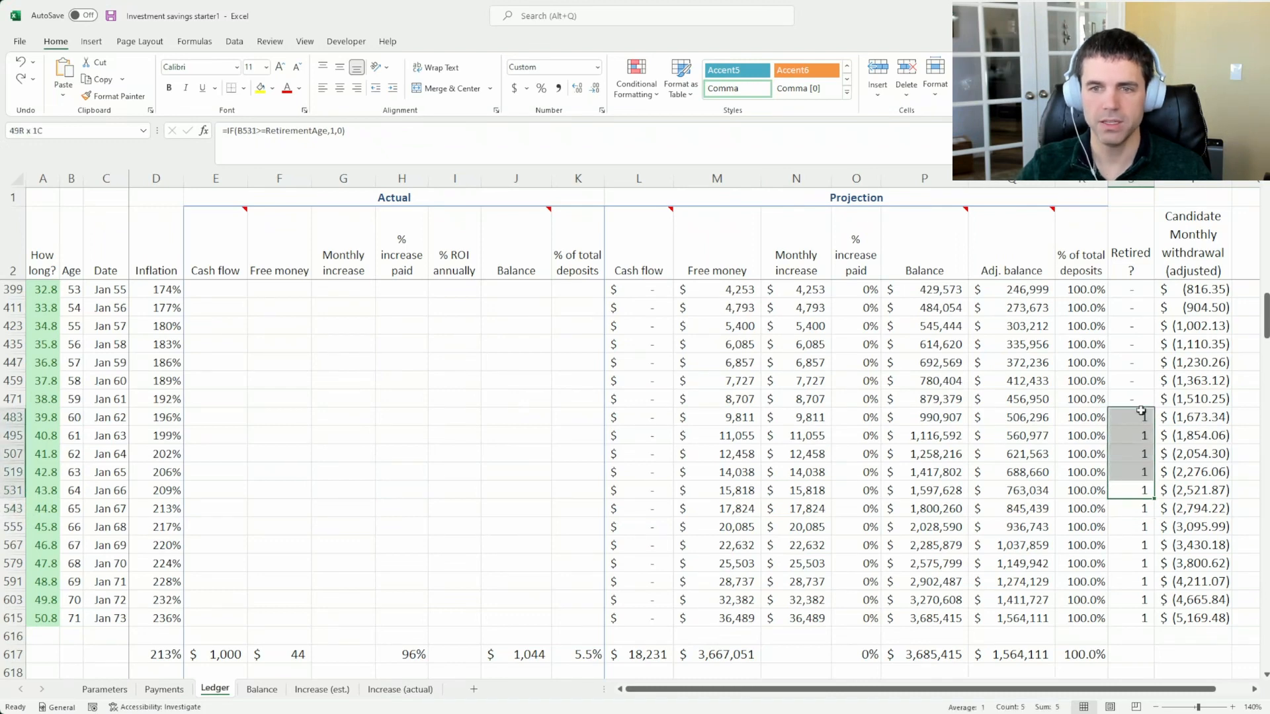
click(1217, 490)
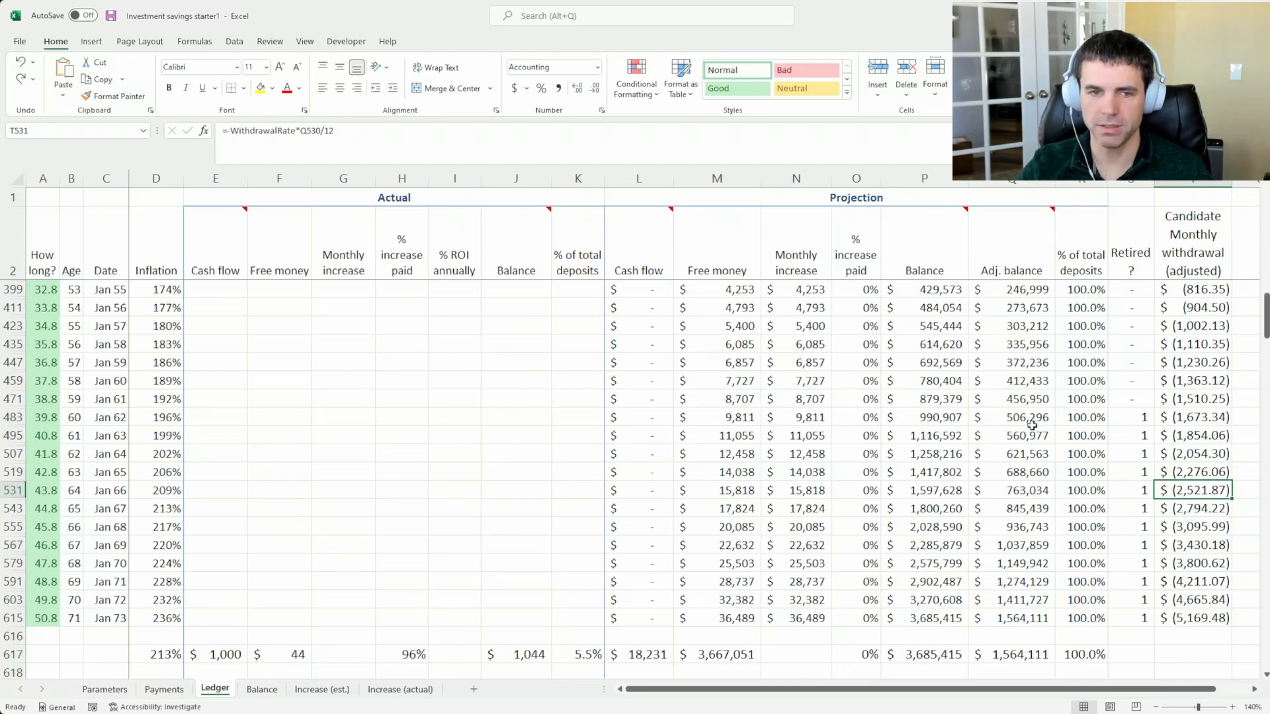
Set the age to start living off investments to 65 on the Parameters sheet and return to the Ledger
click(155, 691)
click(113, 693)
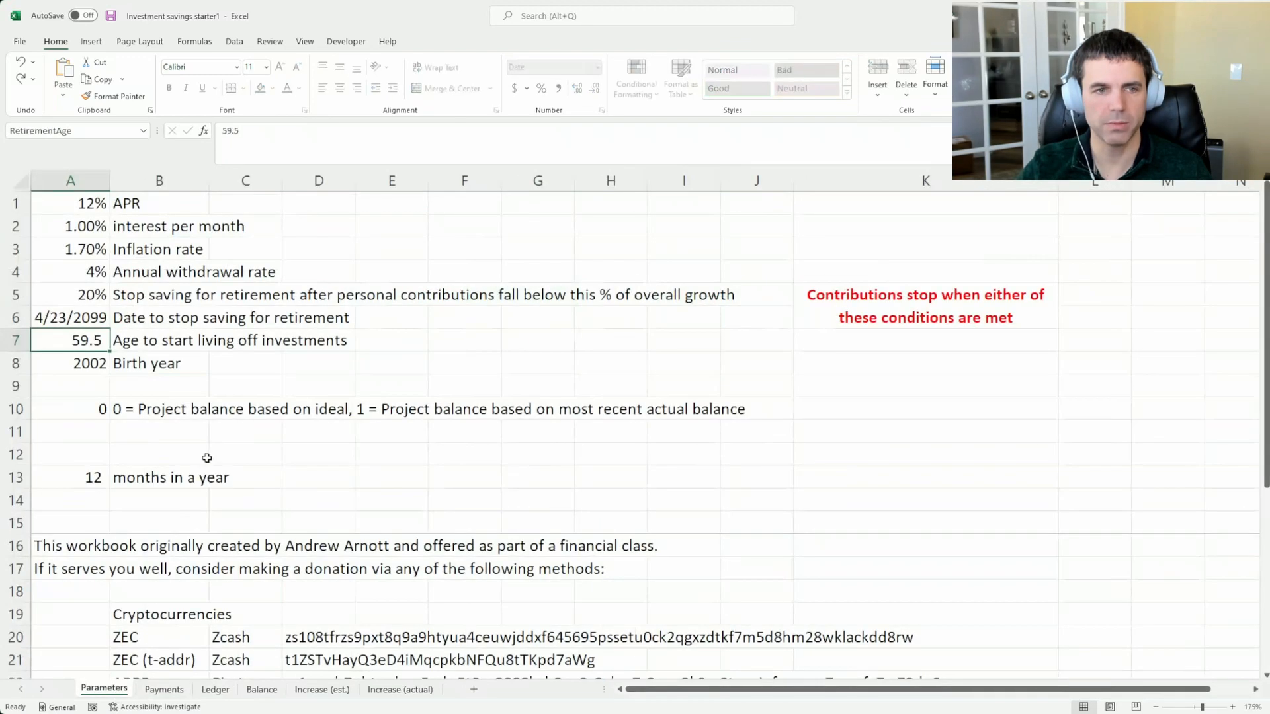
text(65)
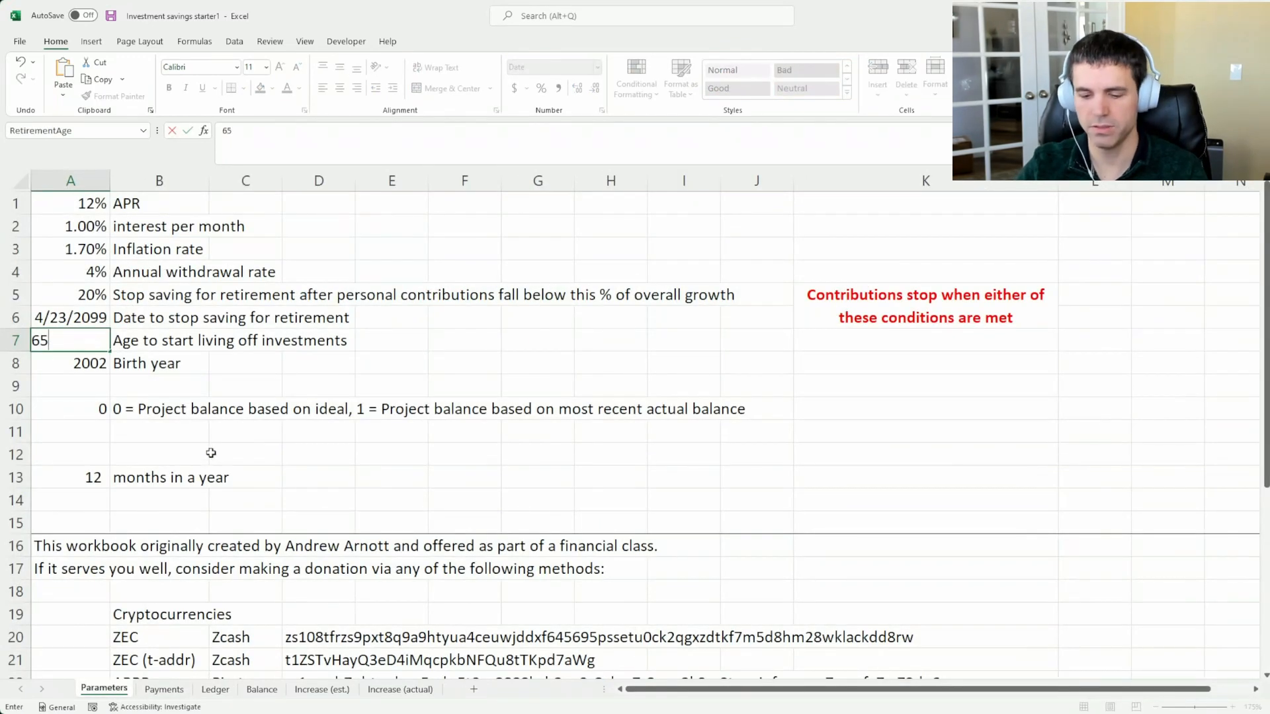
click(215, 689)
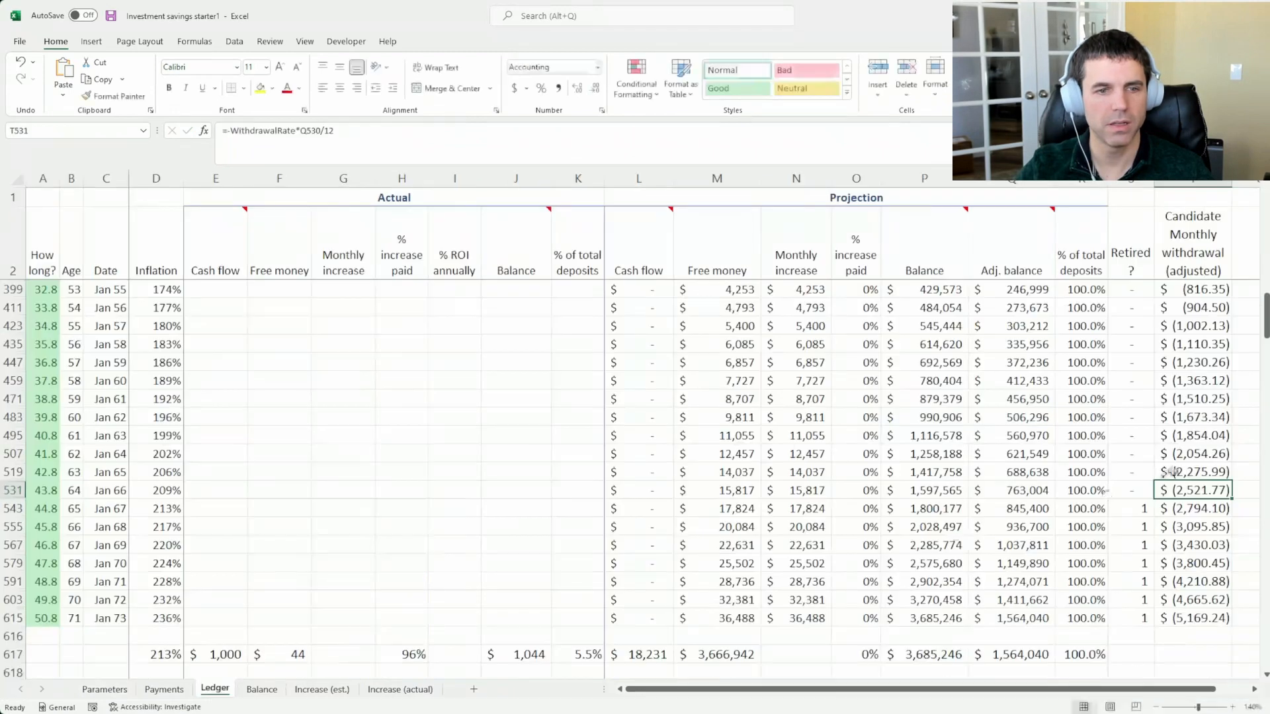
Compare the Ledger's candidate monthly withdrawals for January 2066 and January 2067, and inspect the January 2067 free money
click(1204, 507)
click(1216, 492)
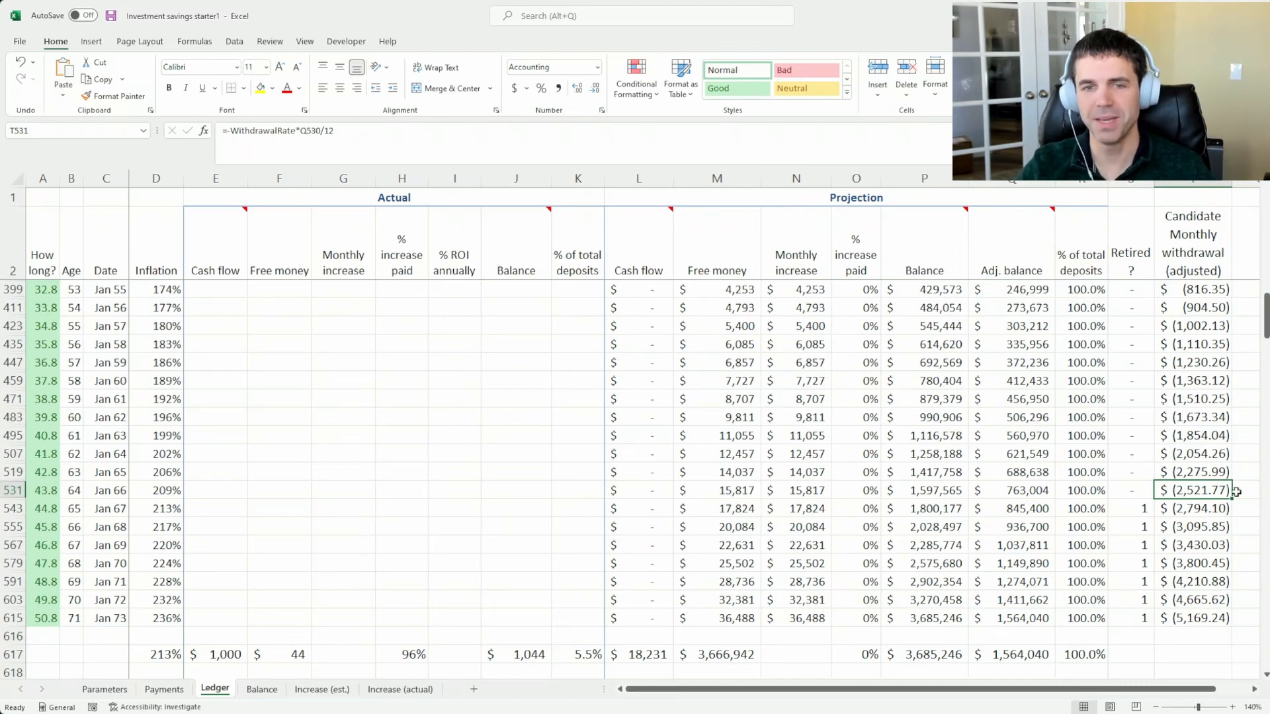
click(1195, 507)
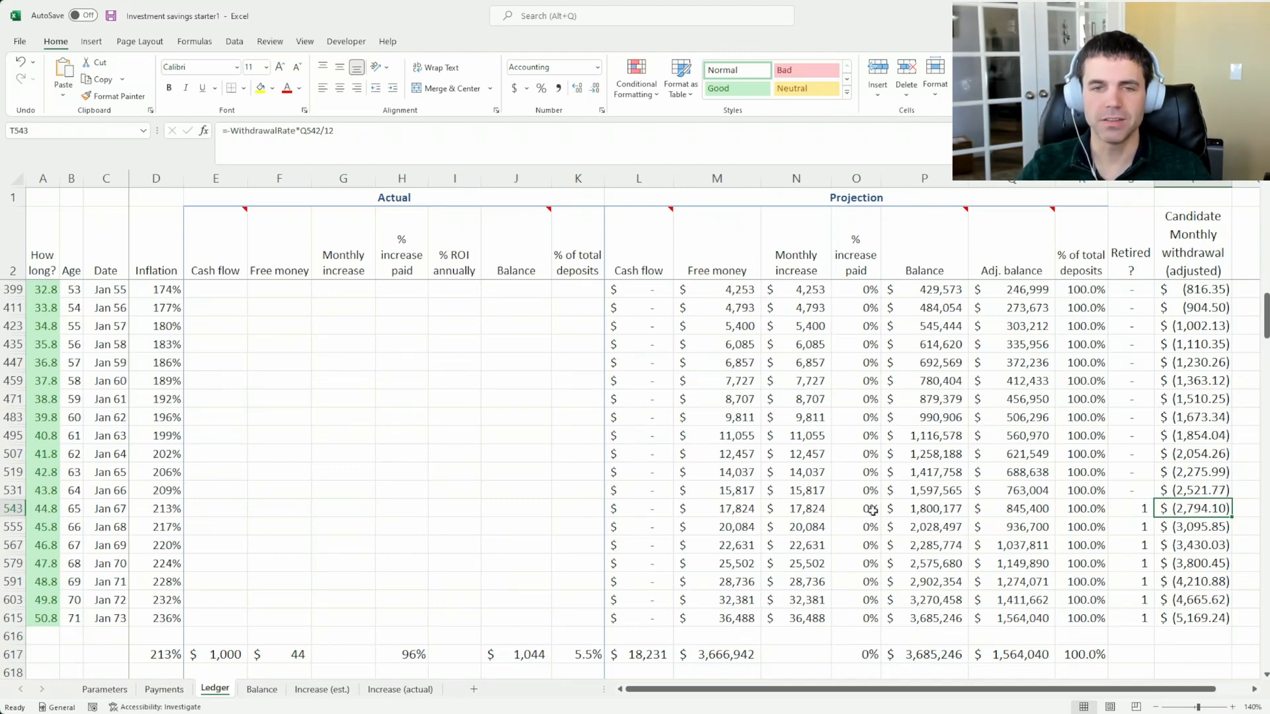
click(745, 511)
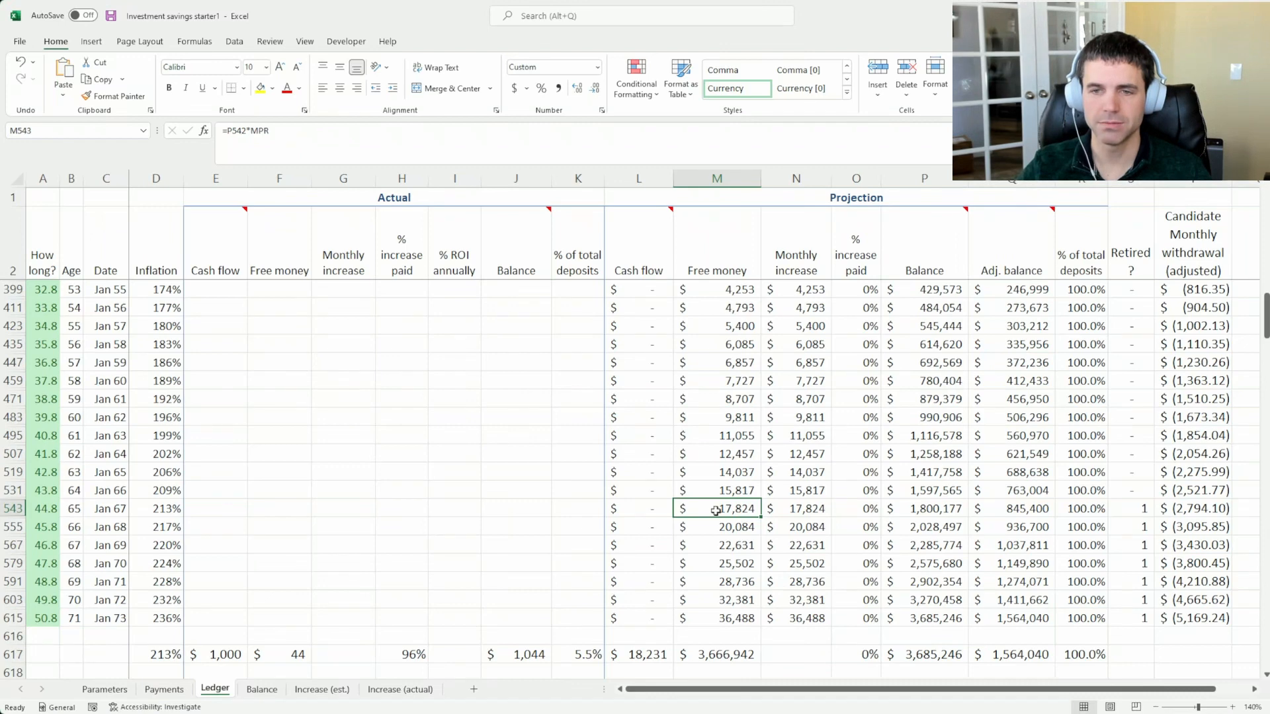
click(1205, 506)
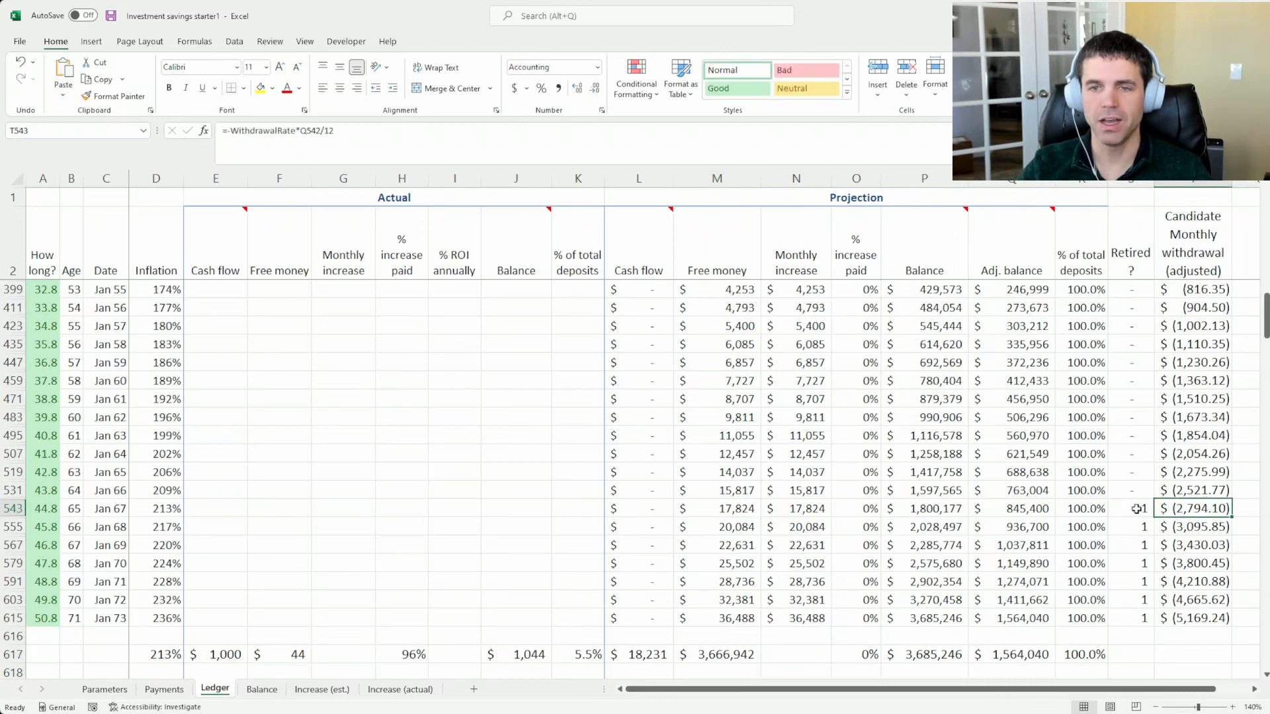
click(1208, 489)
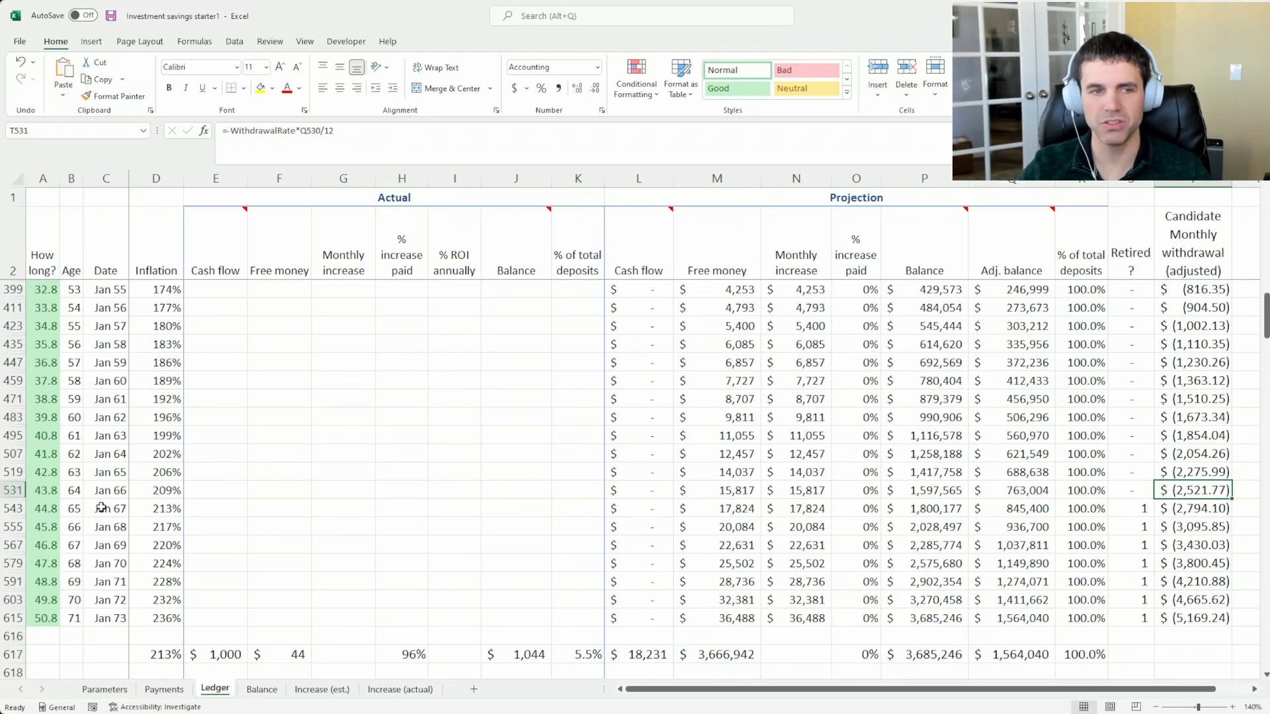
Examine the Ledger dates from January 2067 to January 2073 and the final projected balance in the totals row
drag(99, 506, 101, 618)
click(101, 619)
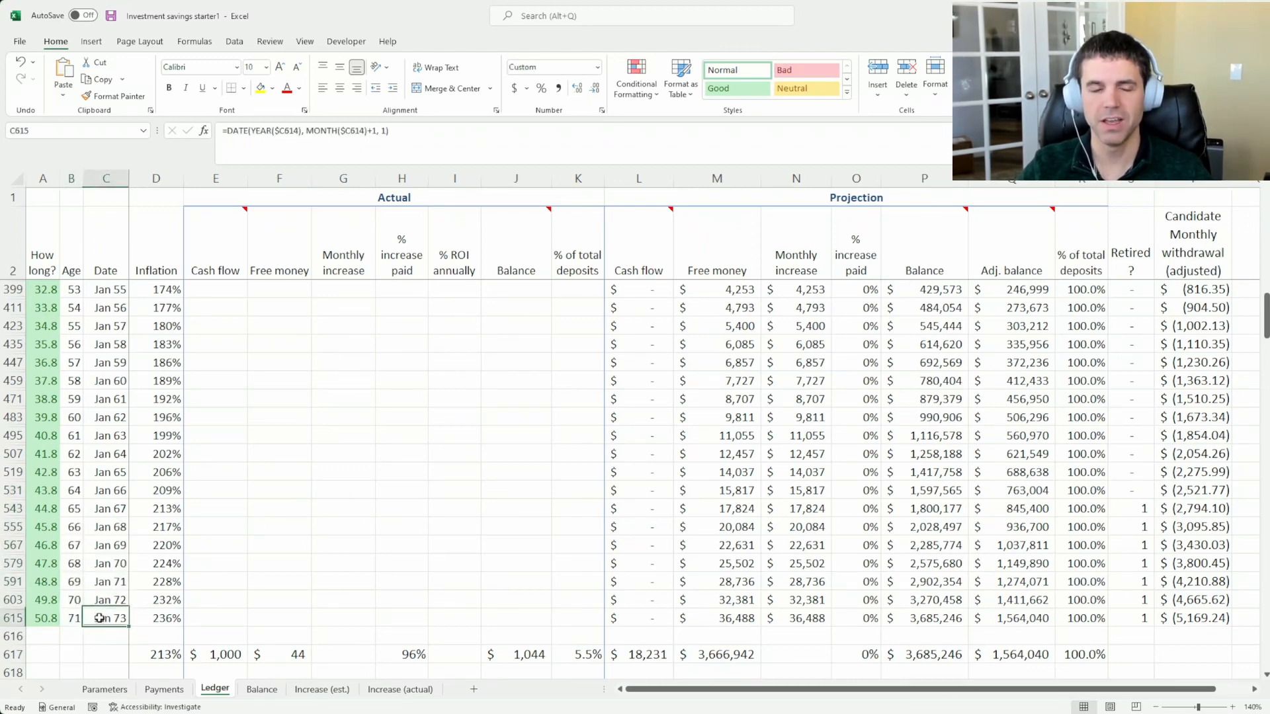
click(947, 654)
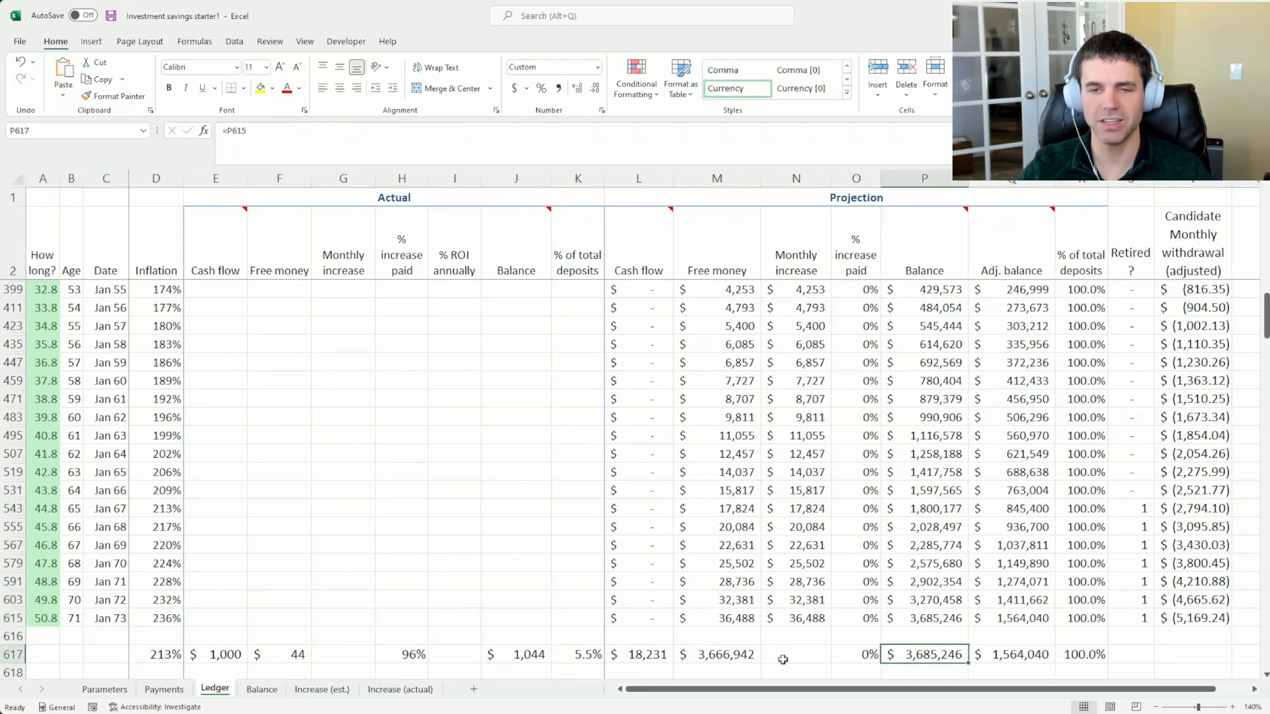
Set the age to start living off investments back to 59.5 on the Parameters sheet
click(163, 691)
click(117, 692)
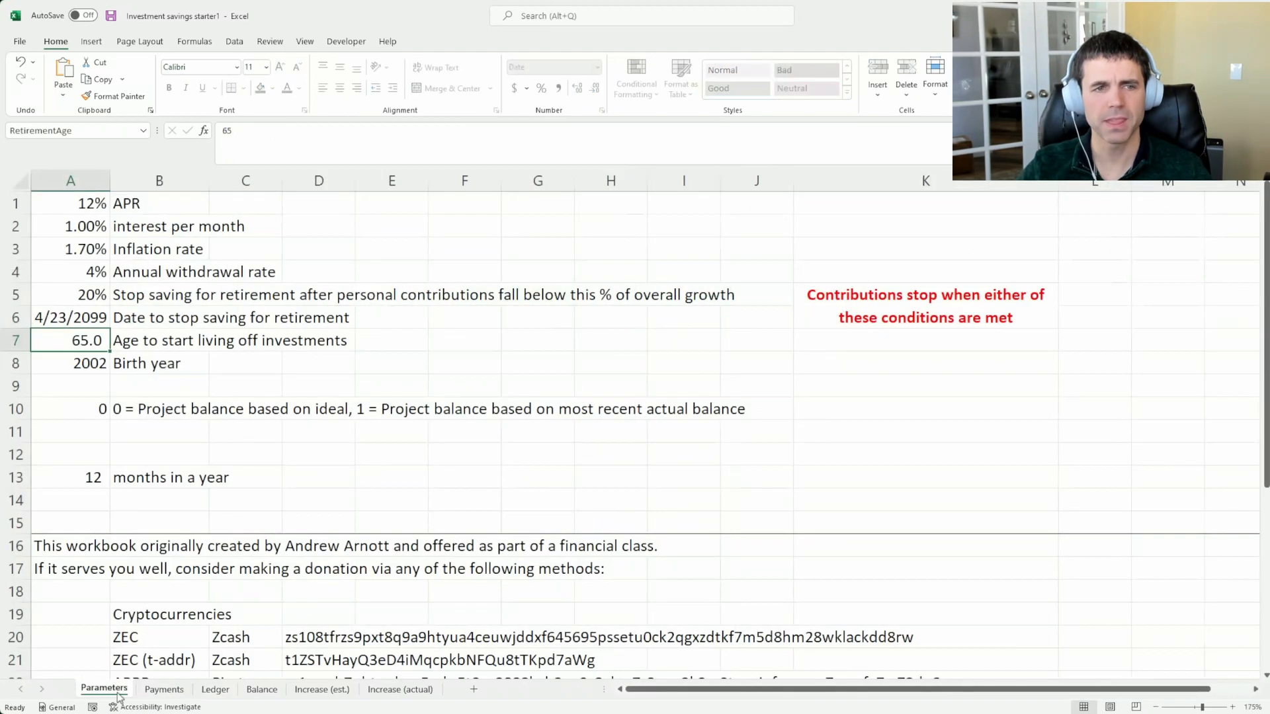
text(59.5)
key(ctrl+Return)
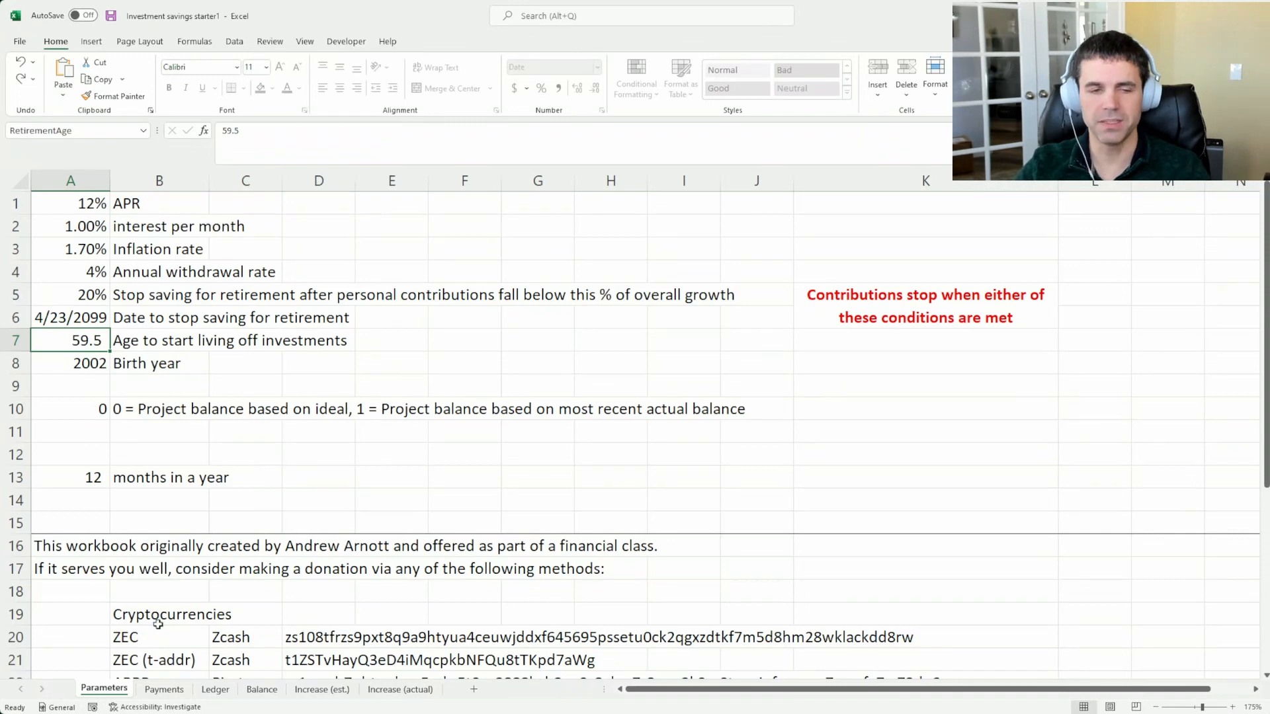
Inspect the Ledger's projected balances for January 2063, January 2068 and the totals row, with a glance at the Payments sheet
click(213, 690)
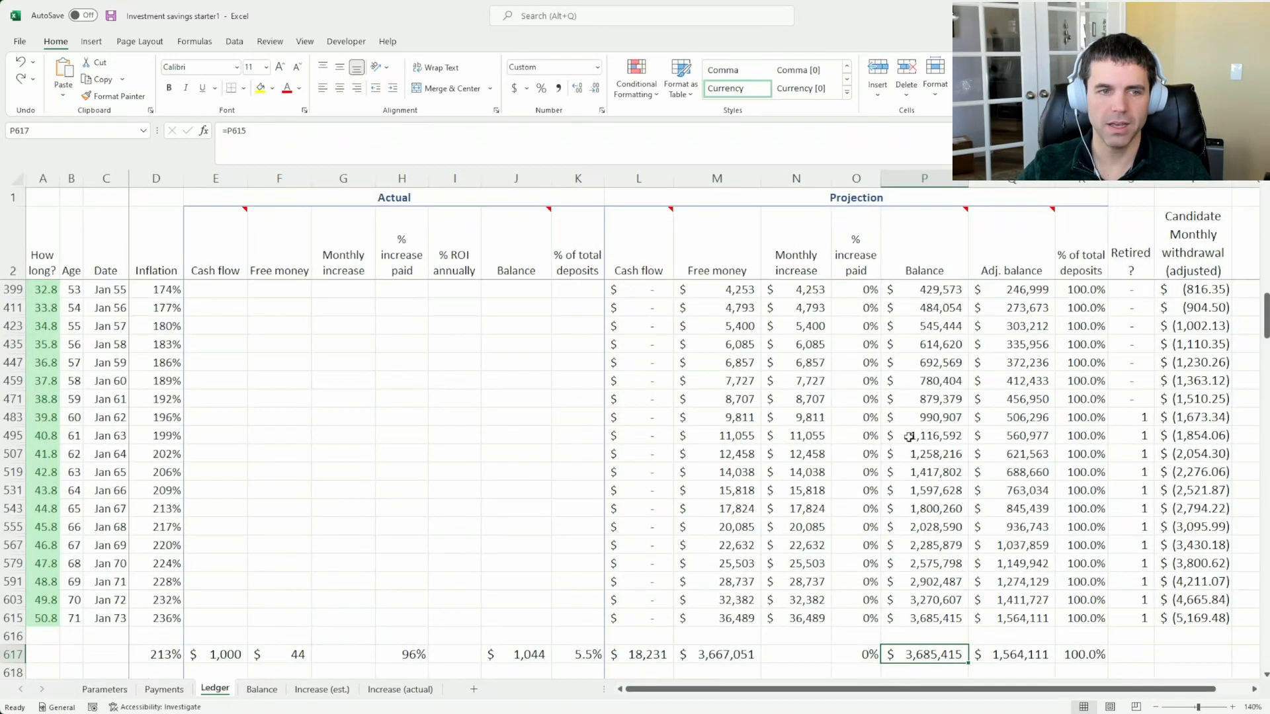
scroll(907, 436, up, 1)
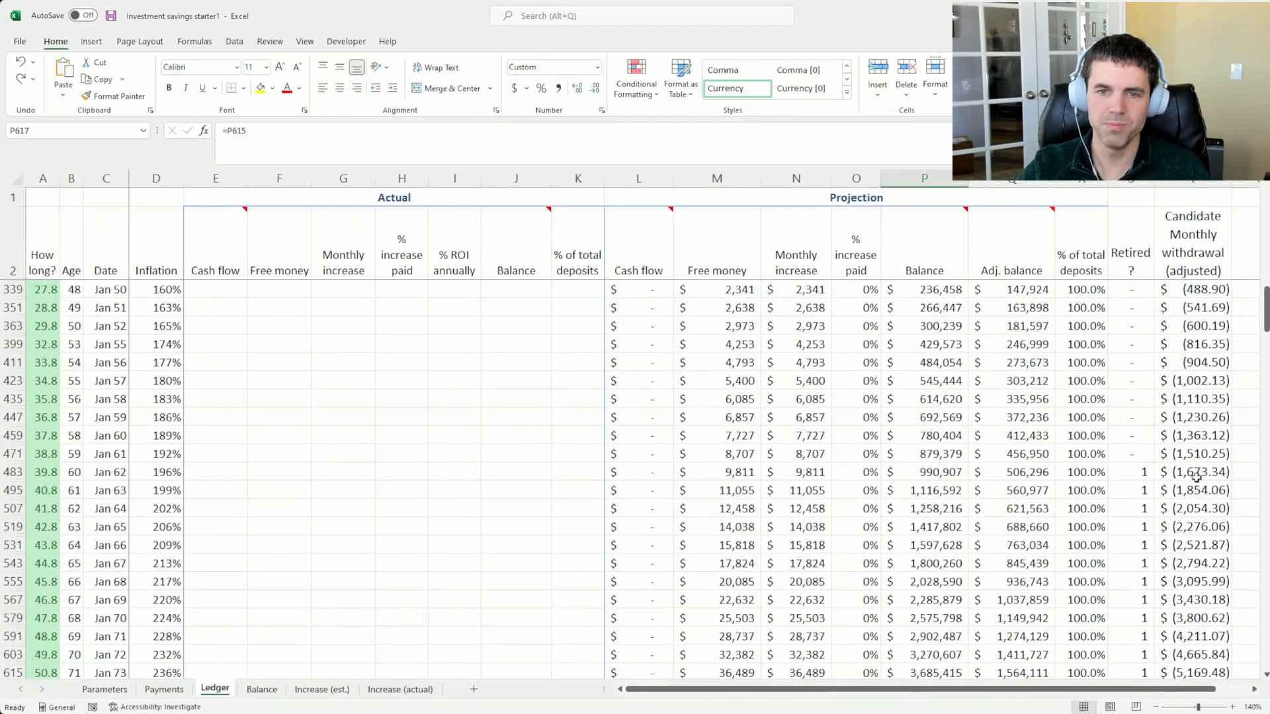
scroll(1197, 476, down, 1)
click(930, 435)
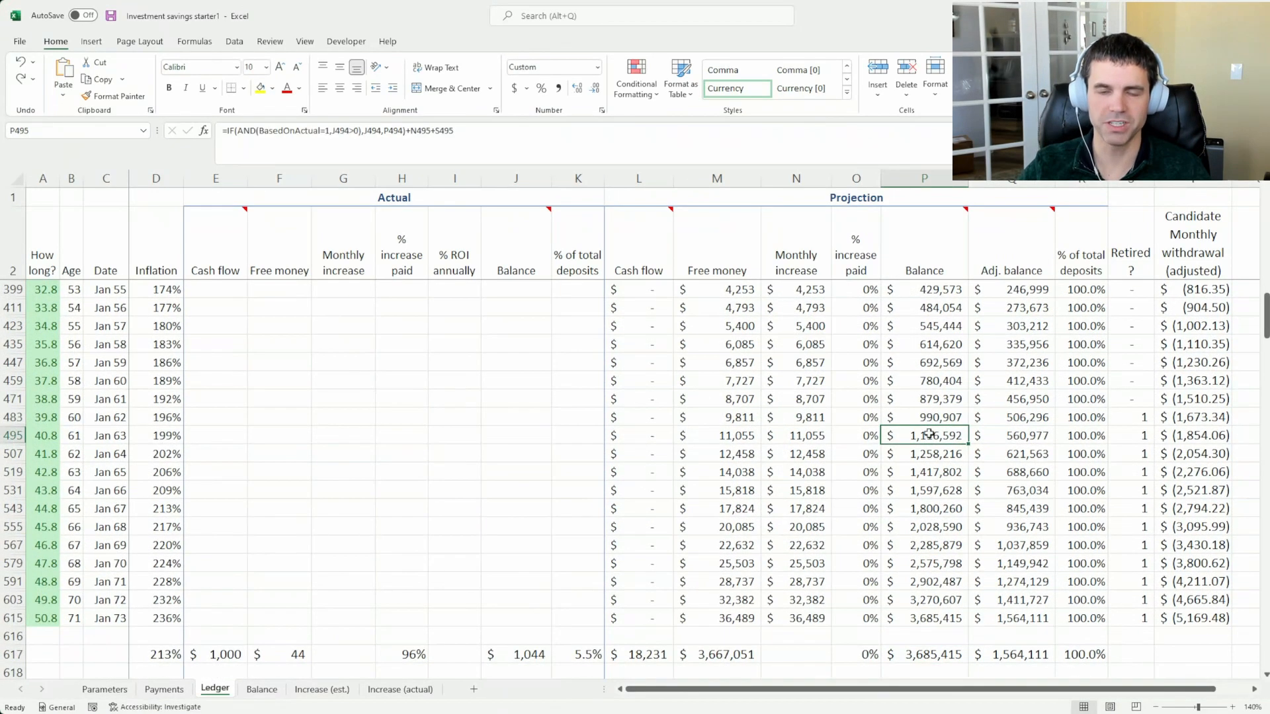
click(933, 531)
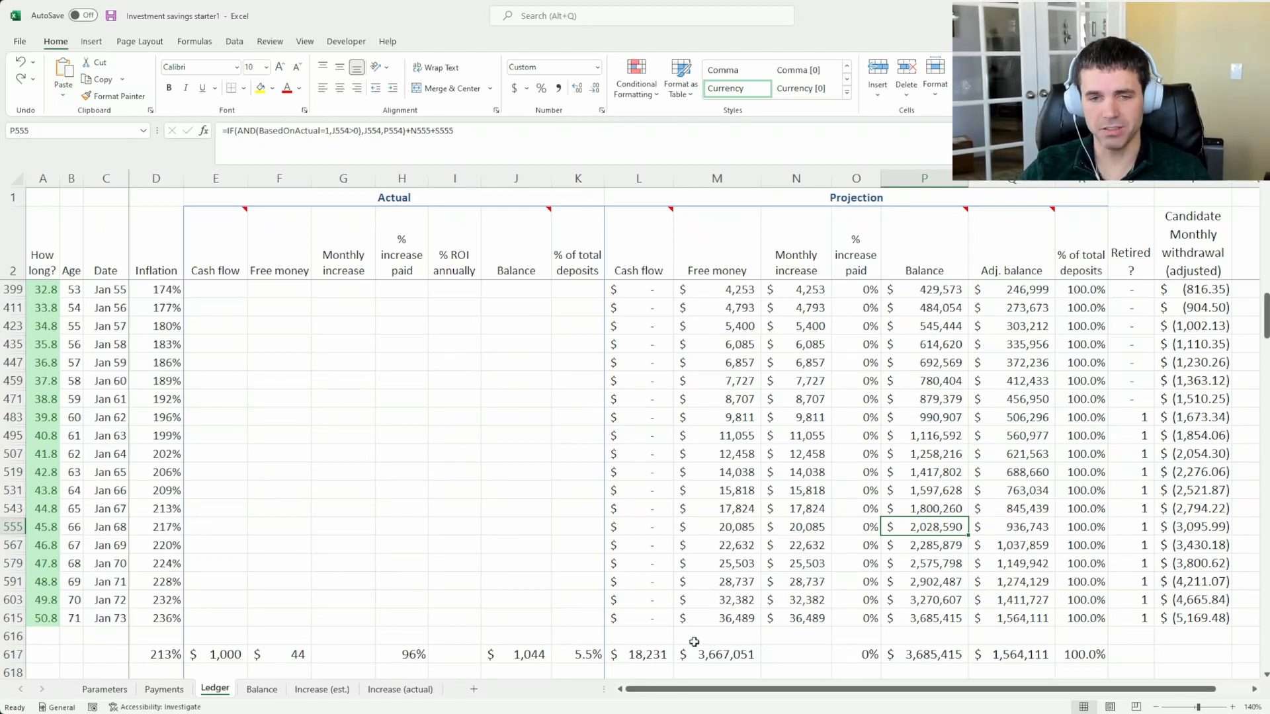
click(151, 690)
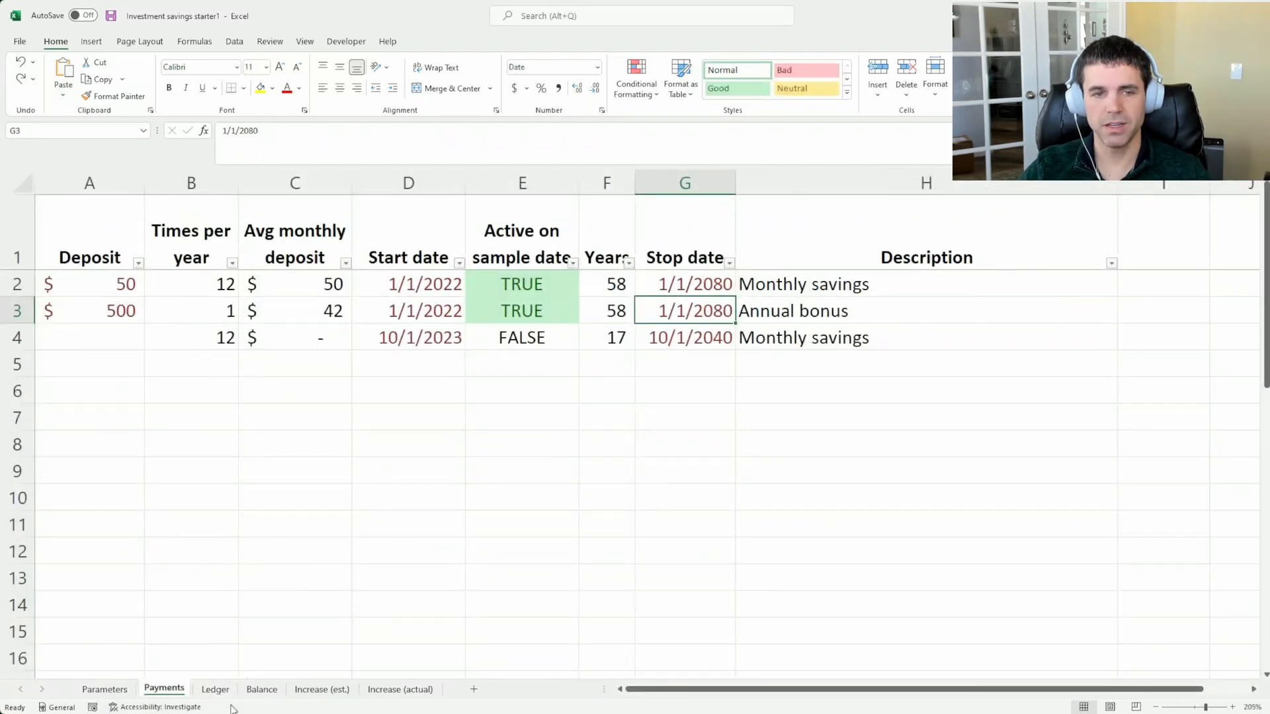
click(215, 690)
click(952, 654)
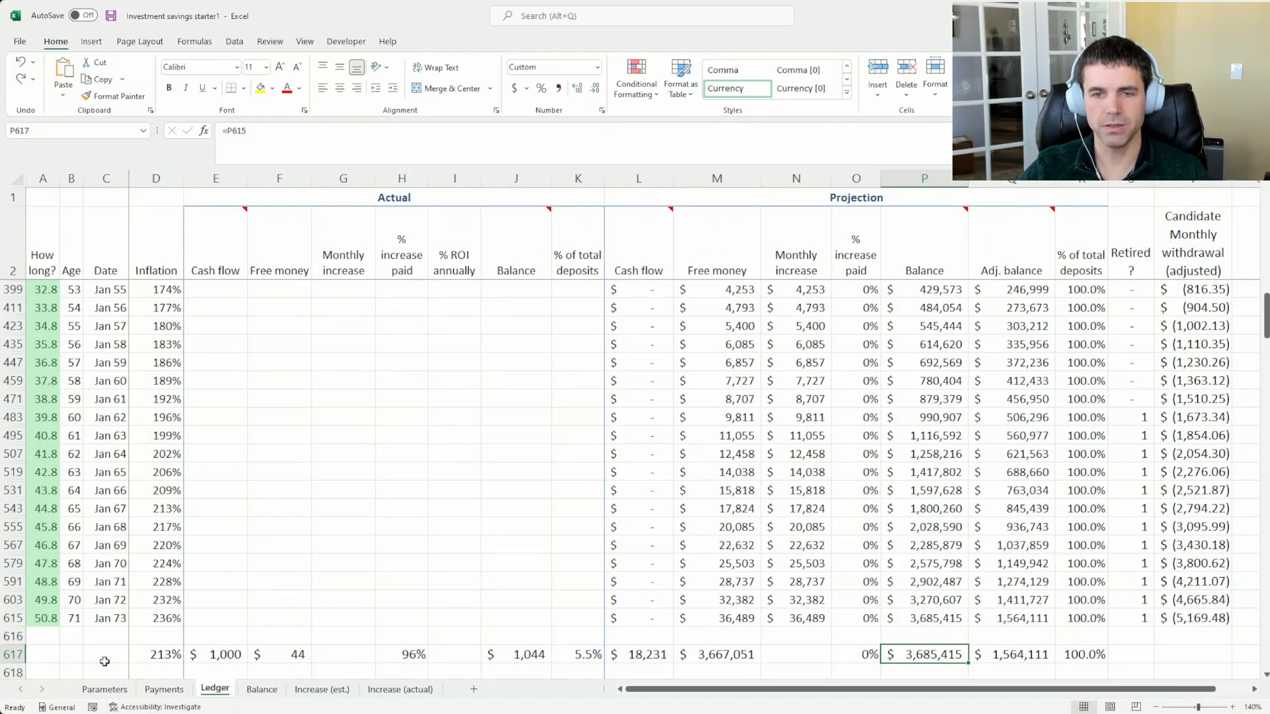
Set the first monthly savings deposit to 65 on the Payments sheet and return to the Ledger
click(158, 688)
click(96, 286)
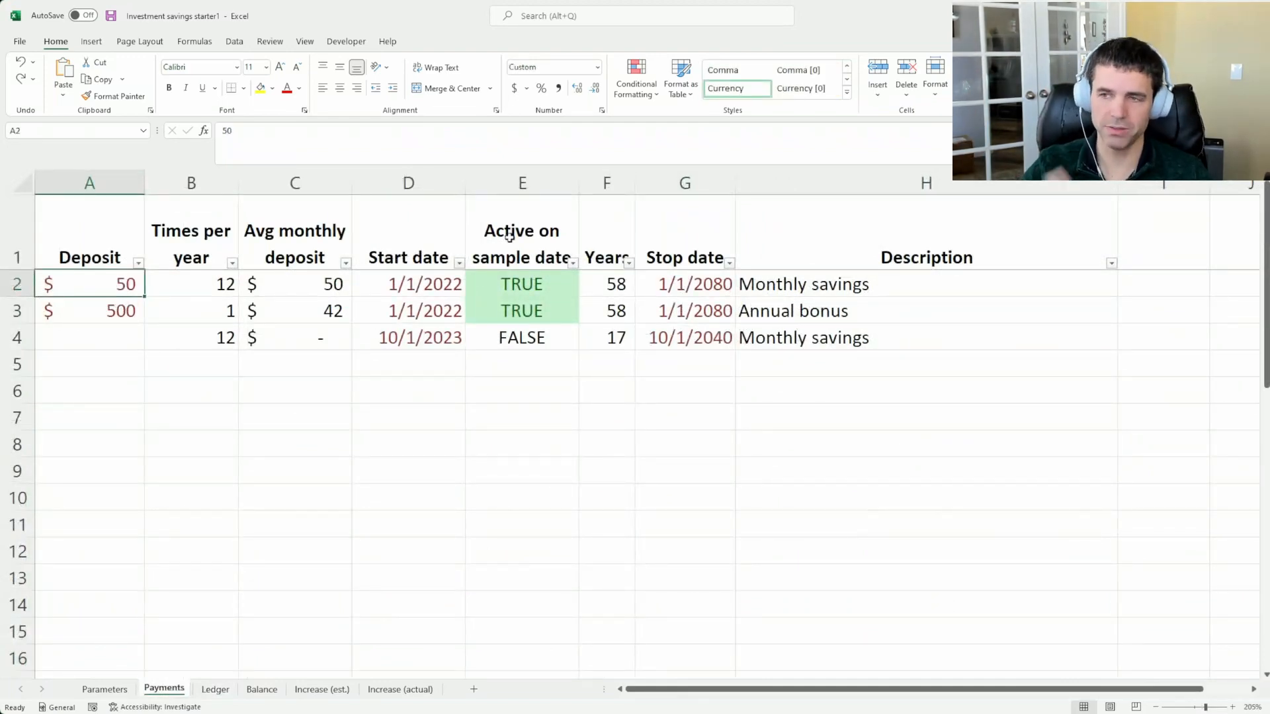
text(65)
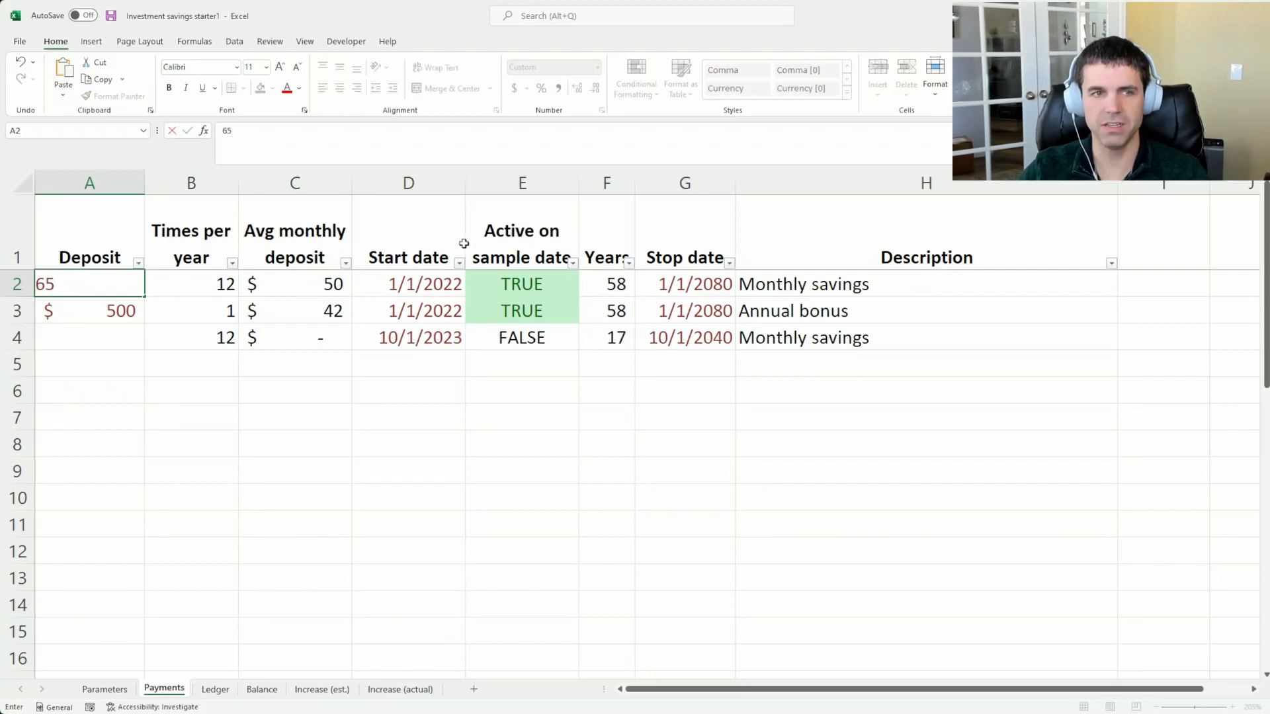
click(215, 690)
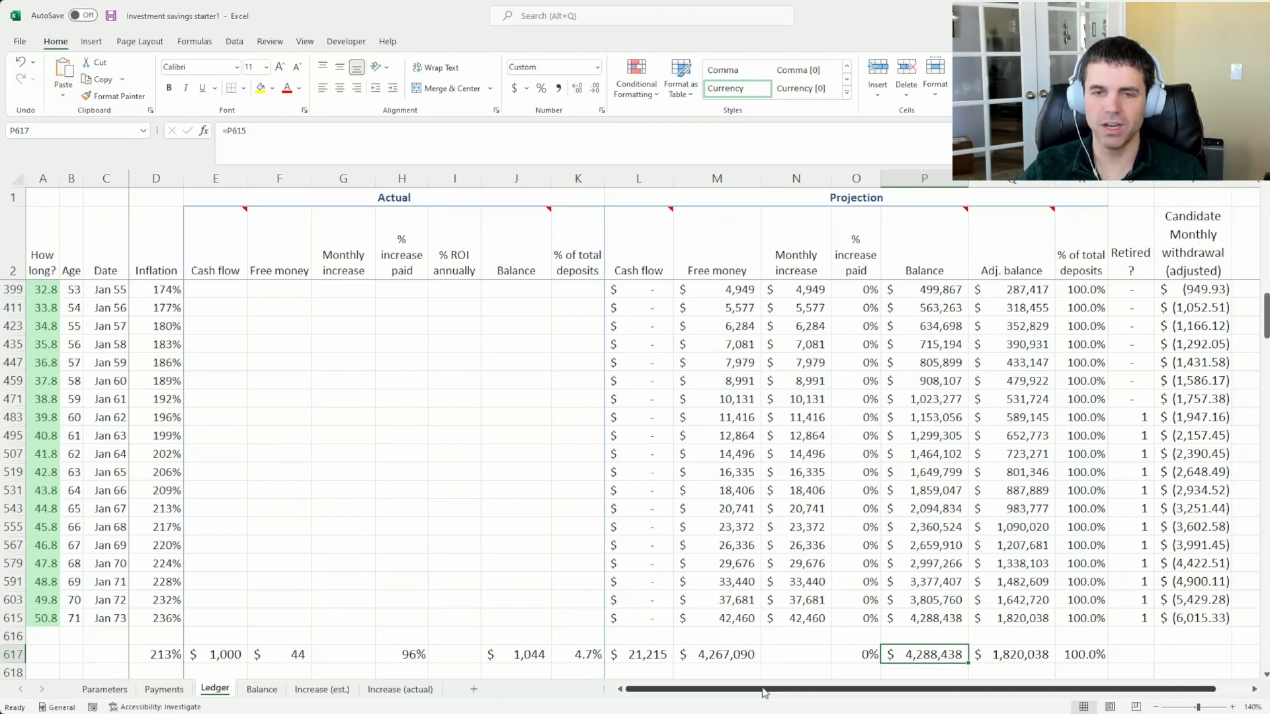
Review the monthly savings deposit in Payments, then highlight the Ledger's January 2036 row from Cash flow to Date and inspect its How long? cell
click(163, 689)
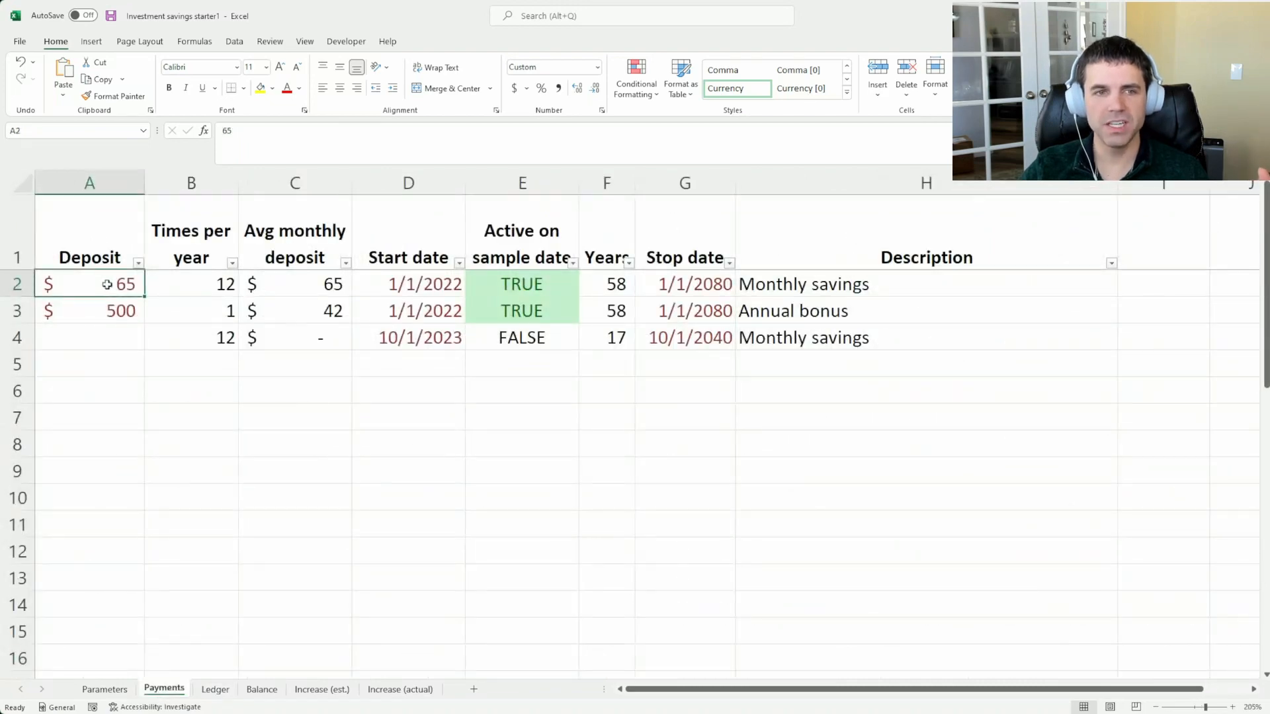
click(214, 690)
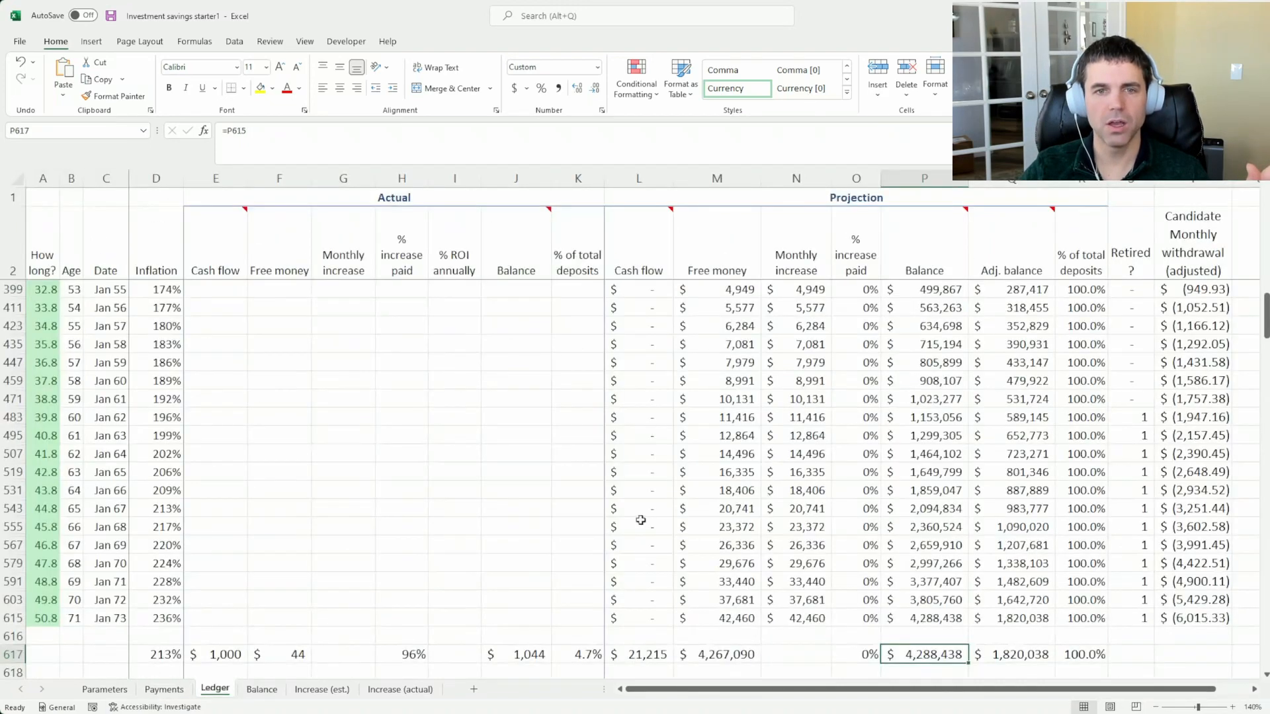
scroll(640, 520, up, 10)
drag(638, 471, 98, 471)
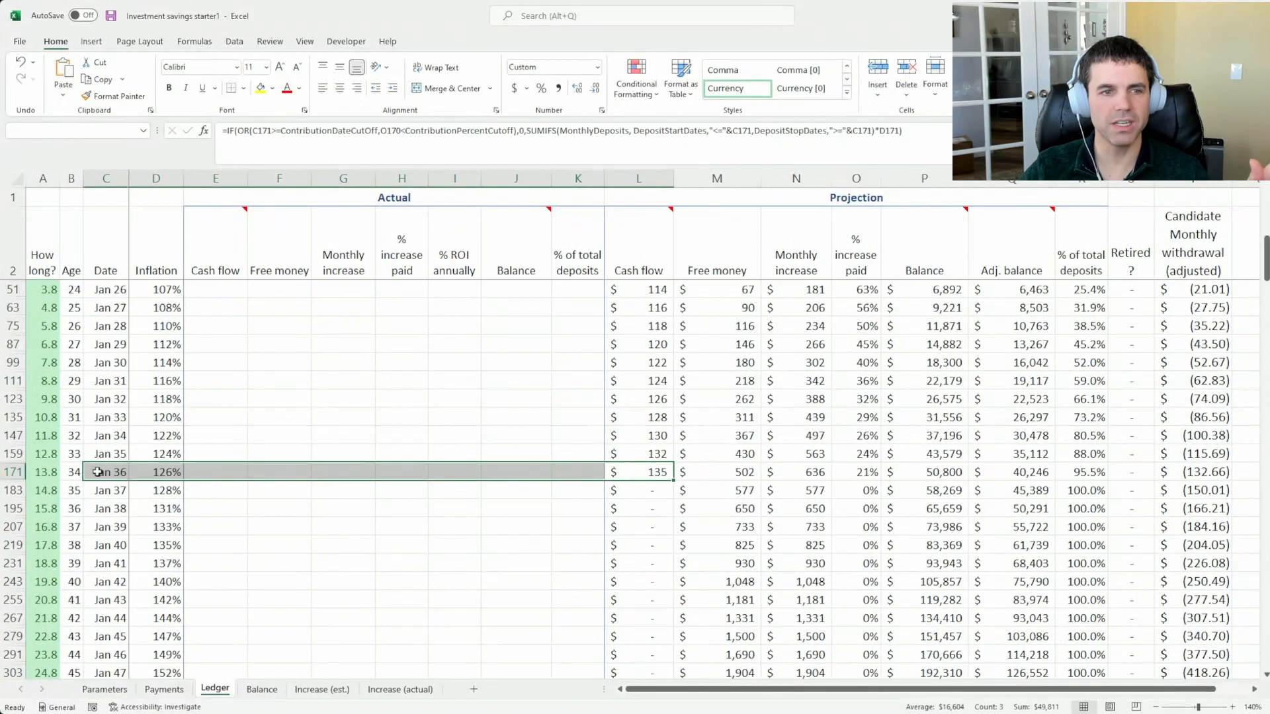
click(48, 471)
Compare the total projected cash flow with the final projected balance in the Ledger's totals row
scroll(818, 554, down, 10)
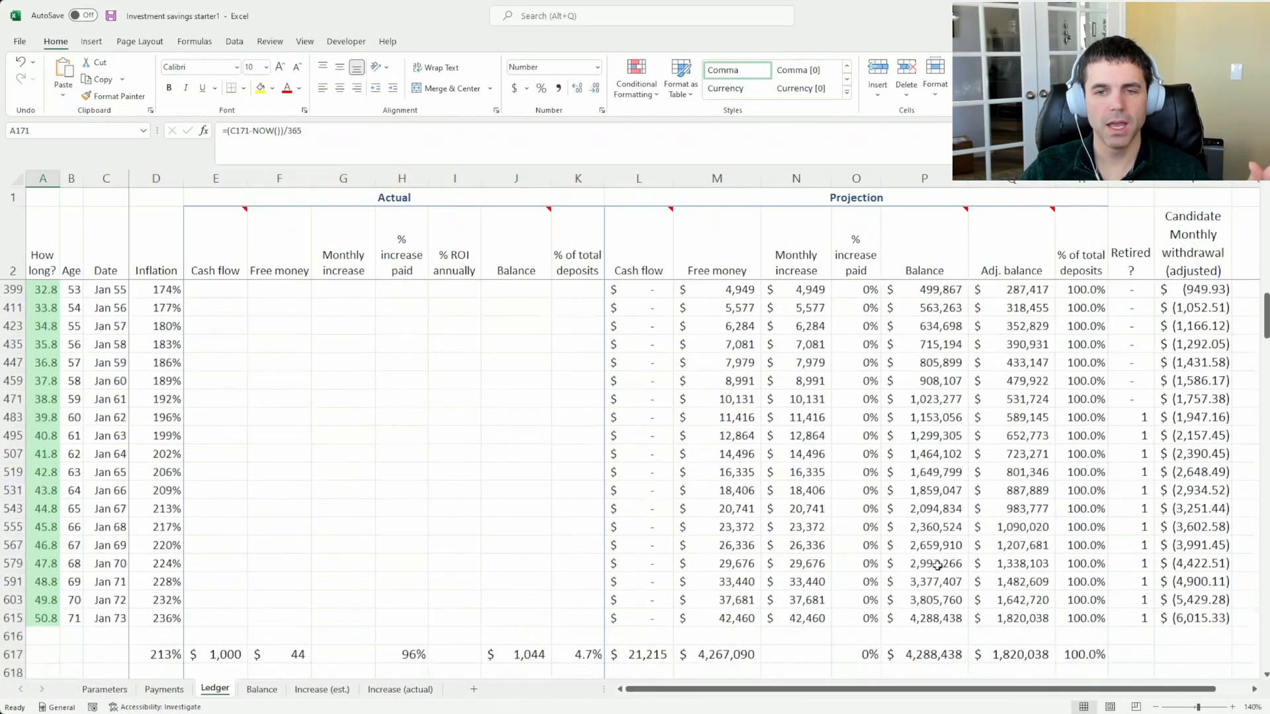
scroll(938, 565, down, 1)
click(939, 599)
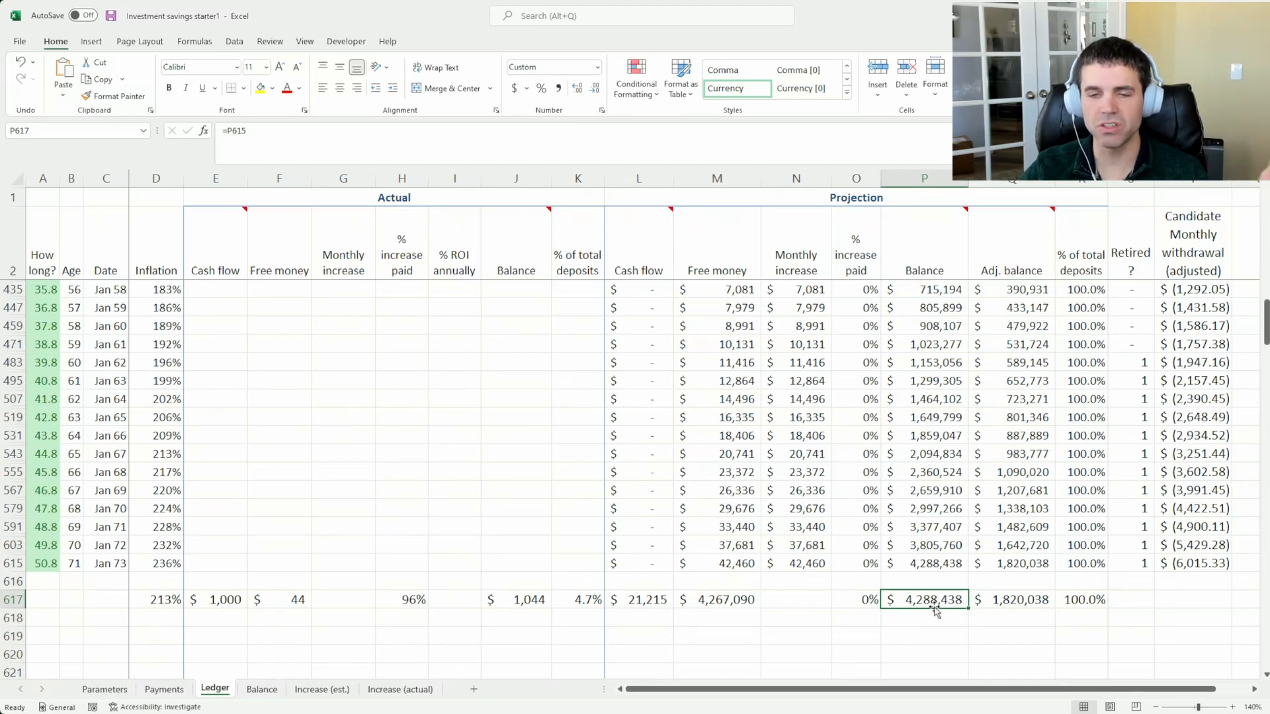
click(642, 600)
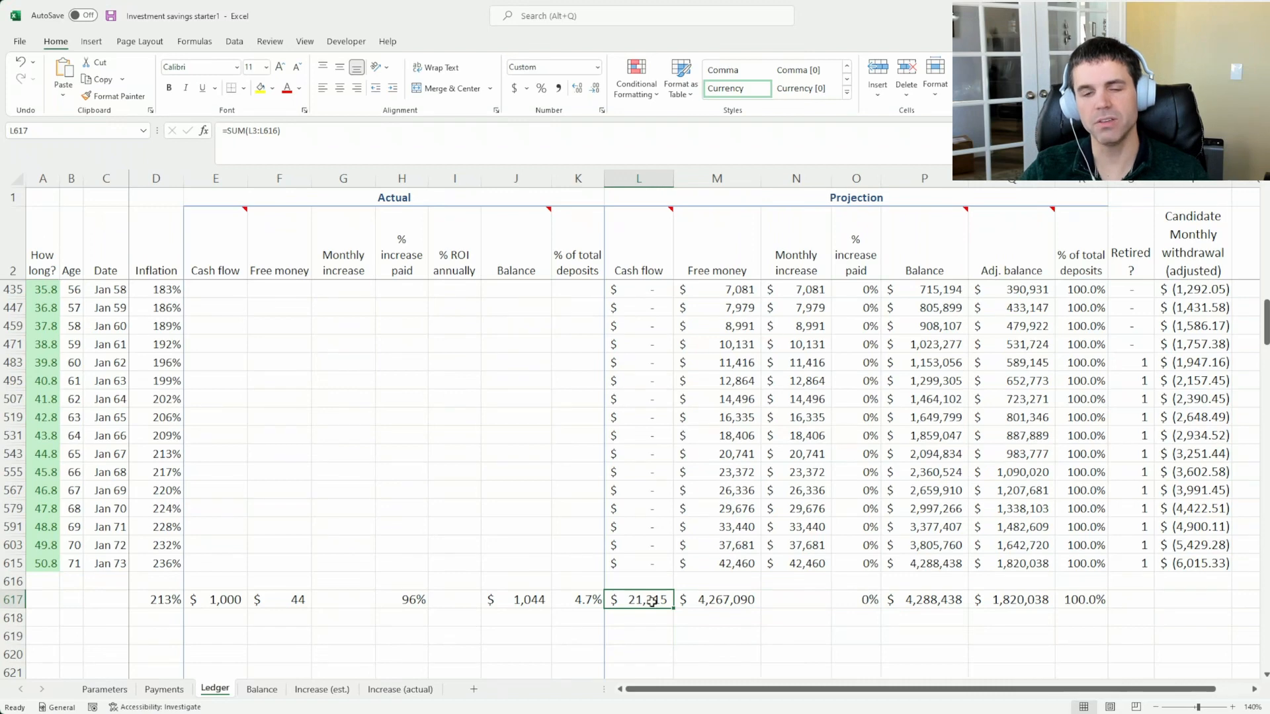
click(914, 595)
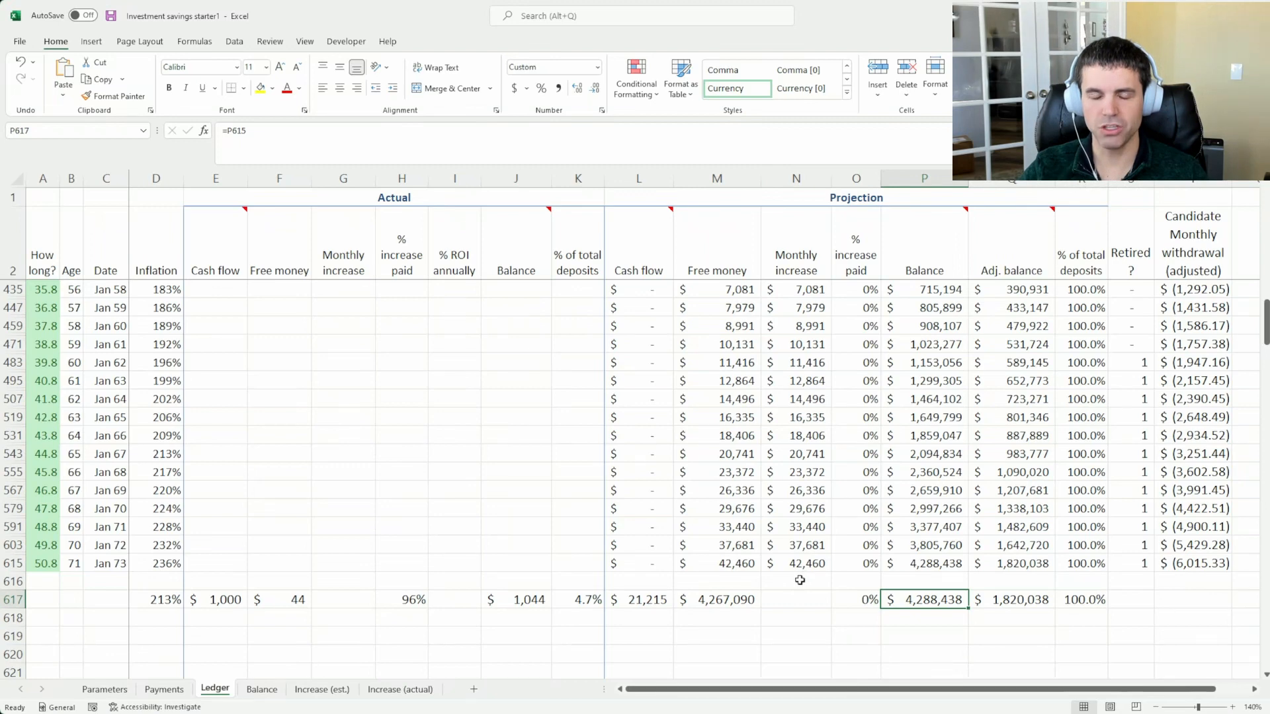
Review the Payments schedule and the Ledger's projection from its totals back to the January 2022 entries
click(152, 692)
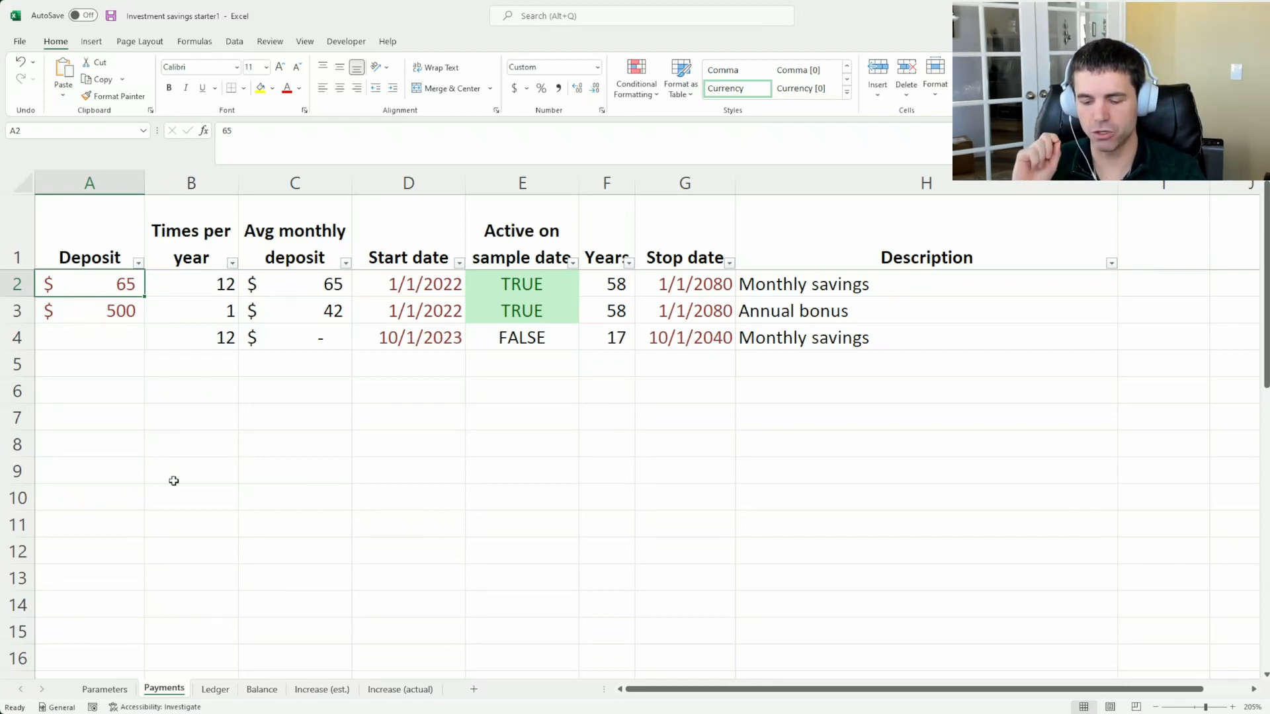
key(ctrl+Page_Down)
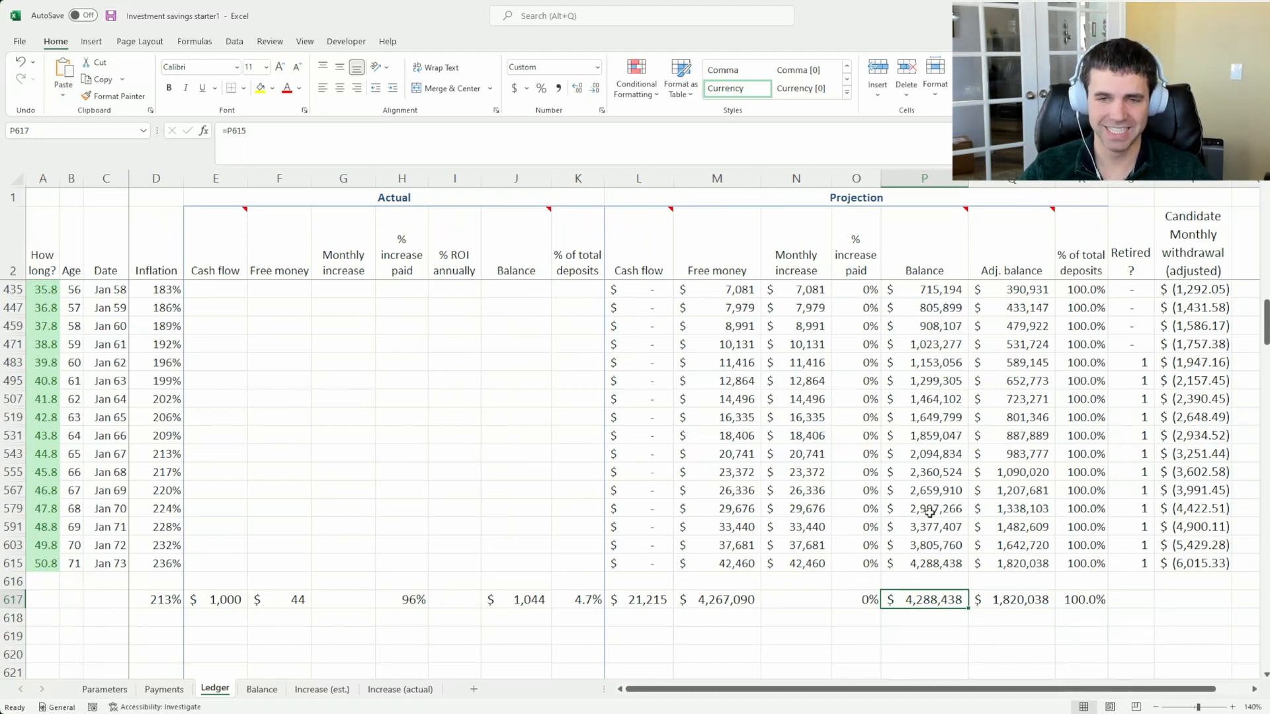
scroll(908, 513, up, 10)
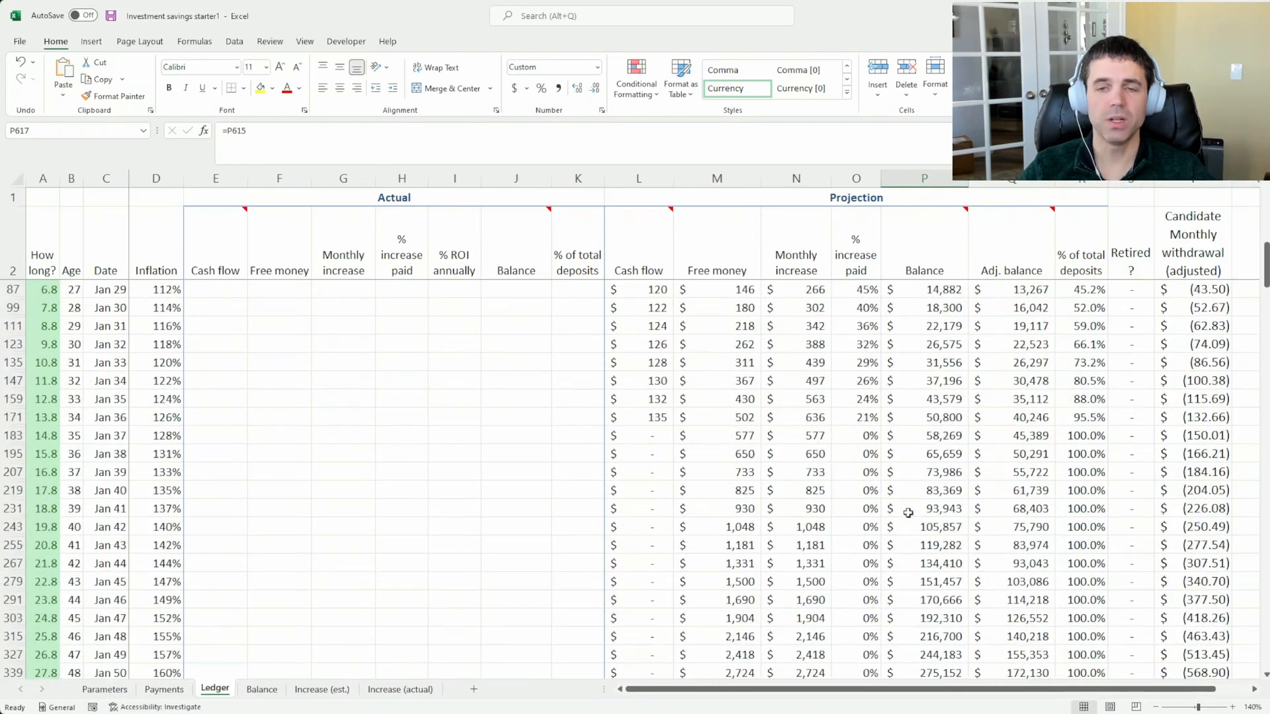
scroll(908, 513, up, 10)
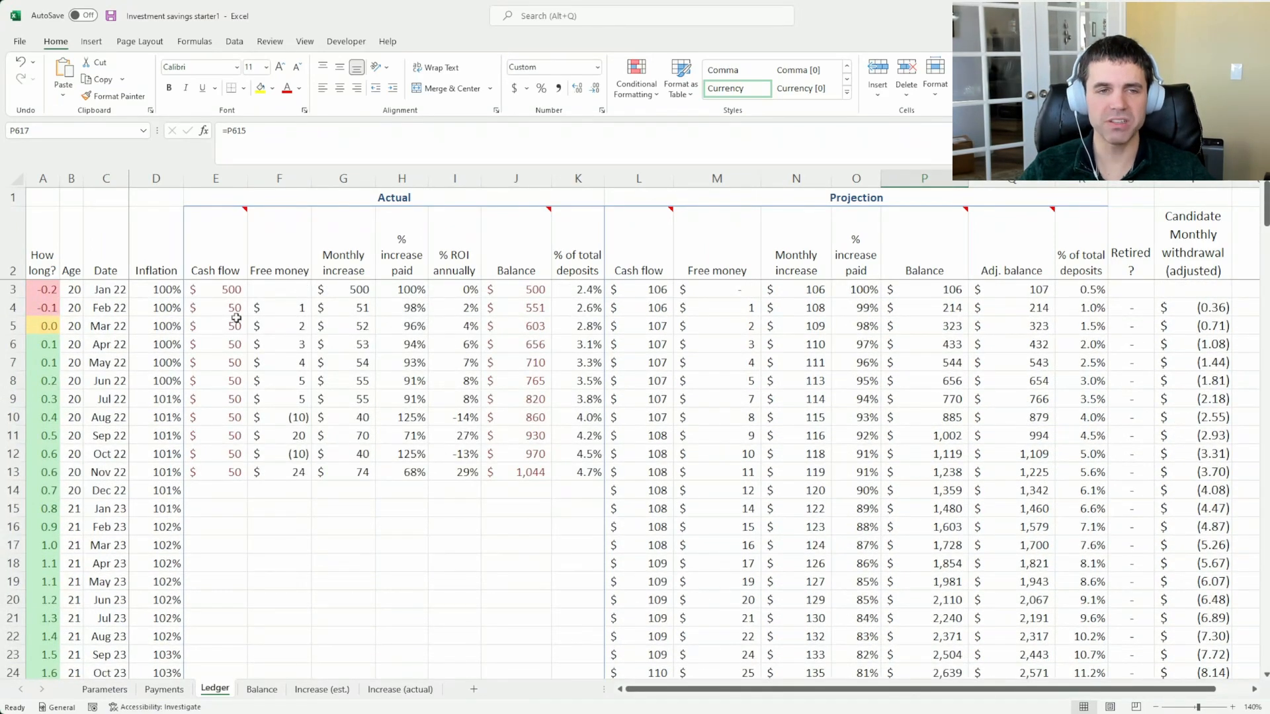
Inspect the Deposit cells on the Payments sheet, from the empty monthly savings row up to the first row
click(171, 695)
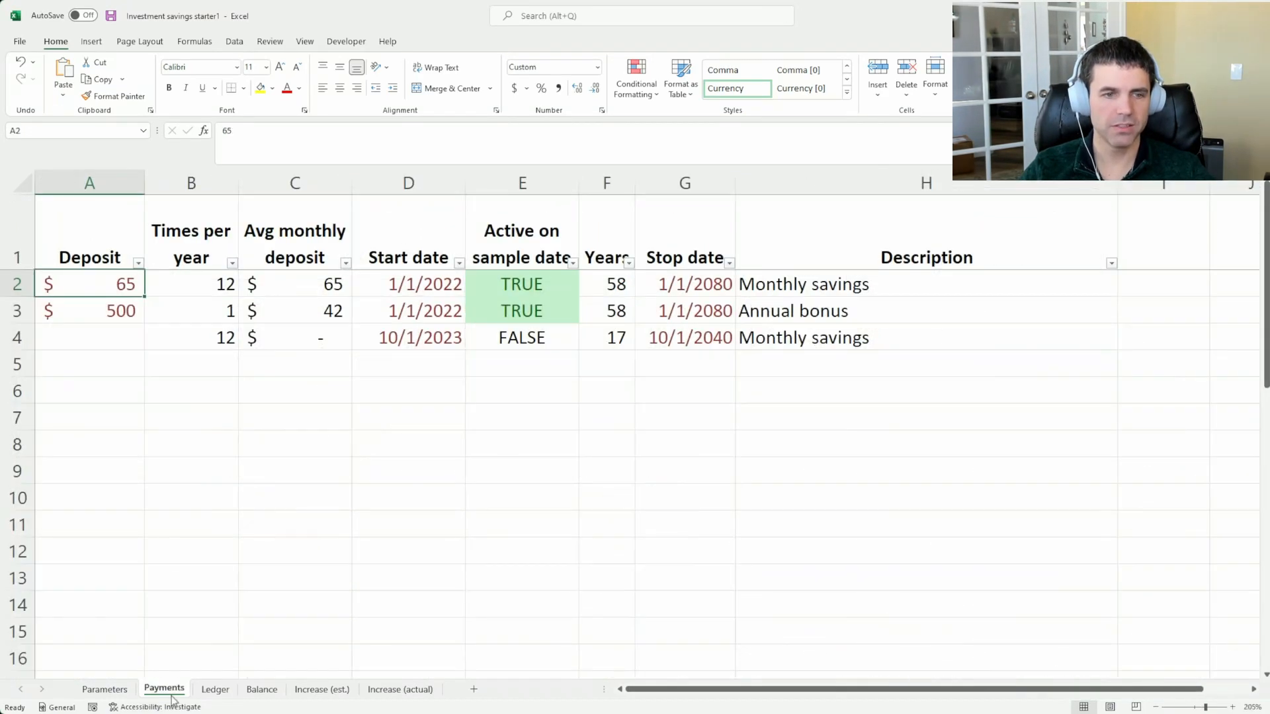
click(90, 335)
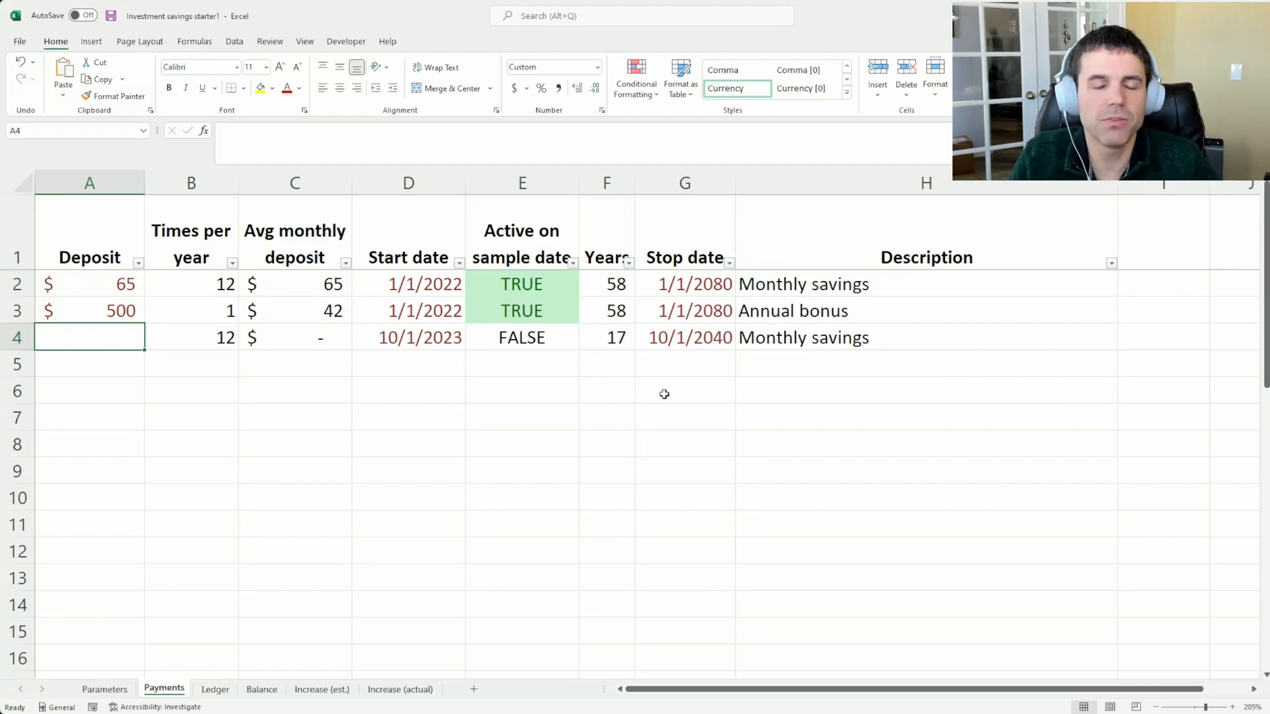
key(Up)
key(Up)
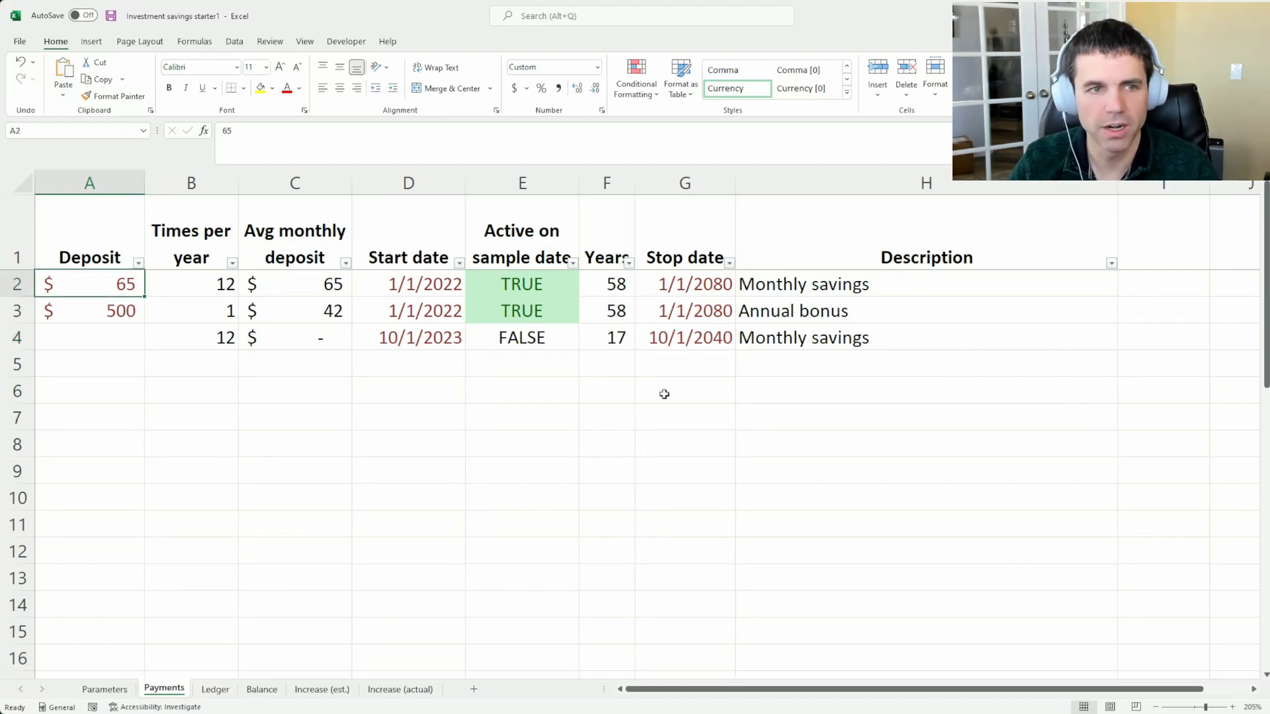
Set the deposit in the first monthly savings row of the Payments sheet to 50
text(50)
key(Return)
key(Down)
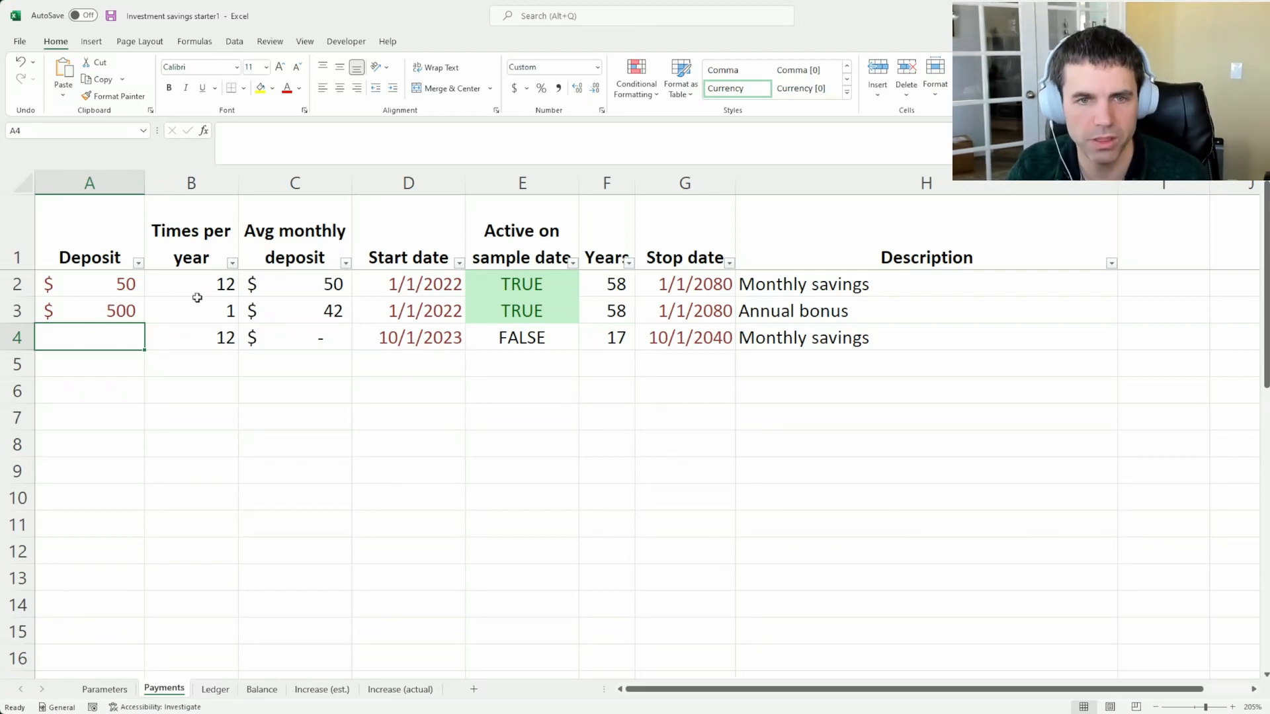
drag(18, 284, 16, 309)
click(85, 282)
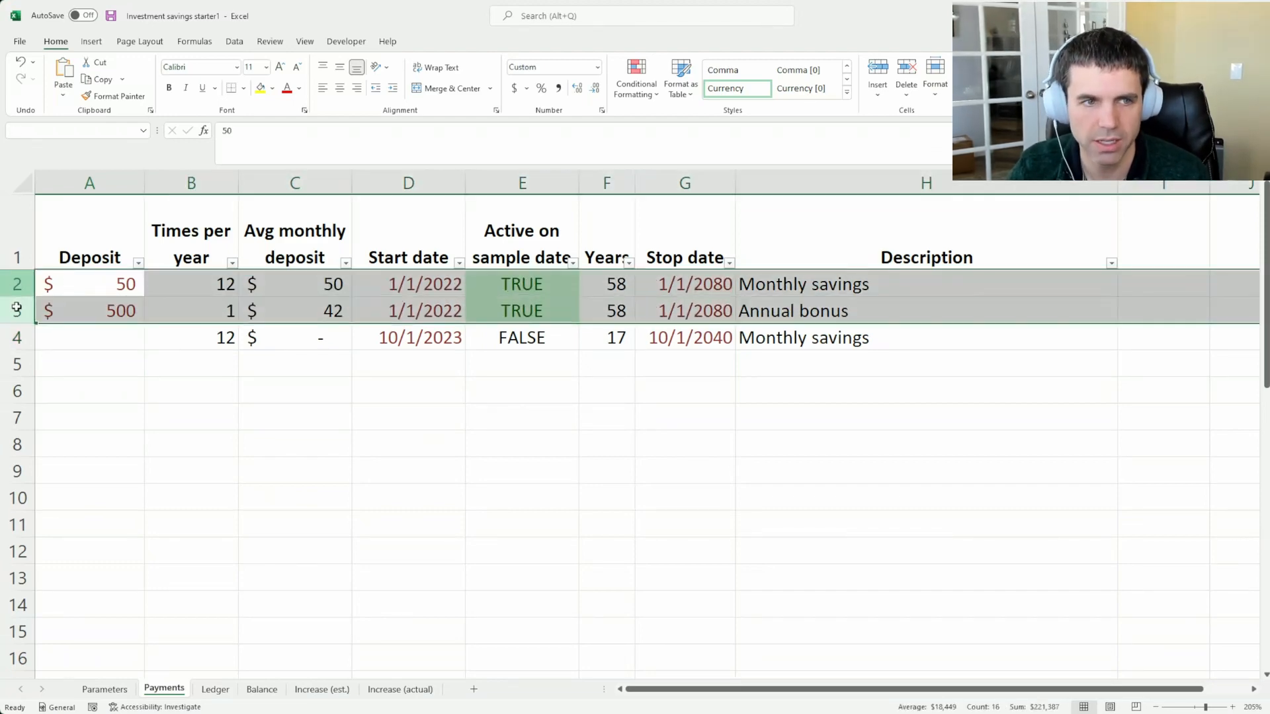
click(93, 334)
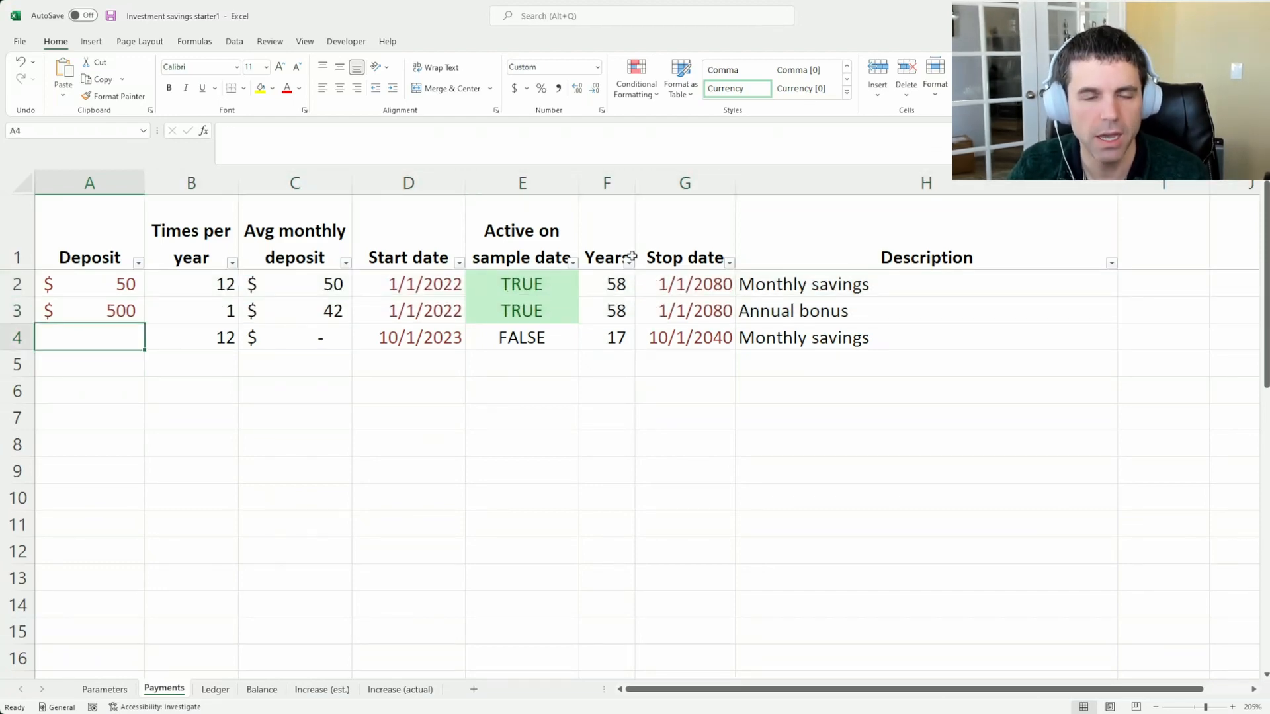
Set the stop date of the first monthly savings row to 1/1/2024
click(705, 284)
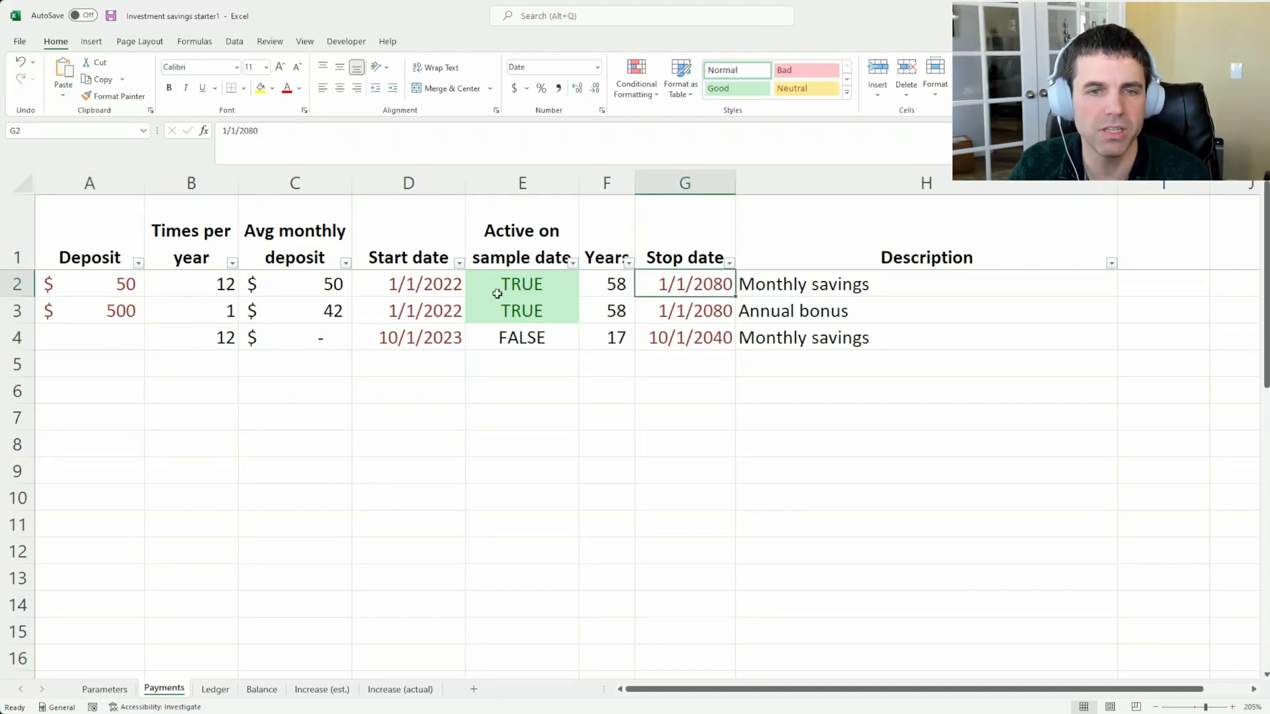
click(428, 285)
click(665, 284)
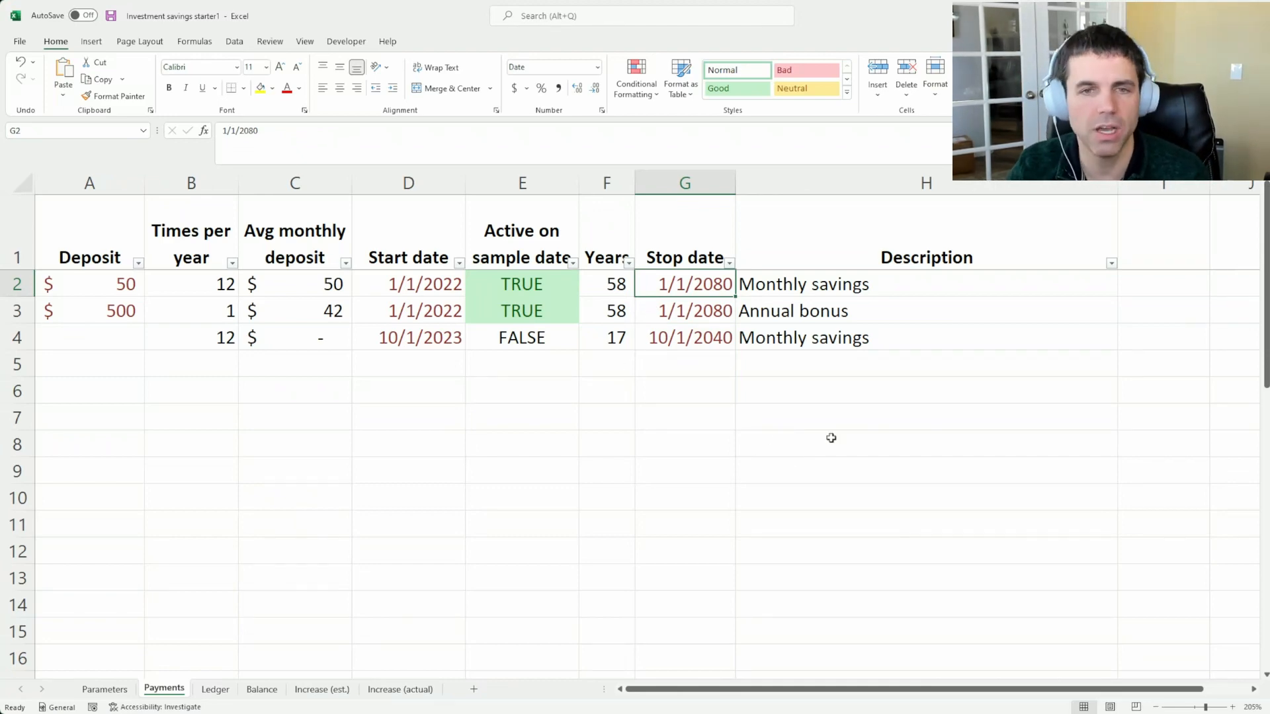
text(1/1)
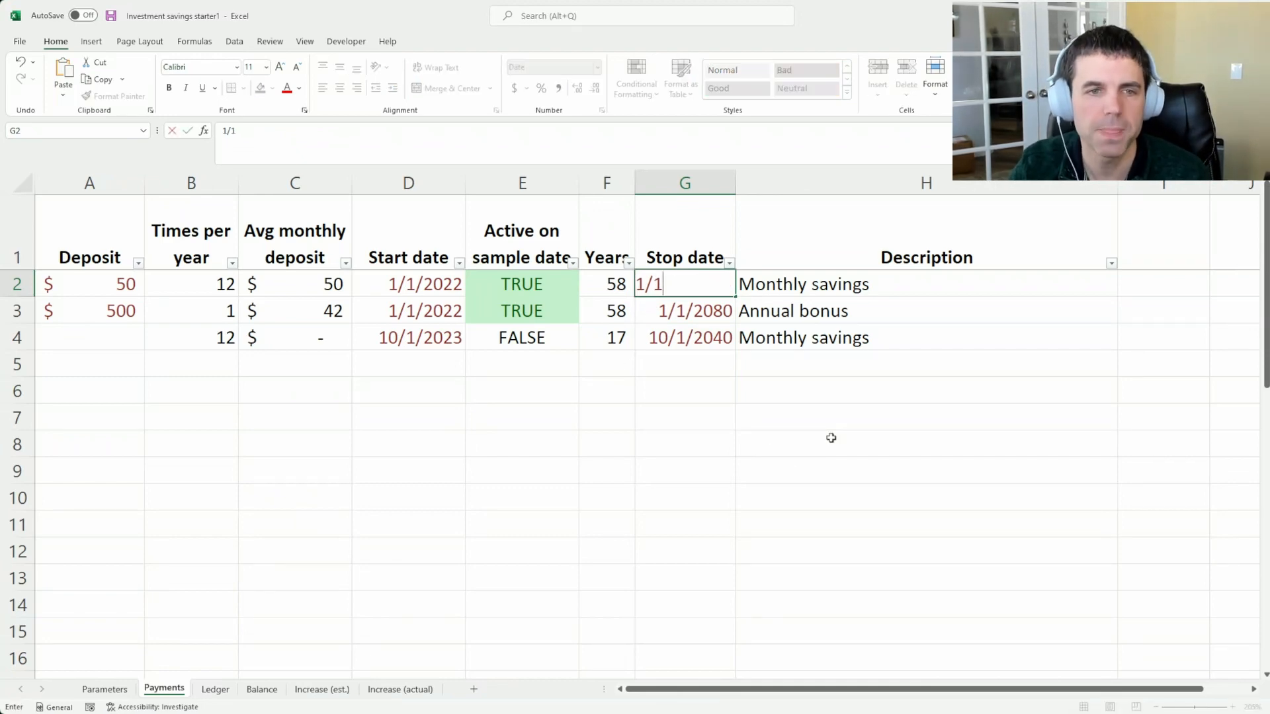
text(/2024)
key(Return)
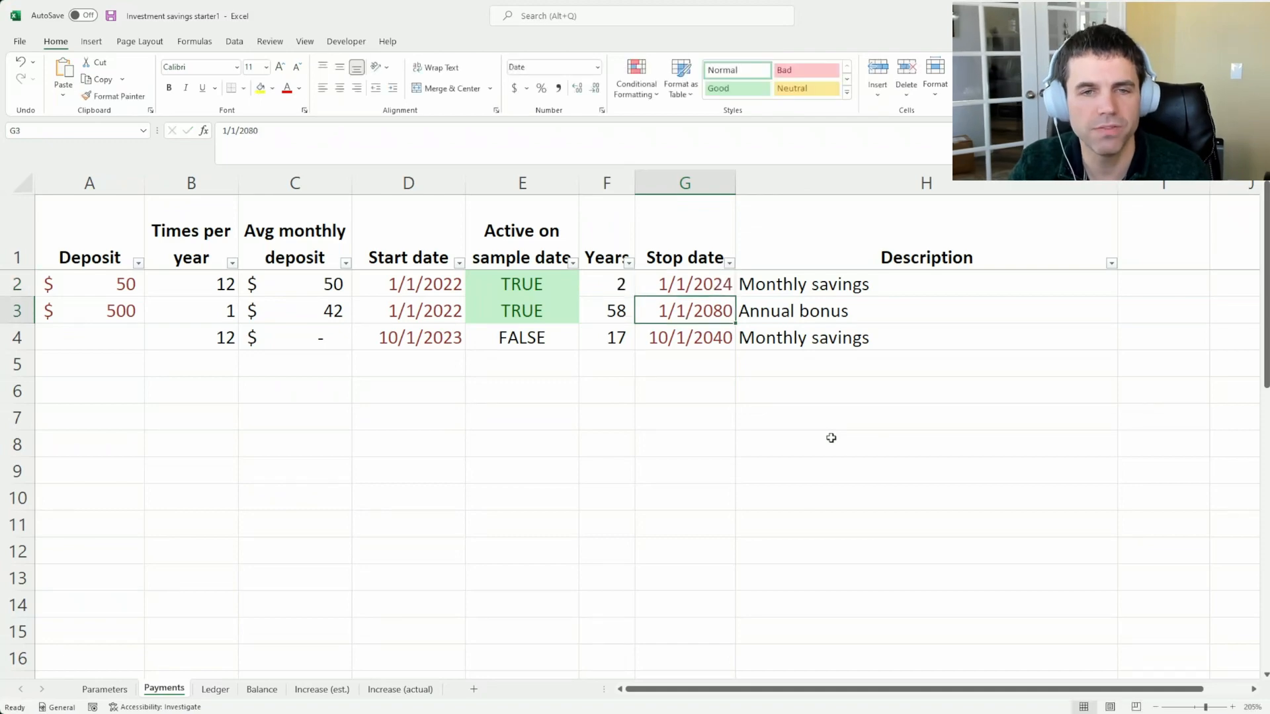
Enter a deposit of 75 in the second monthly savings row, below the annual bonus
key(Left)
key(Up)
key(Right)
key(Left)
key(Left)
key(Left)
key(Left)
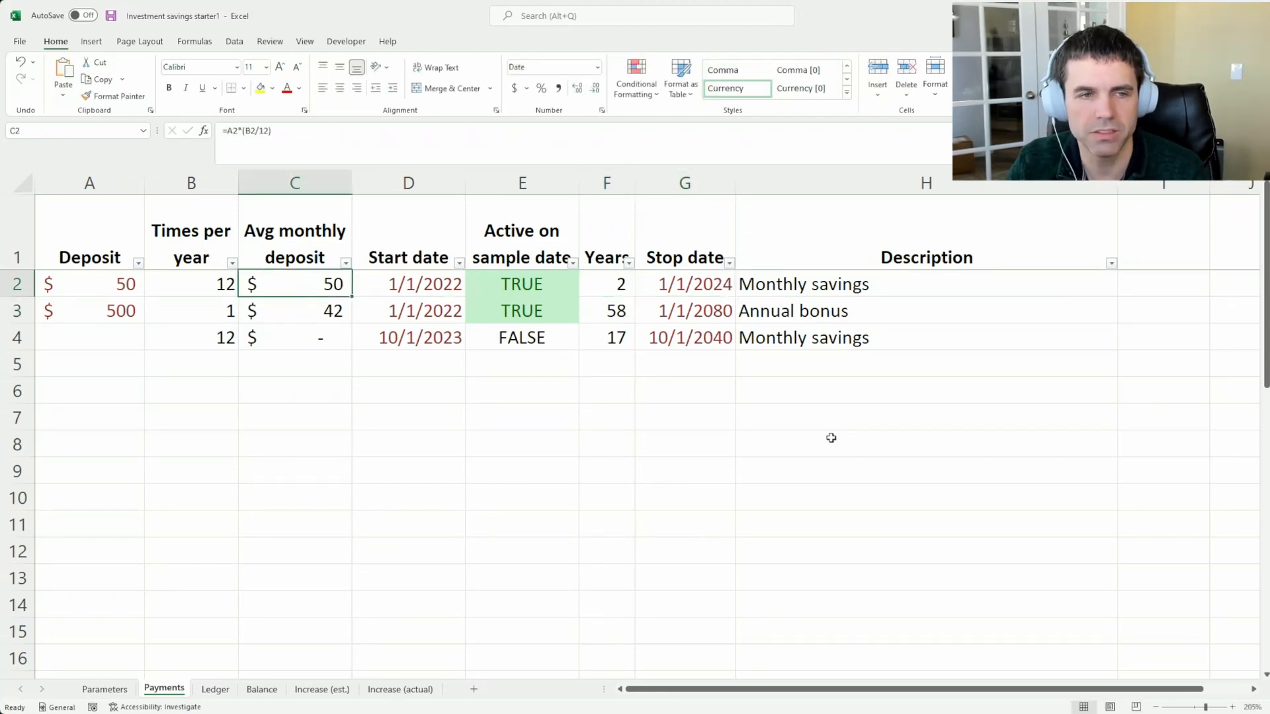
key(Left)
key(Left)
key(Down)
key(Down)
text(7)
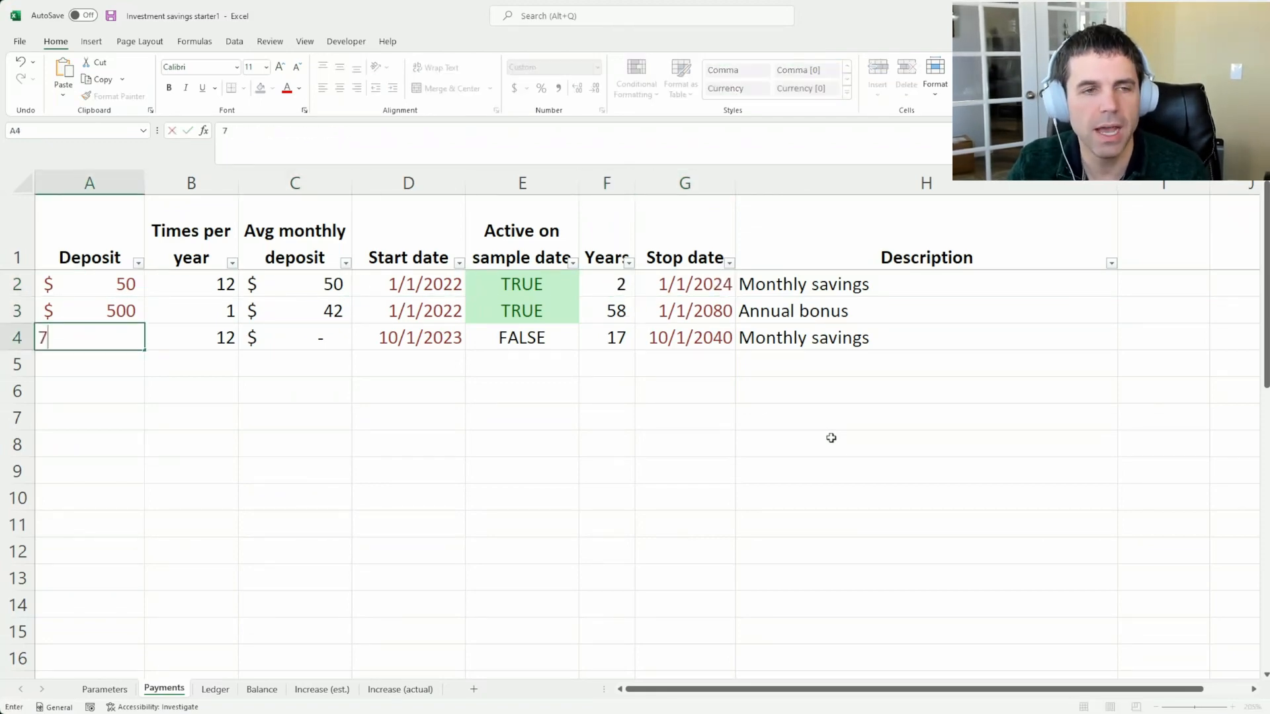
text(5)
Set the start date of the second monthly savings row to 1/1/2024
key(Right)
key(Right)
key(Right)
key(Right)
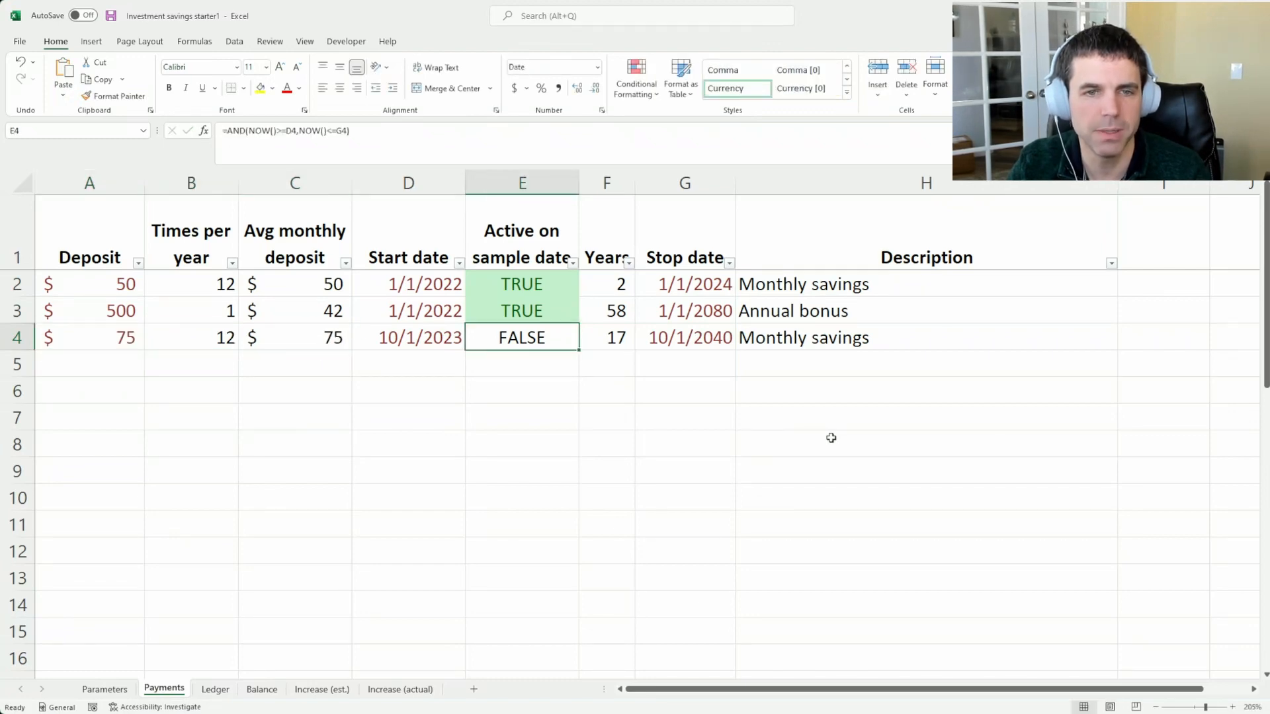
key(Left)
text(1/1/24)
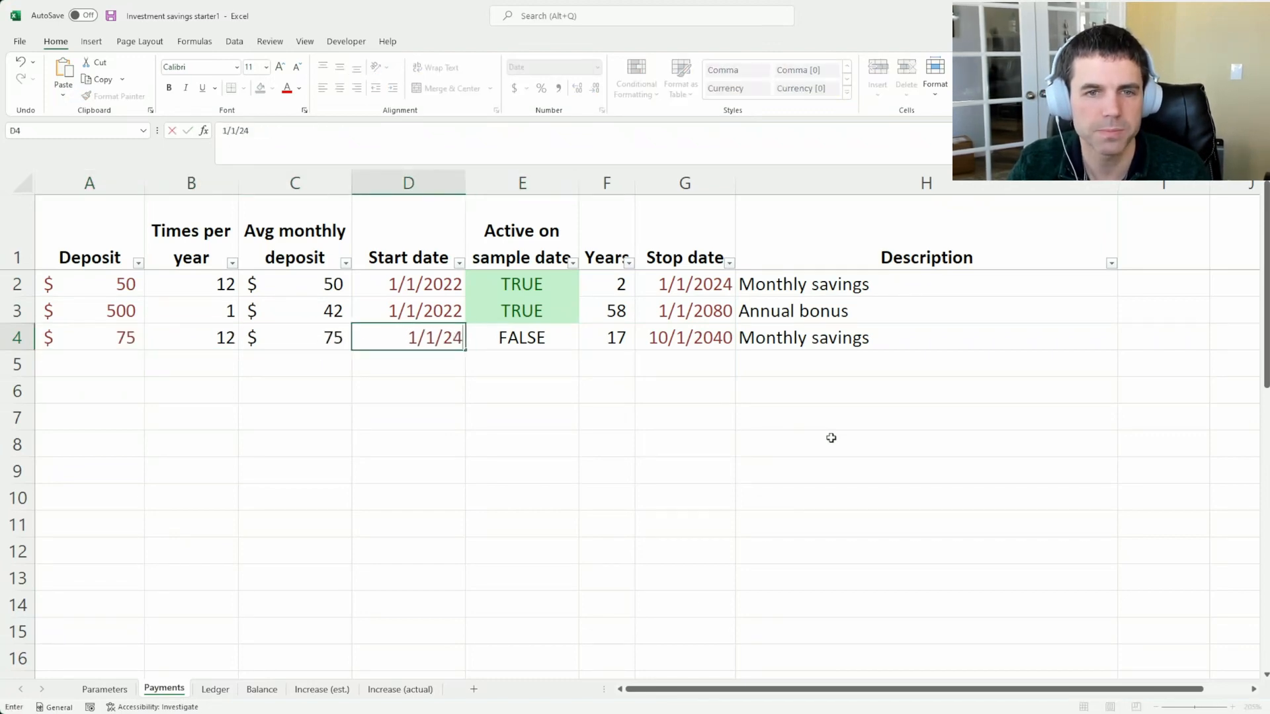
key(Right)
key(Right)
key(Right)
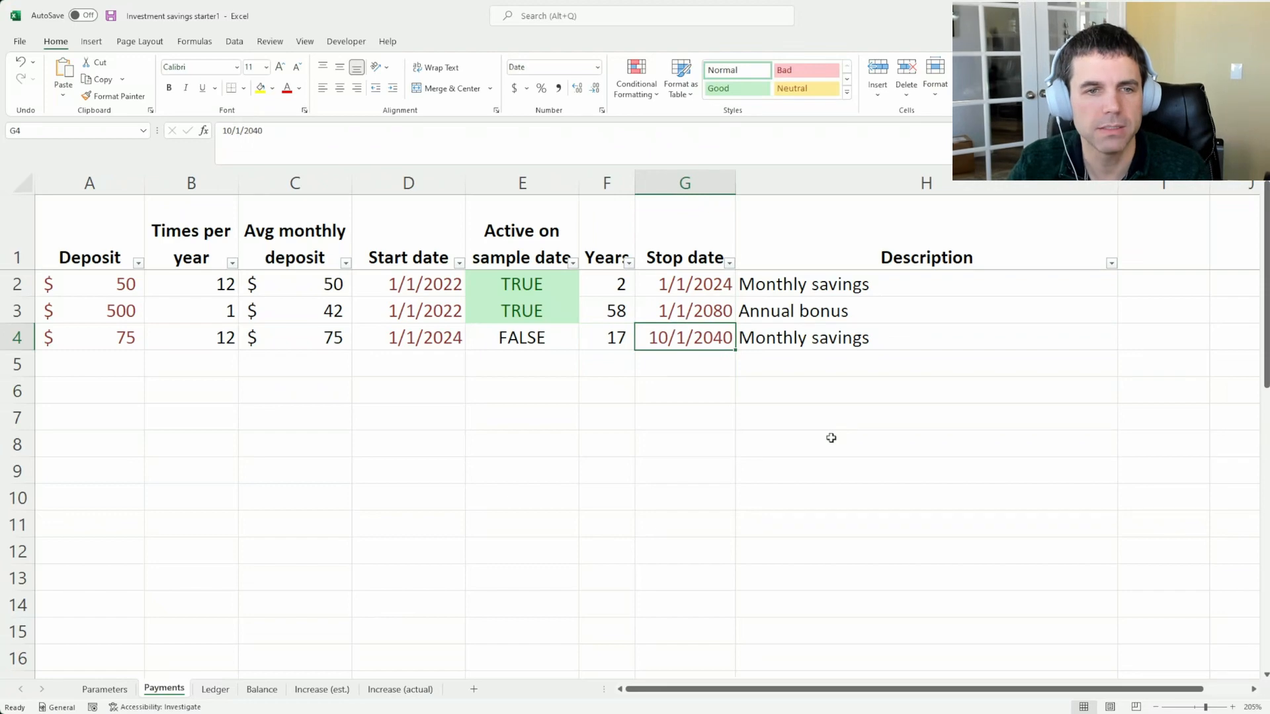
Add a deposit of 100 in the first empty row below the second monthly savings entry
key(Down)
key(Left)
key(Left)
key(Left)
key(Left)
key(Left)
key(Left)
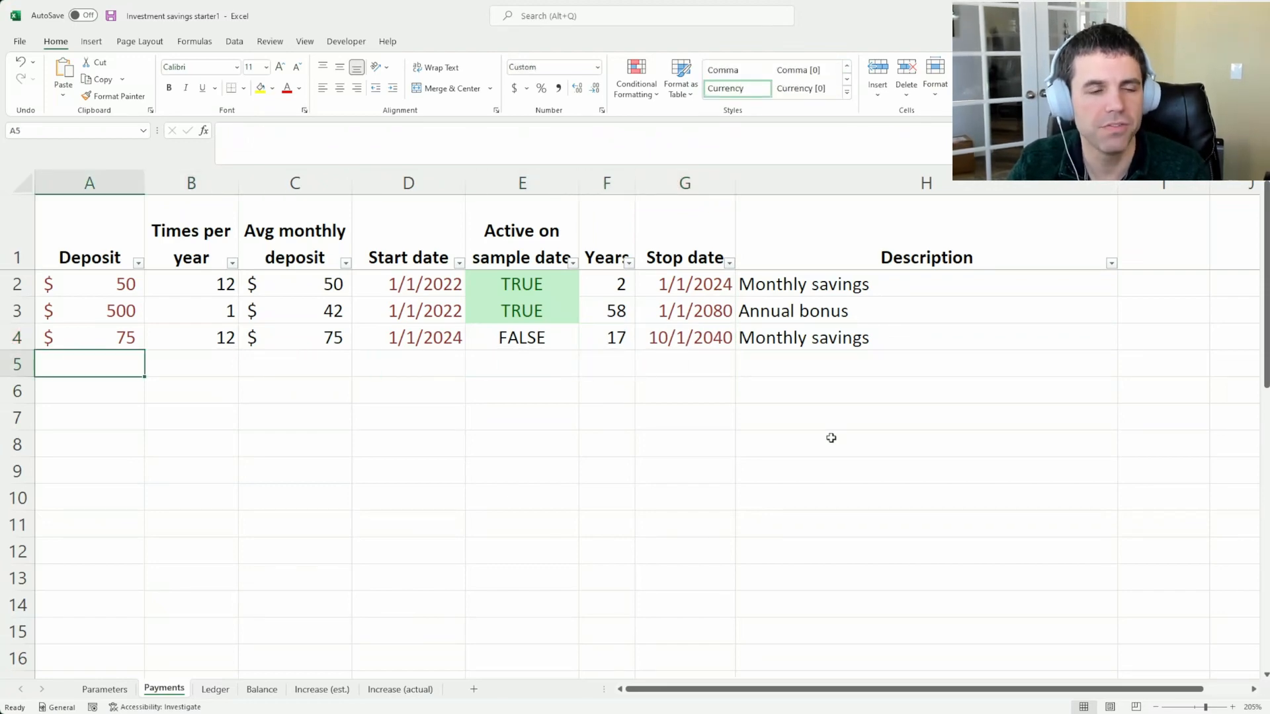
text(100)
key(Tab)
key(Up)
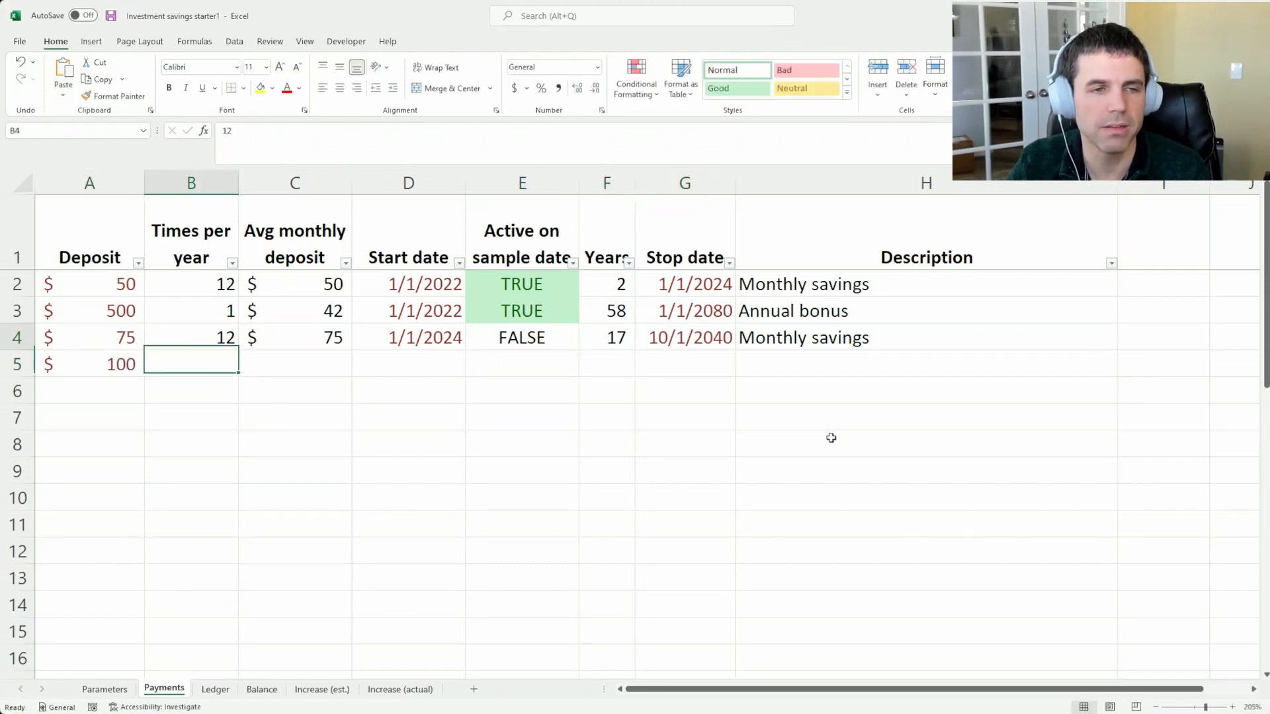
Re-enter the start dates: 1/1/2024 for the second monthly savings row and 1/1/2022 for the annual bonus
key(Left)
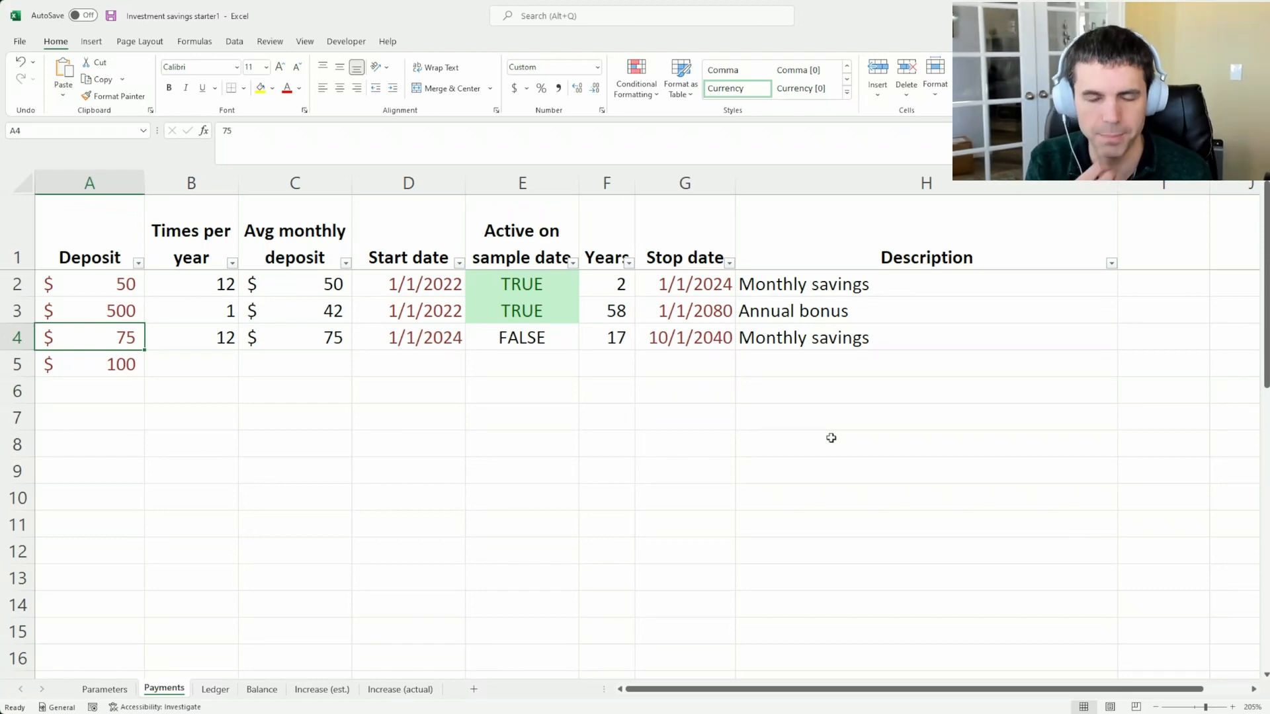
key(Right)
key(Right)
key(Right)
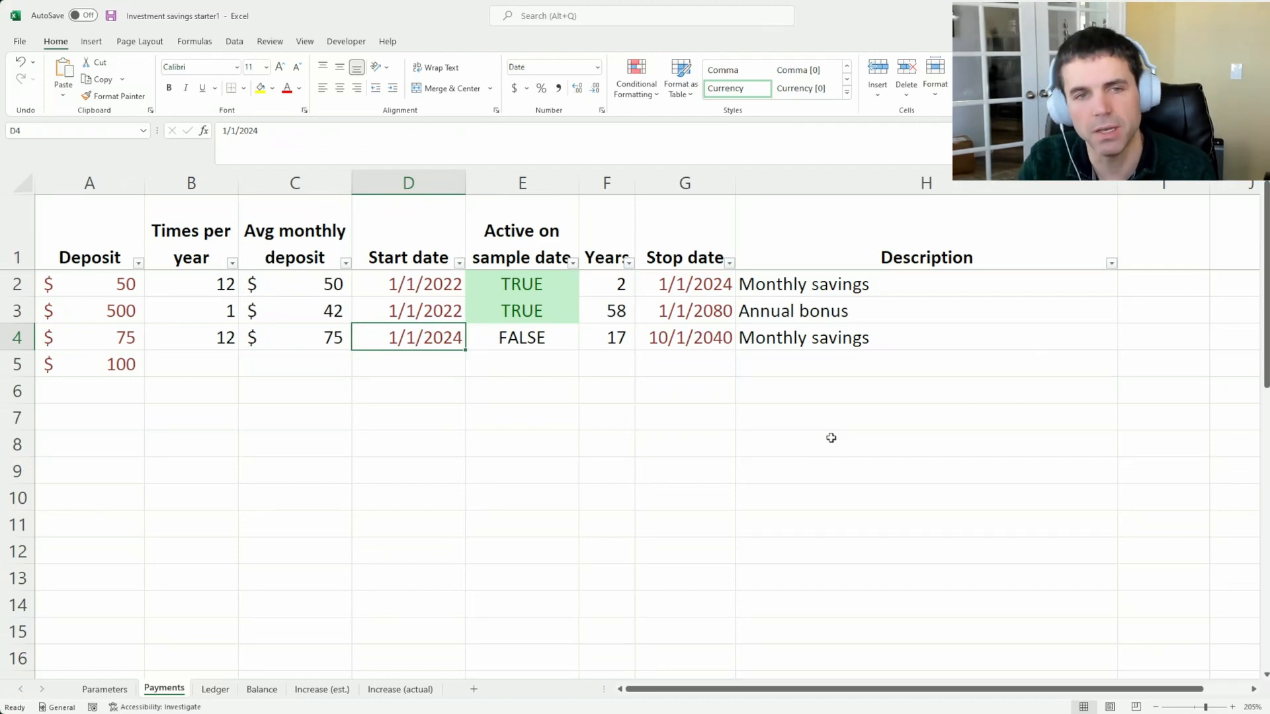
text(1/1/2)
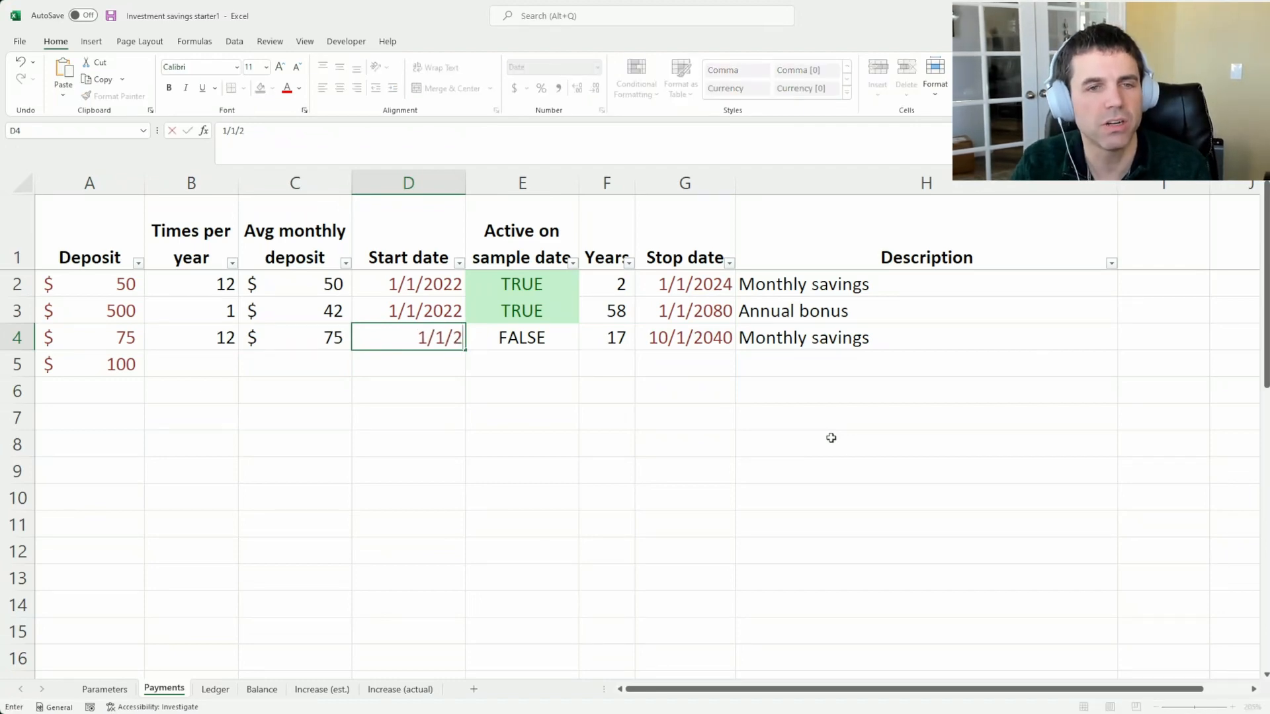
text(4)
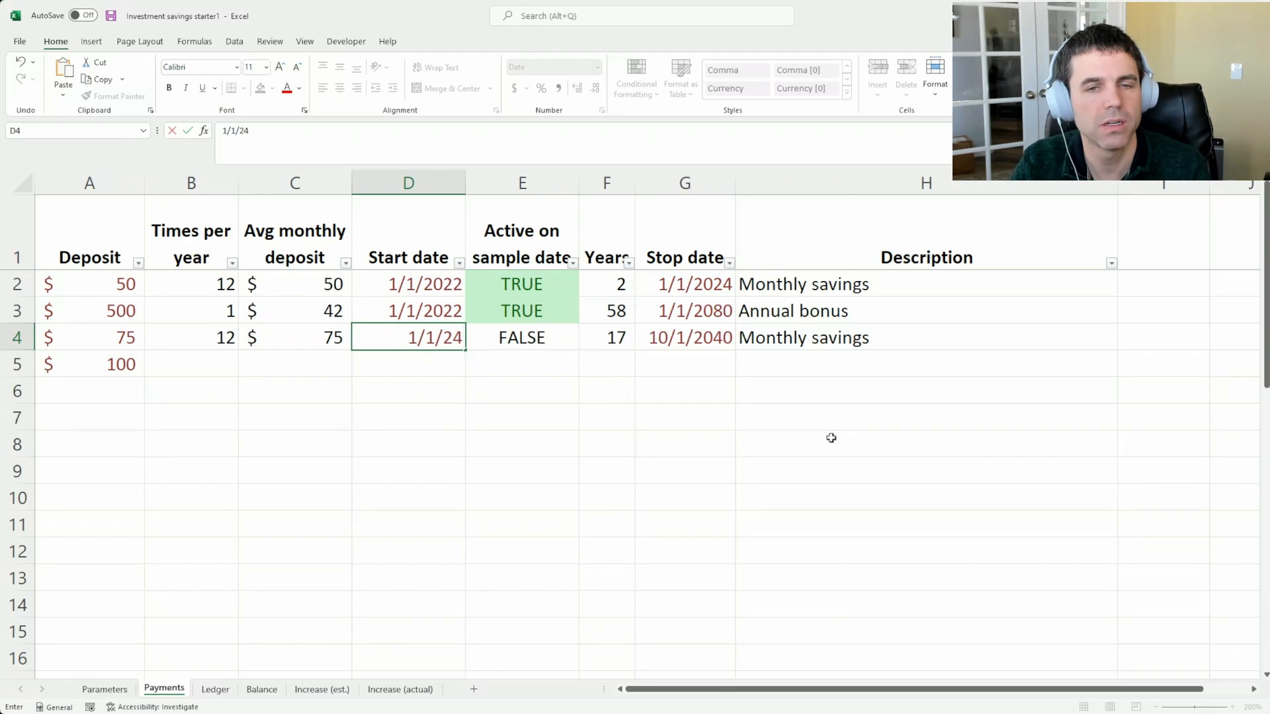
key(Up)
text(1/)
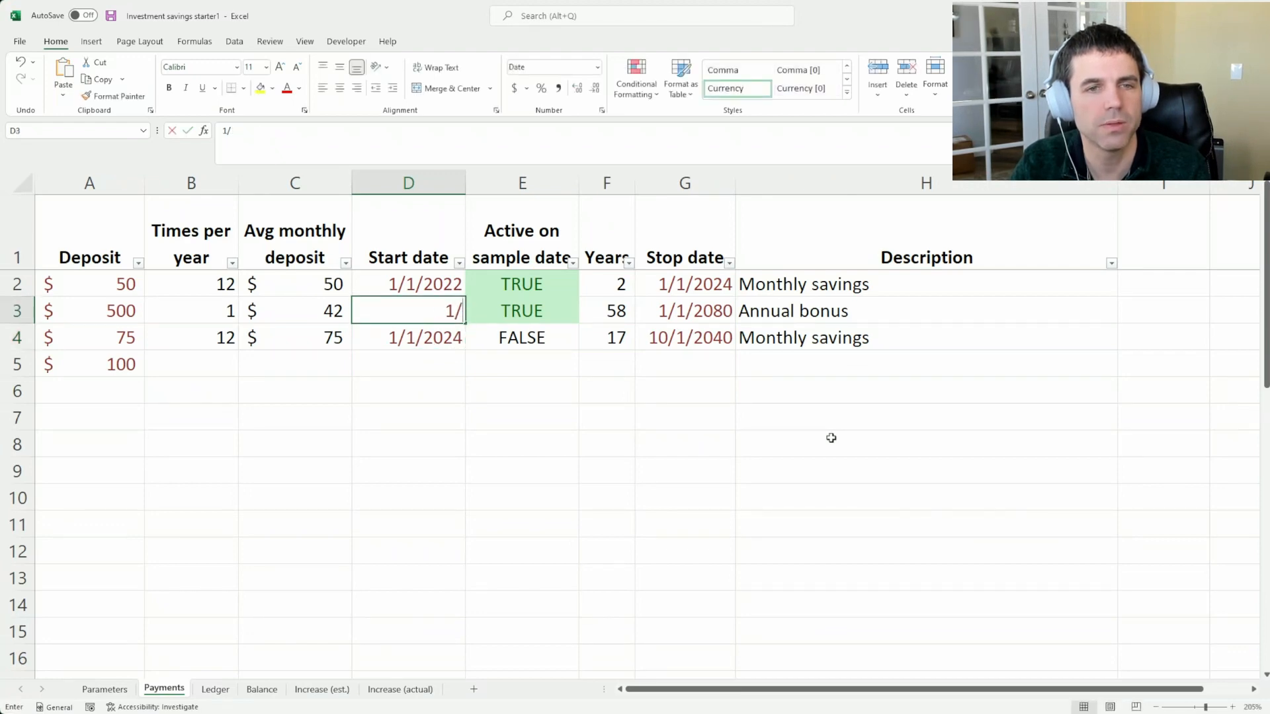
text(1/202)
key(Return)
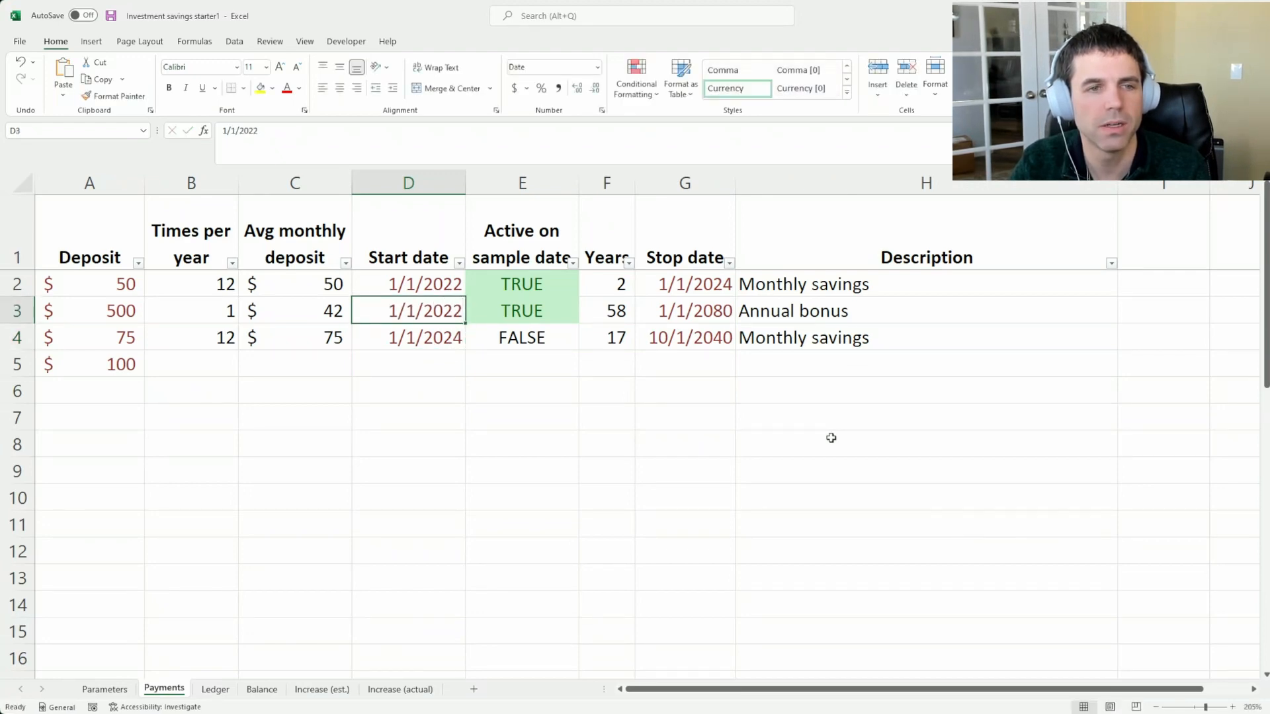
Set the stop date of the second monthly savings row to 1/1/2026
click(703, 288)
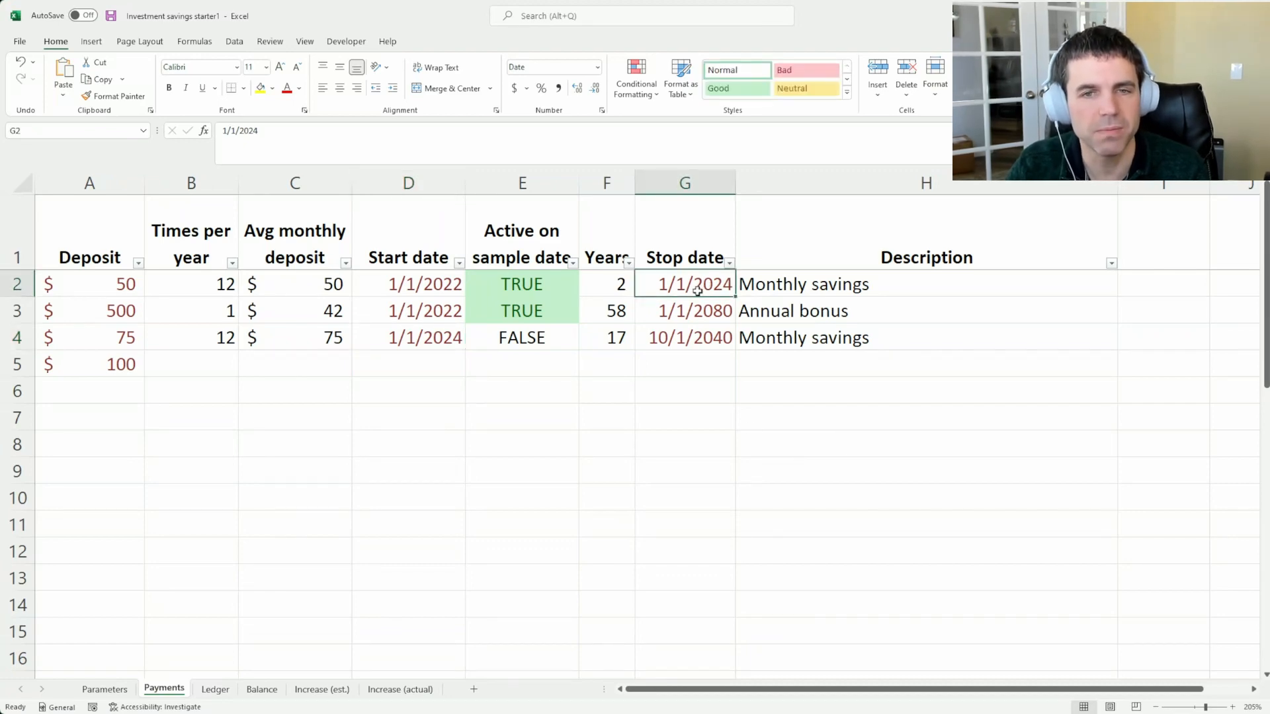
click(428, 338)
click(92, 277)
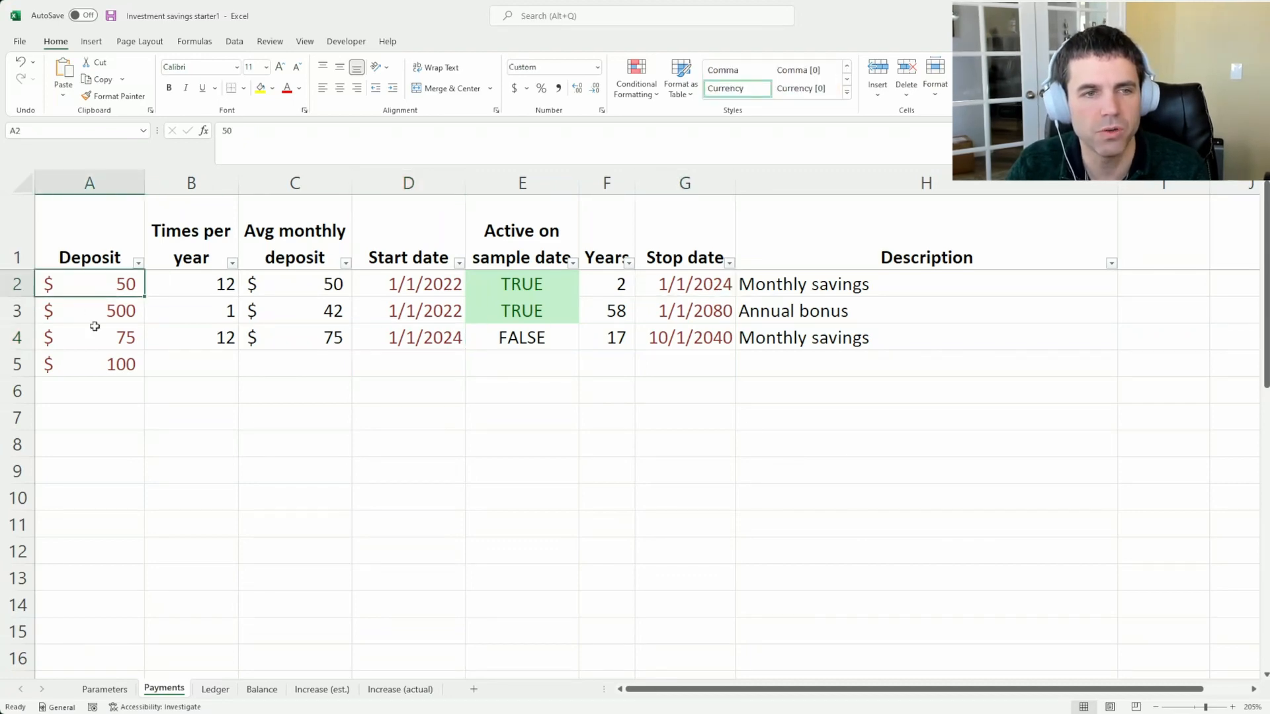
click(94, 330)
click(702, 340)
text(1/1/2026)
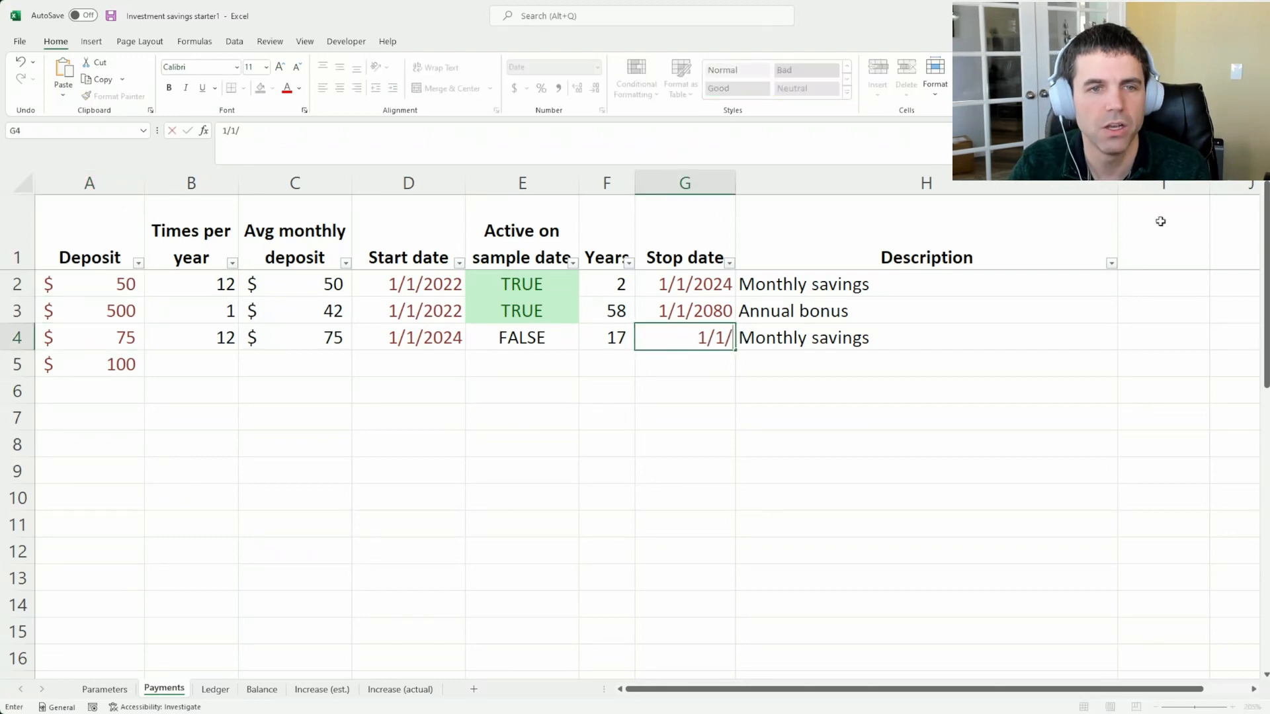
key(Return)
Give the new 100 deposit row a start date of 1/1/2026 and a stop date of 1/1/2050
key(Left)
key(Left)
text(1/1/26)
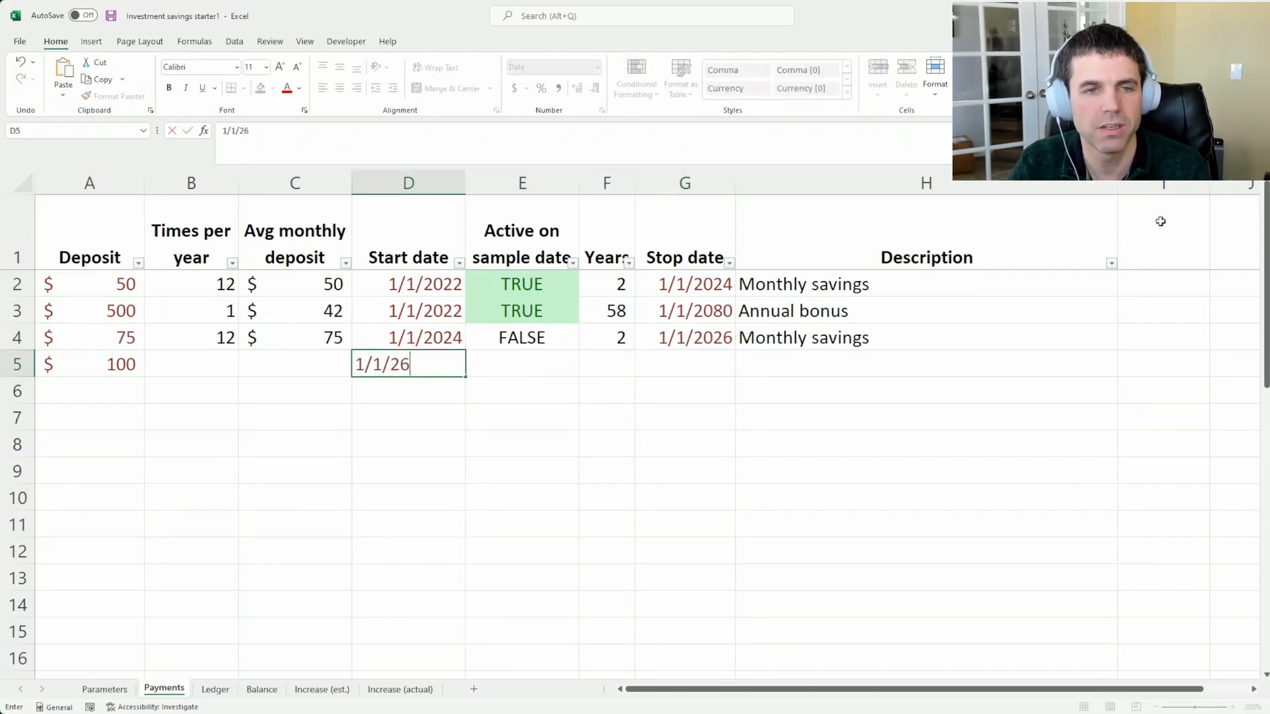
key(Tab)
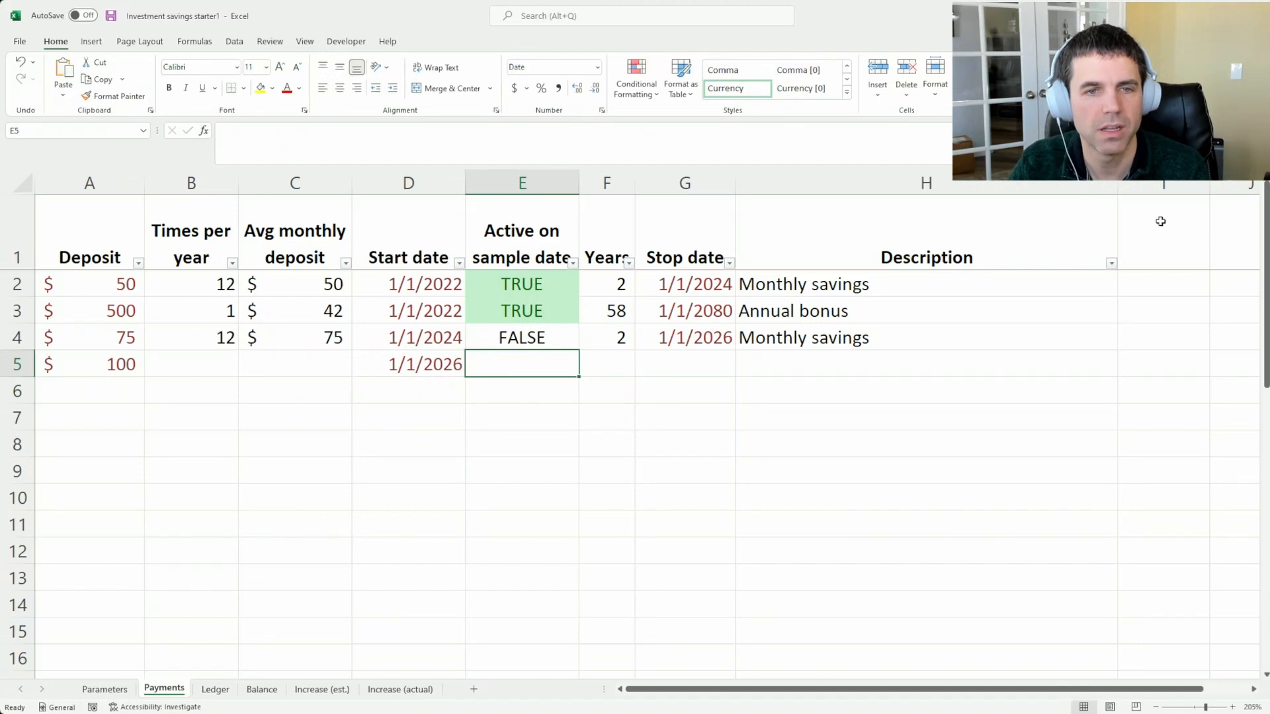
key(Right)
key(Right)
text(1/)
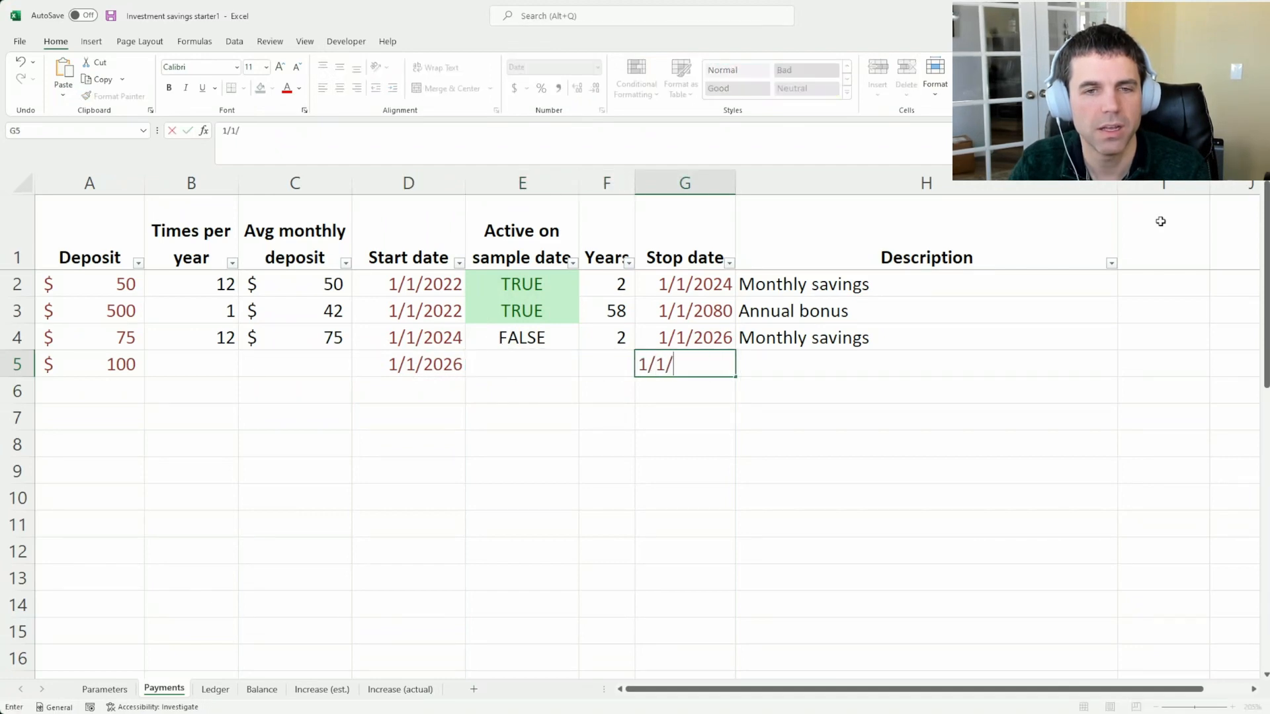
text(1/50)
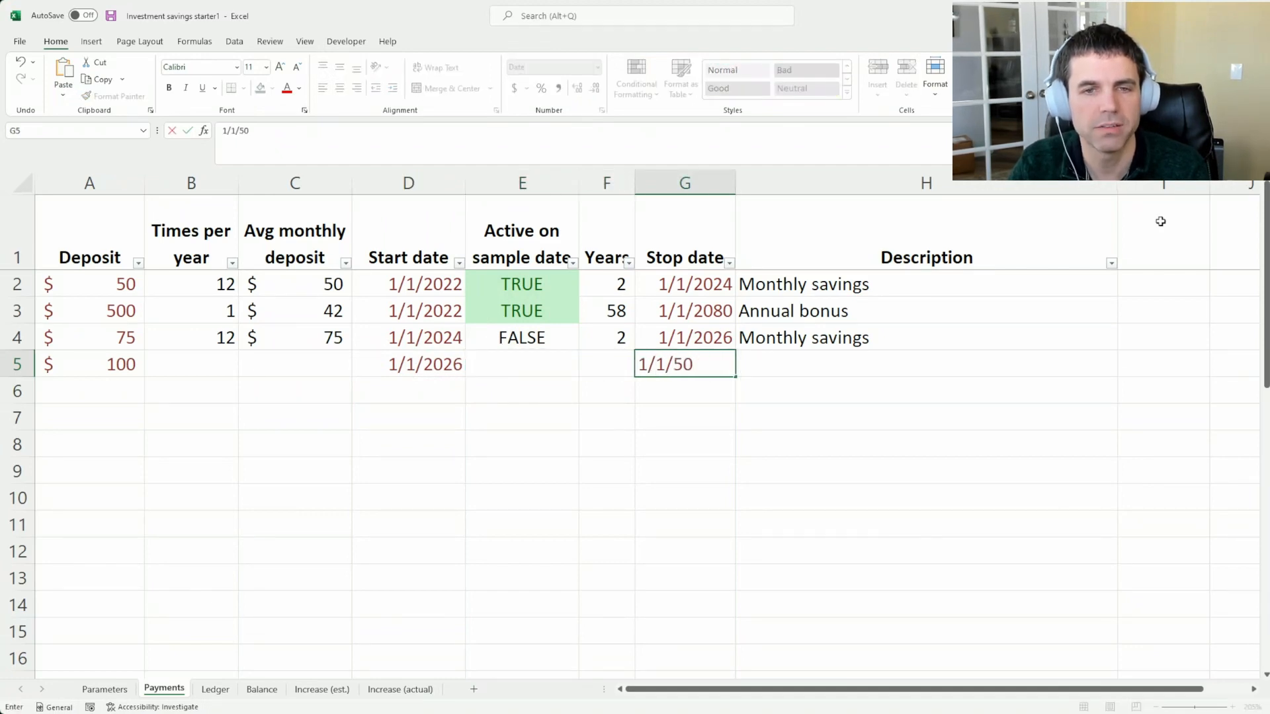
key(Return)
key(Up)
text(1/1/20)
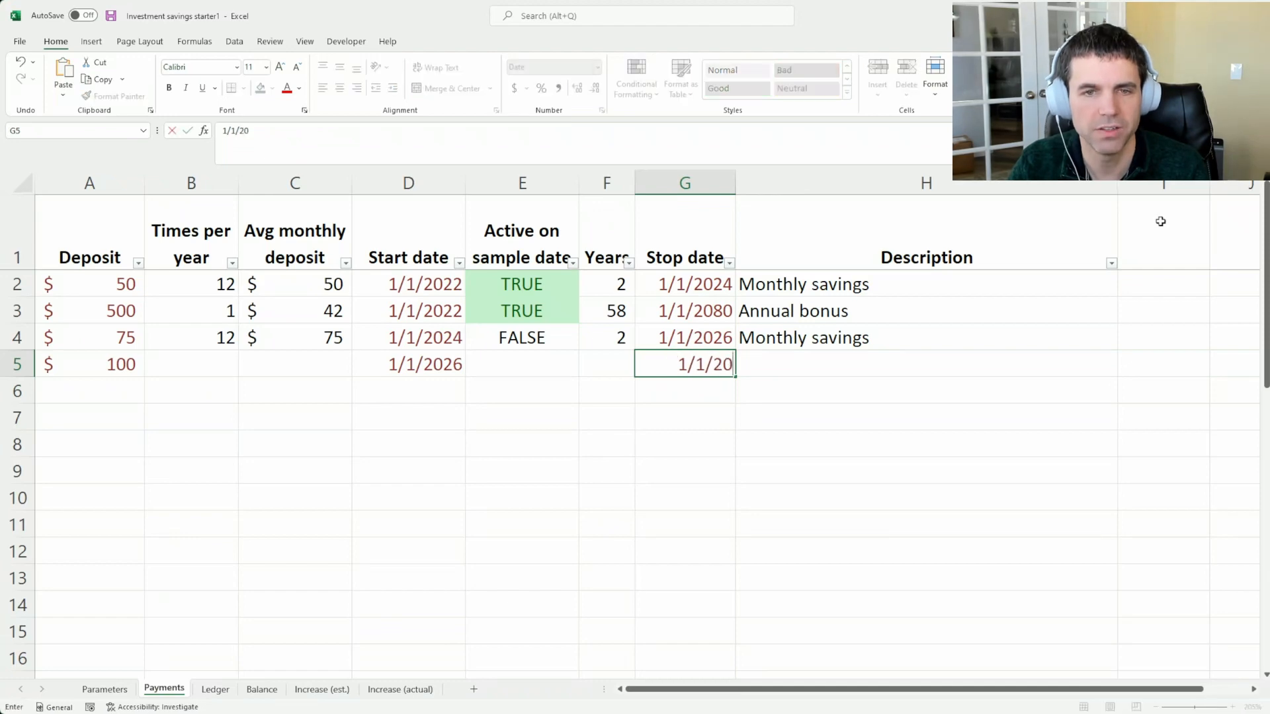
text(50)
Copy the Times per year and Avg monthly deposit cells from row 4 down to the new row 5
key(Left)
key(Left)
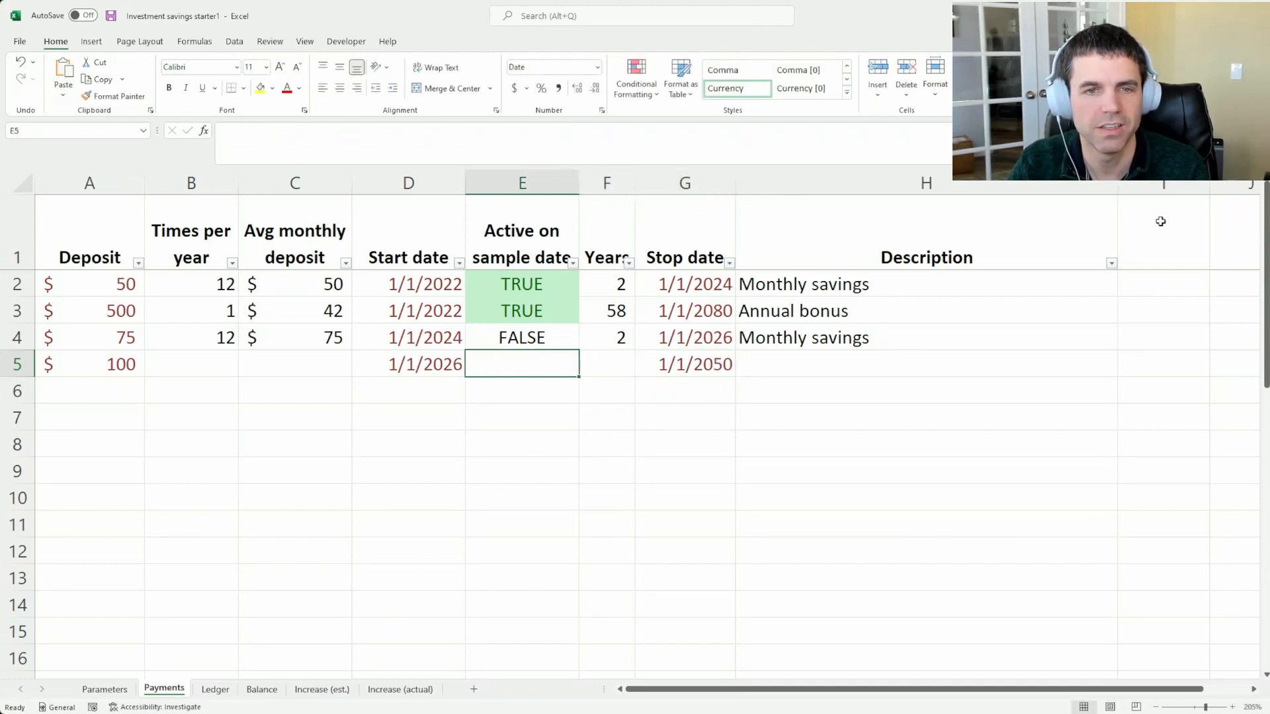
key(Up)
key(shift+Right)
key(Left)
key(Left)
key(Left)
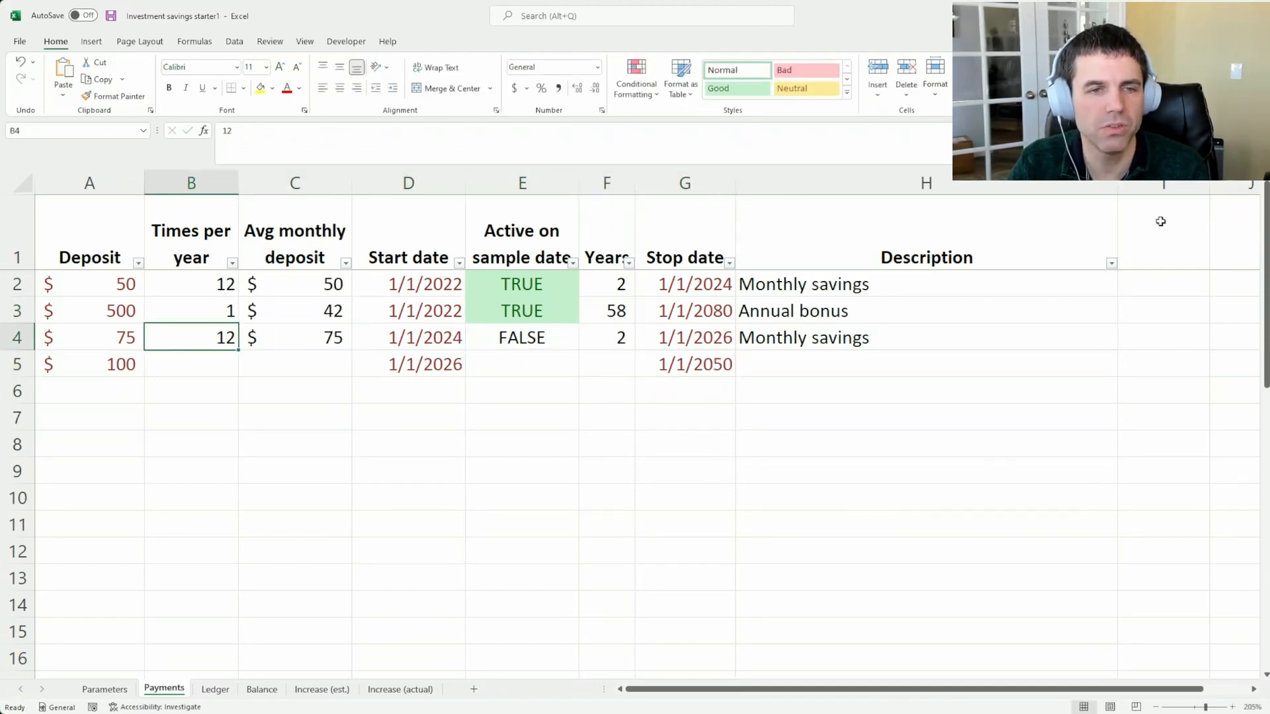
key(shift+Right)
key(ctrl+c)
key(Down)
key(ctrl+v)
Copy the Active on sample date and Years formulas from row 4 down to row 5
key(Right)
key(Right)
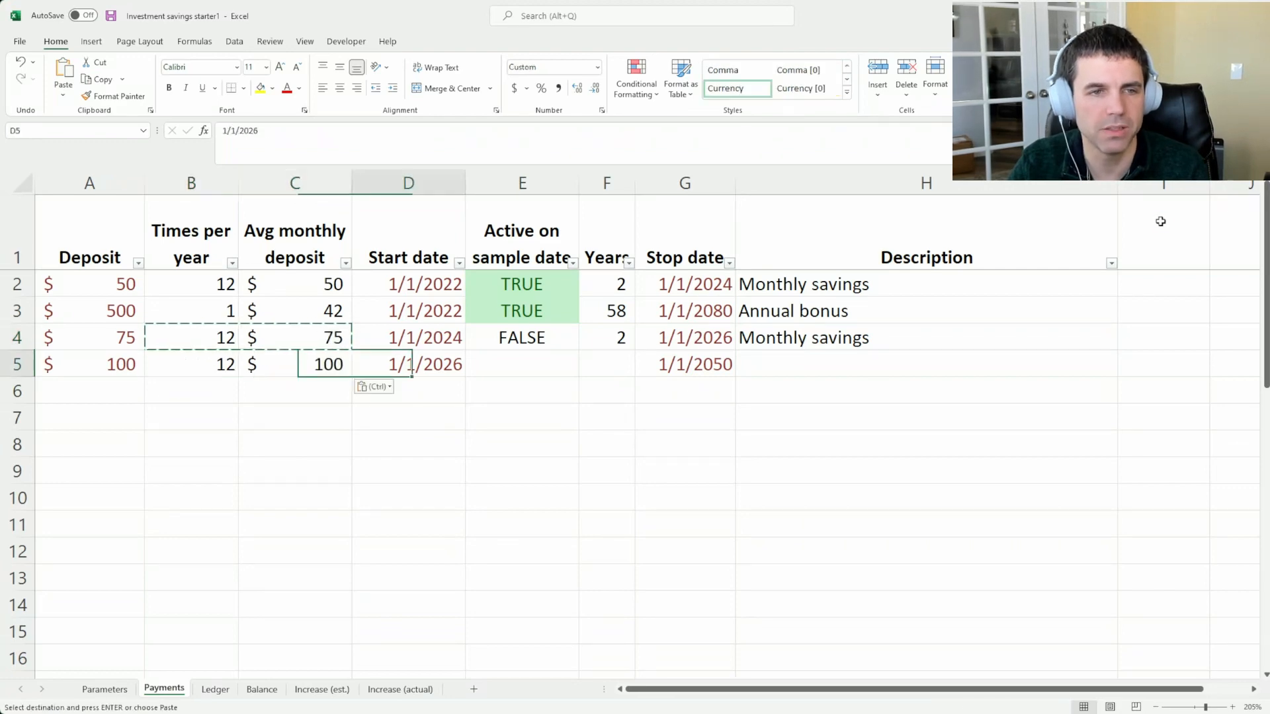
key(Right)
key(Up)
key(shift+Right)
key(ctrl+c)
key(Down)
key(ctrl+v)
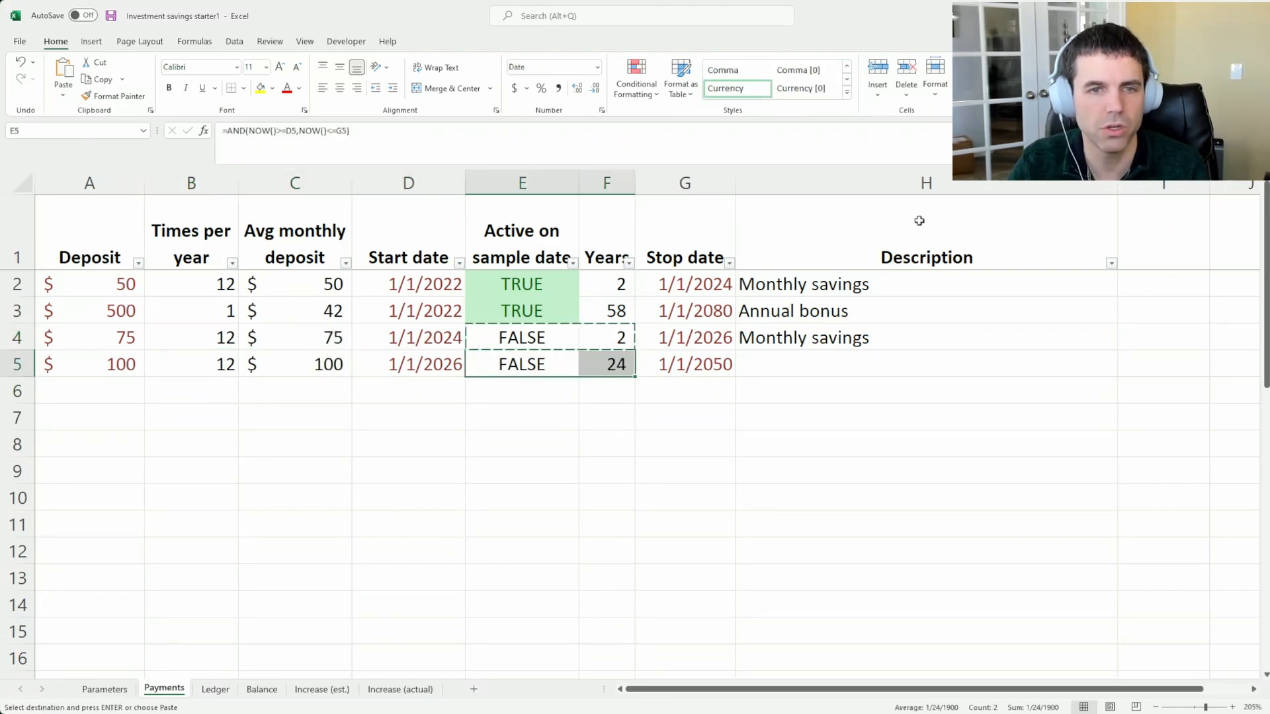
key(Escape)
Compare the Times per year and Avg monthly deposit cells of rows 4 and 5, and check row 4's stop date
drag(210, 364, 250, 364)
click(227, 364)
click(223, 339)
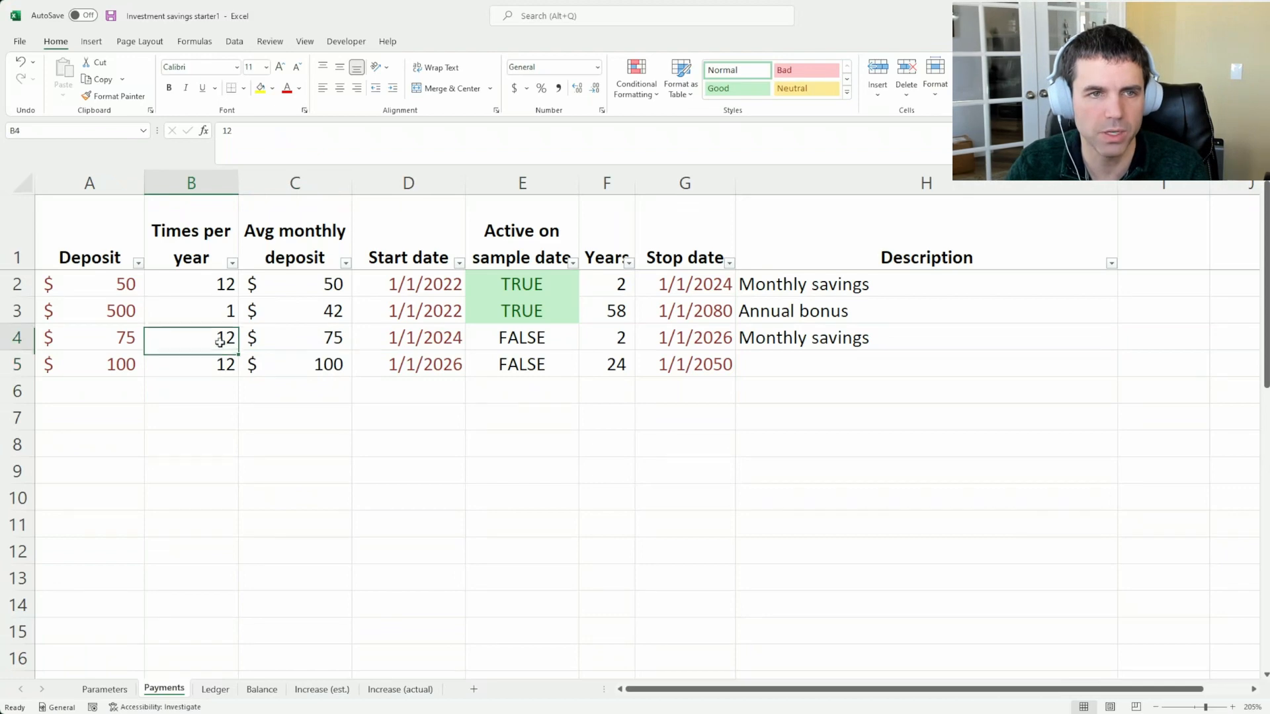
click(222, 365)
click(270, 337)
click(293, 358)
click(304, 328)
click(307, 372)
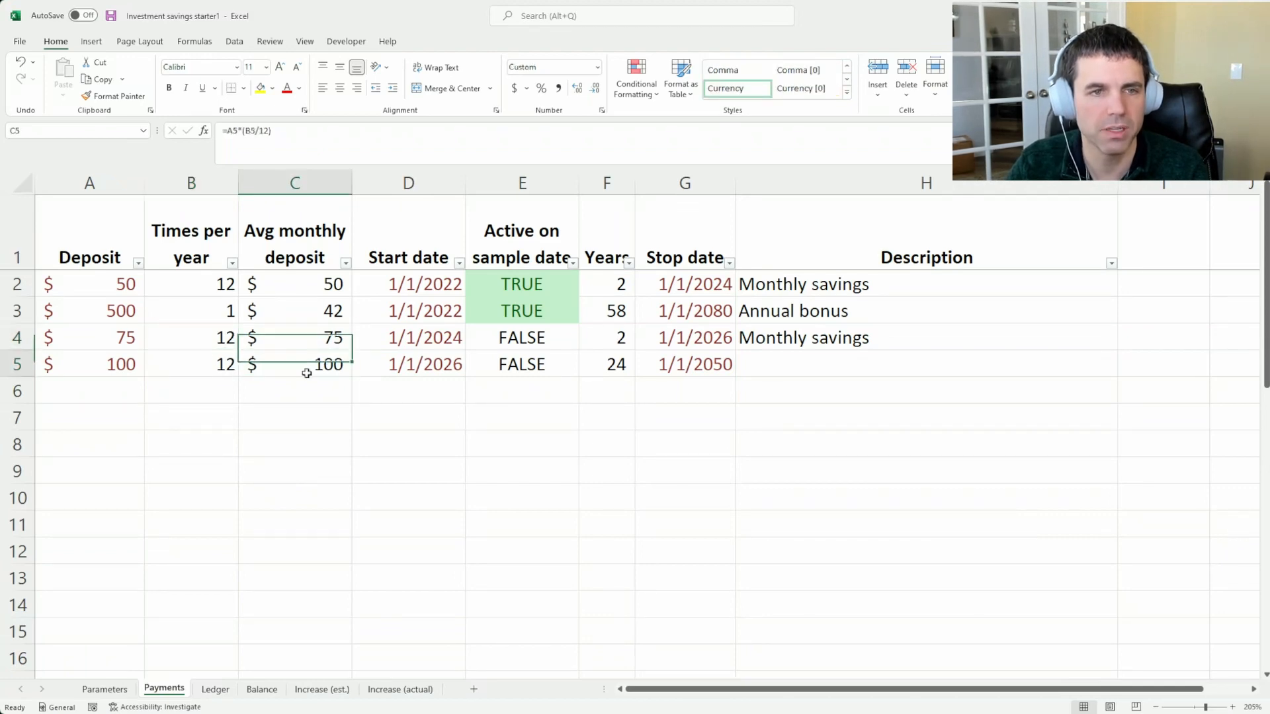
click(205, 365)
click(694, 337)
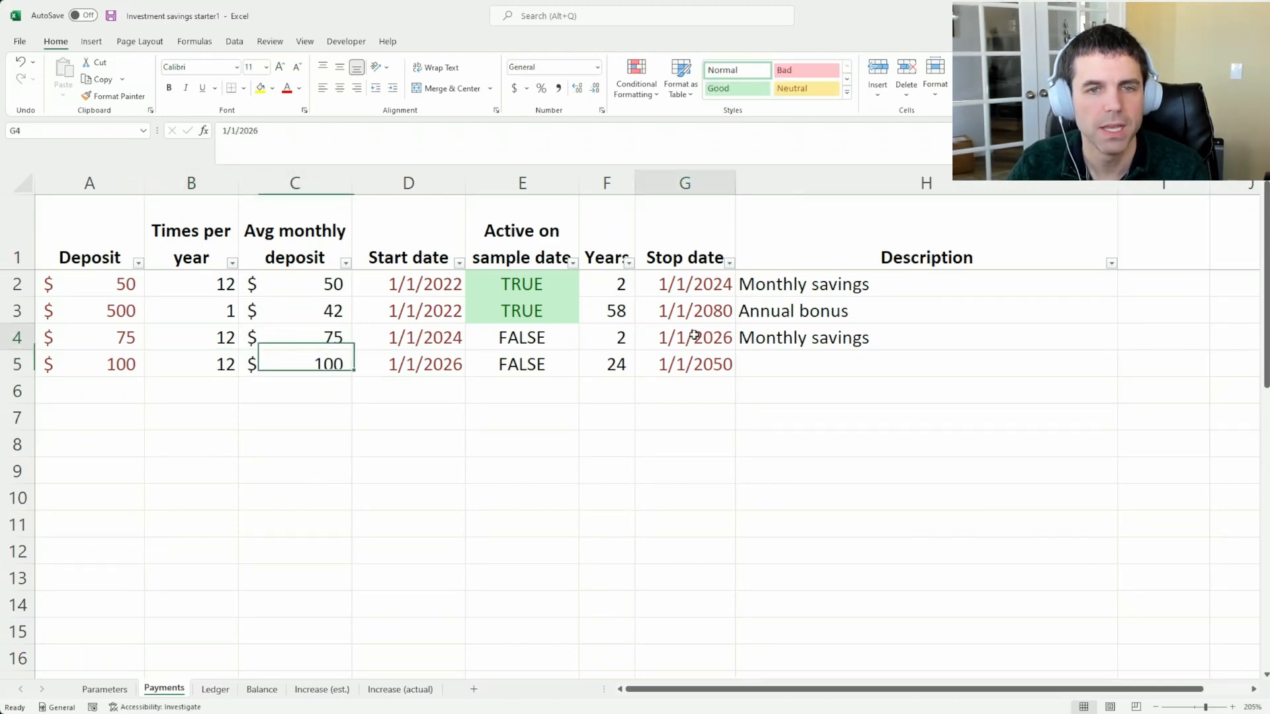
Compare the stop date of the 75 deposit row with the start date of the 100 deposit row
click(461, 340)
click(529, 339)
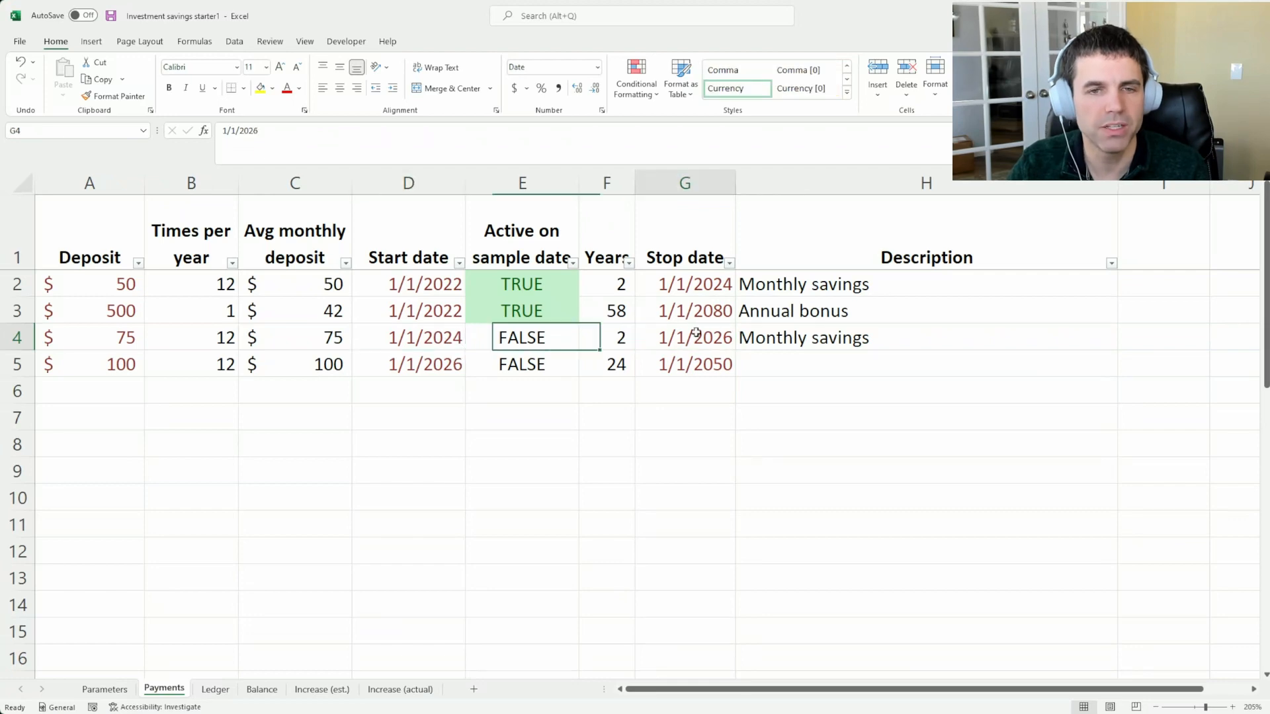
click(694, 337)
click(434, 365)
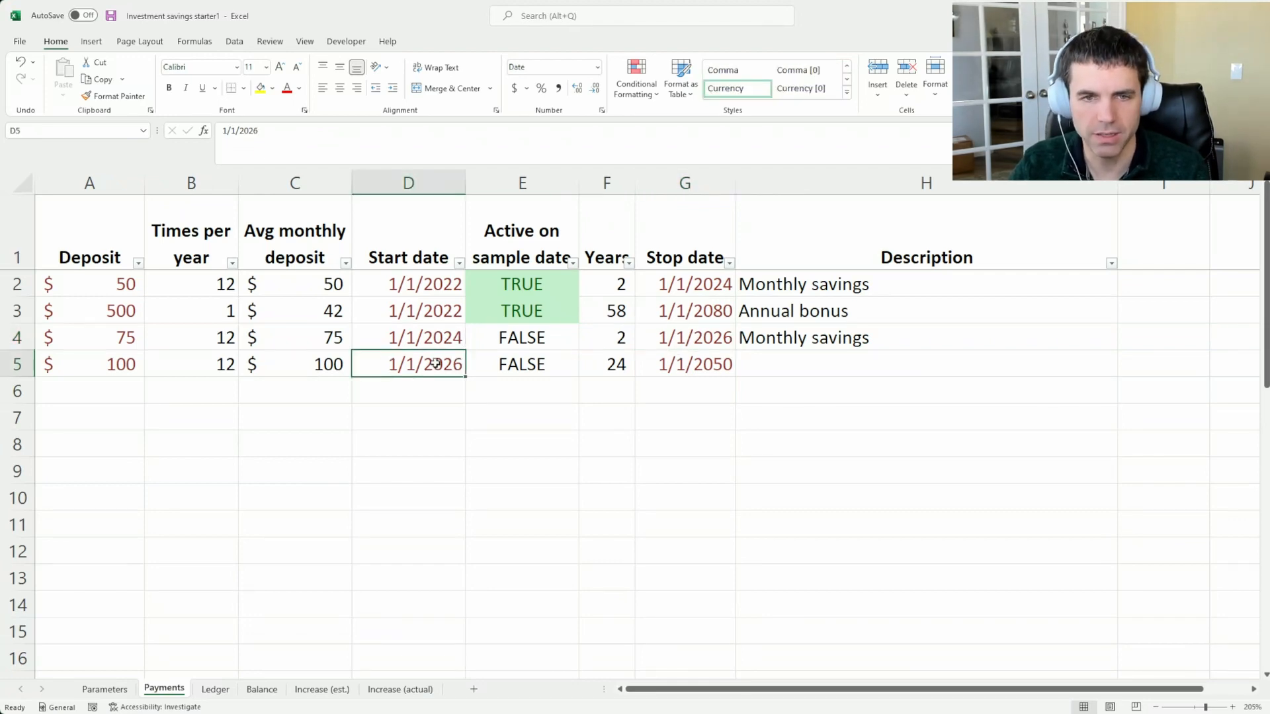
Examine the annual bonus row's active period from its start date through its stop date
click(437, 318)
key(ctrl+Right)
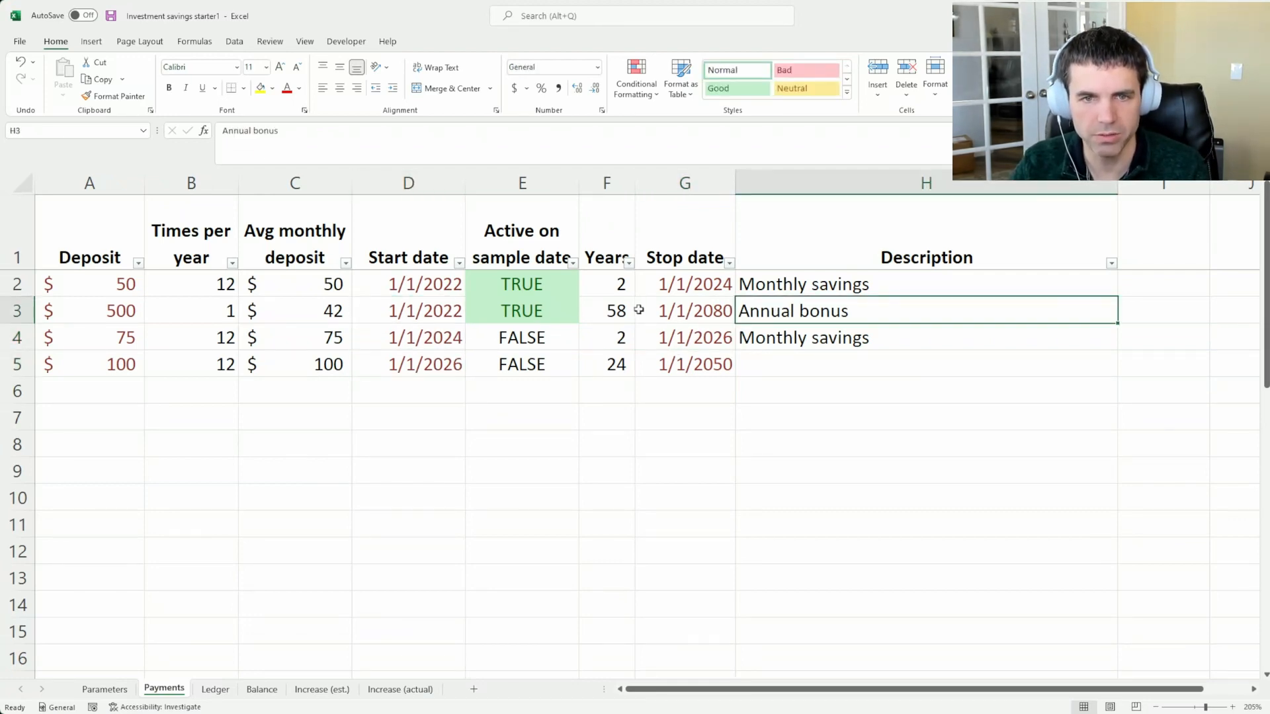
key(Left)
drag(424, 312, 673, 313)
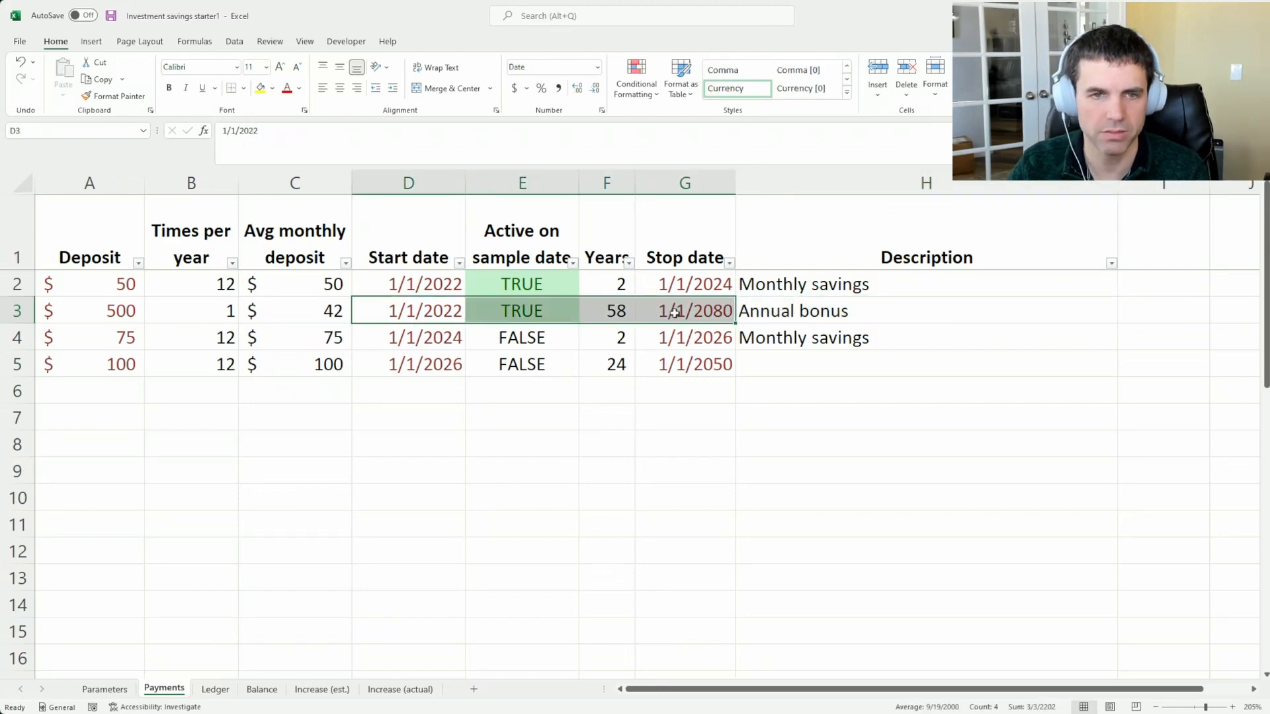
click(688, 301)
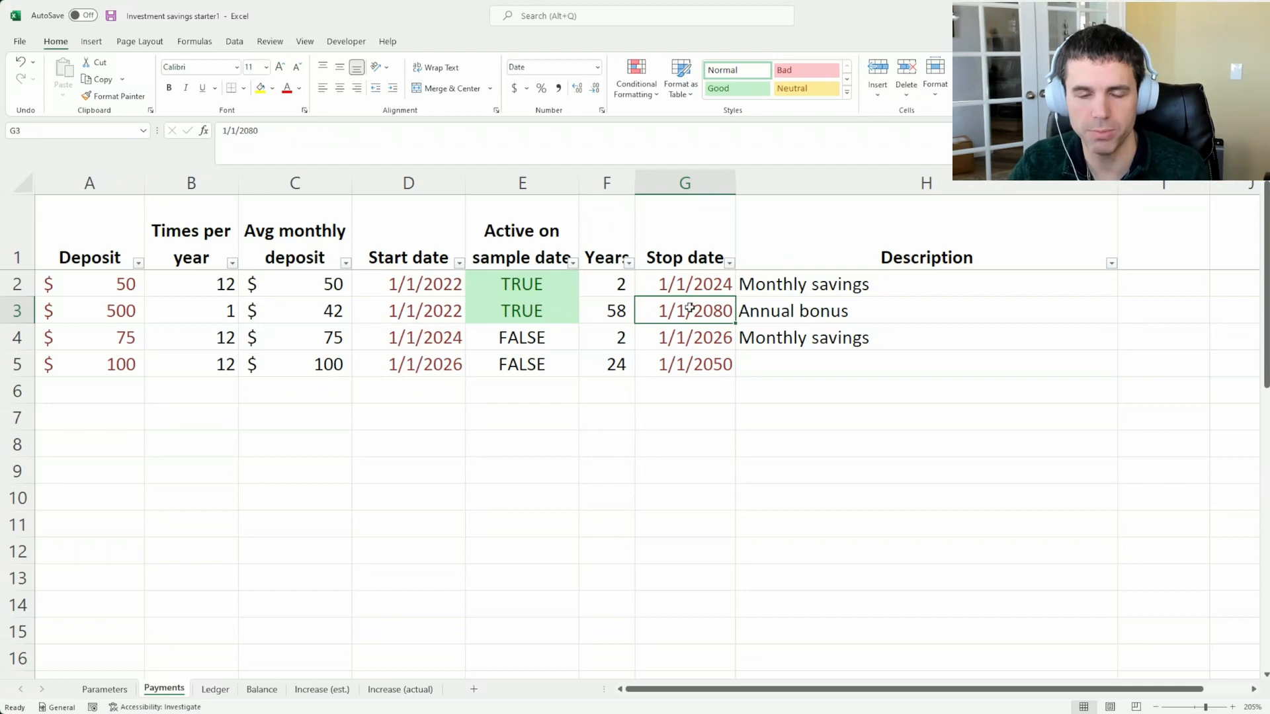
Compare the annual bonus deposit with the other amounts in the Deposit column, rows 2 to 5
click(79, 310)
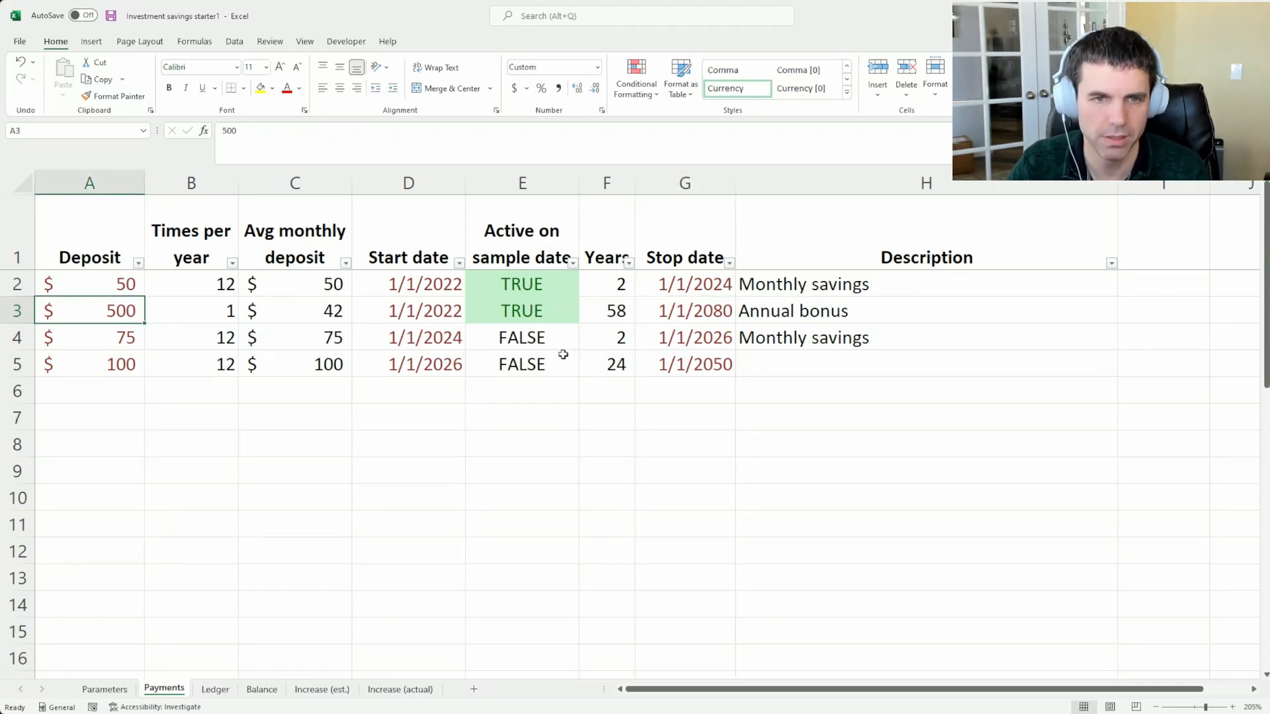
click(100, 361)
drag(121, 284, 134, 363)
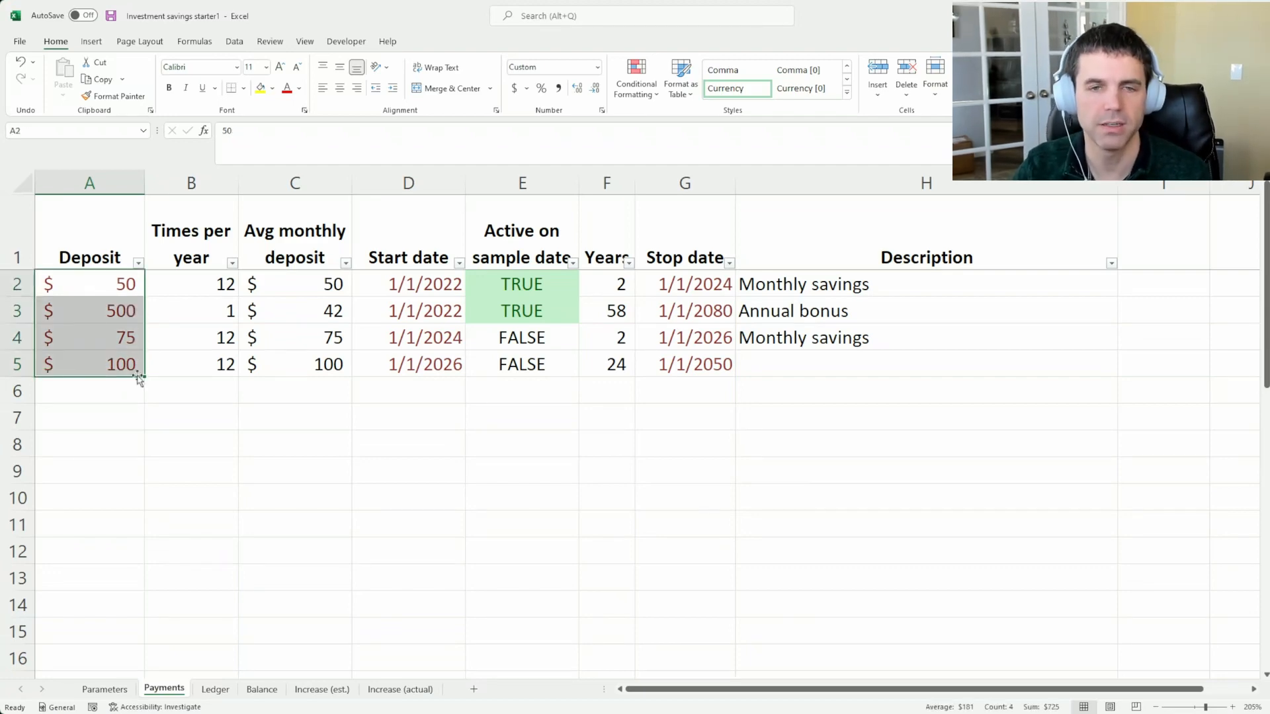
click(107, 359)
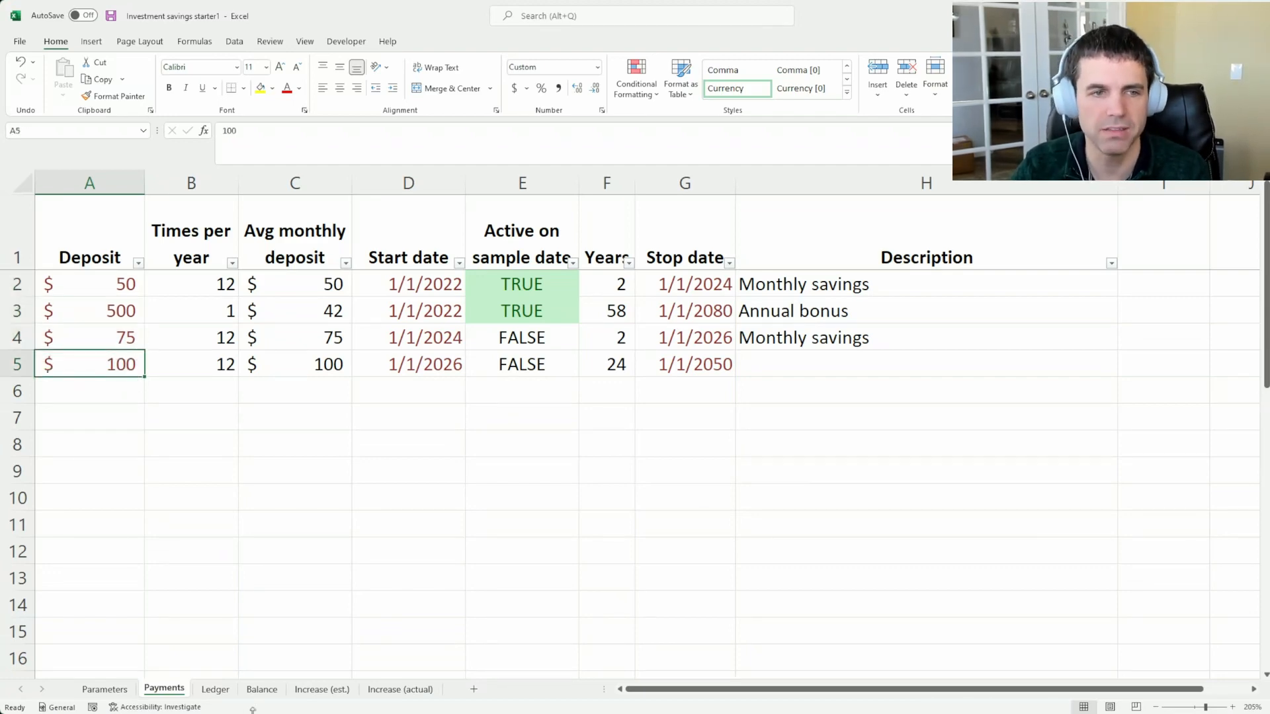
Examine the Ledger's projected cash flow from Jan 22 onward, checking the Jan 24, Jan 26 and Jan 27 amounts
click(215, 689)
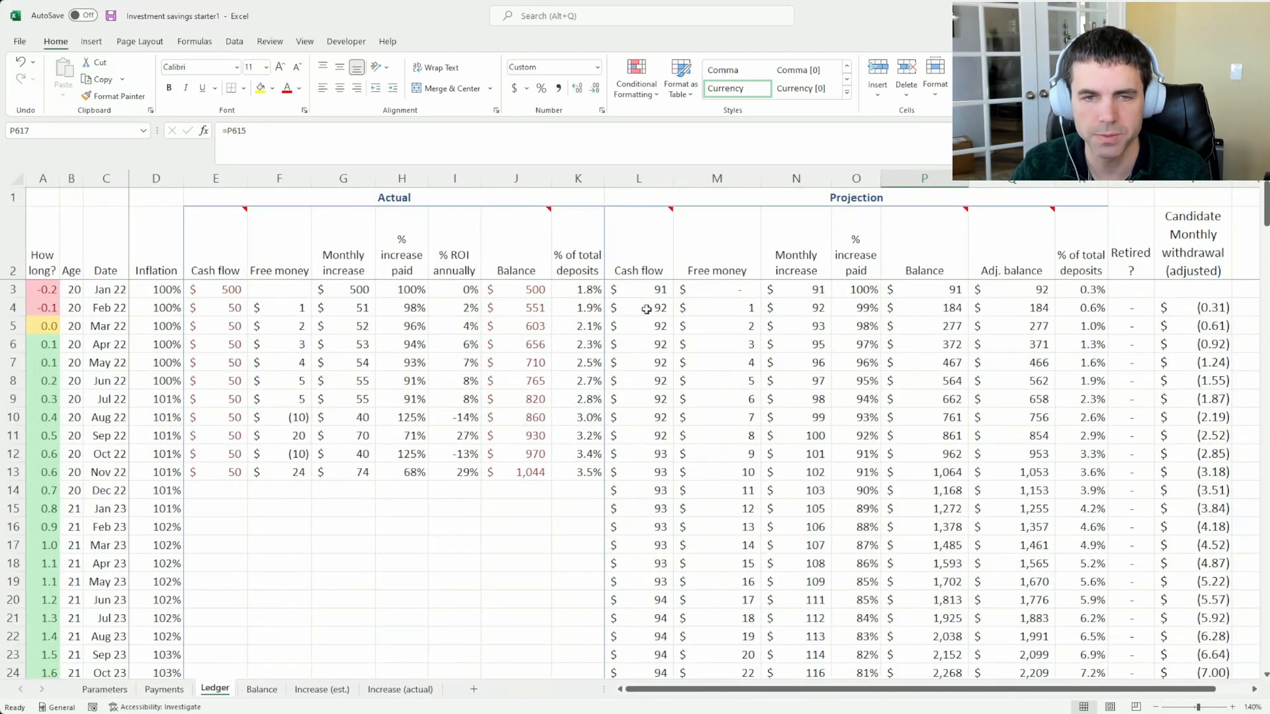
drag(645, 289, 648, 474)
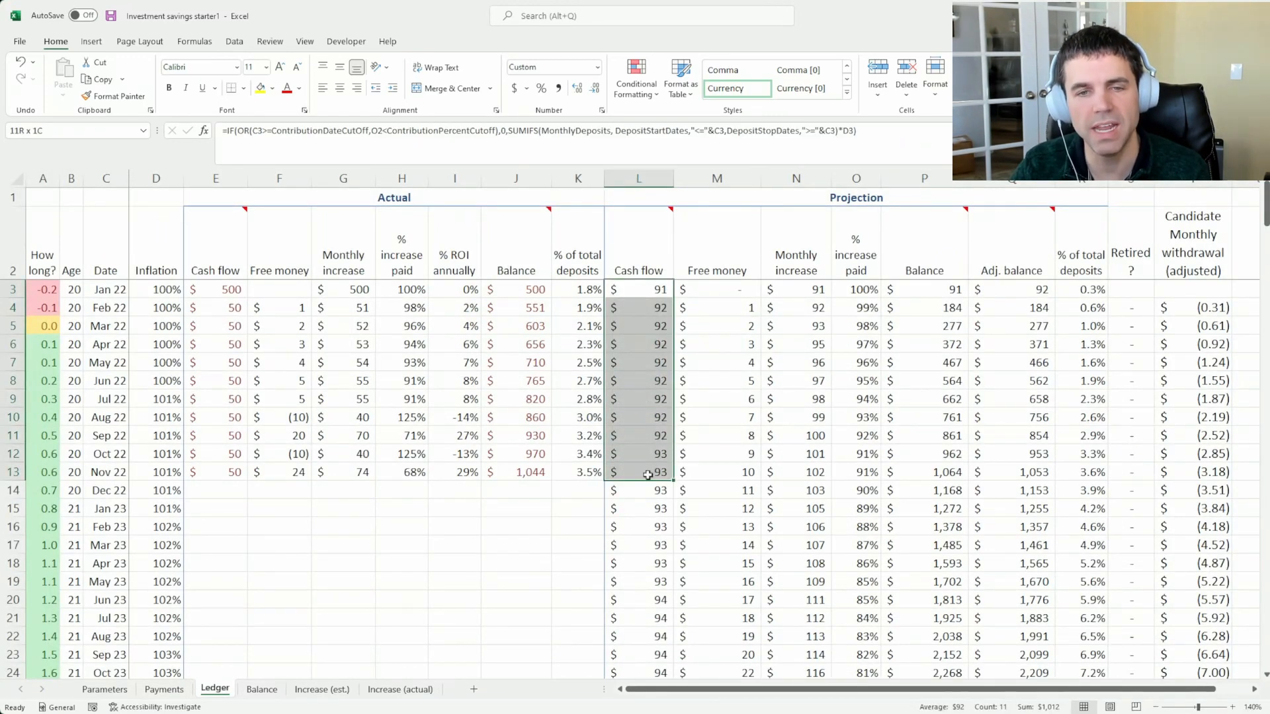
scroll(275, 518, down, 5)
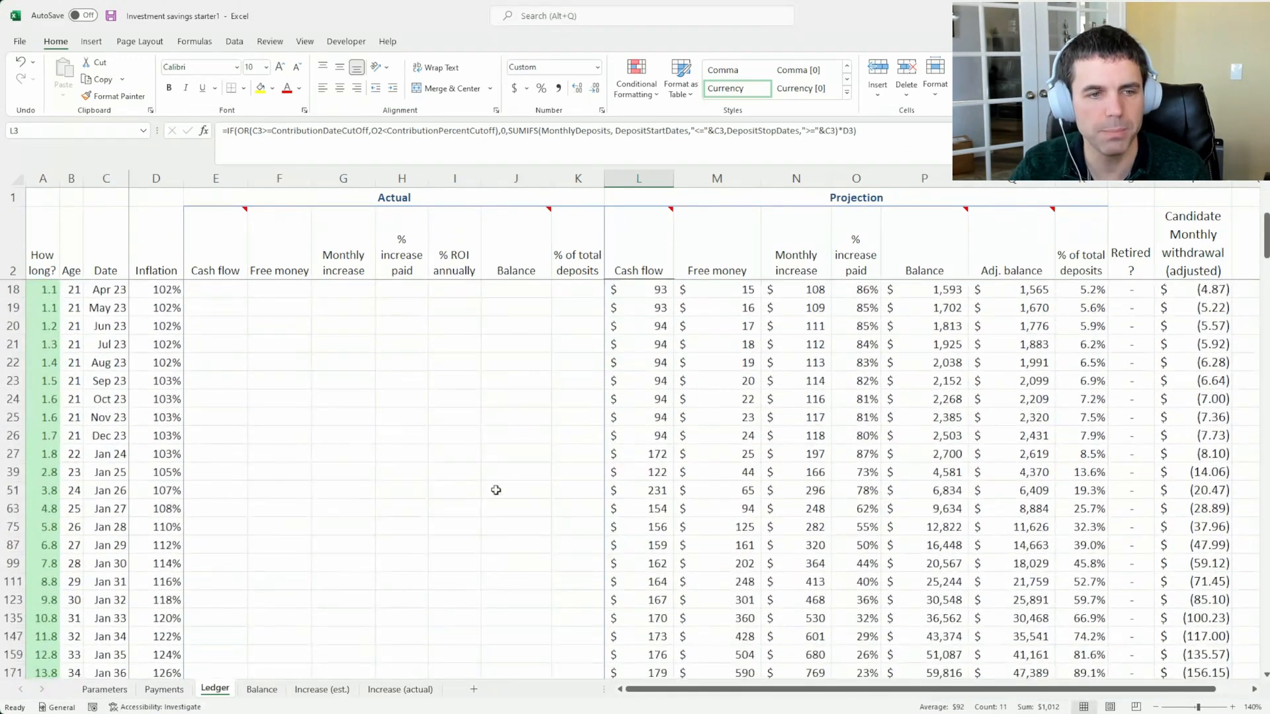
click(669, 453)
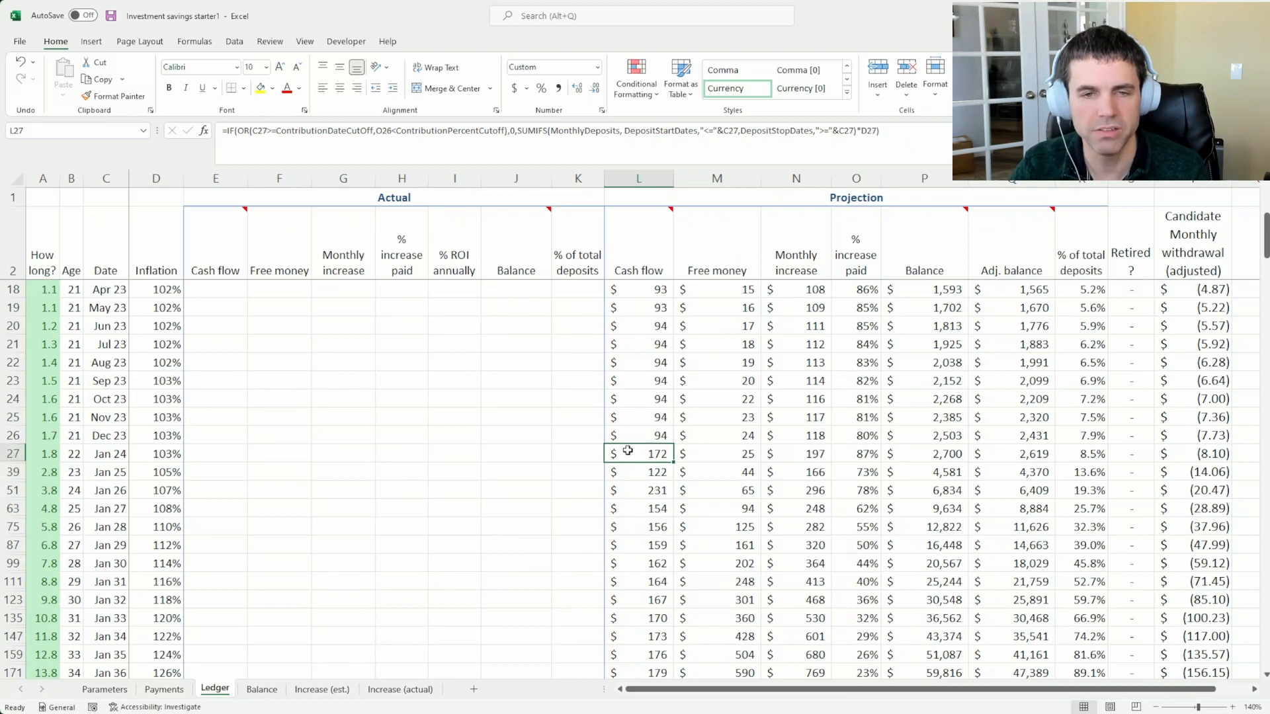
scroll(628, 451, down, 2)
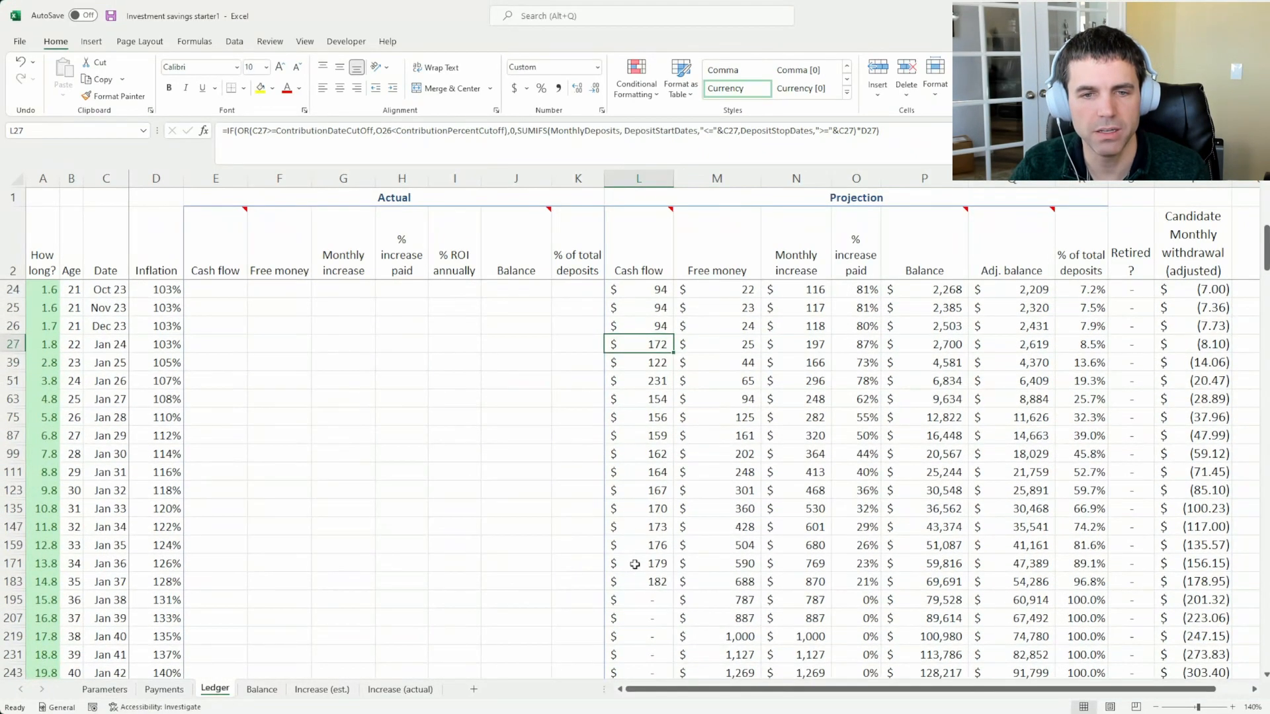
click(639, 382)
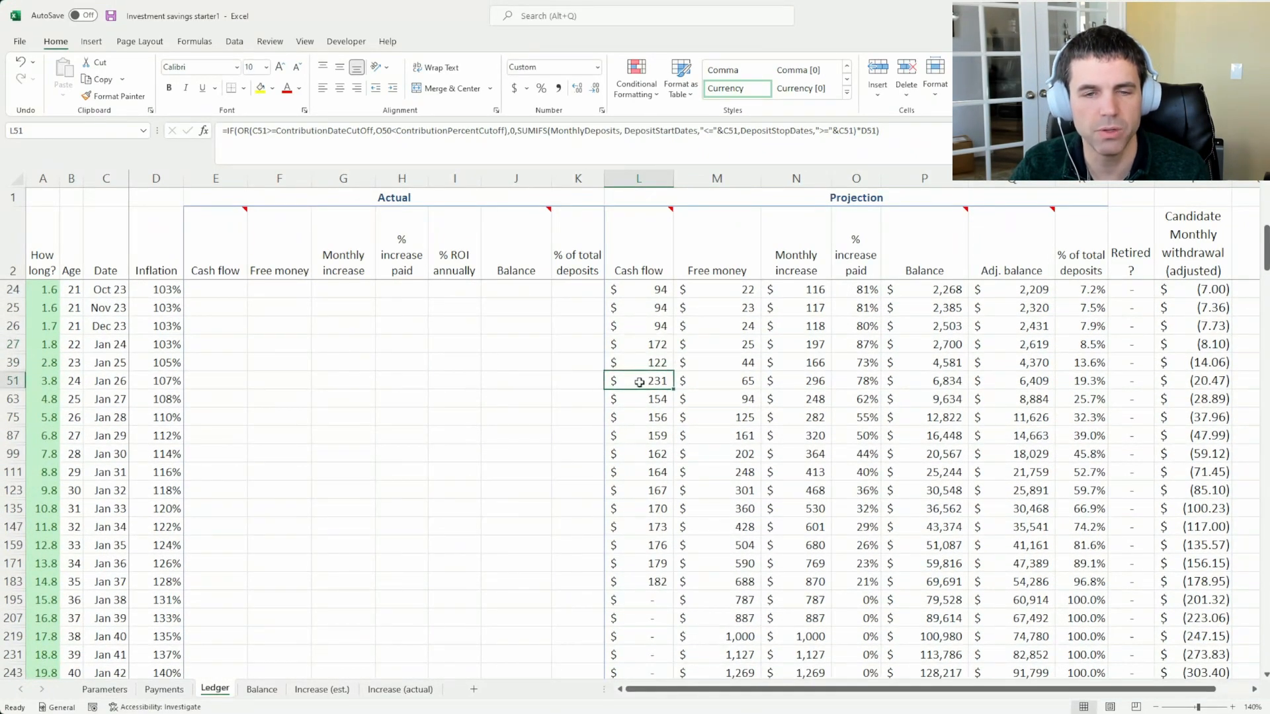
click(634, 400)
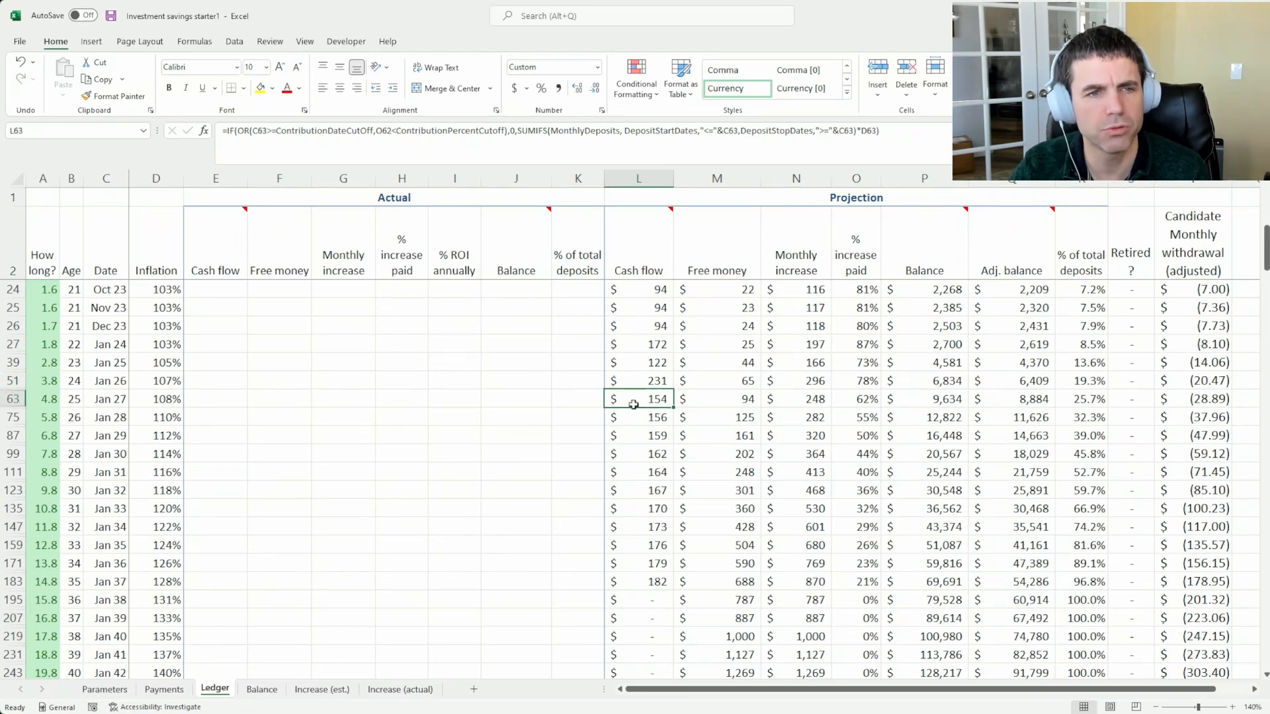
Compare the stop date of the 75 deposit in Payments with the Ledger's projected cash flow from Jan 24 to Jan 34
click(162, 688)
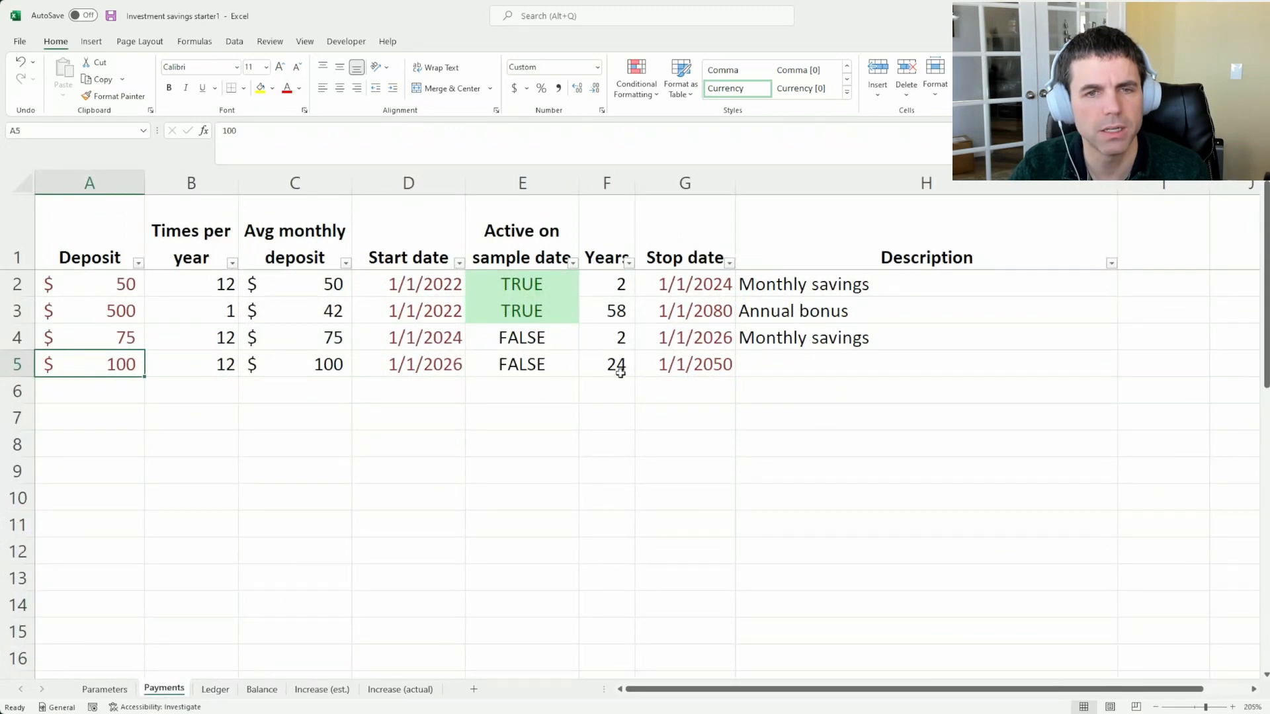
click(673, 346)
click(215, 688)
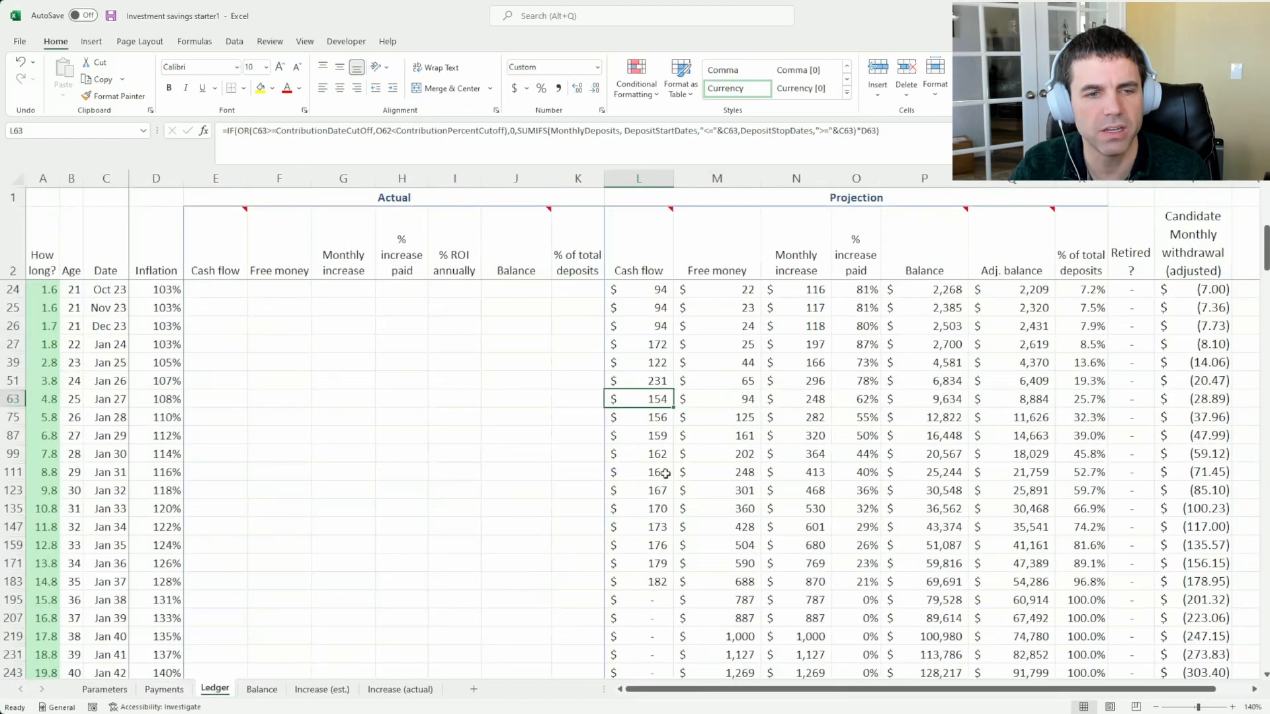
click(665, 413)
click(657, 400)
click(655, 344)
click(650, 382)
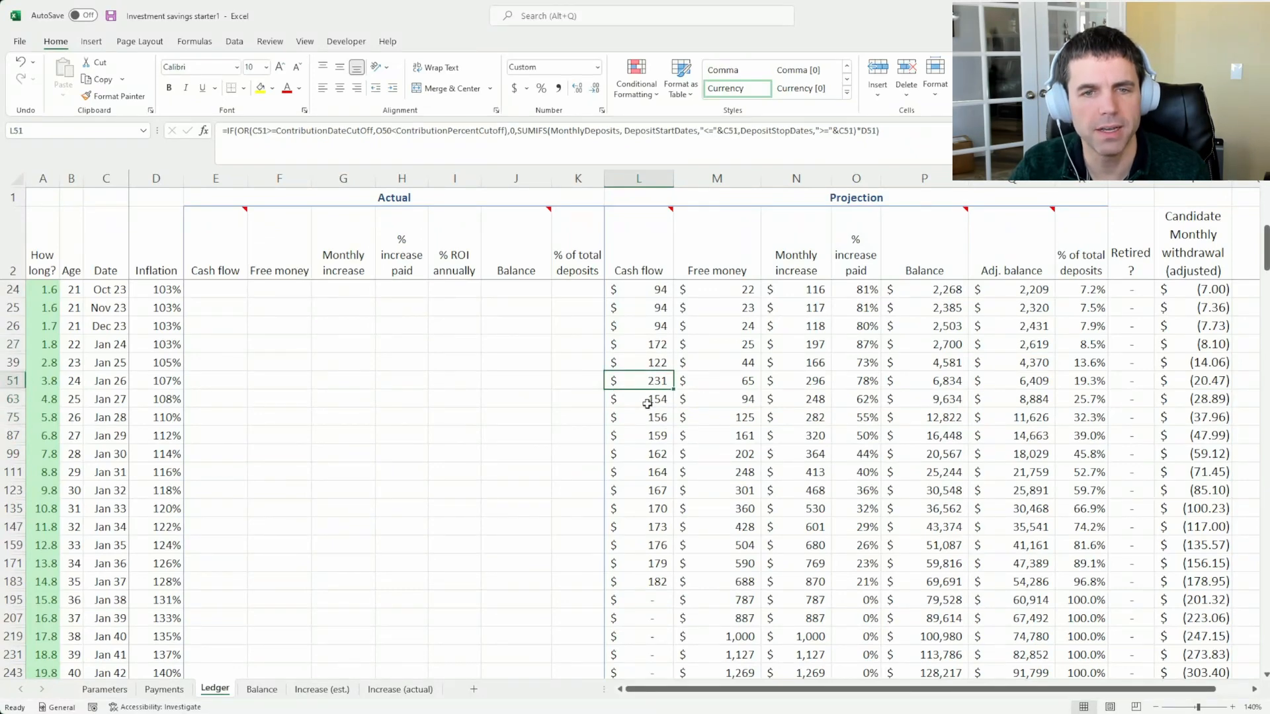
drag(654, 344, 651, 526)
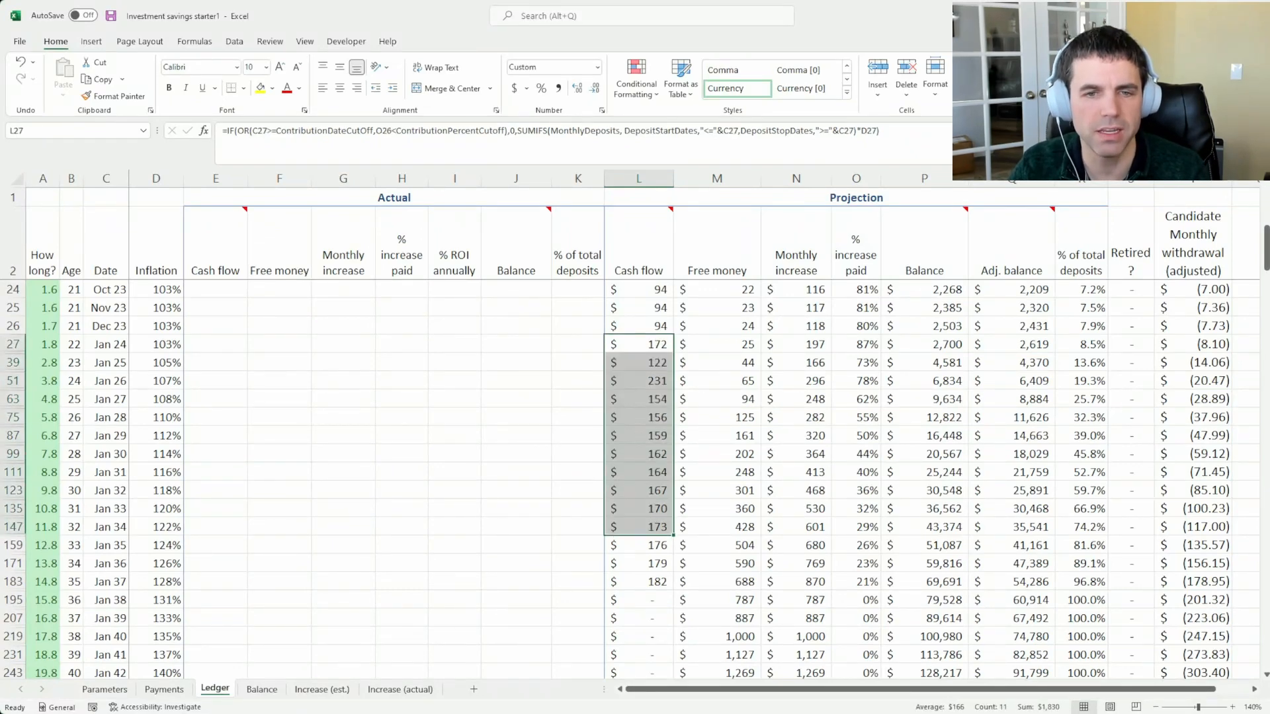
click(166, 689)
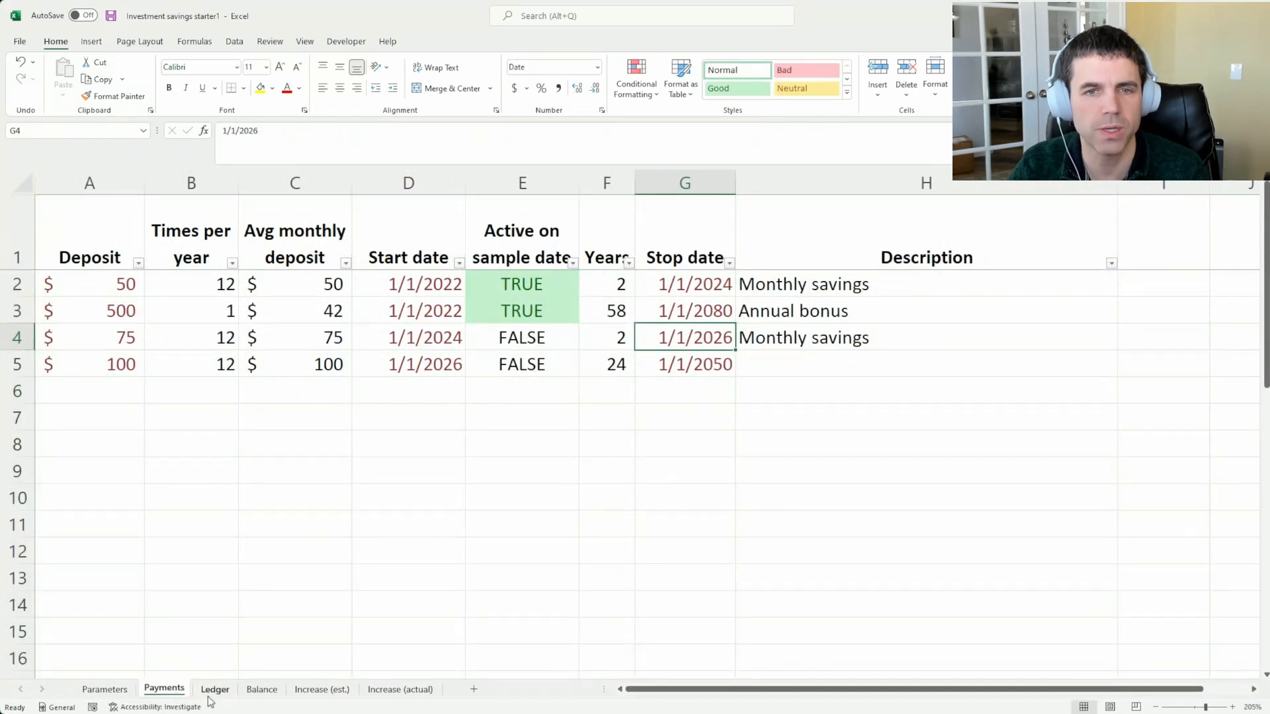
click(215, 690)
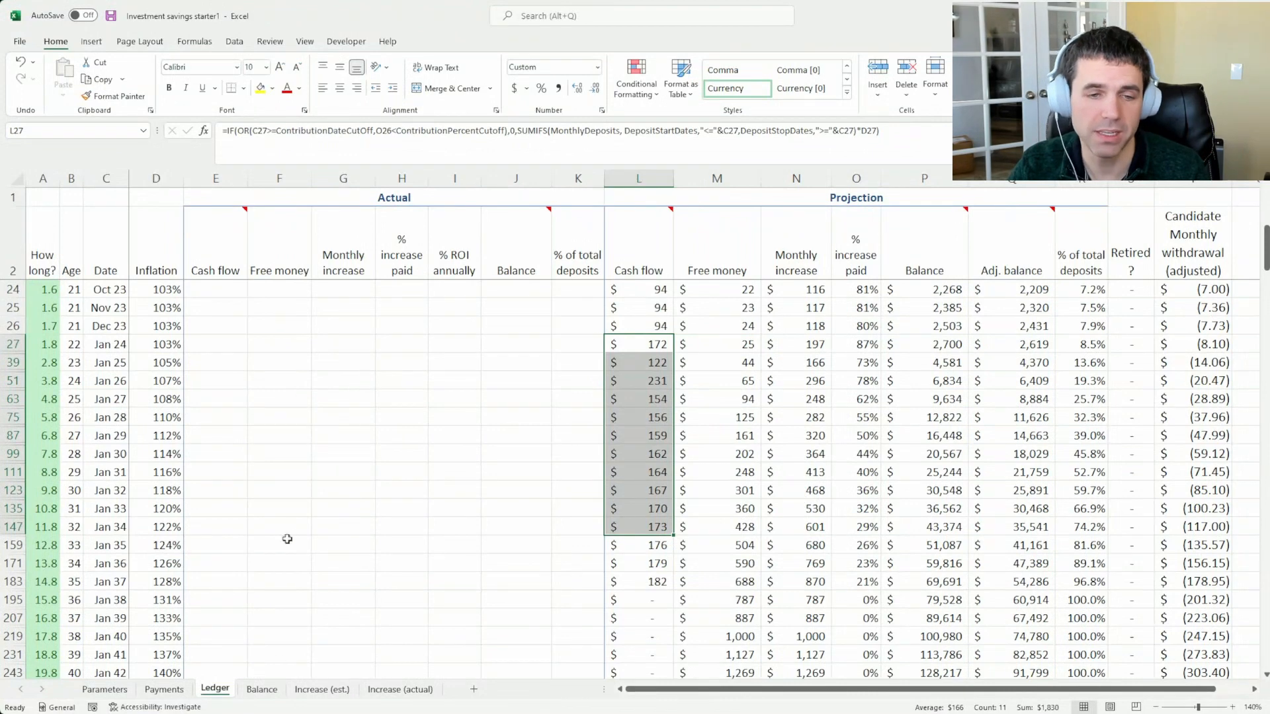
Inspect the first Date cell and the Age formula in the first rows of the Ledger
scroll(288, 540, up, 7)
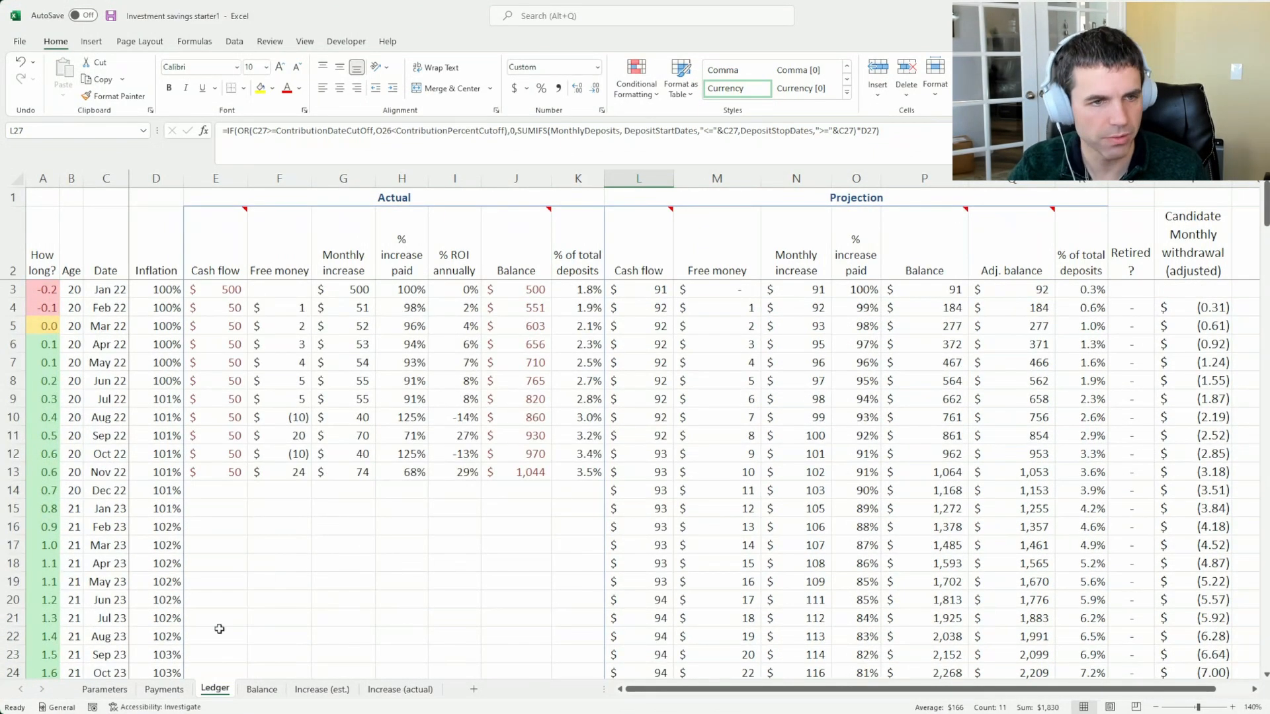
click(97, 289)
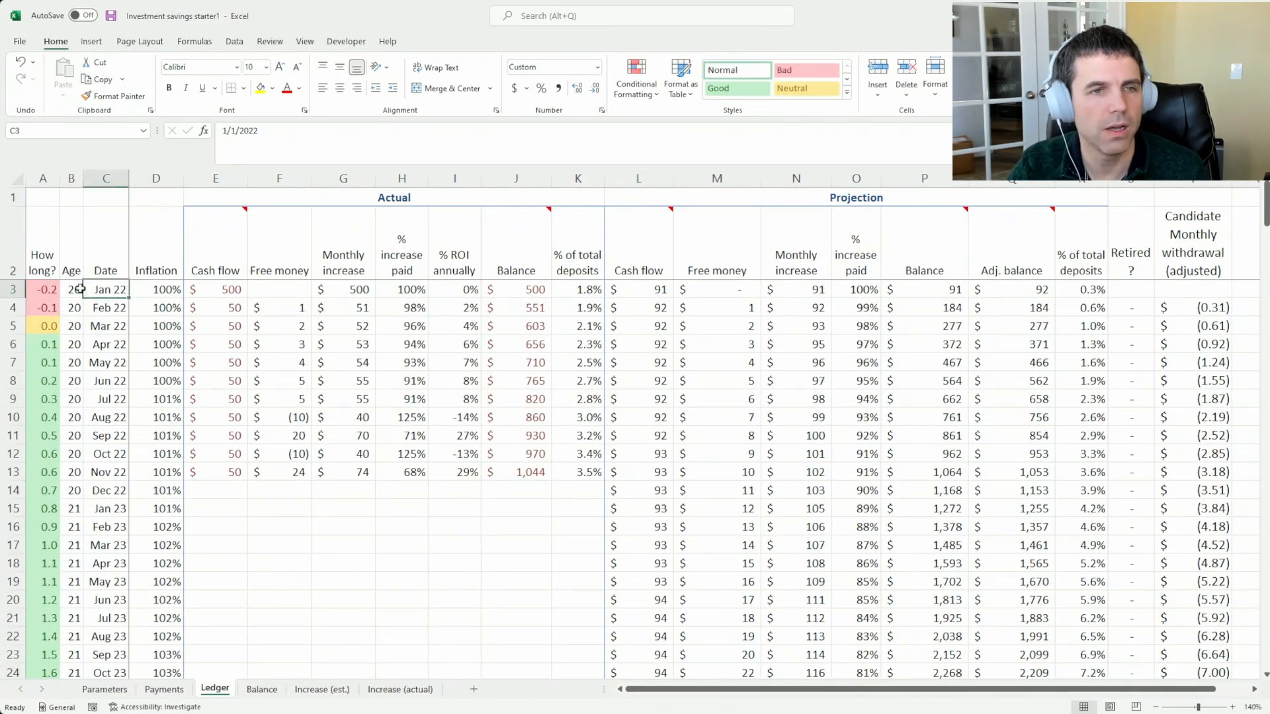
click(81, 291)
click(77, 324)
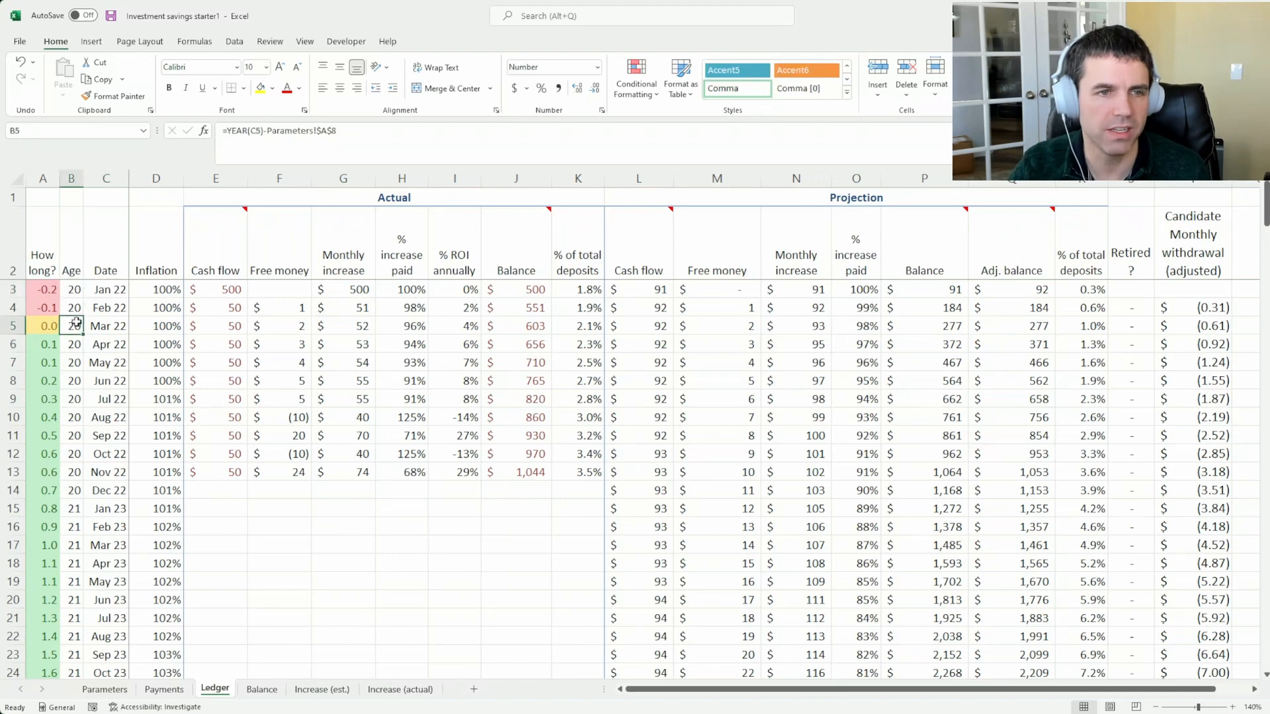
Replace the birth year on the Parameters sheet with the saver's birth year
click(104, 689)
click(85, 410)
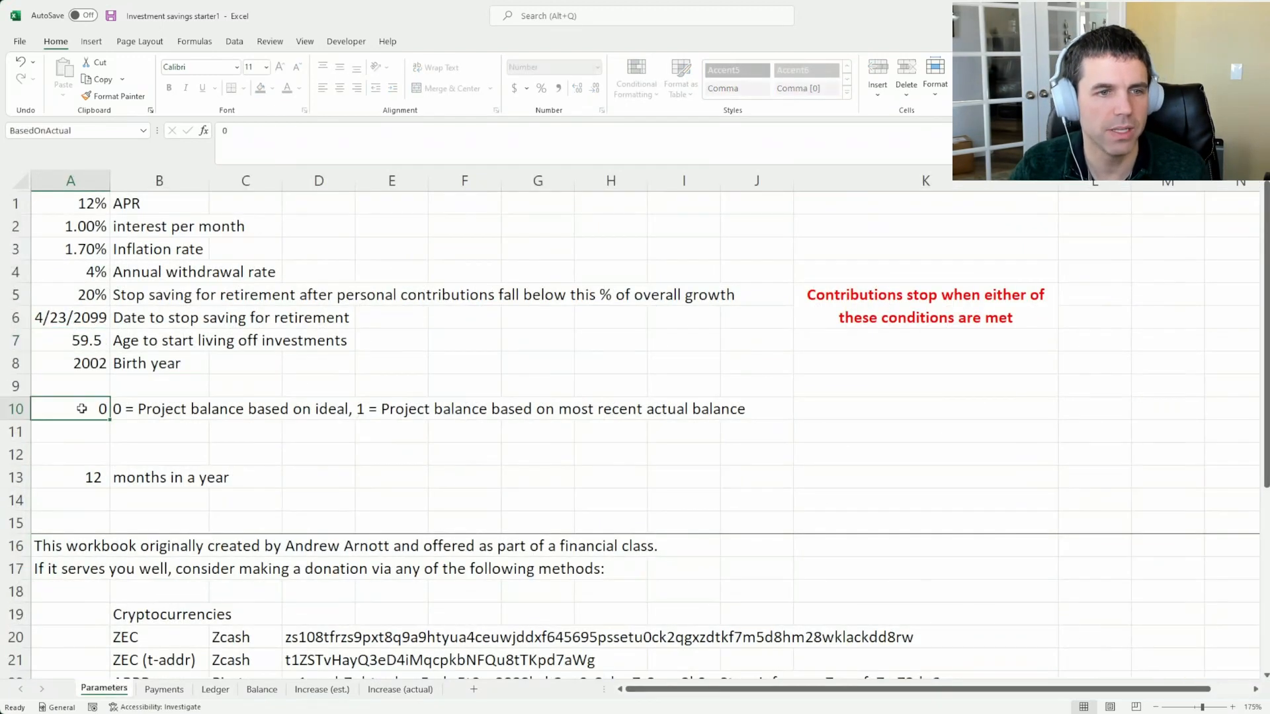
click(78, 363)
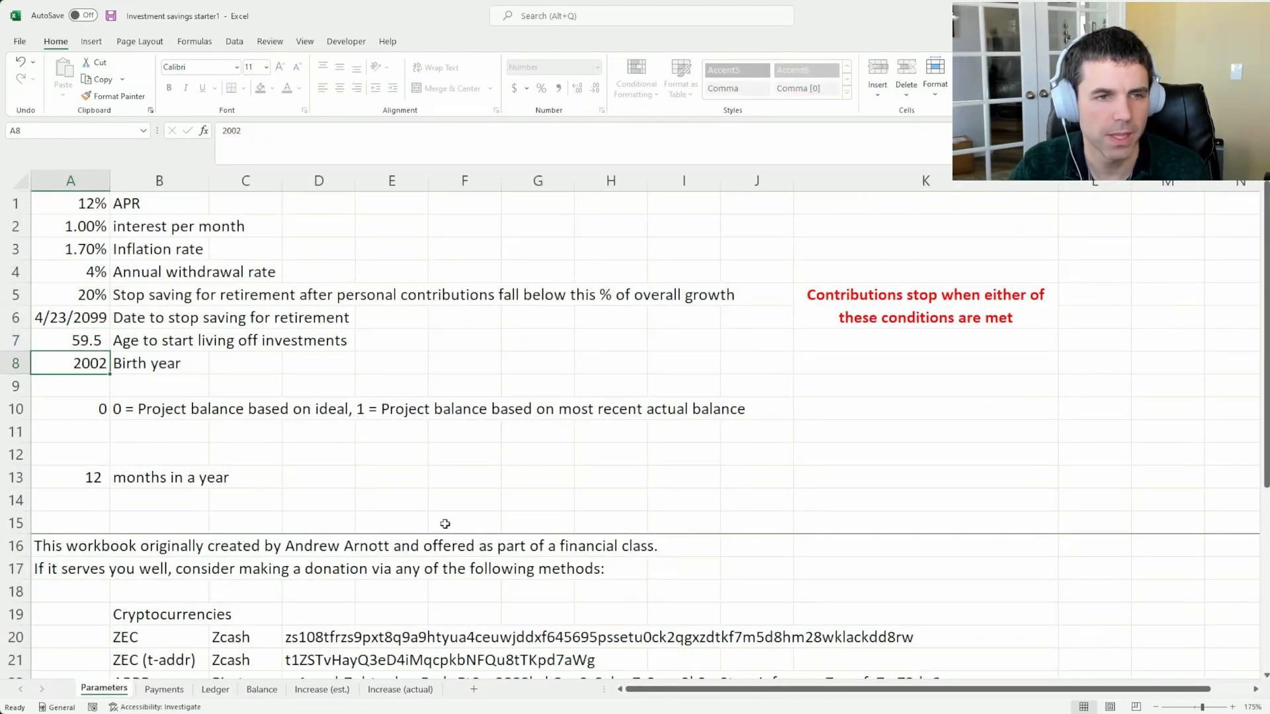
text(1990)
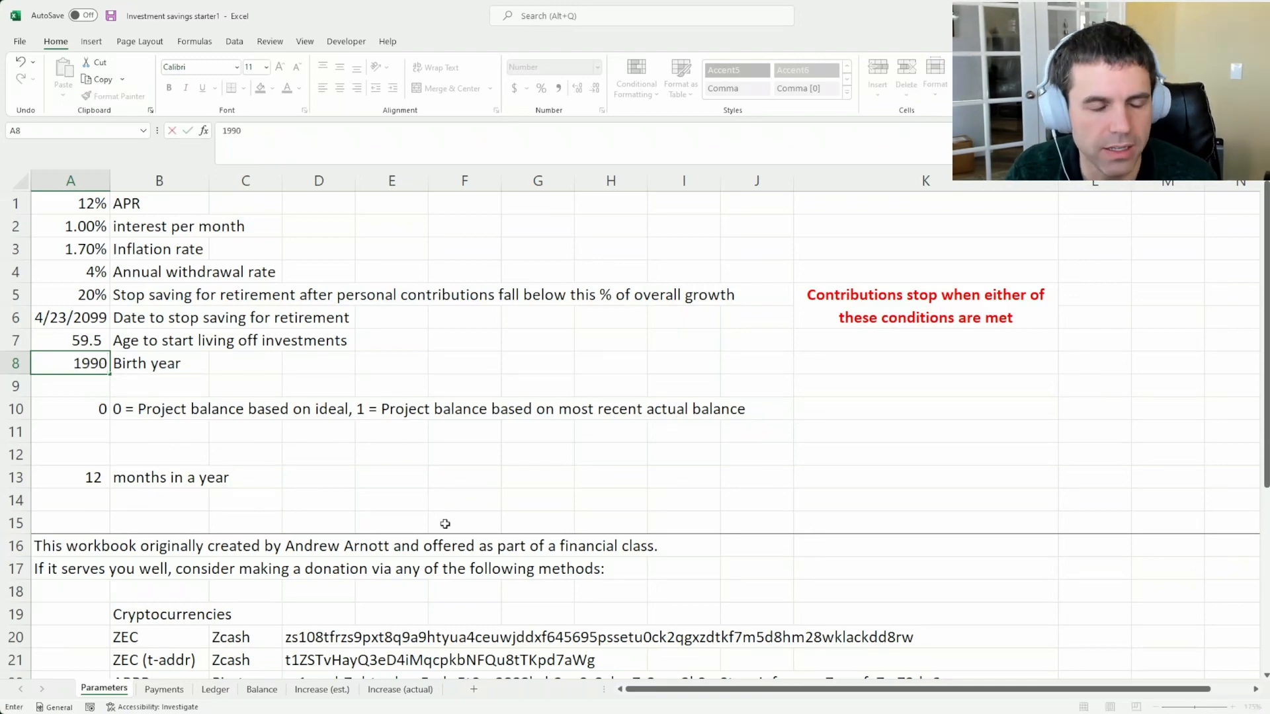
key(Return)
Examine the Age column in the Ledger and how its monthly dates follow from the first Date cell
key(ctrl+Page_Down)
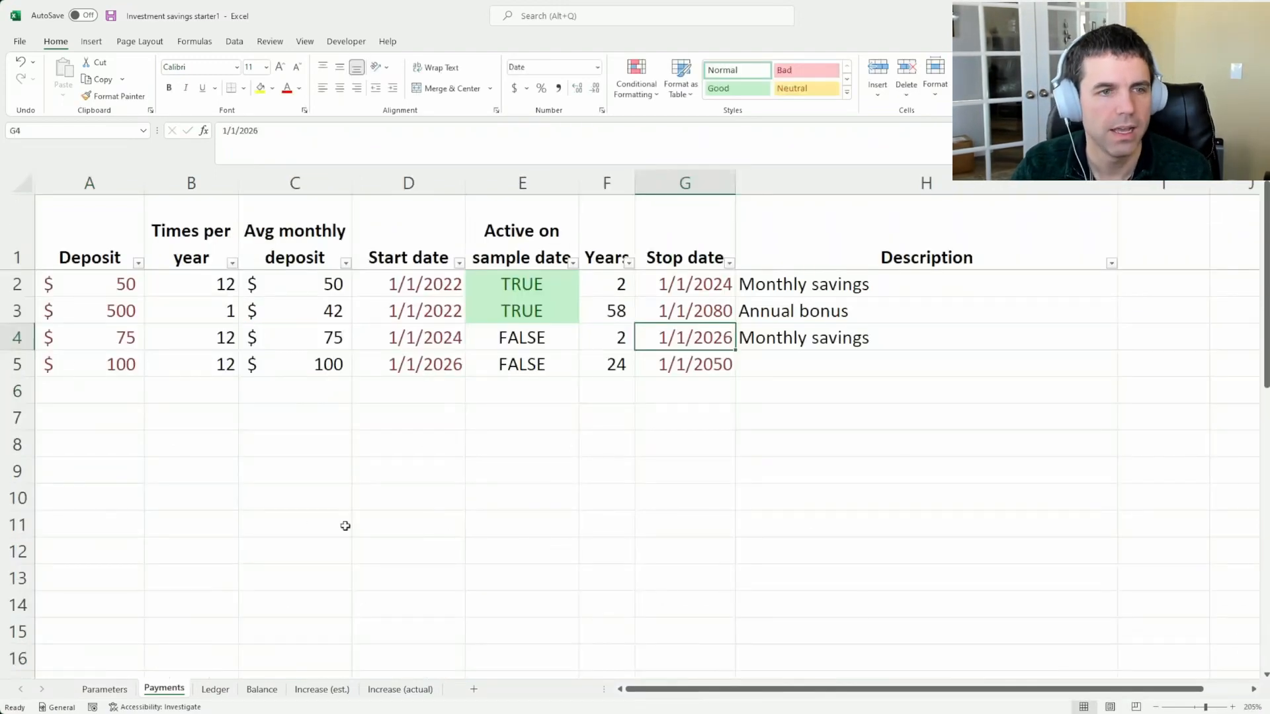
key(ctrl+Page_Down)
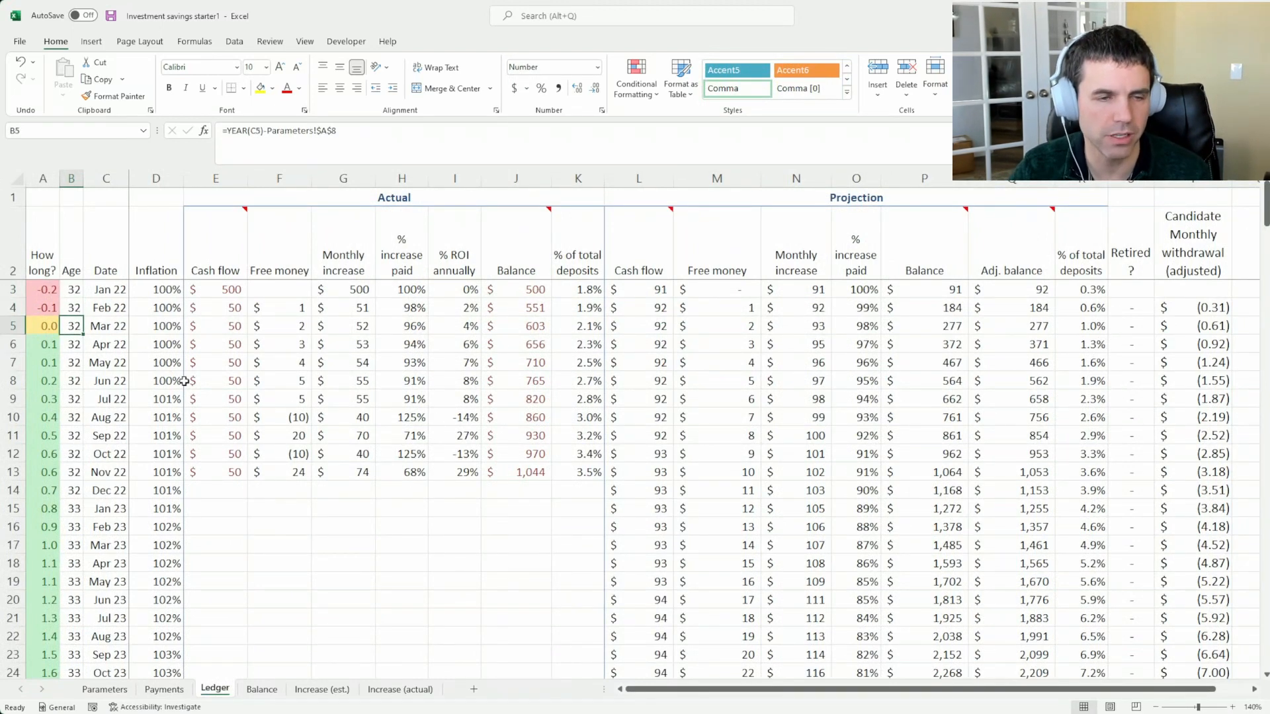
click(87, 291)
click(105, 290)
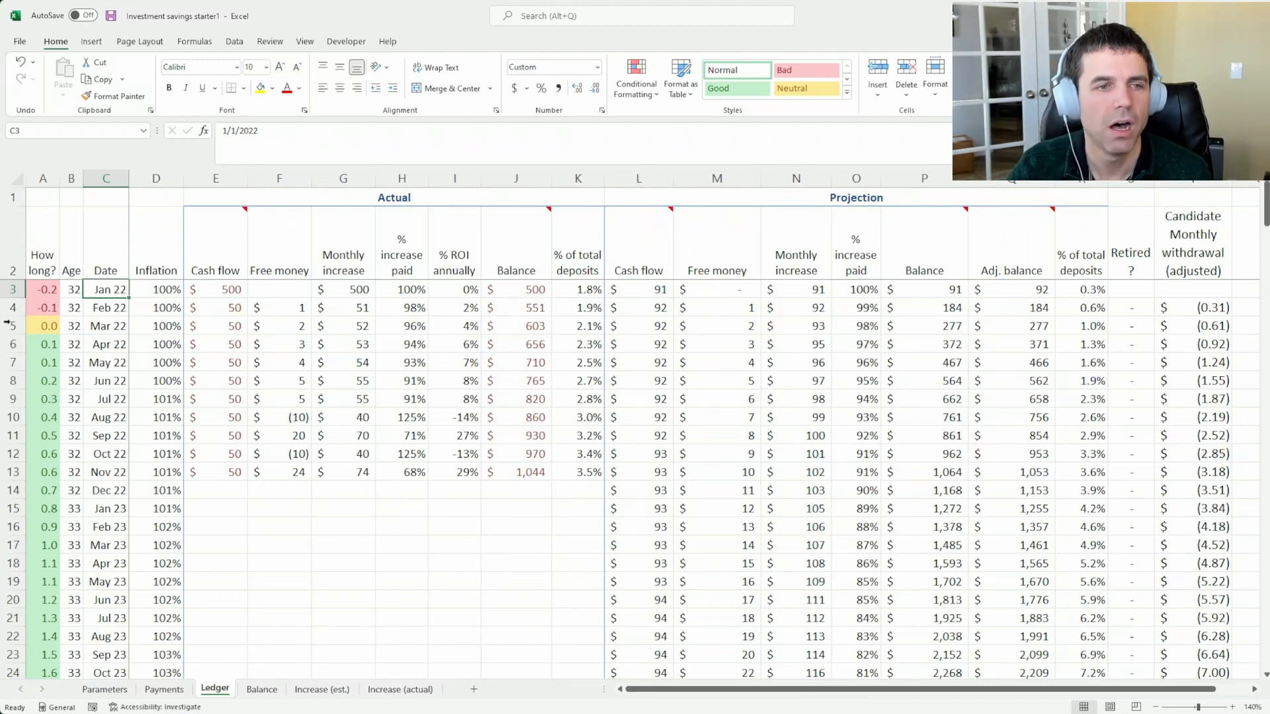
key(Down)
key(Down)
key(Down)
key(Down)
key(Down)
key(Down)
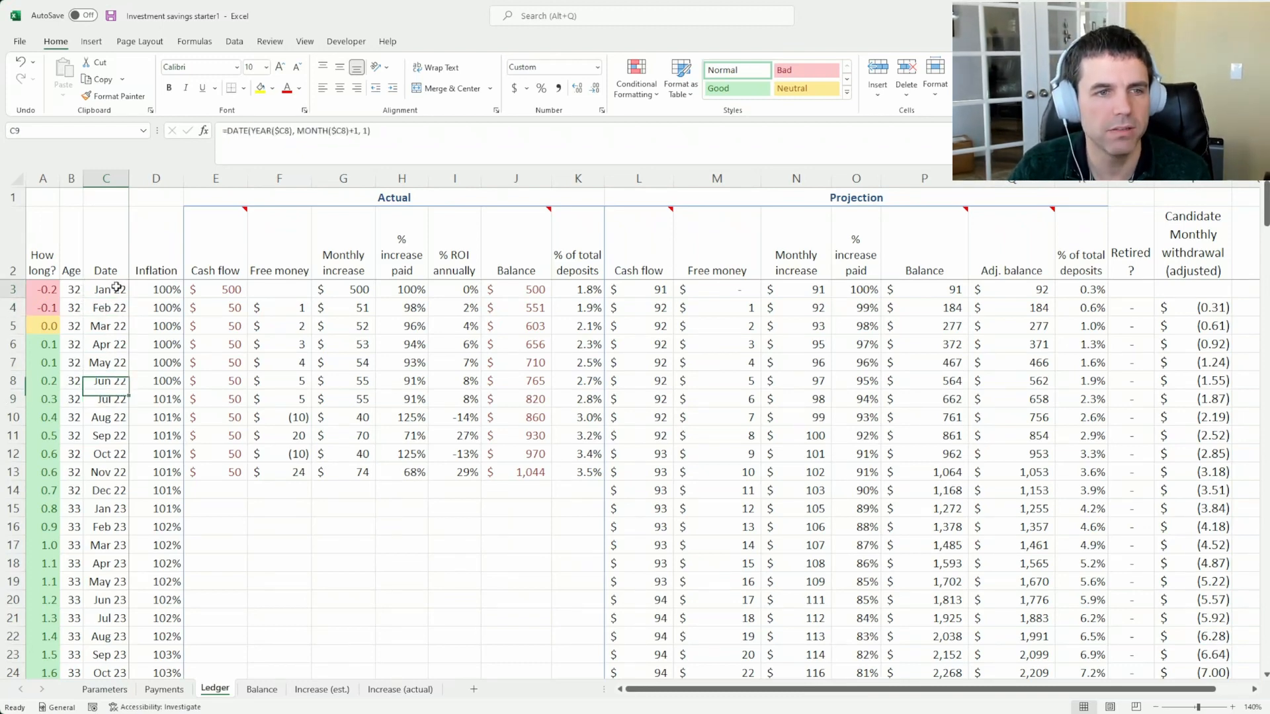
Set the Ledger's first date to 3/1/22 and check the How long value in that row
click(117, 287)
drag(267, 132, 106, 138)
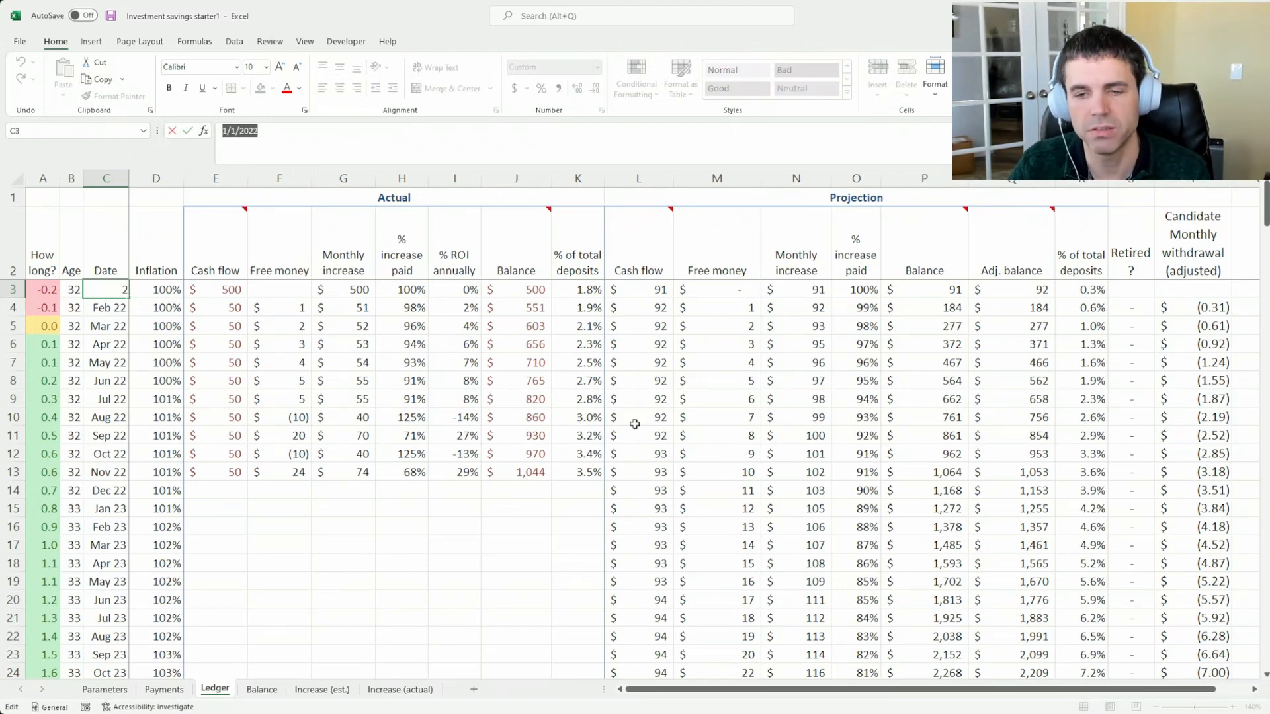
text(3/)
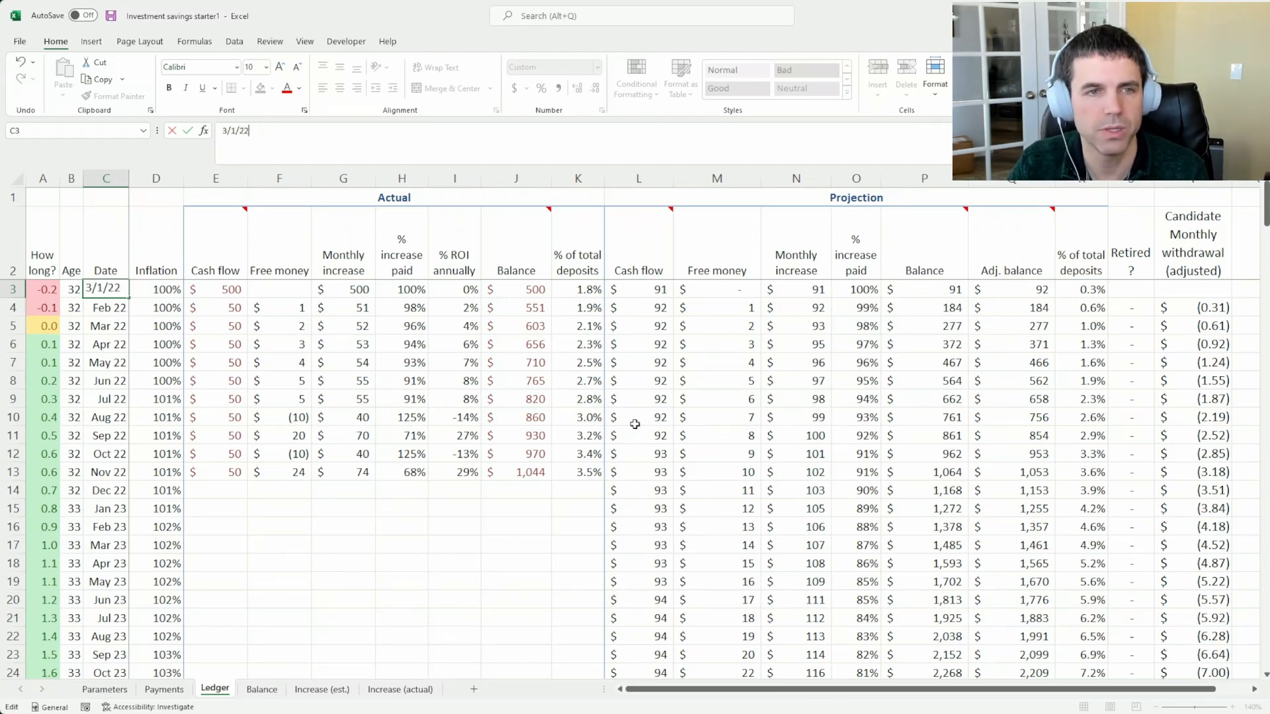
key(Return)
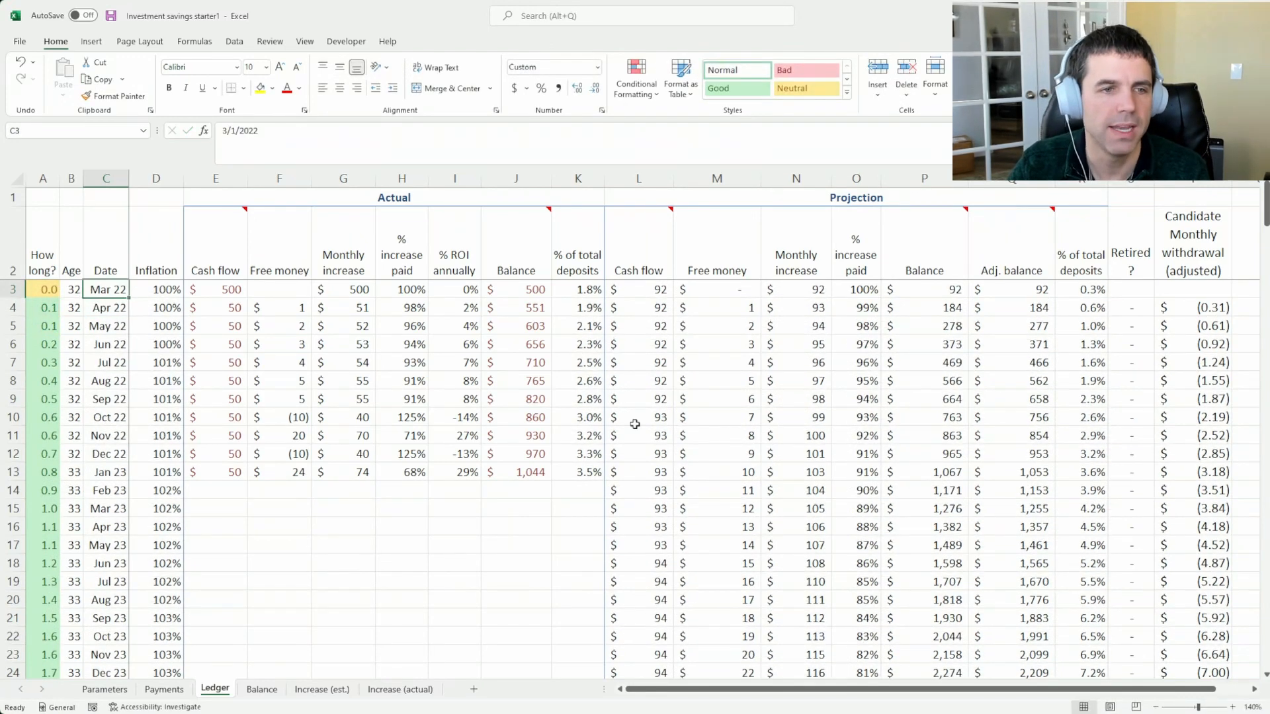
key(Up)
click(34, 291)
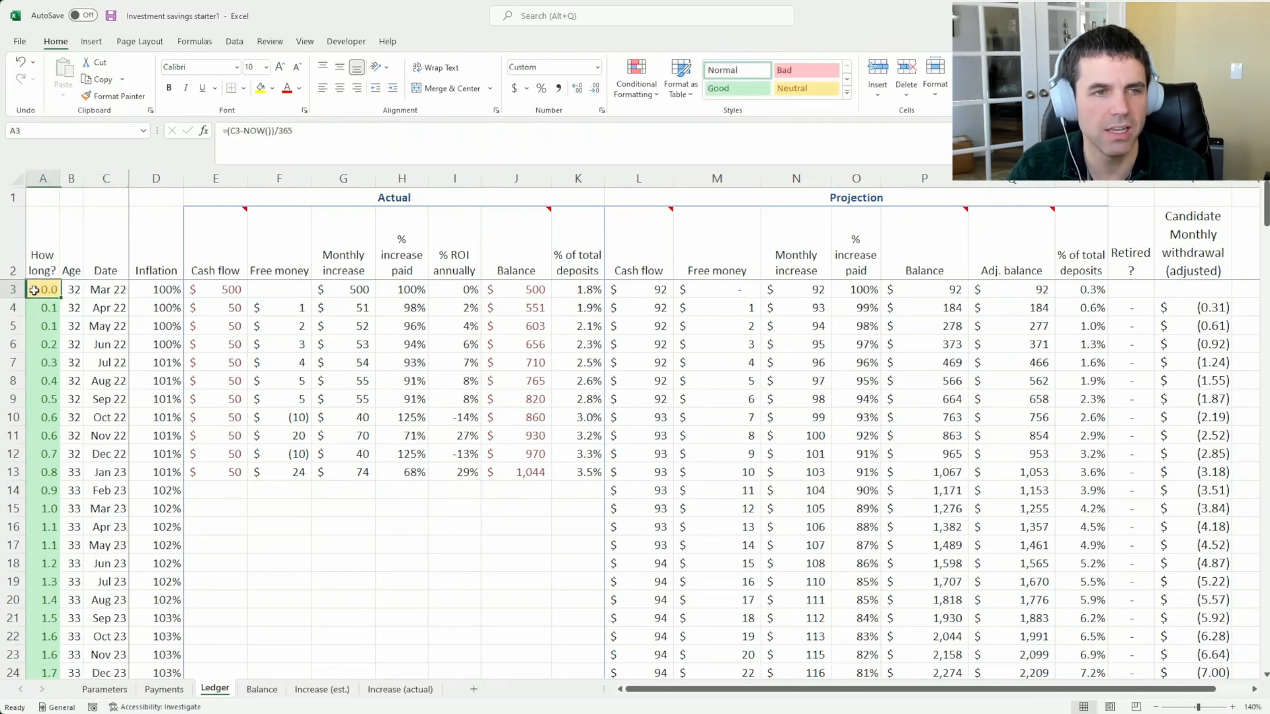
Examine how the monthly formulas in the Ledger's Date column build on the first date and when the Age column advances
click(97, 286)
click(107, 310)
drag(107, 310, 111, 382)
click(109, 309)
click(106, 326)
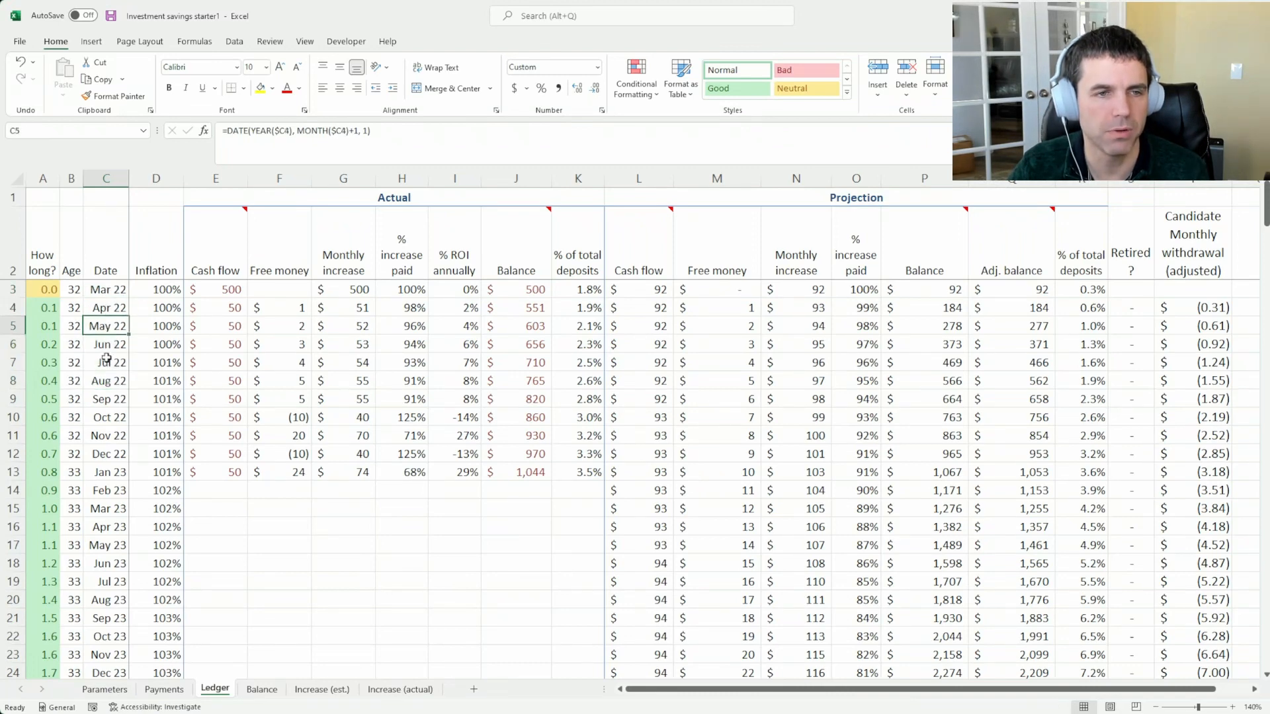
click(107, 362)
scroll(114, 450, down, 1)
scroll(114, 450, up, 1)
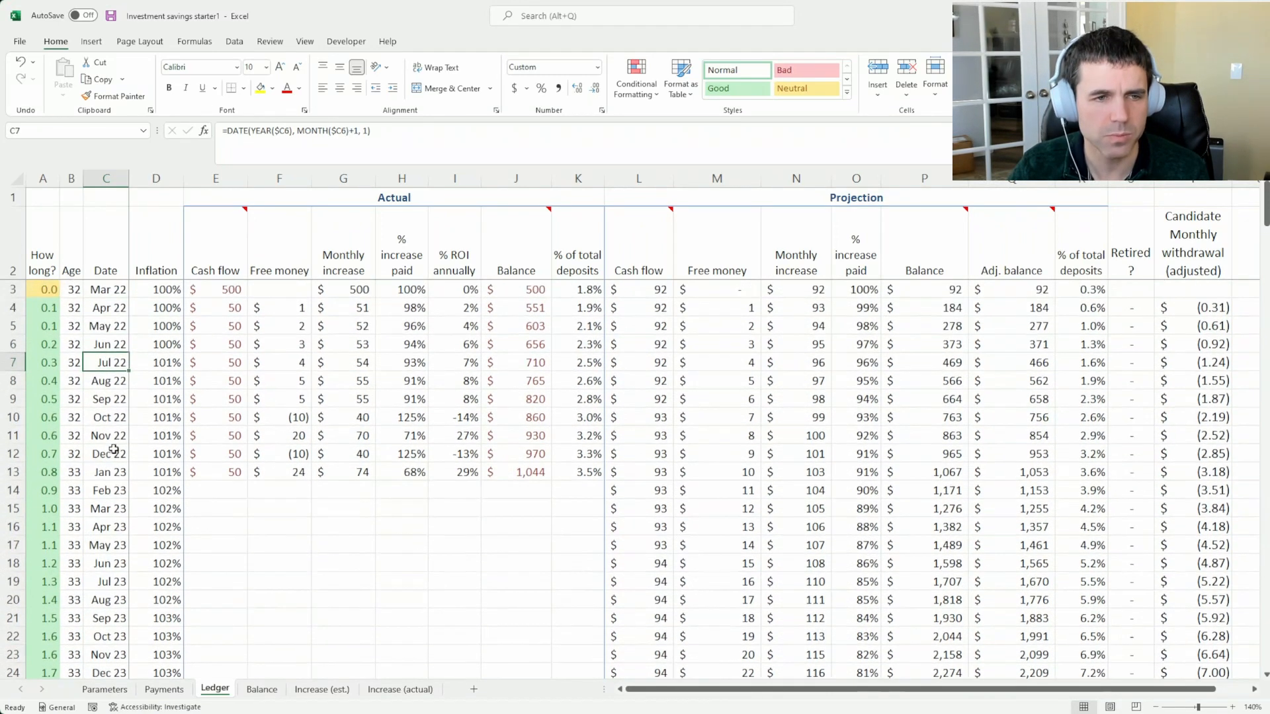
click(71, 454)
click(117, 456)
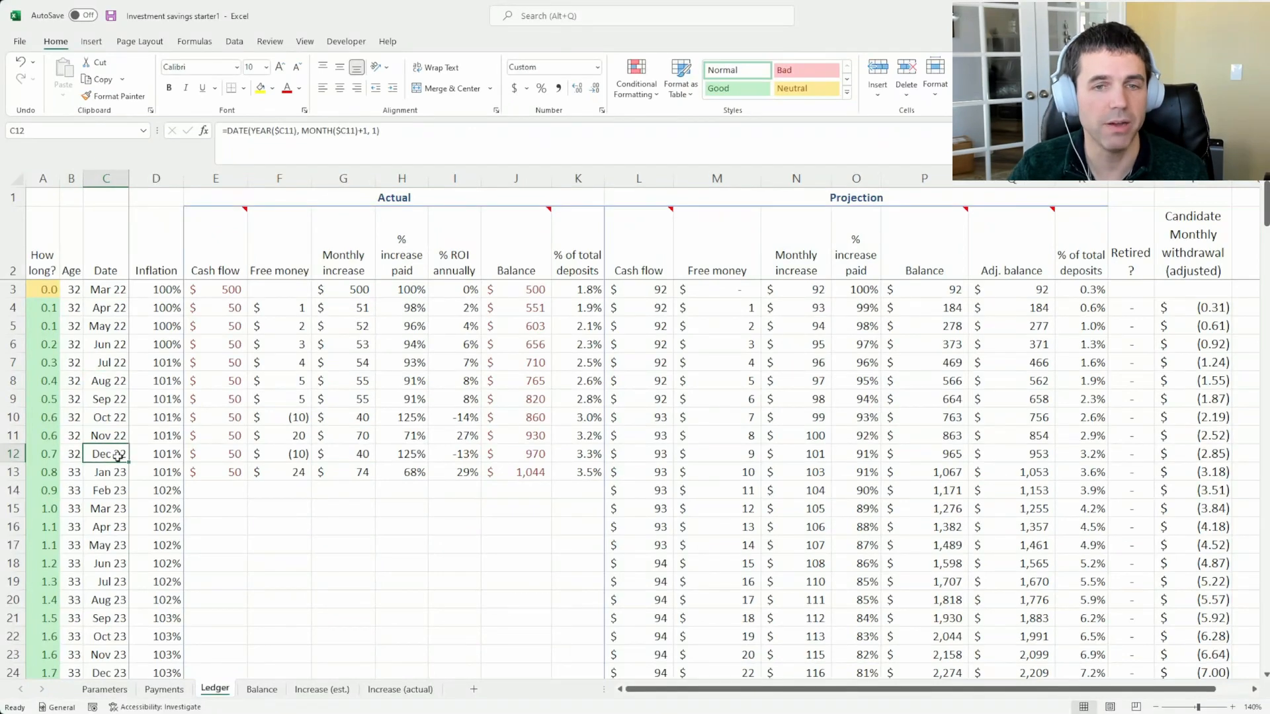
Set the first projected Balance in the Ledger to a starting amount of 20,000
click(925, 291)
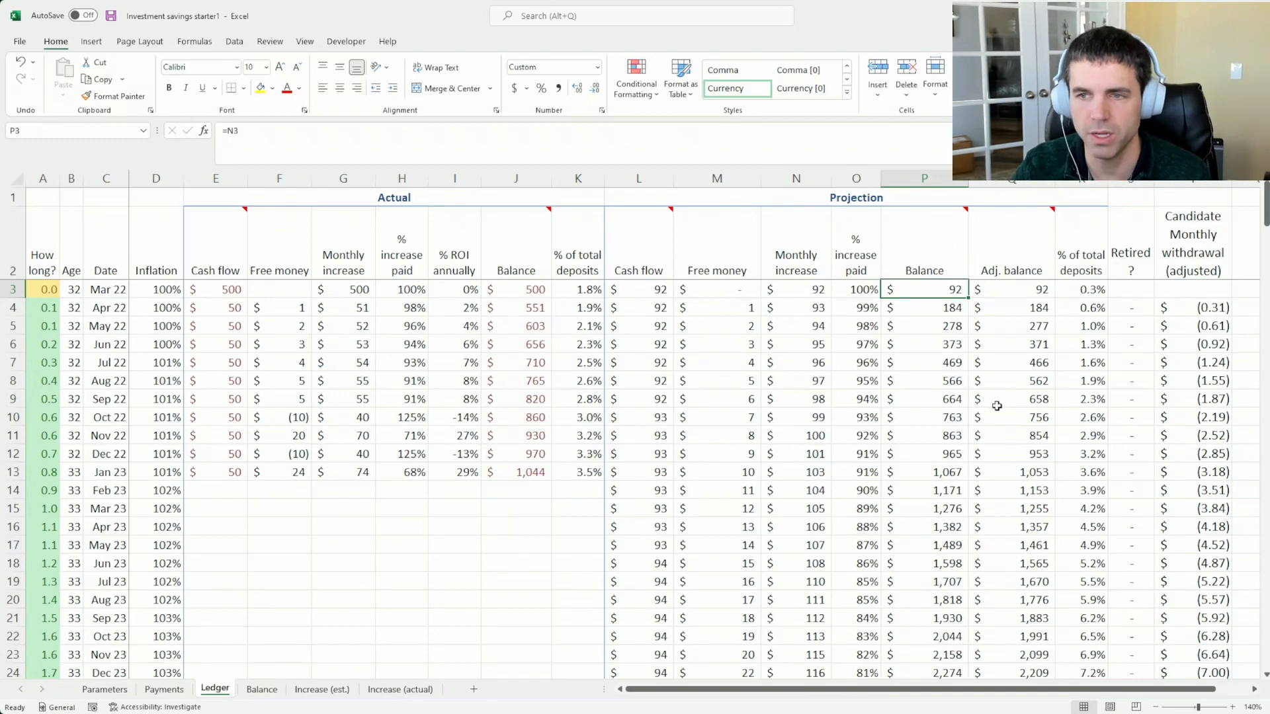
text(20,0)
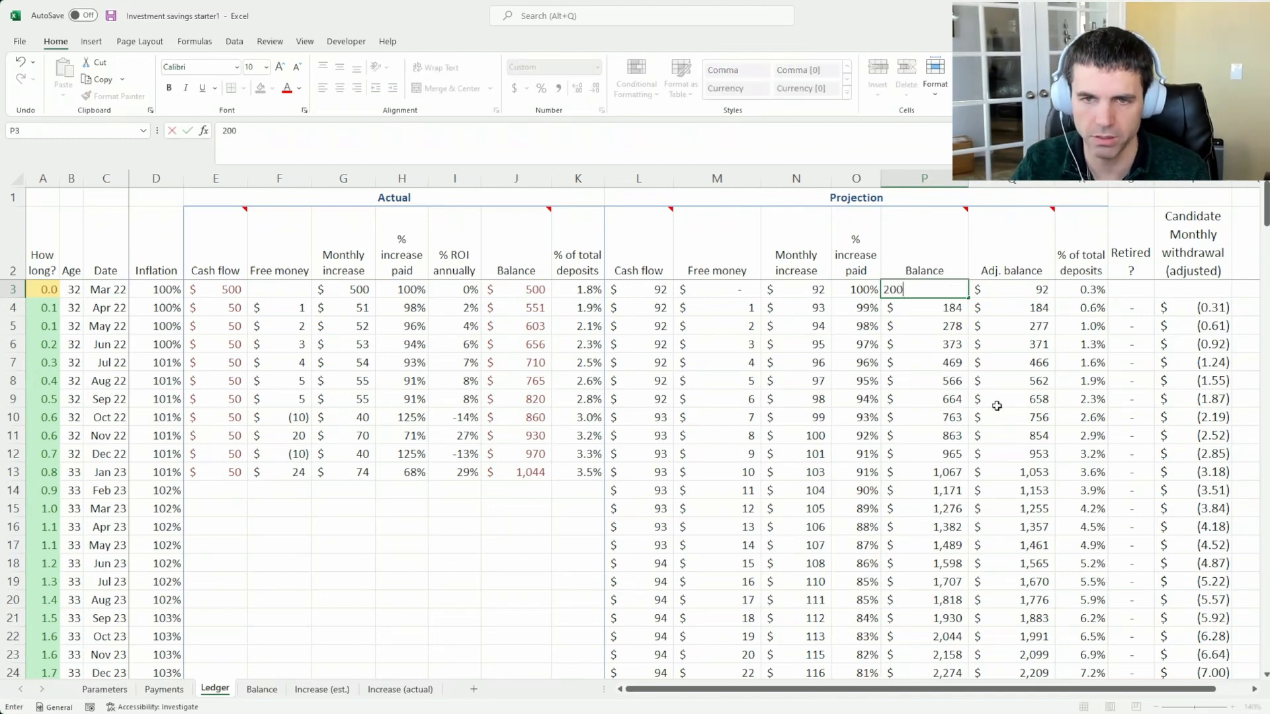
text(00)
key(Return)
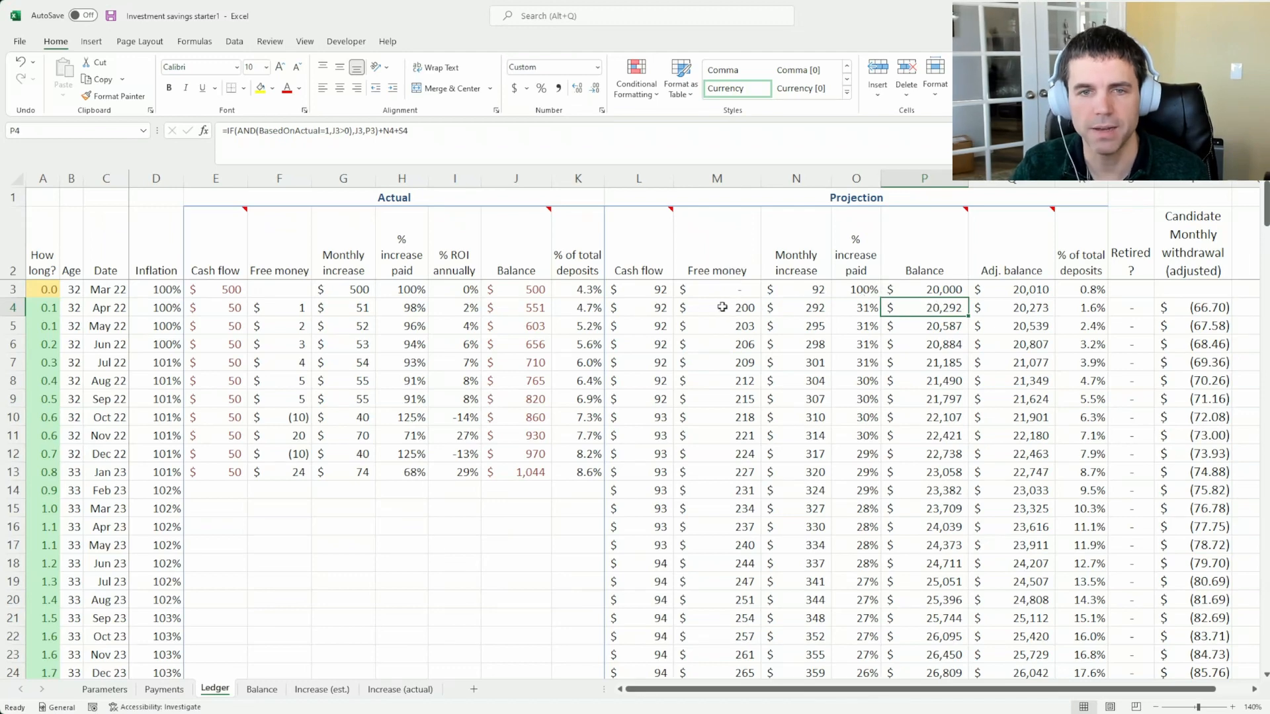
Examine the projected Free money and Cash flow formulas in the first months of the Ledger
click(664, 307)
click(658, 289)
click(654, 306)
click(740, 305)
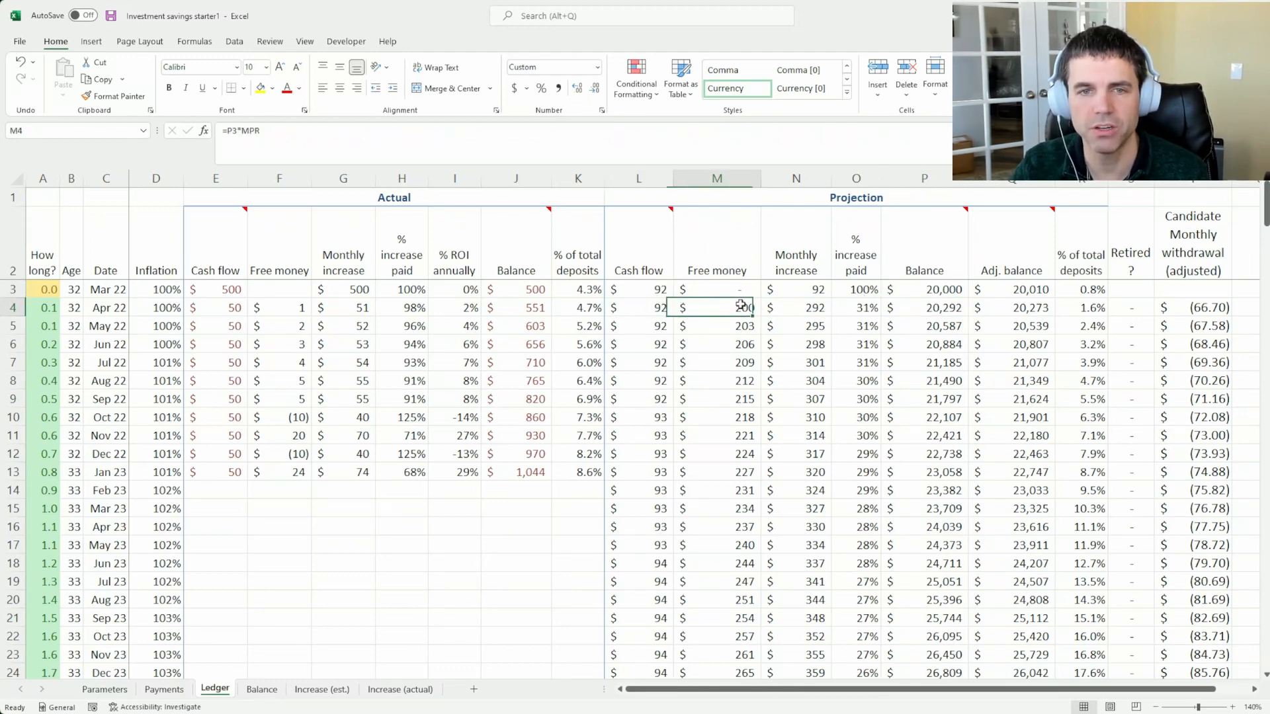
click(698, 324)
click(663, 323)
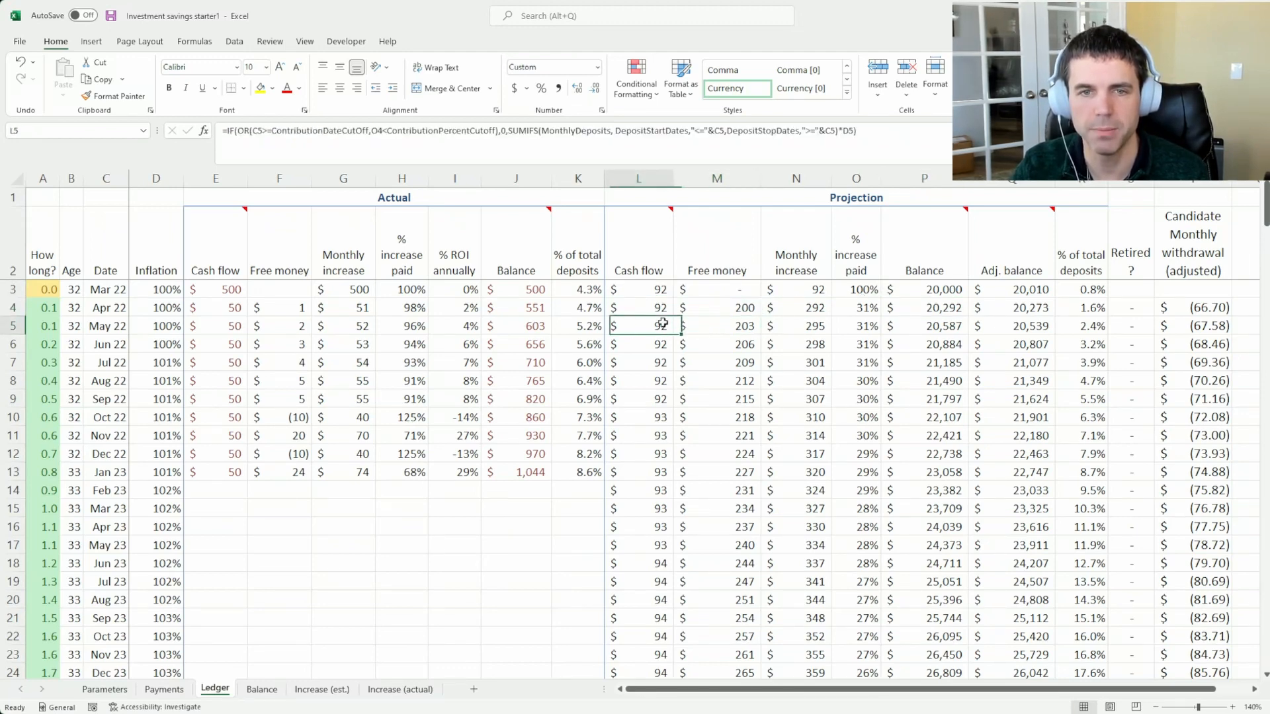
click(651, 344)
click(648, 362)
click(643, 382)
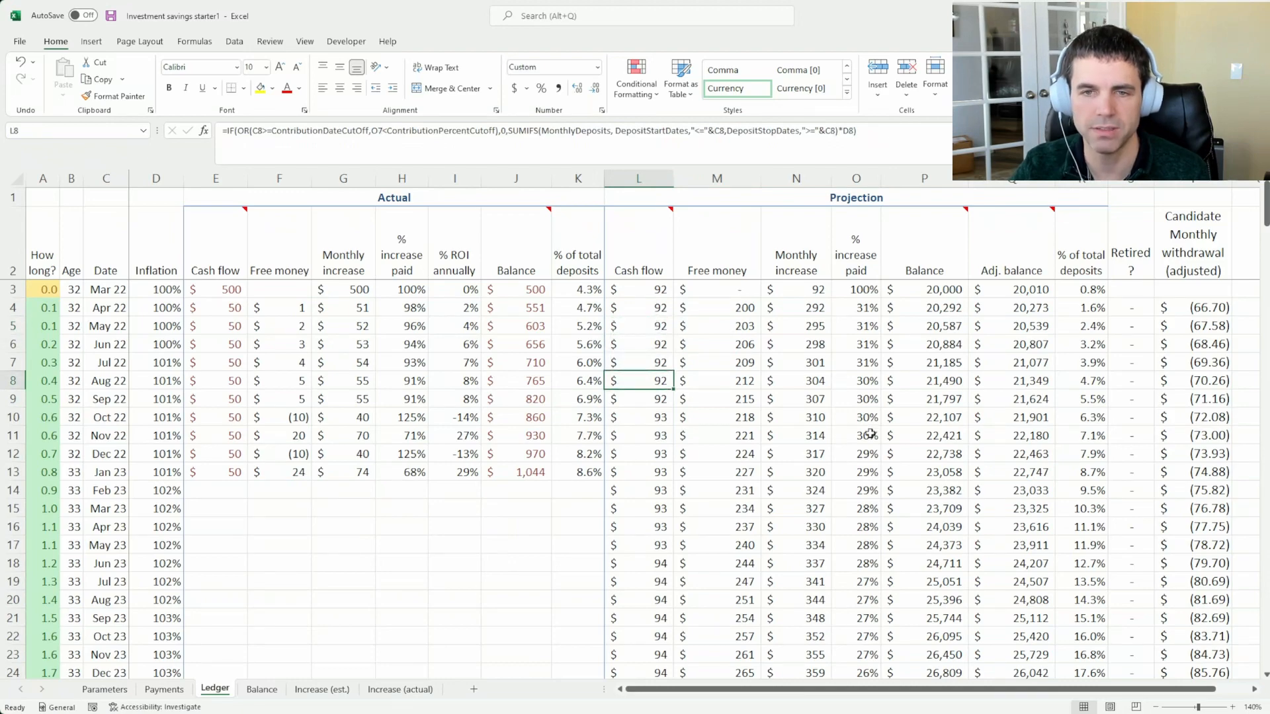
scroll(870, 433, down, 10)
scroll(926, 339, up, 10)
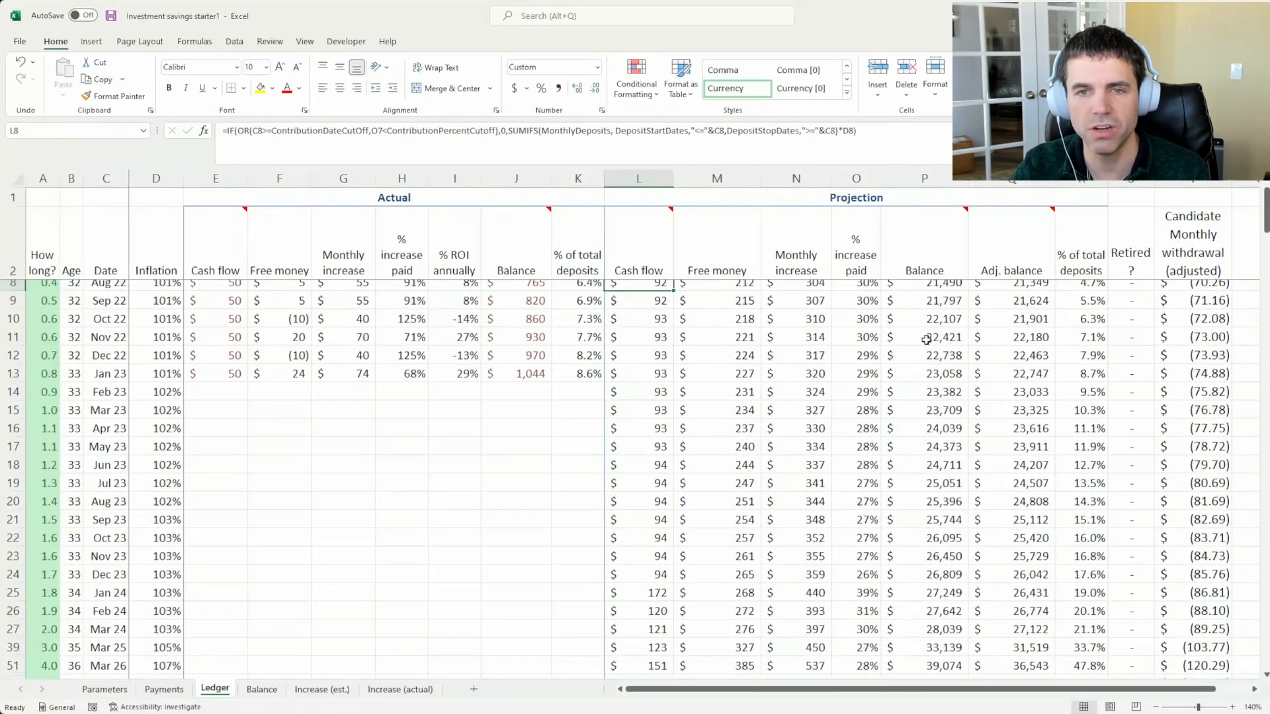
scroll(926, 339, up, 2)
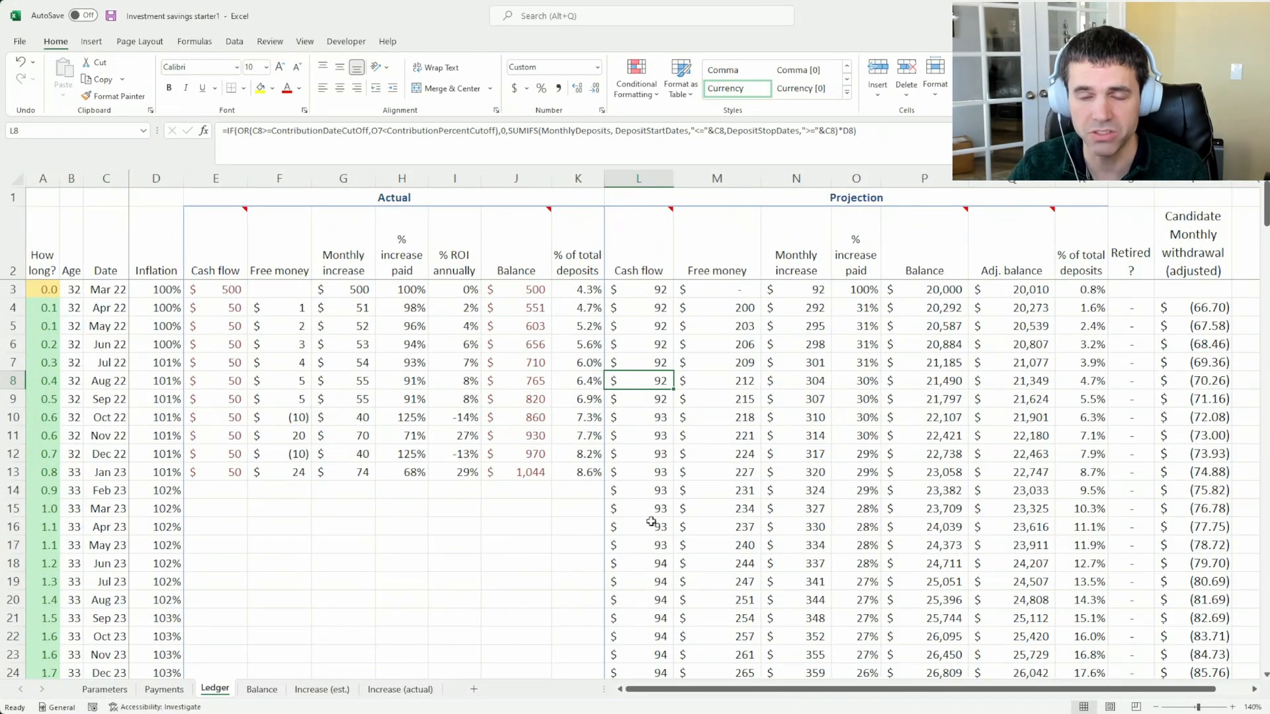
Follow the projected Balance from the starting amount in the first row down to the Ledger's totals row
click(934, 290)
scroll(953, 454, down, 13)
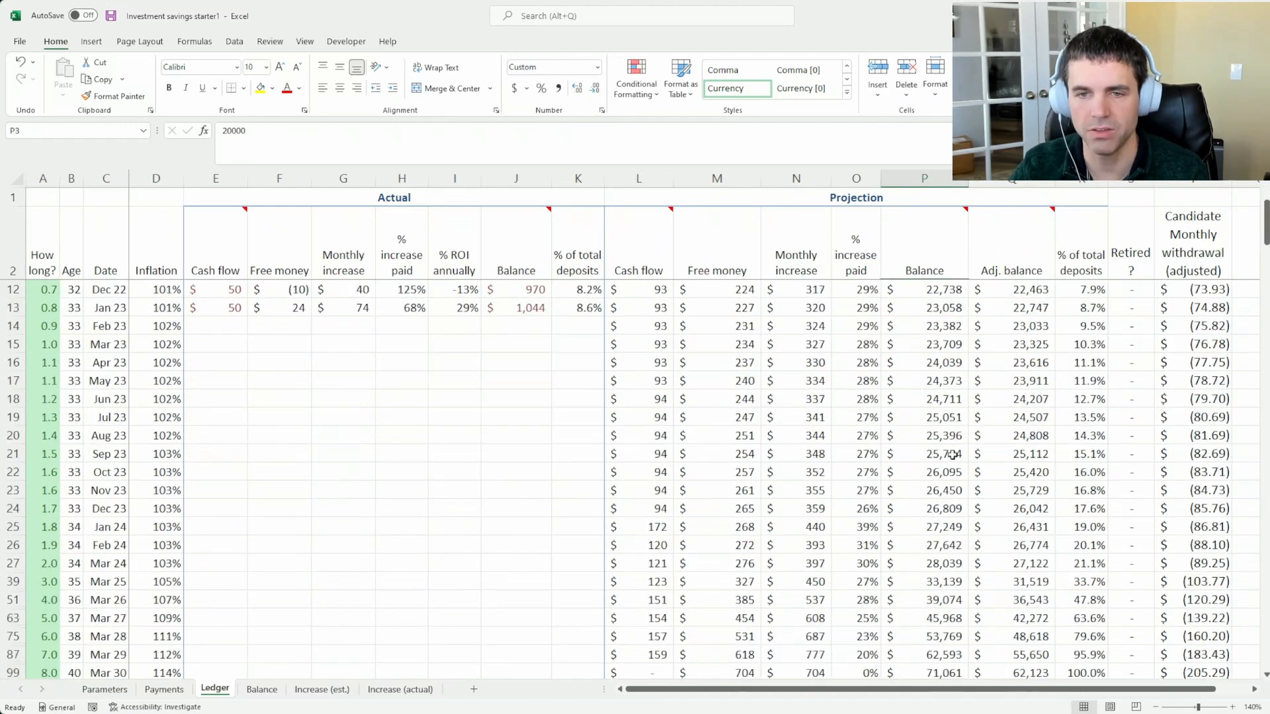
scroll(952, 452, down, 13)
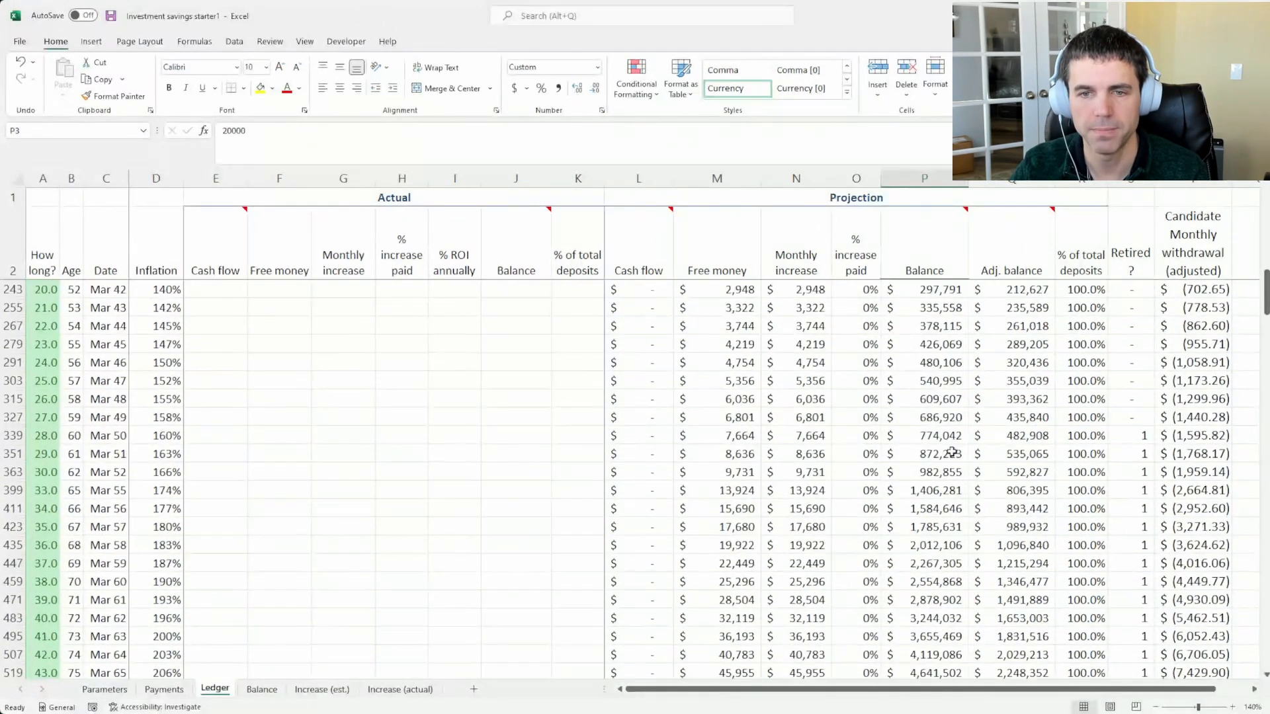
click(939, 471)
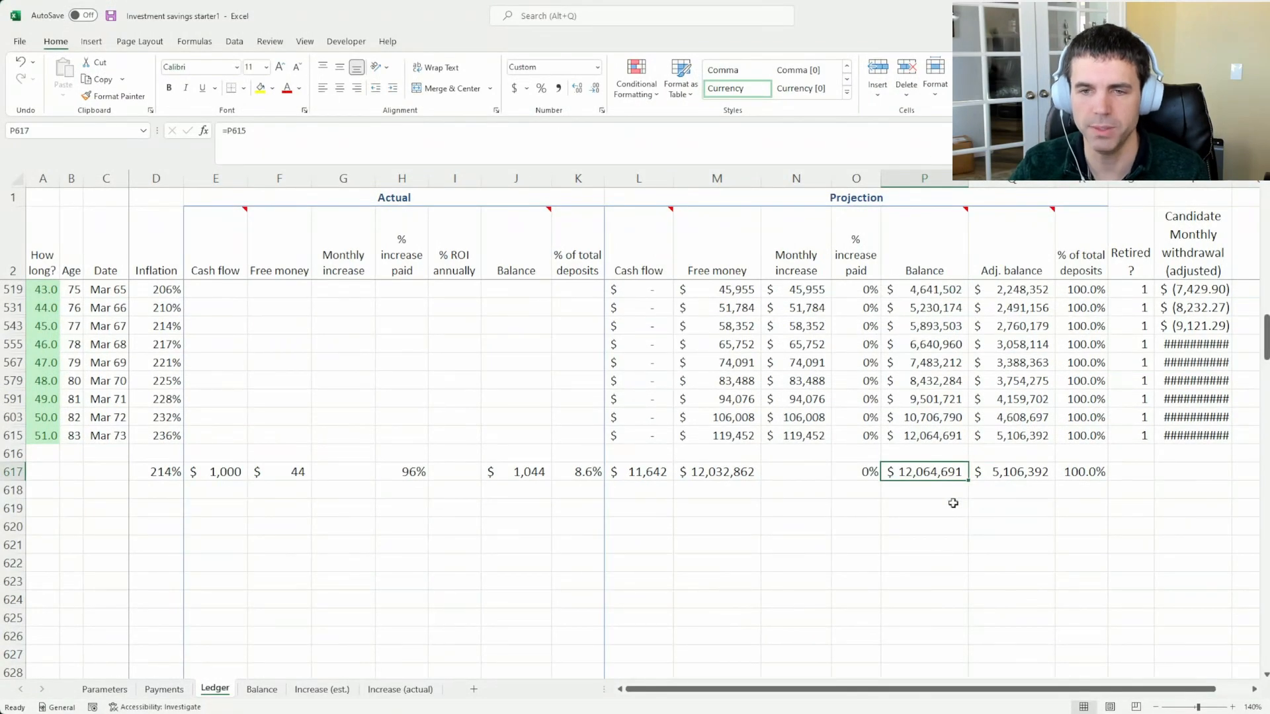
scroll(952, 503, up, 20)
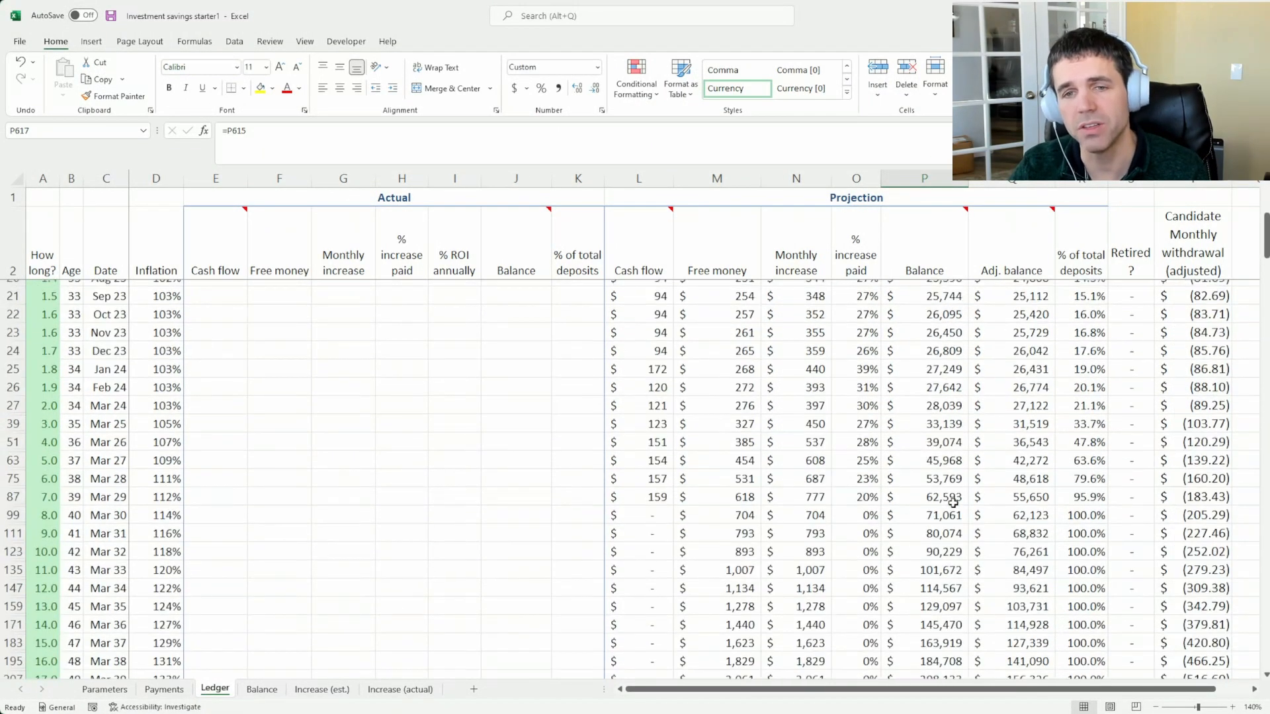
scroll(109, 323, down, 12)
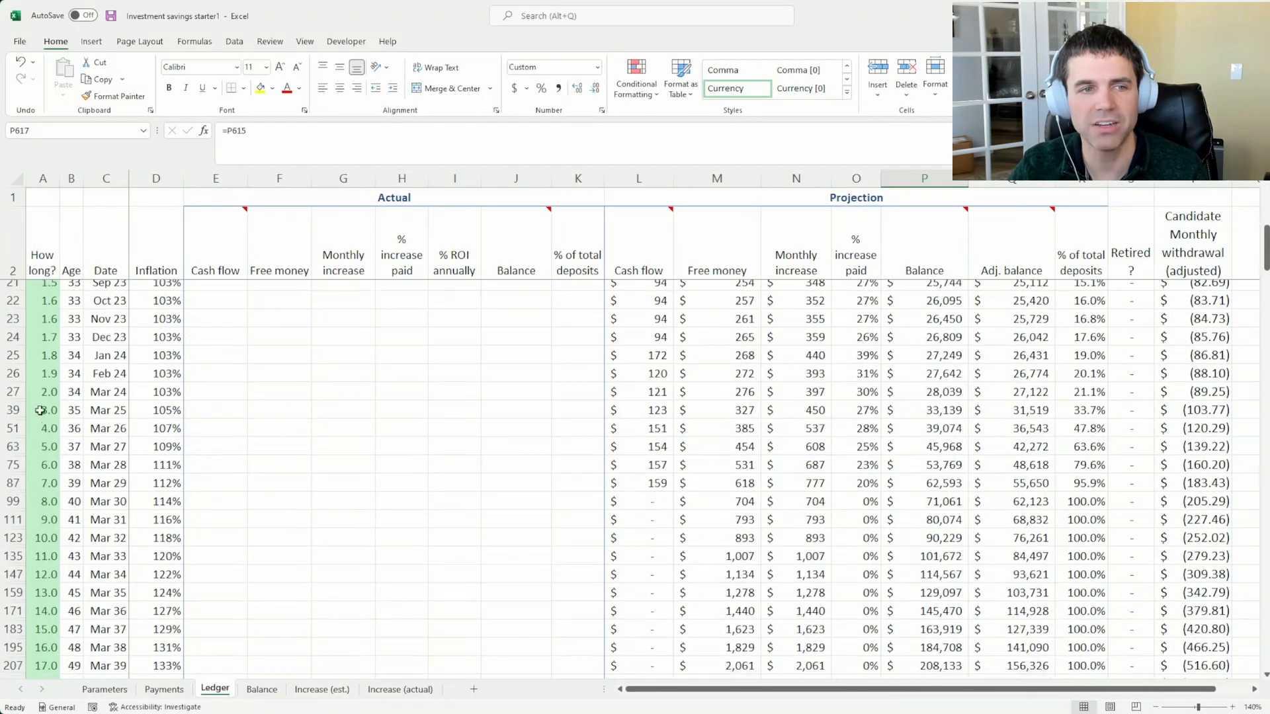
Compare the projected Balance in the final dated row with the Balance, Free money and Cash flow totals beneath it
scroll(46, 493, down, 7)
click(15, 544)
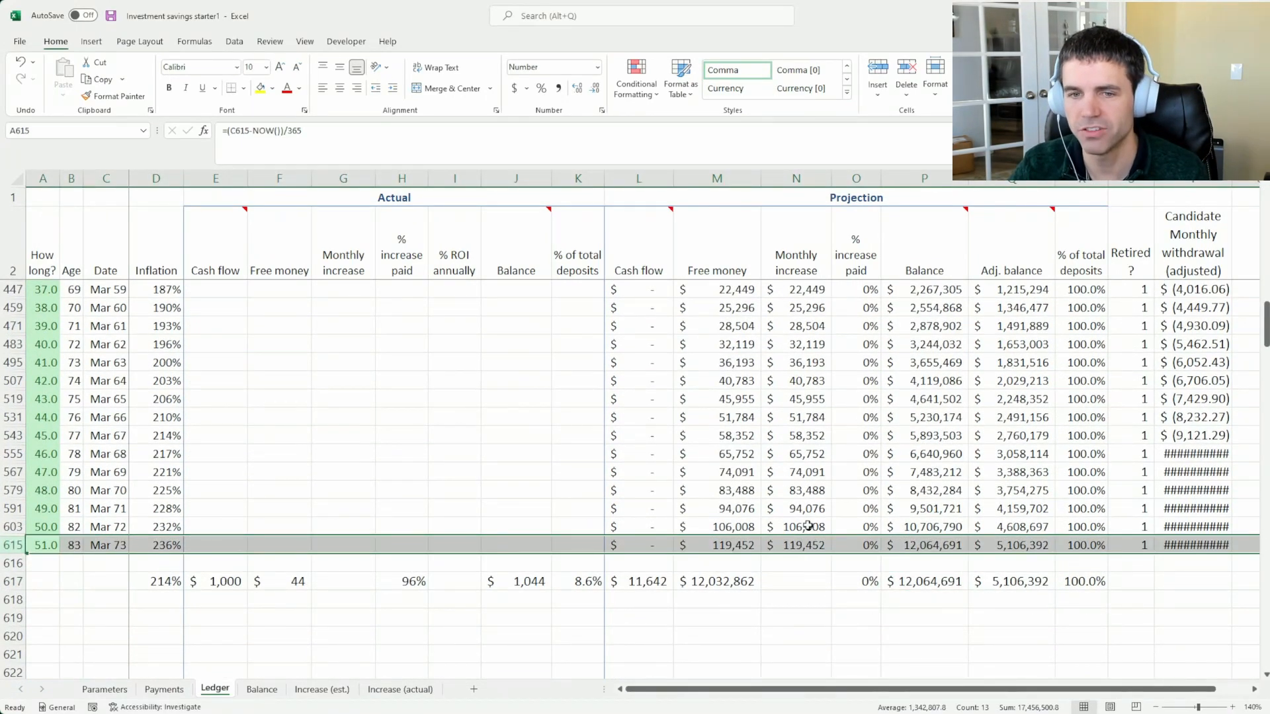
click(926, 546)
click(919, 578)
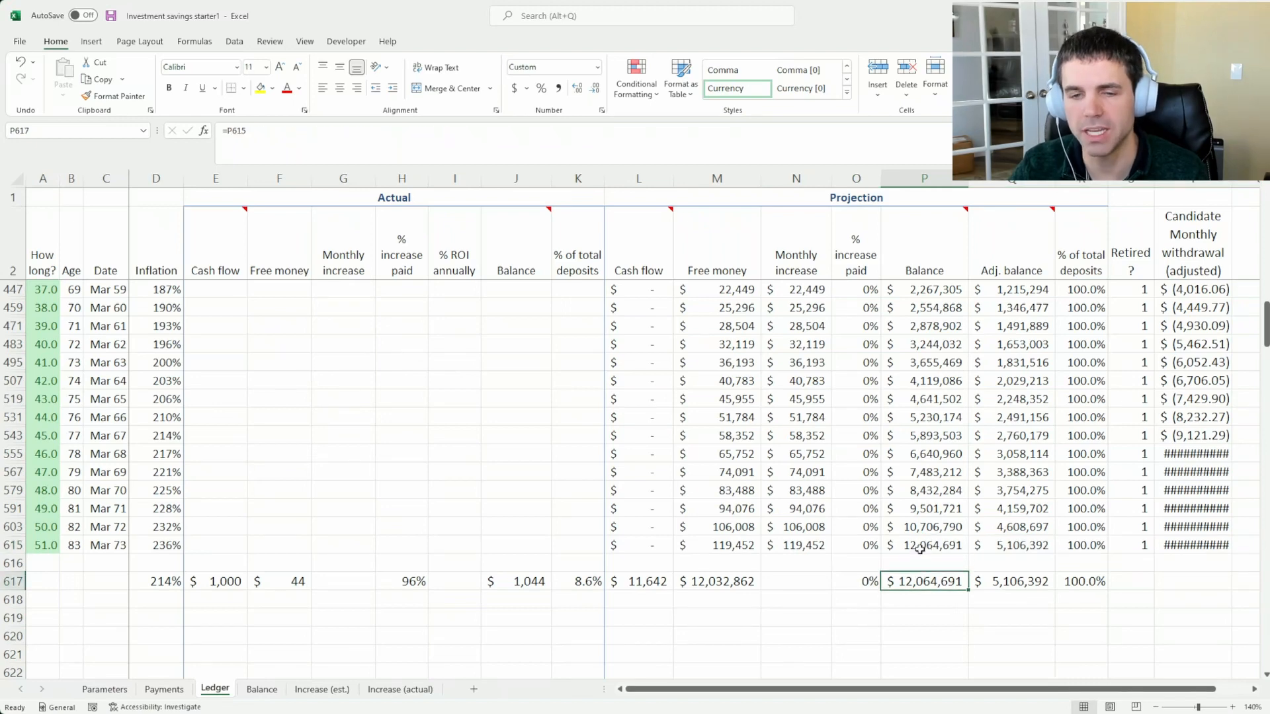
click(920, 550)
click(700, 586)
click(647, 587)
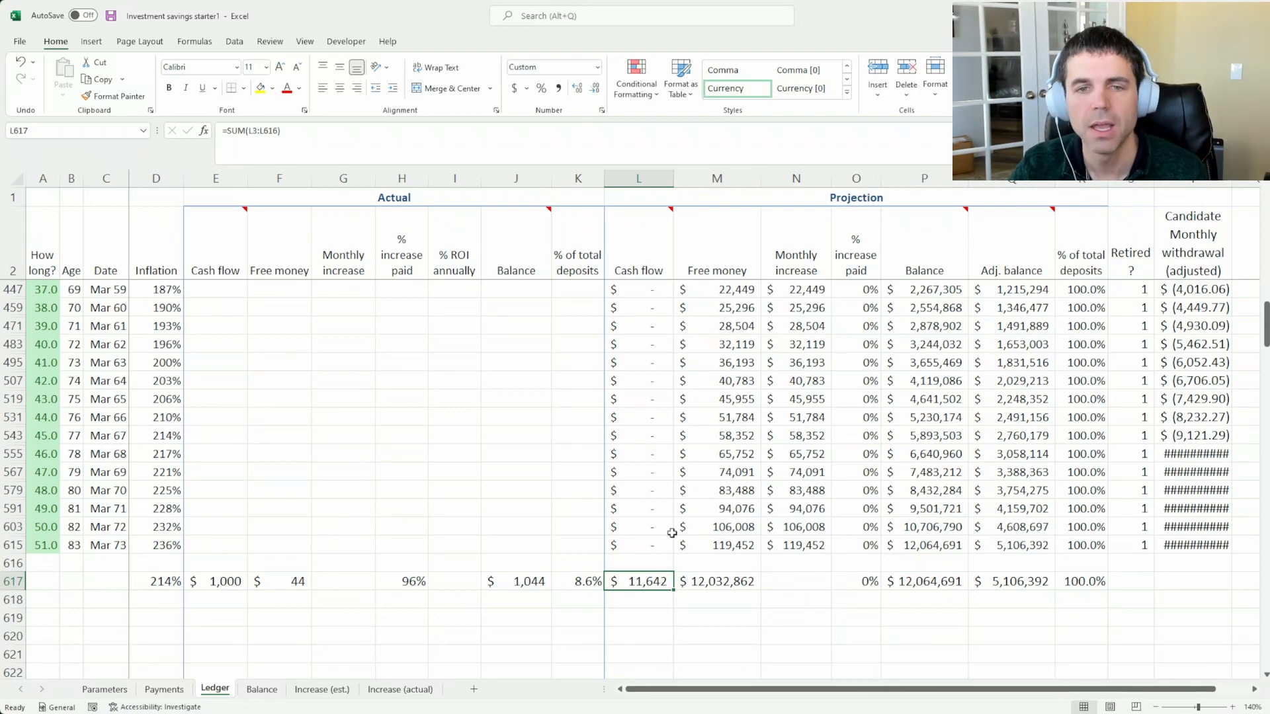
Check the projected Balance and Adj. balance in the age 65 row against the starting balance in the first row
scroll(672, 533, up, 6)
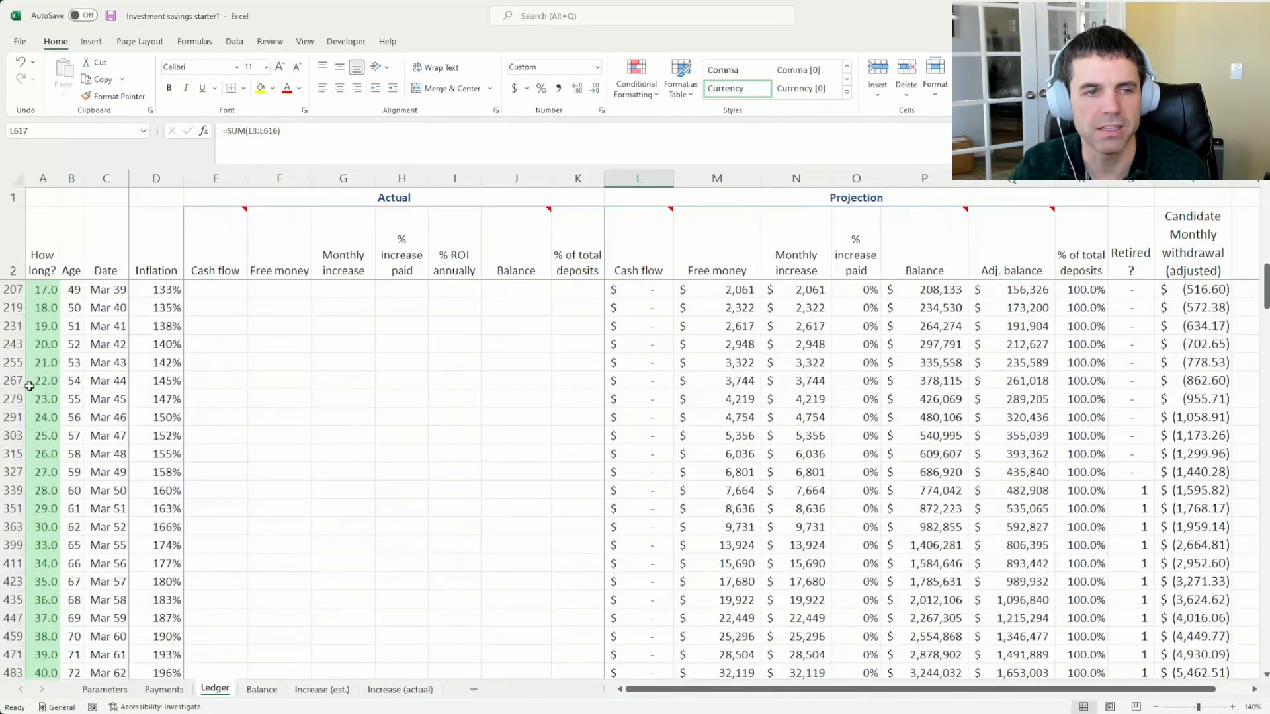
click(10, 471)
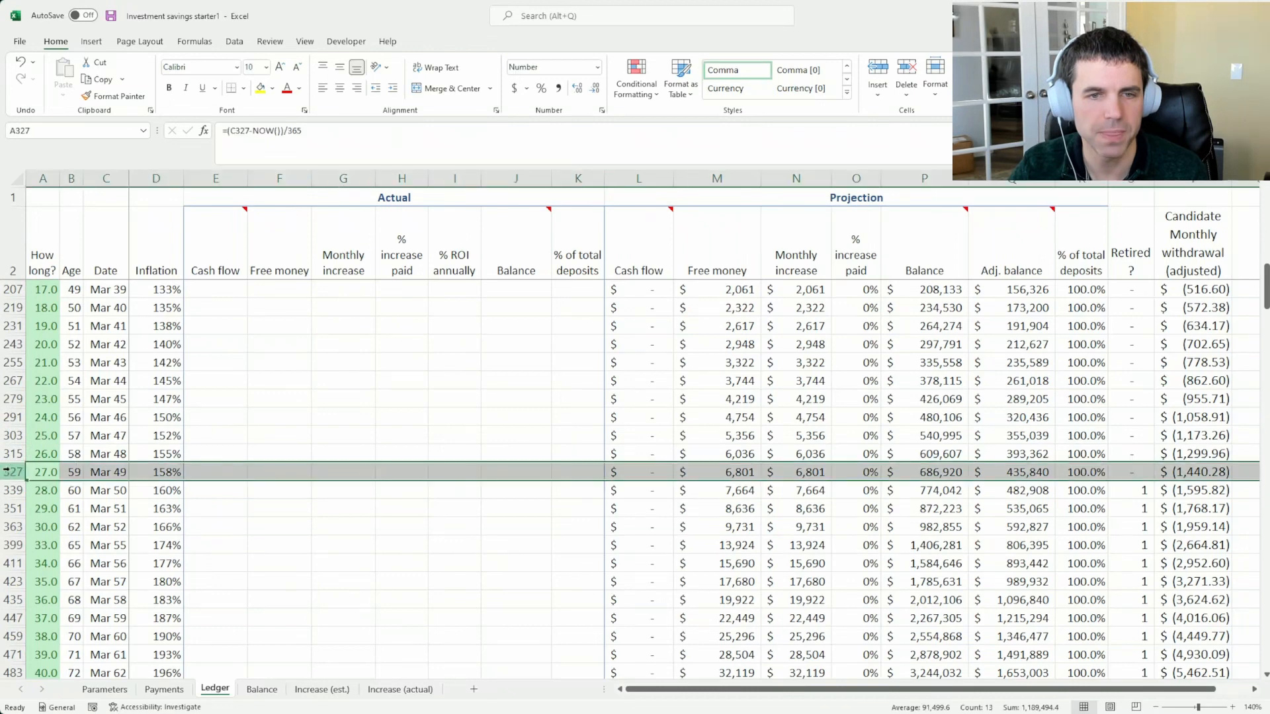
click(13, 545)
click(951, 541)
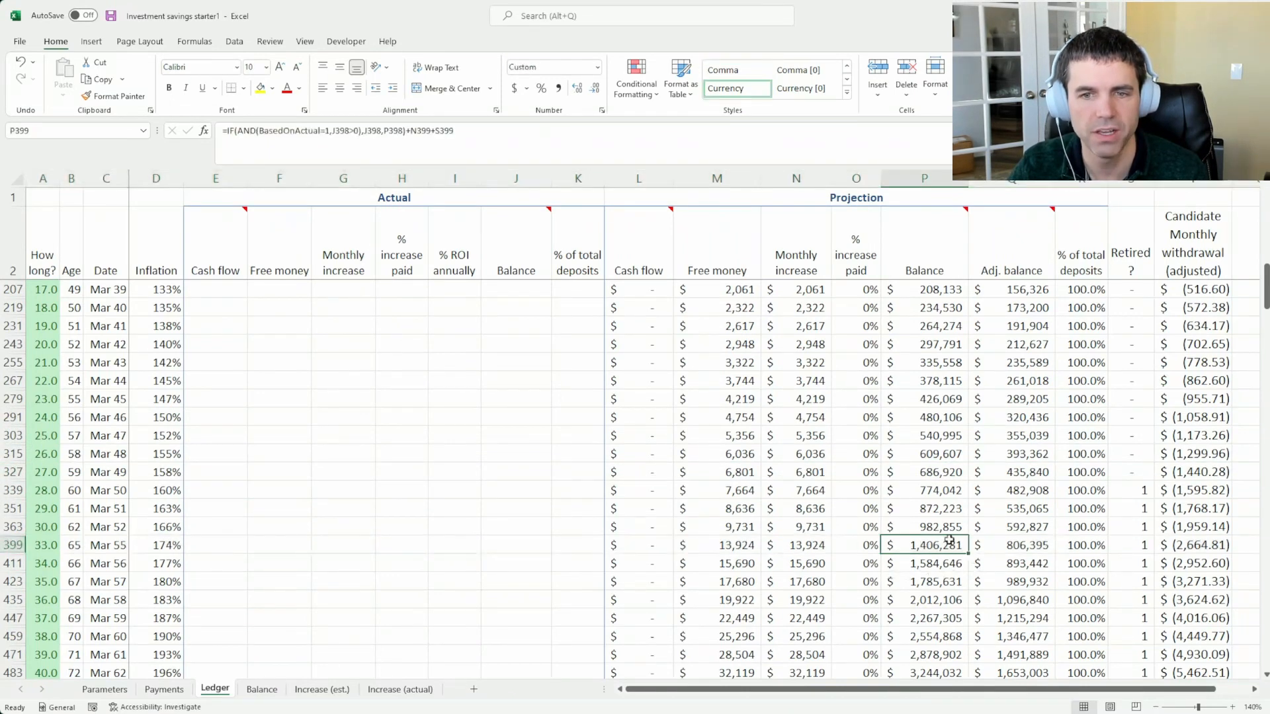
click(993, 545)
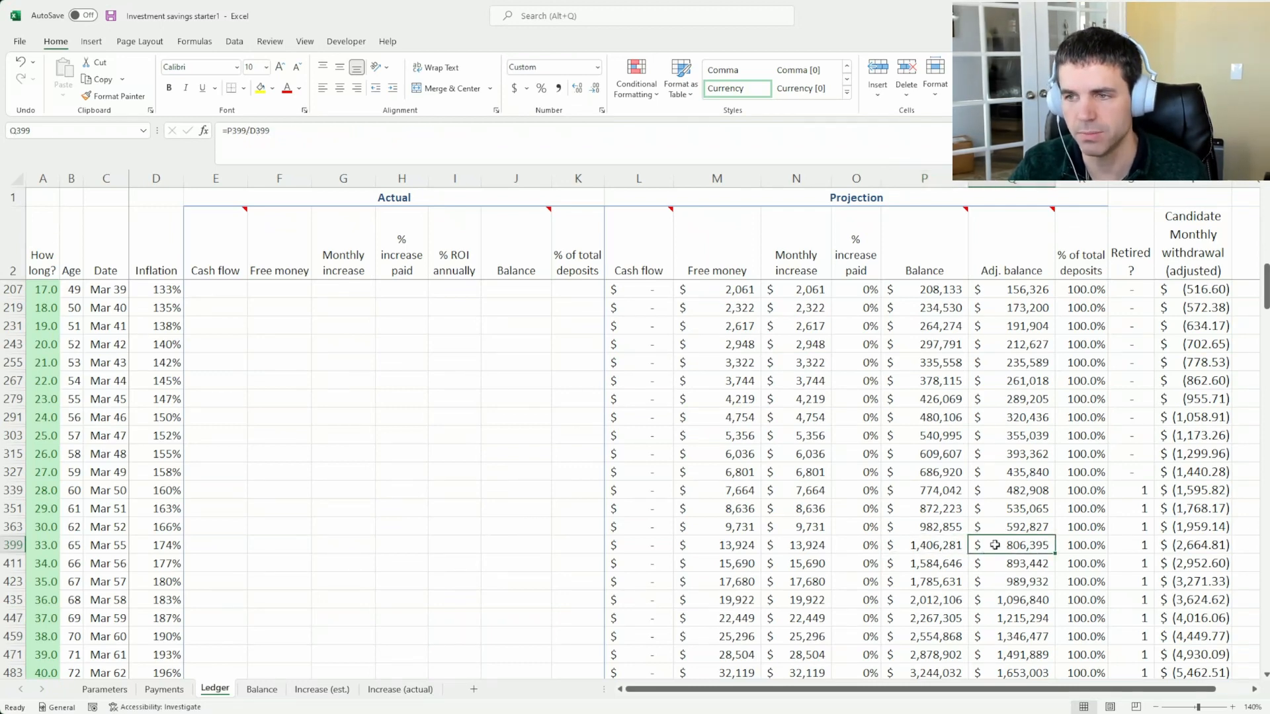
scroll(912, 441, up, 15)
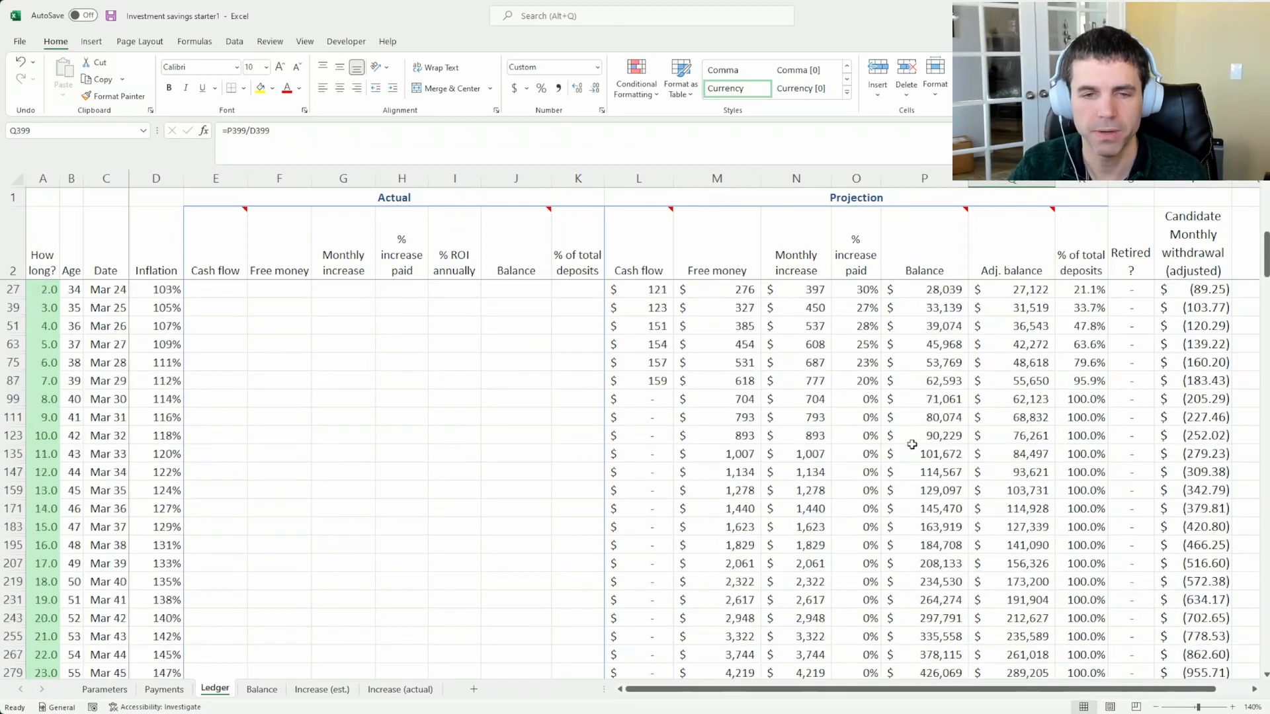
click(924, 291)
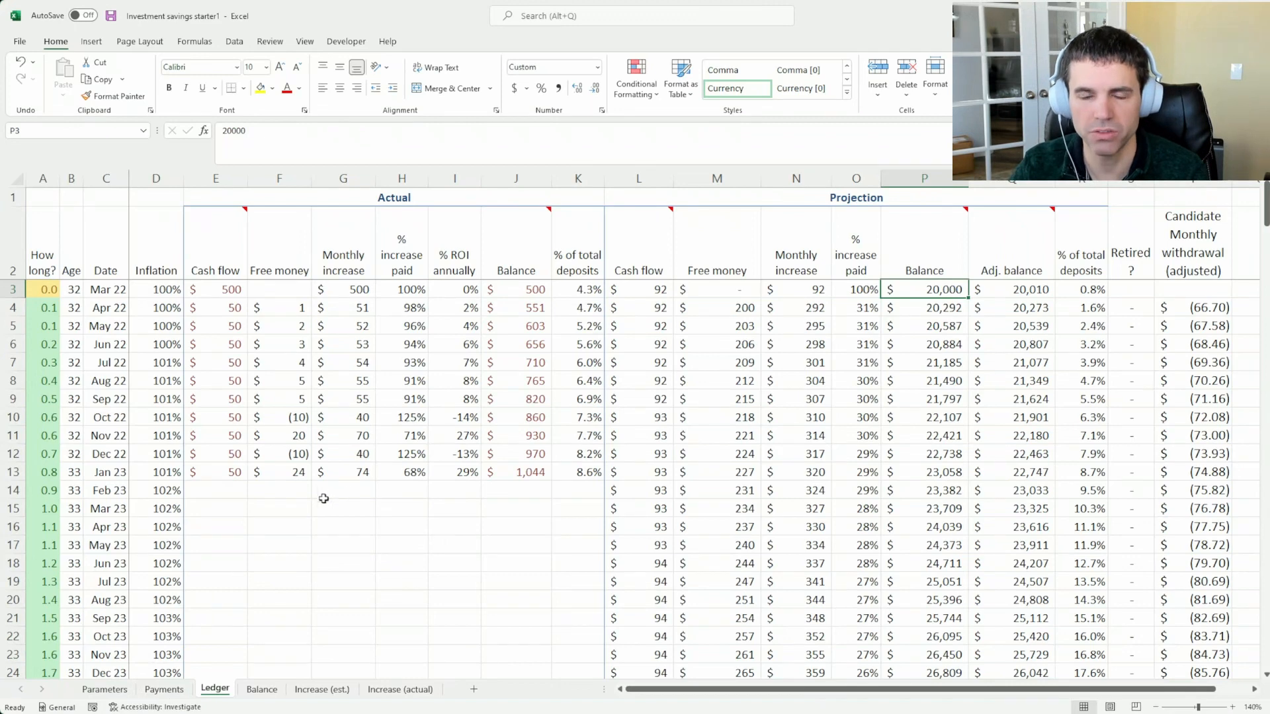
Review the Projection and Actual column groups and inspect the Inflation formula in the first Ledger rows
drag(653, 180, 1196, 179)
drag(582, 179, 156, 178)
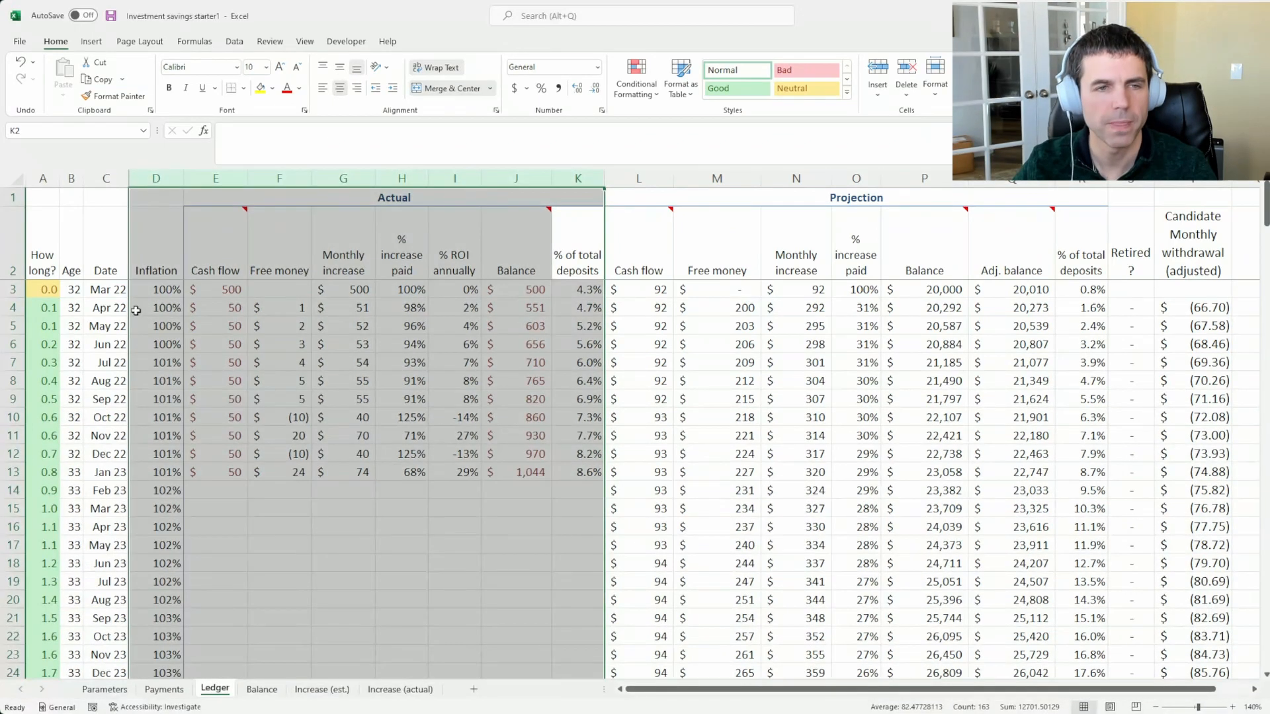
click(168, 310)
click(156, 362)
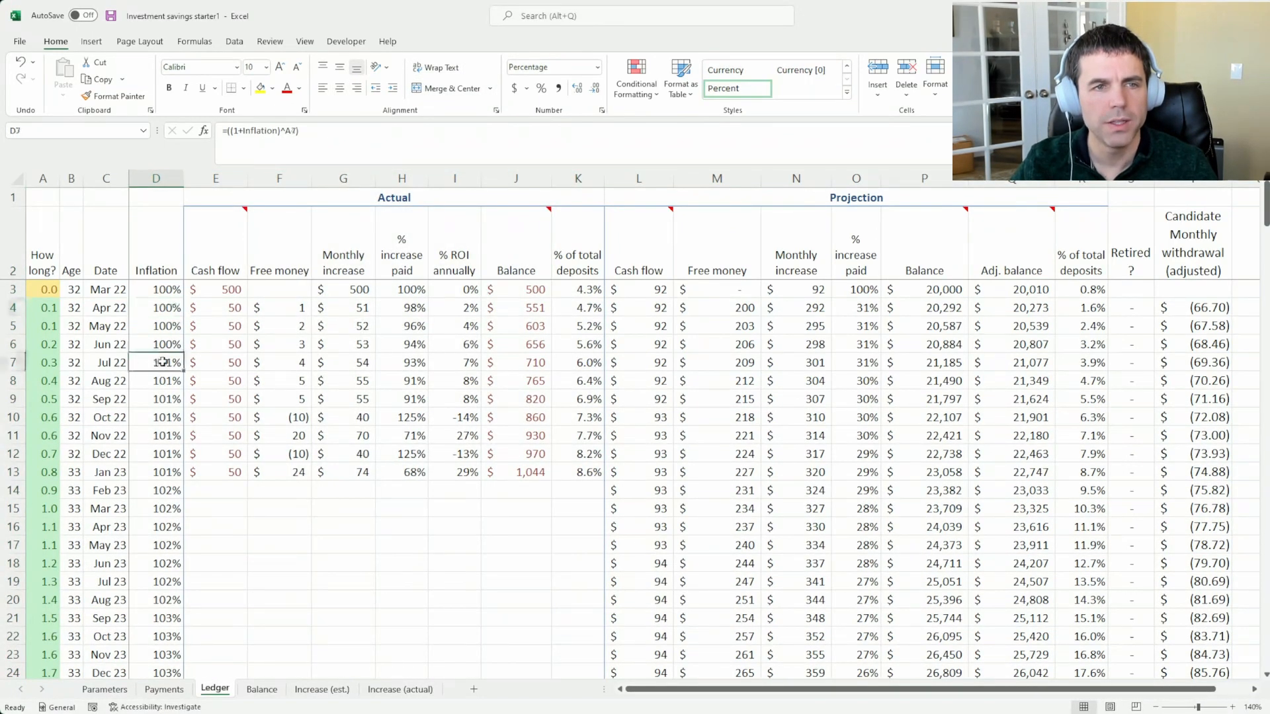
click(165, 275)
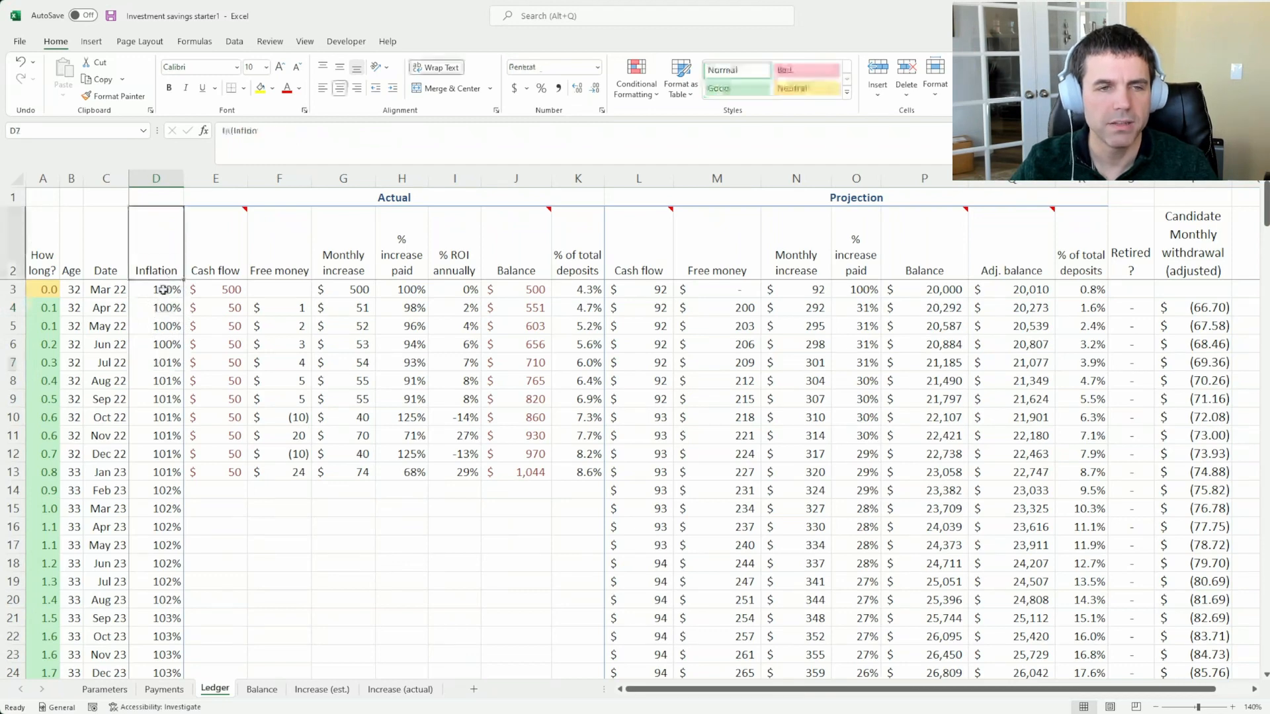
click(164, 289)
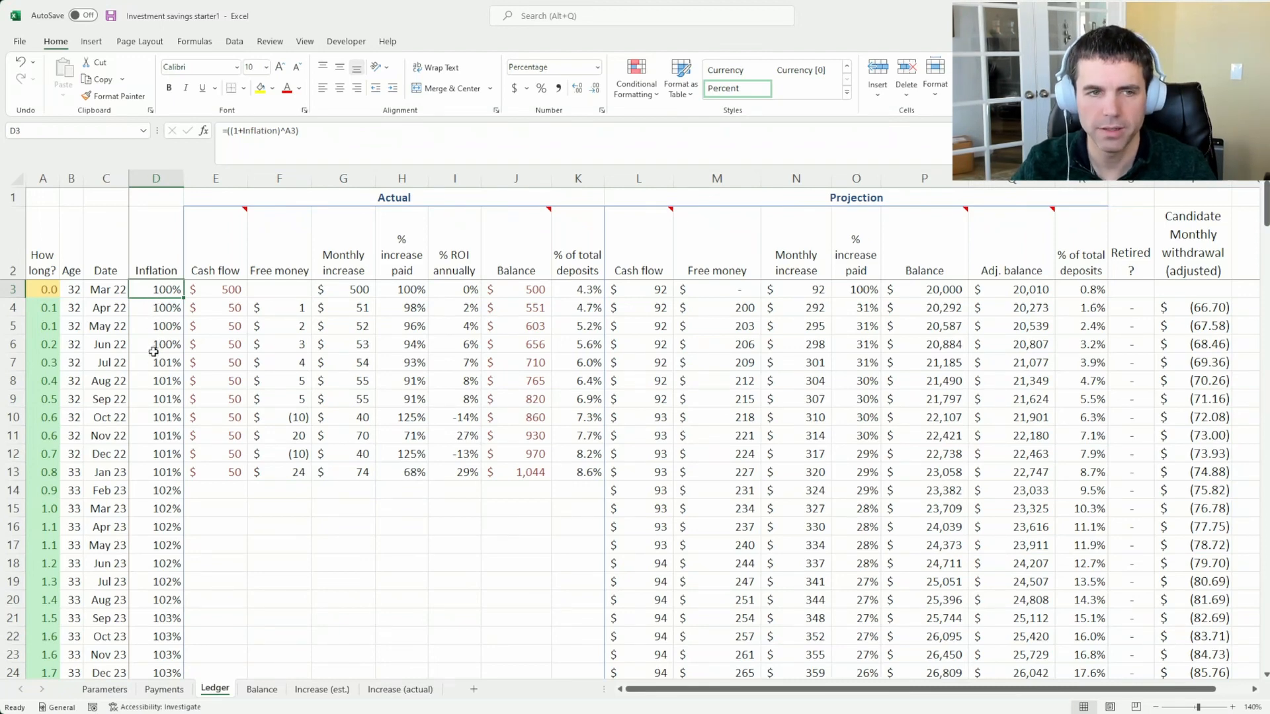
Set the Ledger's first date to 1/1/2021
click(106, 290)
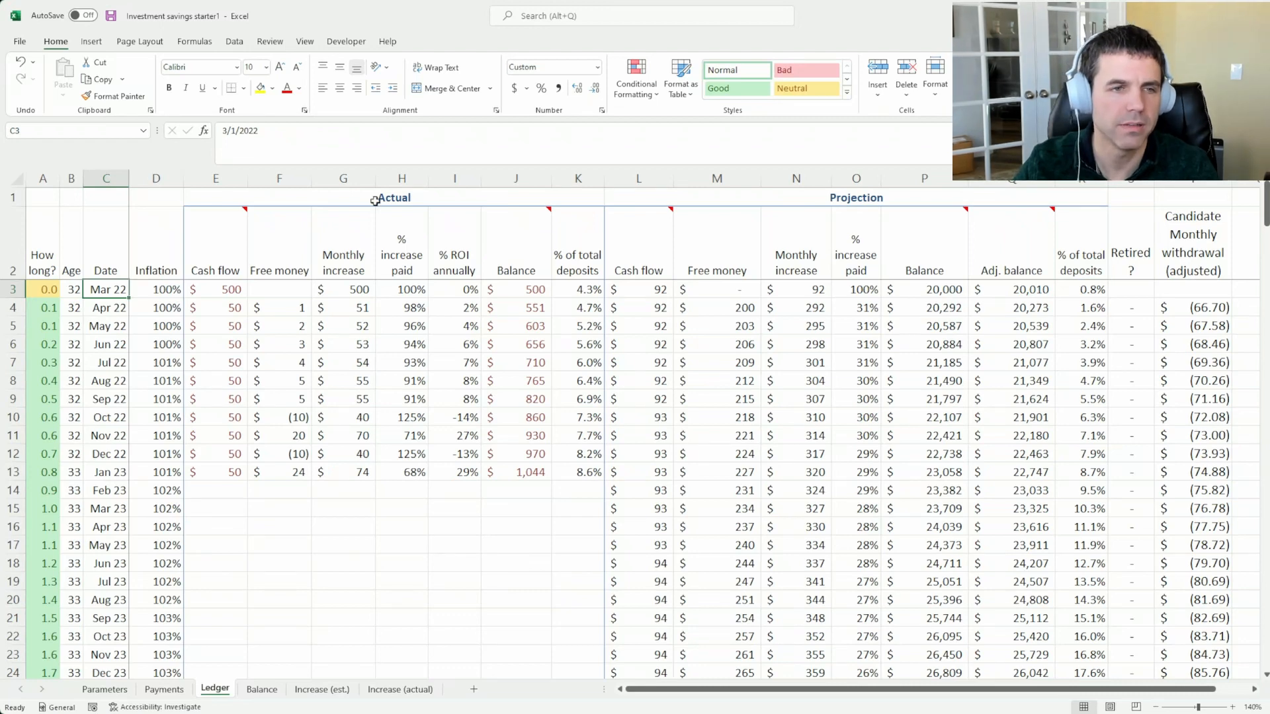
text(1/1/)
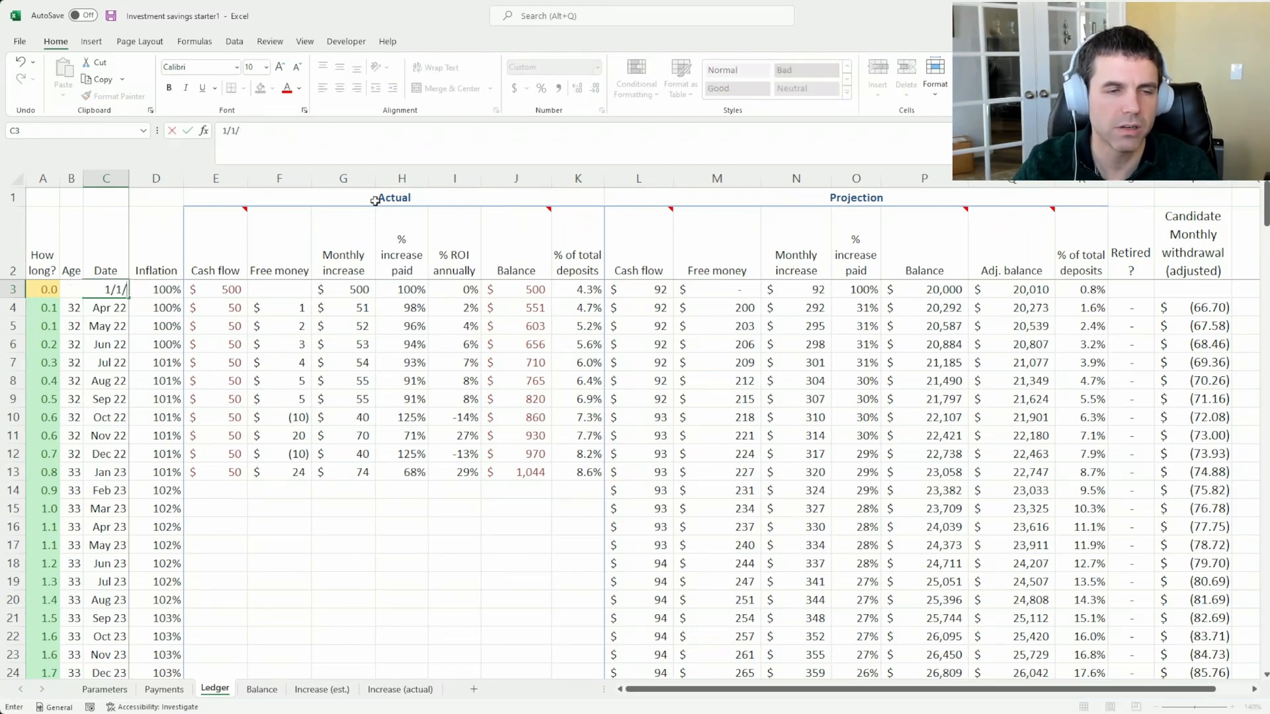
text(2021)
key(Return)
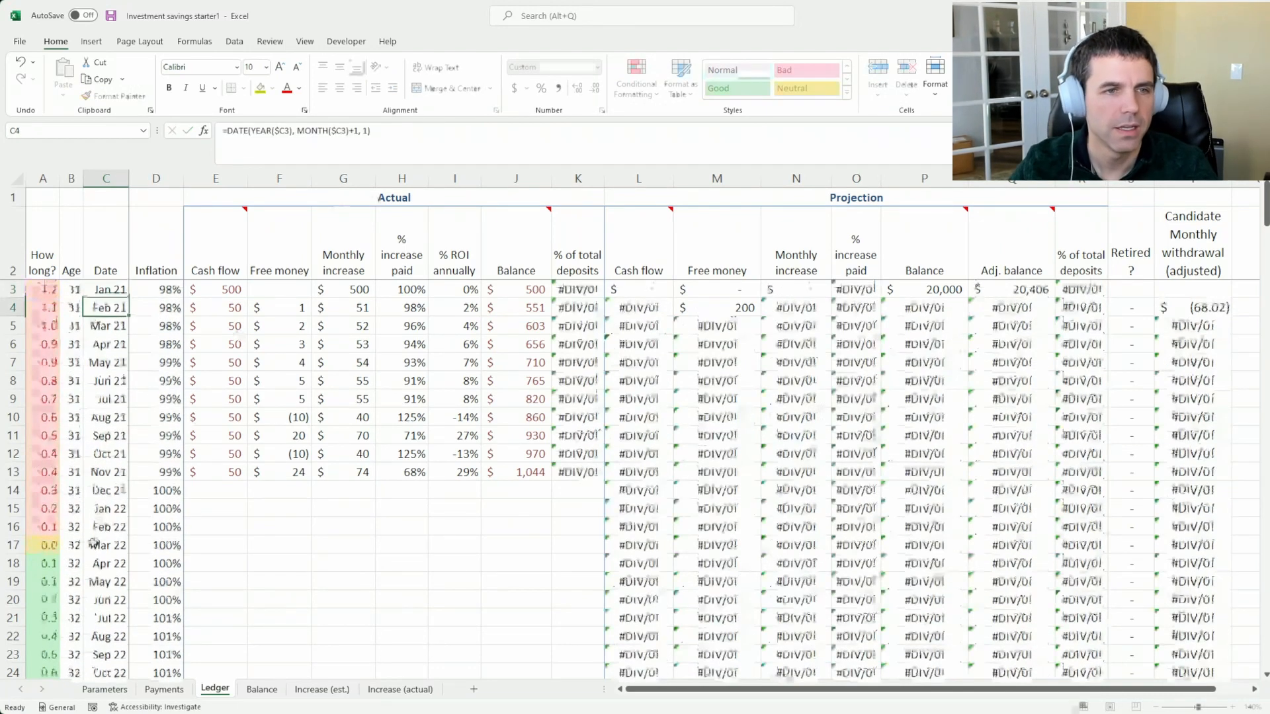
Compare the Inflation value in the Mar 22 row with the one in the first Ledger row
click(93, 545)
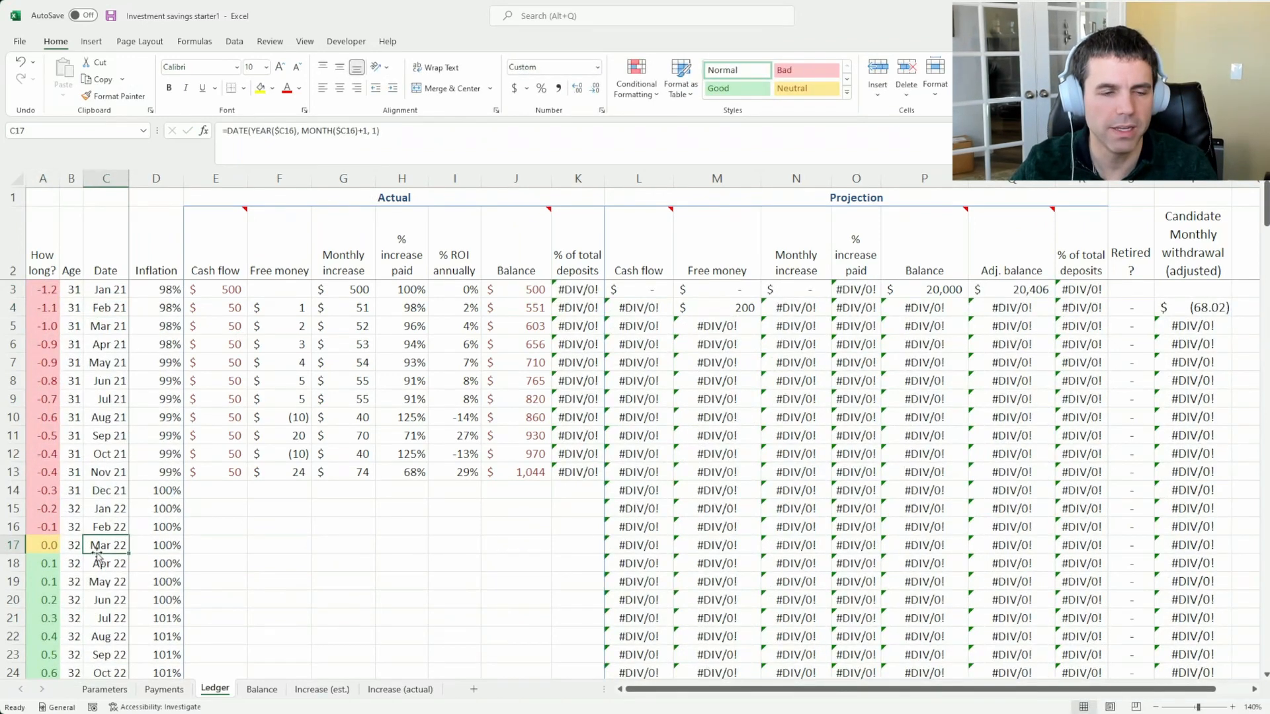
key(Right)
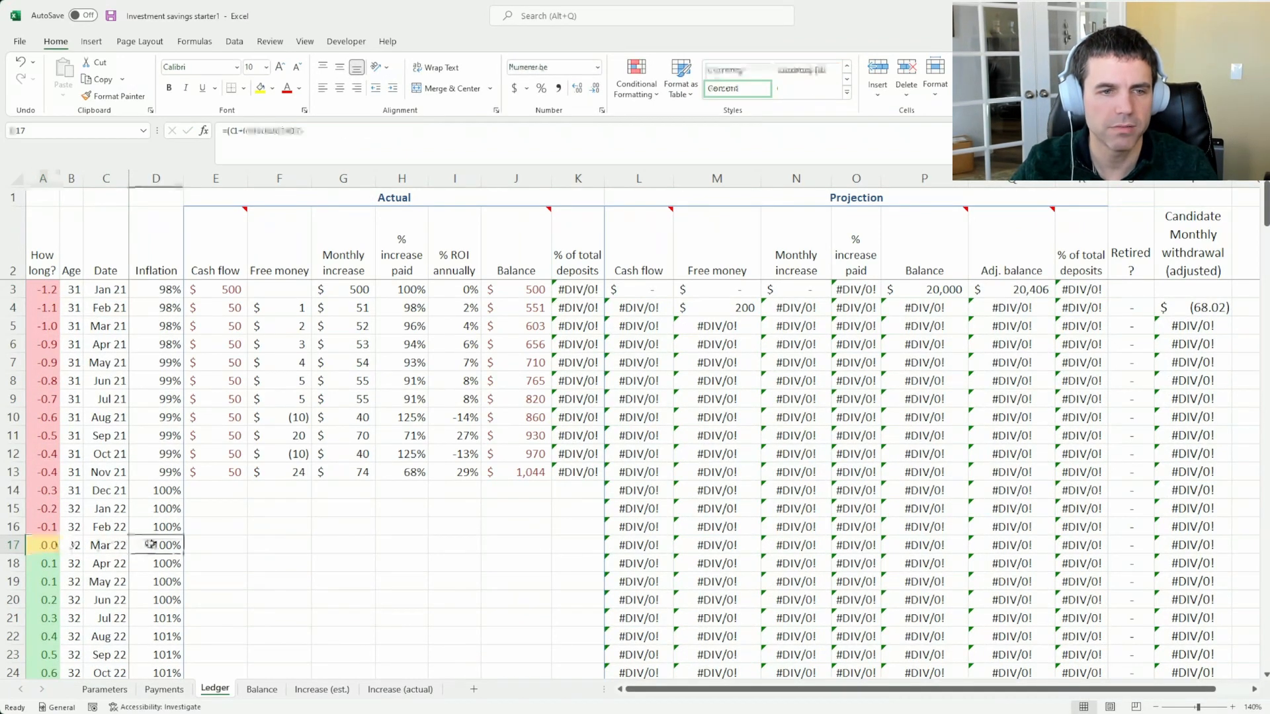
click(162, 289)
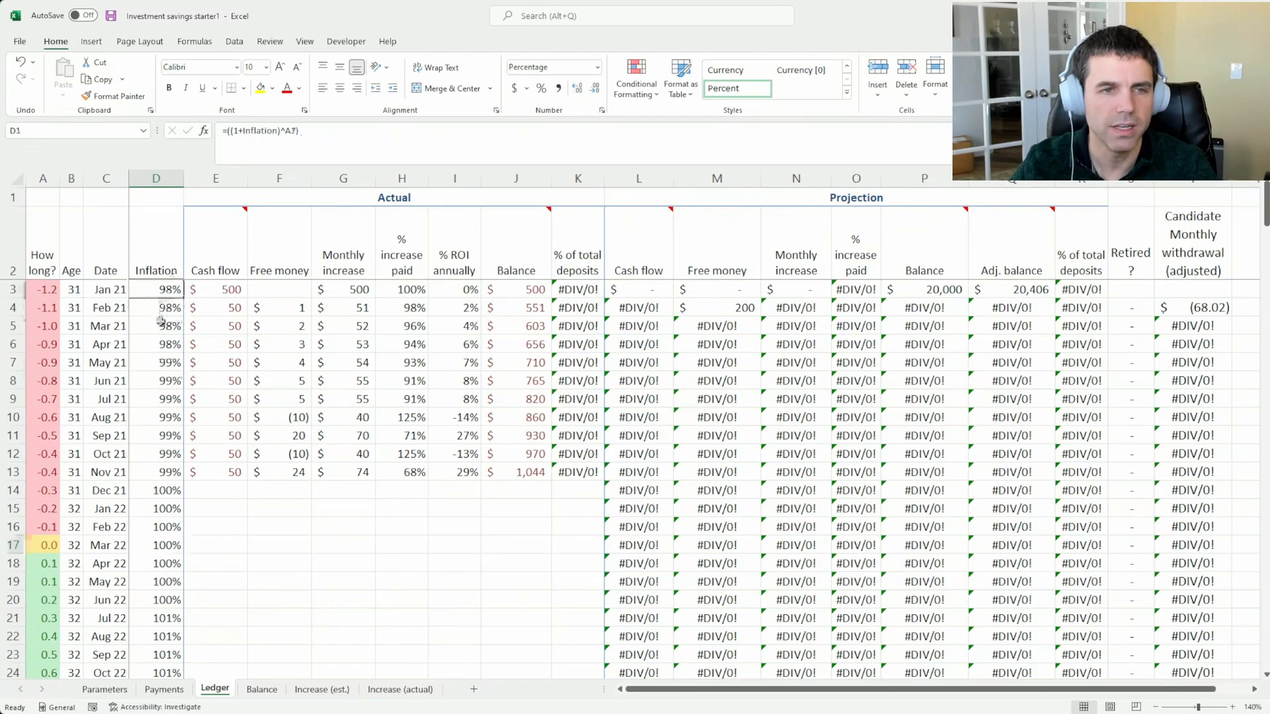
Examine how the Inflation percentages develop from the first Ledger rows through the yearly rows
scroll(161, 303, down, 1)
scroll(162, 307, up, 1)
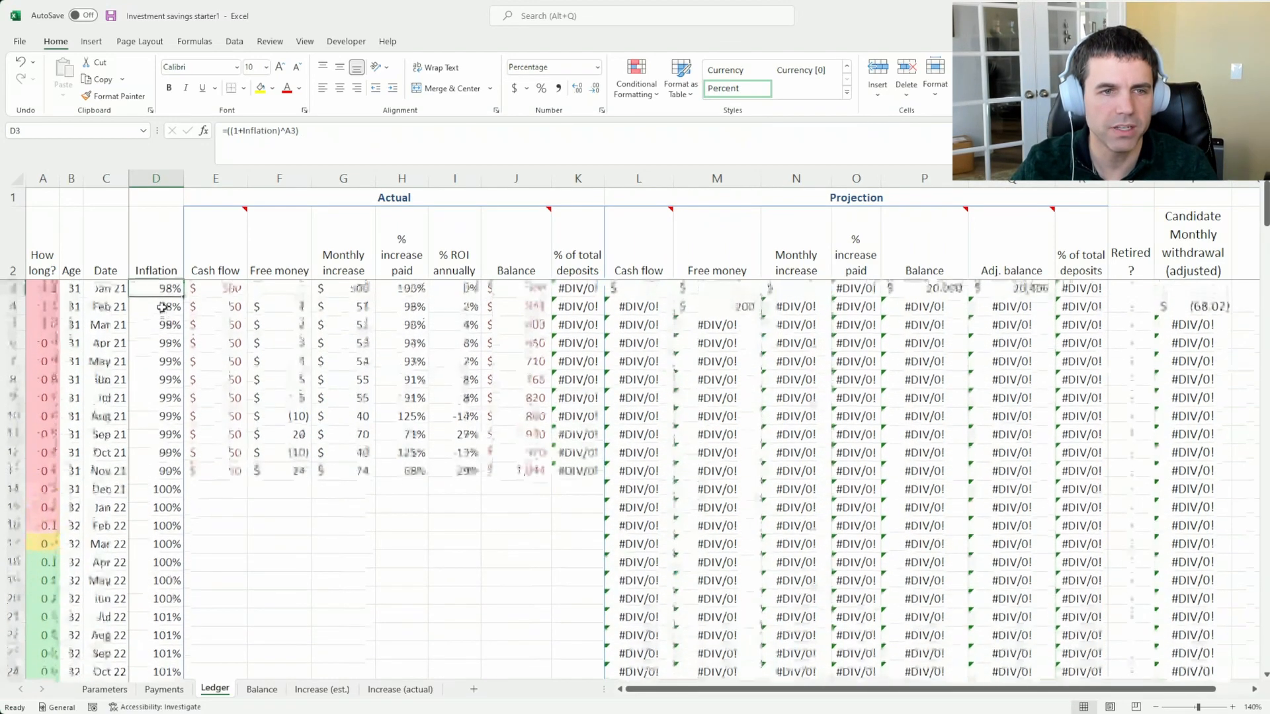
key(Down)
key(Down)
key(Down)
key(Down)
key(Down)
key(Down)
key(Down)
key(Down)
key(Down)
key(Down)
key(Down)
key(Down)
key(Down)
key(Down)
key(Down)
key(Down)
key(Down)
key(Down)
key(Down)
key(Down)
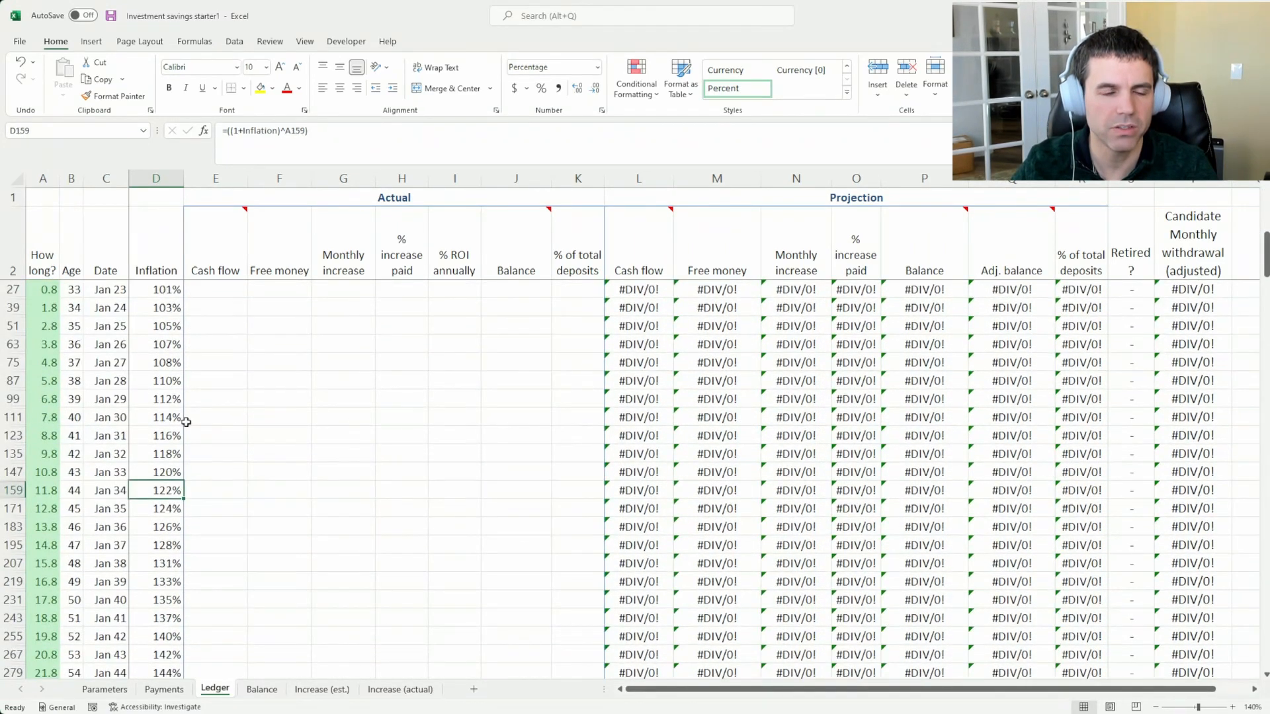
scroll(187, 422, up, 15)
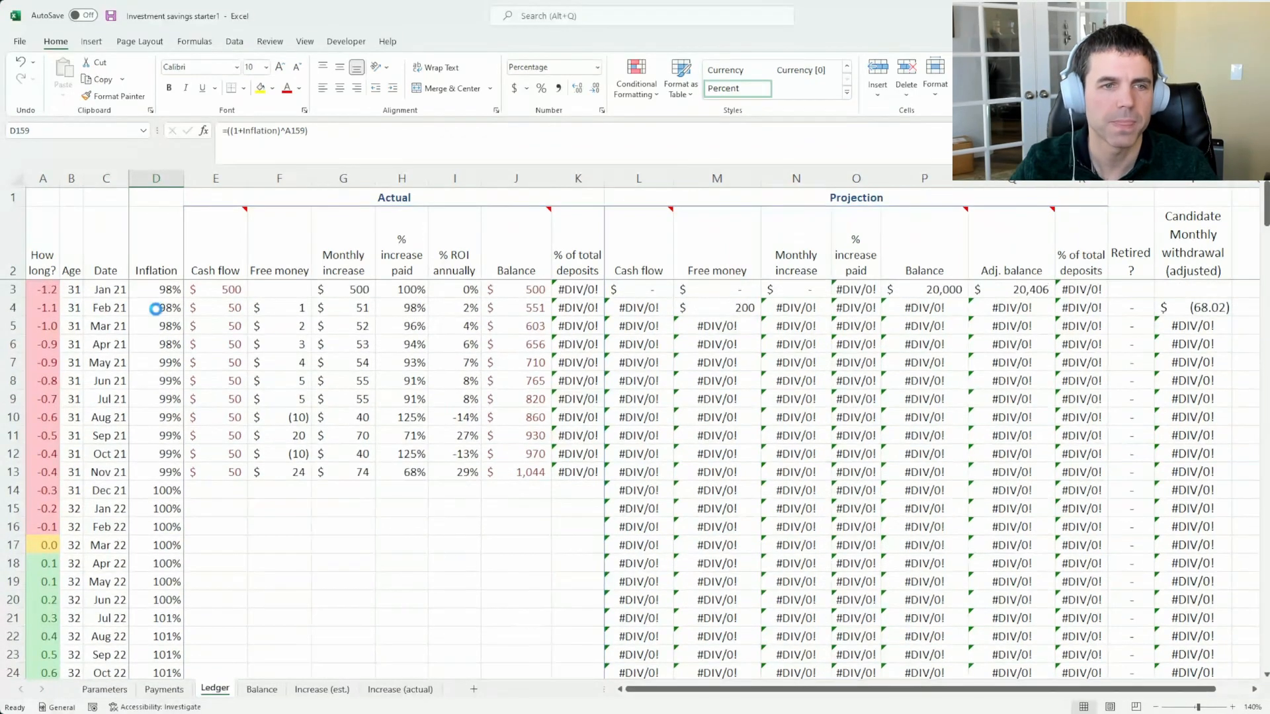
Undo the Ledger's starting date and starting balance changes, and select the Actual group's columns for review
key(ctrl+z)
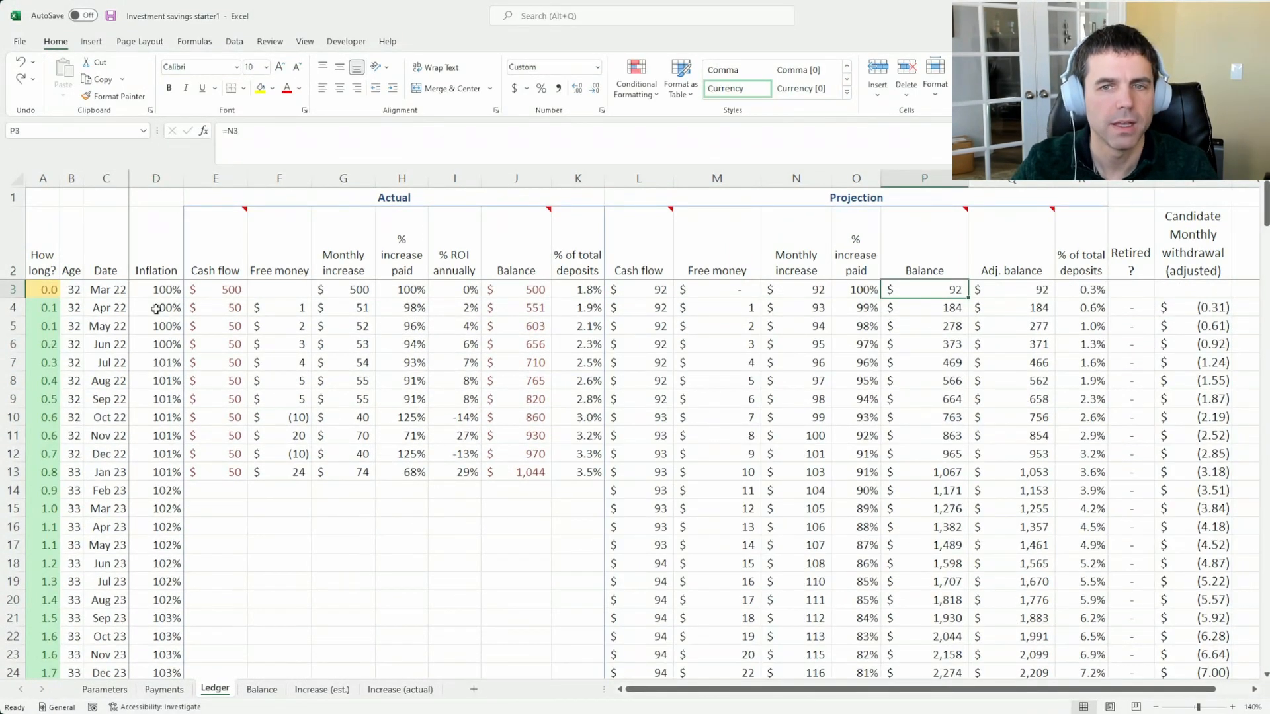
click(222, 292)
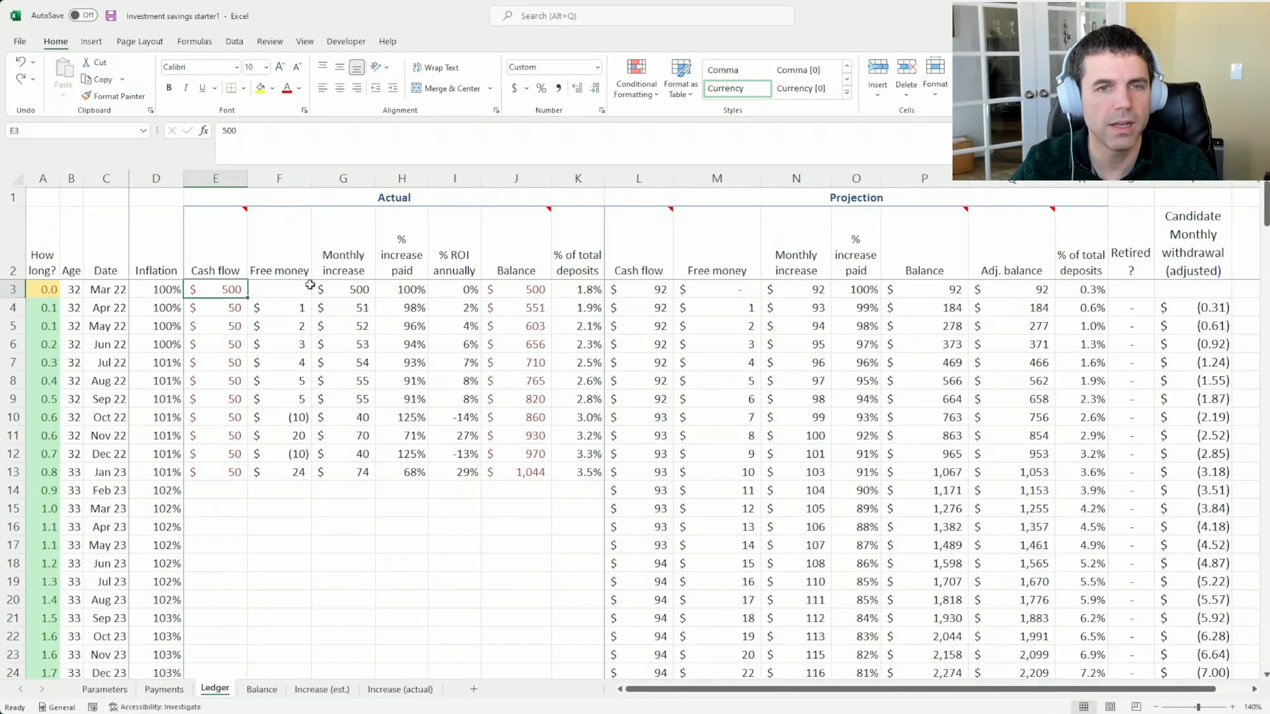
drag(224, 178, 599, 177)
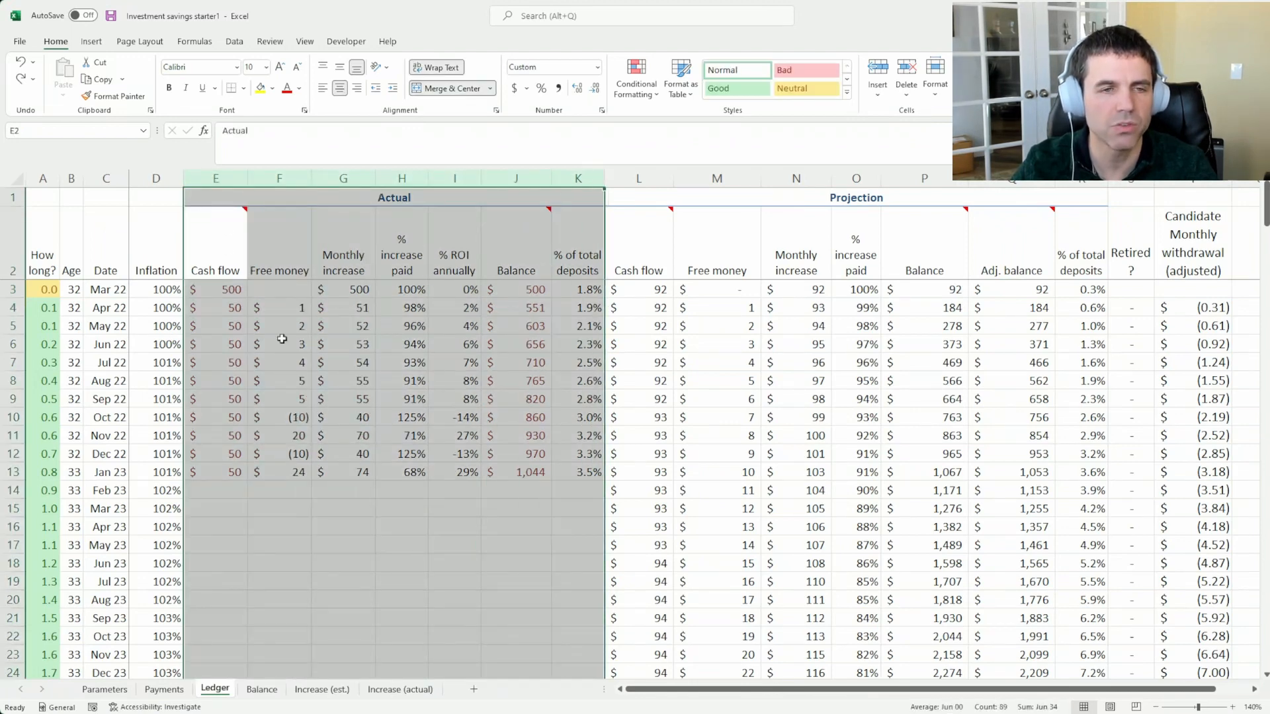
click(219, 292)
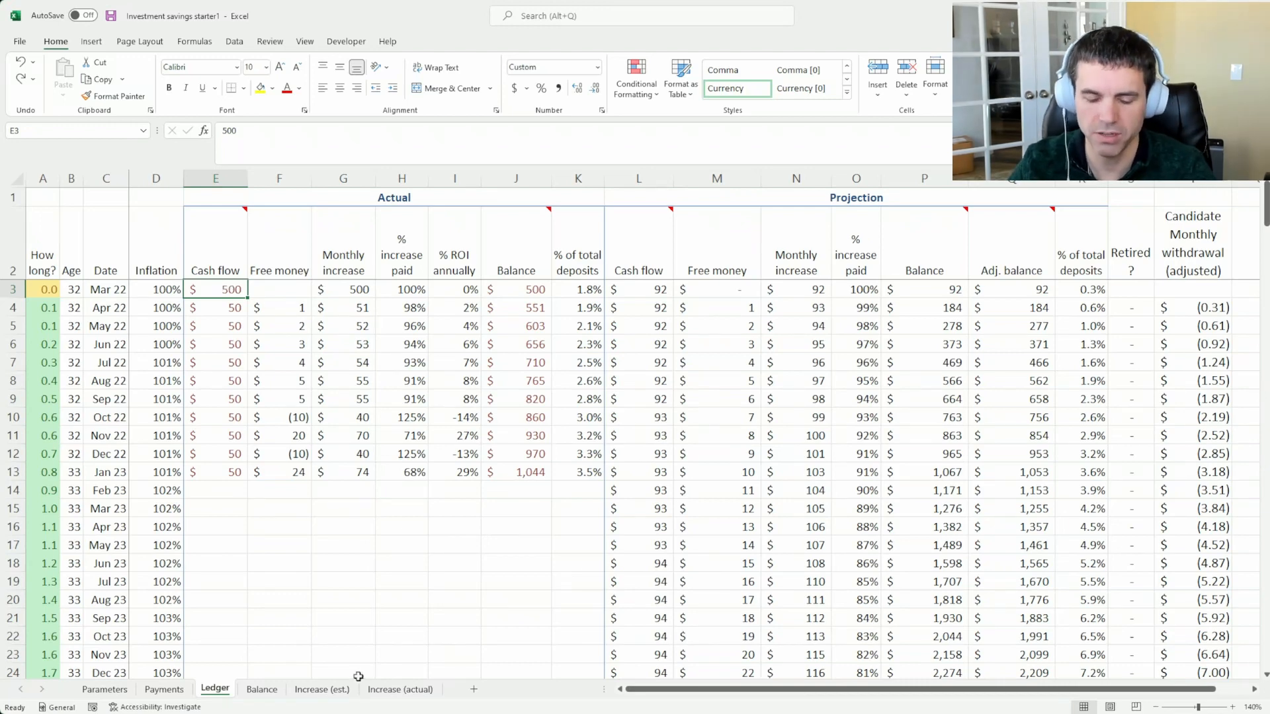
text(55)
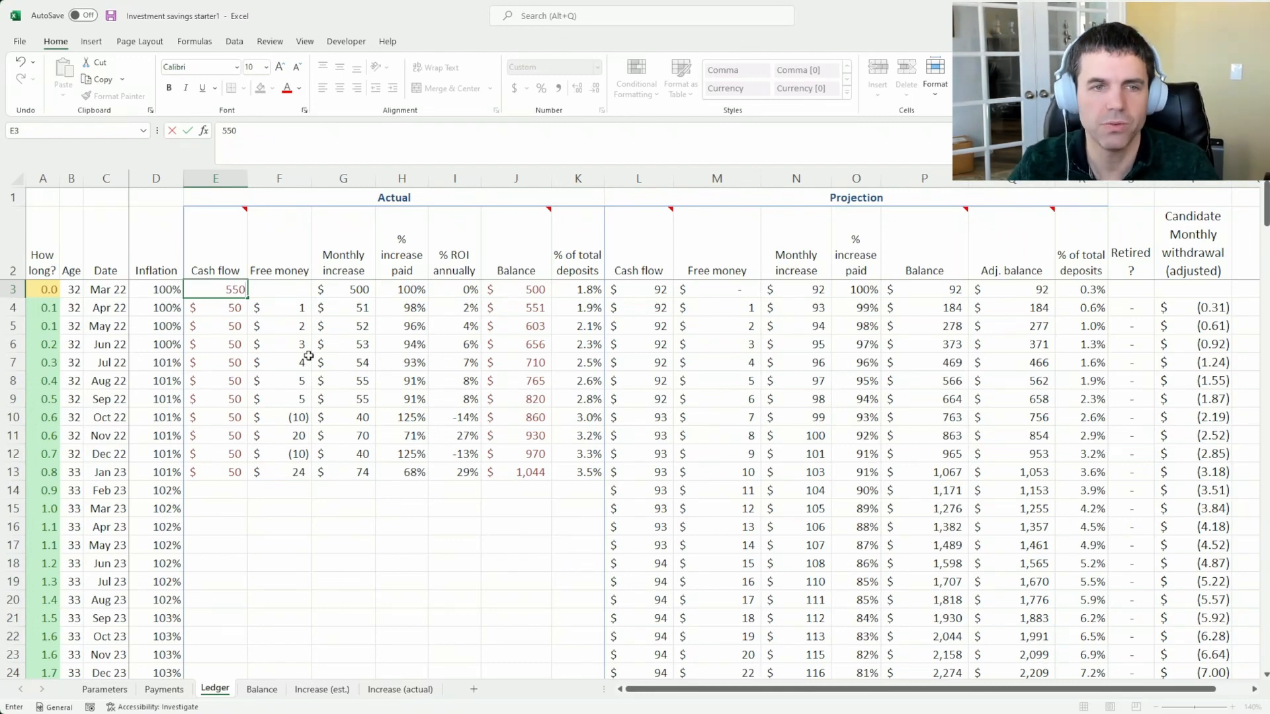
key(Escape)
Review the manually entered Cash flow and Balance values in the Actual group and the Free money formula in the Apr 22 row
click(535, 286)
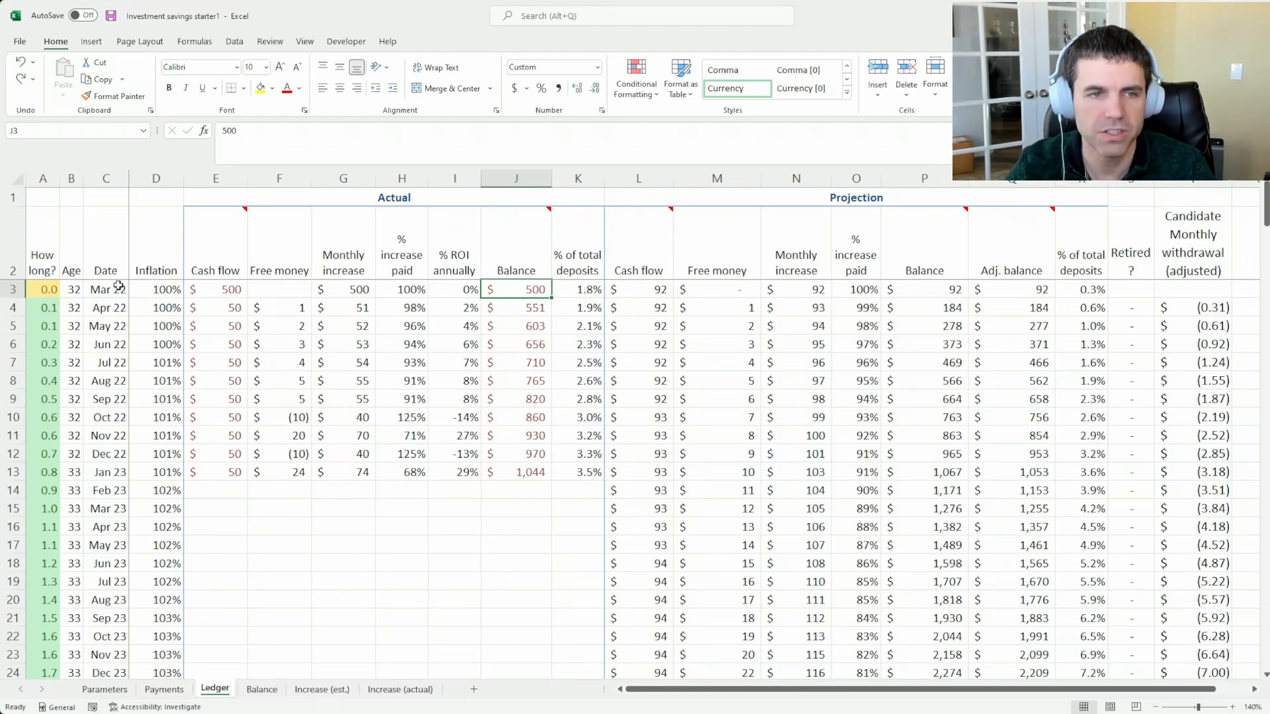
click(223, 308)
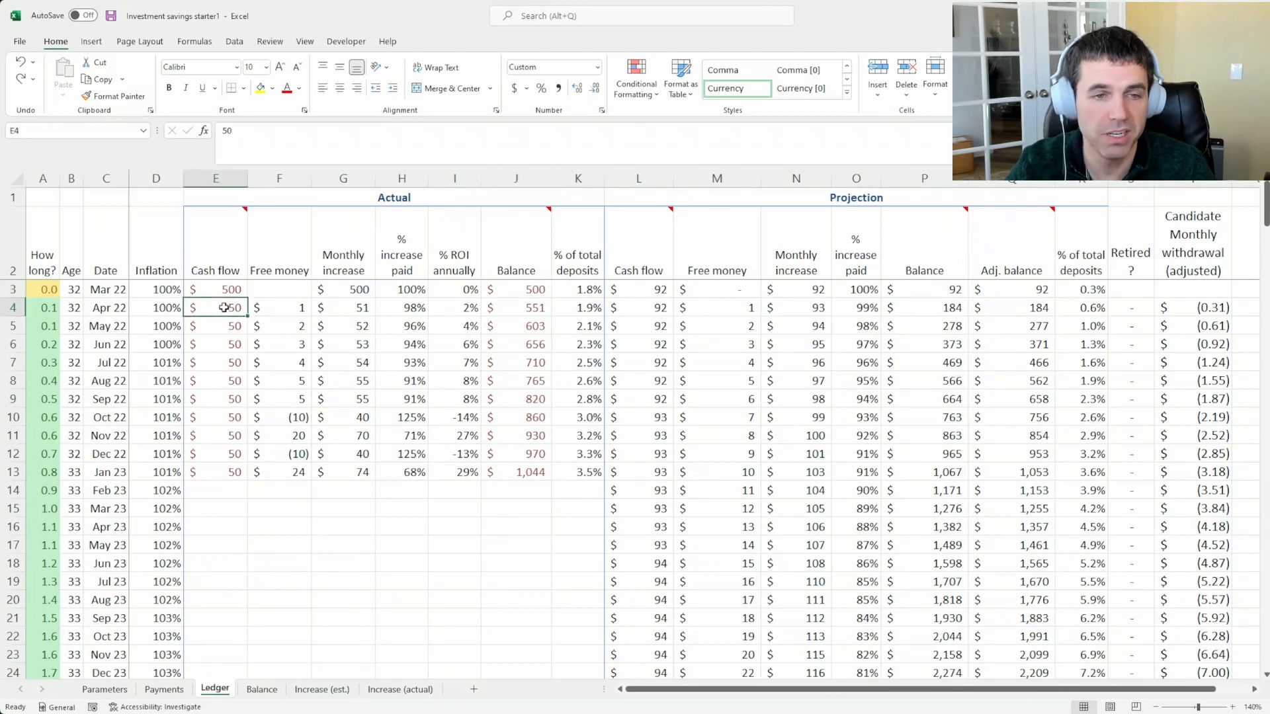
click(527, 301)
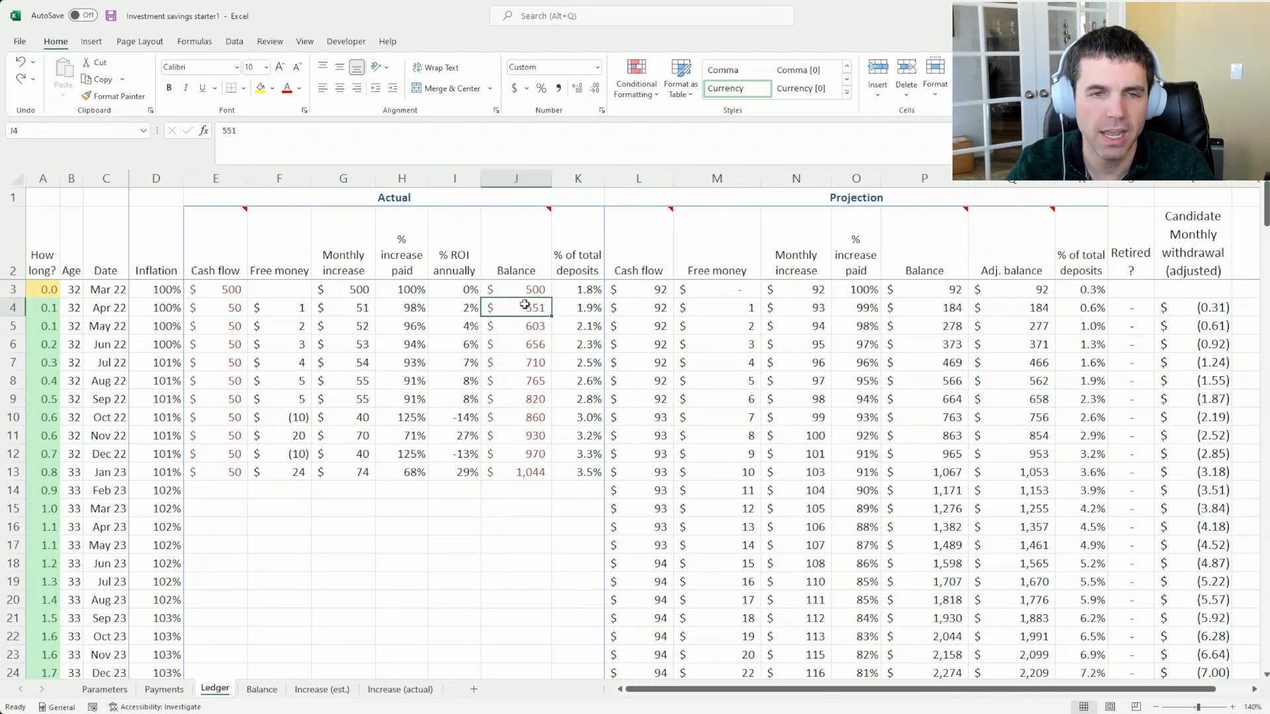
click(522, 266)
drag(522, 266, 522, 469)
drag(216, 292, 222, 469)
click(529, 310)
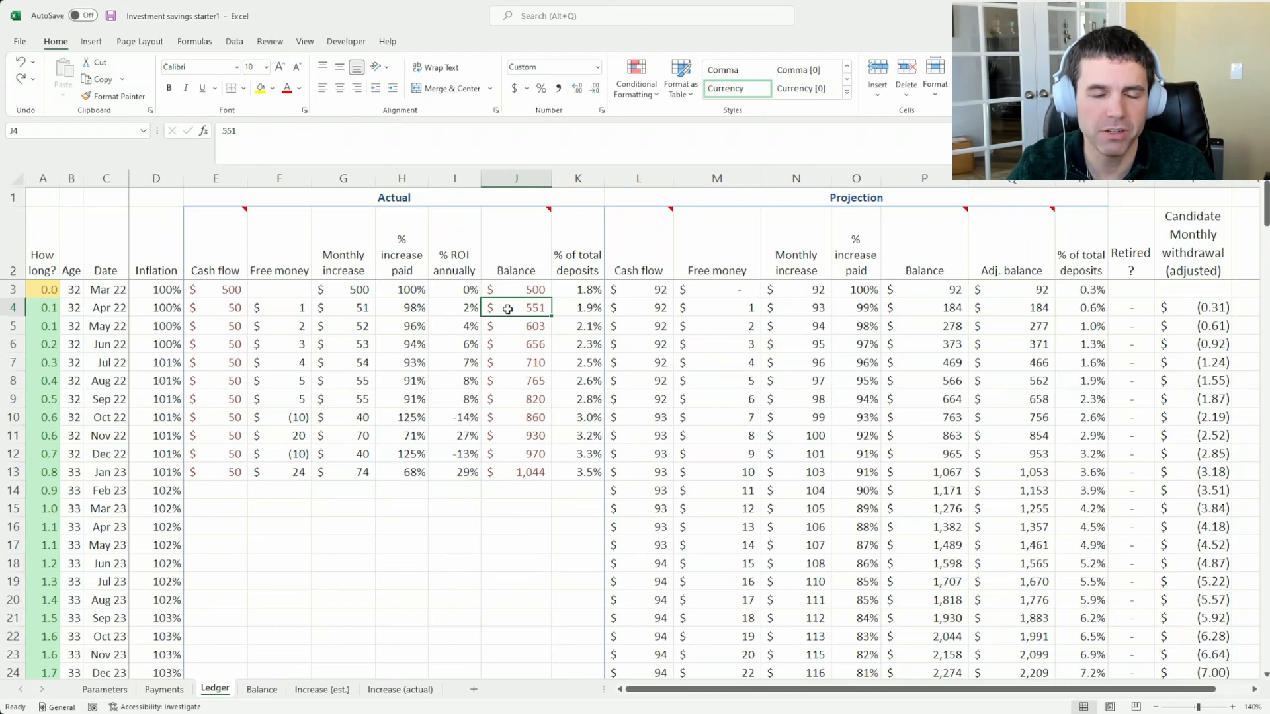
click(274, 311)
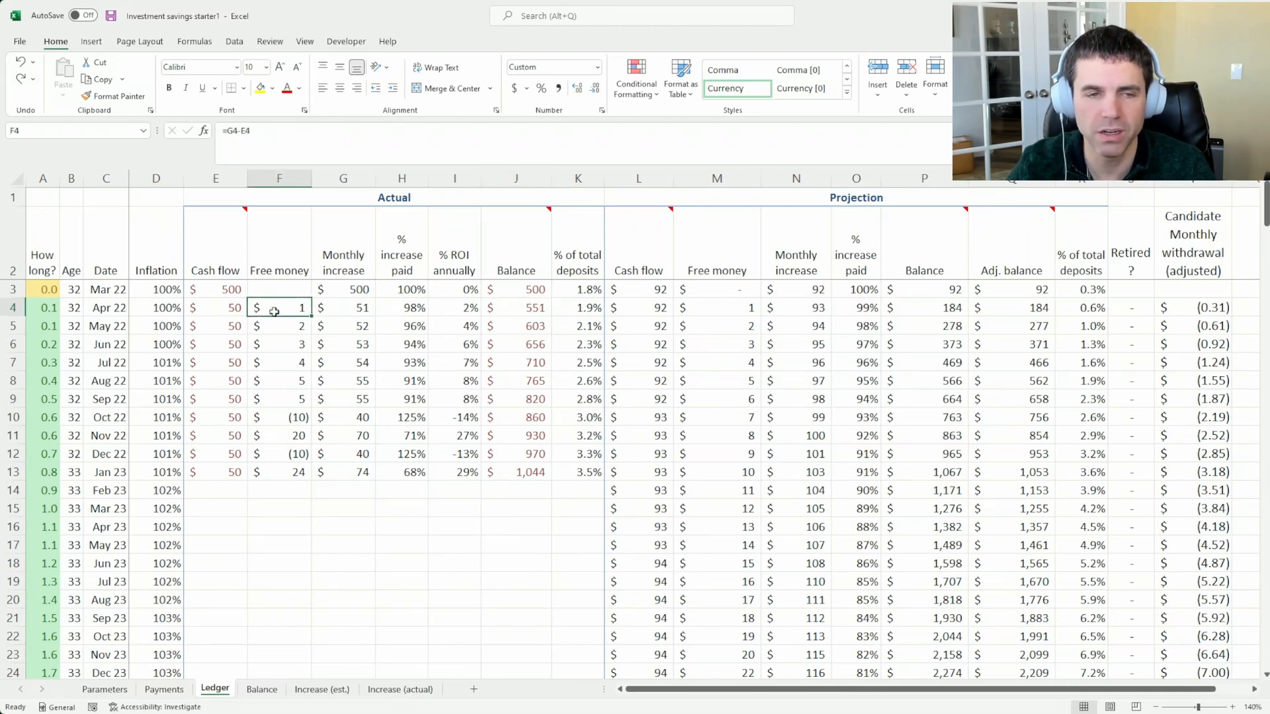
click(509, 328)
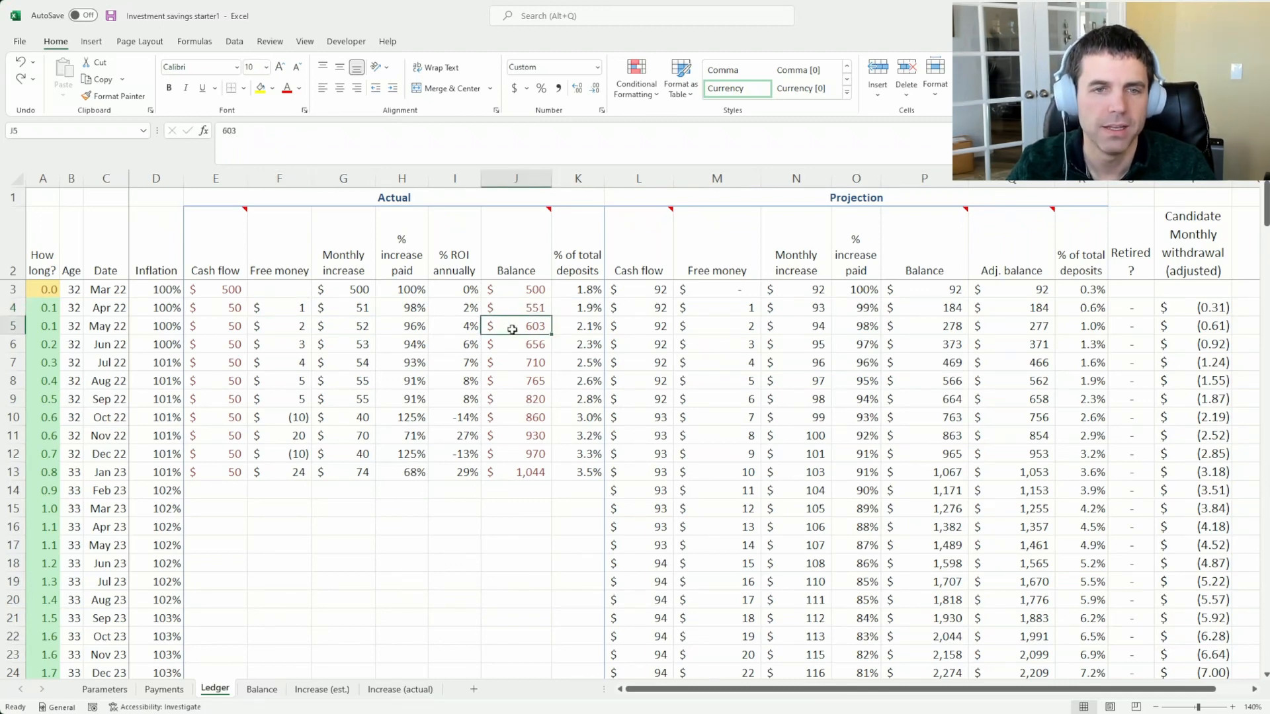
click(219, 329)
drag(219, 329, 221, 469)
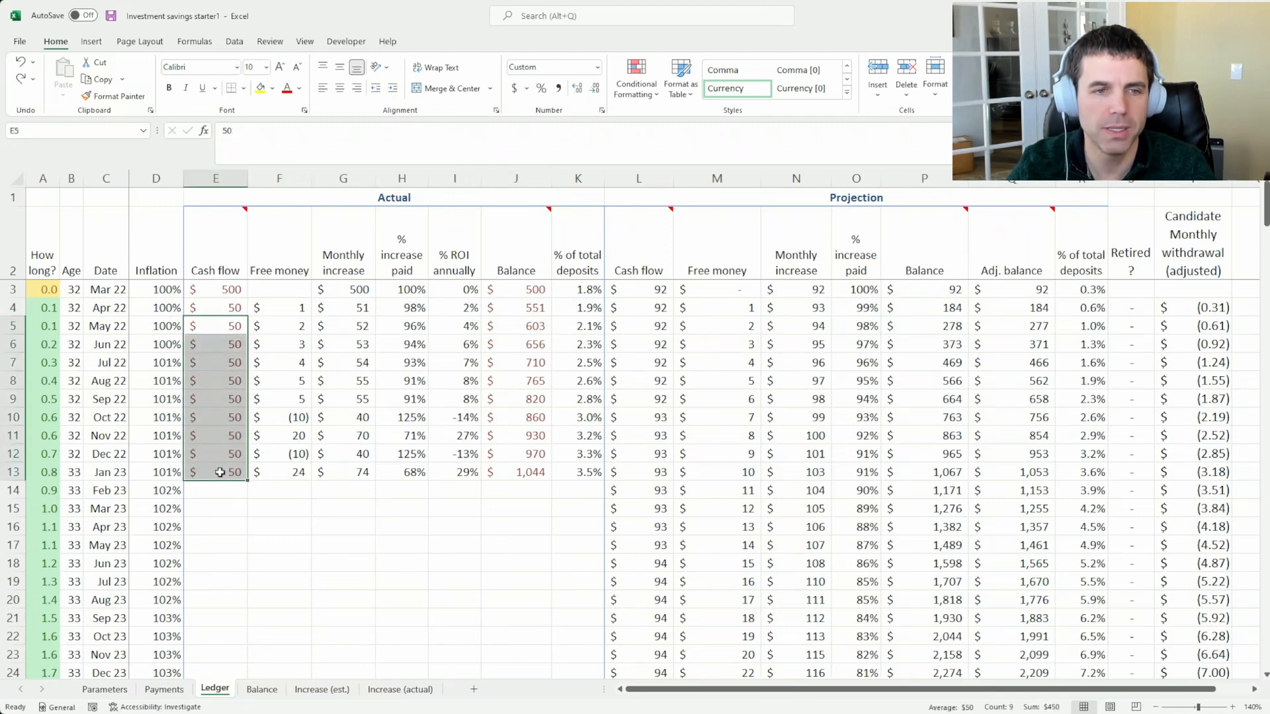
drag(532, 306, 527, 436)
click(530, 397)
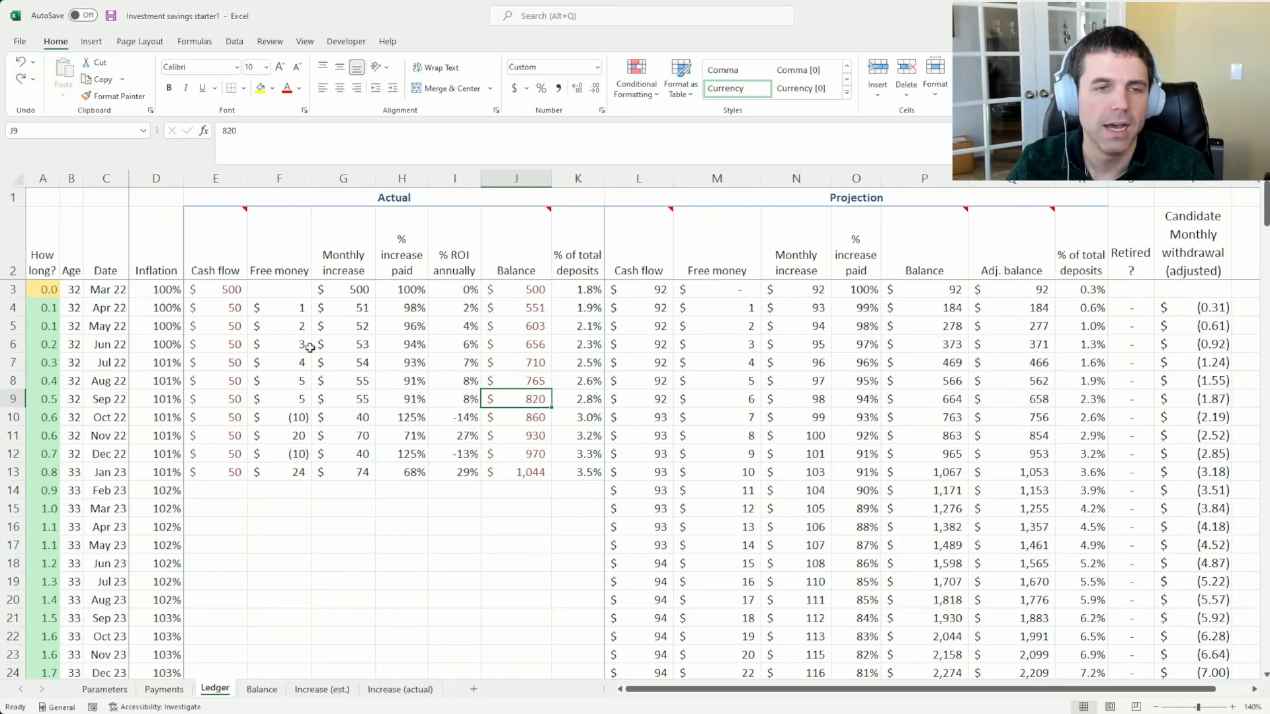
Examine the Actual Free money values and trace the Oct 22 loss through that row's Cash flow, Monthly increase and Balance
drag(288, 312, 286, 375)
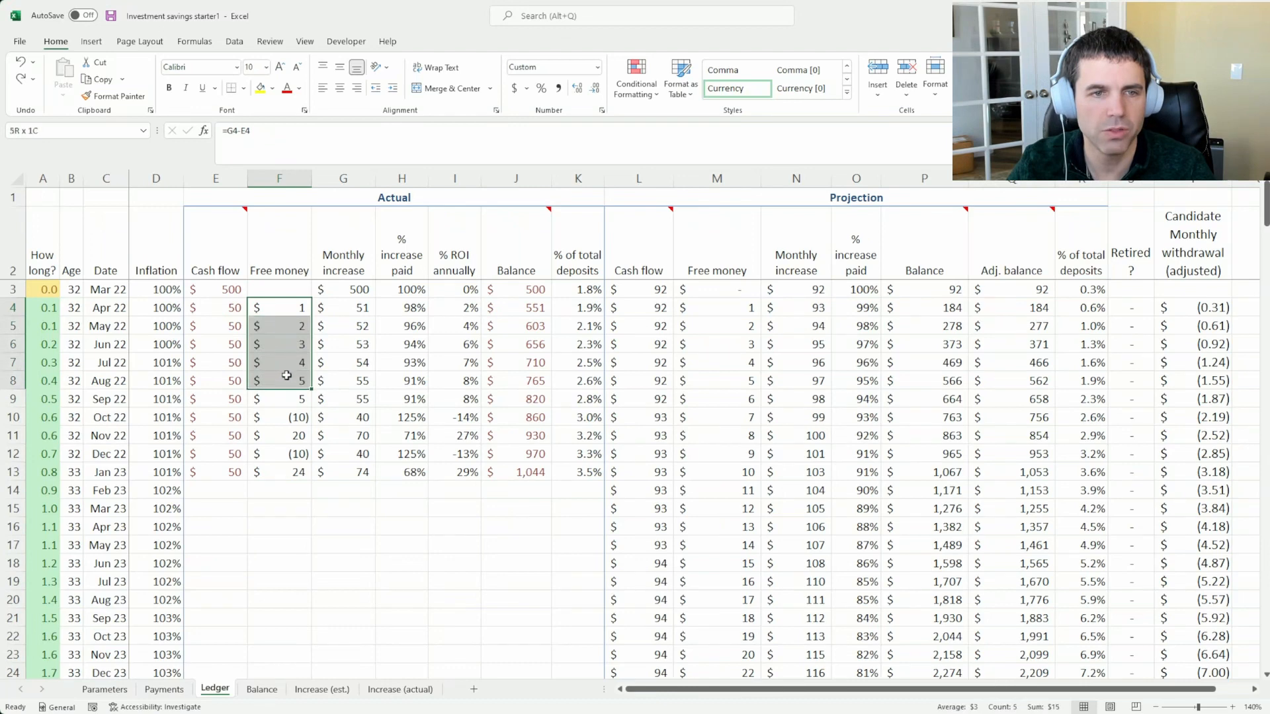
click(276, 421)
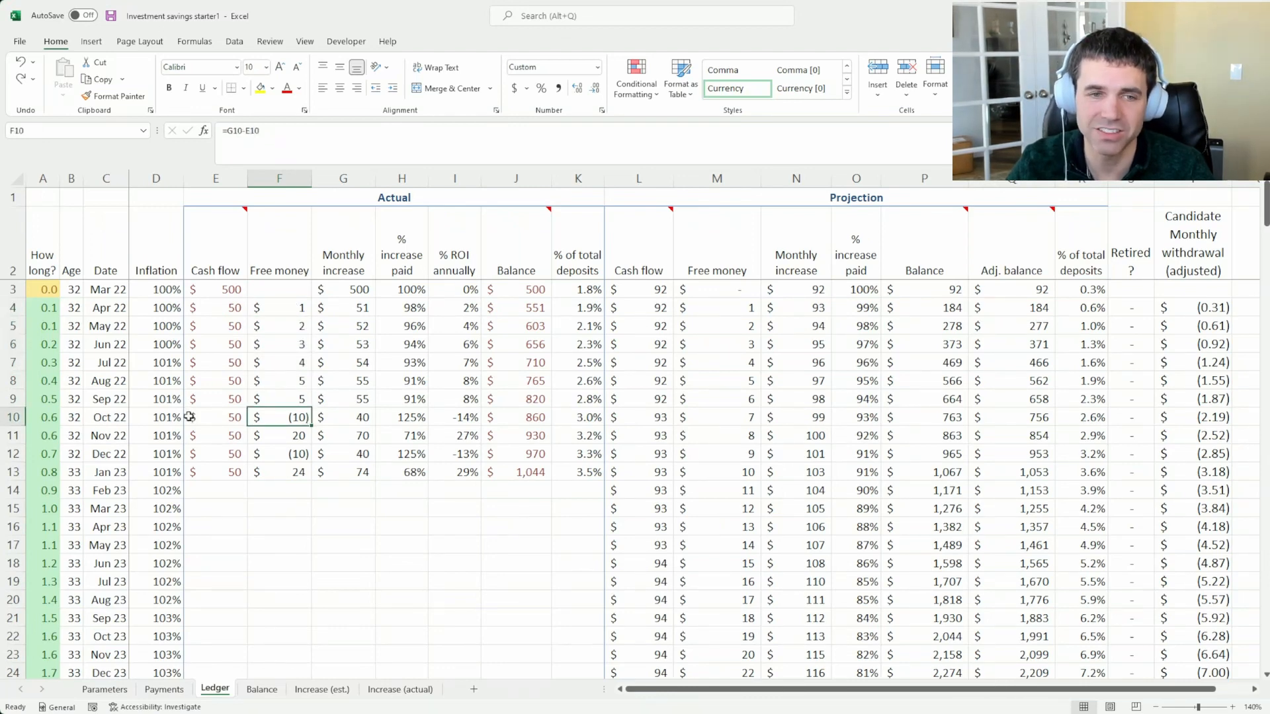
click(214, 415)
click(367, 414)
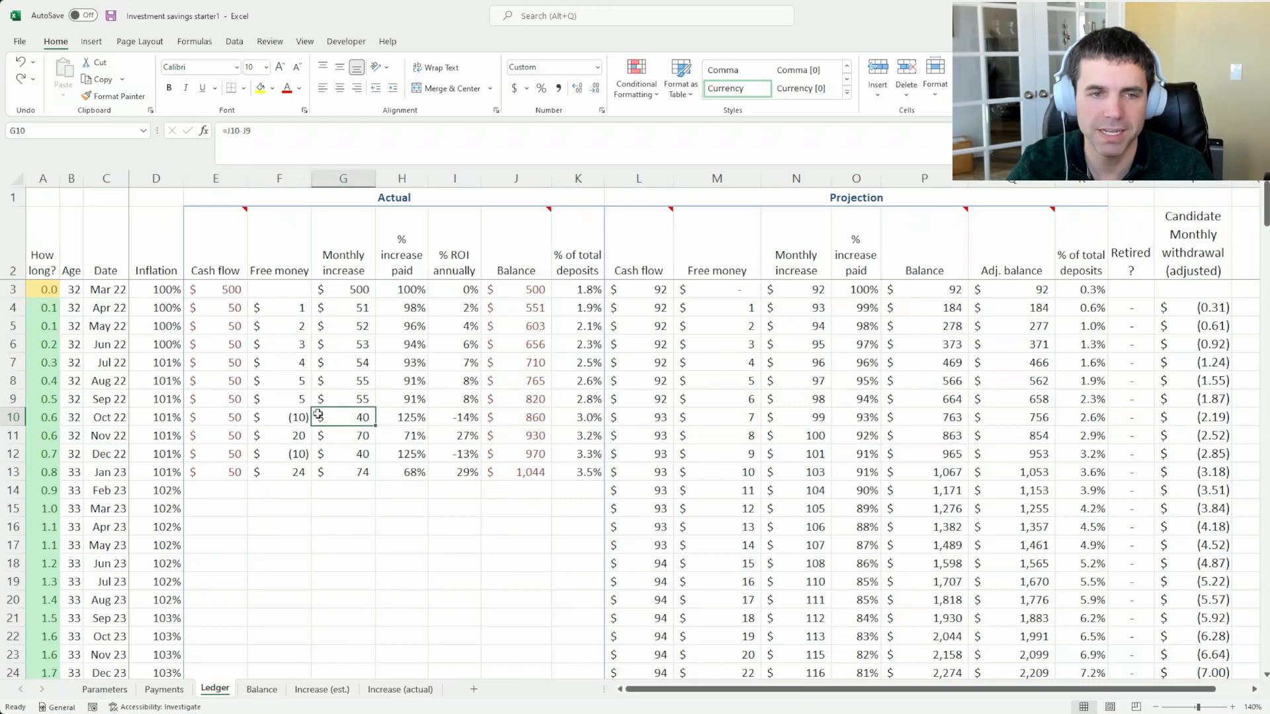
click(277, 418)
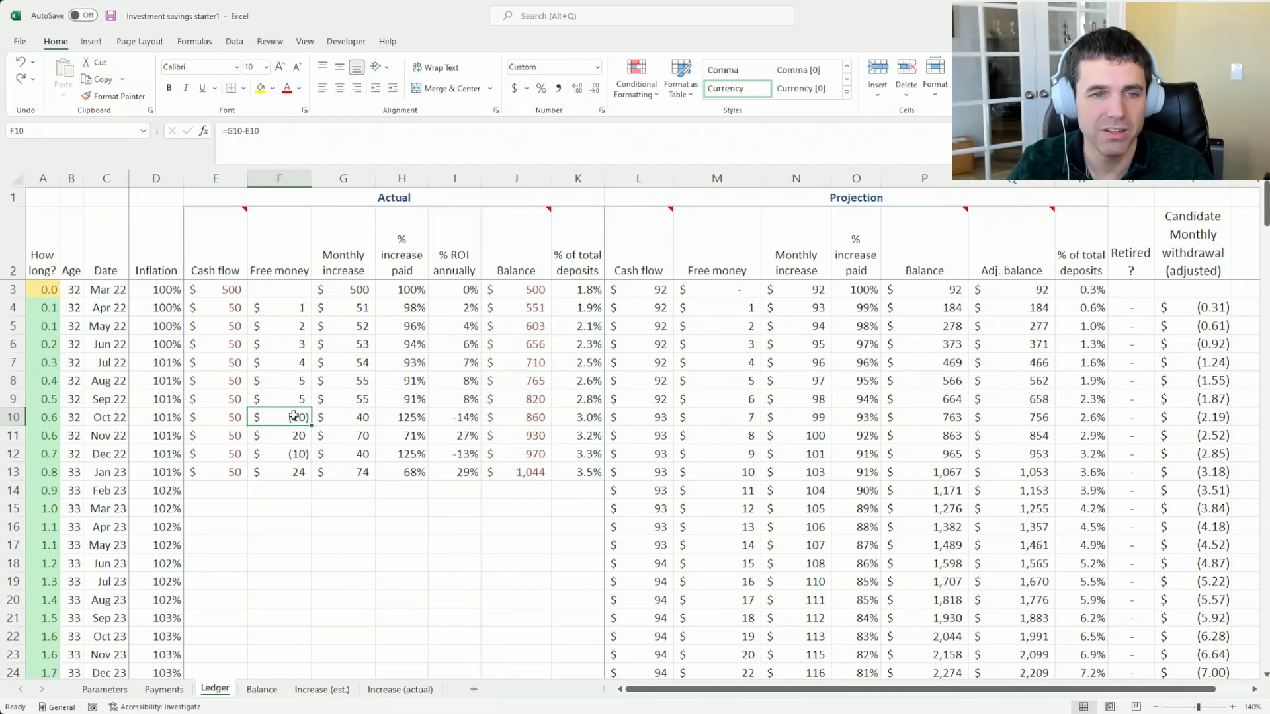
drag(303, 414, 347, 417)
click(503, 419)
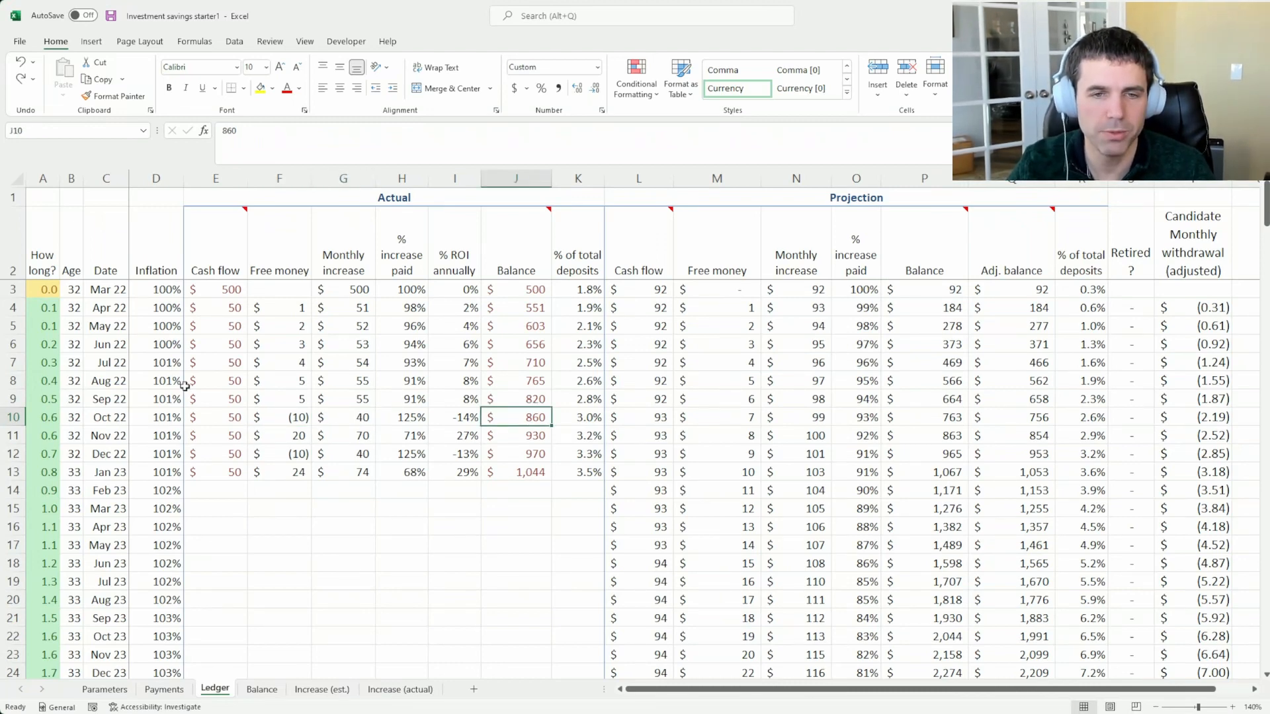
click(228, 420)
click(523, 416)
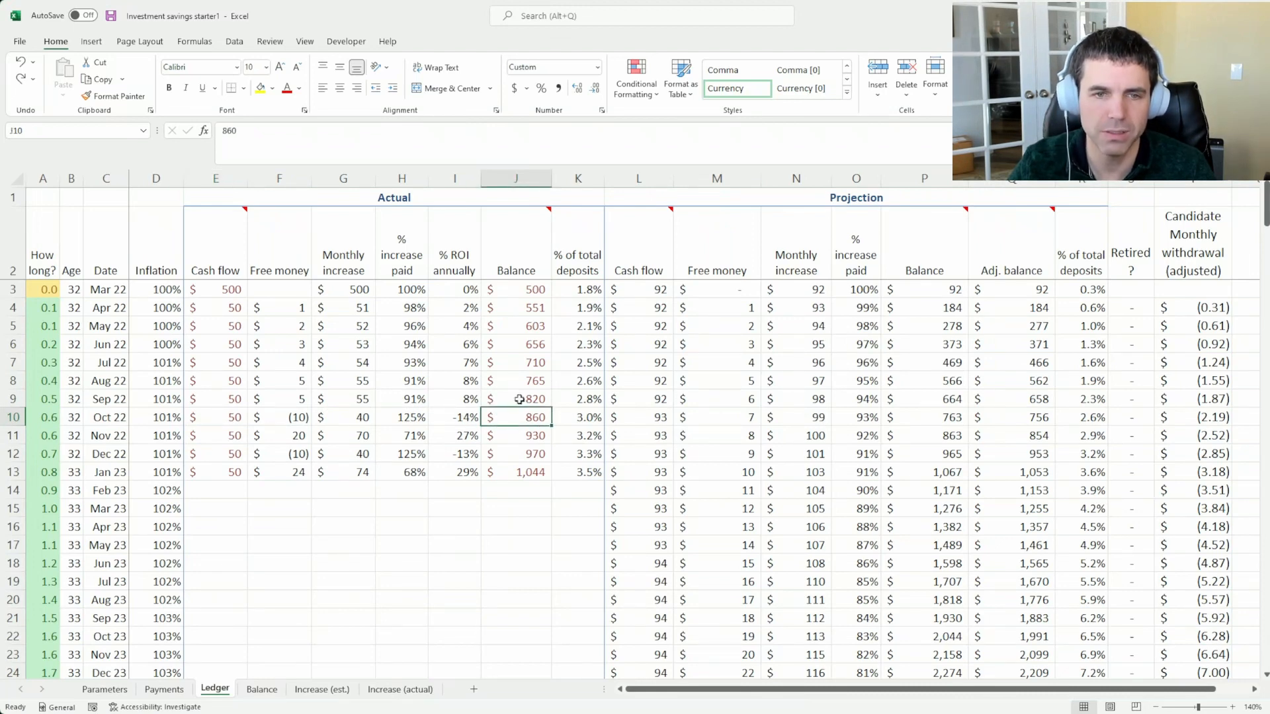
drag(519, 399, 519, 418)
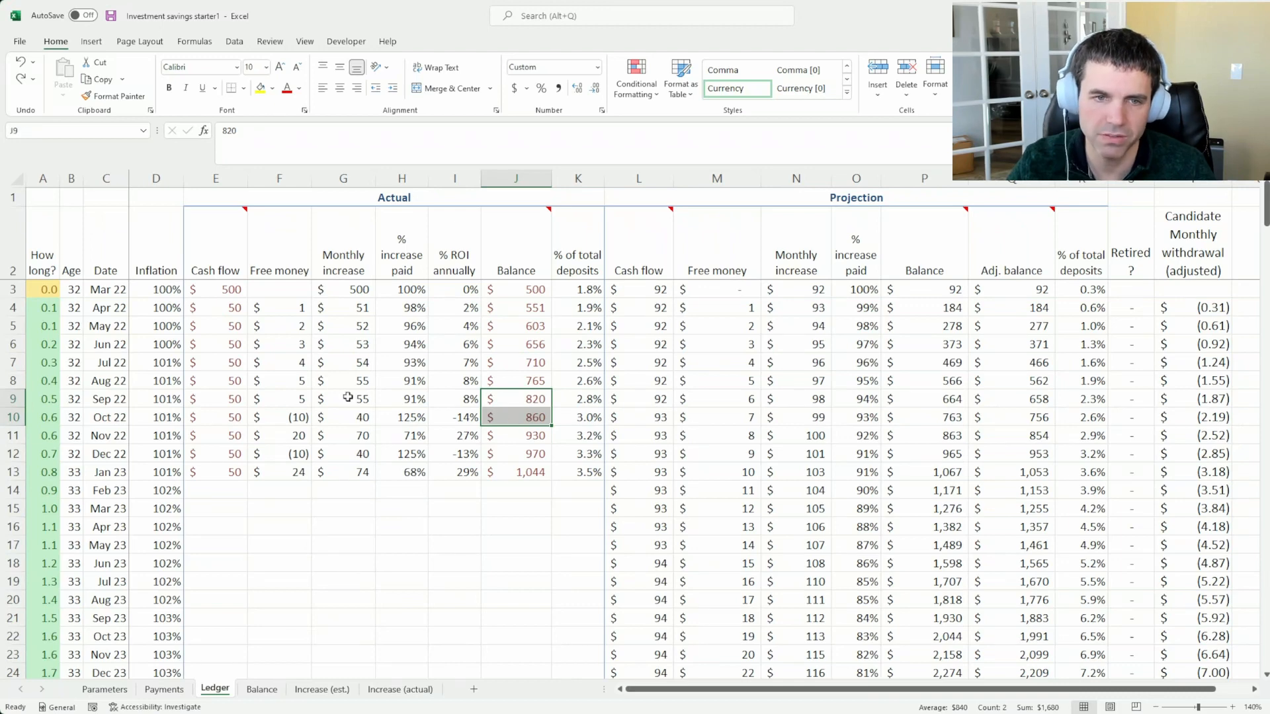
Compare the % increase paid columns of the Actual and Projection groups, checking the Actual formula from Mar 22 to Jan 23
click(405, 417)
drag(818, 295, 811, 457)
drag(864, 296, 865, 562)
click(855, 419)
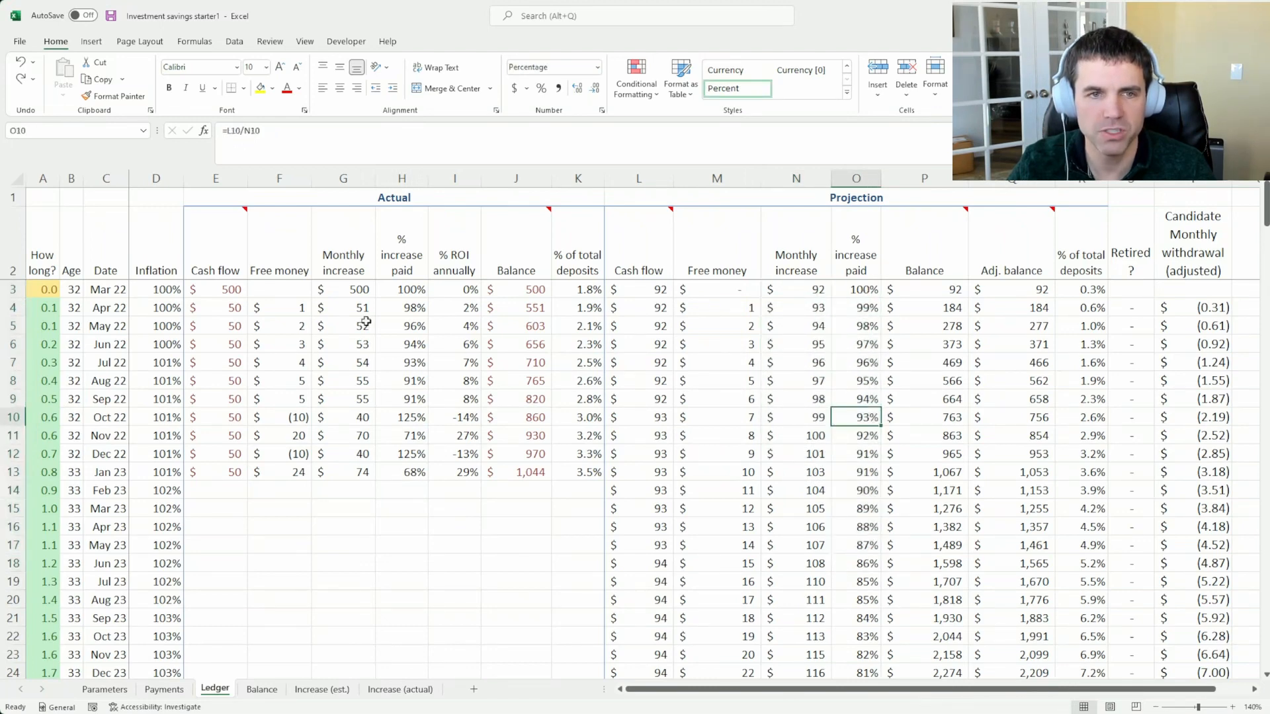
click(399, 291)
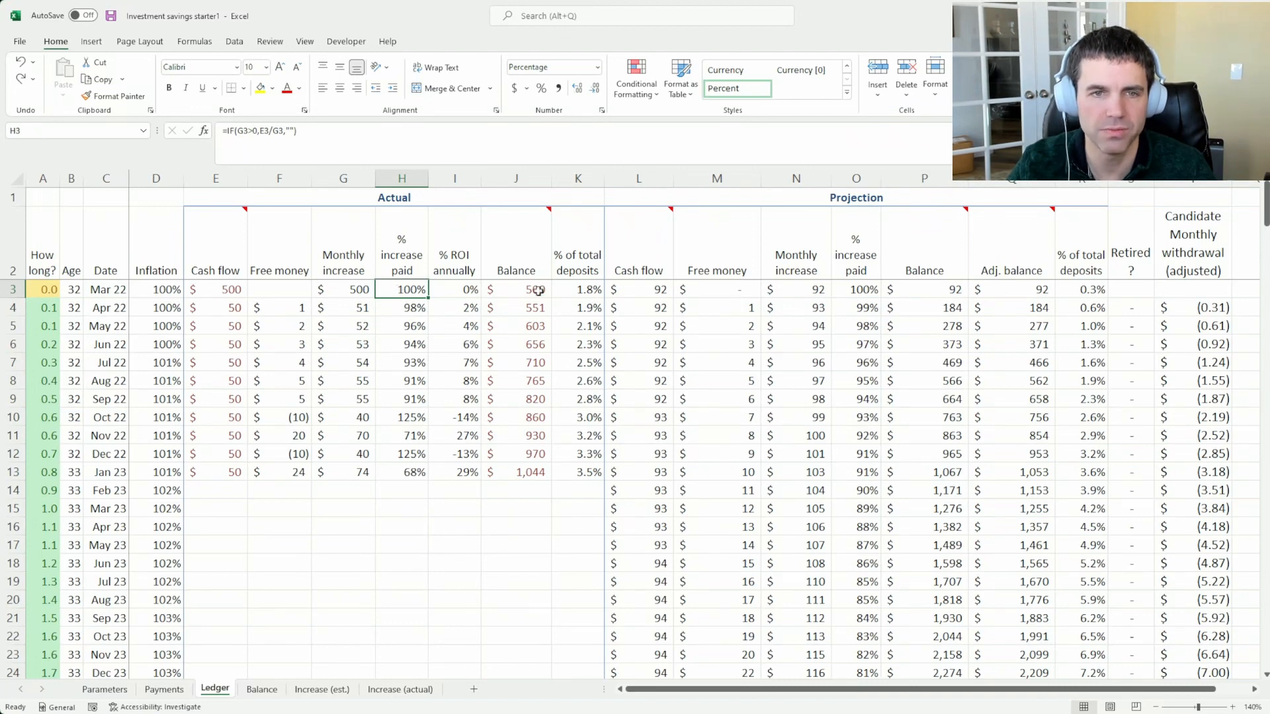
click(394, 310)
click(397, 324)
click(401, 344)
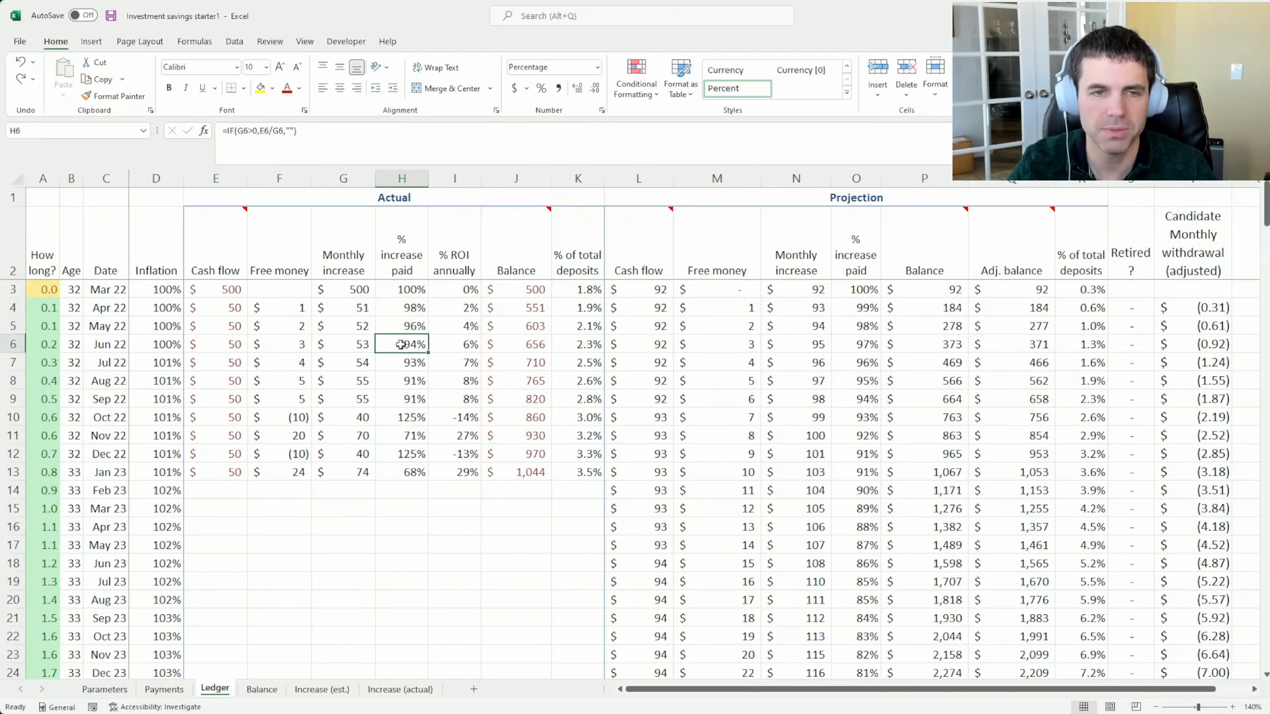
click(404, 368)
click(380, 420)
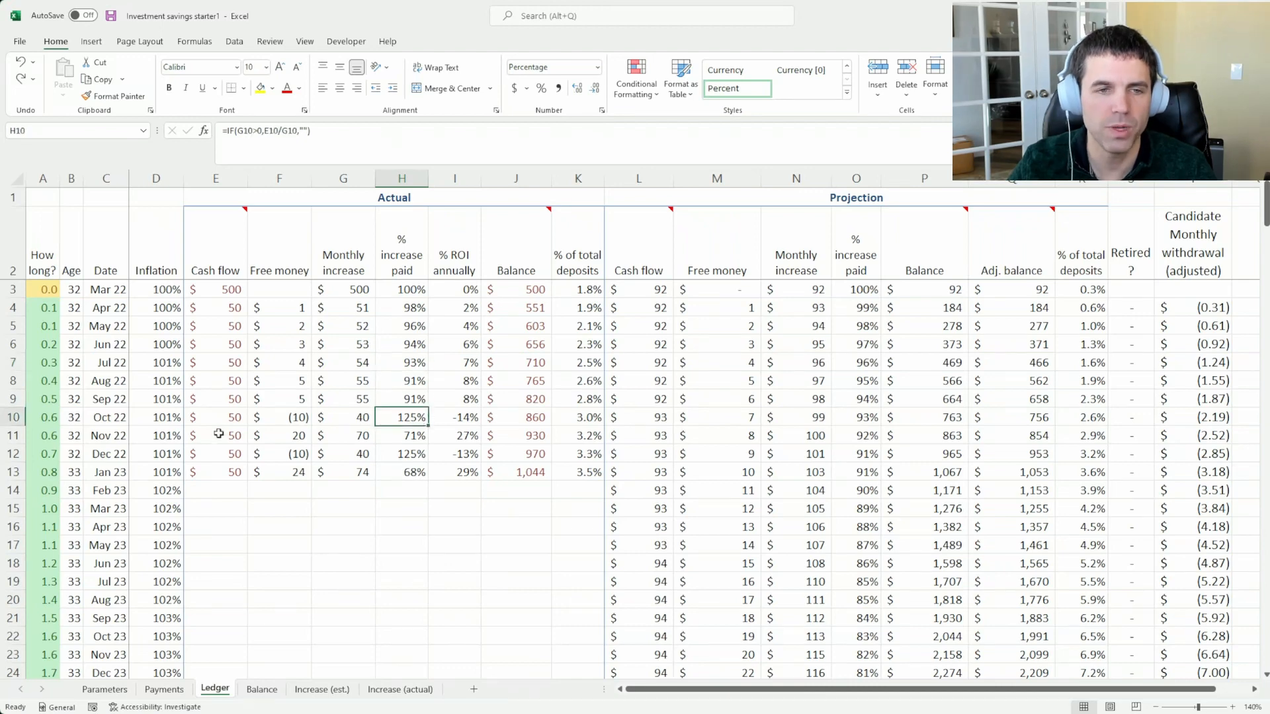
click(234, 416)
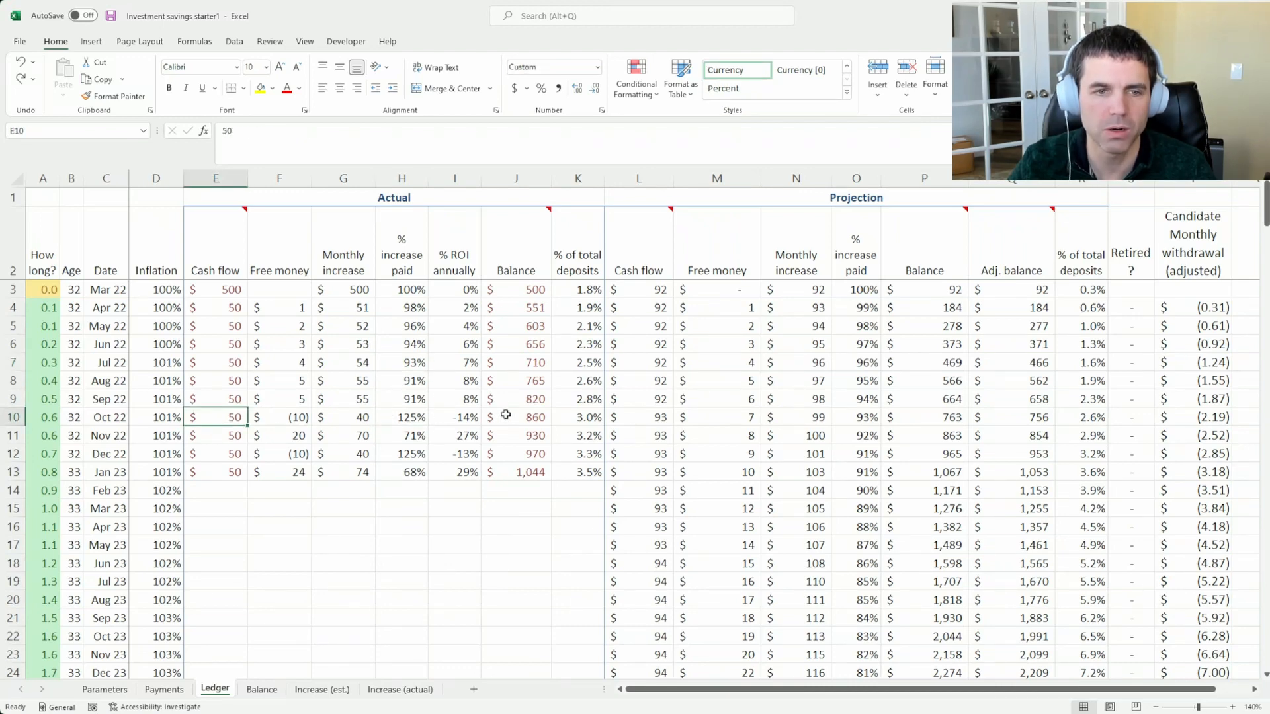
click(415, 418)
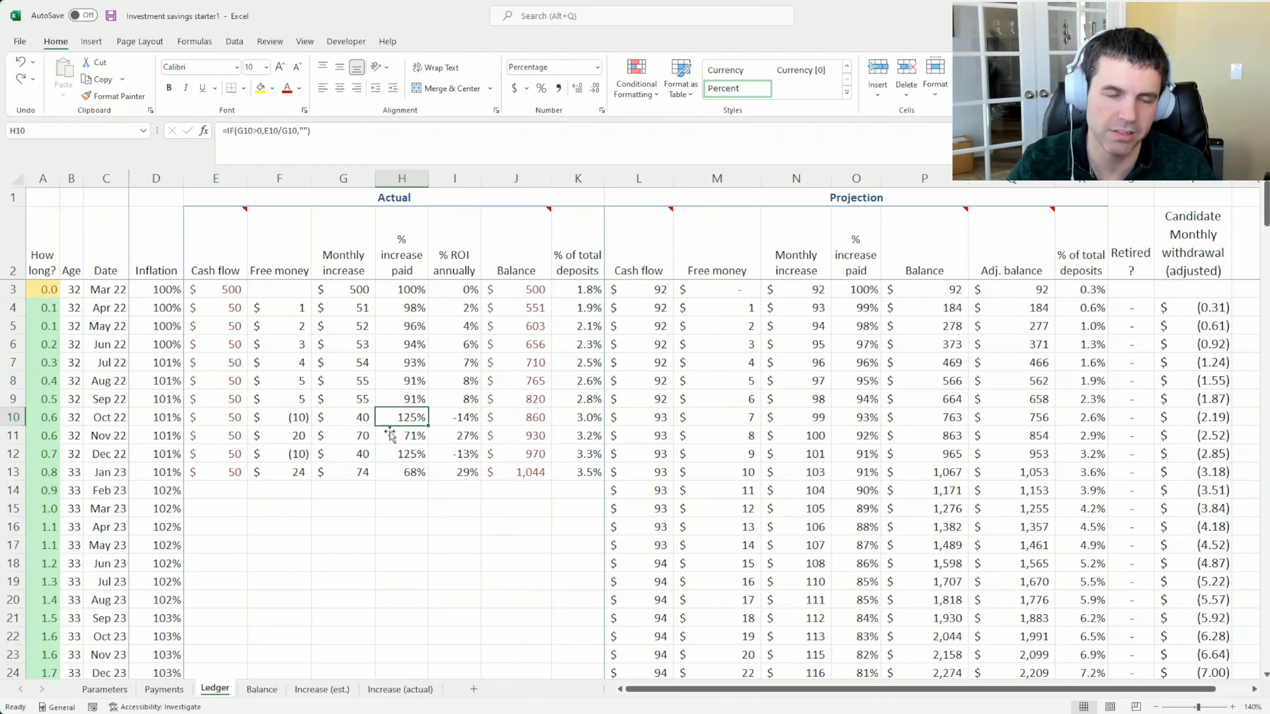
drag(410, 331, 408, 472)
click(408, 472)
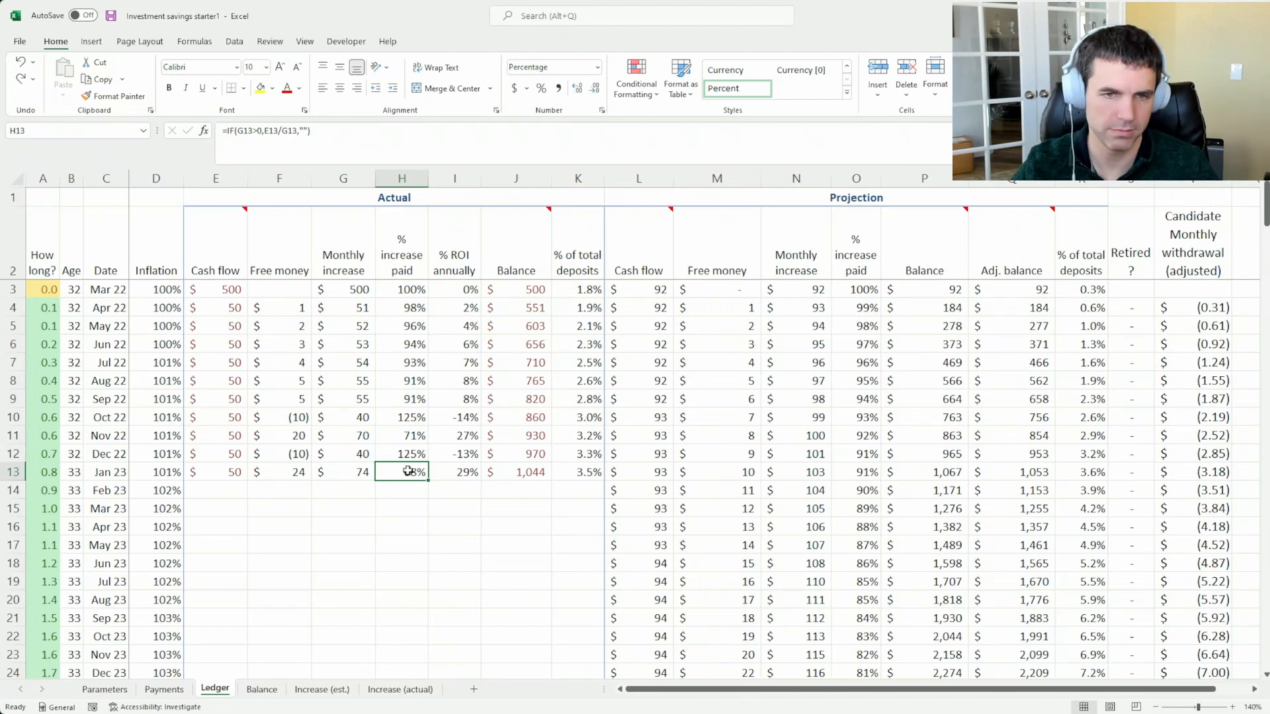
Inspect the Actual % of total deposits formula in the Jan 23 row and the Projection Cash flow total it divides by
drag(581, 297, 591, 469)
click(590, 469)
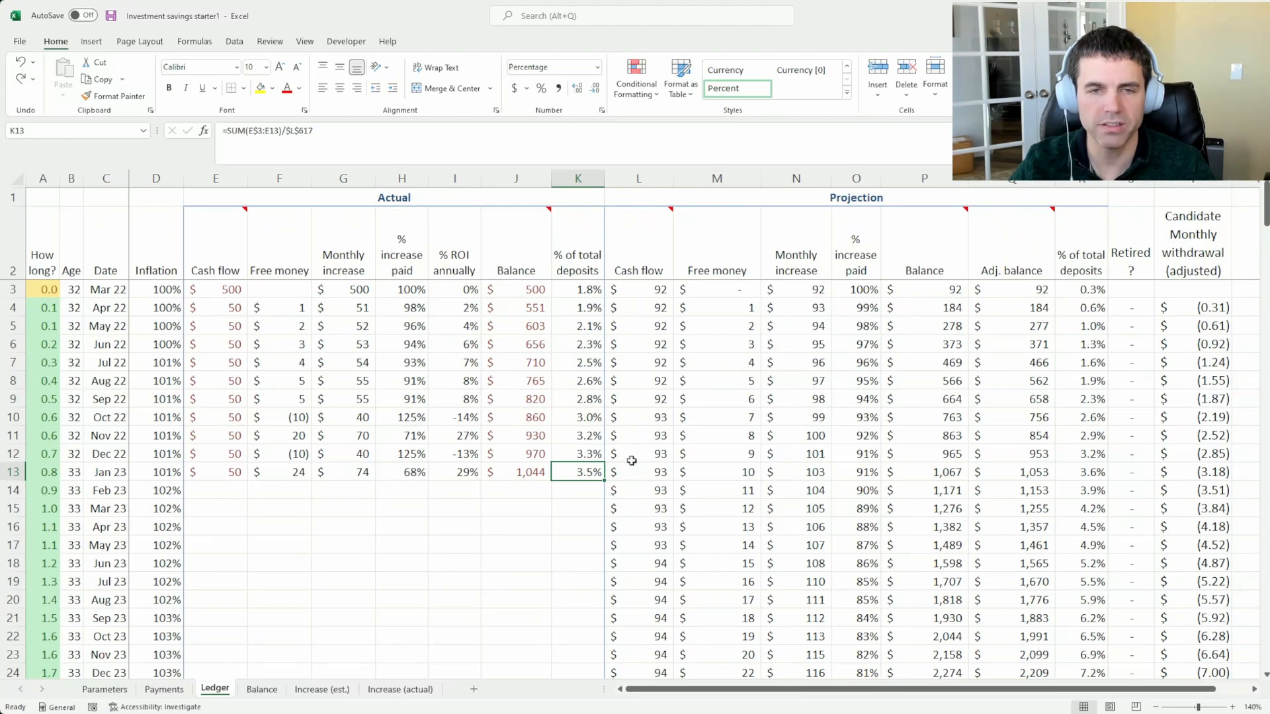
click(632, 456)
key(ctrl+End)
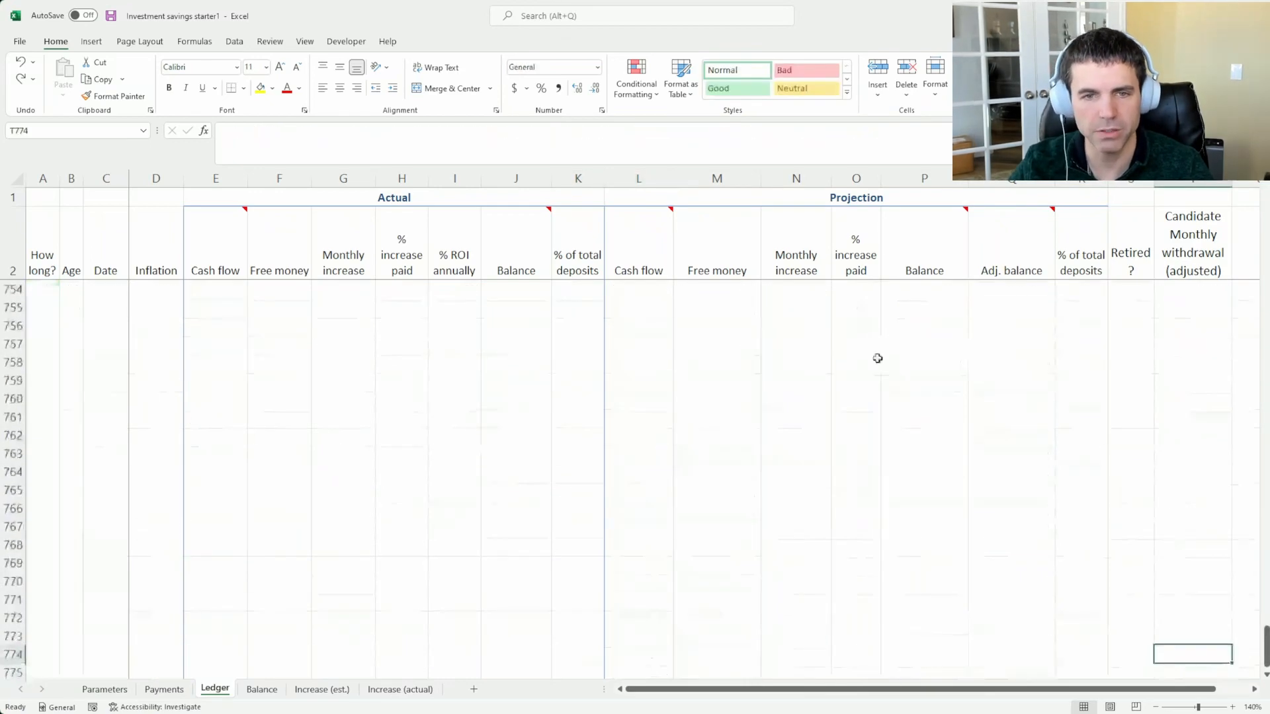
key(ctrl+Home)
click(635, 393)
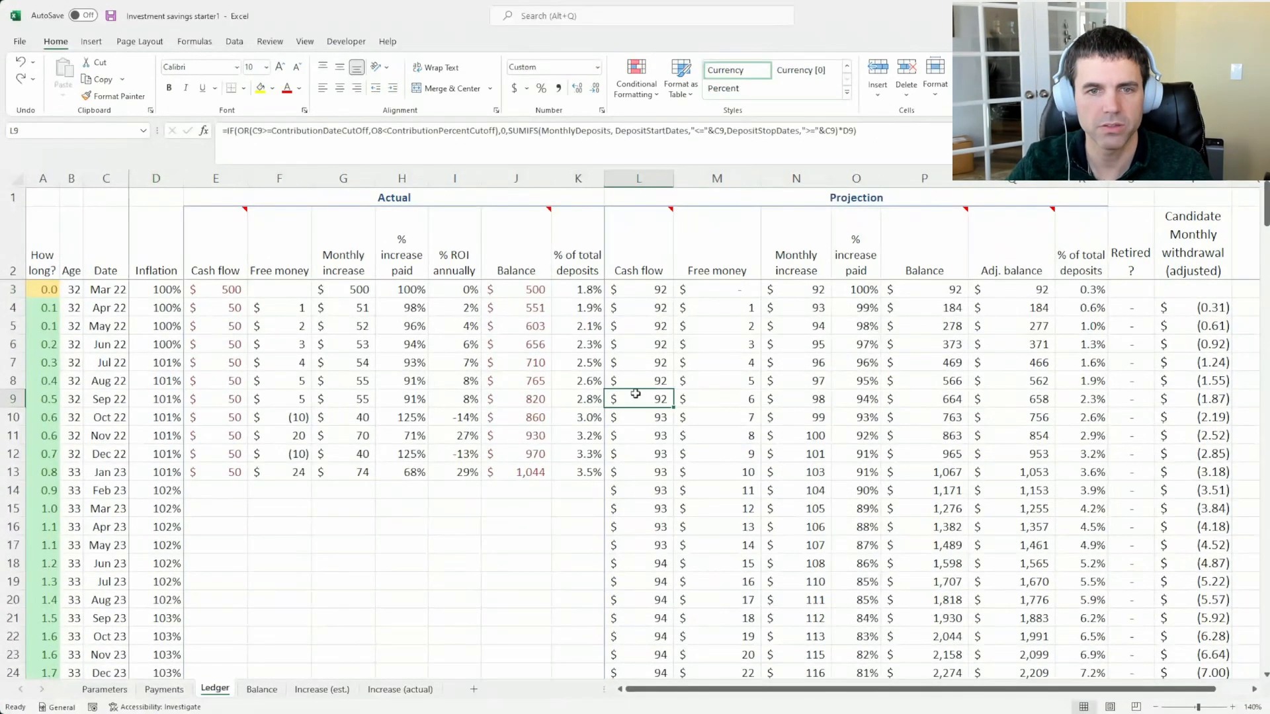
key(ctrl+Down)
scroll(635, 393, down, 2)
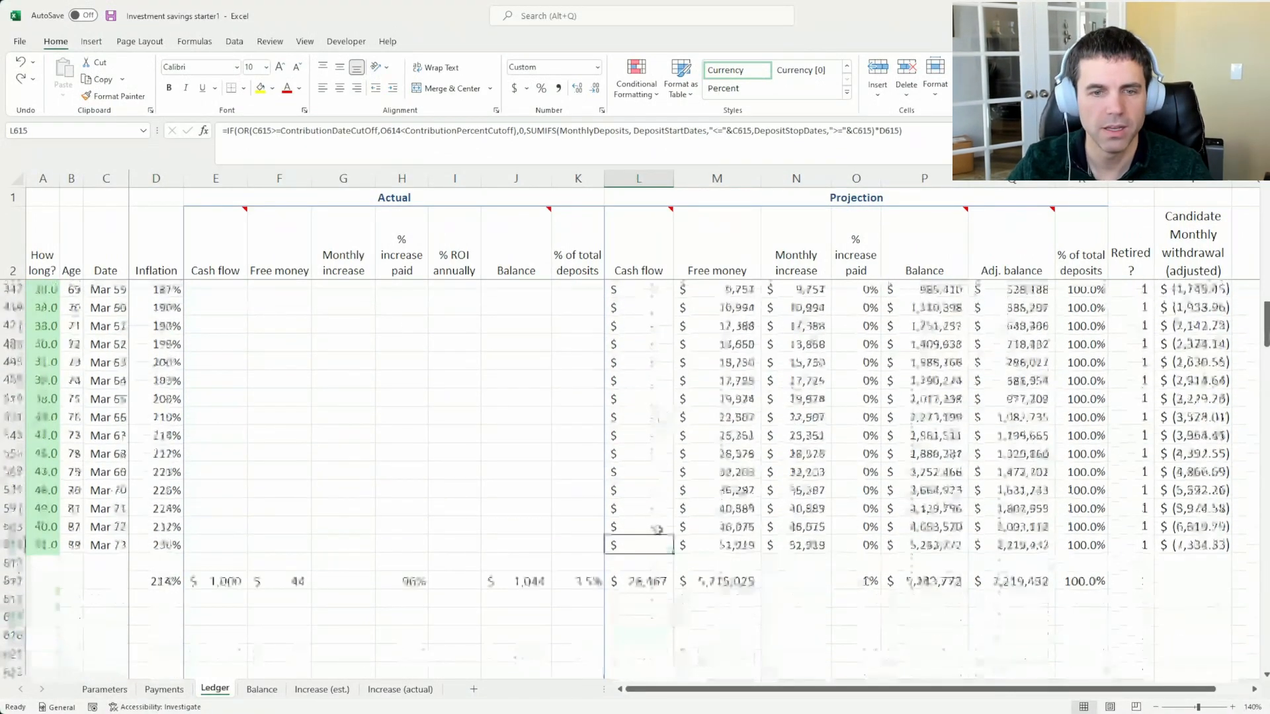
click(654, 580)
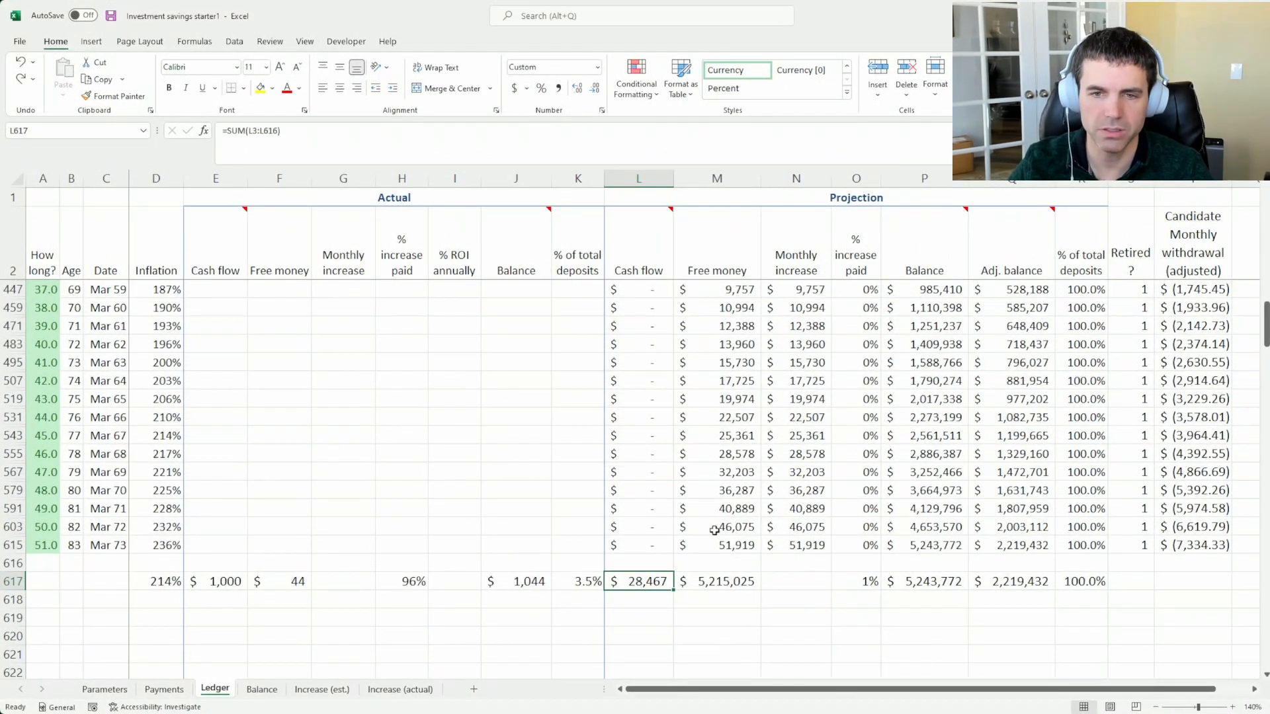
Review the Actual Cash flow deposits, Balance and % of total deposits formulas for Mar 22 through Jan 23 in the Ledger
key(ctrl+Home)
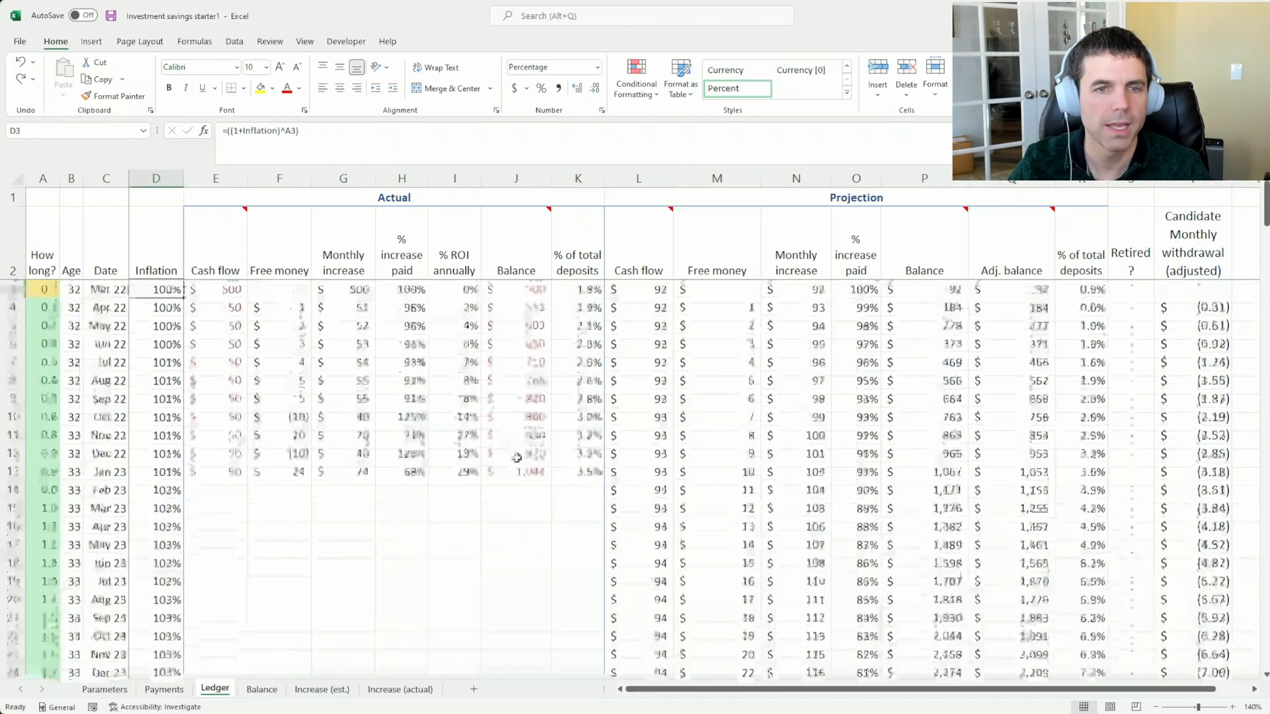
click(580, 474)
key(Left)
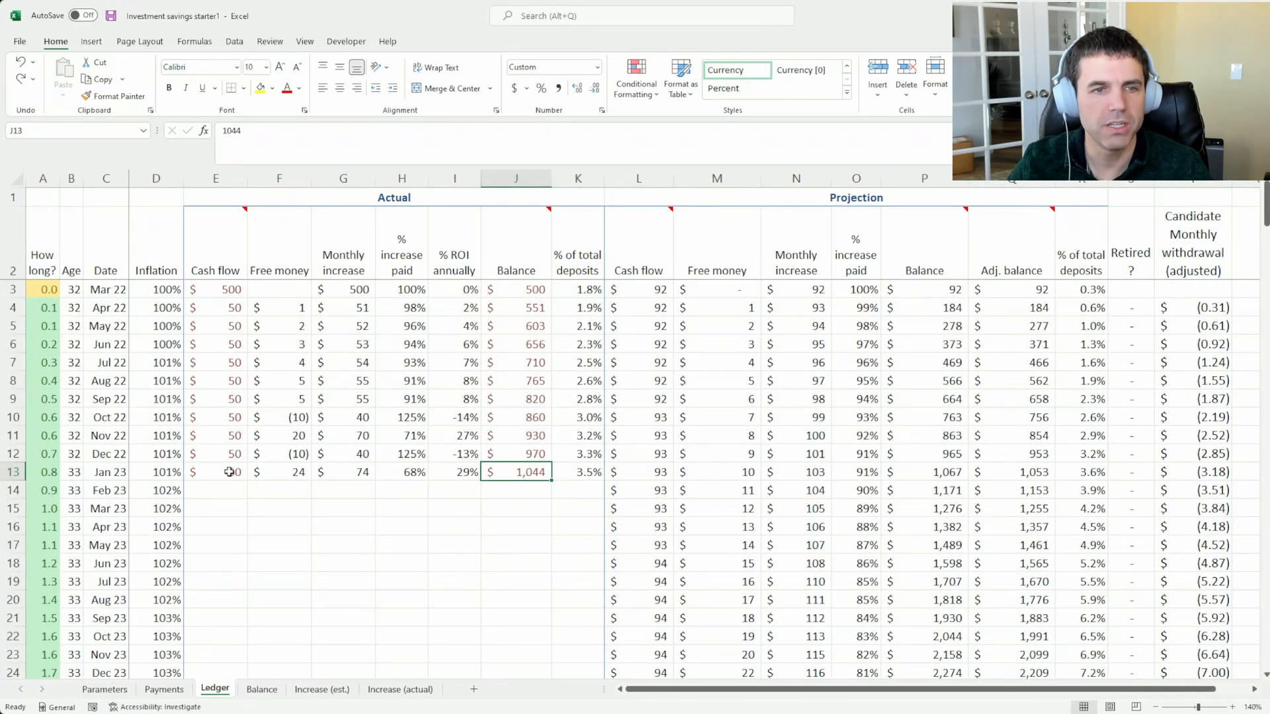
drag(230, 472, 224, 290)
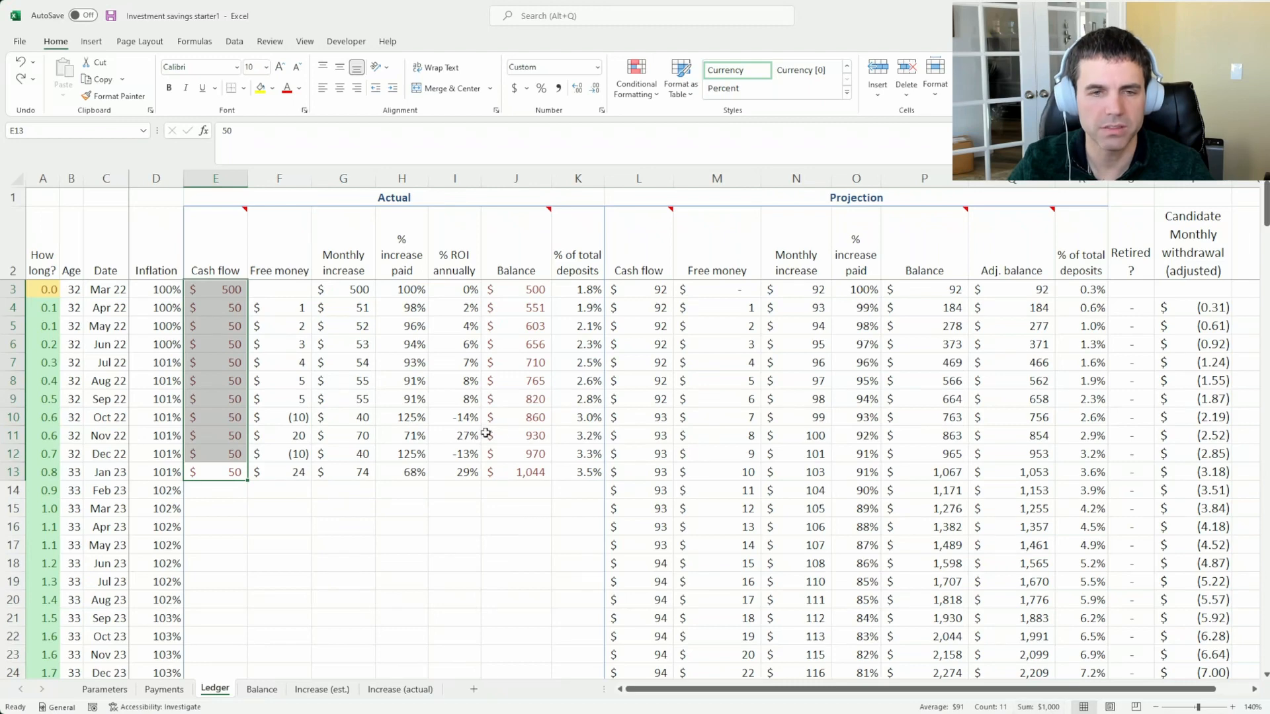
click(577, 468)
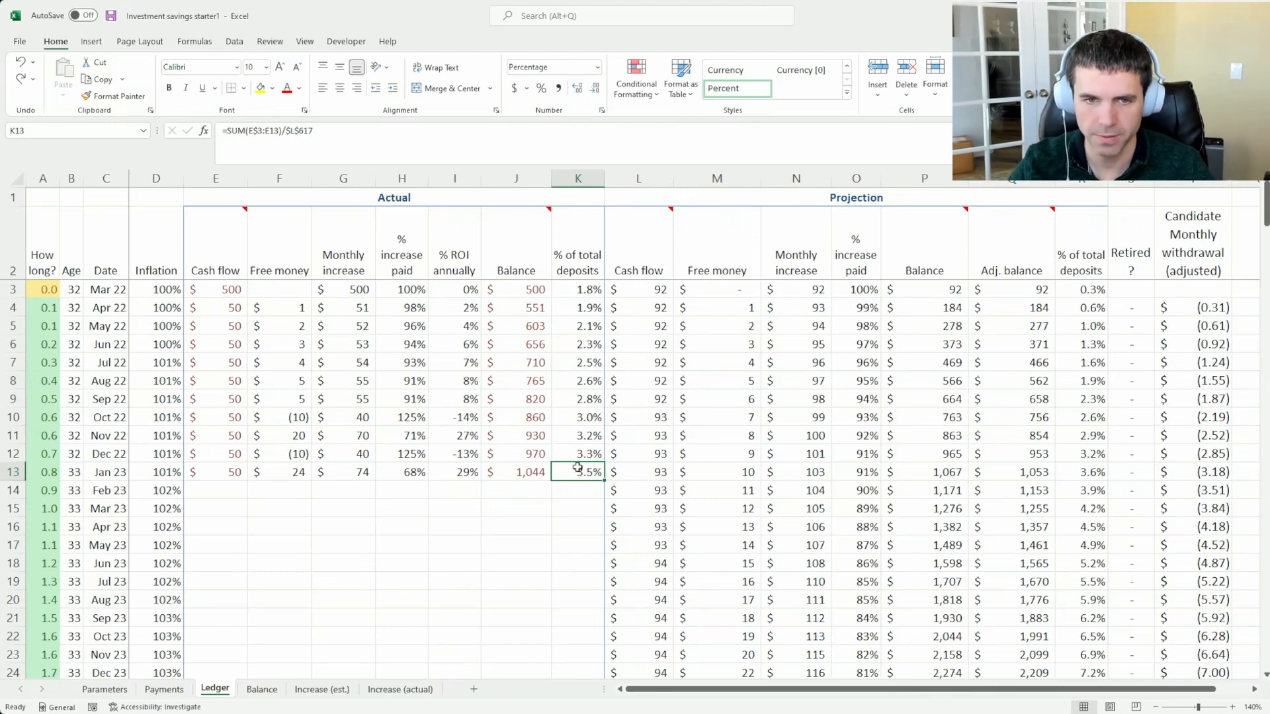
mouse_move(577, 466)
mouse_down()
mouse_move(519, 430)
mouse_move(532, 311)
mouse_move(579, 327)
mouse_move(585, 477)
mouse_up()
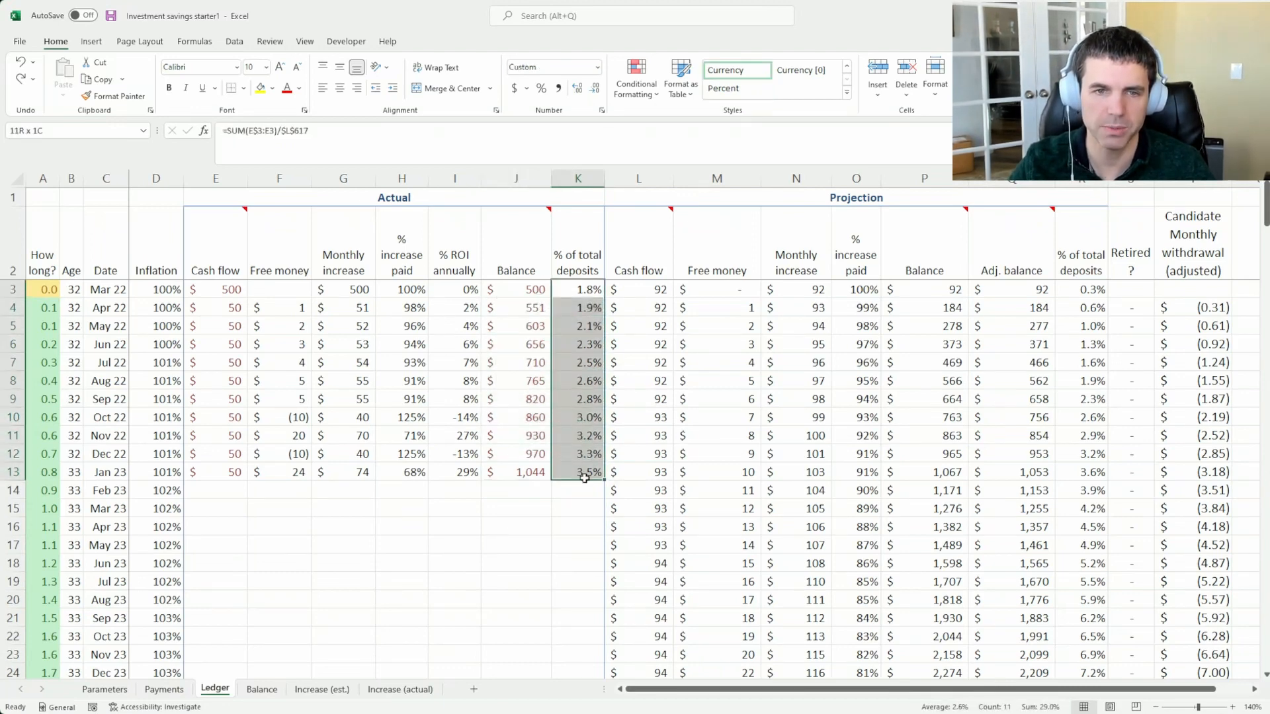
click(523, 477)
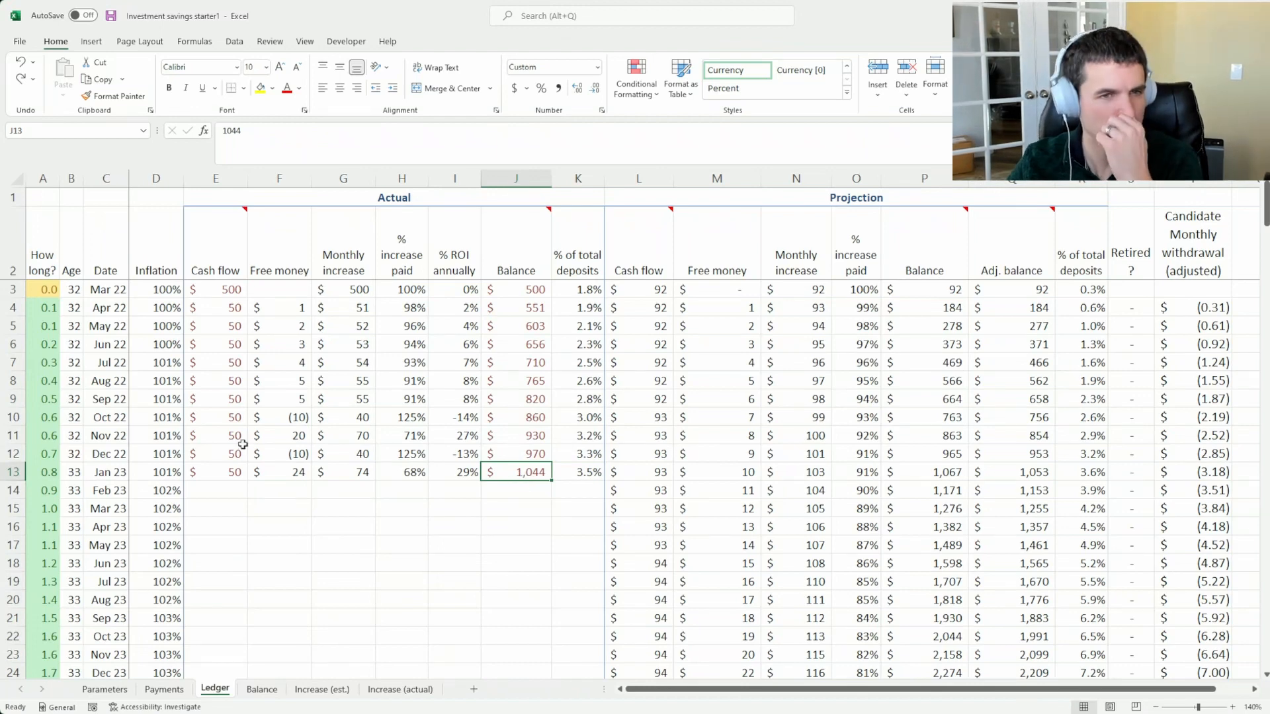
Copy the Jan 23 Actual entries, from Cash flow through % of total deposits, into the Feb 23 row
click(225, 474)
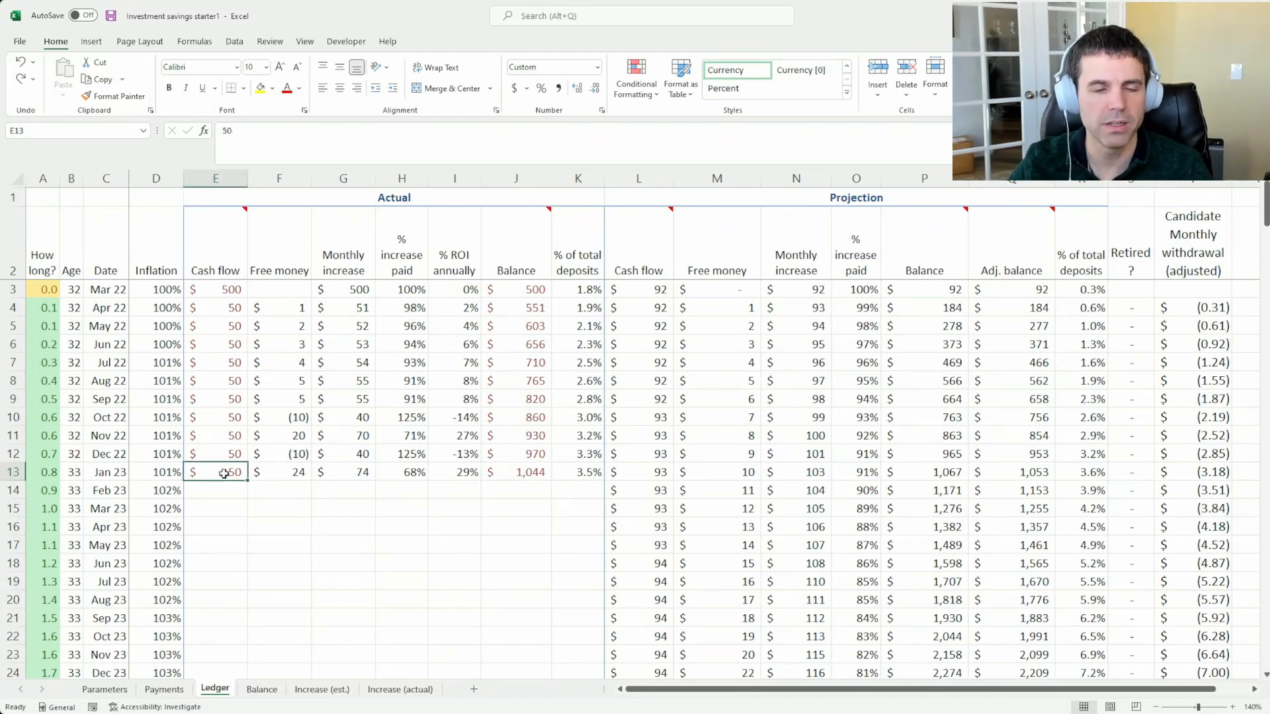
shift+click(585, 471)
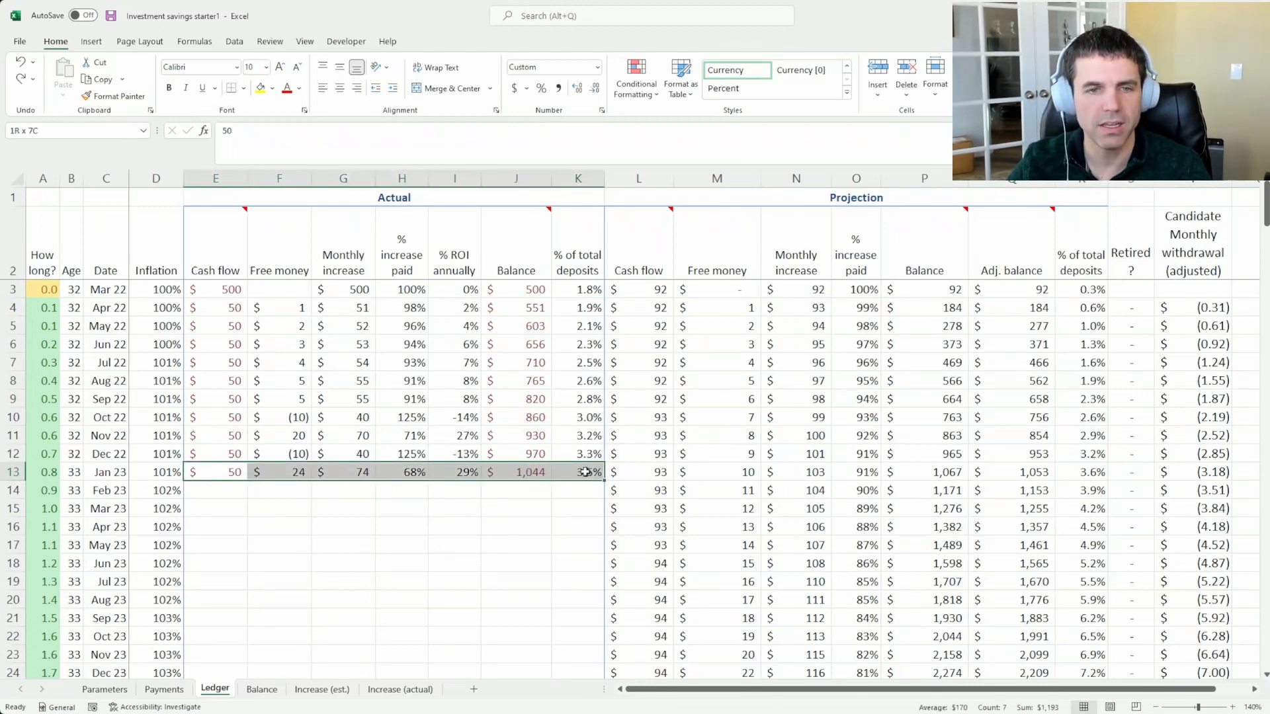
key(ctrl+c)
key(Down)
key(ctrl+v)
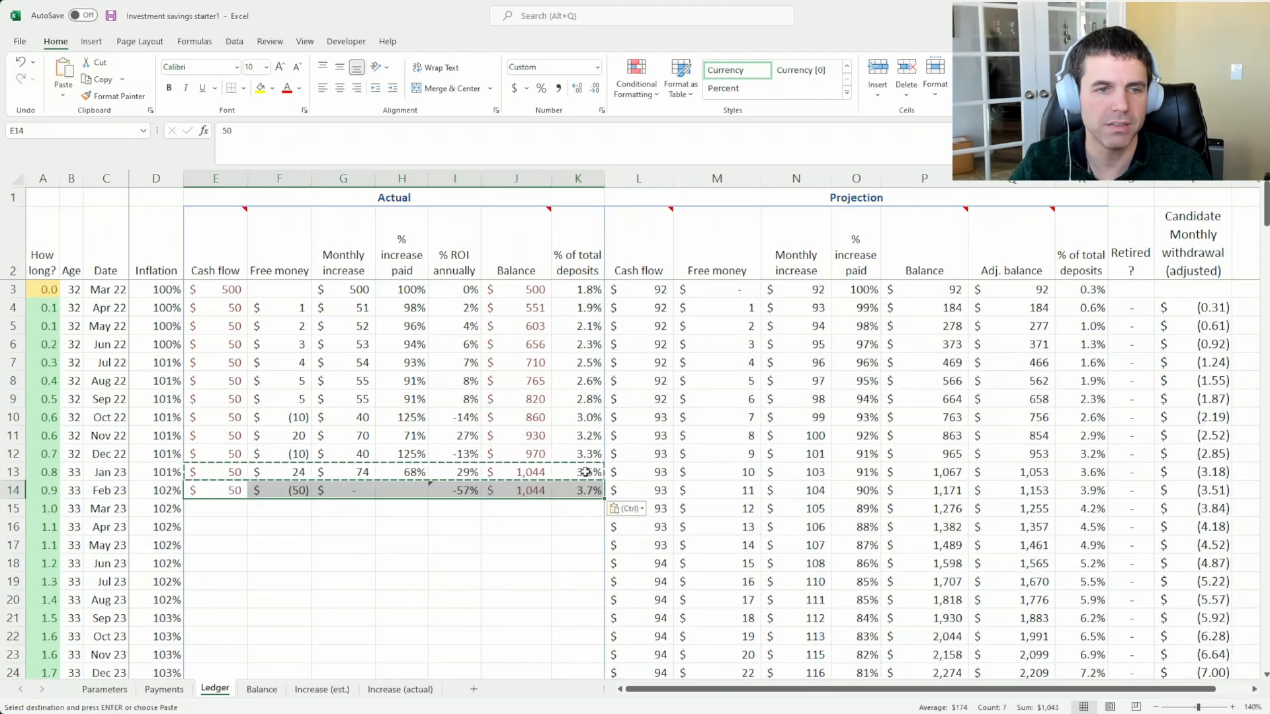
key(Escape)
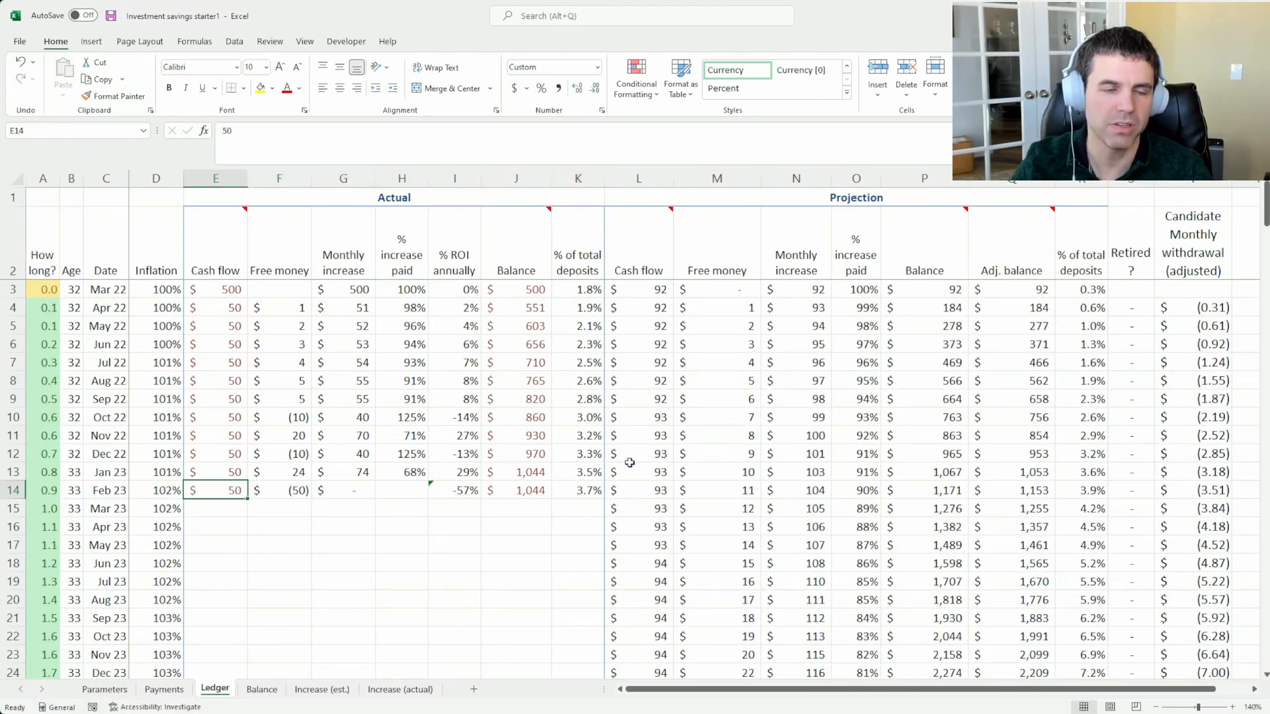
Set the Actual Balance in the Feb 23 row to 1,100
key(Right)
key(Right)
key(Right)
key(Right)
key(Right)
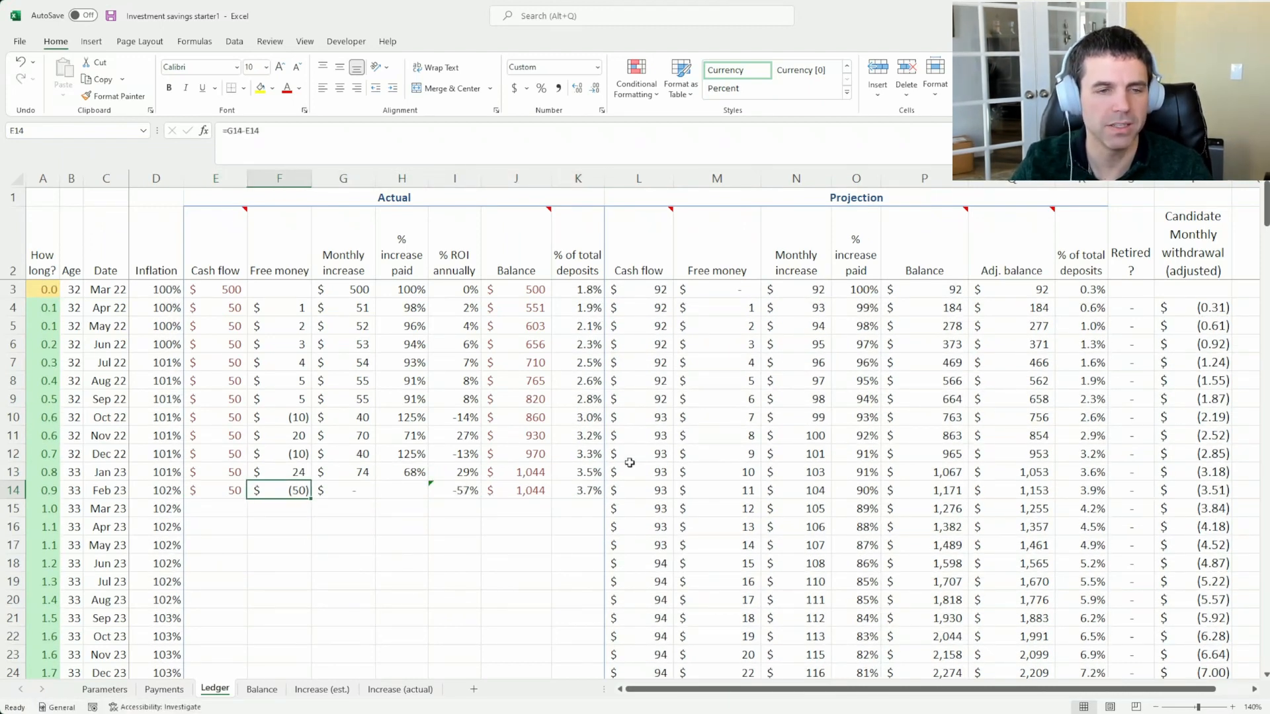
text(1)
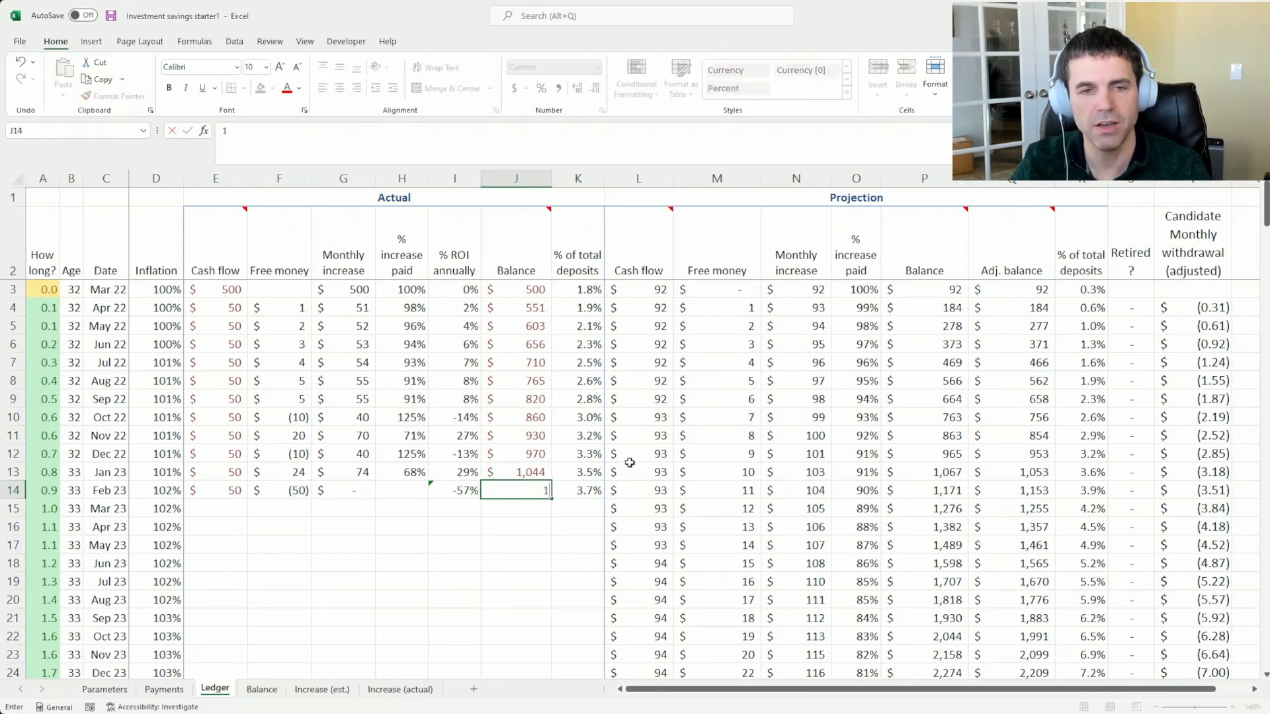
text(,100)
key(Return)
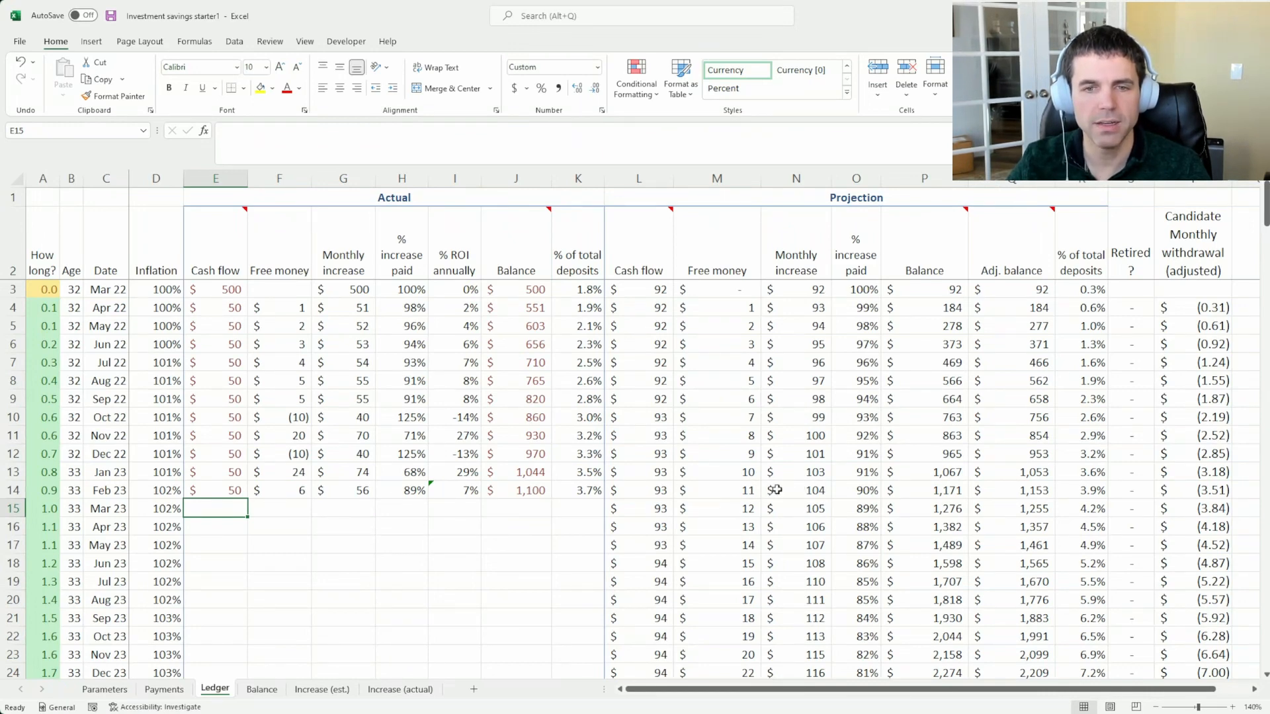
Review the Projection Balance column in the Ledger and compare the projected and actual balance lines on the Balance chart
drag(936, 336, 932, 545)
click(930, 529)
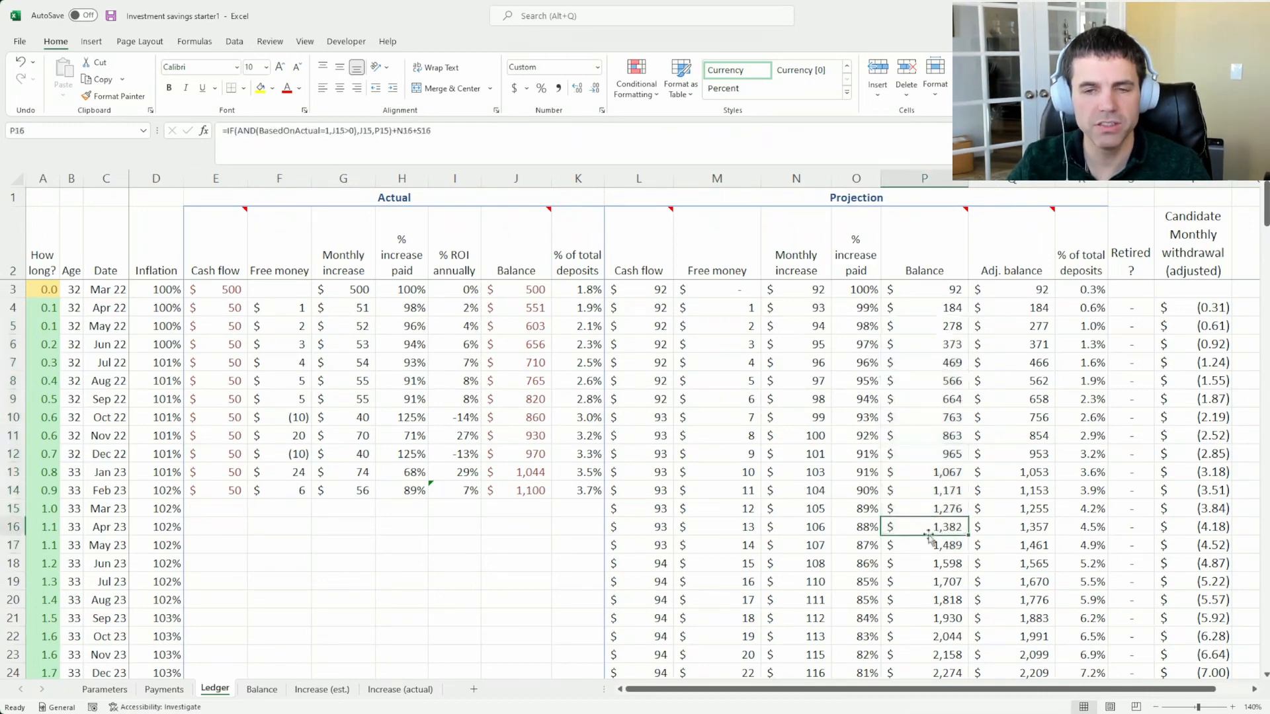
click(260, 688)
scroll(733, 503, up, 2)
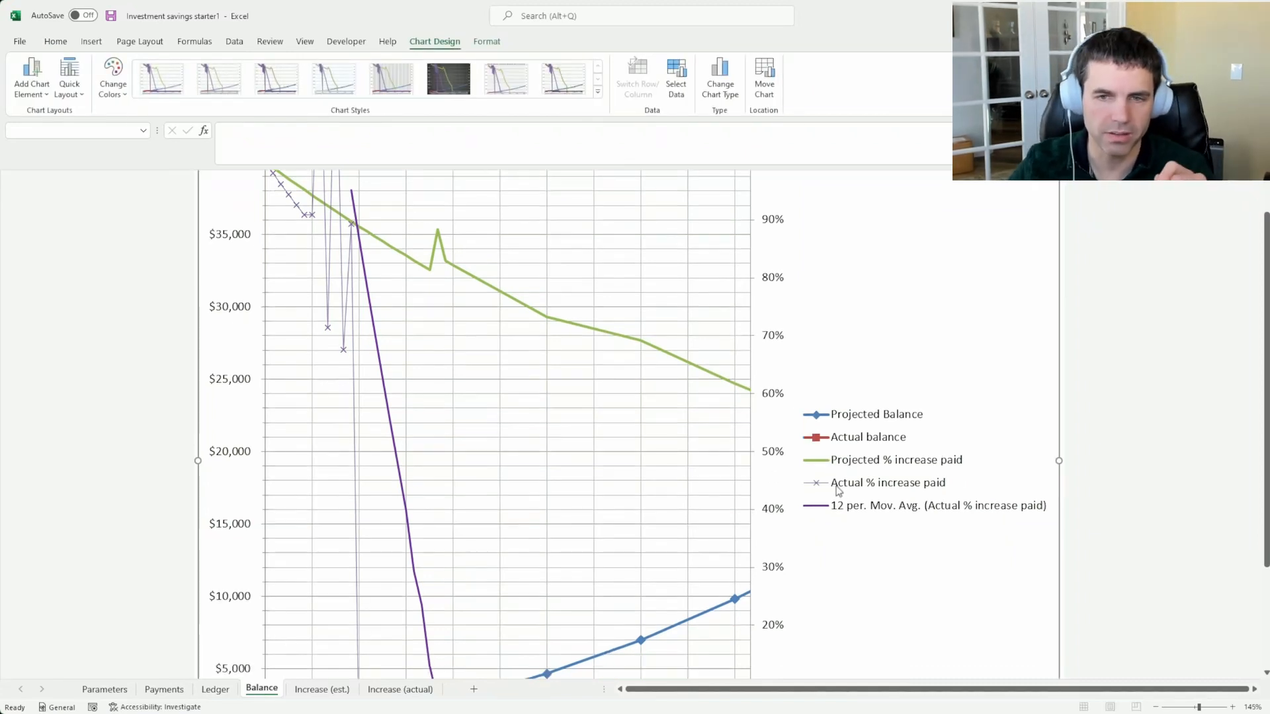
scroll(840, 492, down, 2)
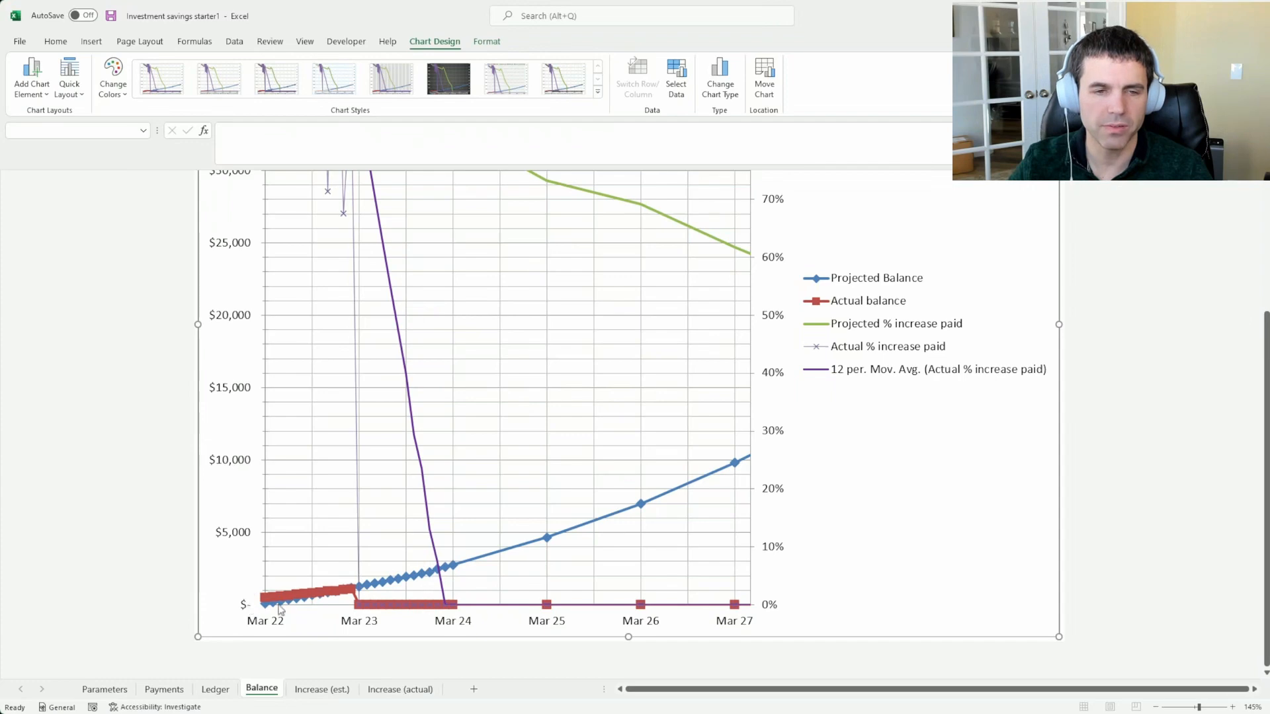
Check the deposit amounts on the Payments sheet, including the annual bonus
click(179, 685)
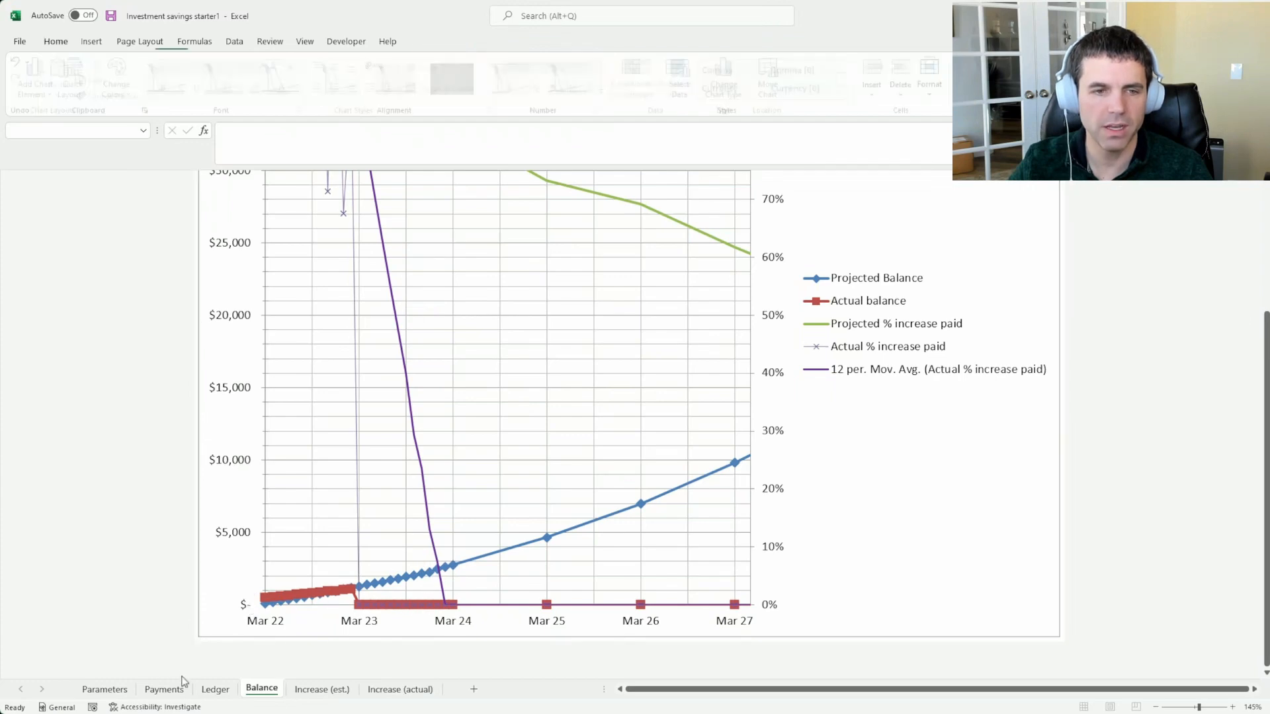
click(94, 340)
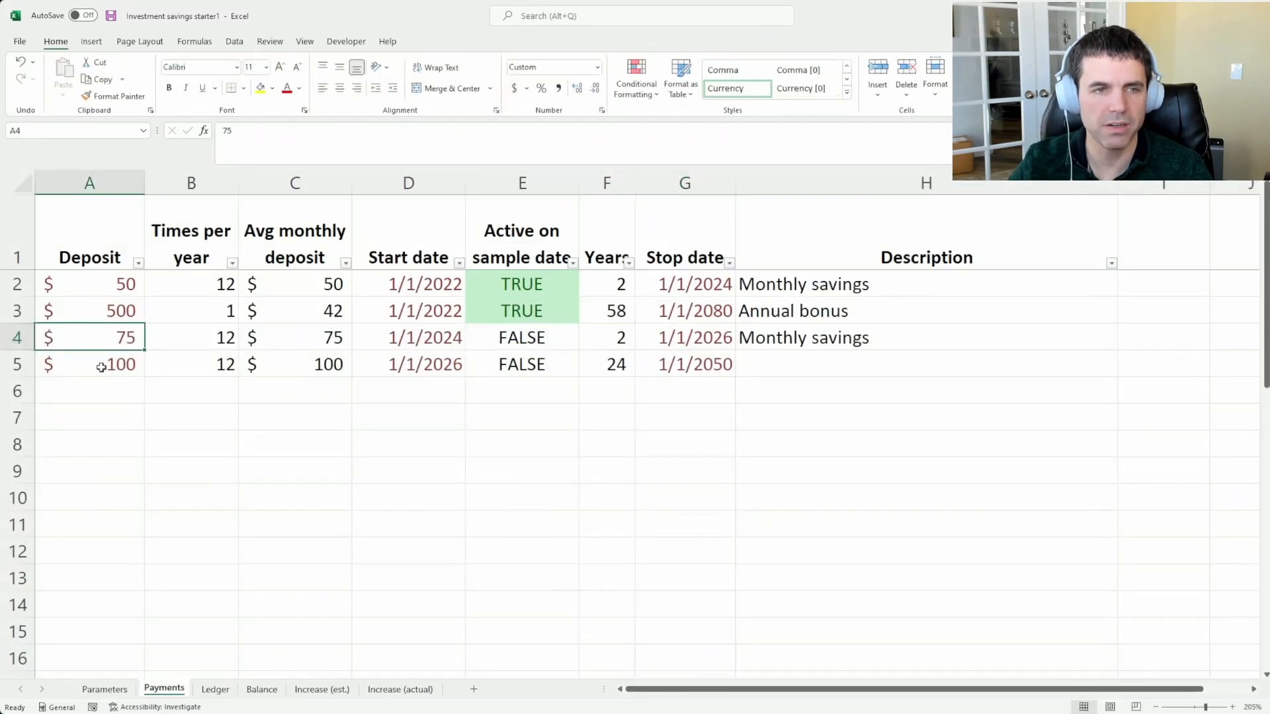
click(114, 316)
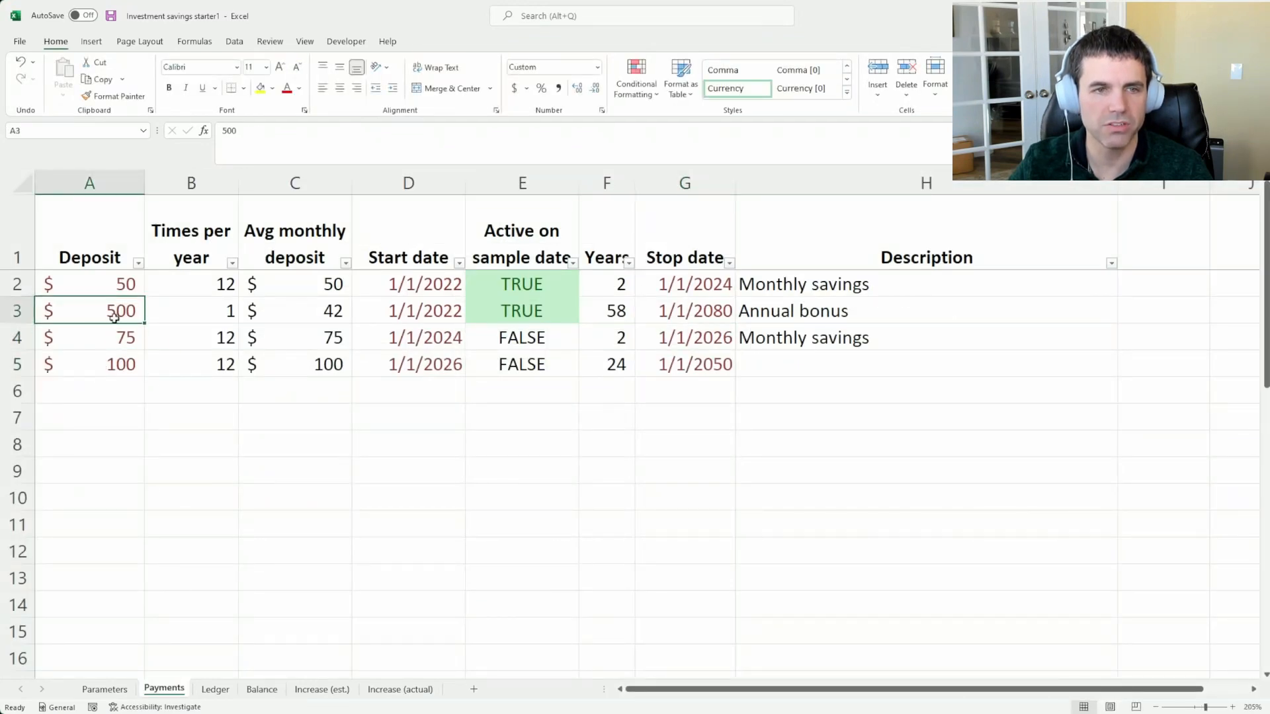
Examine the Balance chart's plot area and dollar axis and look through its formatting and design options
click(262, 691)
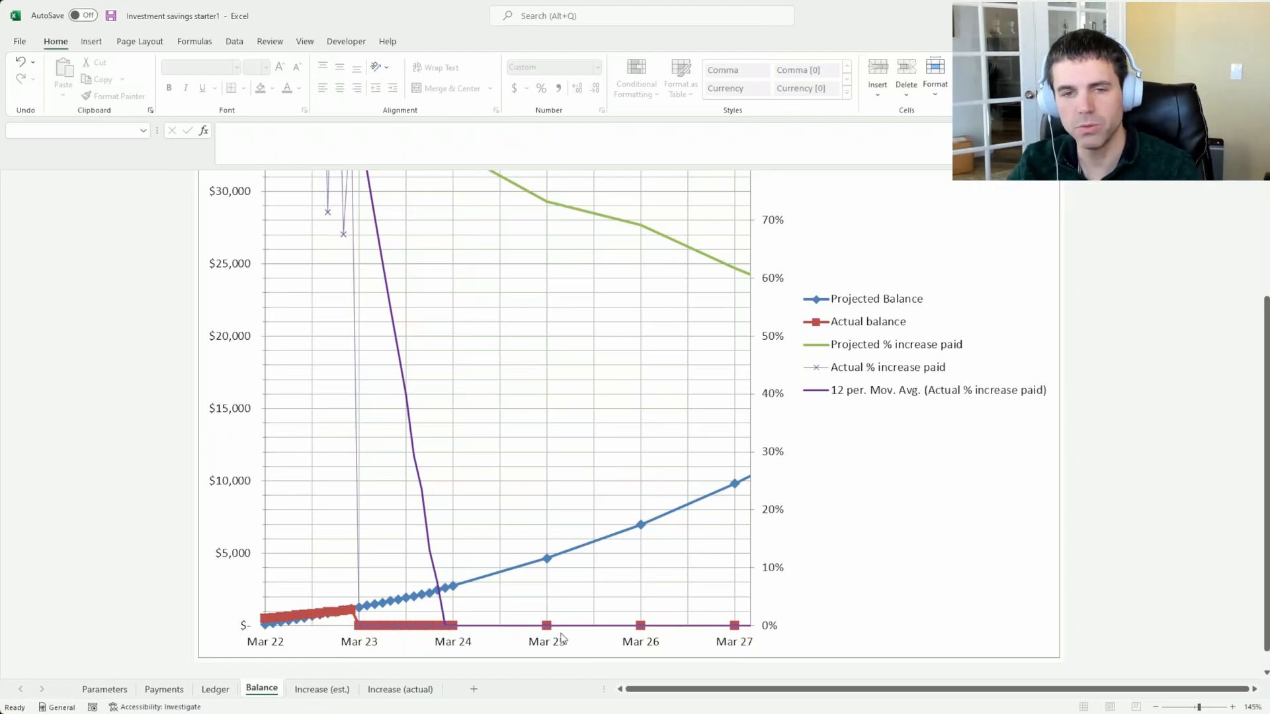
click(659, 604)
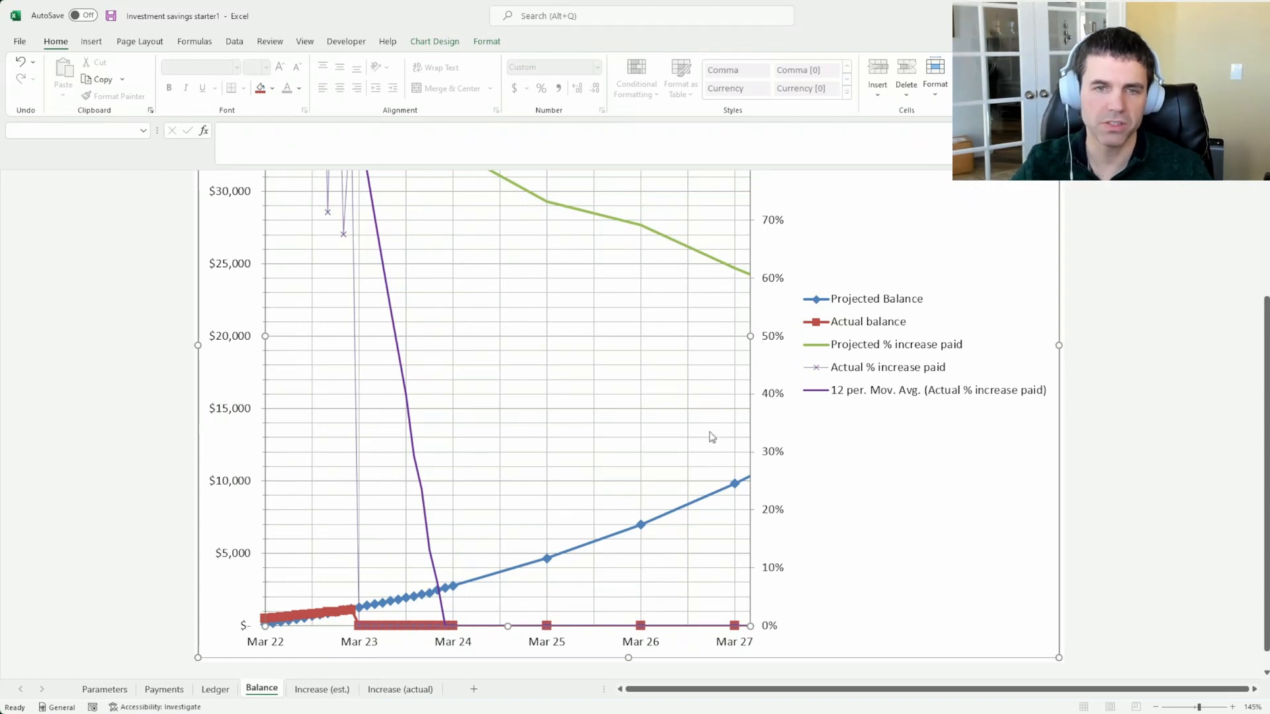
click(427, 42)
click(488, 42)
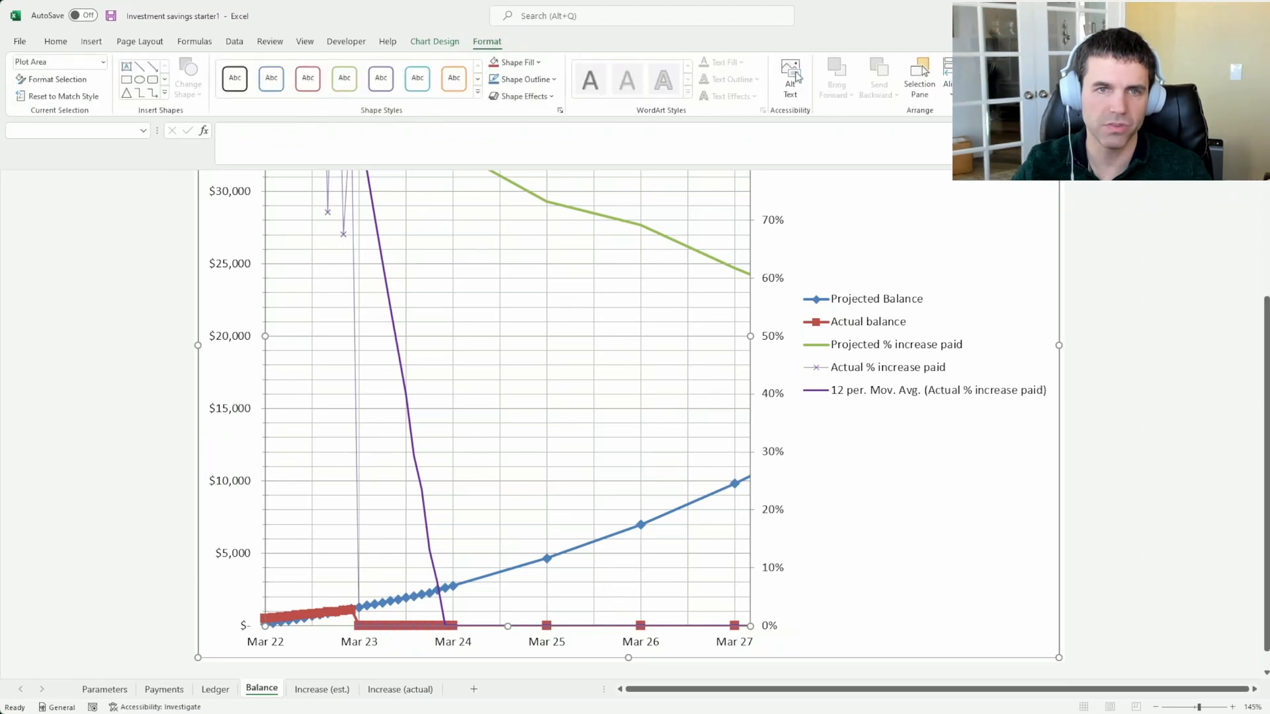
click(462, 44)
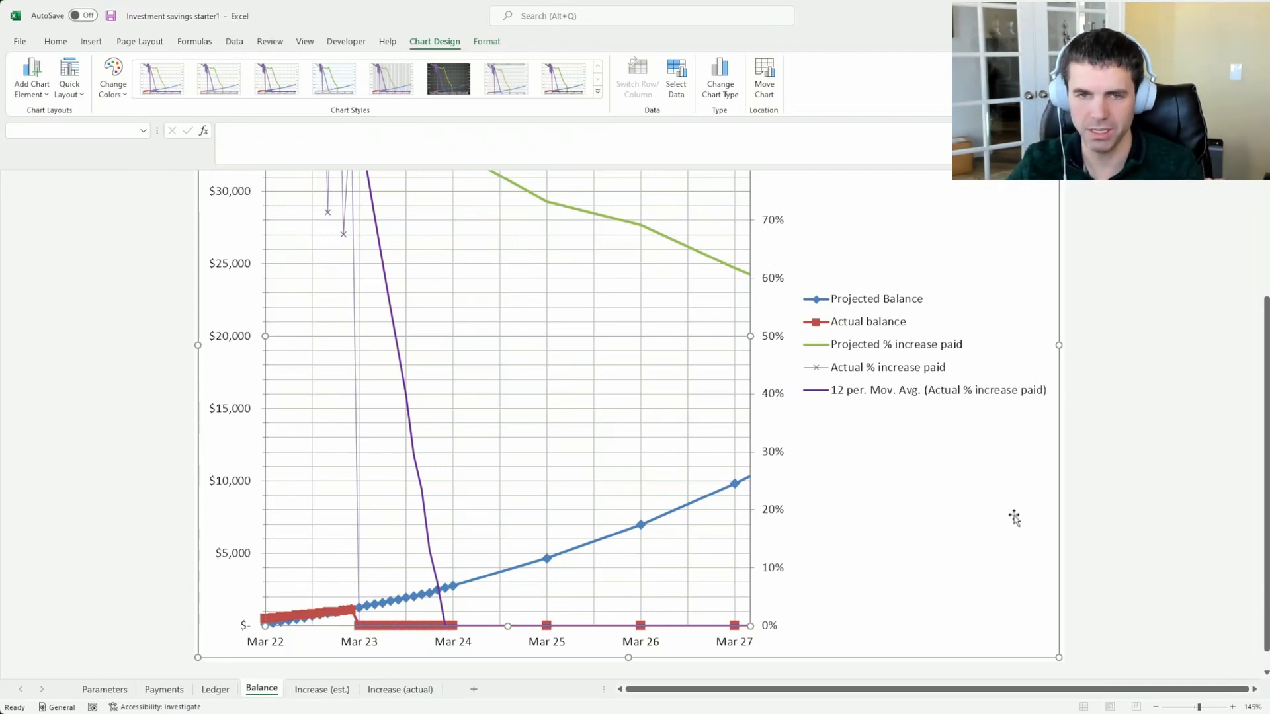
click(254, 443)
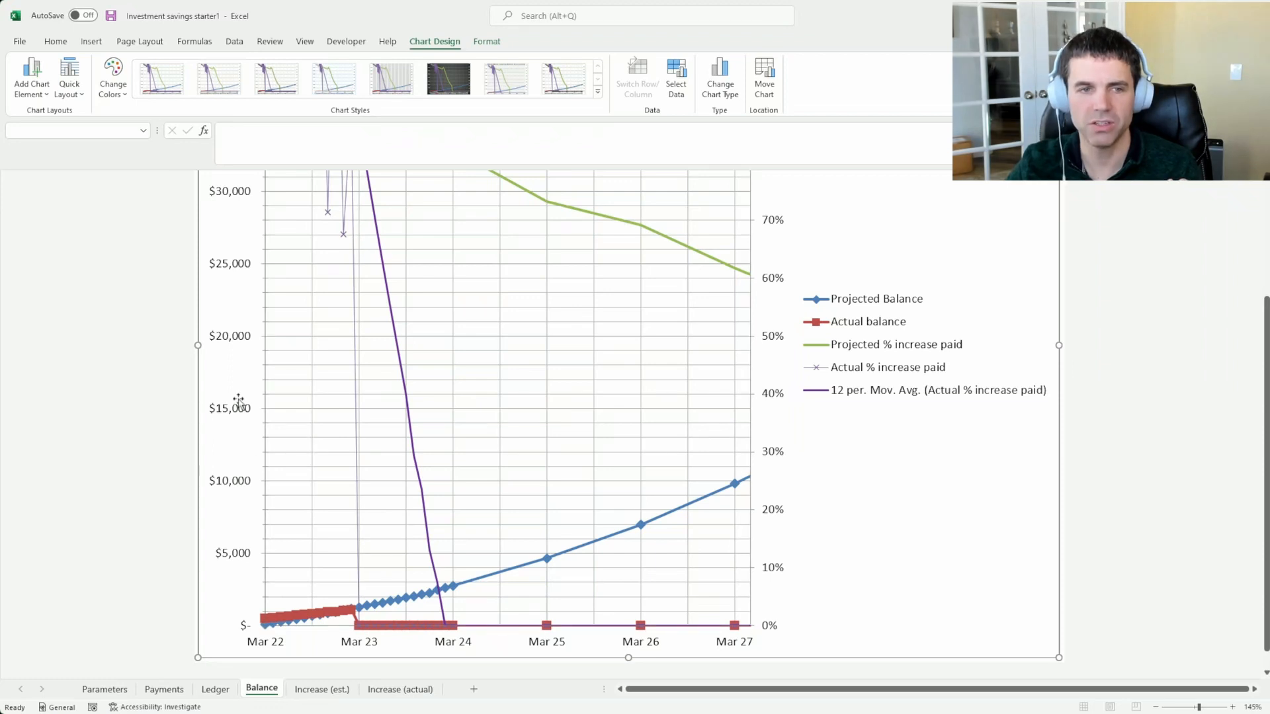
click(267, 414)
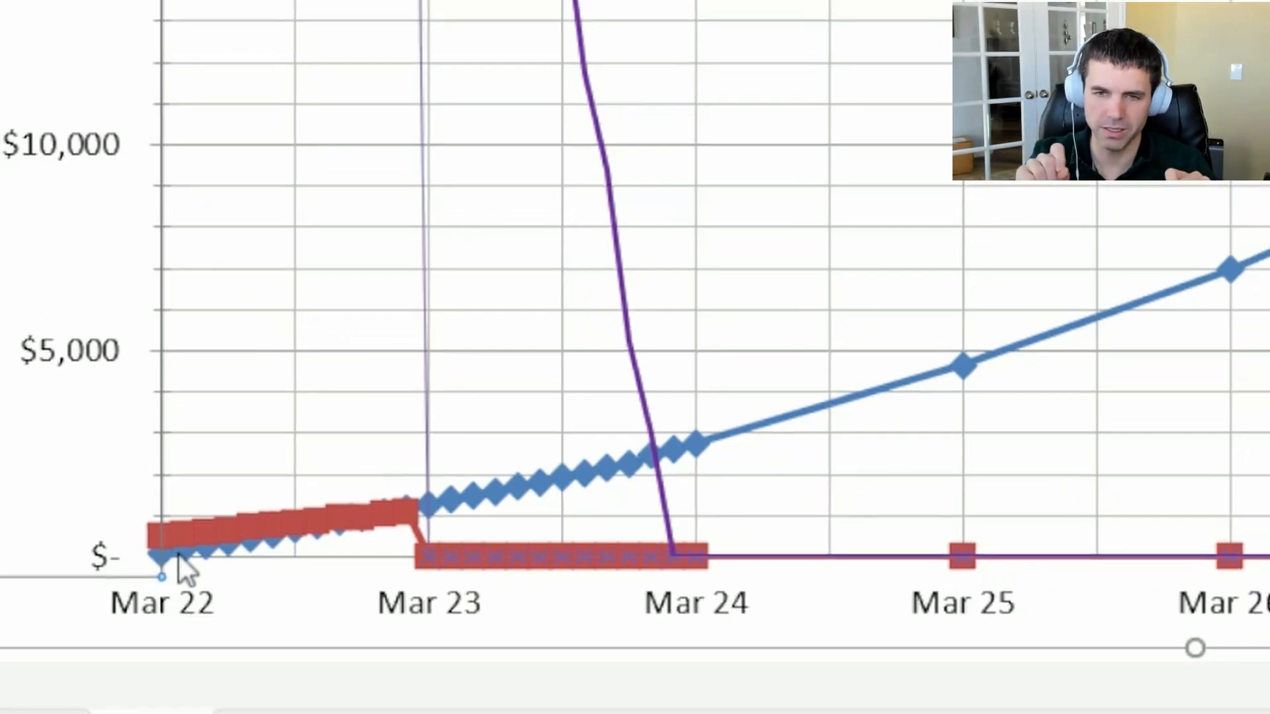
Compare the Mar 22 Actual Cash flow and Balance with the Projection values in the Ledger and their starting points on the Balance chart
click(91, 708)
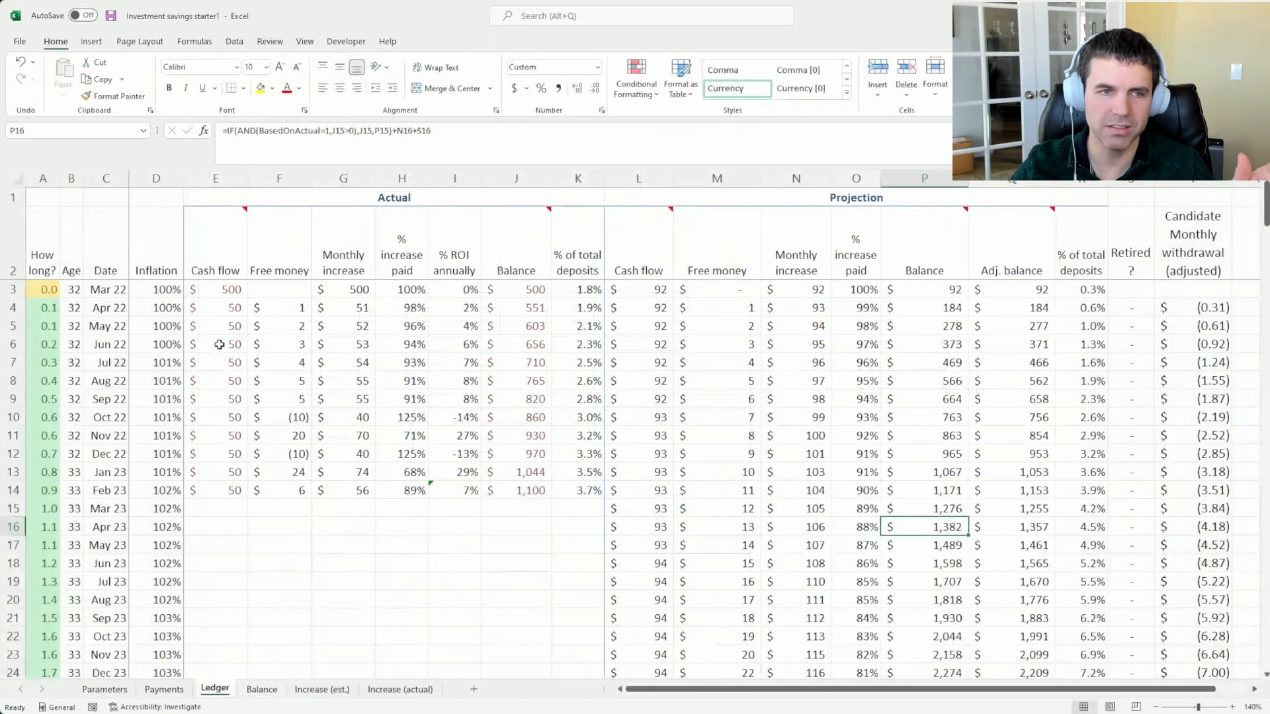
click(221, 289)
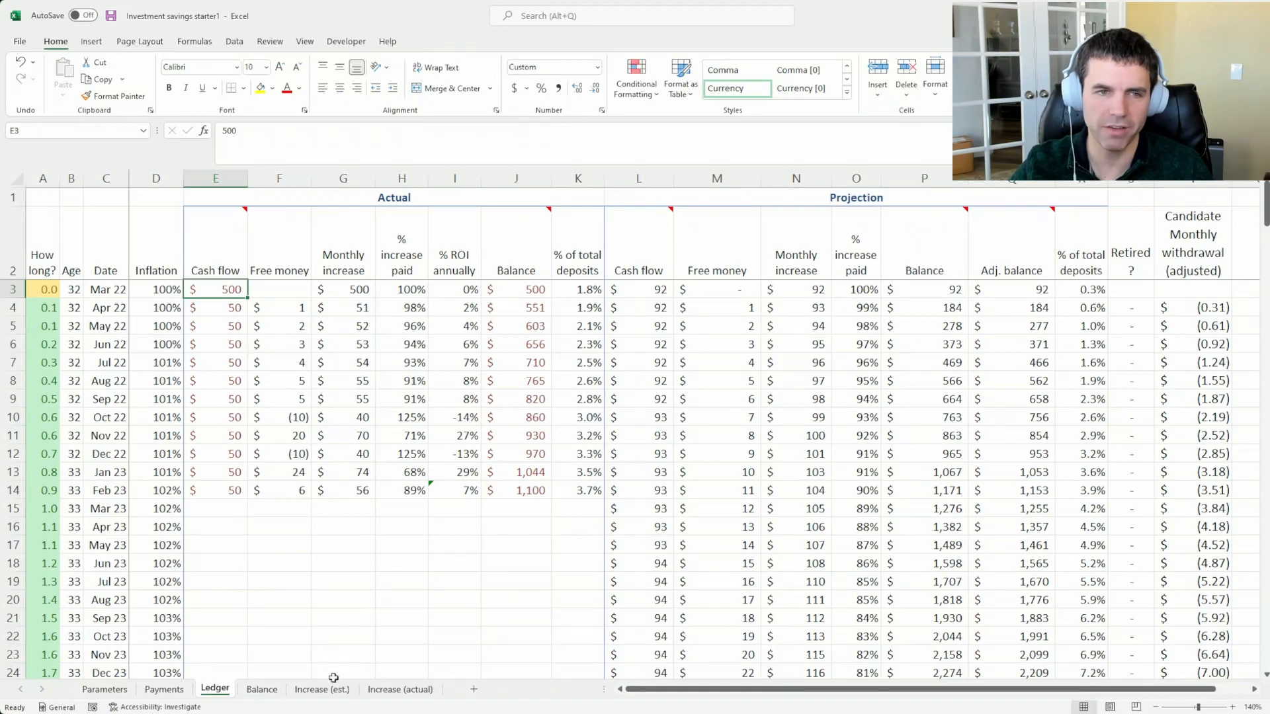
click(262, 689)
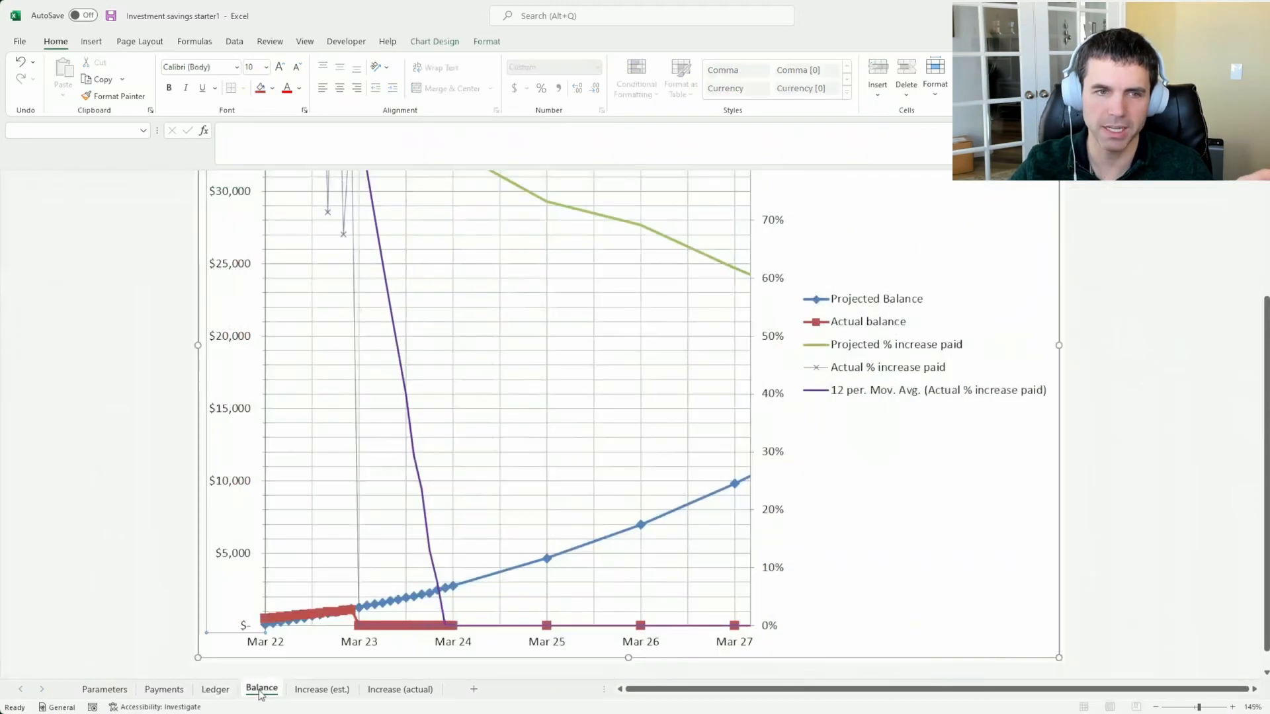
click(213, 688)
click(509, 289)
click(1002, 289)
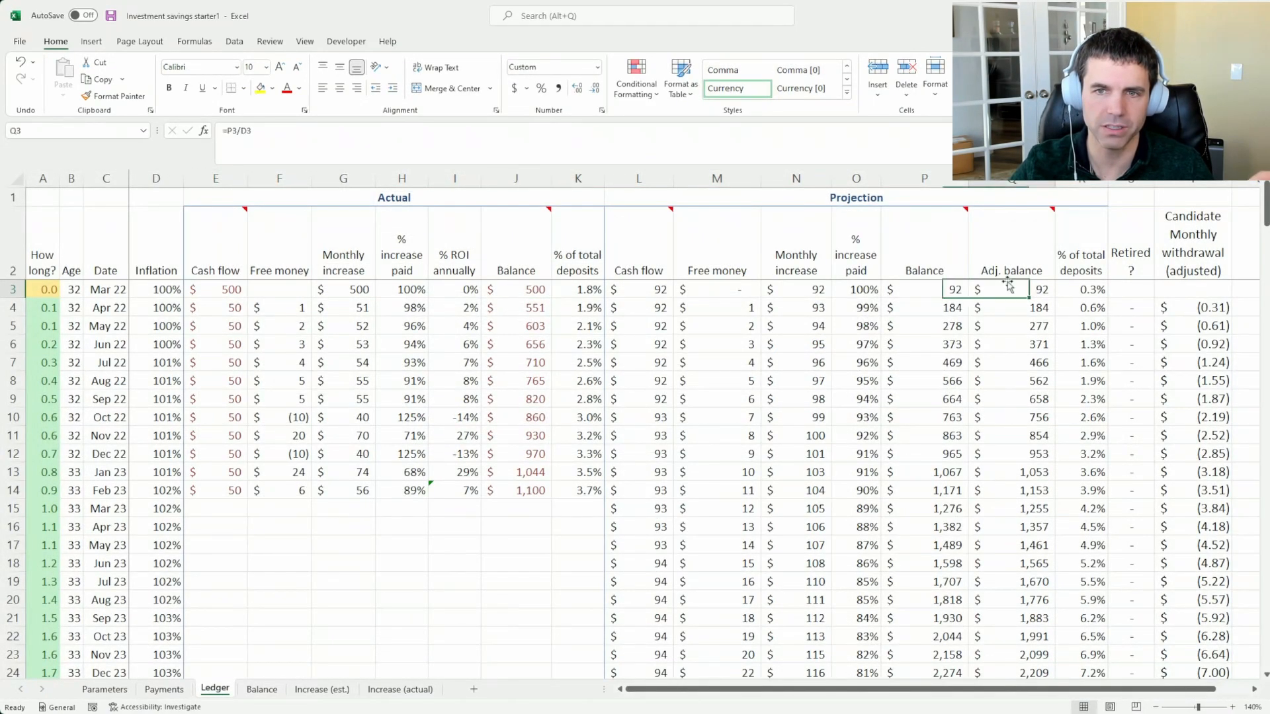
click(262, 690)
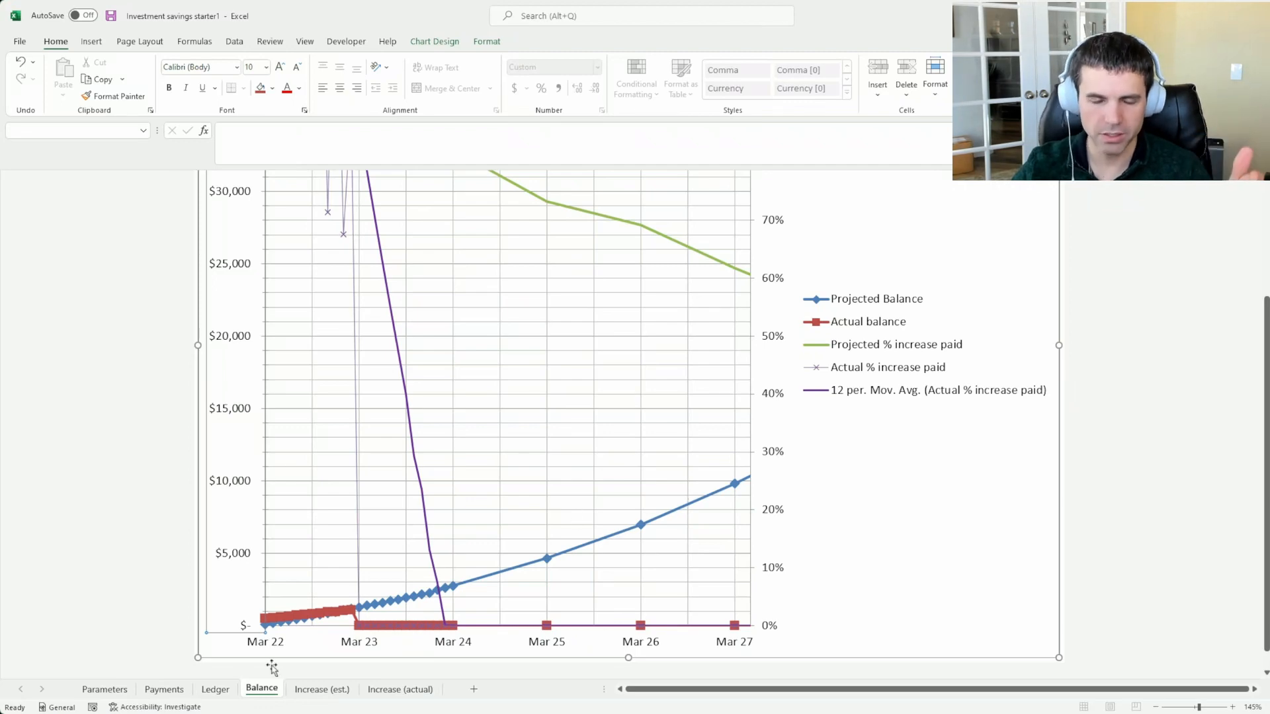
Check the APR on the Parameters sheet and return to the Balance chart to relate it to the projected line
click(103, 688)
click(75, 188)
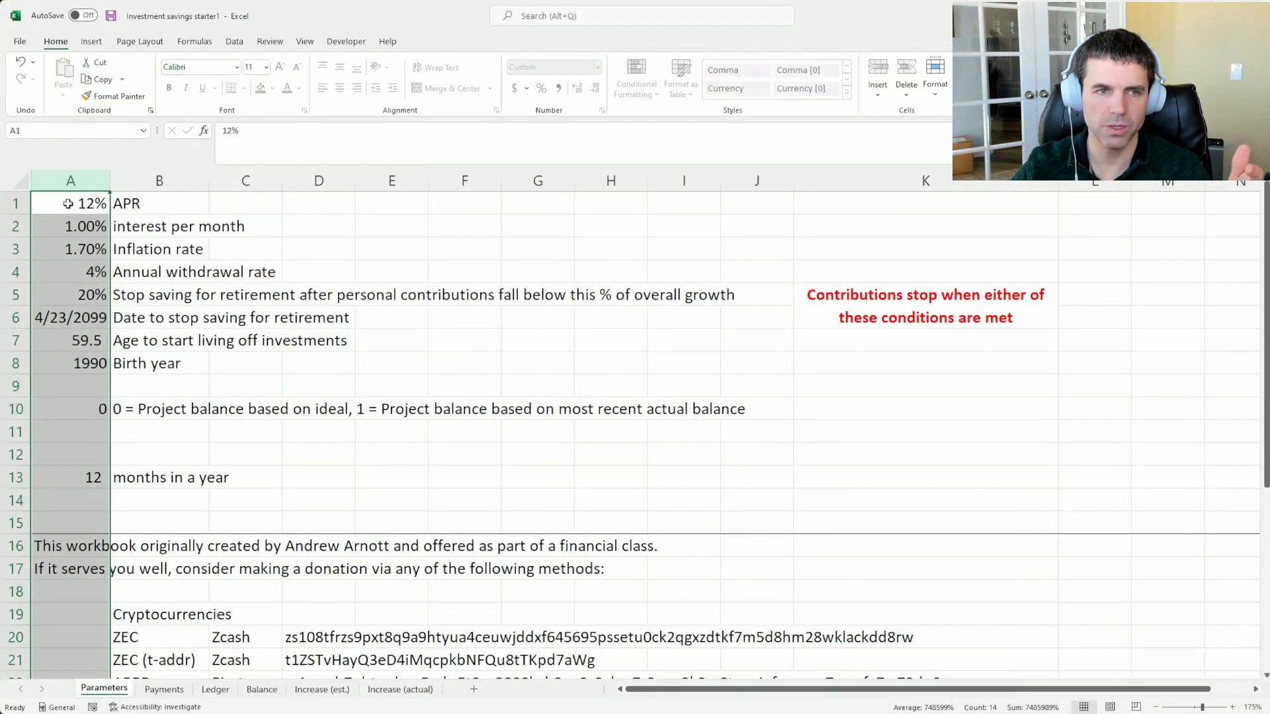
click(68, 204)
click(262, 689)
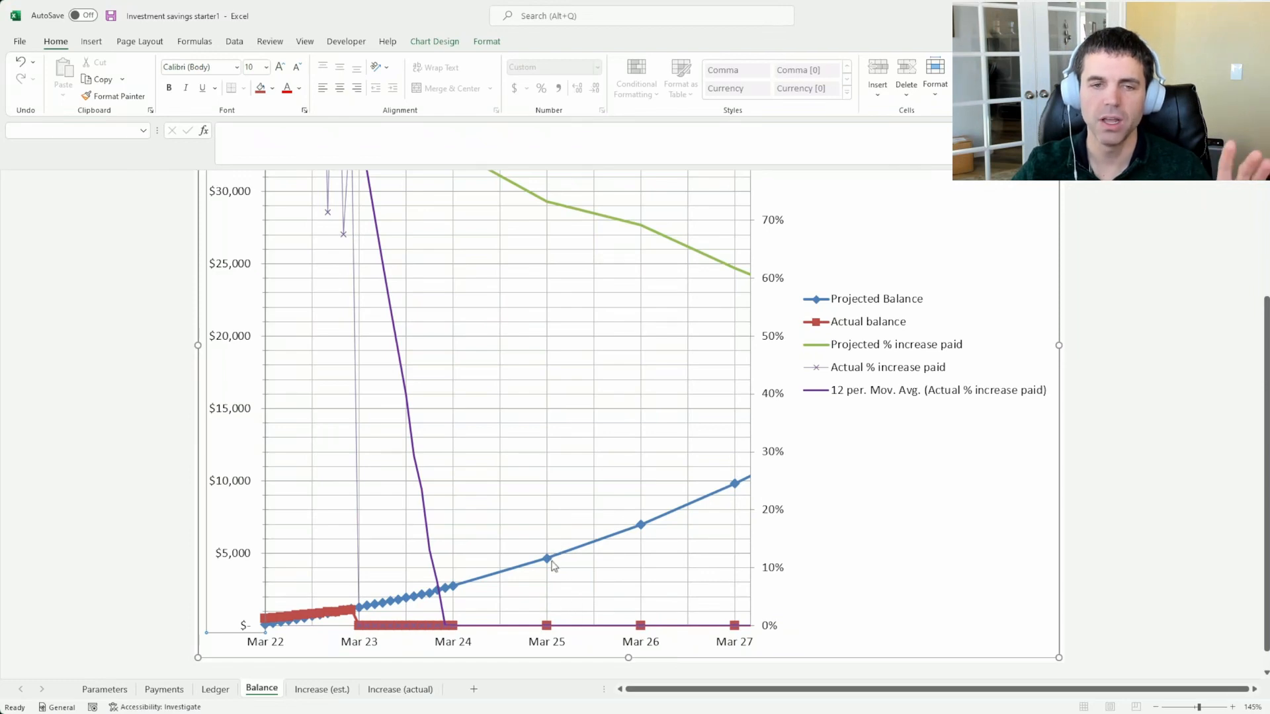
Set the projection option in A10 of the Parameters sheet to 1, most recent actual balance, and view the Balance chart
click(106, 690)
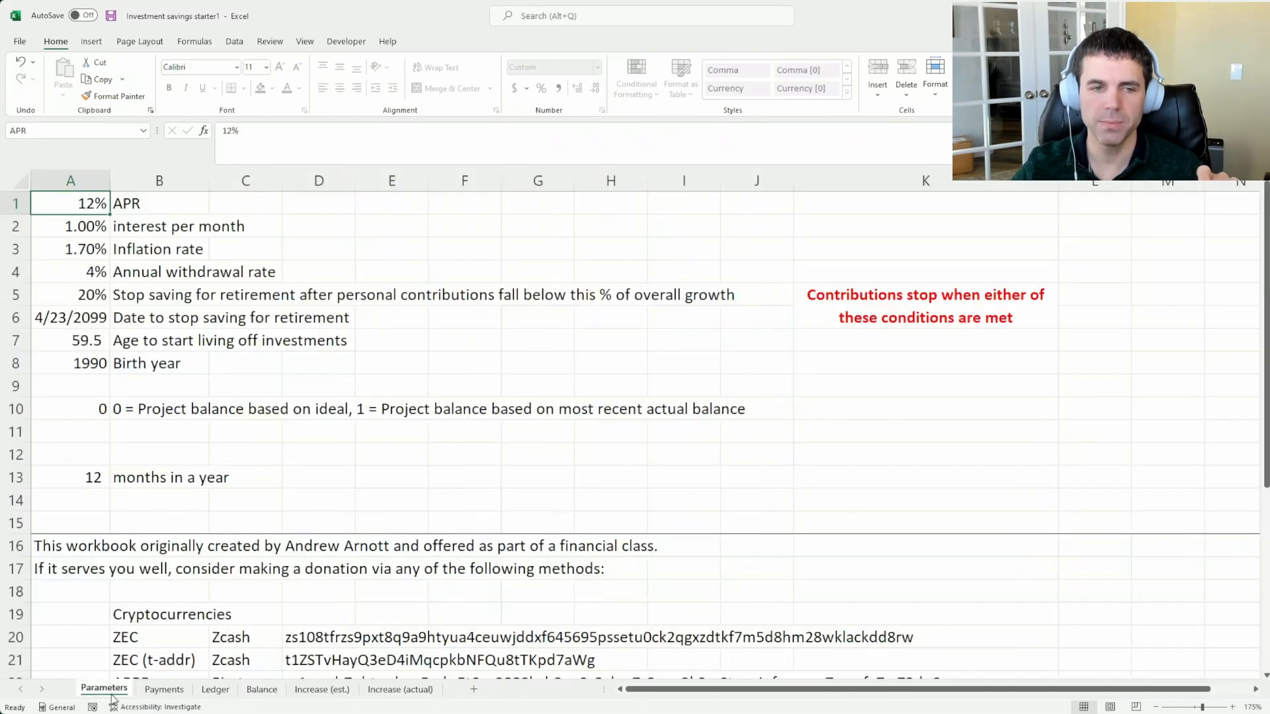
click(86, 407)
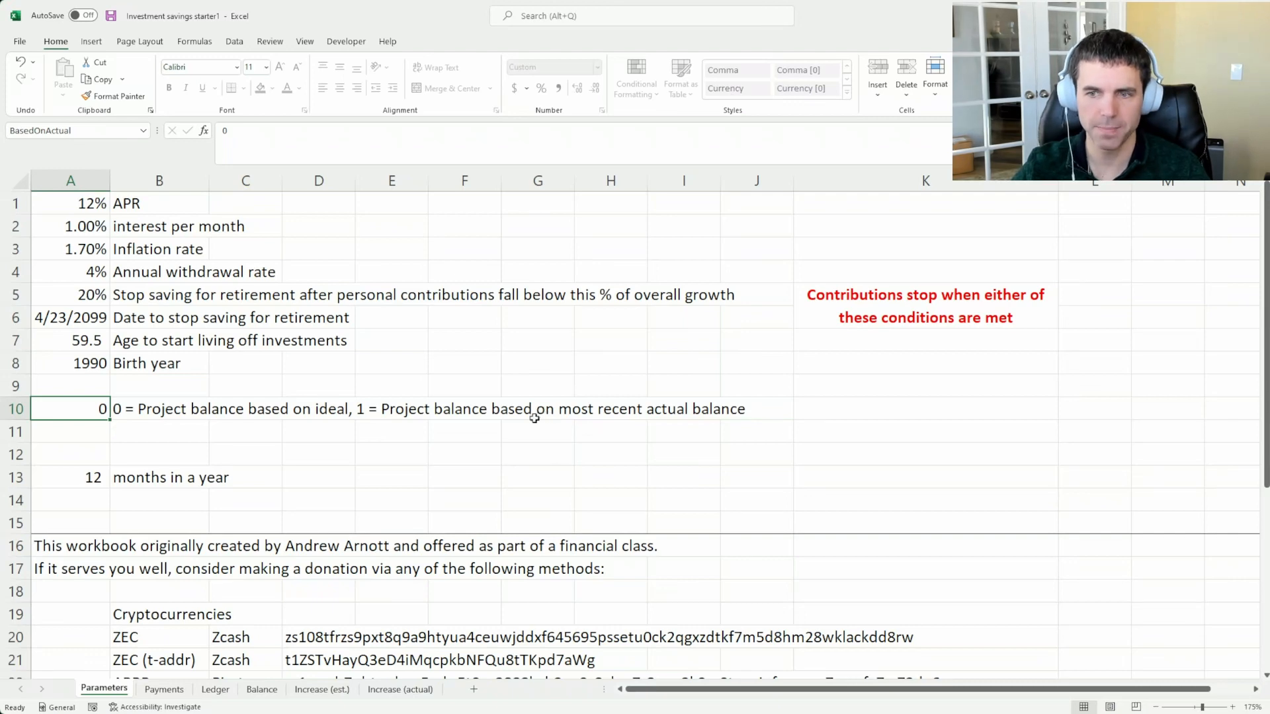
text(1)
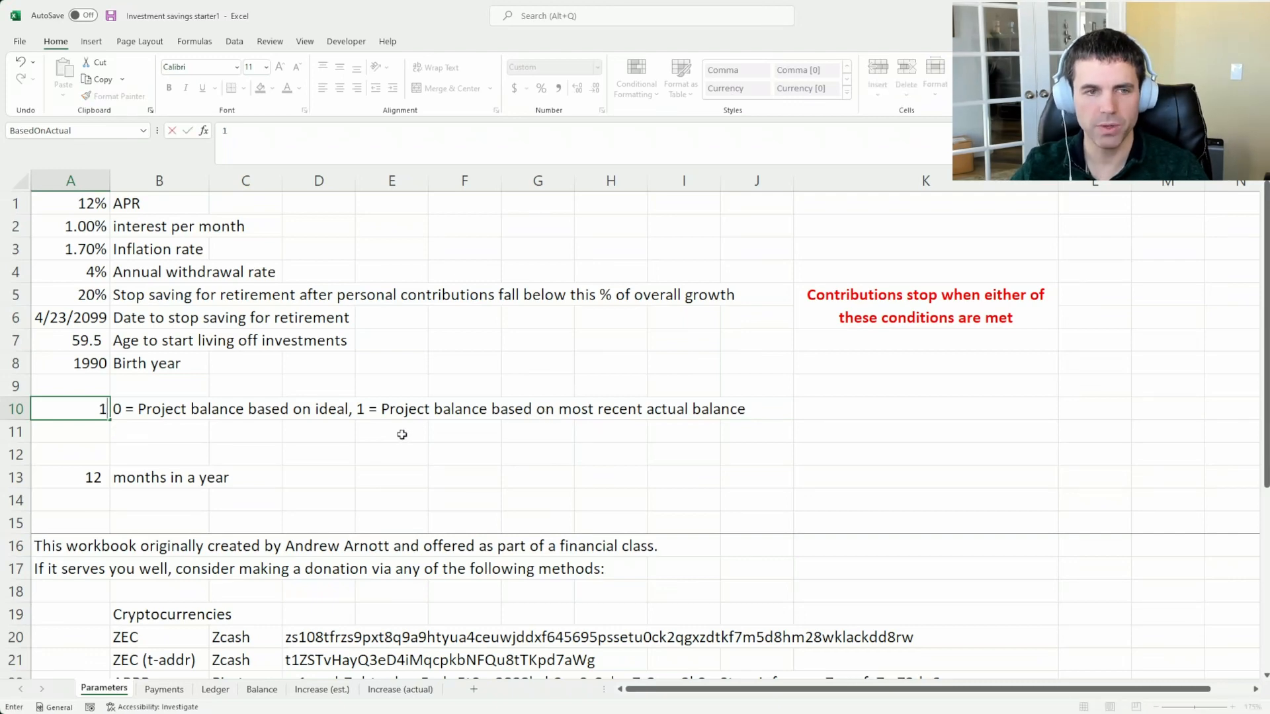
click(262, 691)
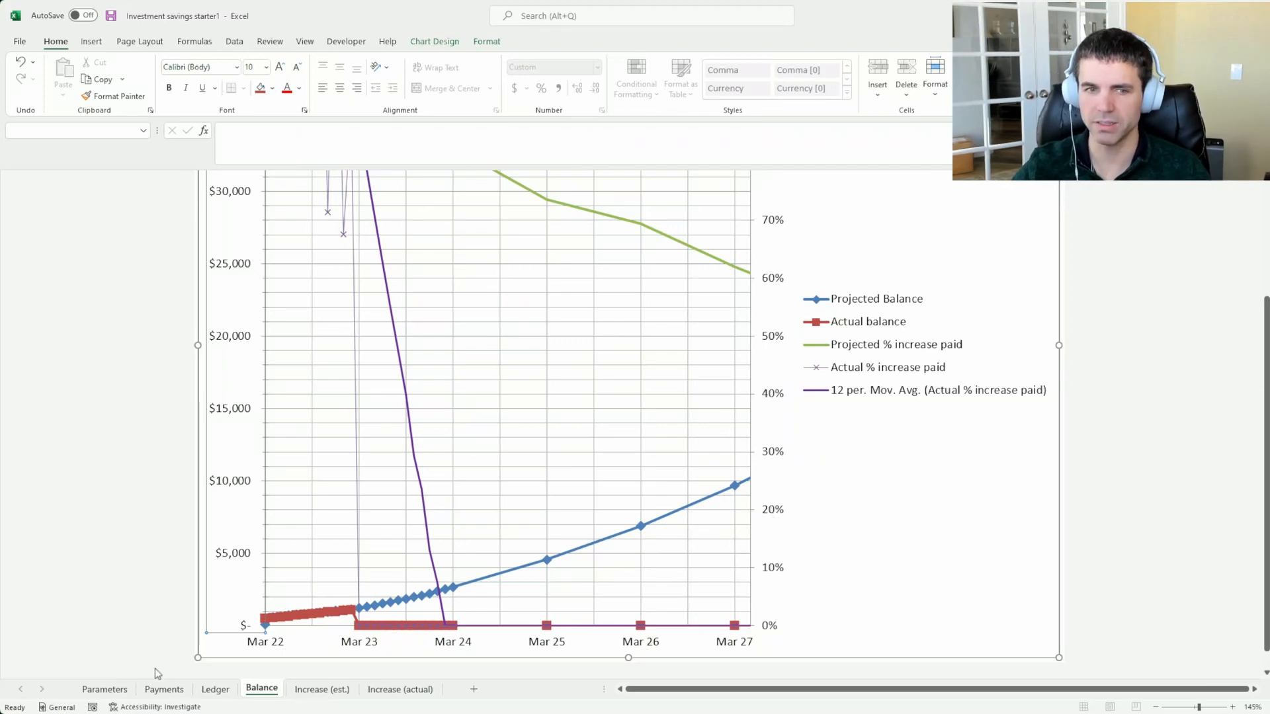
Compare the Ledger's Projection Balance formulas for Mar 22, Apr 22 and the months from Mar 23 with the Actual Balance column
click(215, 689)
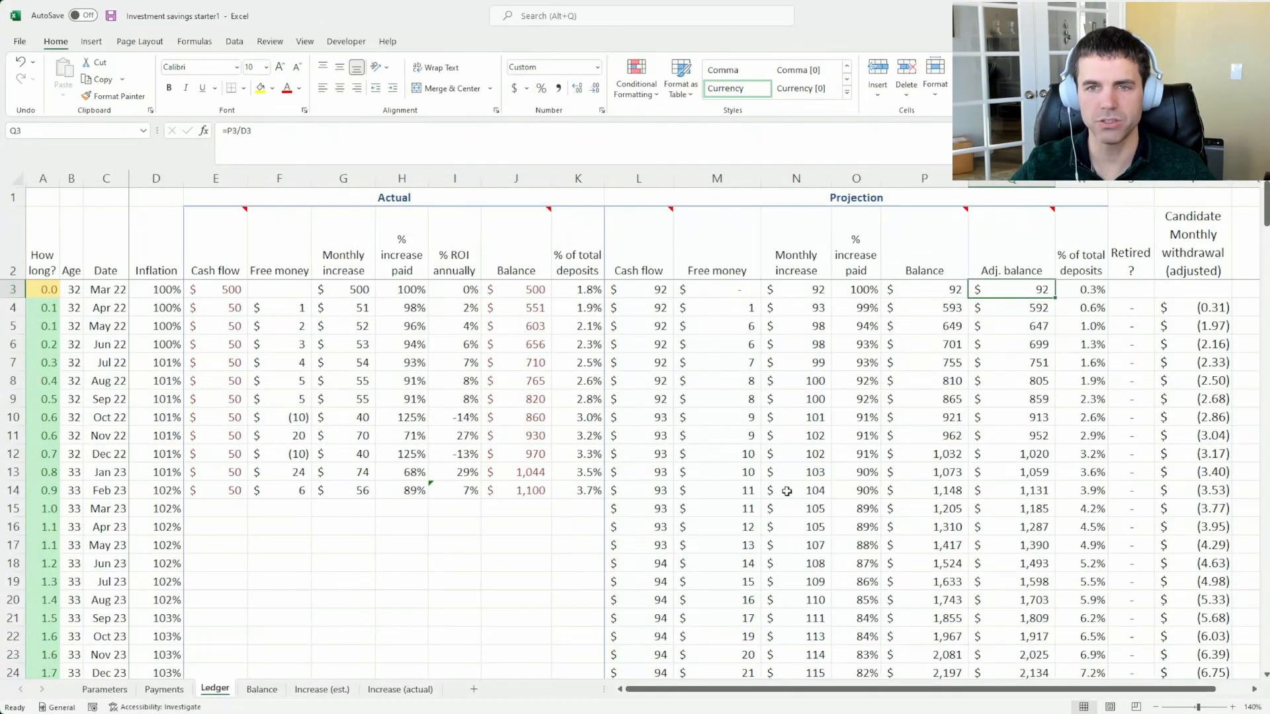
click(909, 292)
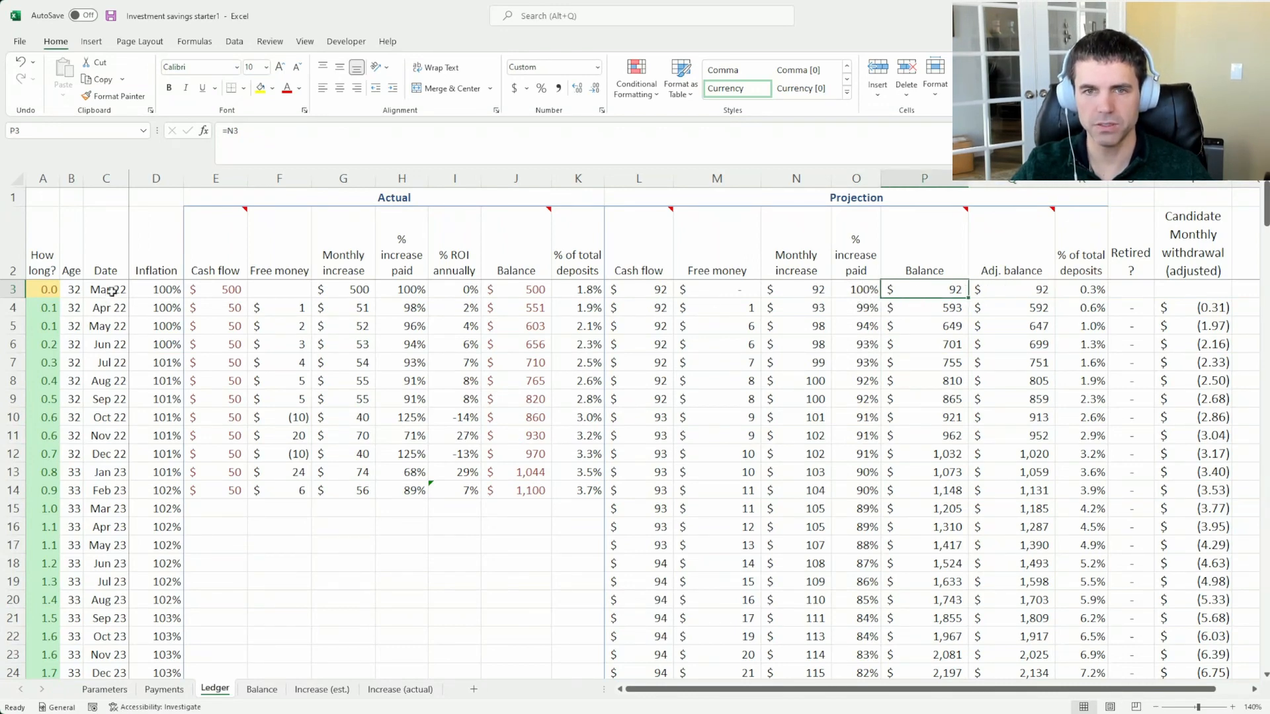
click(917, 307)
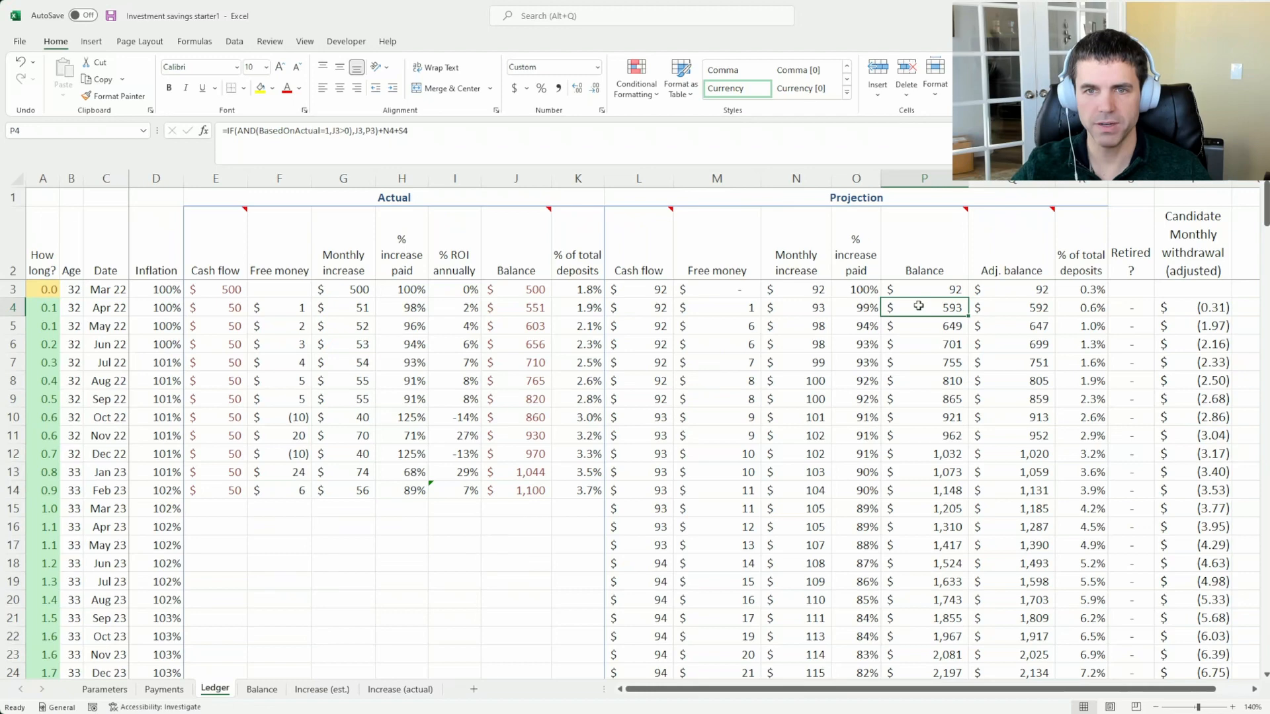
click(488, 291)
click(904, 310)
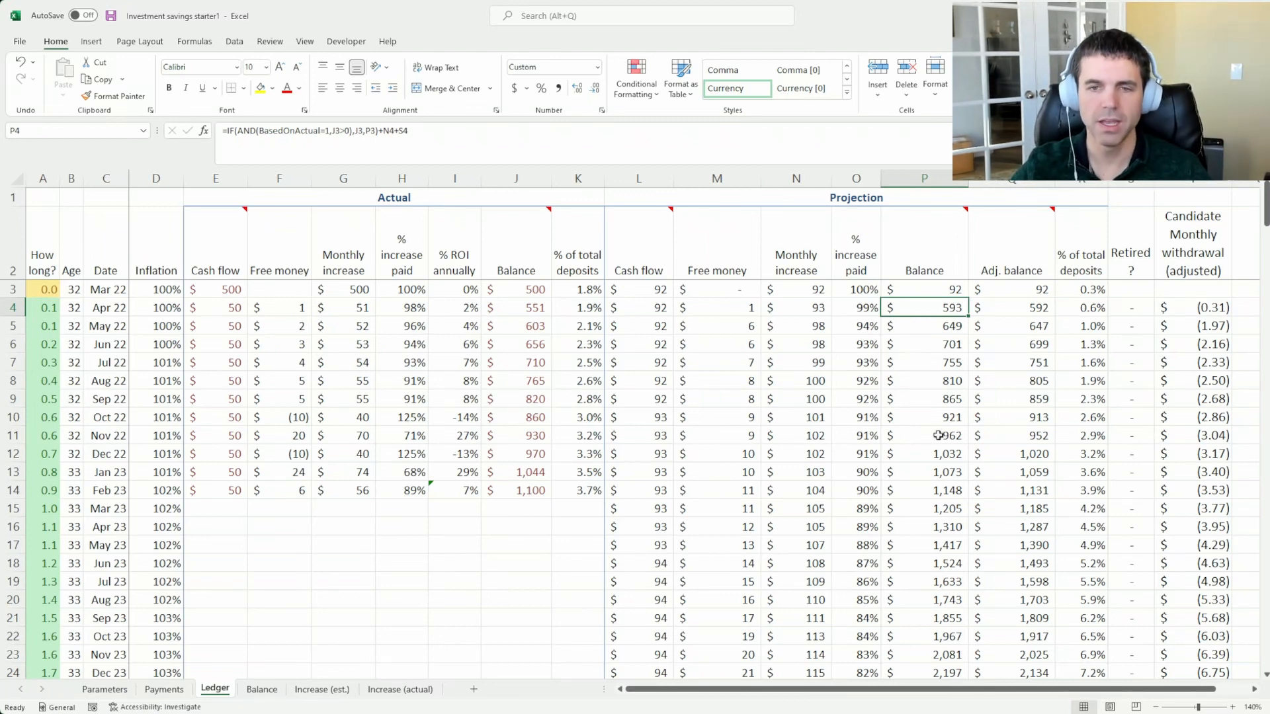
drag(951, 333, 935, 655)
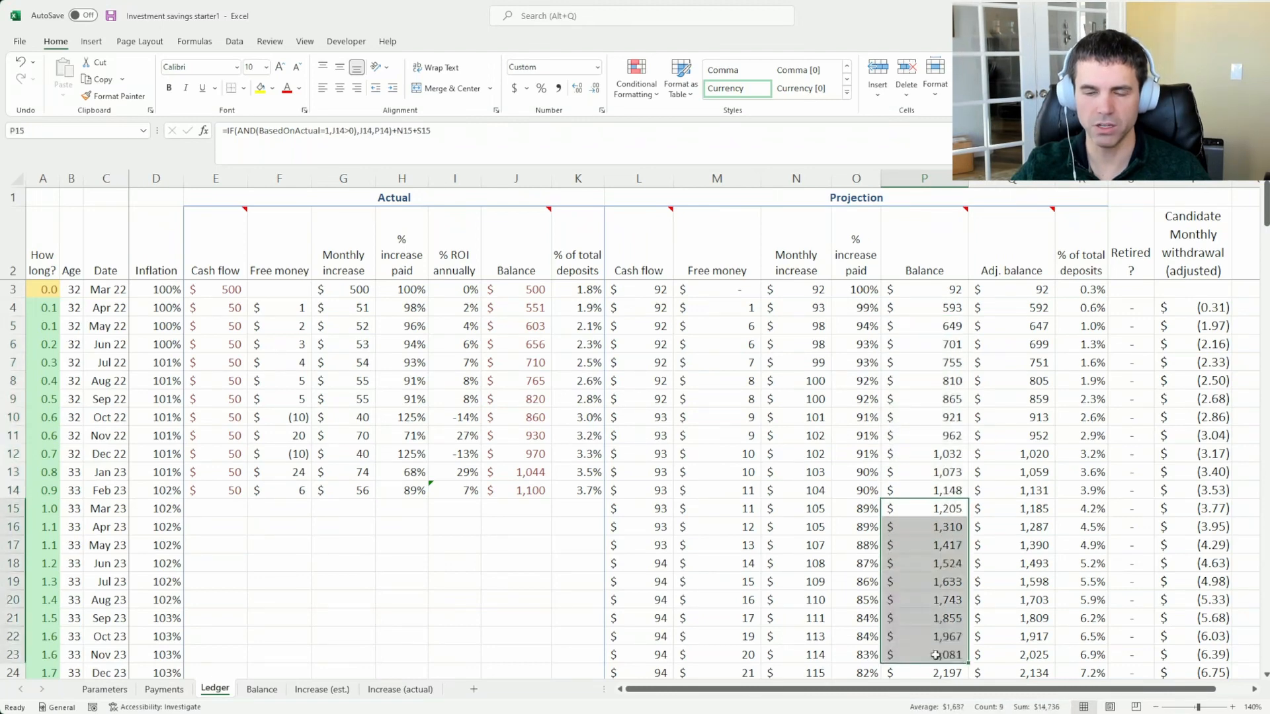
click(924, 527)
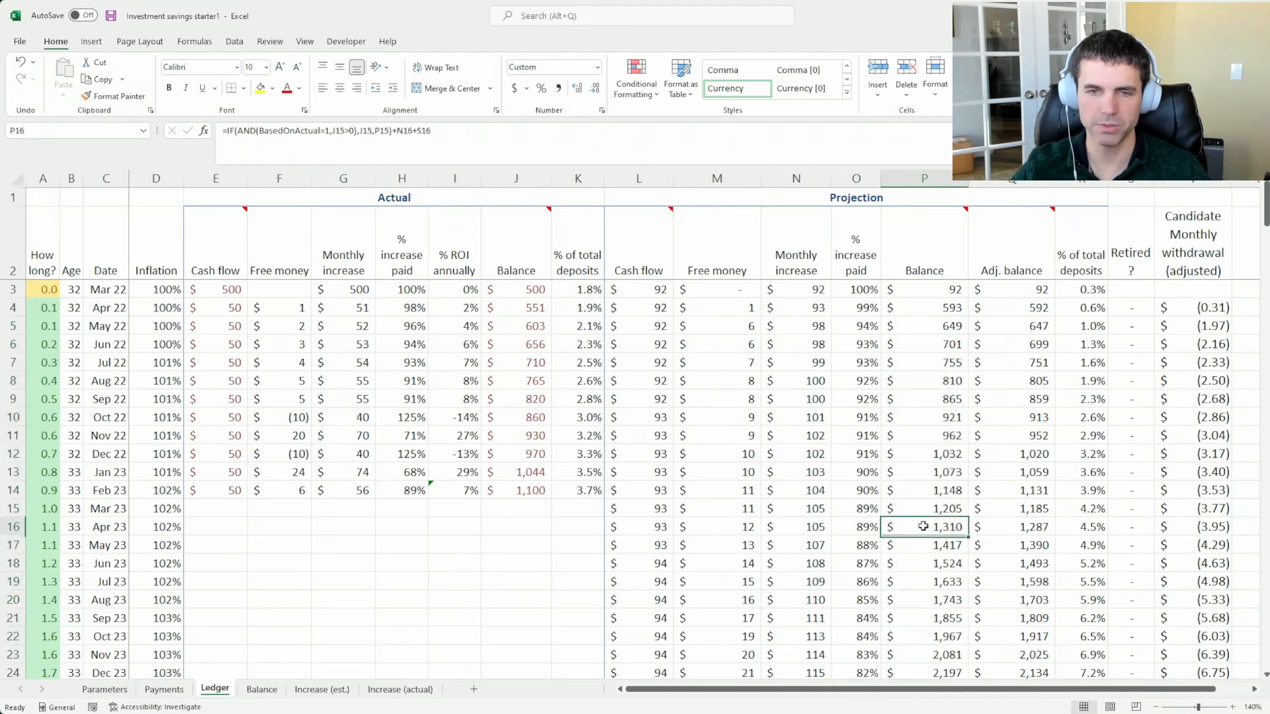
Set the projection option on the Parameters sheet to 0, based on ideal, and review the Balance chart up to its upper part
click(104, 689)
click(78, 407)
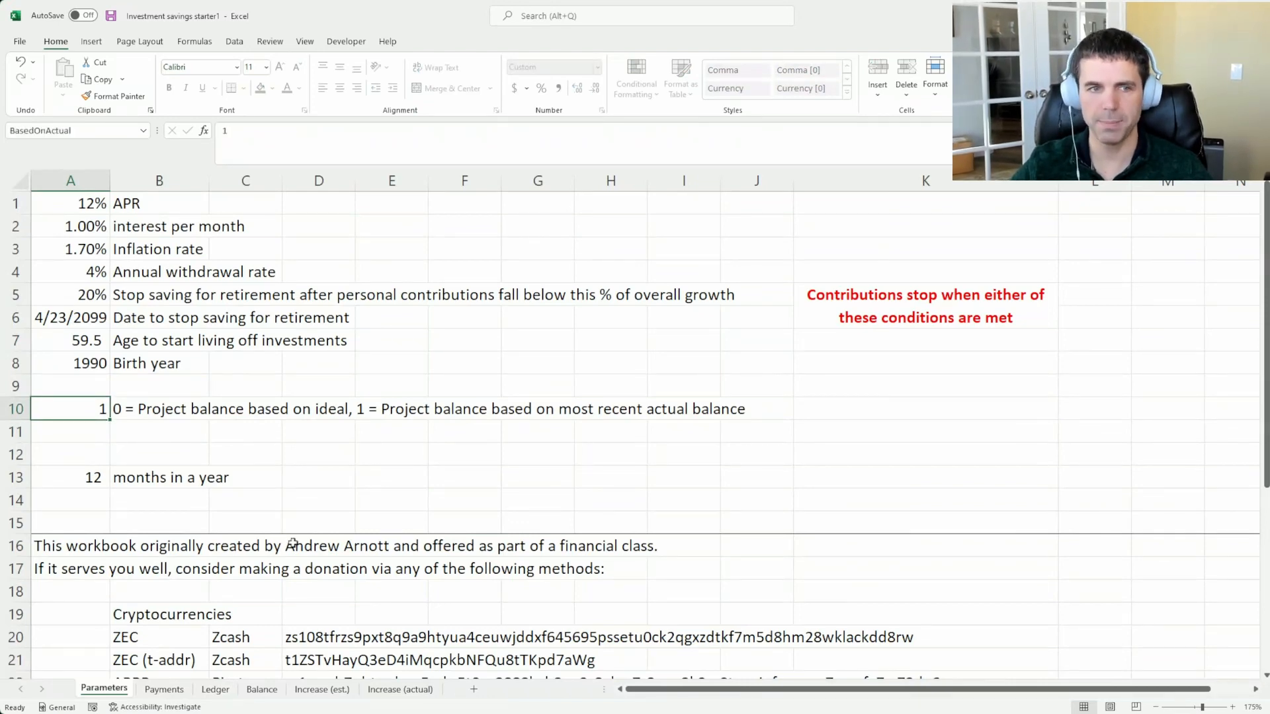
text(0)
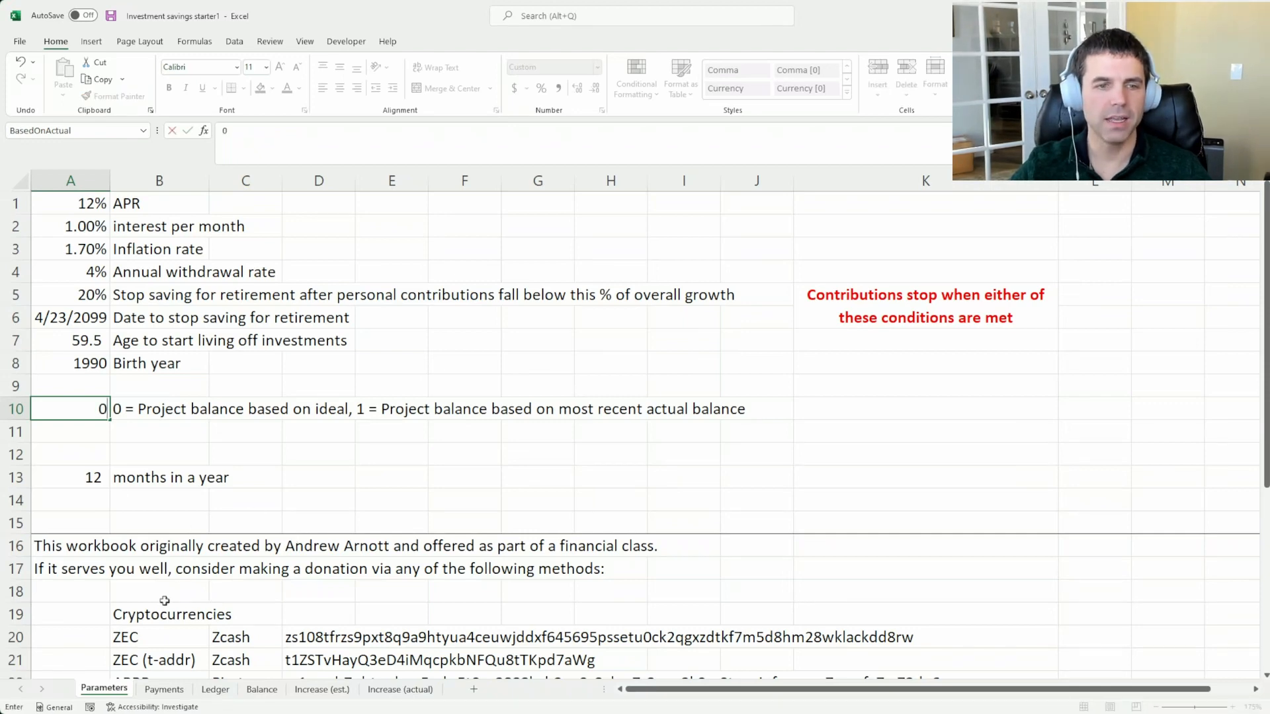
click(262, 689)
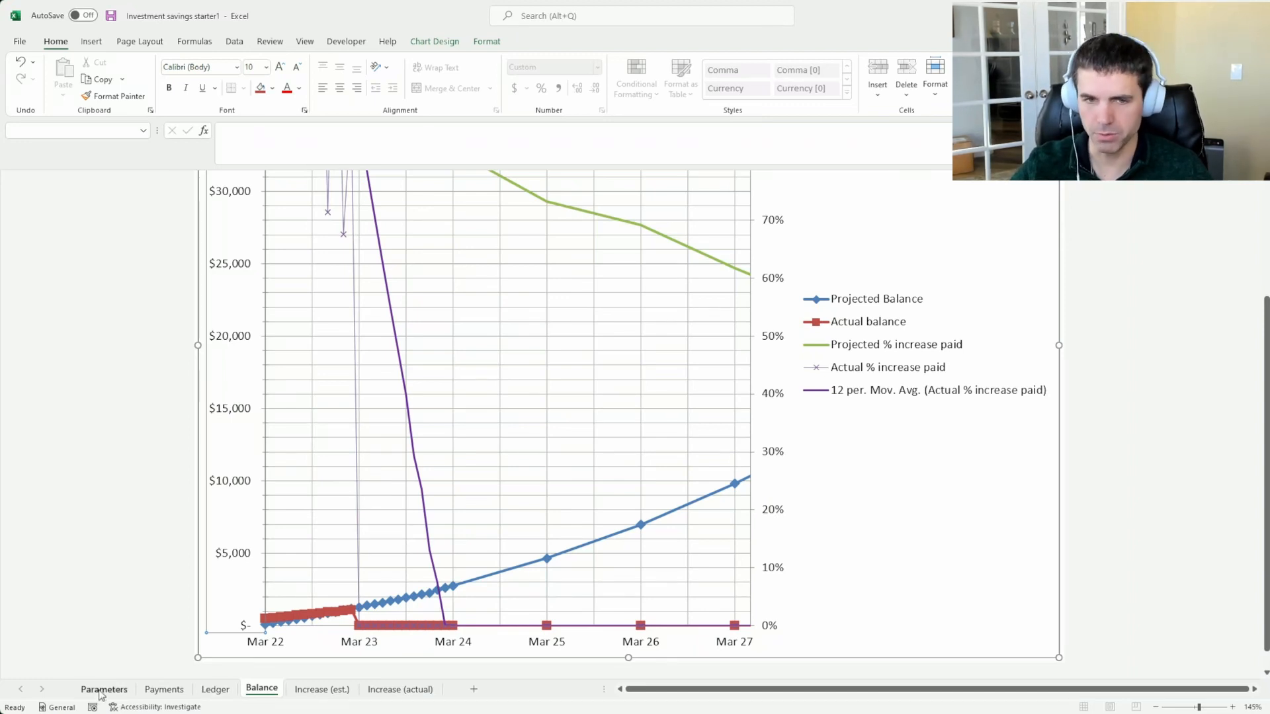
scroll(100, 586, up, 3)
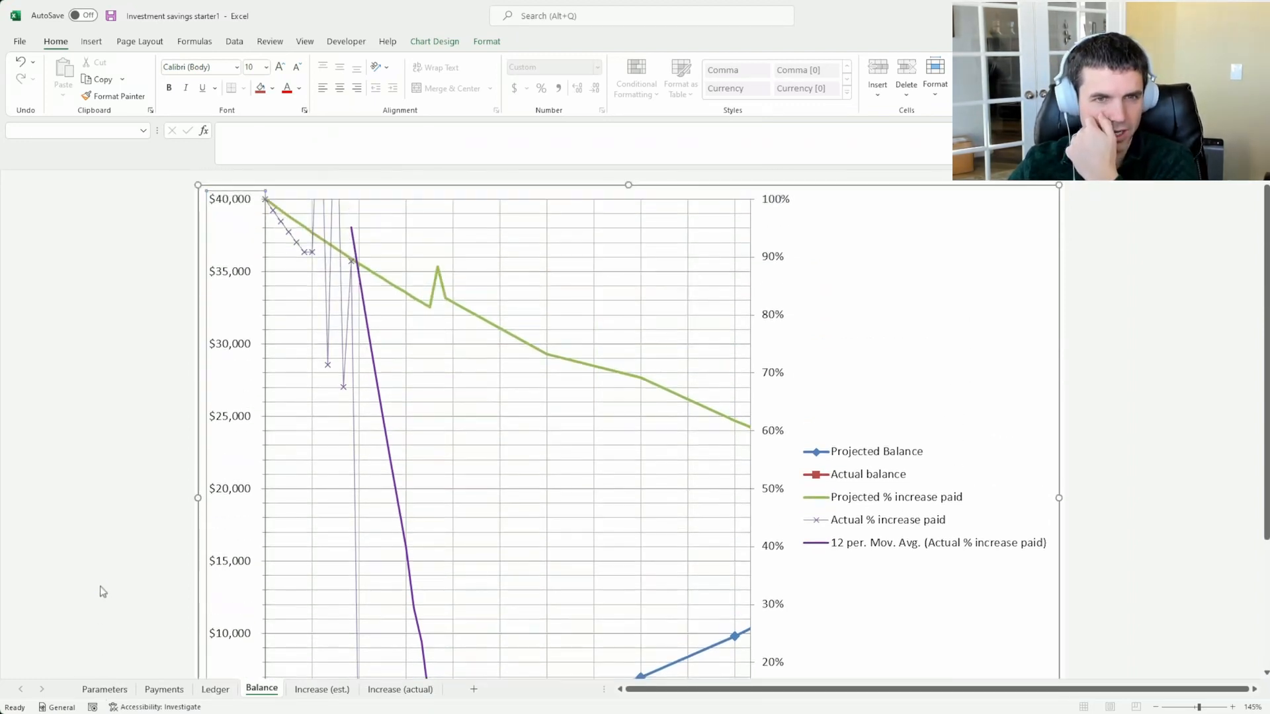
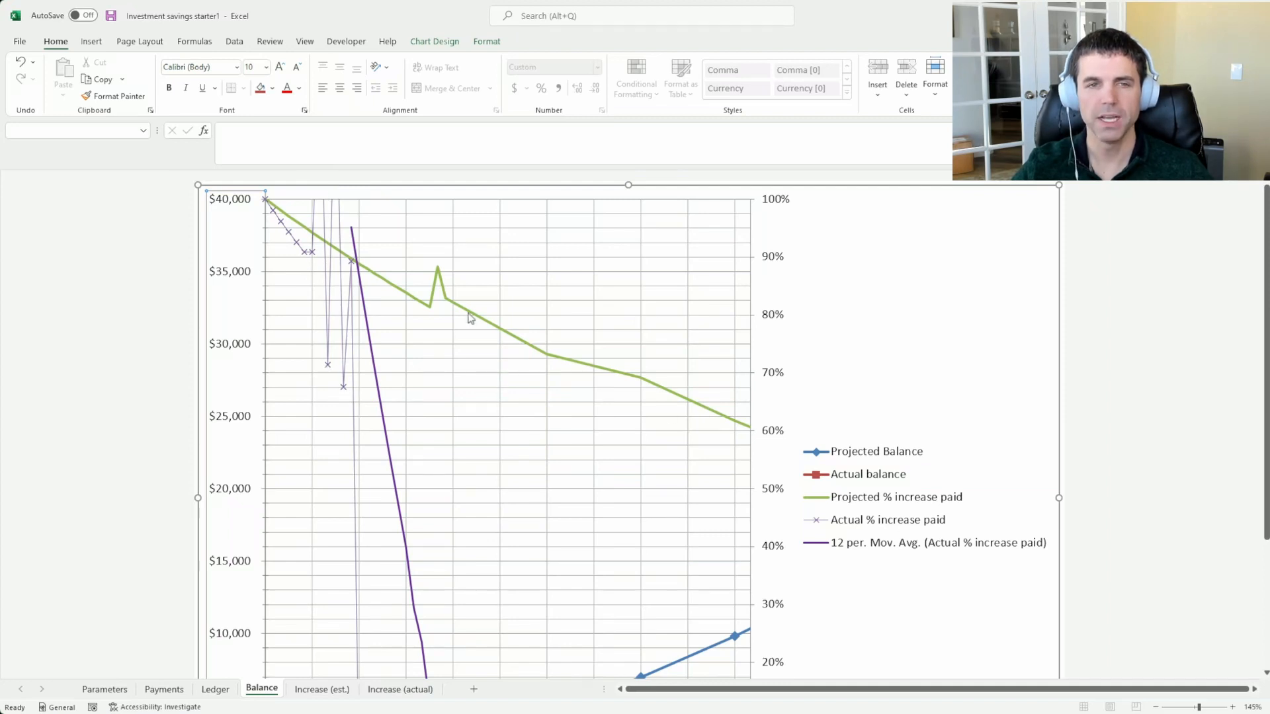
View the Increase (est.) chart and inspect its Free money series above the Cash flow area near Jan 27
scroll(664, 377, down, 2)
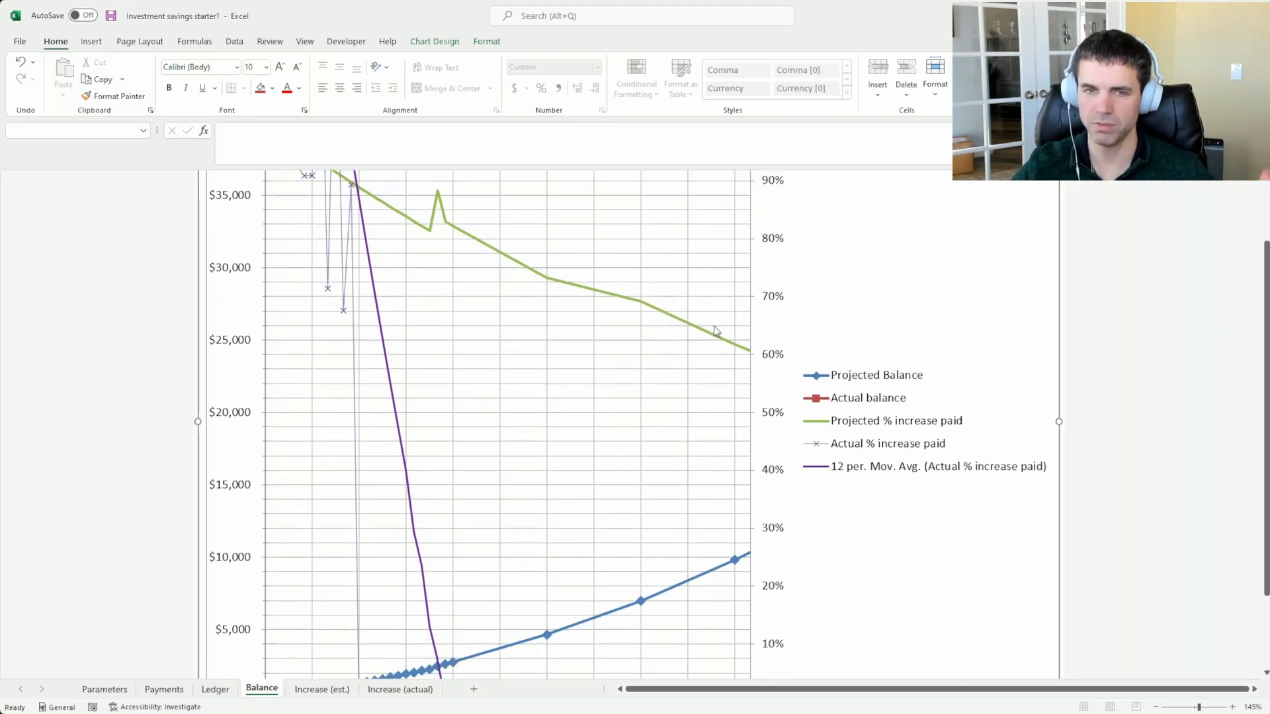
click(323, 690)
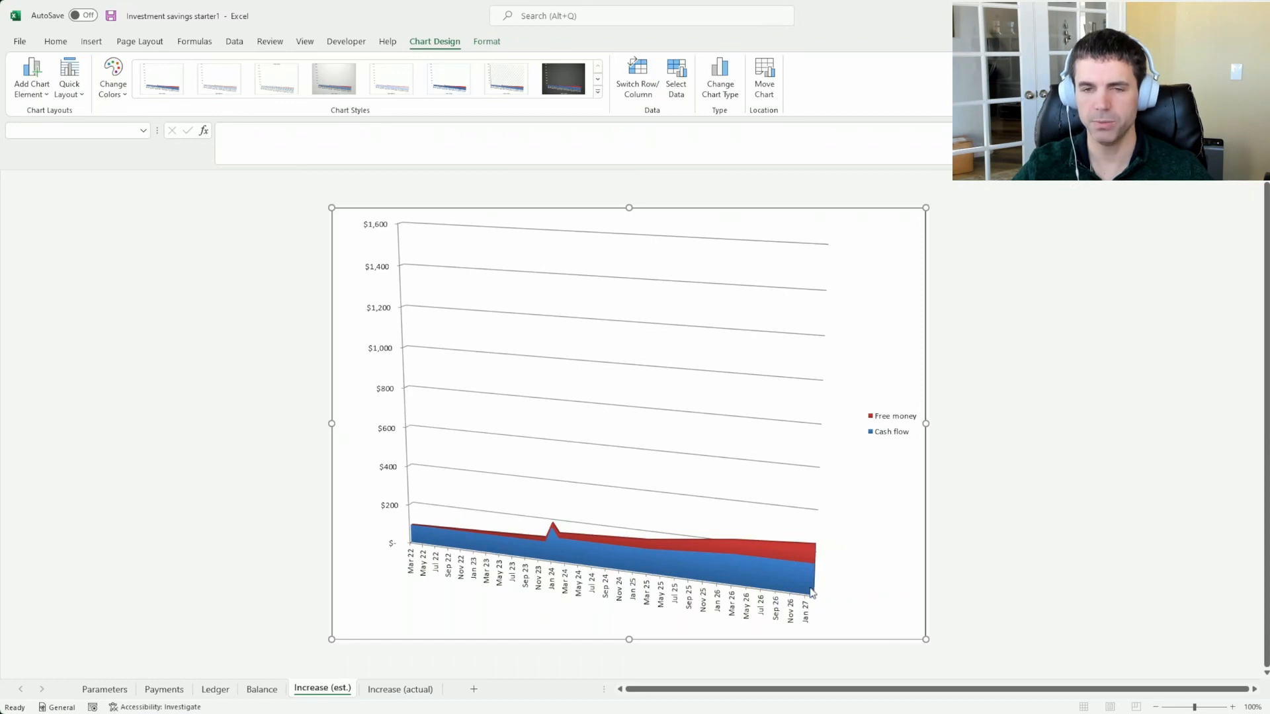
click(767, 607)
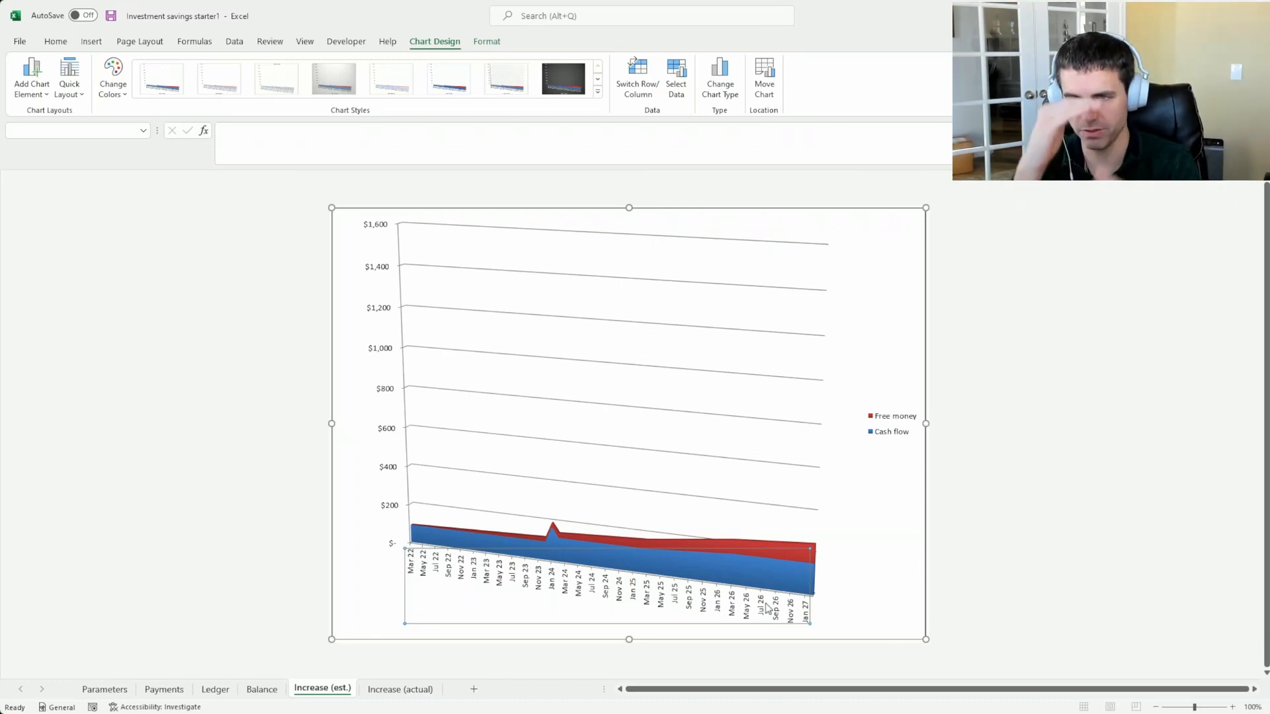
click(813, 564)
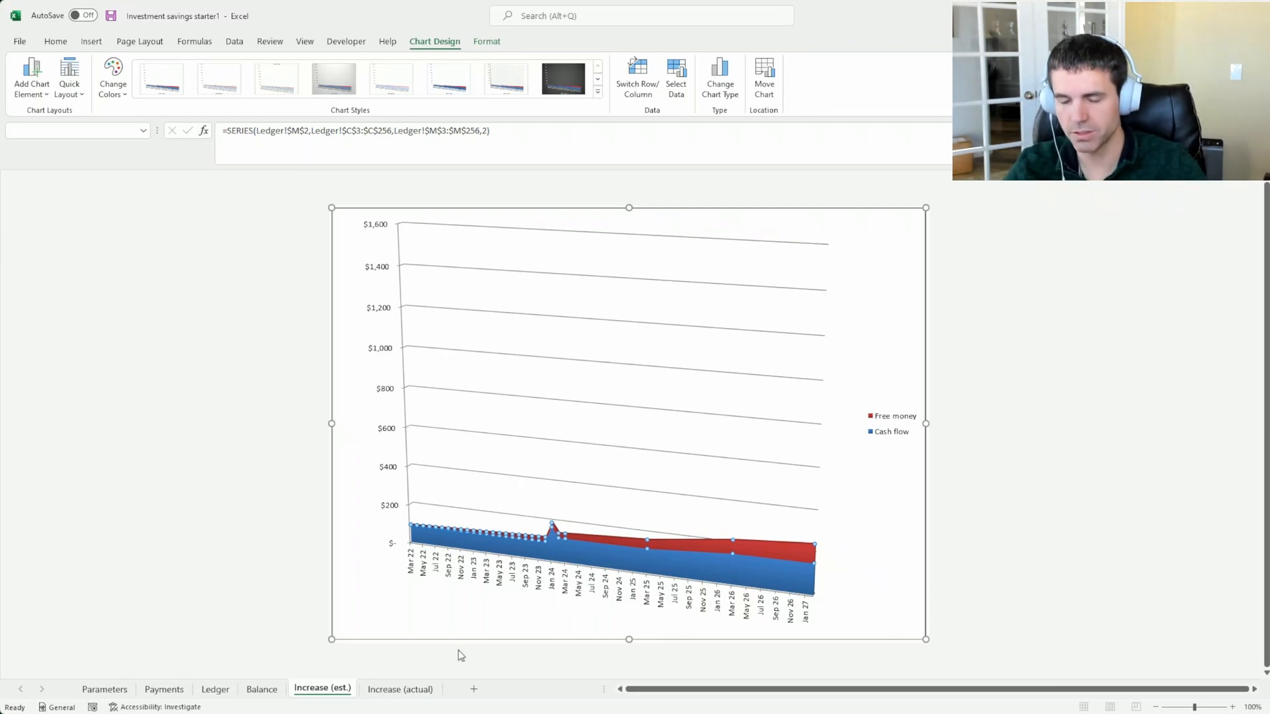
Go through the Parameters and Payments sheets to the Ledger and examine the How long? values of the yearly rows around Mar 40
click(104, 689)
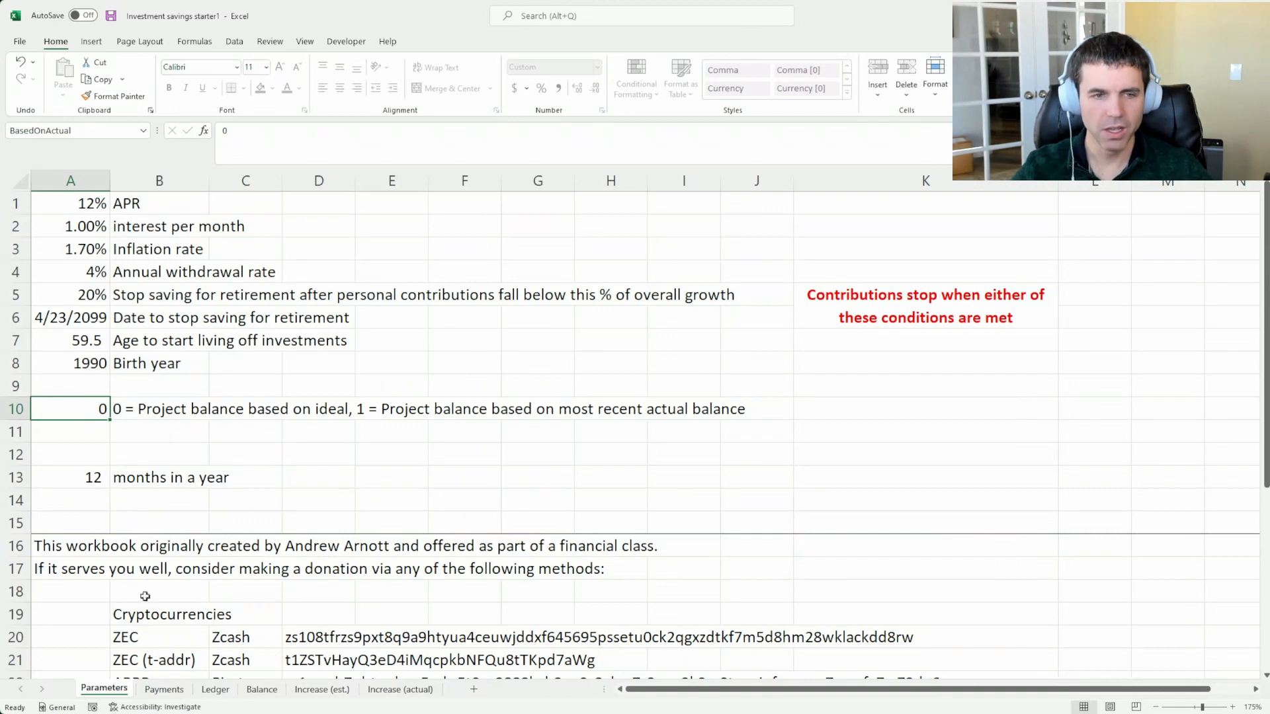
click(70, 485)
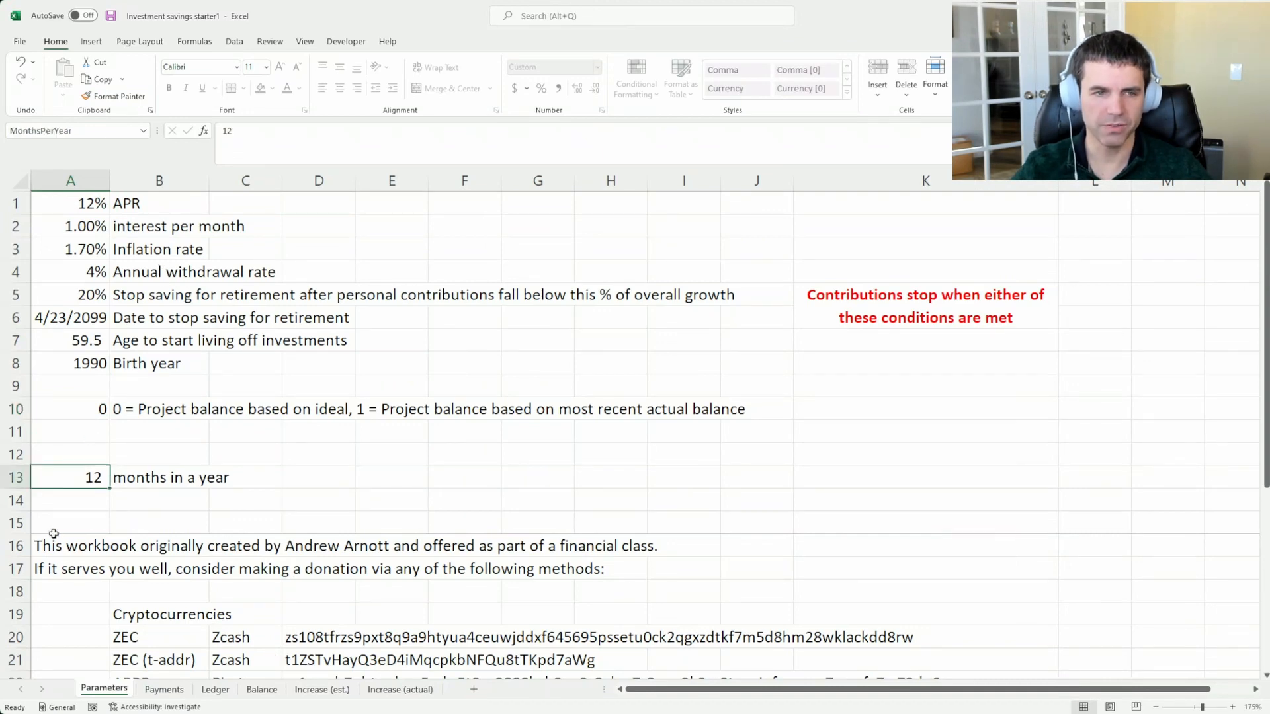
key(ctrl+Page_Down)
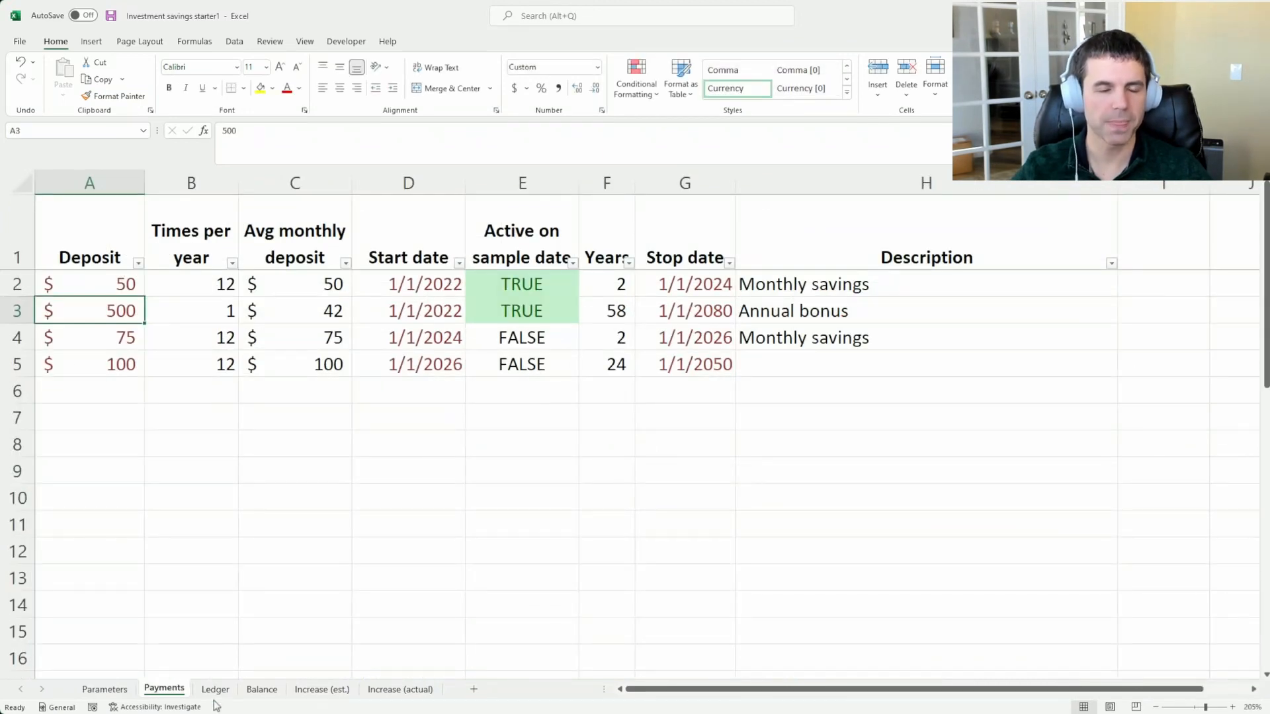
key(ctrl+Page_Down)
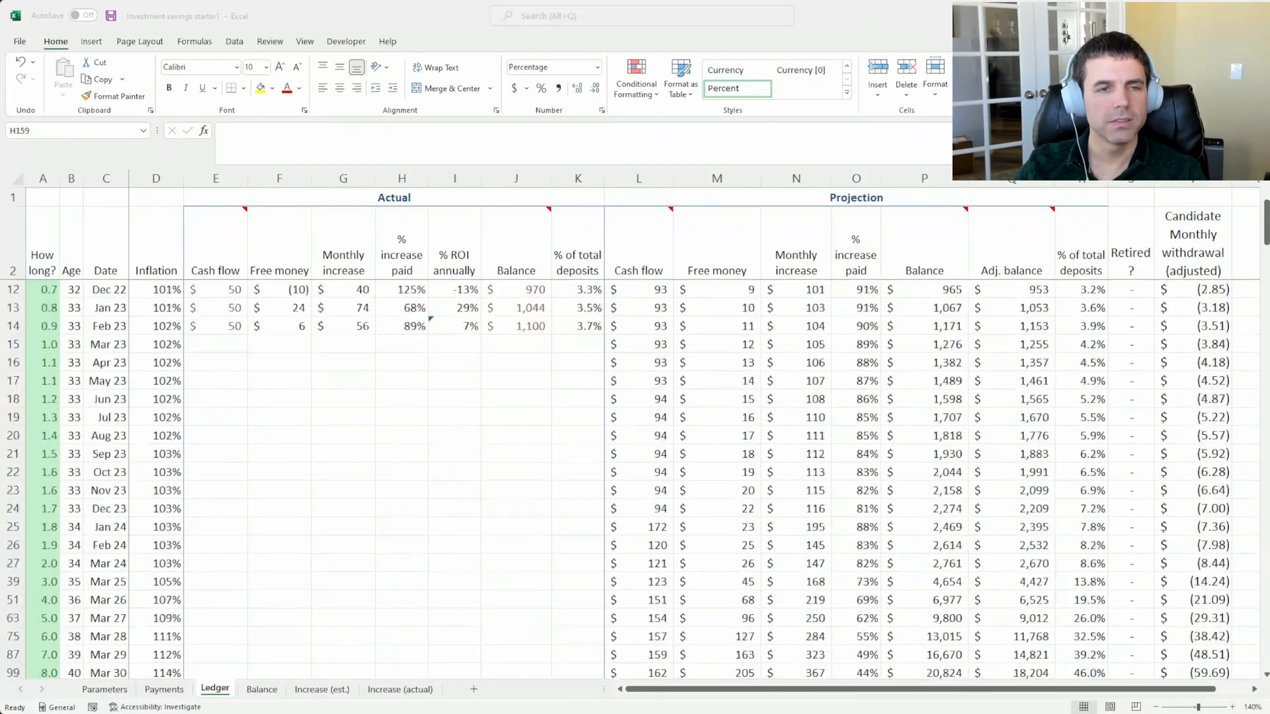
scroll(635, 479, up, 3)
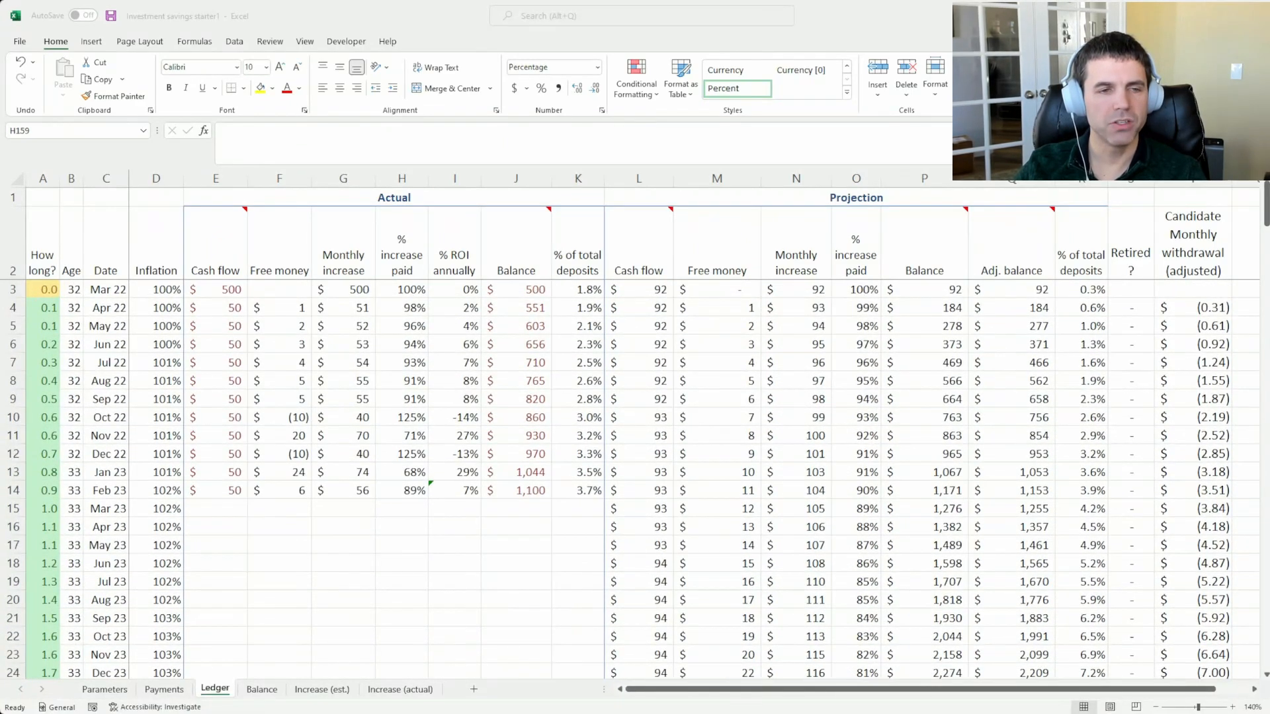
scroll(635, 479, down, 10)
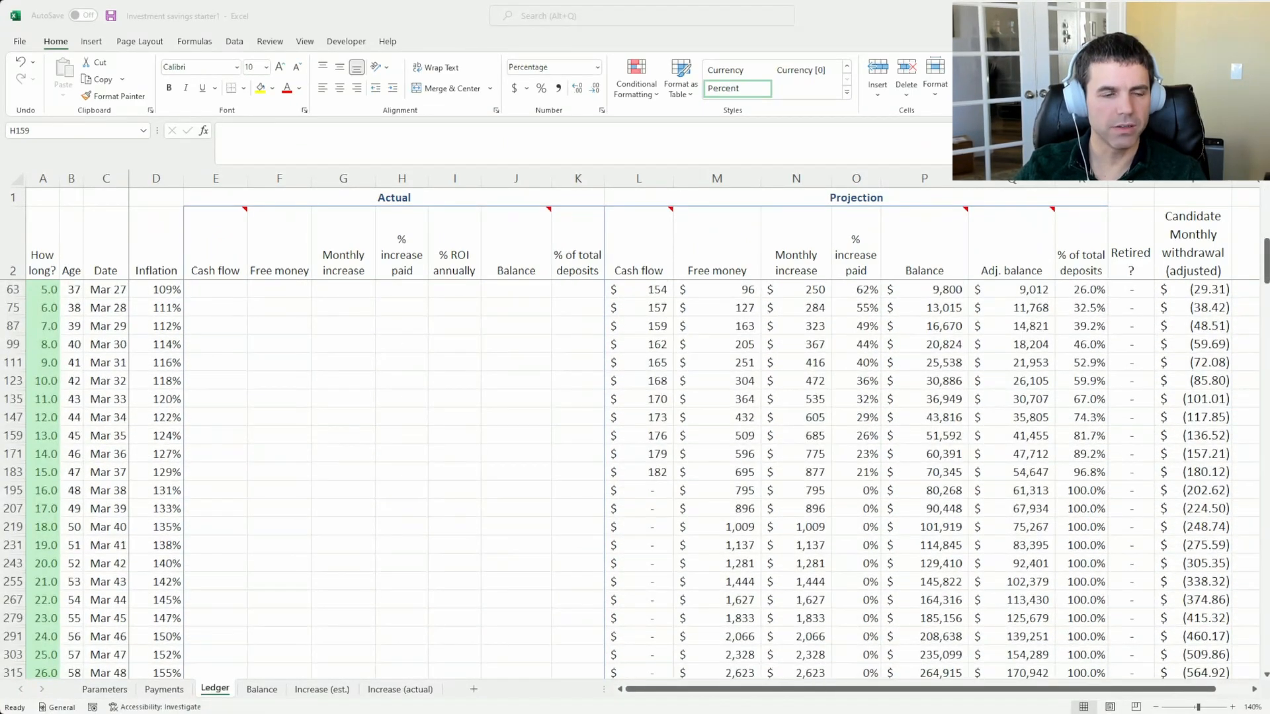
click(50, 527)
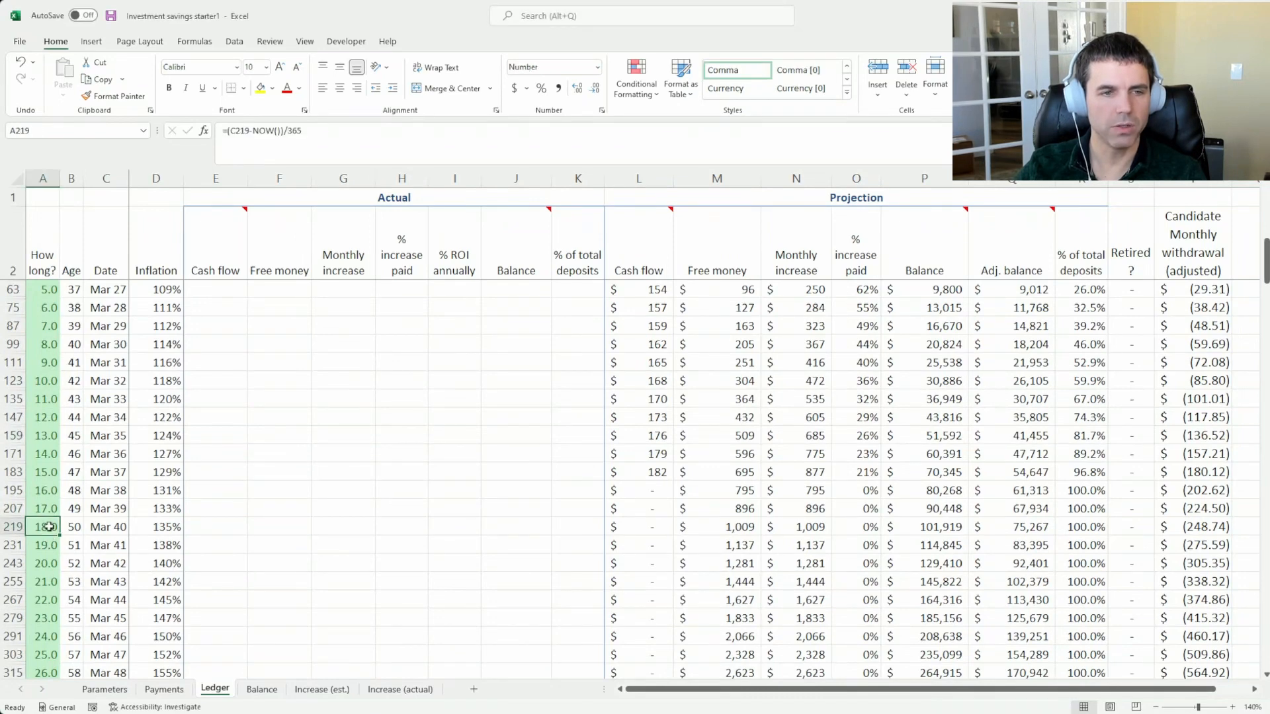
click(55, 509)
click(45, 527)
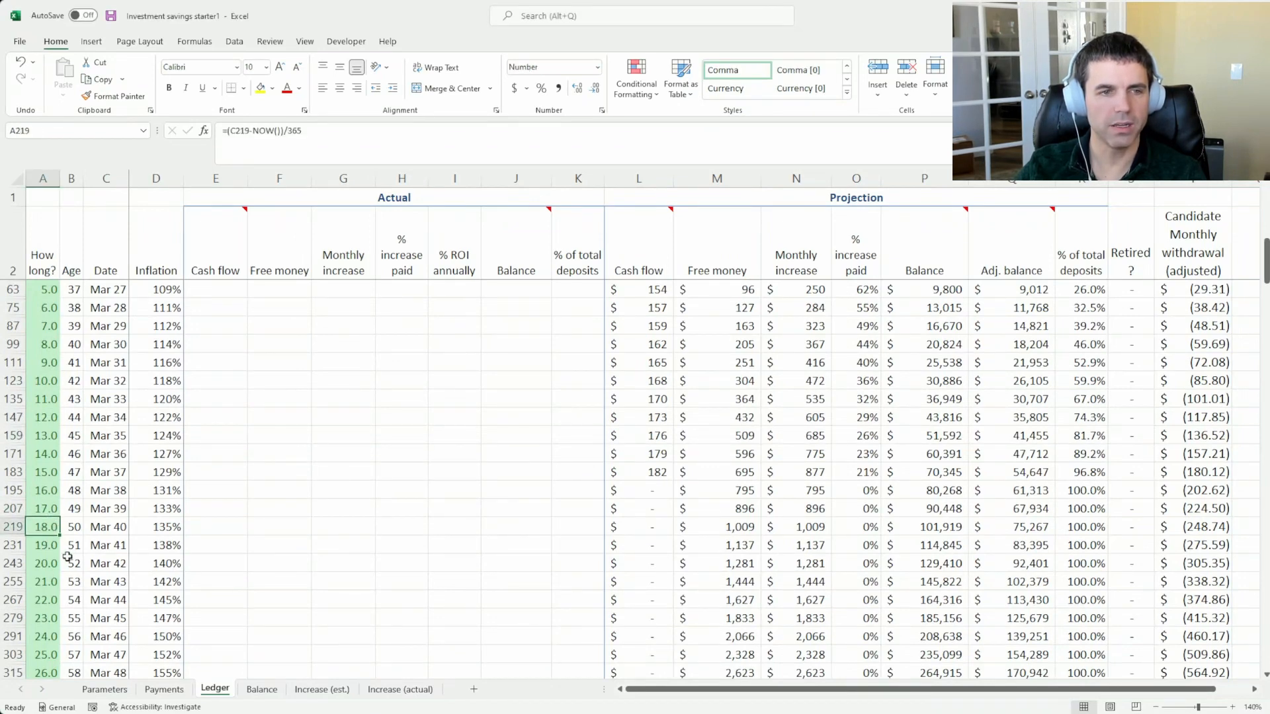
Examine the Ledger's Date column from the monthly rows starting May 22 down to the yearly rows around Mar 27
scroll(160, 513, up, 6)
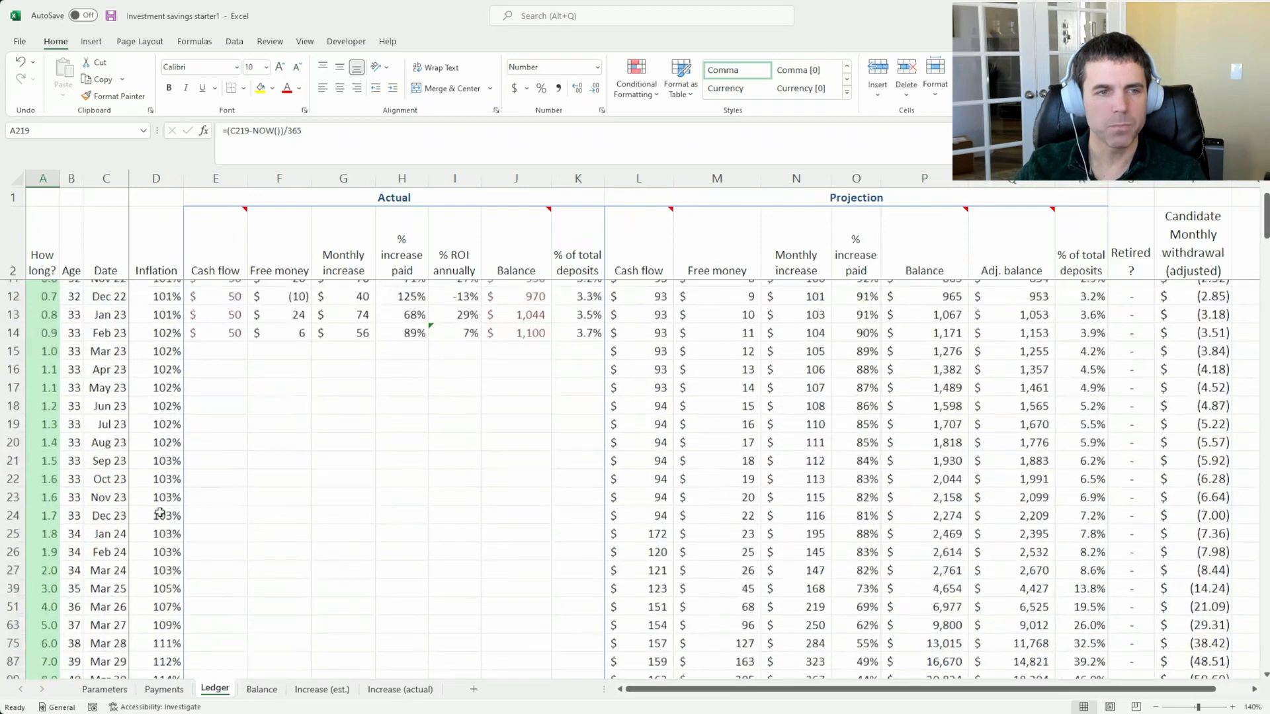
scroll(160, 512, up, 3)
drag(106, 326, 102, 450)
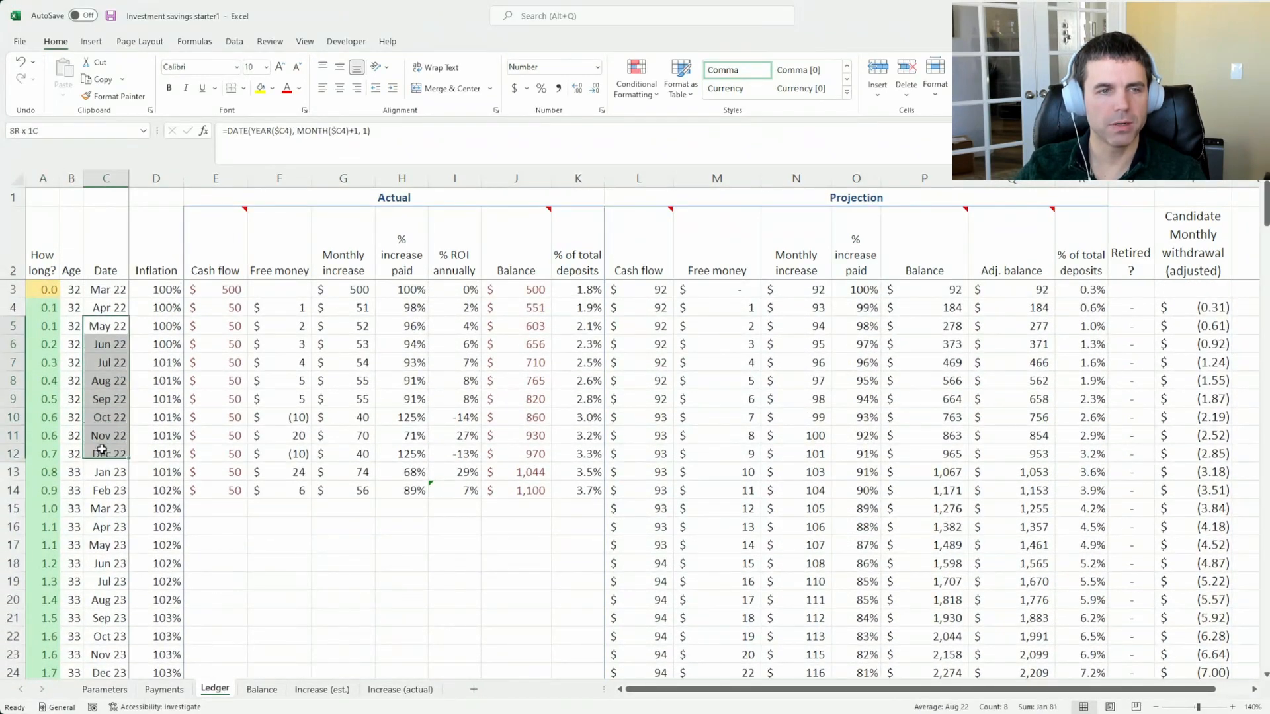
click(93, 504)
scroll(62, 475, down, 5)
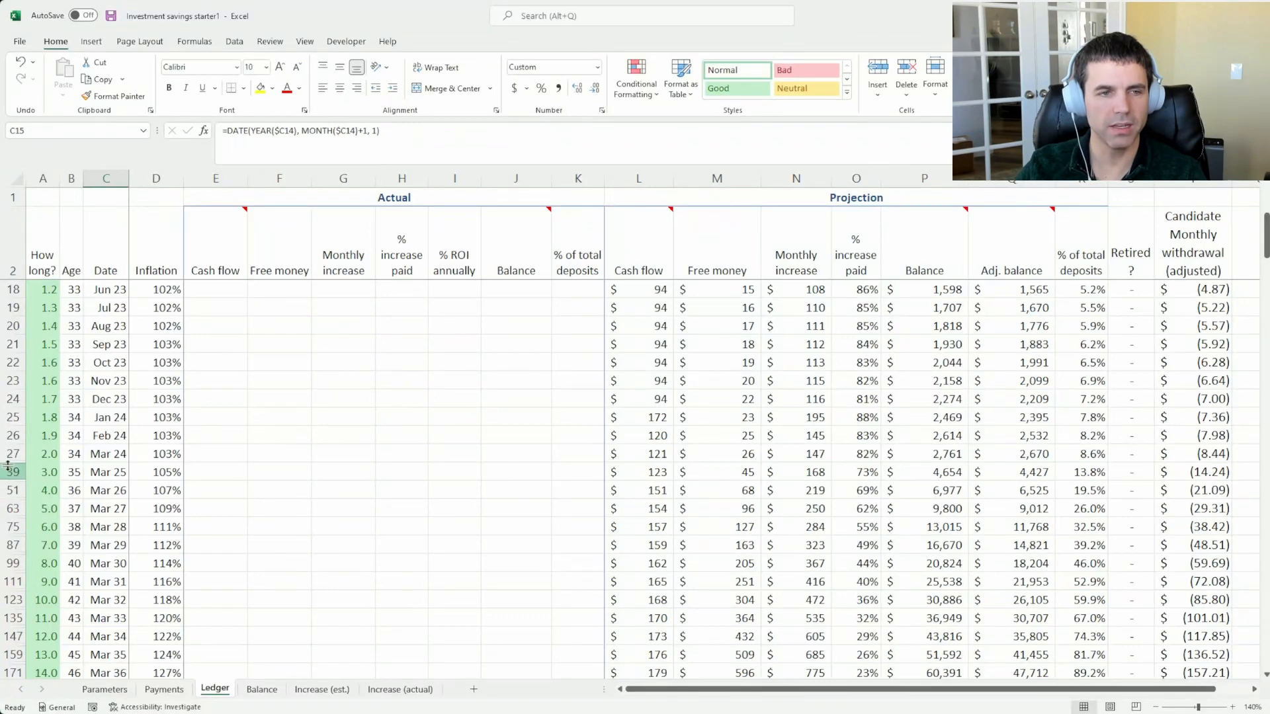
scroll(6, 363, up, 2)
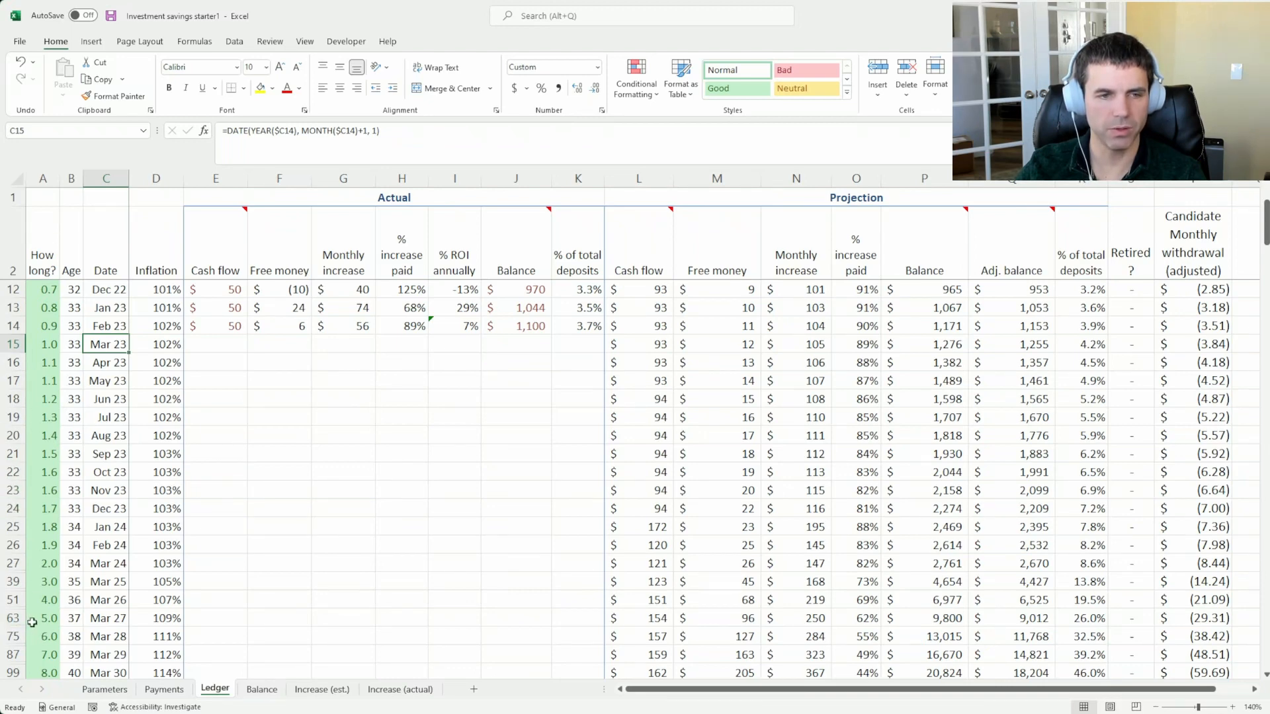
scroll(52, 584, down, 2)
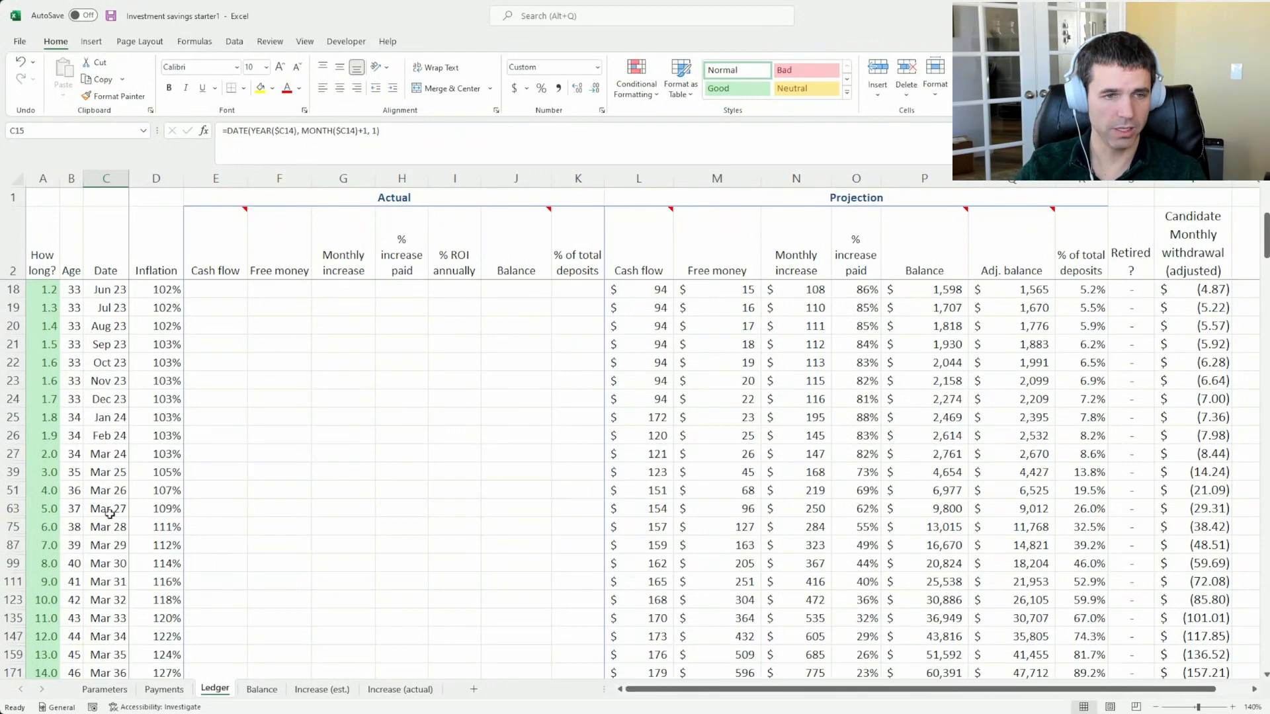
mouse_move(107, 509)
mouse_down()
mouse_move(107, 531)
mouse_move(107, 507)
mouse_up()
Compare the Ledger's first date, Mar 22, with the yearly dates Mar 37 and Mar 38 in the Date column
scroll(100, 489, up, 5)
click(108, 287)
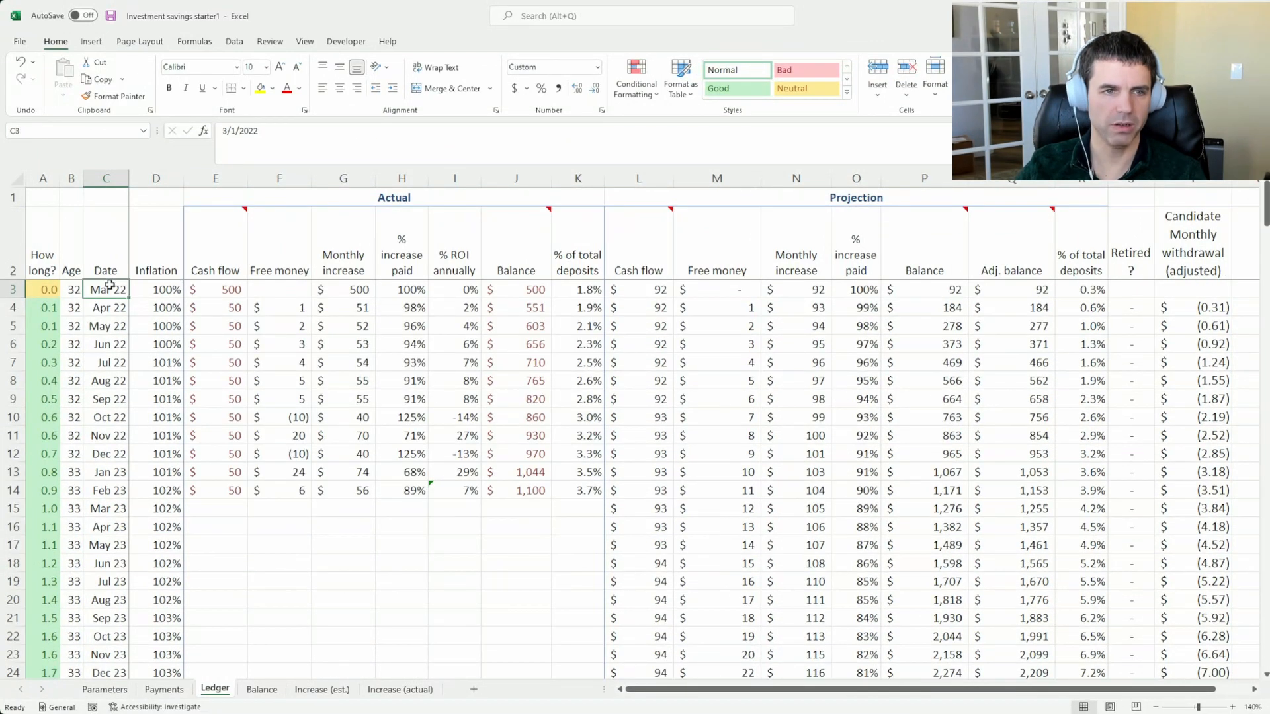
scroll(116, 463, down, 8)
click(108, 506)
click(110, 526)
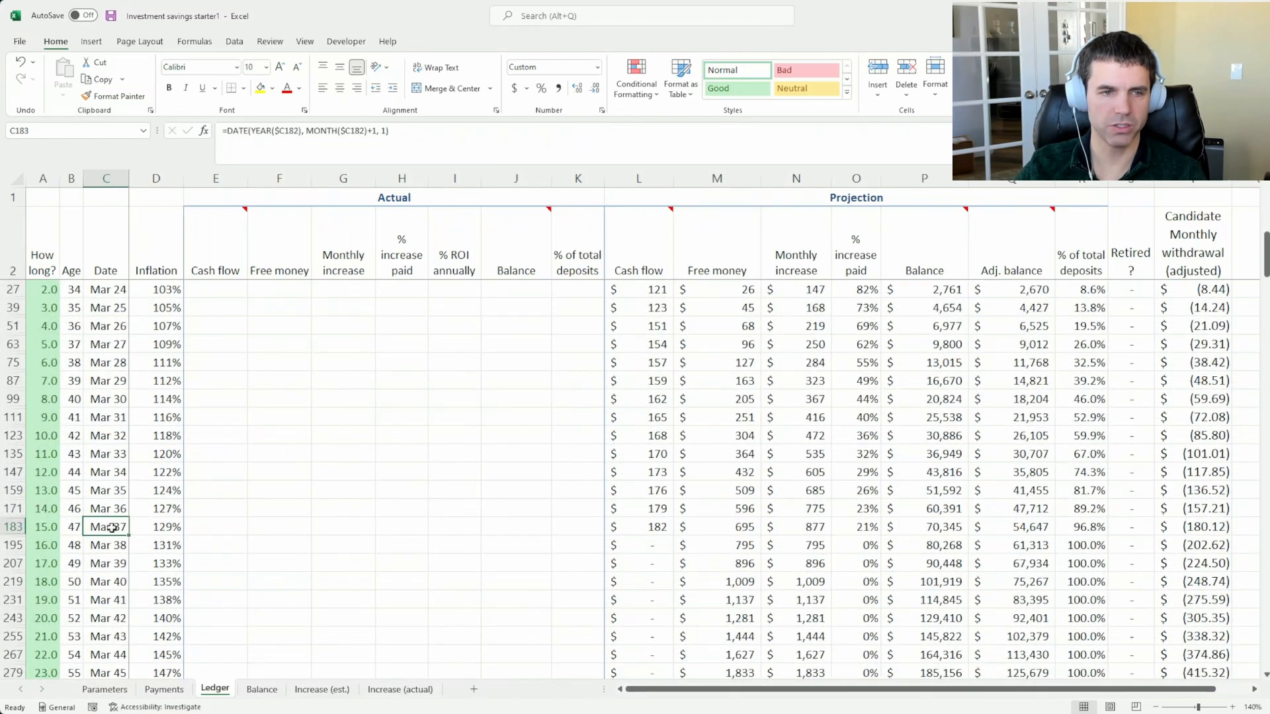
click(108, 549)
click(107, 545)
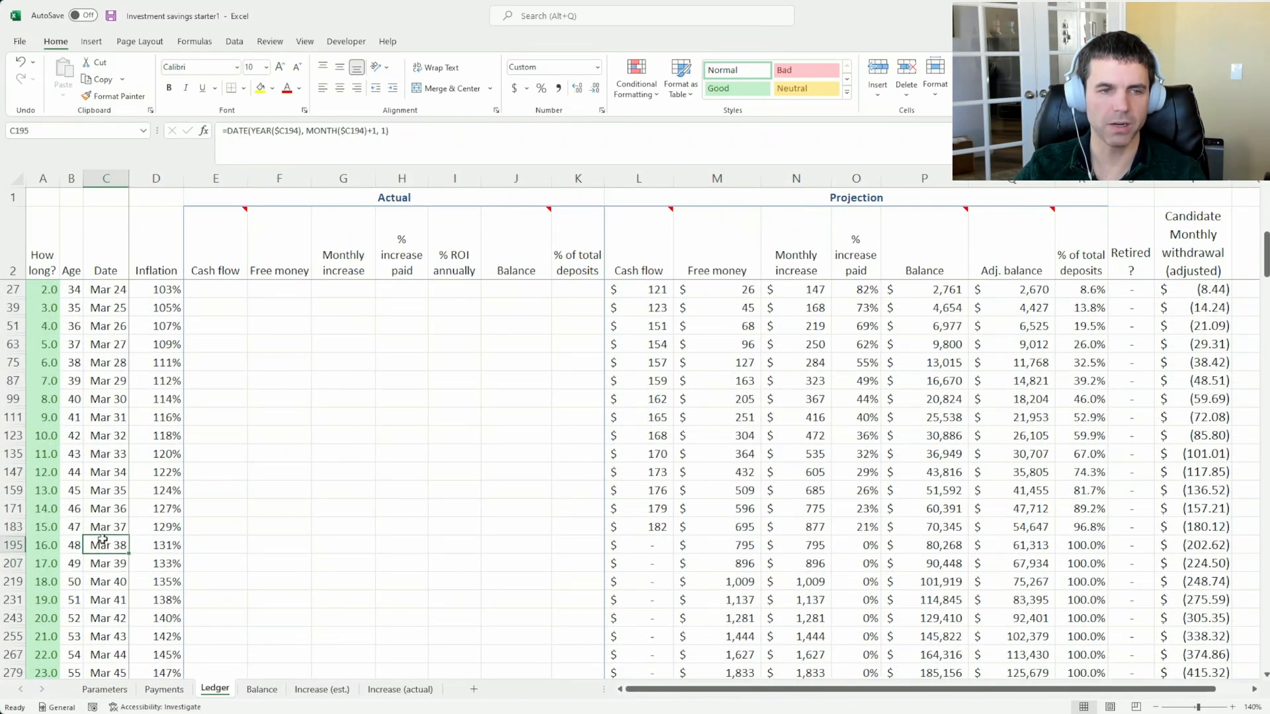
click(99, 522)
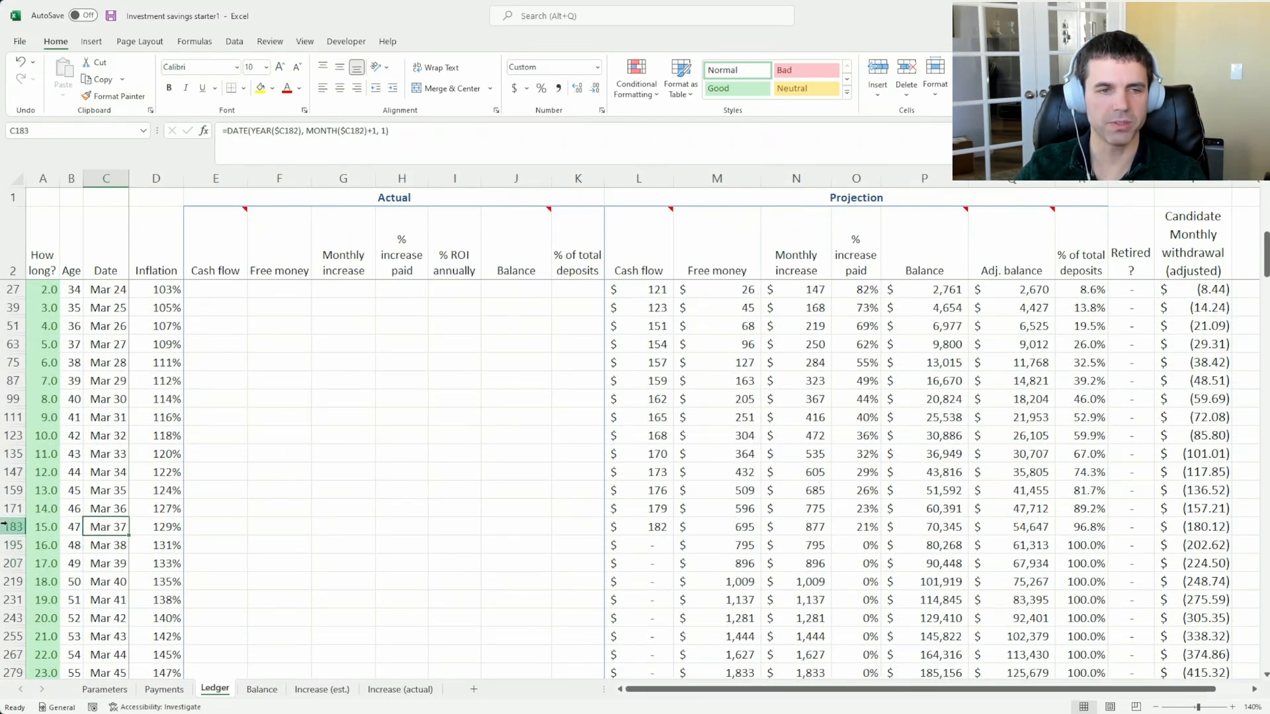
Unhide the monthly rows between Mar 37 and Mar 38 in the Ledger and check their dates
drag(10, 527, 8, 545)
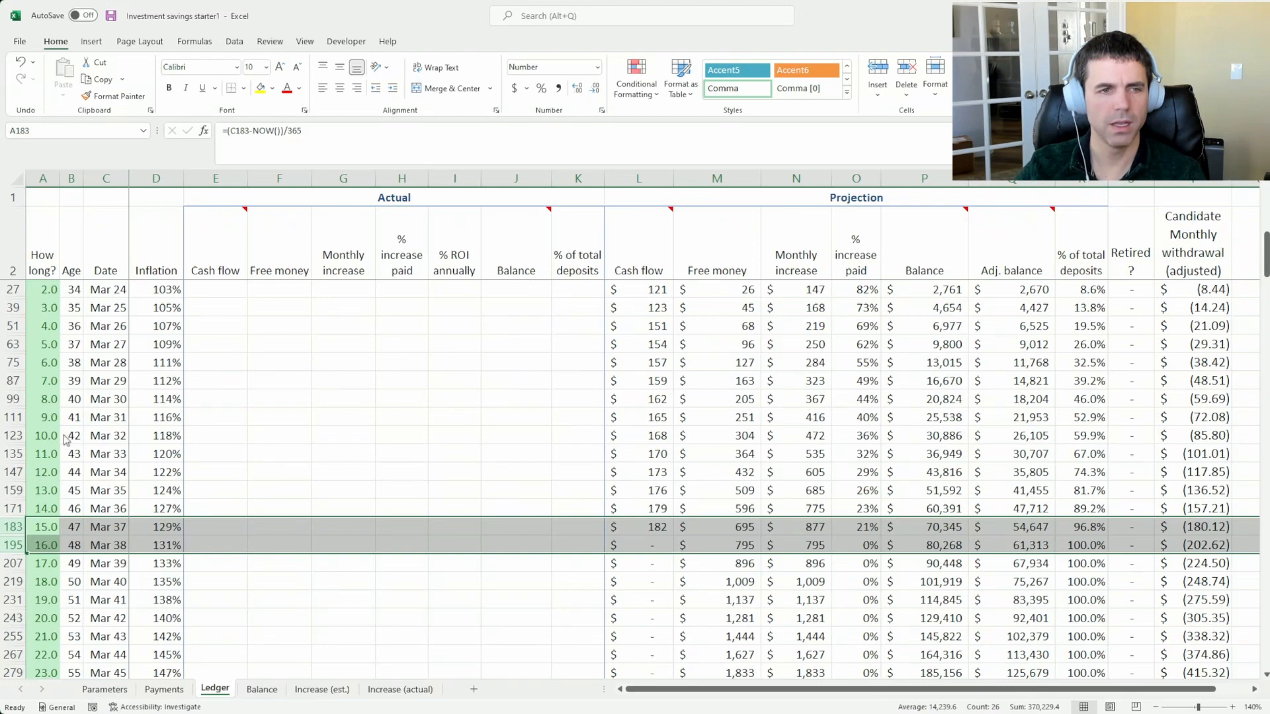
scroll(90, 440, down, 3)
right_click(12, 379)
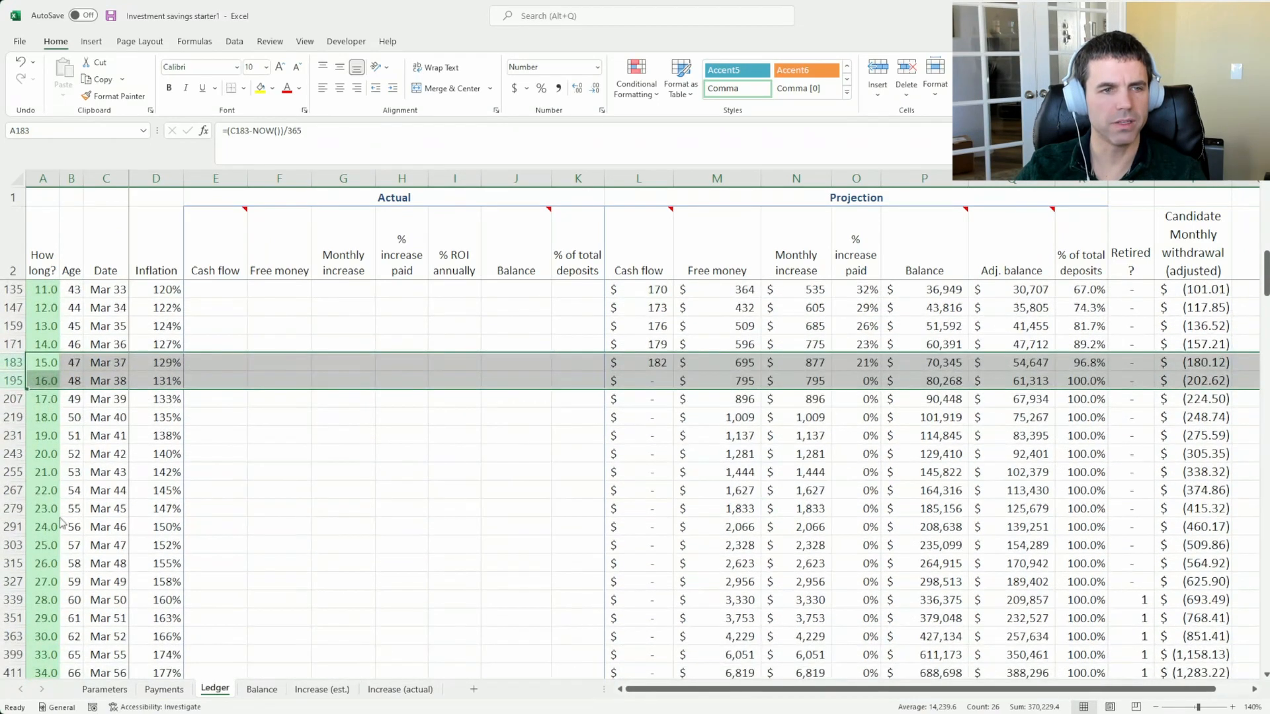
click(70, 597)
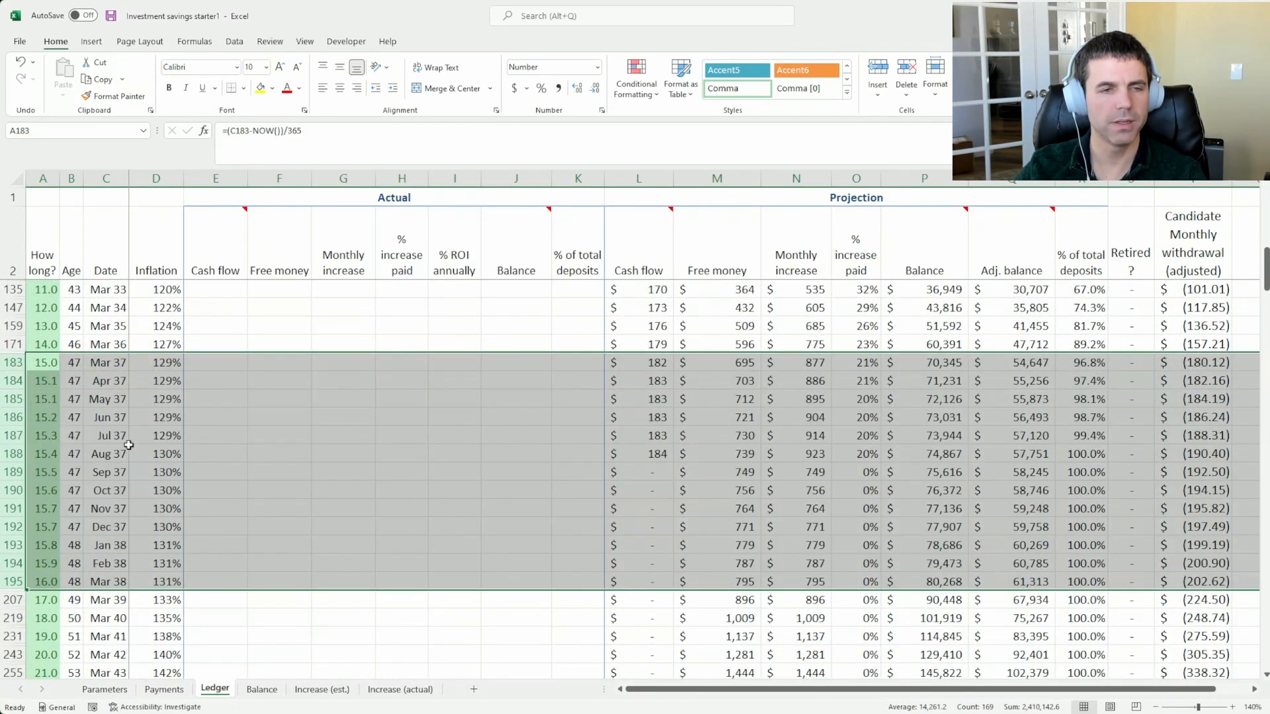
click(101, 454)
drag(107, 363, 107, 547)
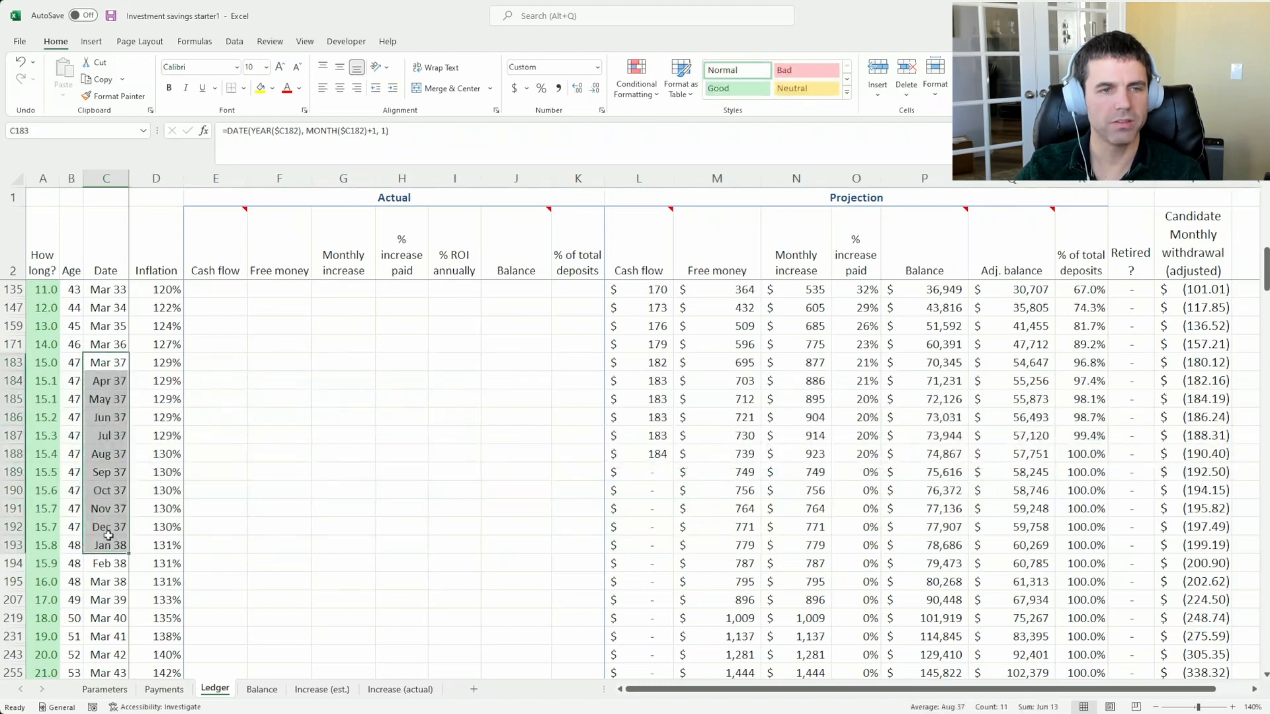
click(110, 398)
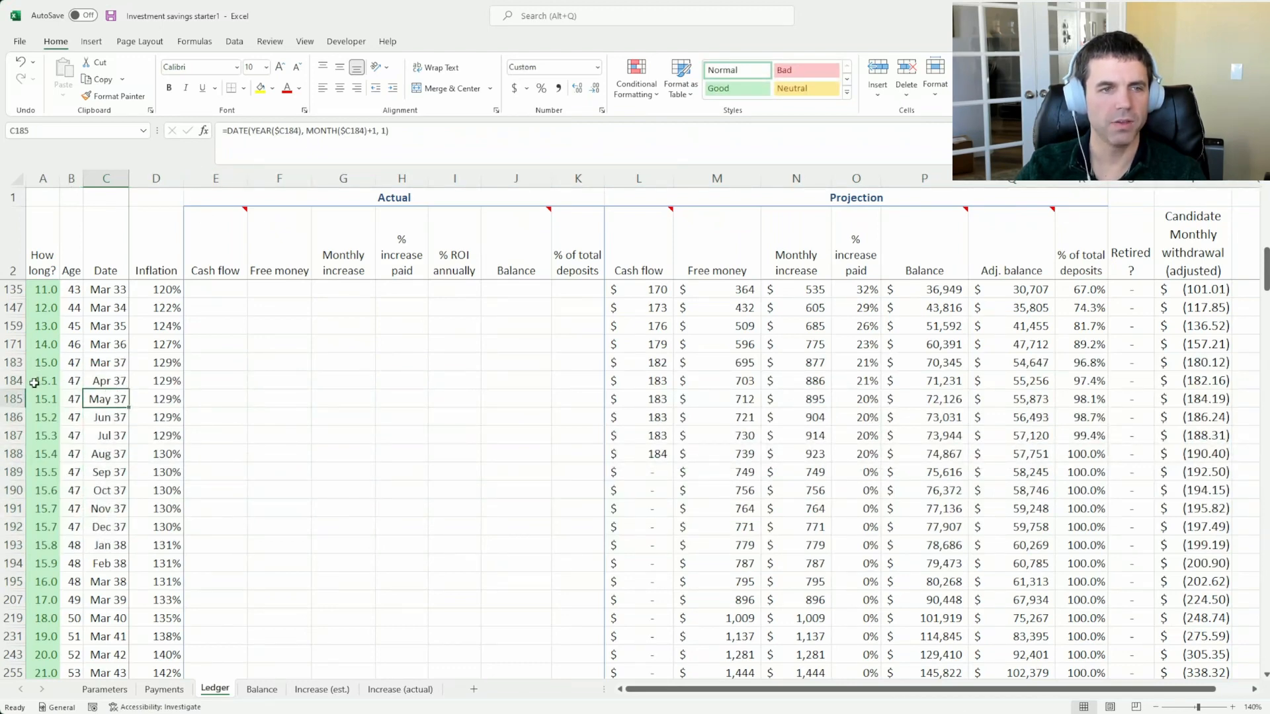
Hide Ledger rows 184 to 194, Apr 37 through Feb 38
click(14, 381)
drag(14, 380, 6, 567)
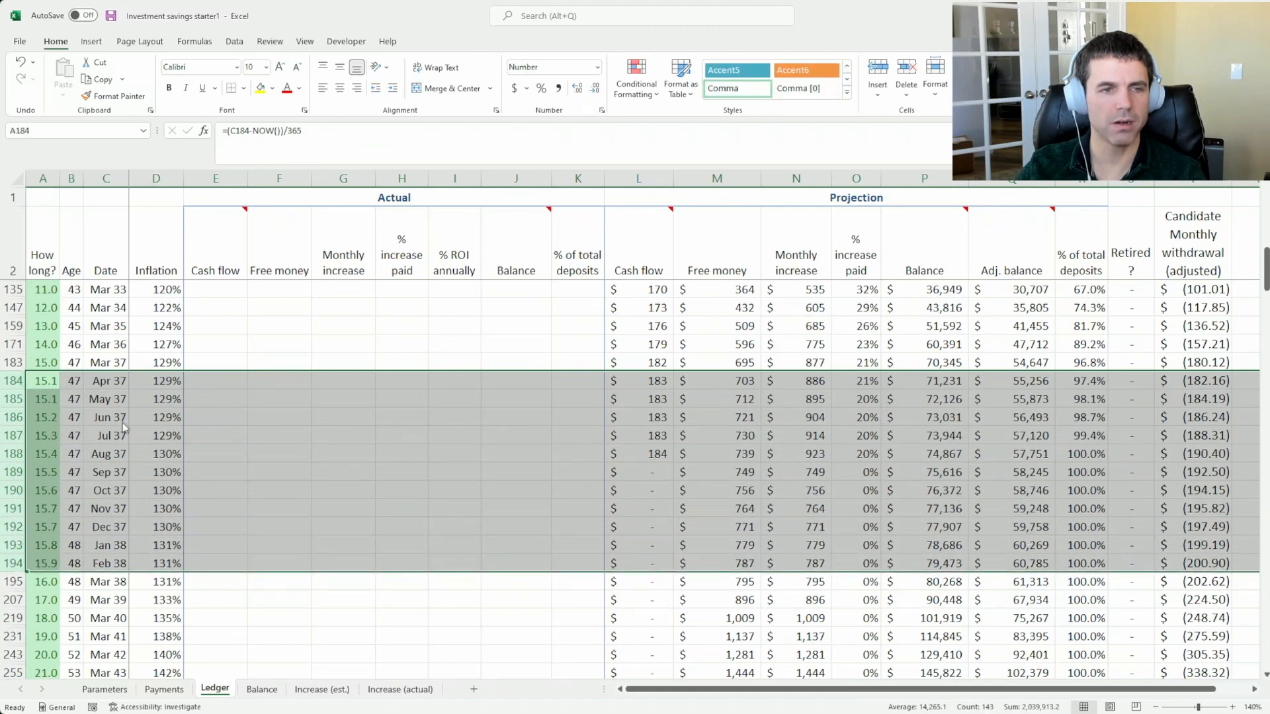
key(ctrl+9)
click(278, 380)
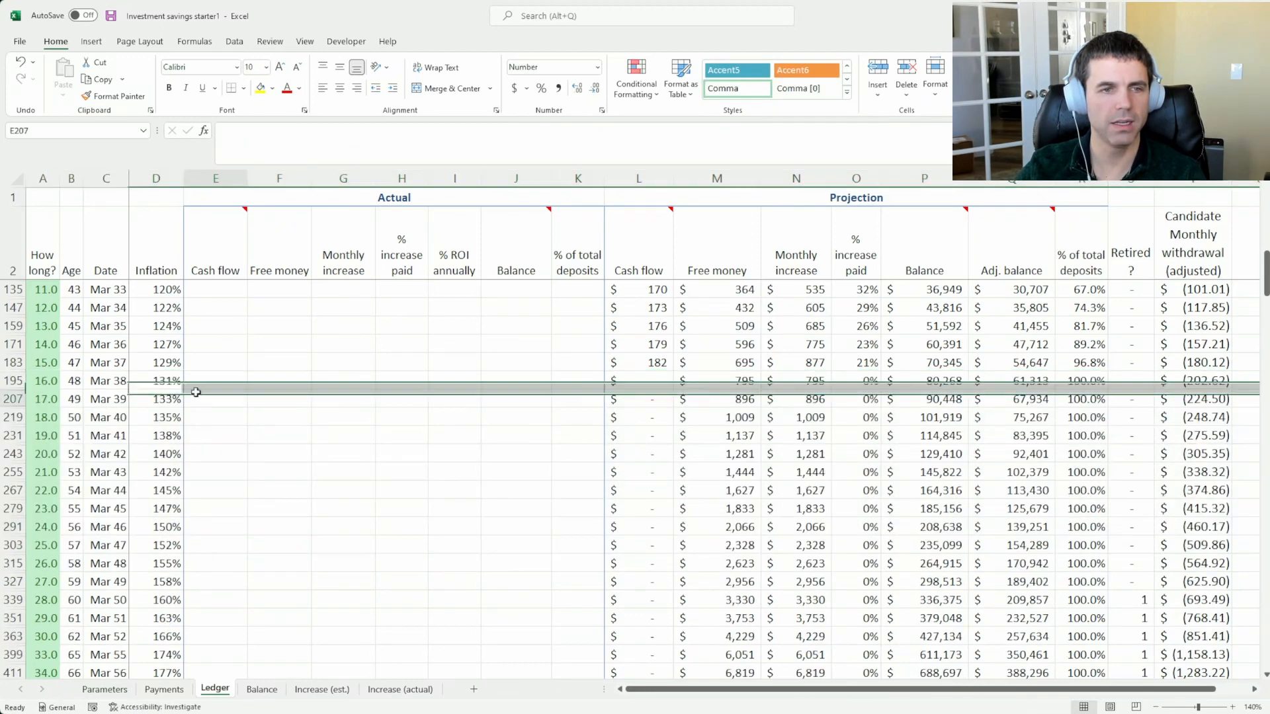
Review the deposits on the Payments sheet, including the start and stop dates of the $100 deposit in row 5
scroll(654, 470, up, 3)
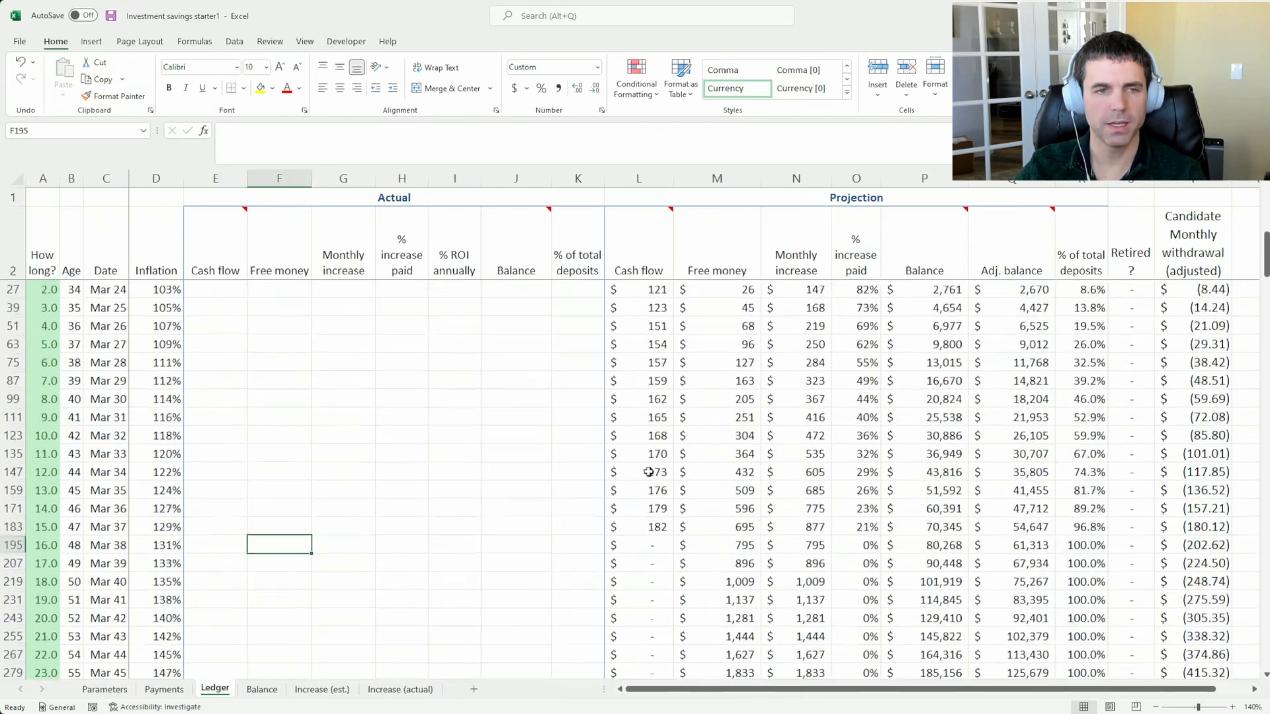
key(ctrl+Page_Up)
click(116, 390)
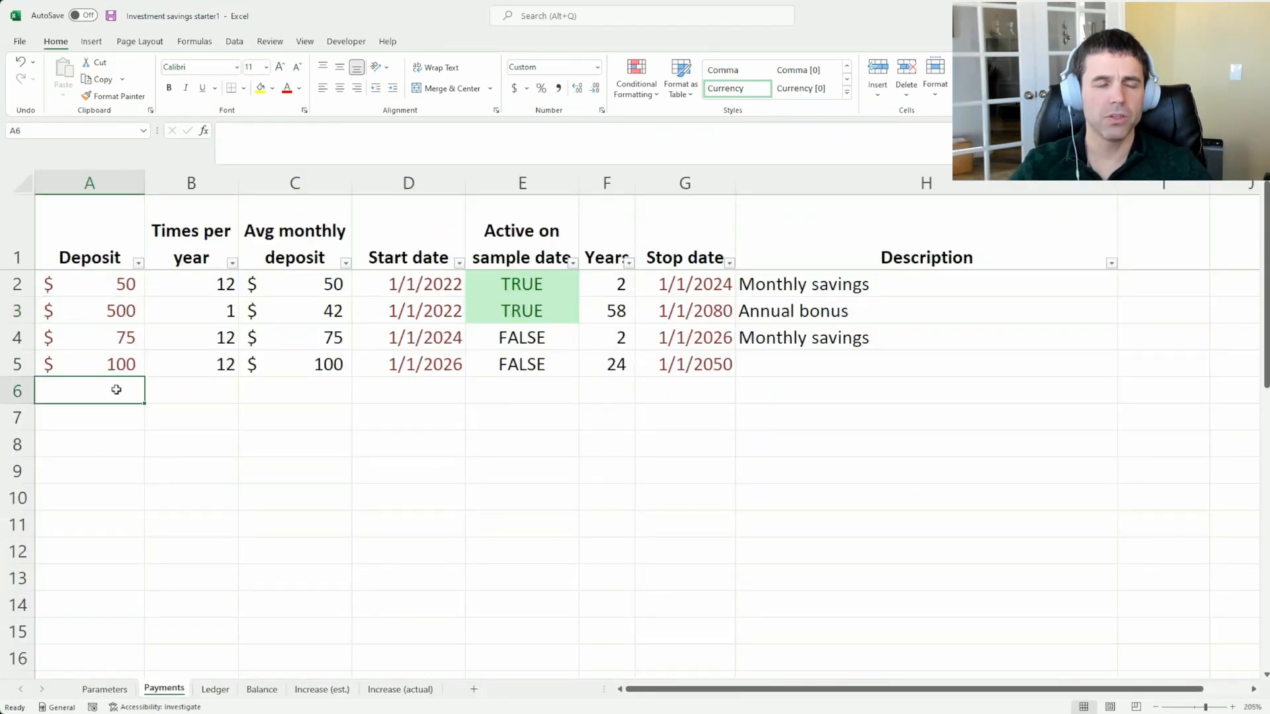
click(105, 350)
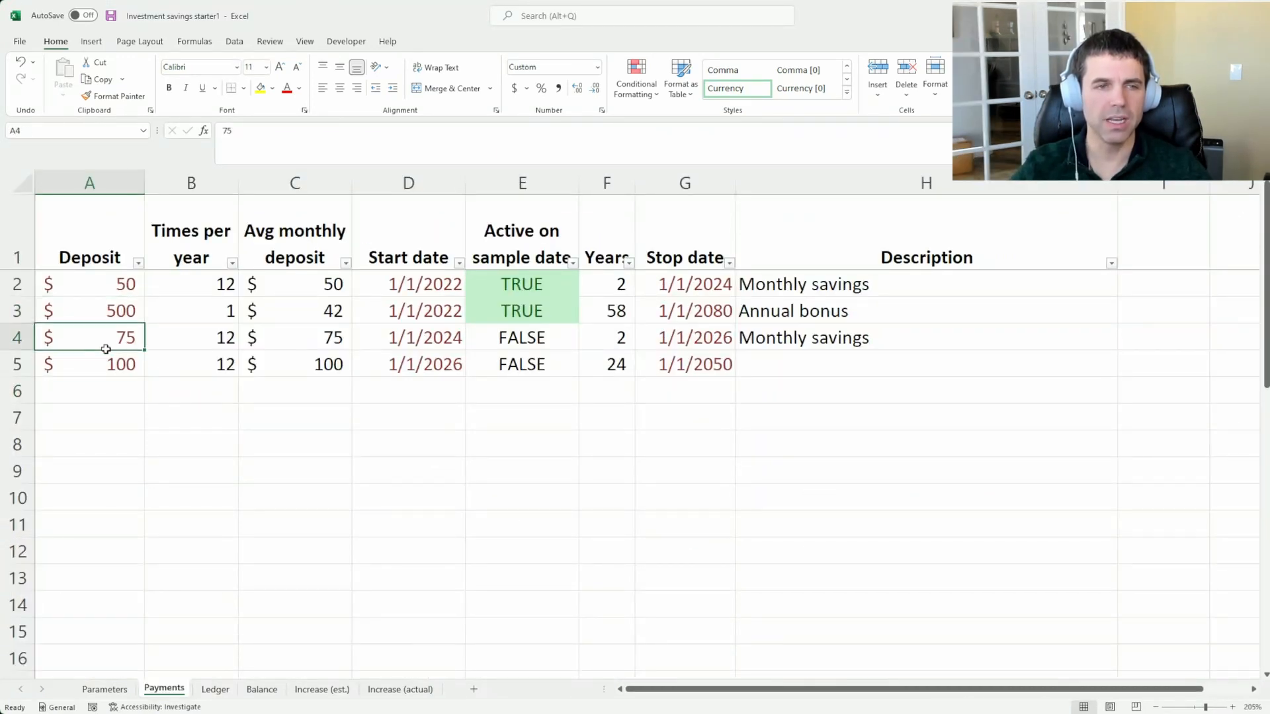
drag(106, 349, 103, 369)
click(101, 309)
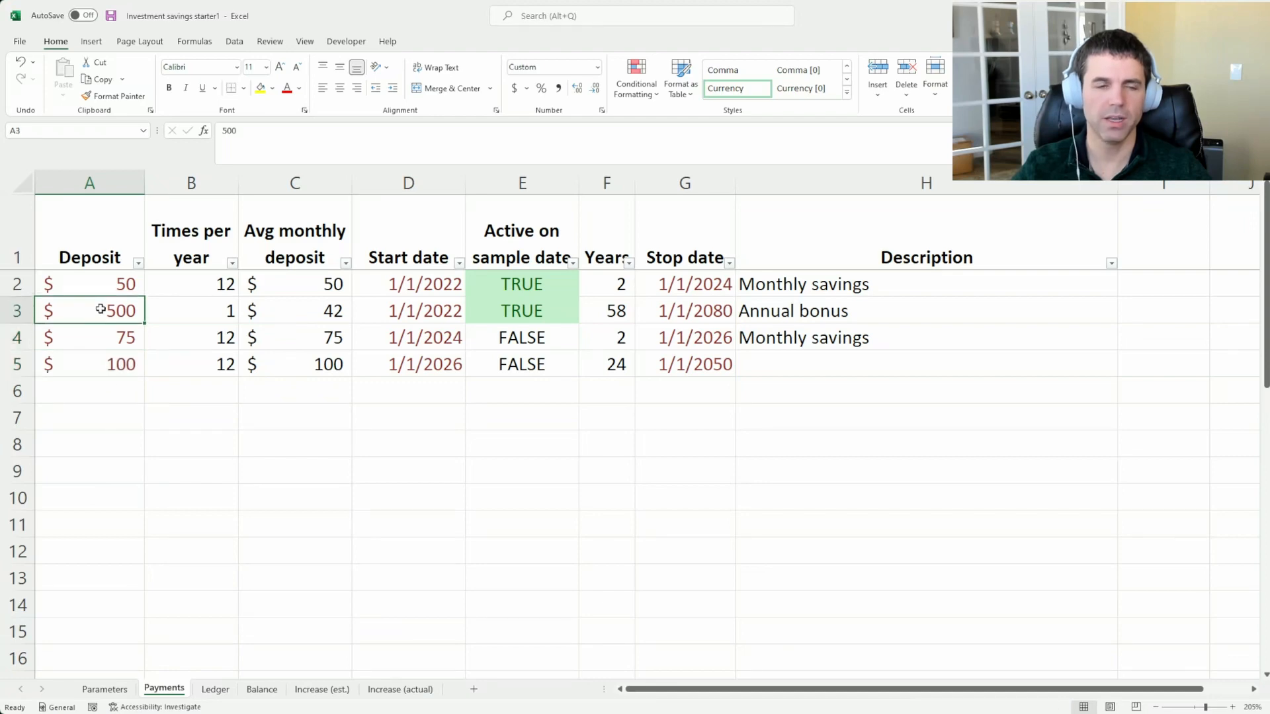
click(101, 387)
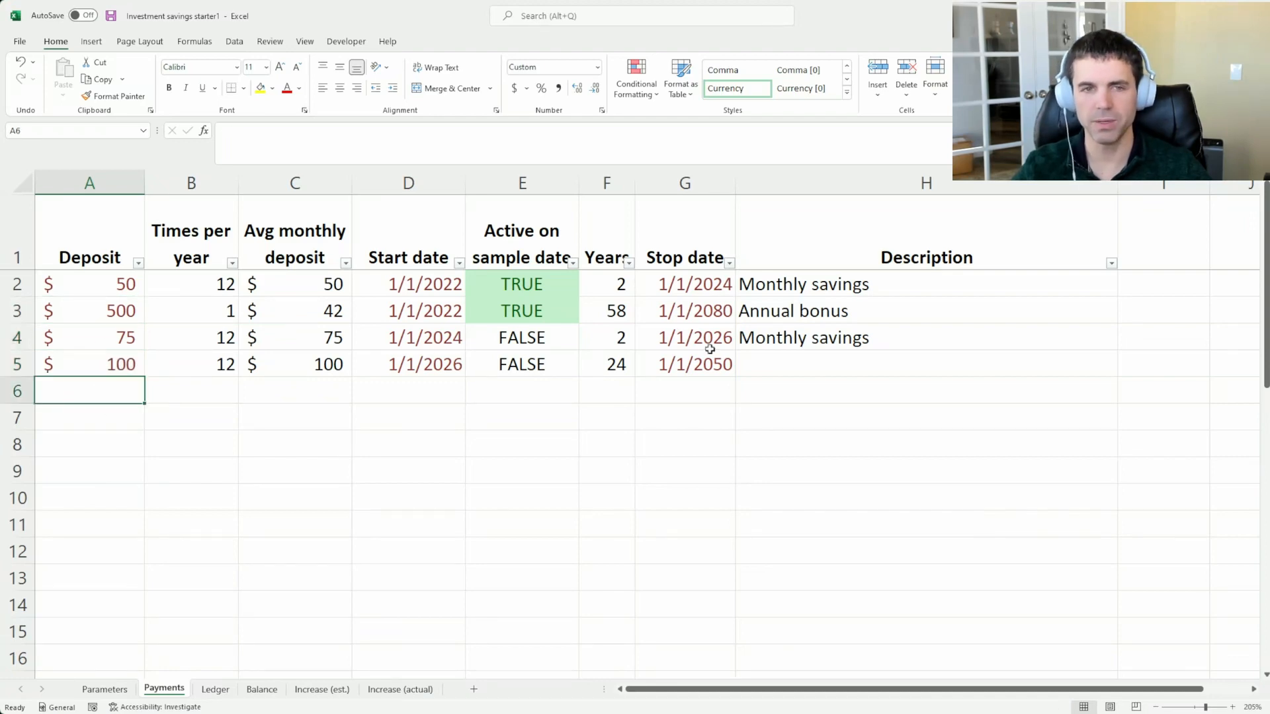
click(694, 363)
click(452, 368)
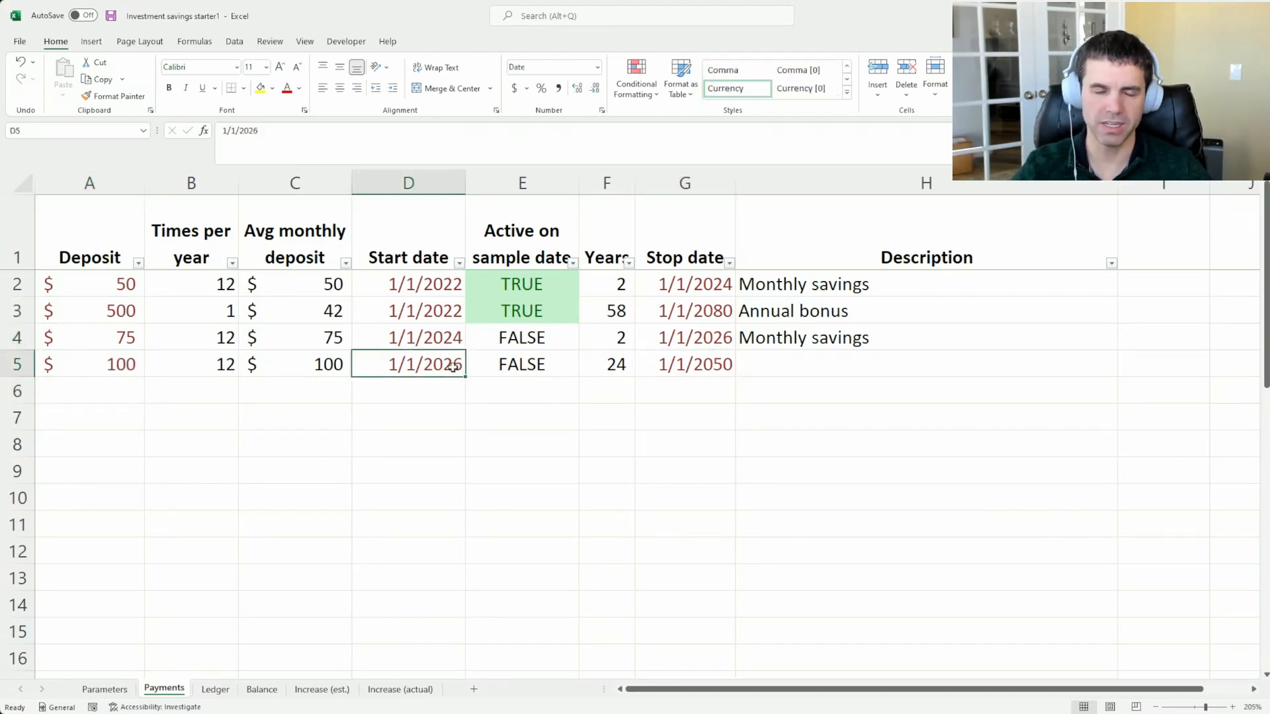
click(704, 367)
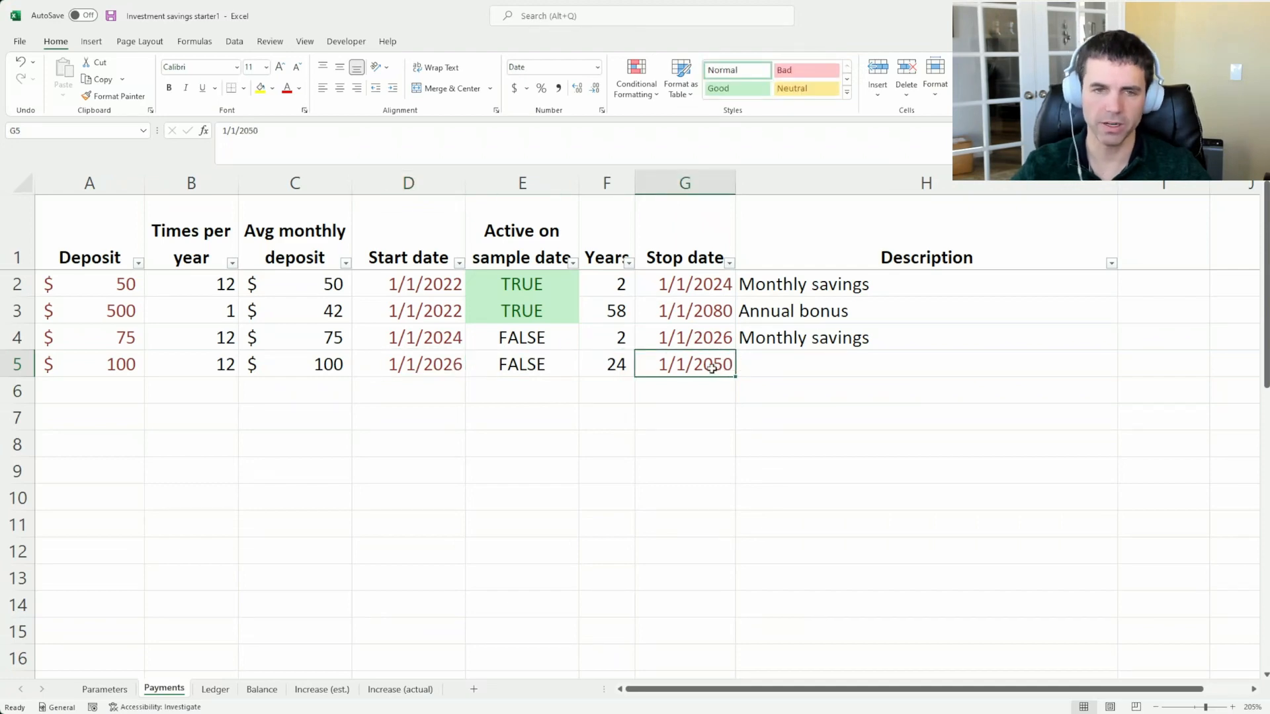
Check the free deposit rows on the Payments sheet down to the averaged monthly deposit row
click(86, 397)
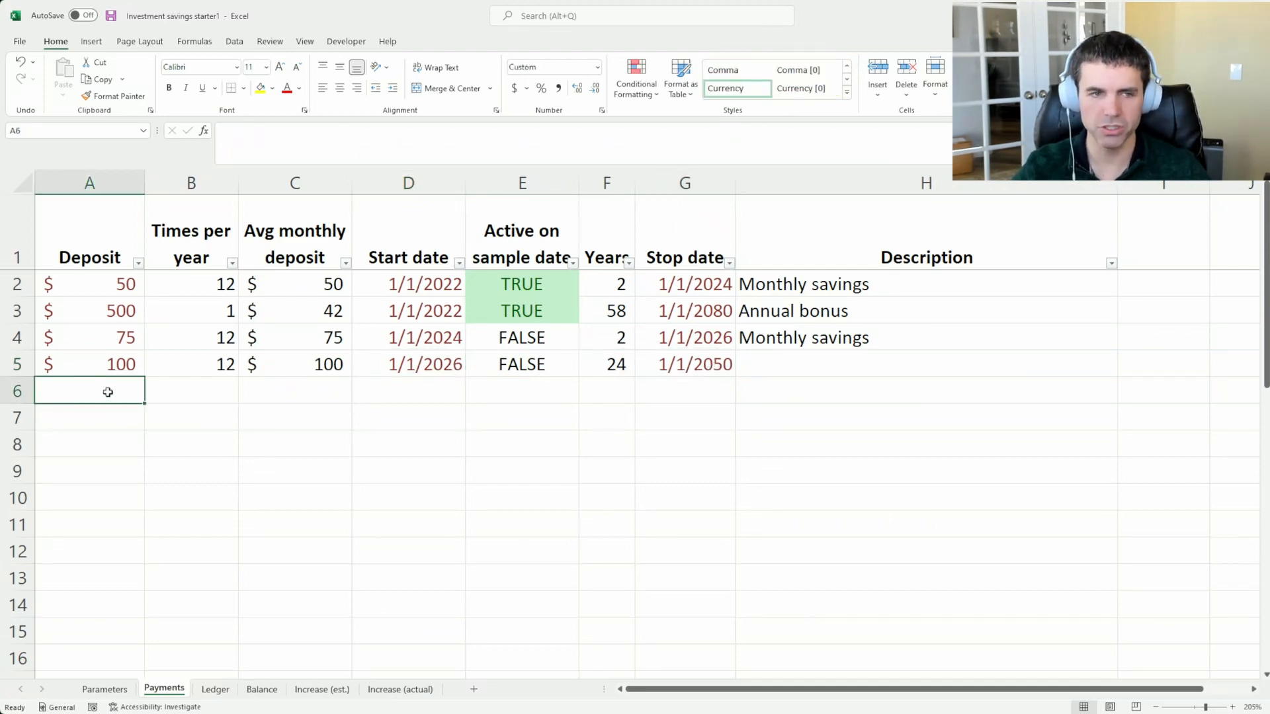
drag(108, 392, 119, 522)
click(118, 420)
click(676, 359)
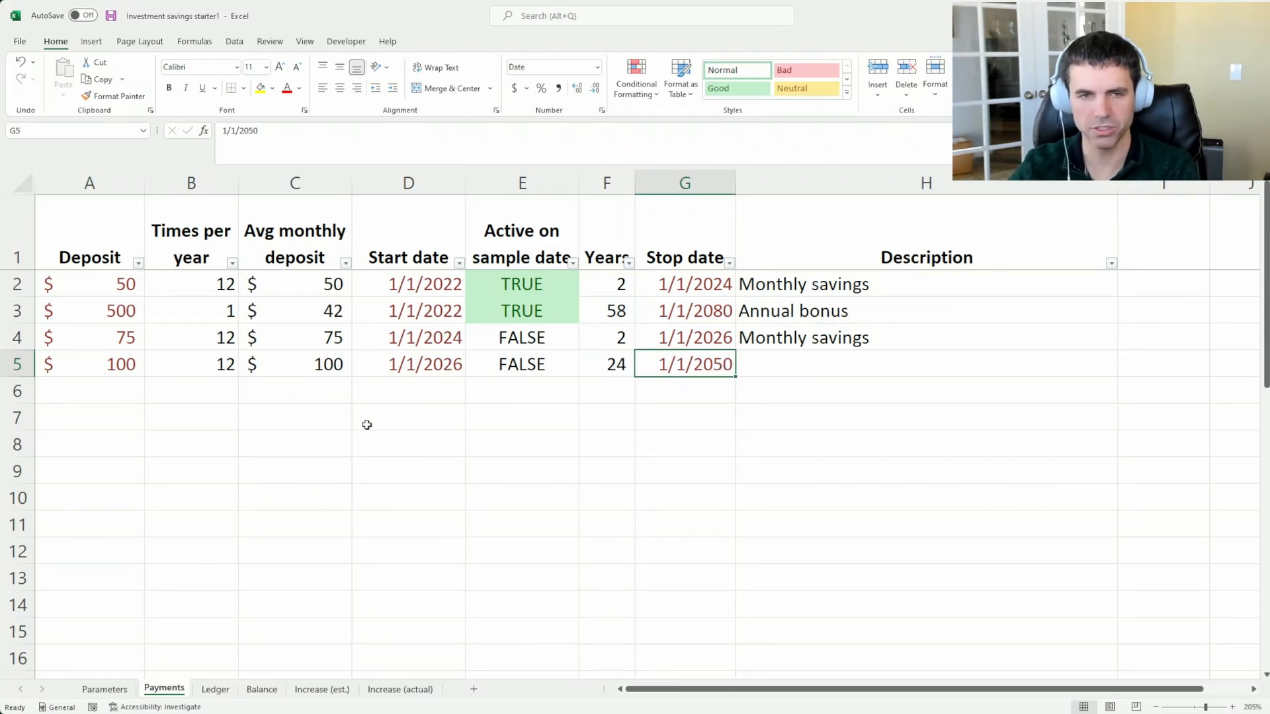
scroll(295, 430, down, 5)
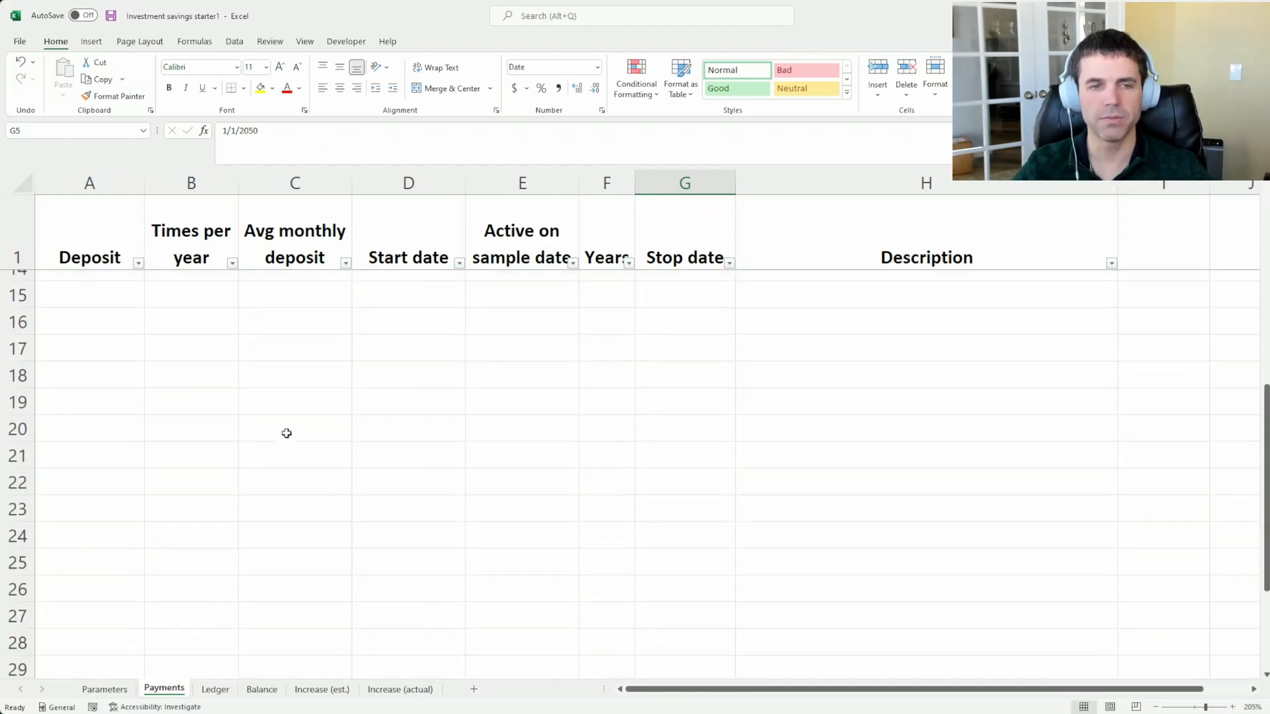
scroll(286, 433, down, 6)
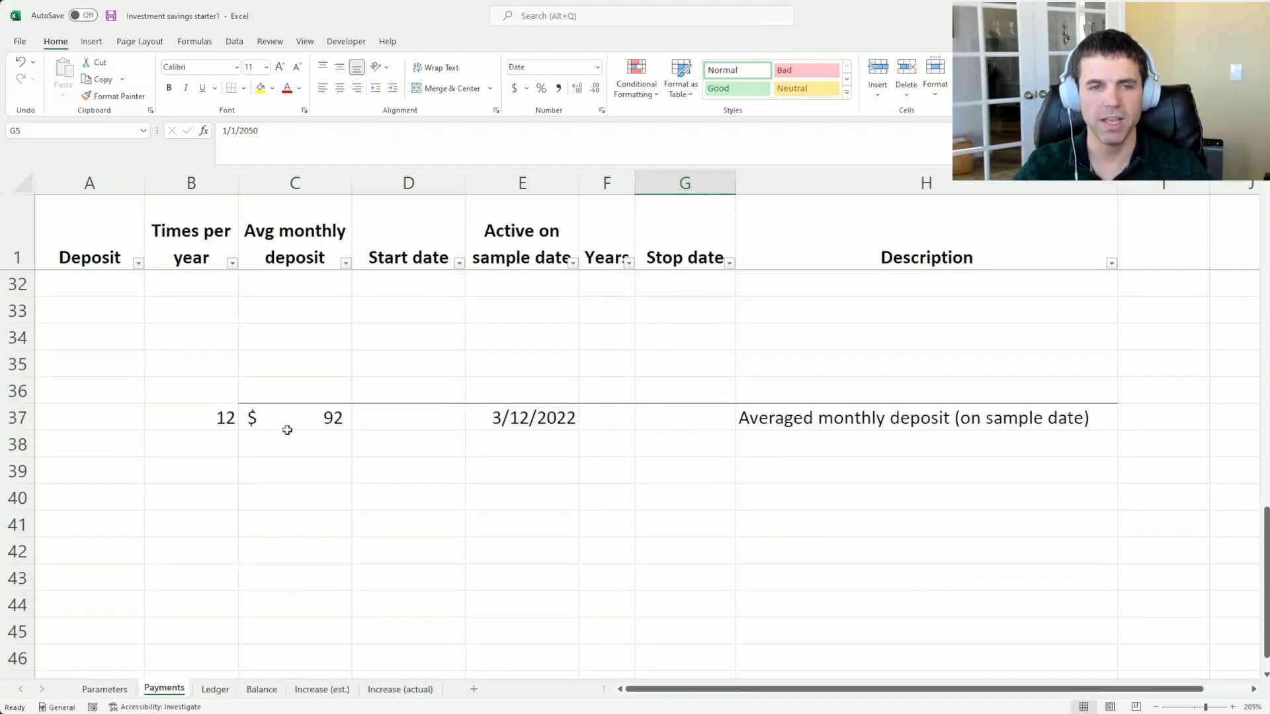
Insert four blank rows at row 30 of the Payments sheet, above the averaged monthly deposit row
scroll(287, 430, up, 1)
drag(99, 551, 508, 546)
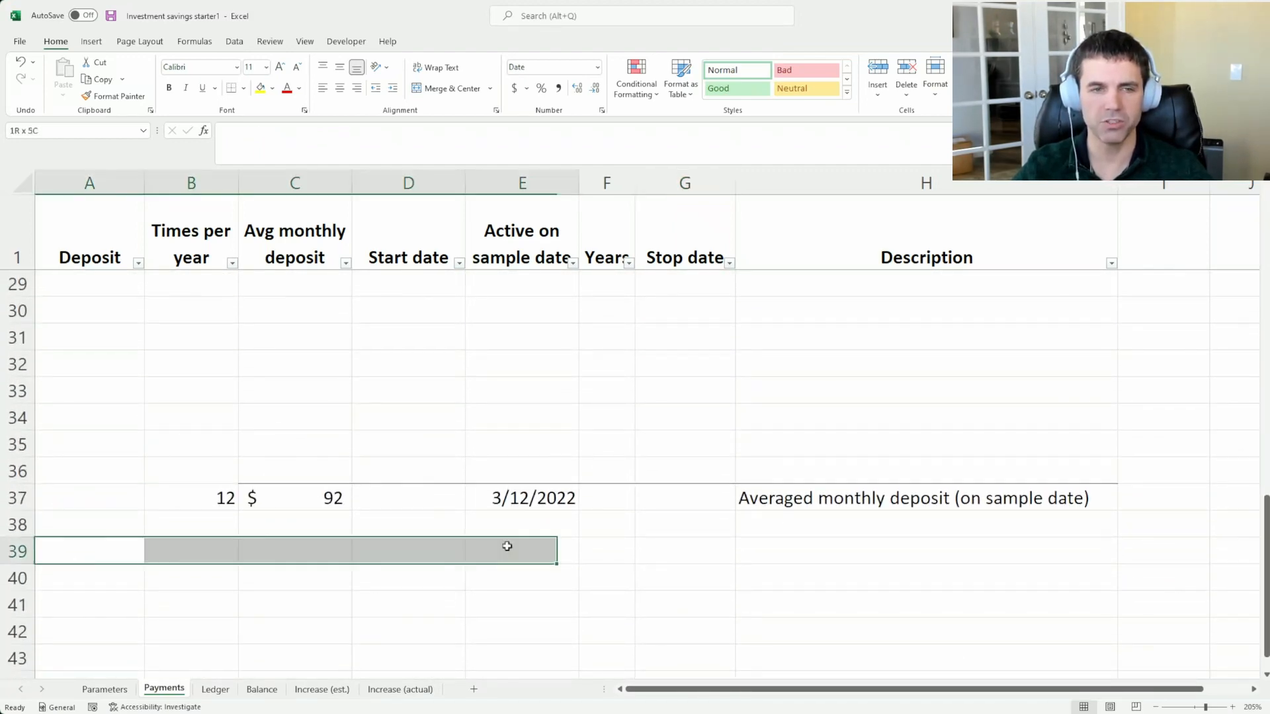
click(547, 393)
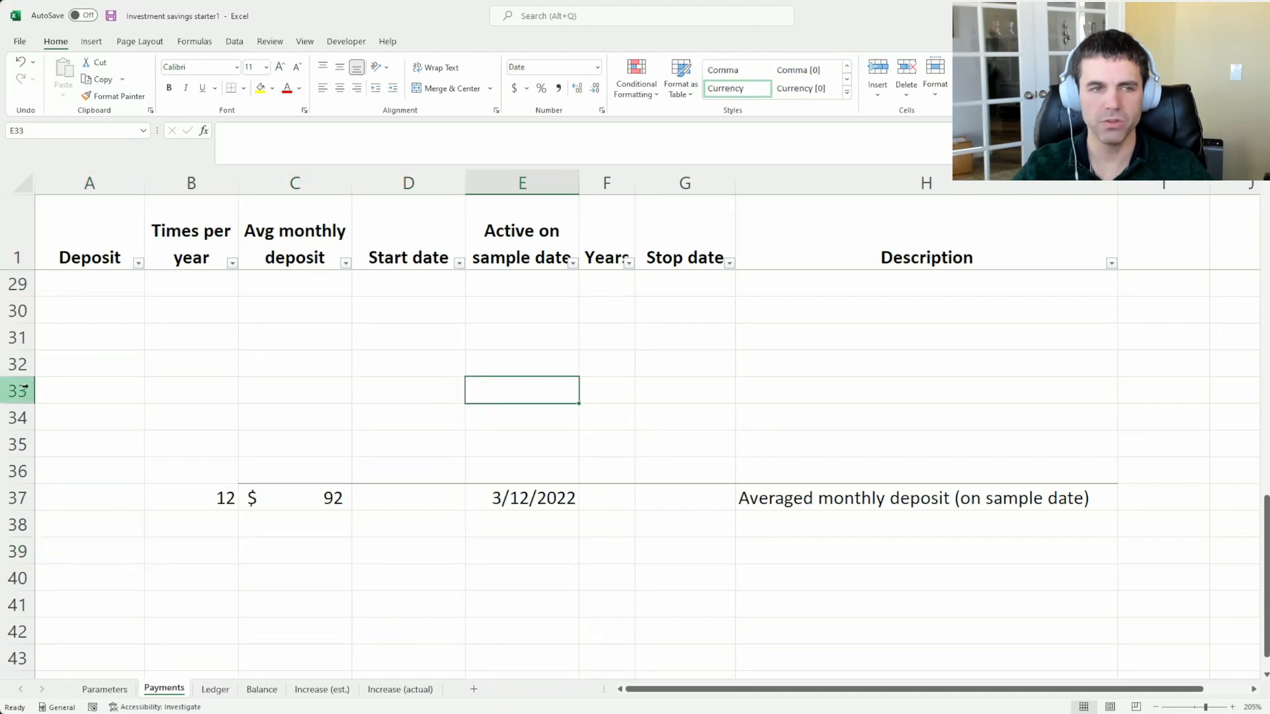
drag(24, 390, 13, 311)
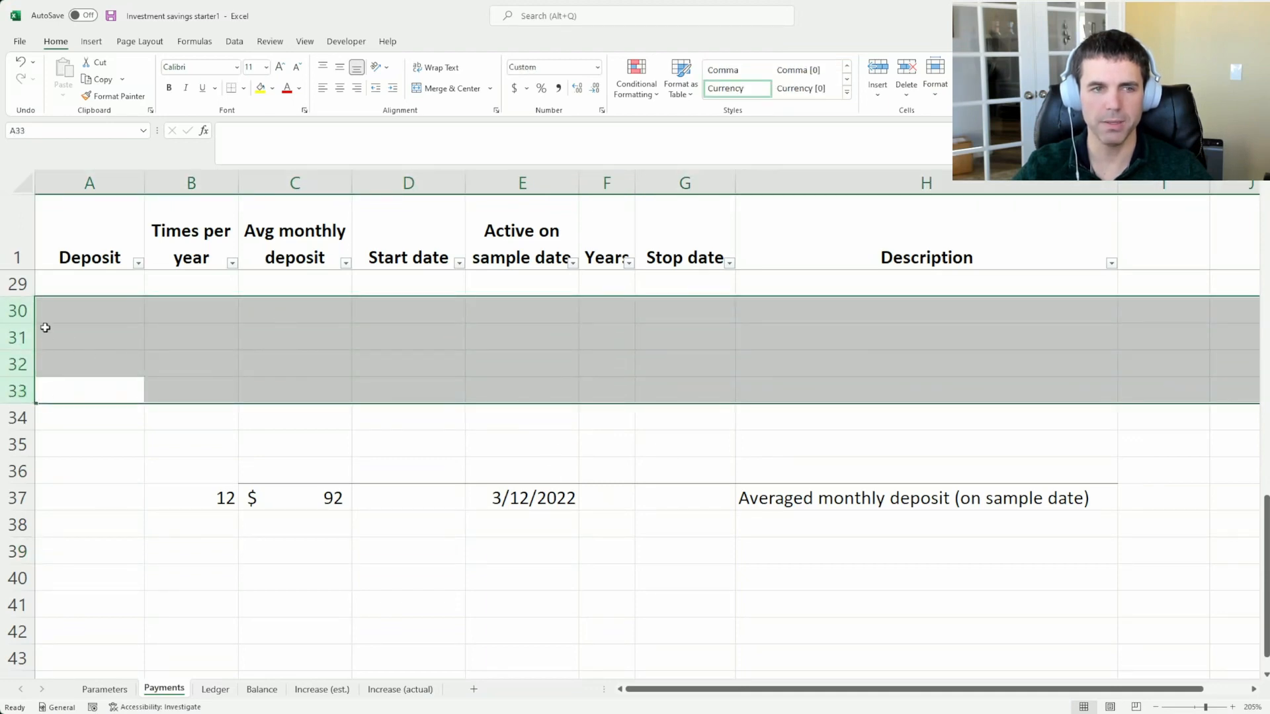
key(ctrl+shift+equal)
click(418, 419)
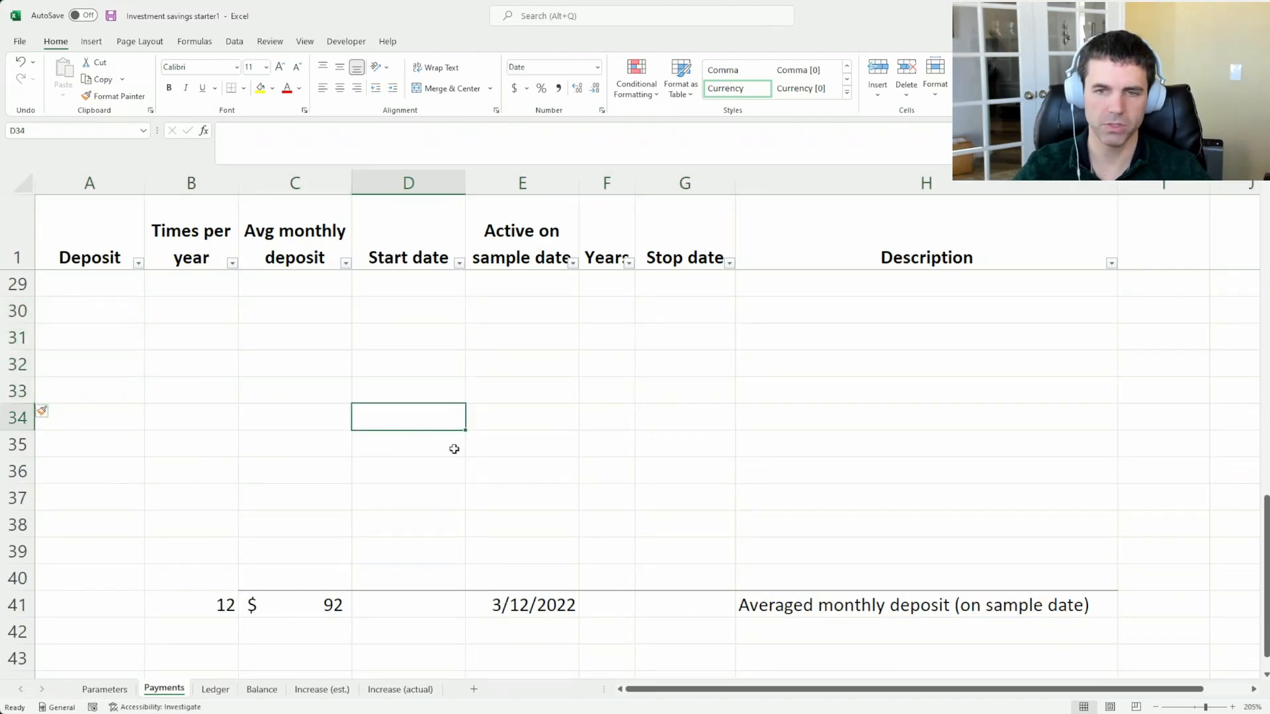
scroll(550, 448, up, 5)
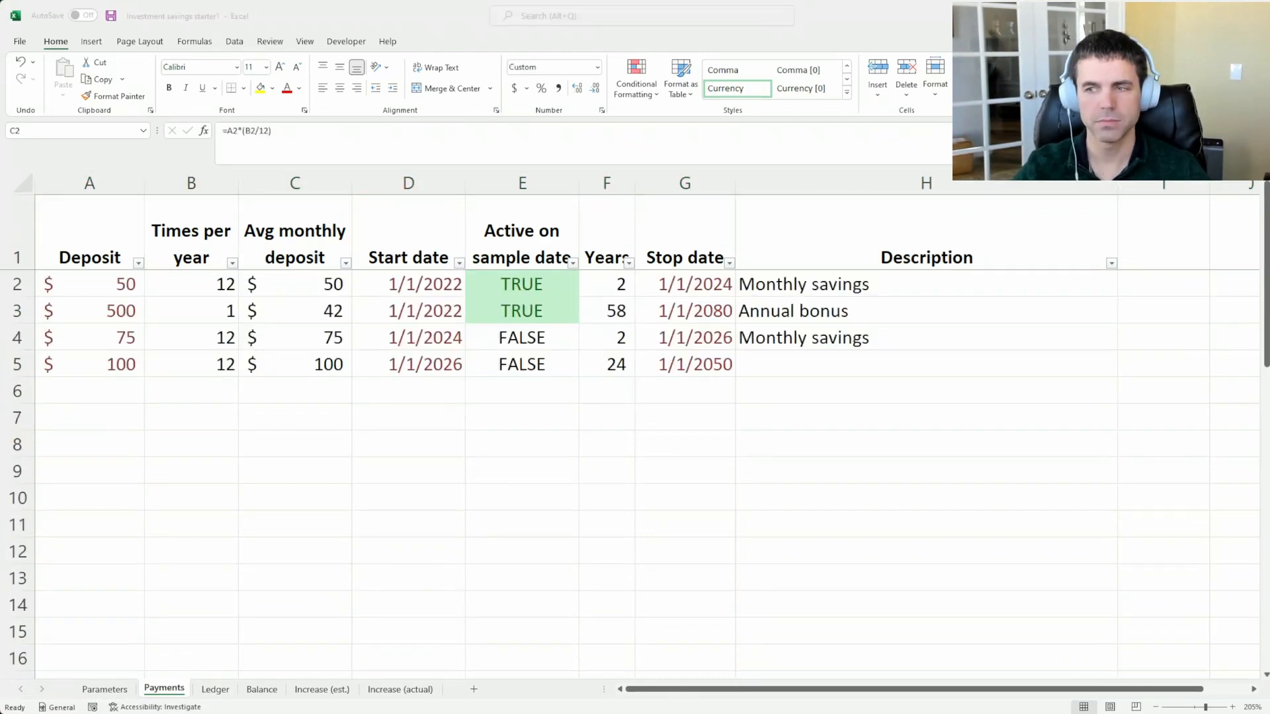
click(111, 397)
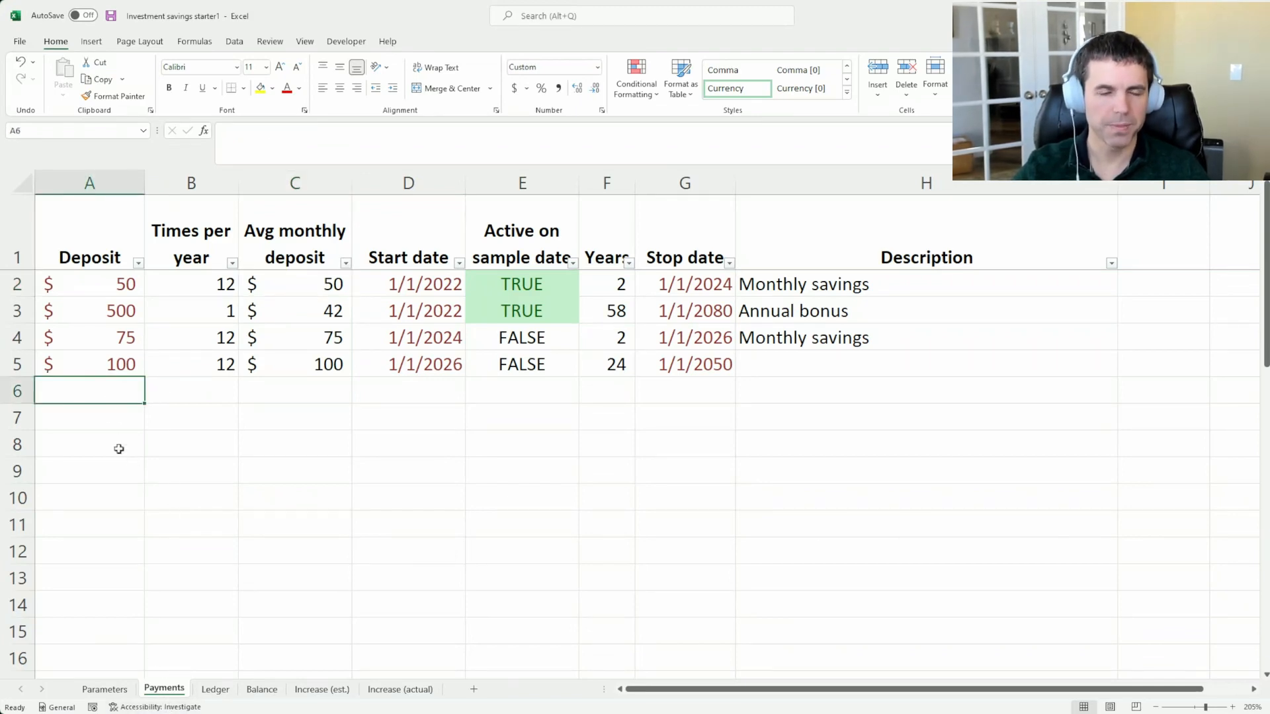
click(119, 370)
click(119, 389)
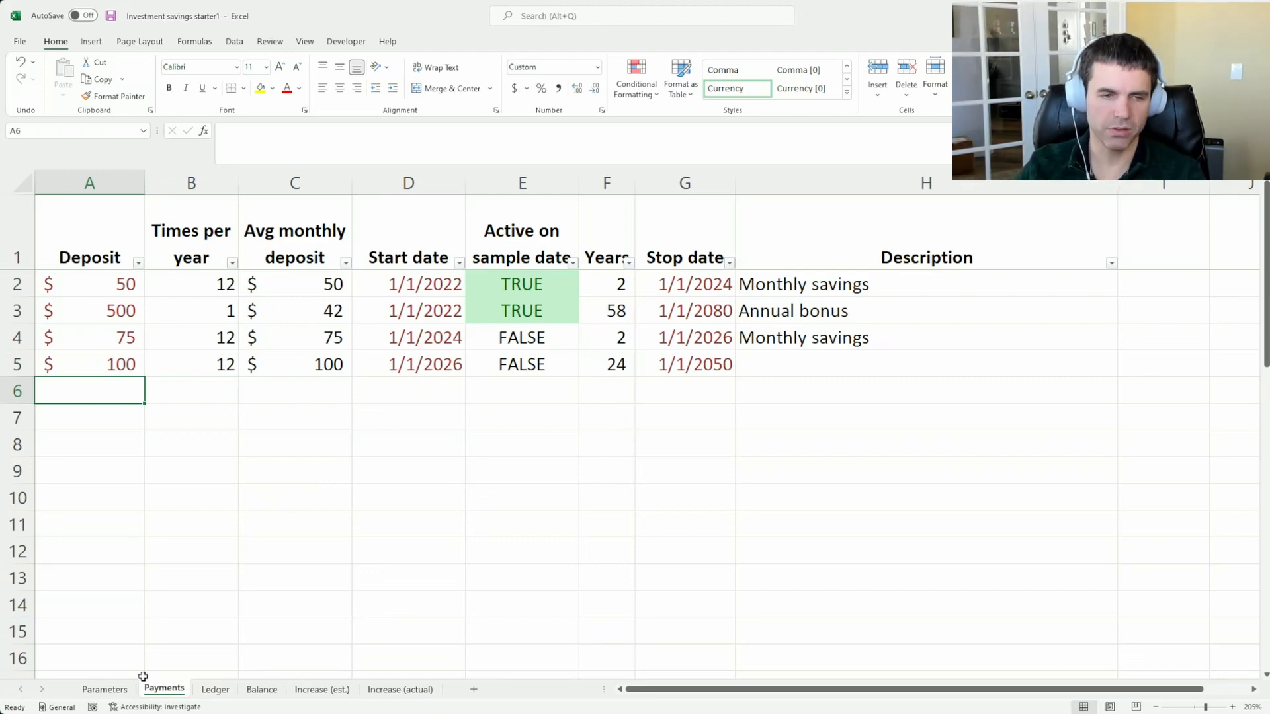
Examine the Mar 35 row in the Ledger, including its projected balance, years from now and date
click(215, 690)
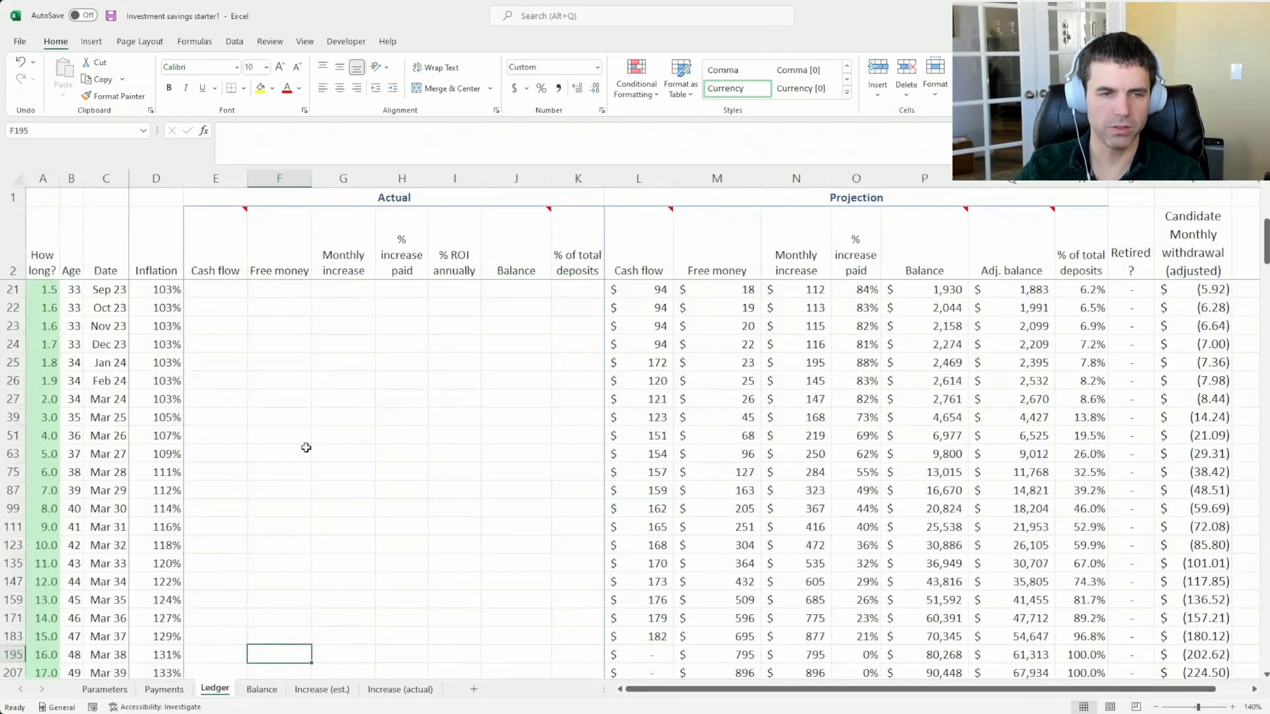
drag(922, 545, 36, 546)
click(945, 546)
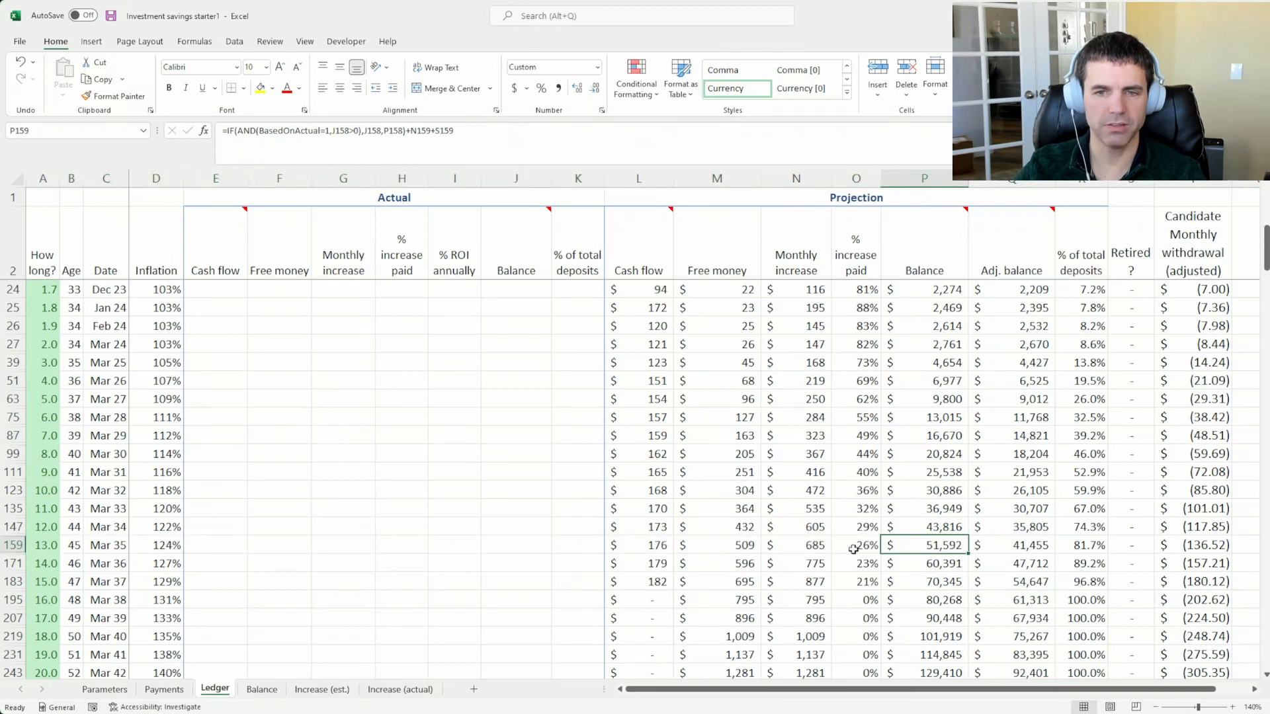
click(41, 546)
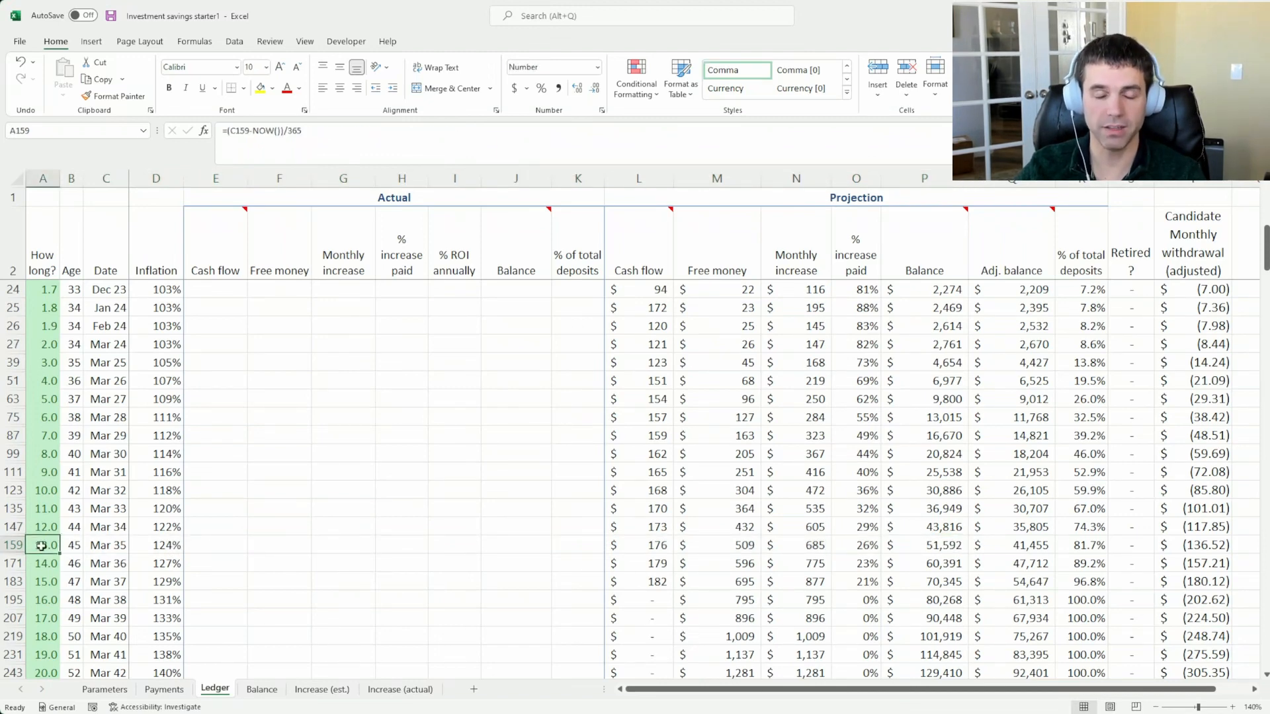
click(114, 550)
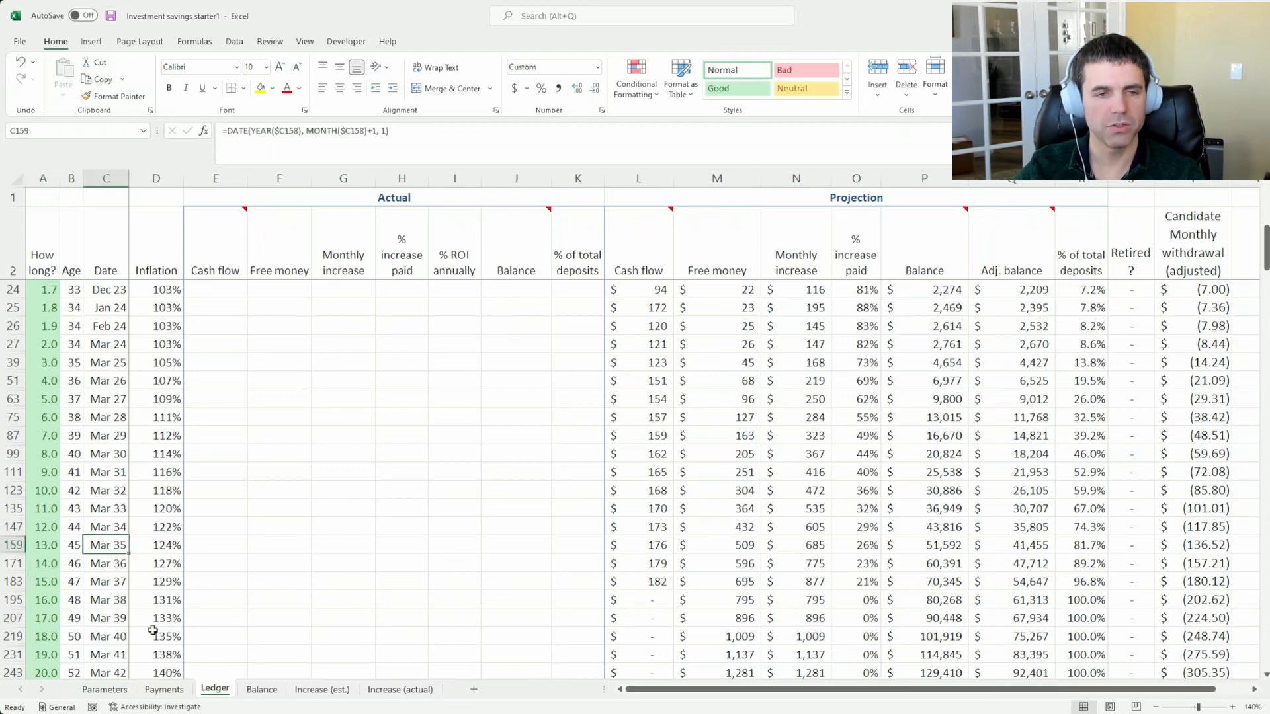
Enter 3/1/2035 as the start date in row 6 of the Payments sheet
click(165, 692)
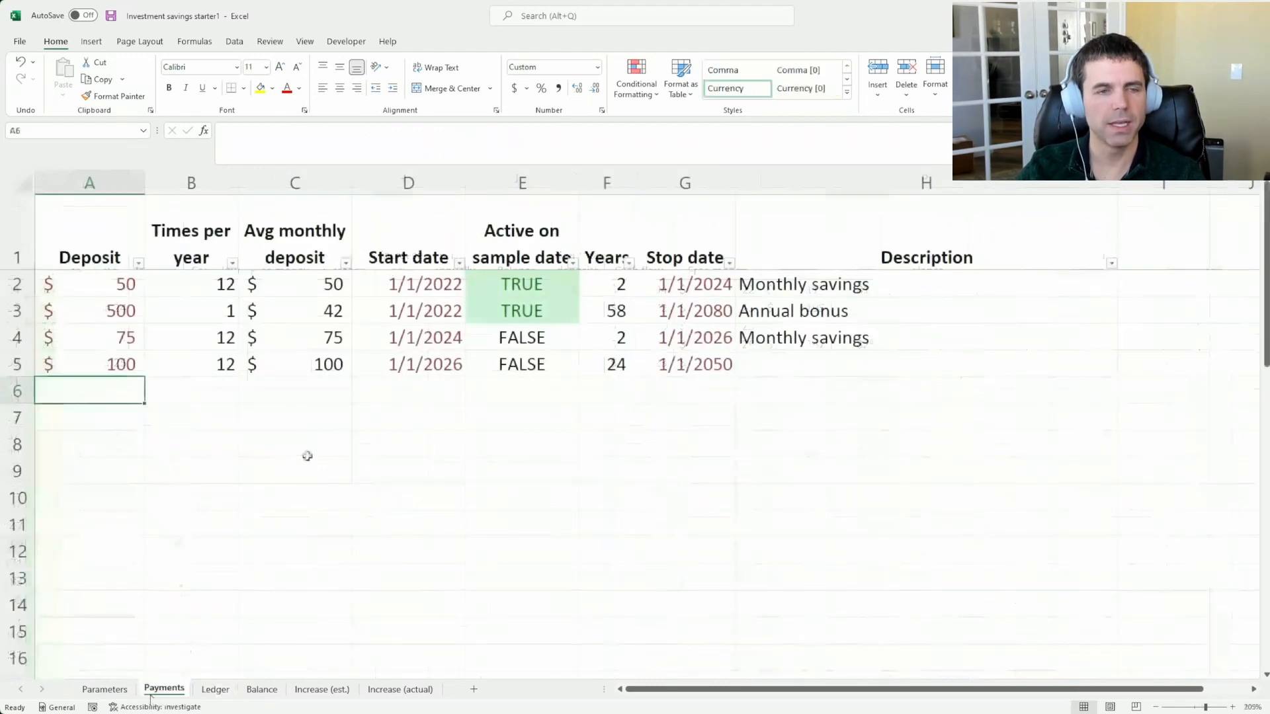
click(410, 382)
text(3/1/2035)
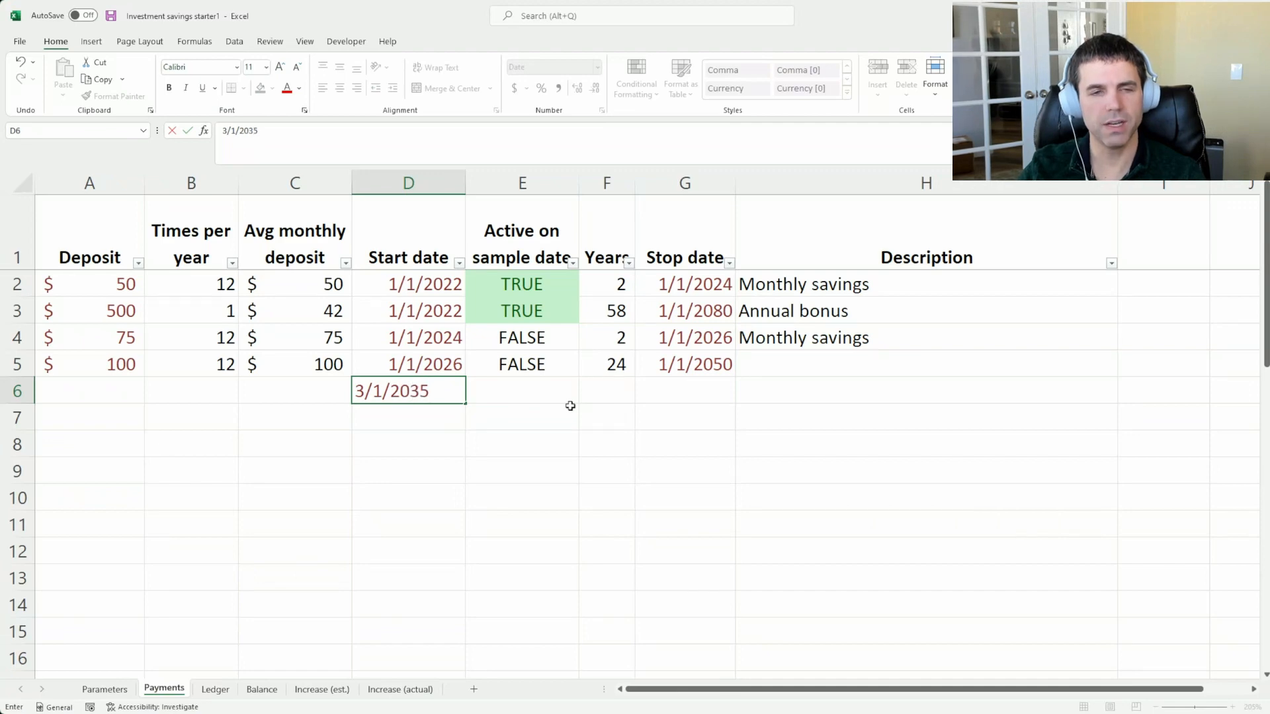
click(570, 405)
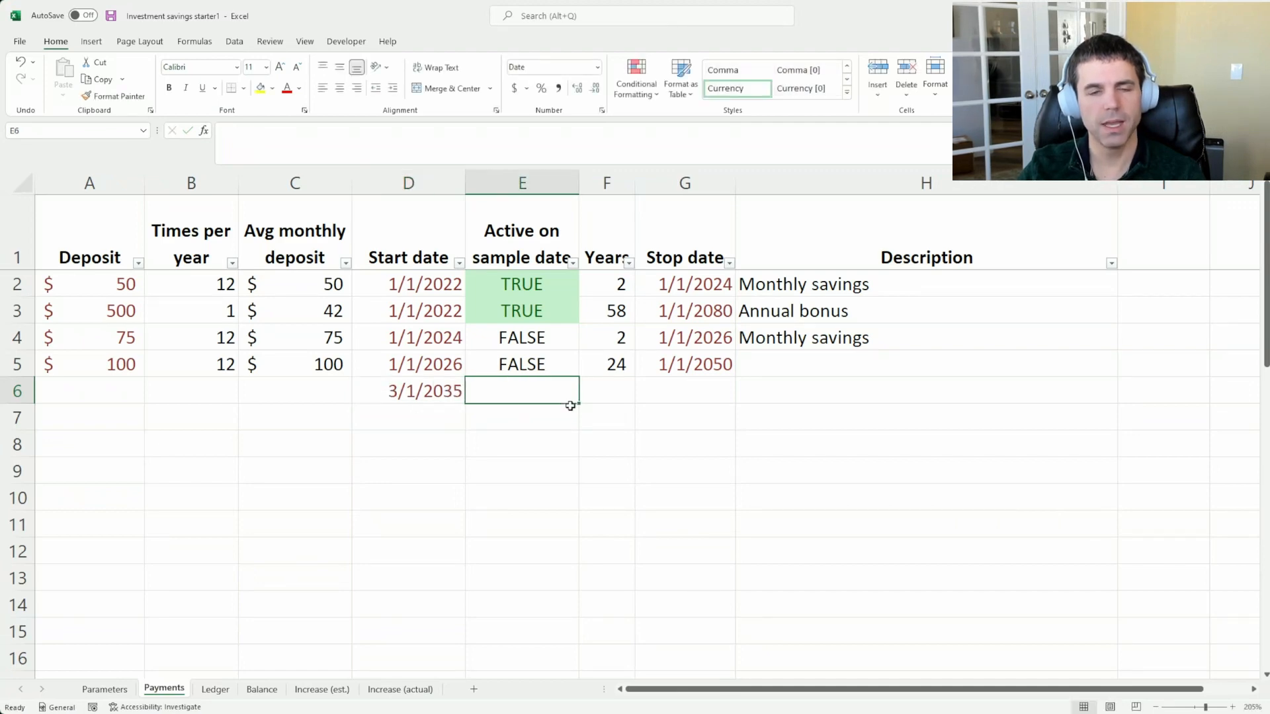
Describe the row 6 payment as minivan and set its stop date to 3/31/2035
key(Right)
key(Right)
key(Right)
key(Right)
key(Left)
text(miniv)
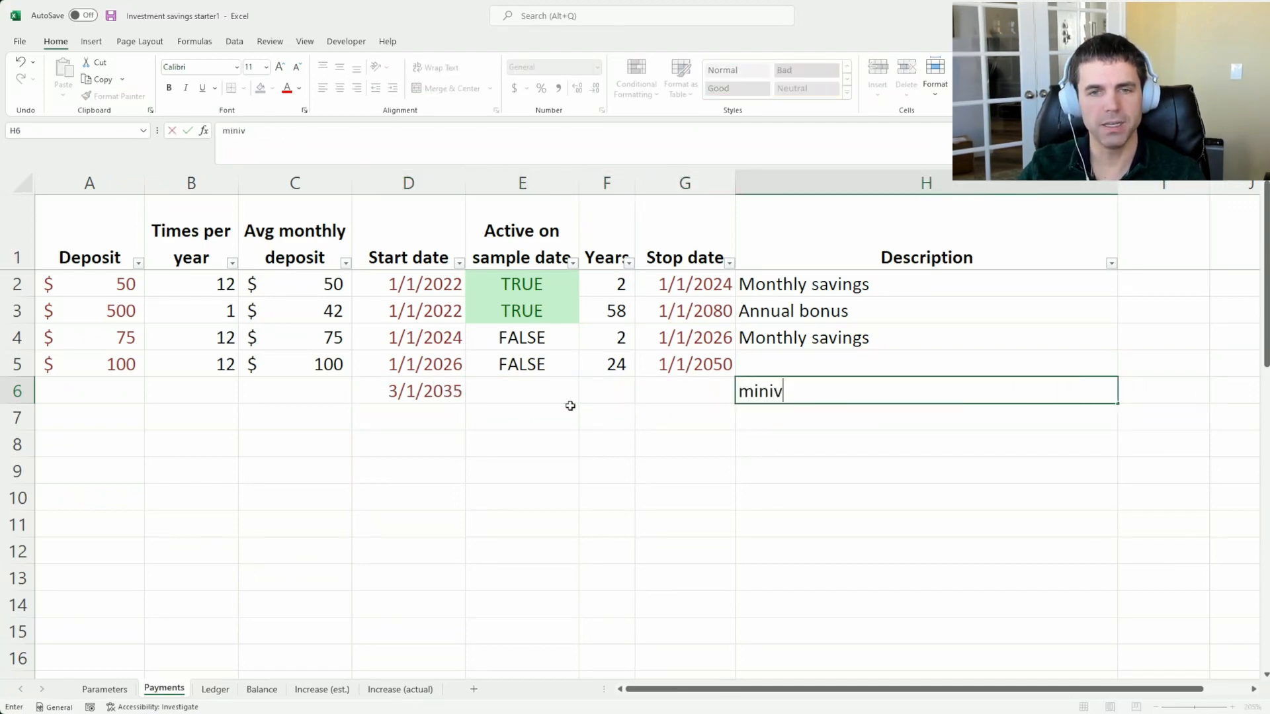
text(an)
key(Left)
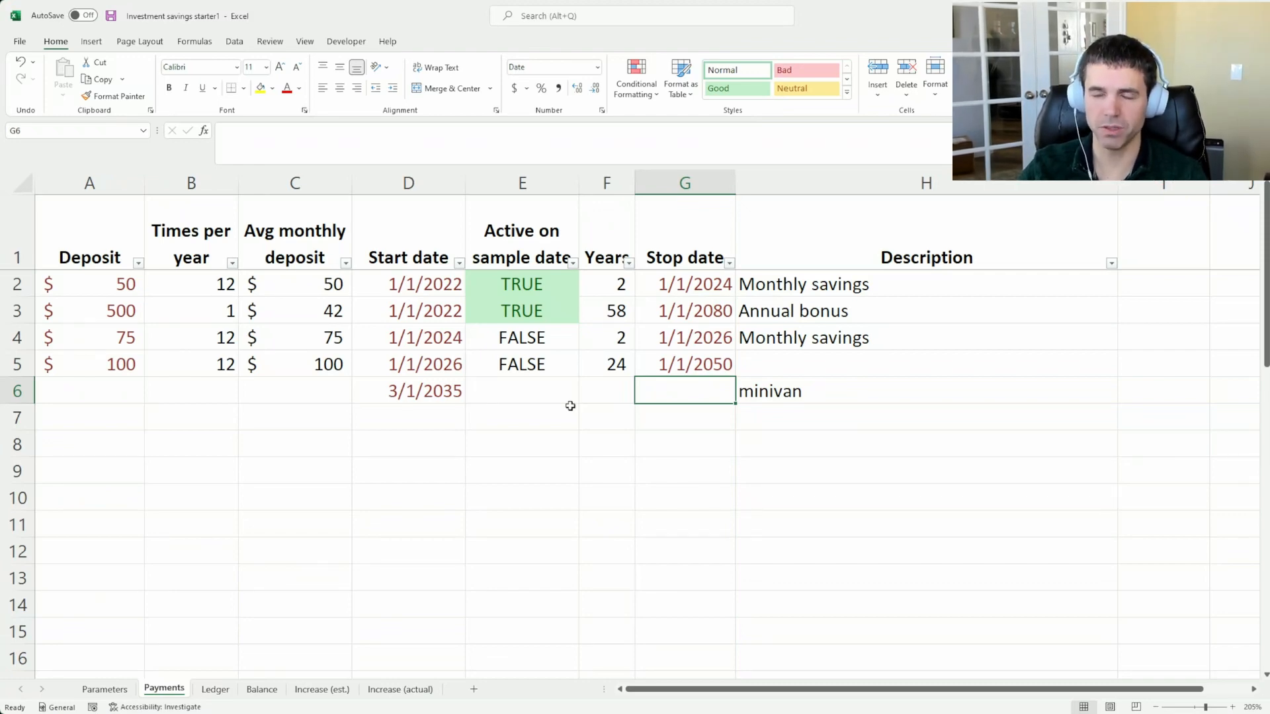
text(3/31/2035)
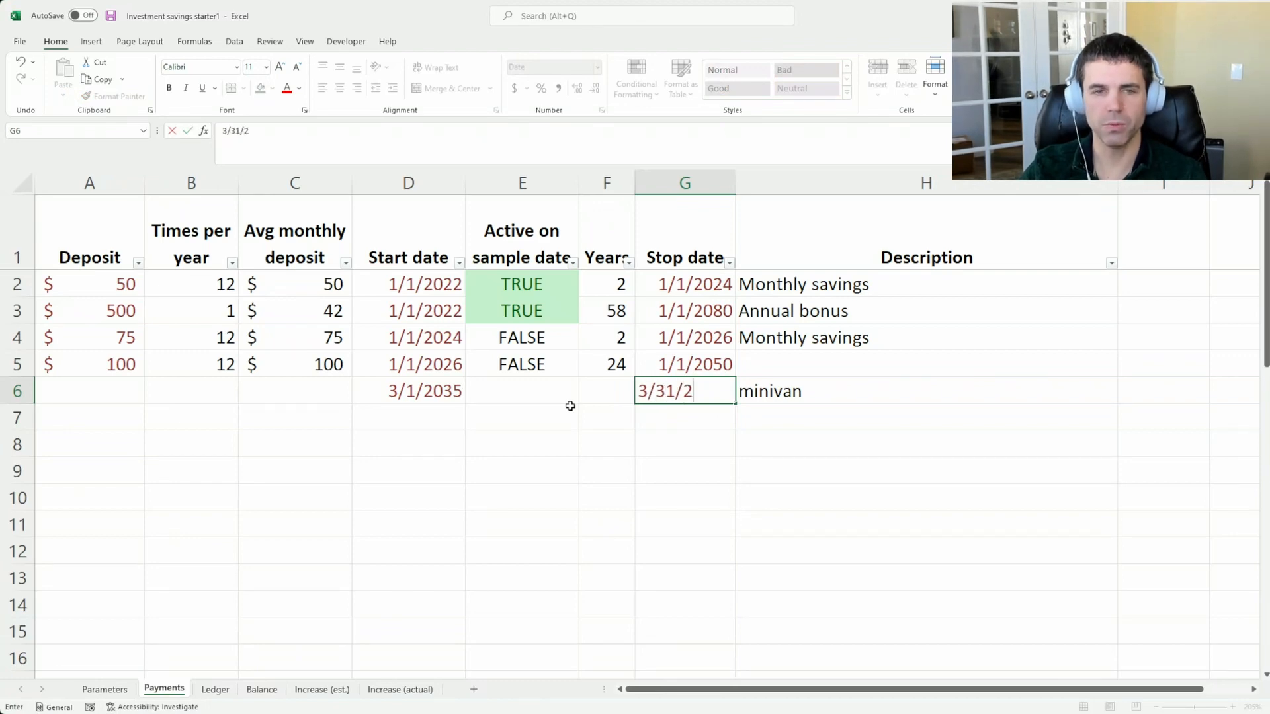
Set the minivan row's deposit to -20000 and its times per year to 1
key(Left)
key(Left)
key(Left)
key(Left)
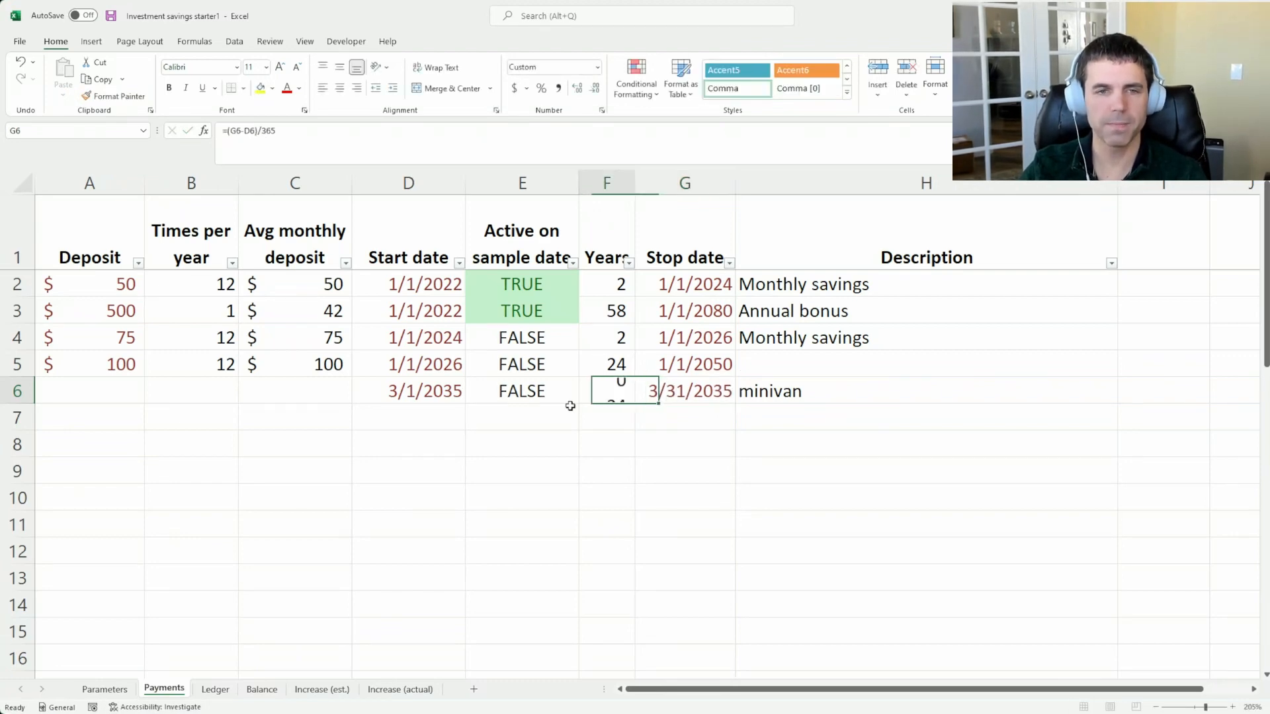
key(Left)
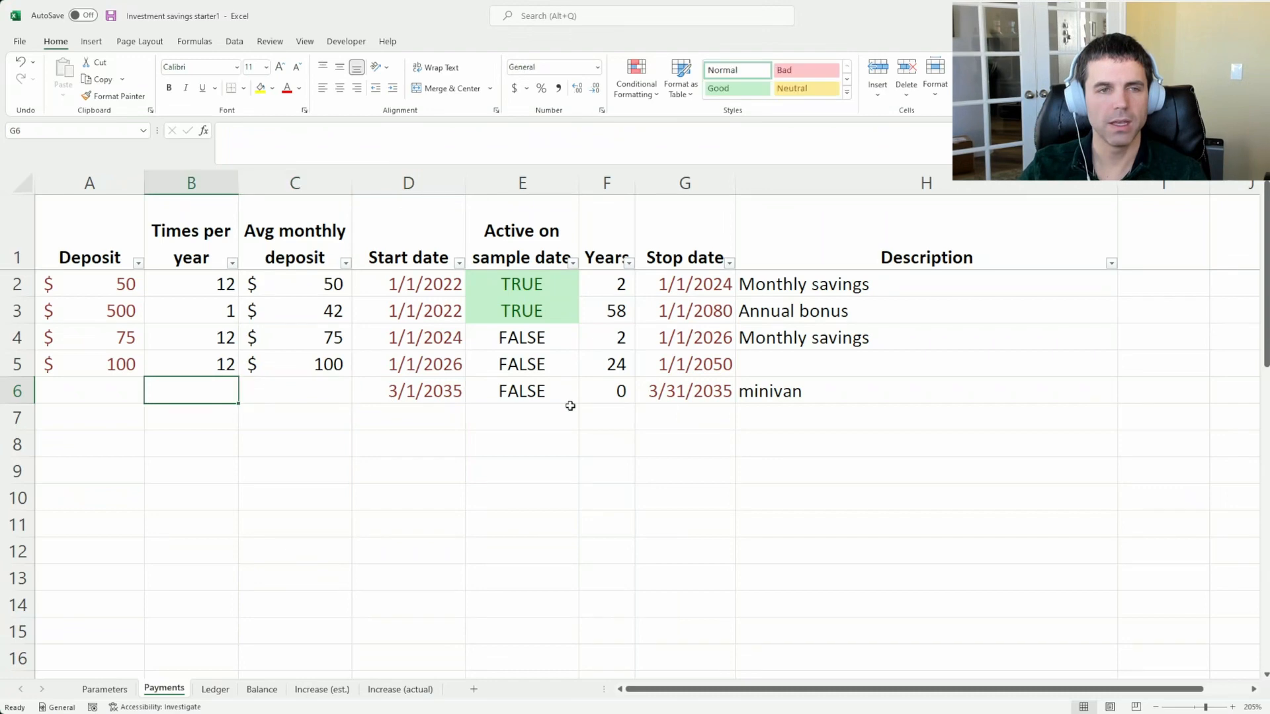
key(Left)
text(-20000)
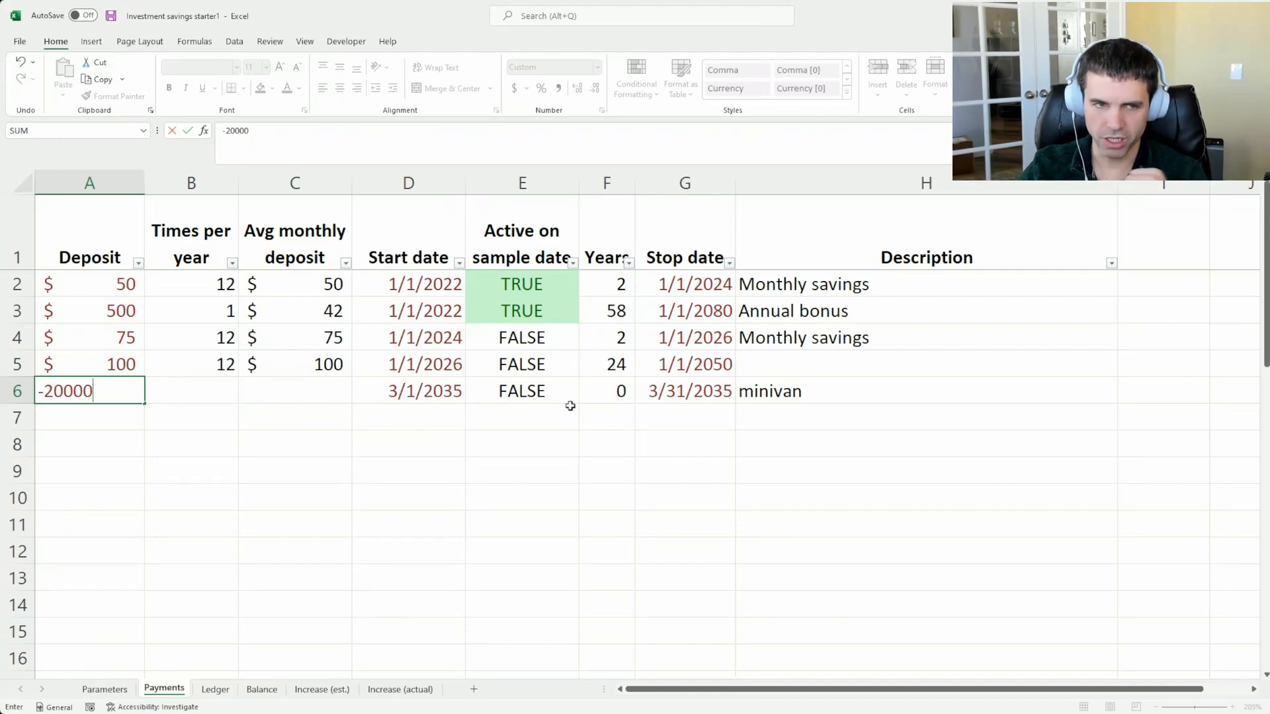
key(Tab)
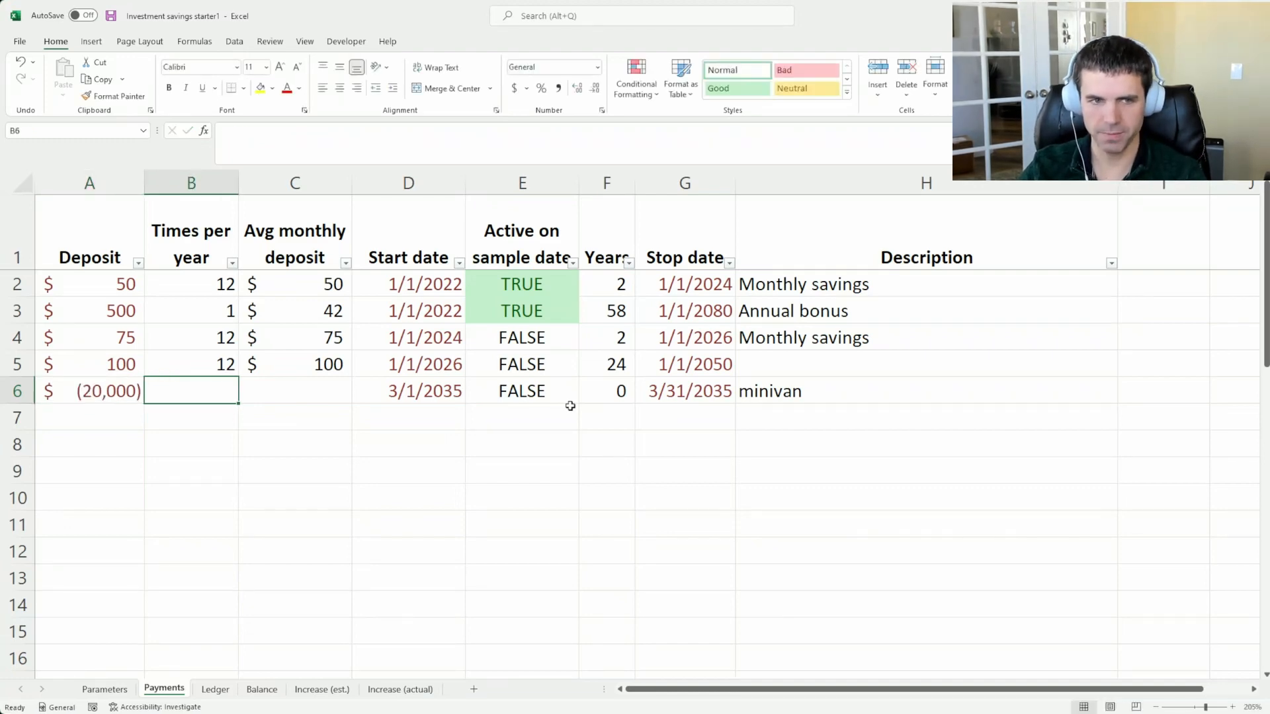
text(1)
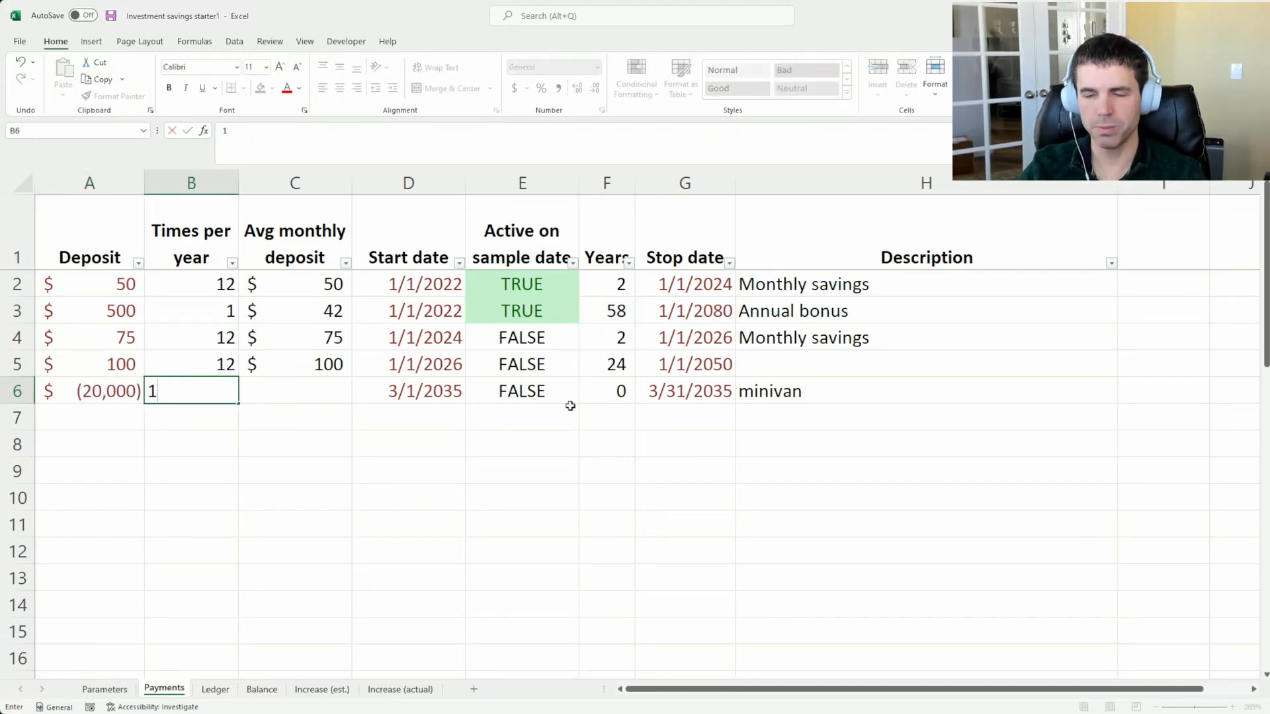
key(Tab)
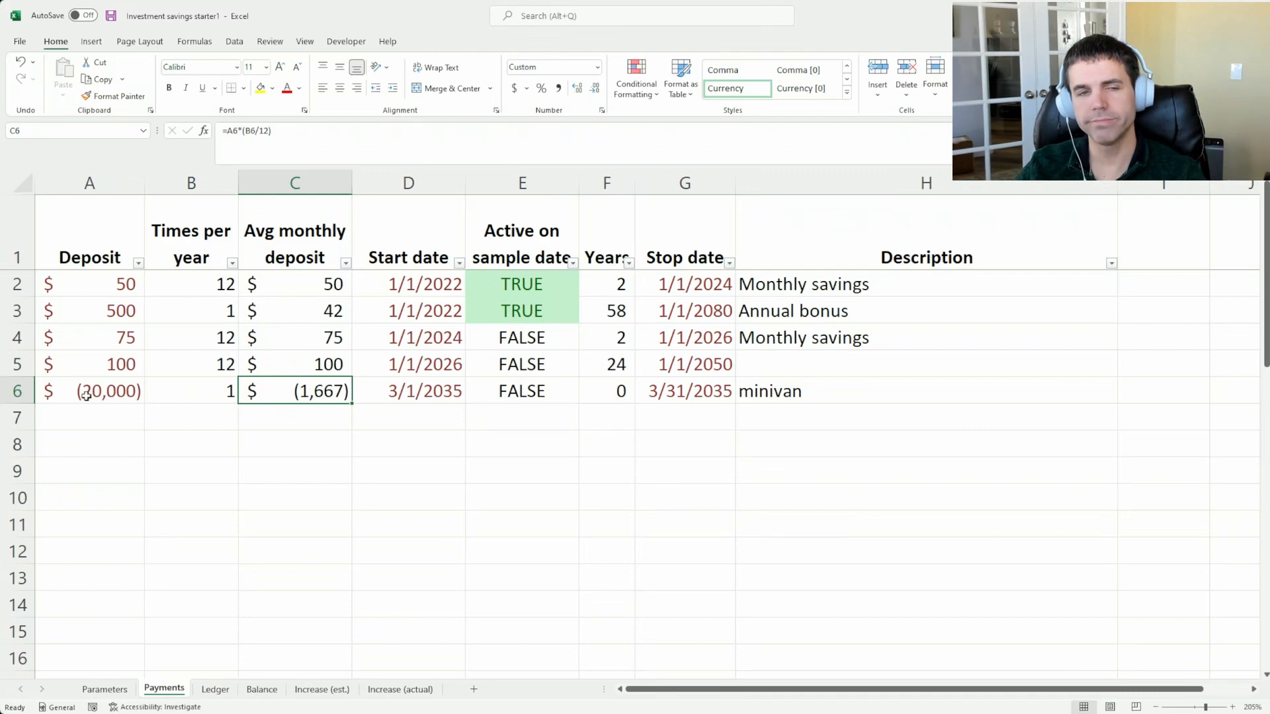
Replace the minivan row's average monthly deposit formula in C6 with a direct reference to the deposit in A6
click(440, 395)
ctrl+click(645, 397)
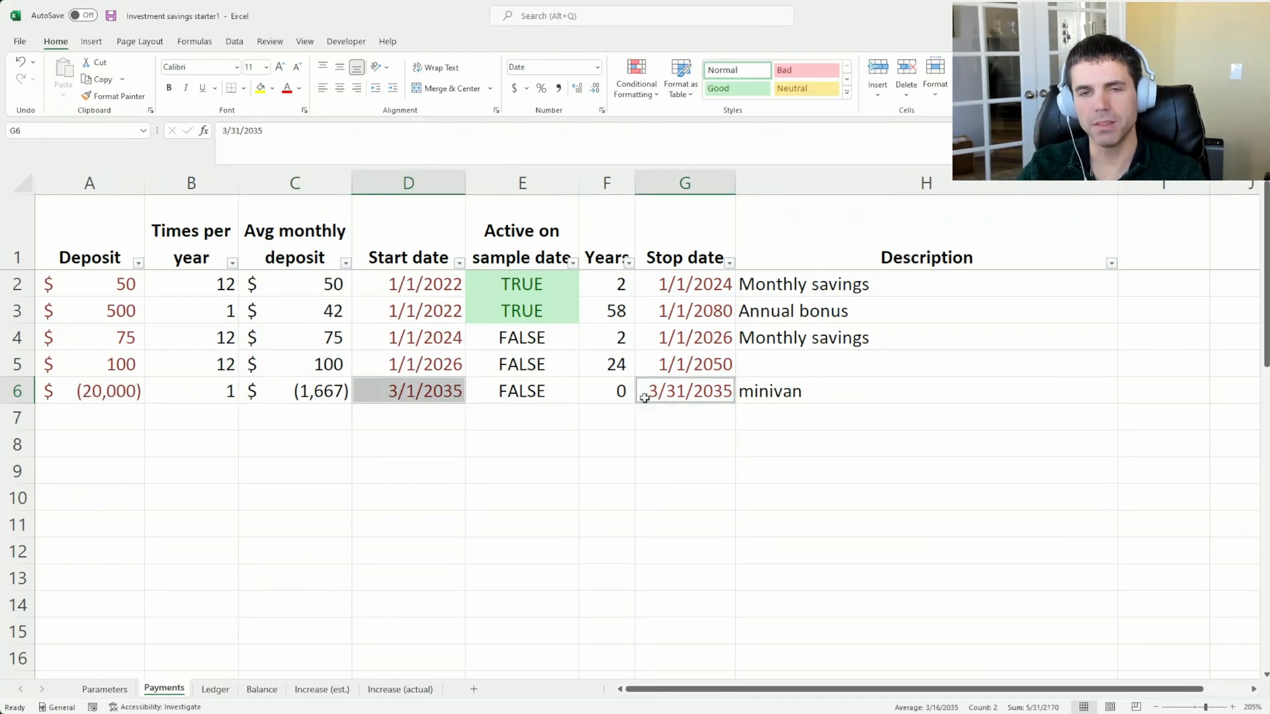
click(320, 400)
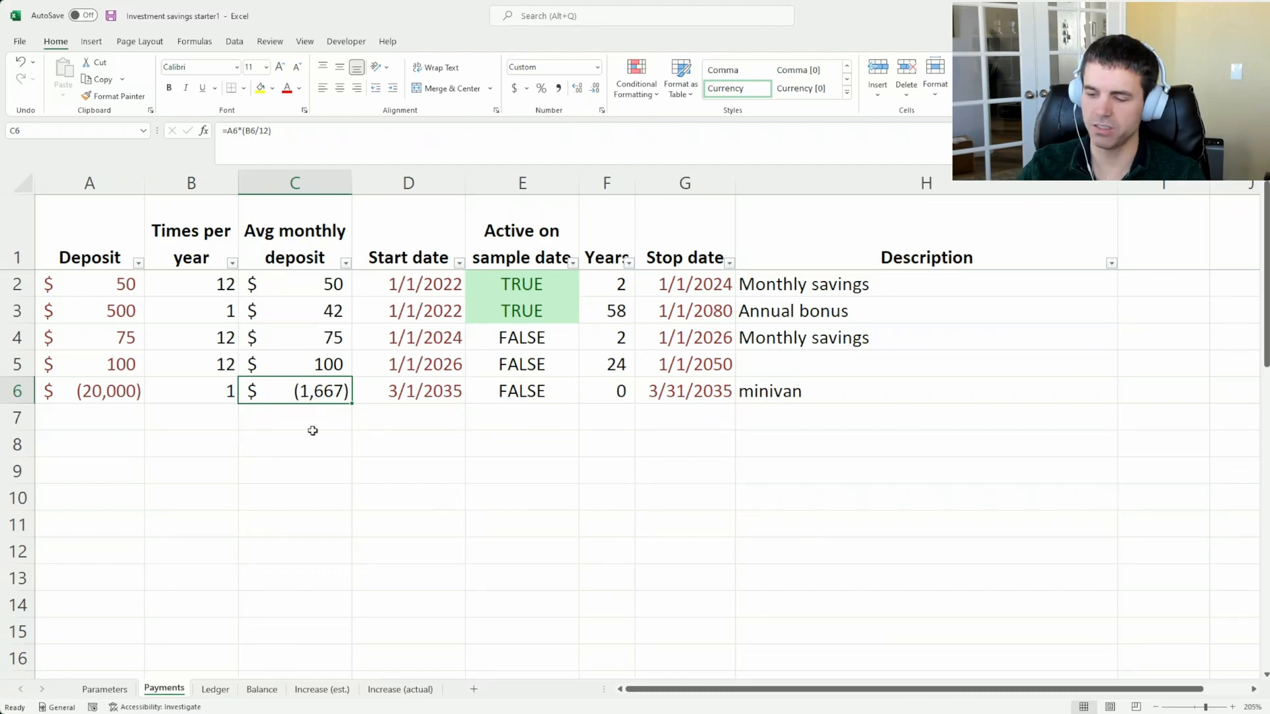
text(=)
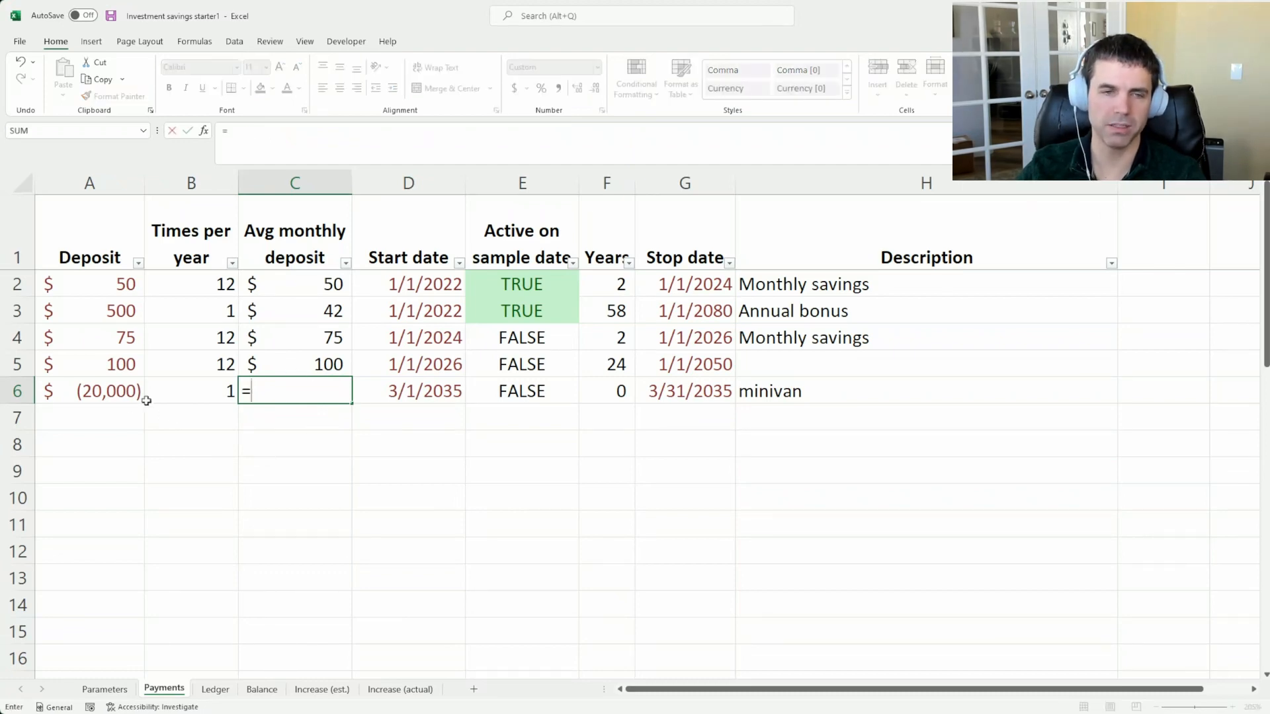
click(107, 397)
key(ctrl+Return)
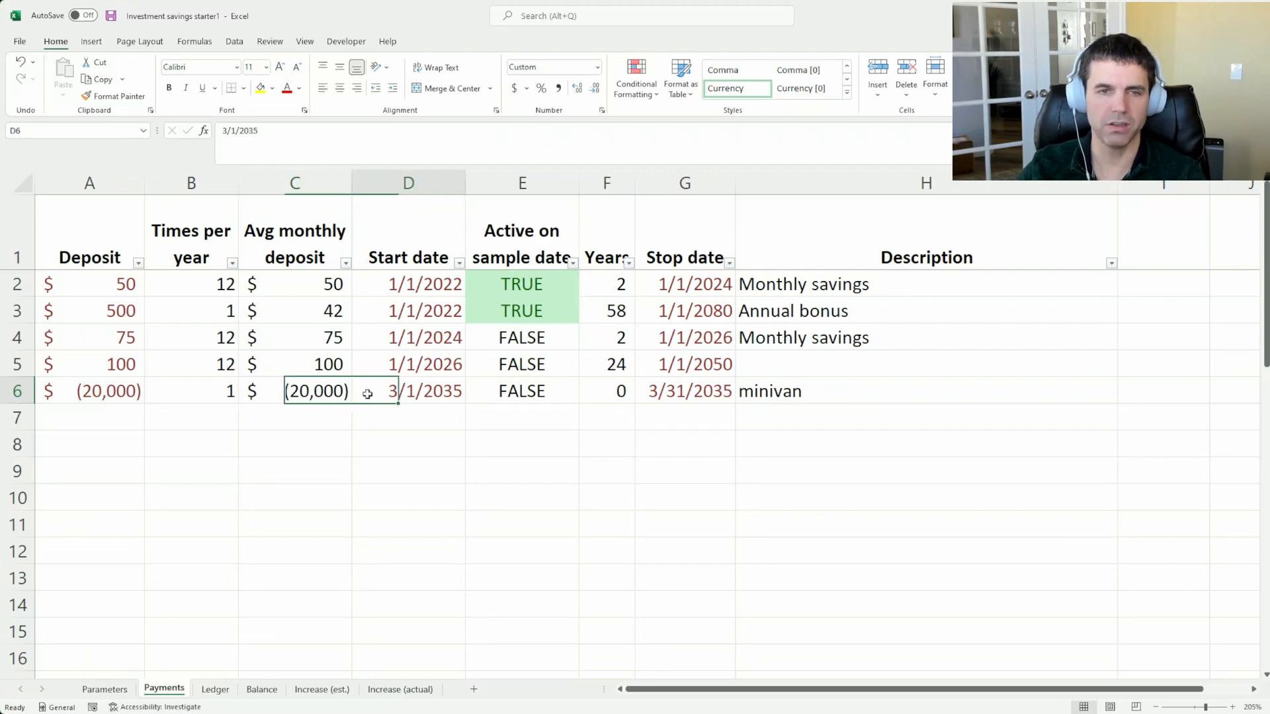
Check the minivan's start and stop dates, and examine the Mar 35 row's projected cash flow and inflation in the Ledger
key(Right)
key(Right)
key(Right)
key(Right)
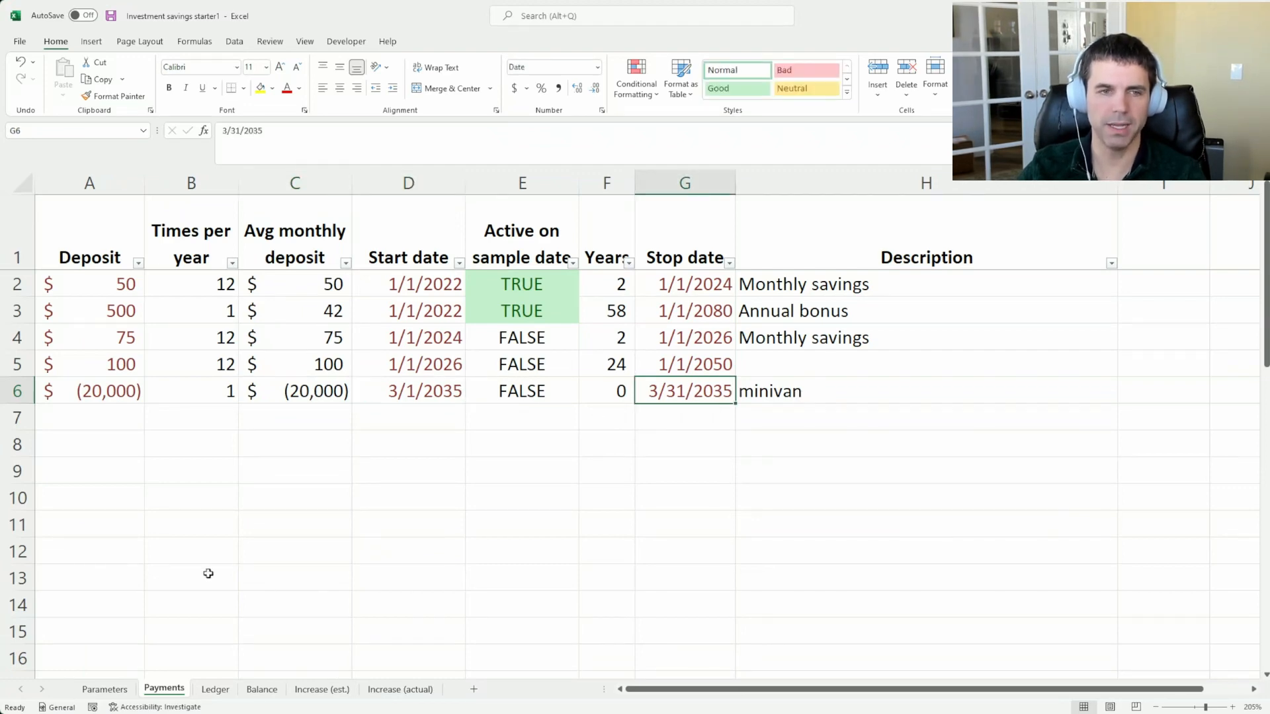
click(409, 391)
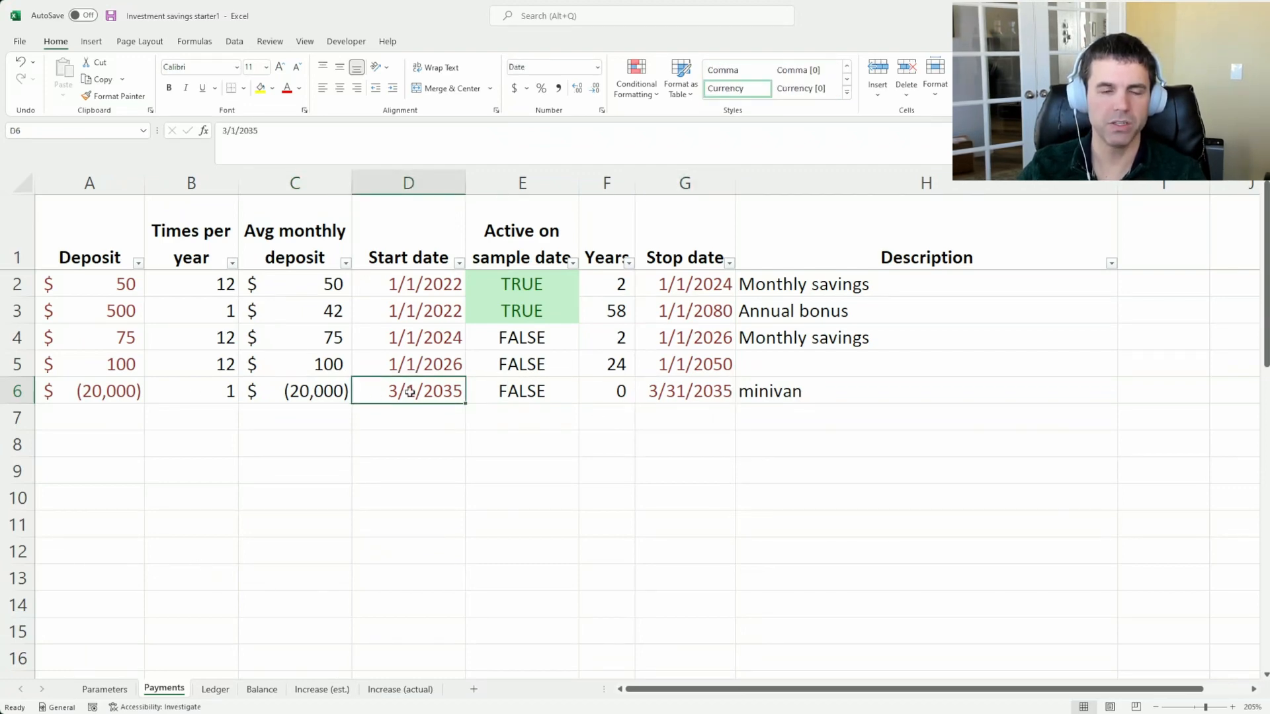
click(215, 689)
click(622, 545)
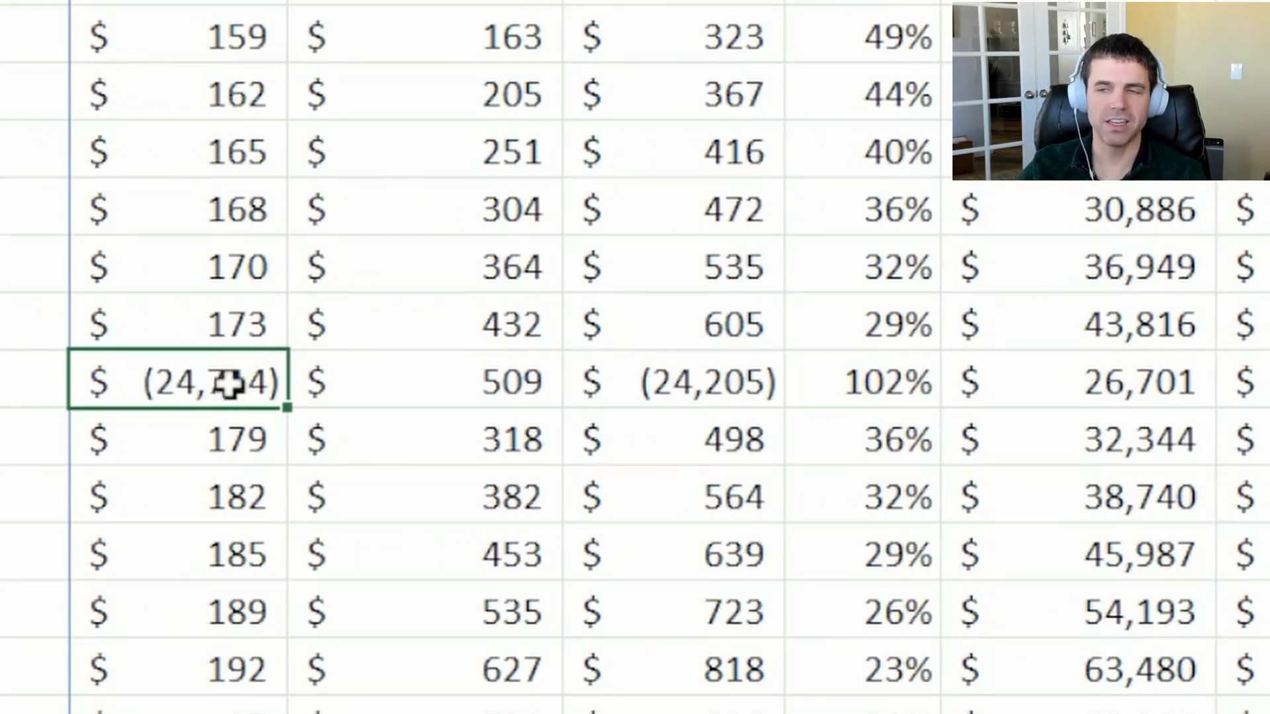
click(1, 383)
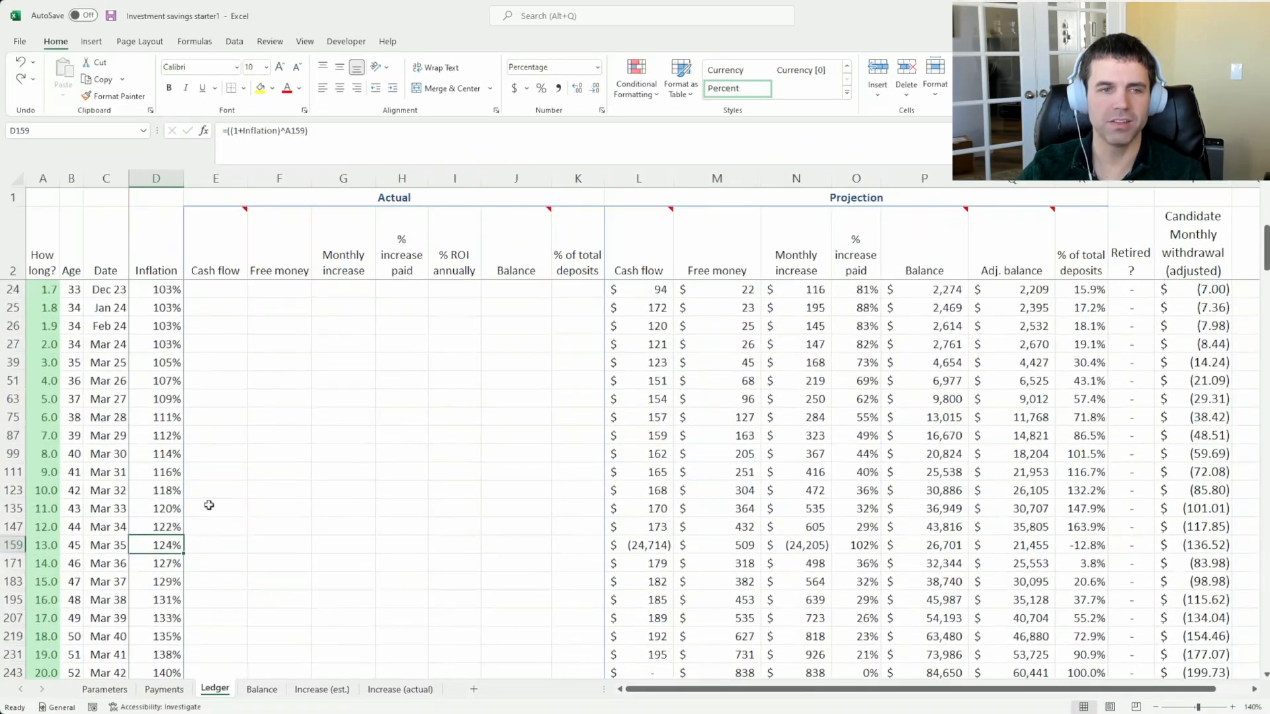
Examine the Mar 35 row's date, elapsed years, inflation factor and projected cash flow formula in the Ledger
scroll(254, 516, down, 1)
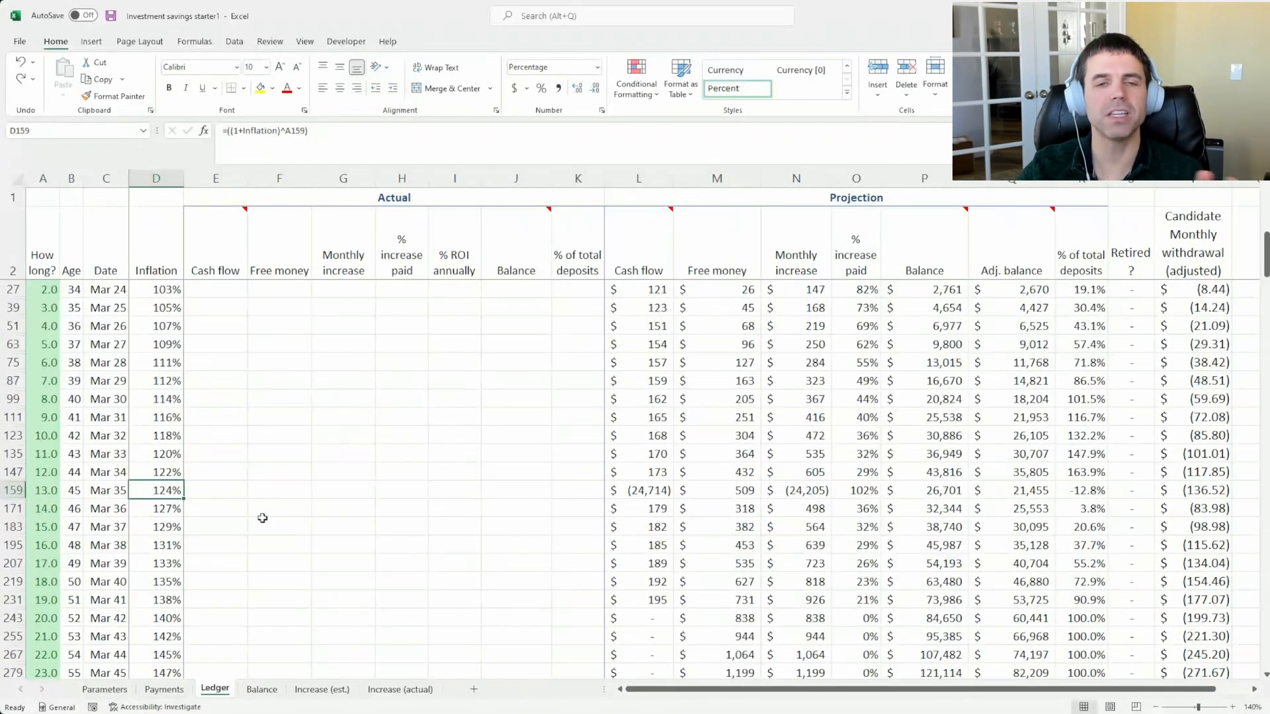
click(111, 491)
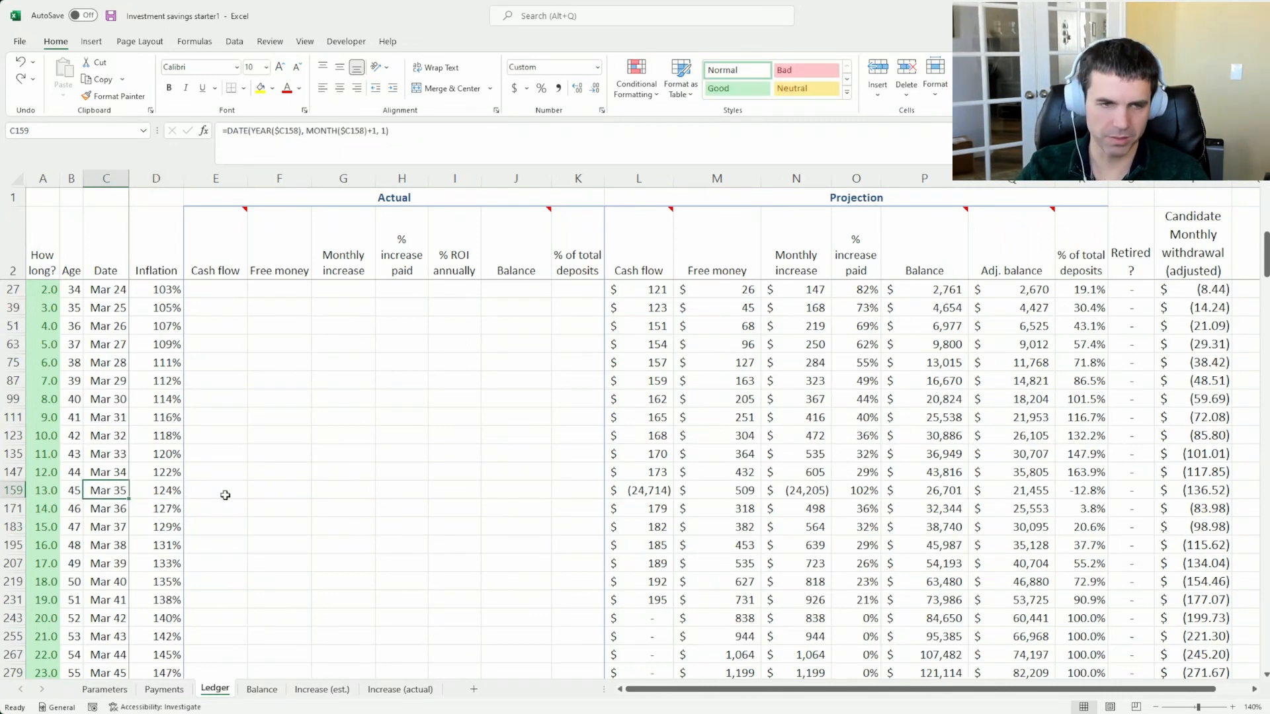
click(139, 502)
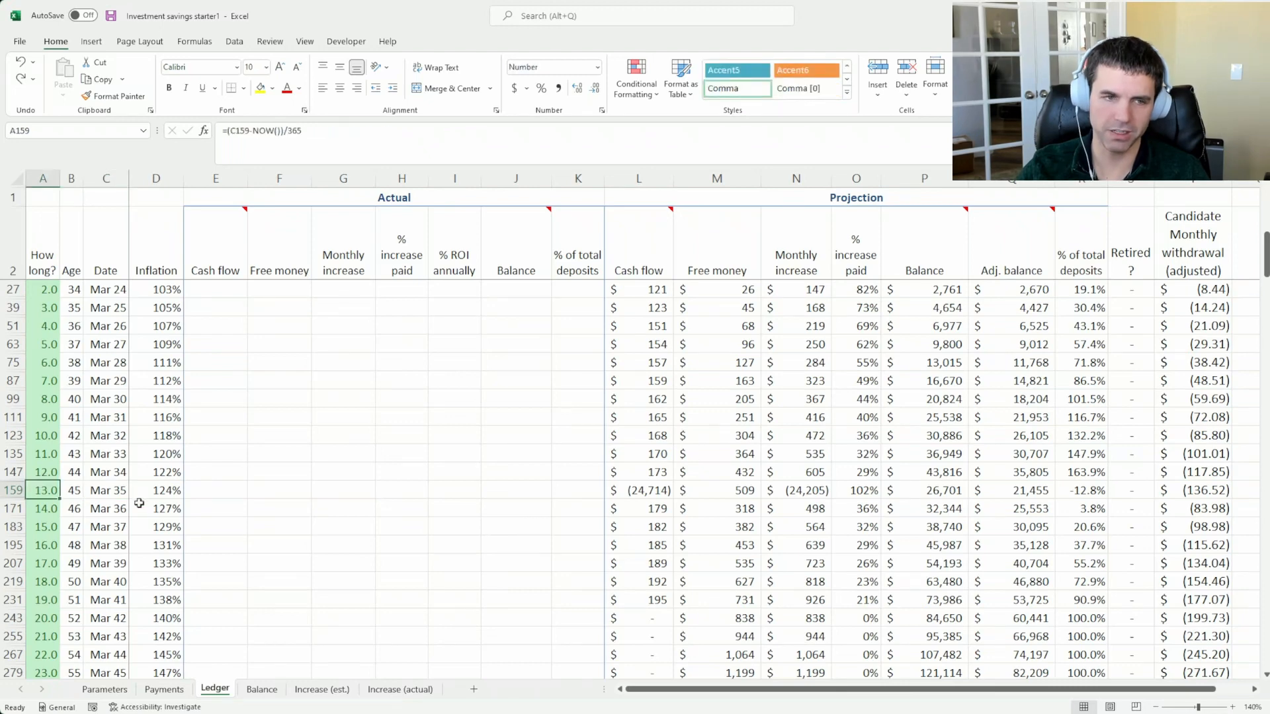
click(148, 485)
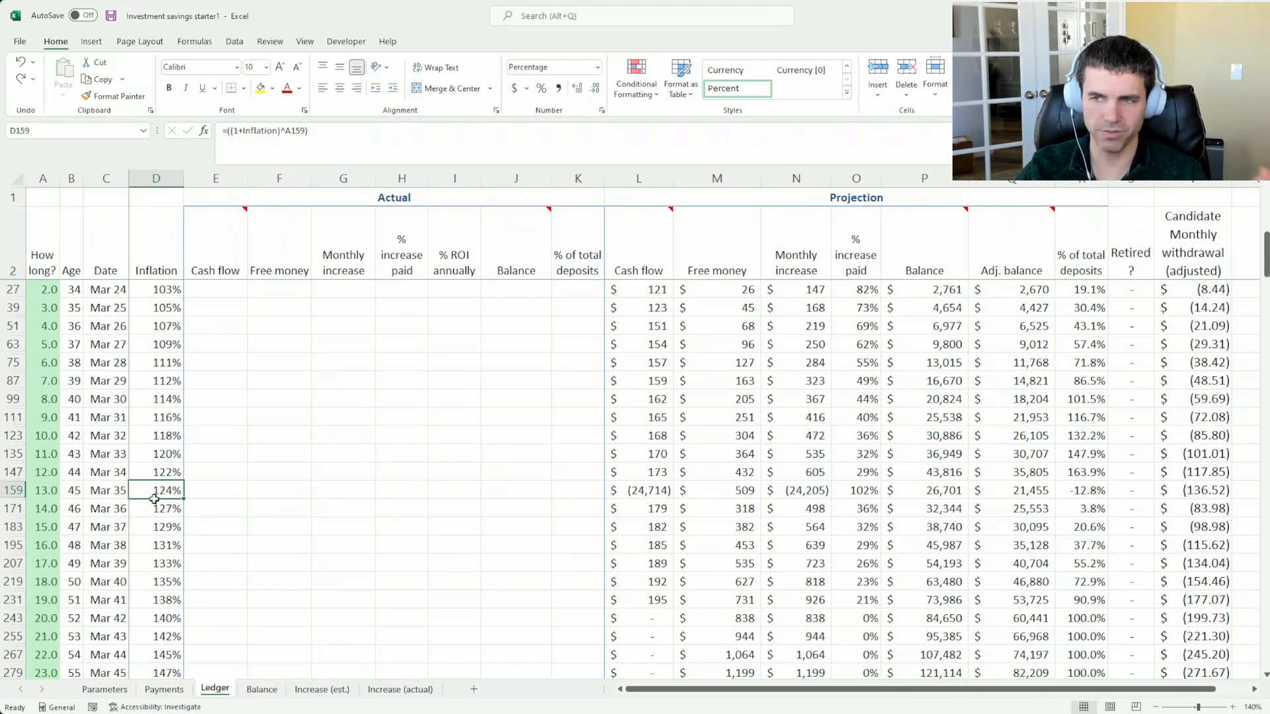
click(649, 490)
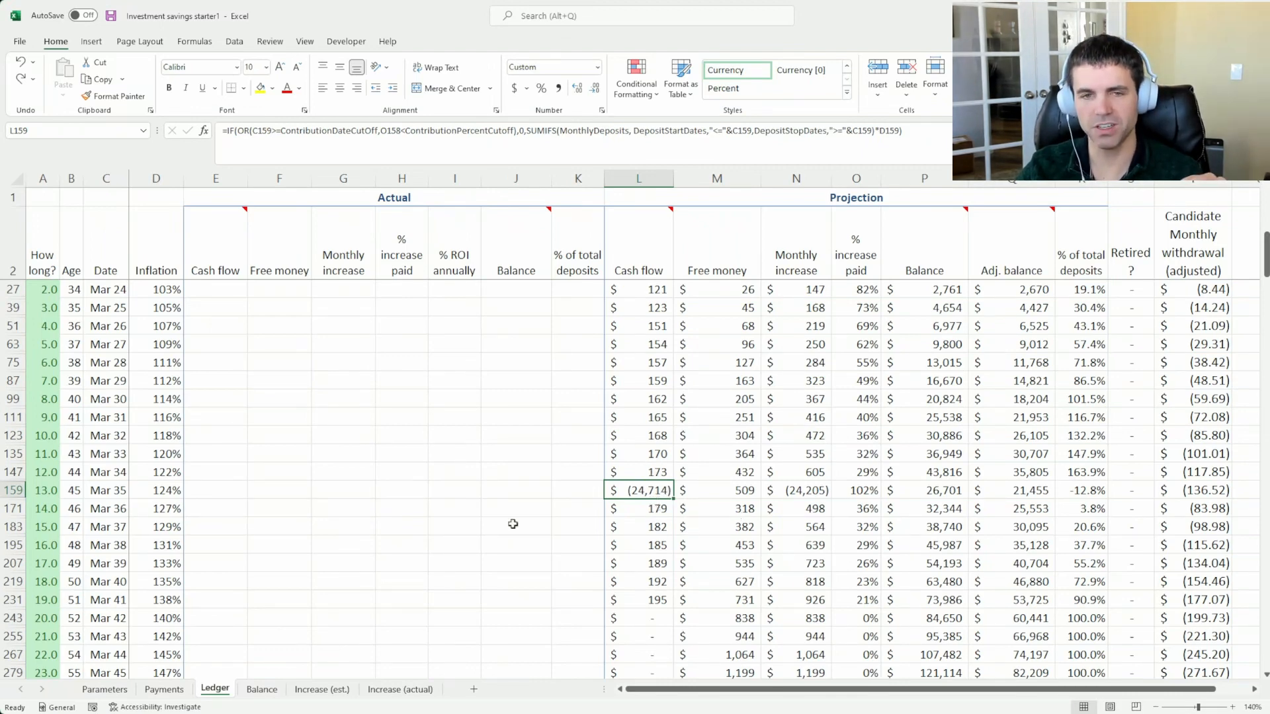
Compare the minivan payment on the Payments sheet with the Mar 35 projected cash flow in the Ledger
click(156, 691)
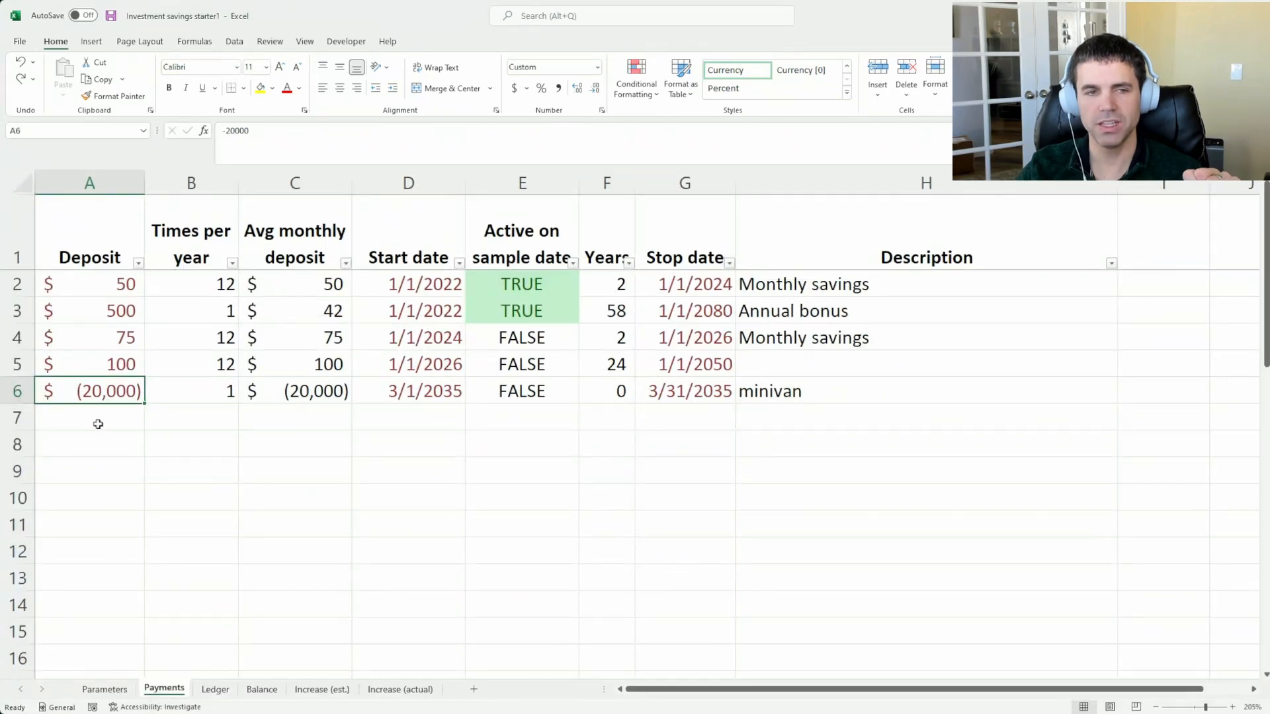
click(216, 691)
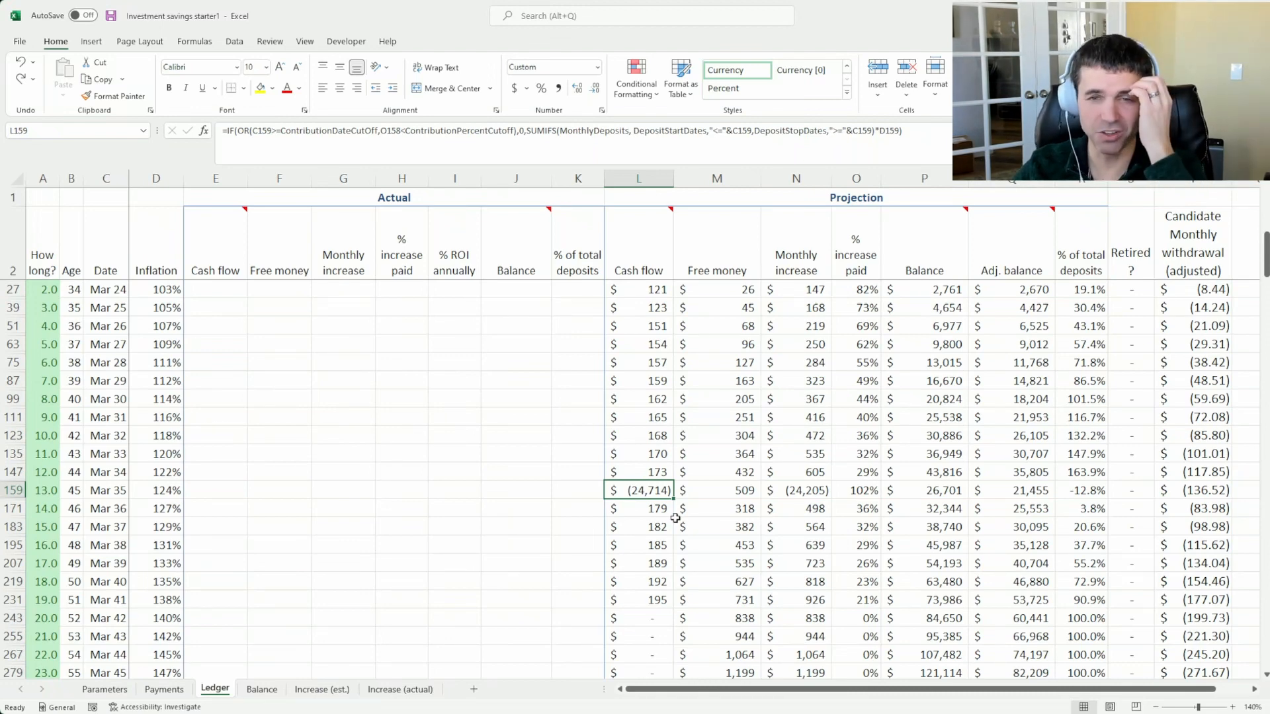
click(164, 689)
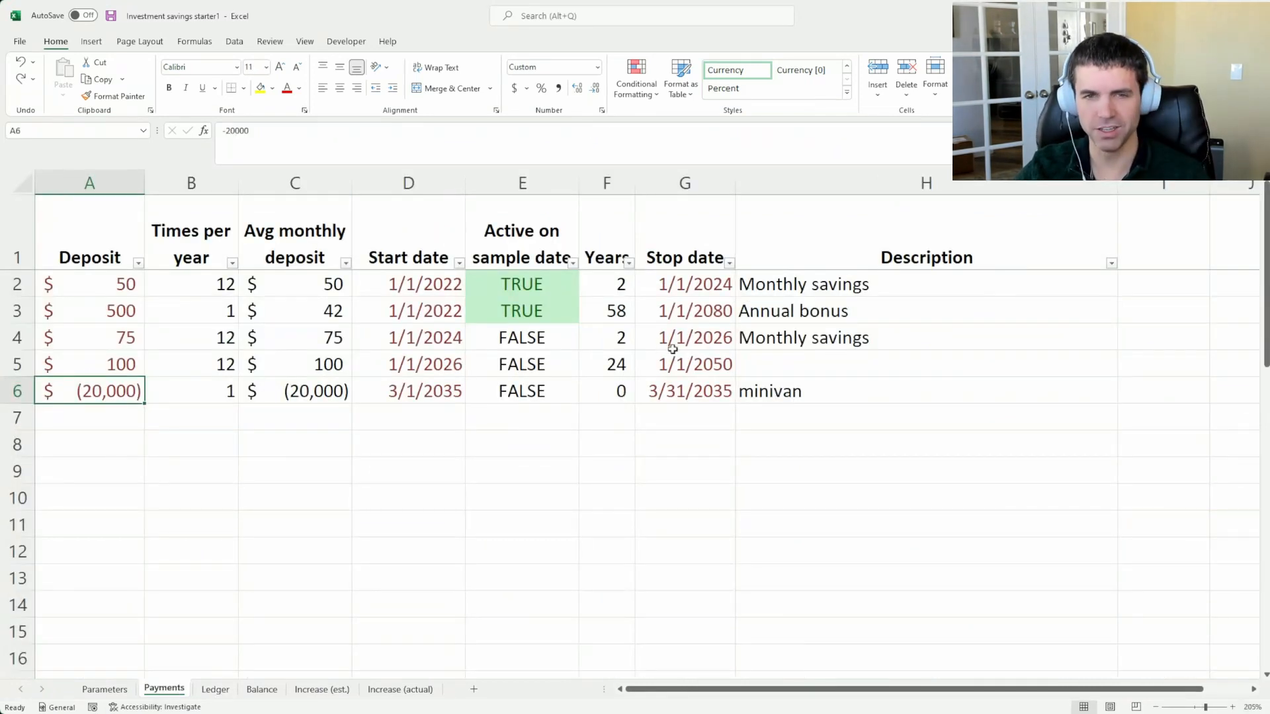
click(796, 383)
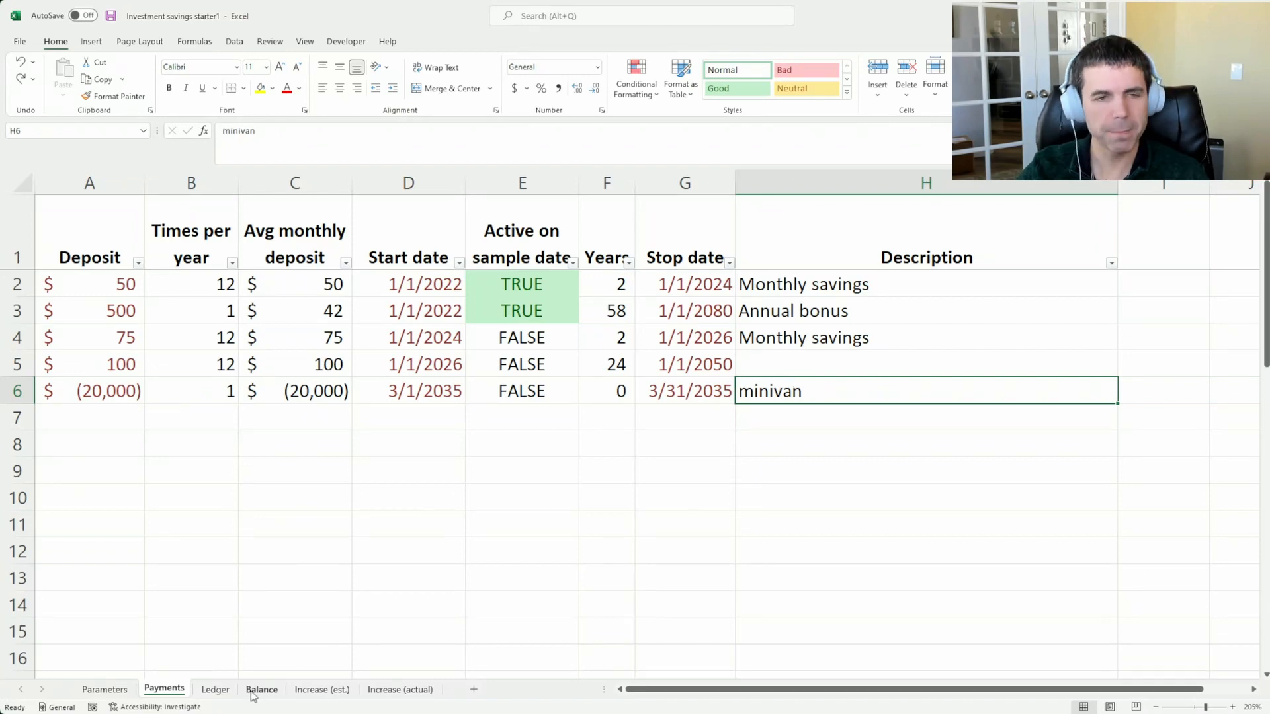
click(215, 689)
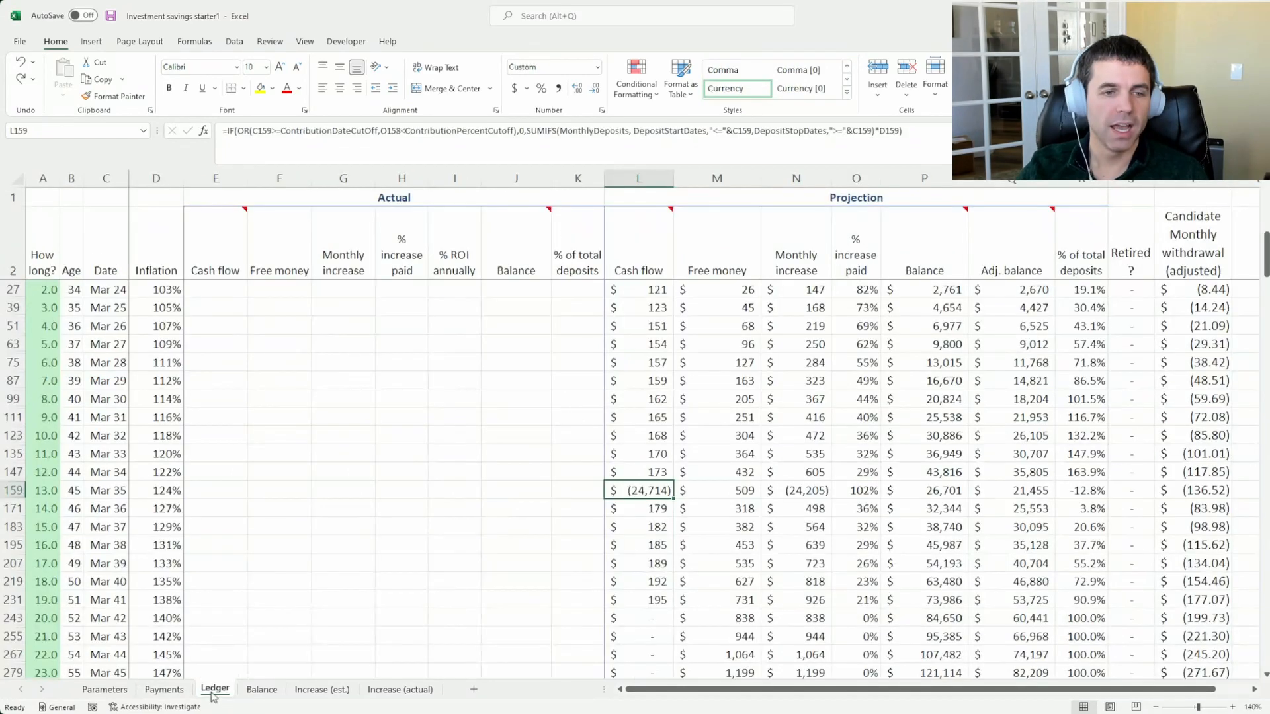
Compare the Ledger's projected balances for Mar 34, Mar 35 and the years following the minivan withdrawal
click(957, 471)
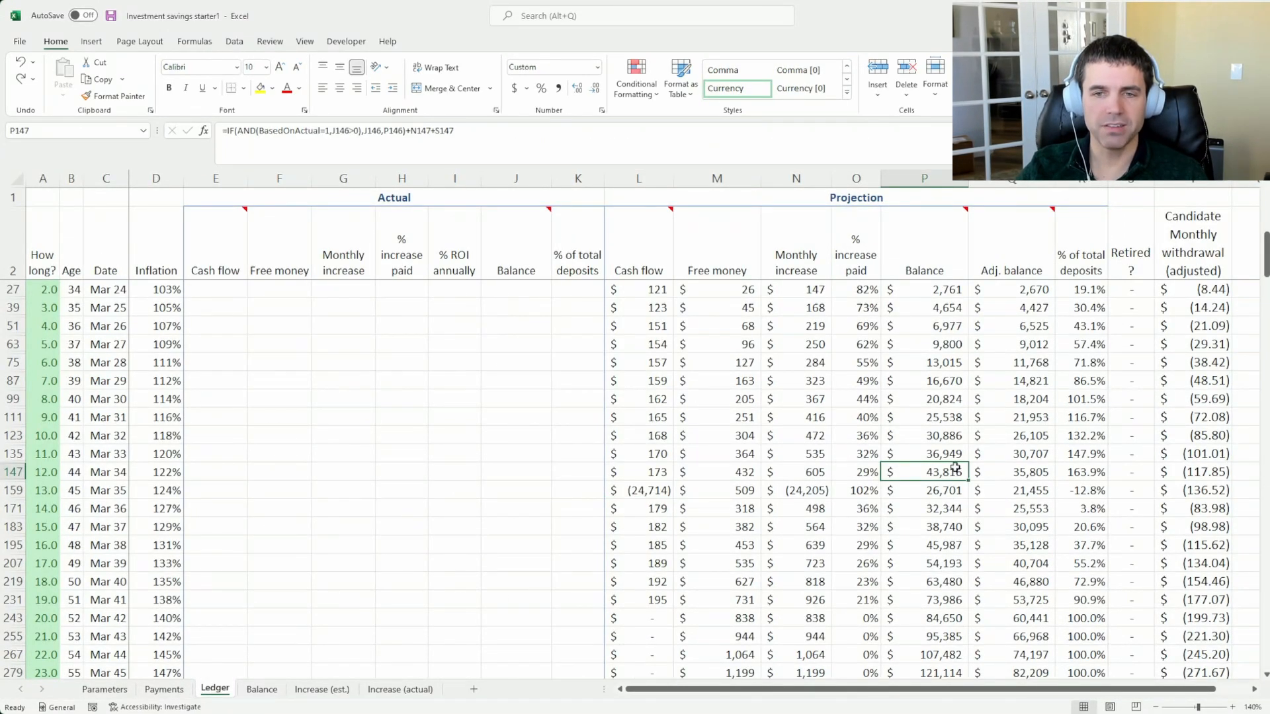
click(951, 490)
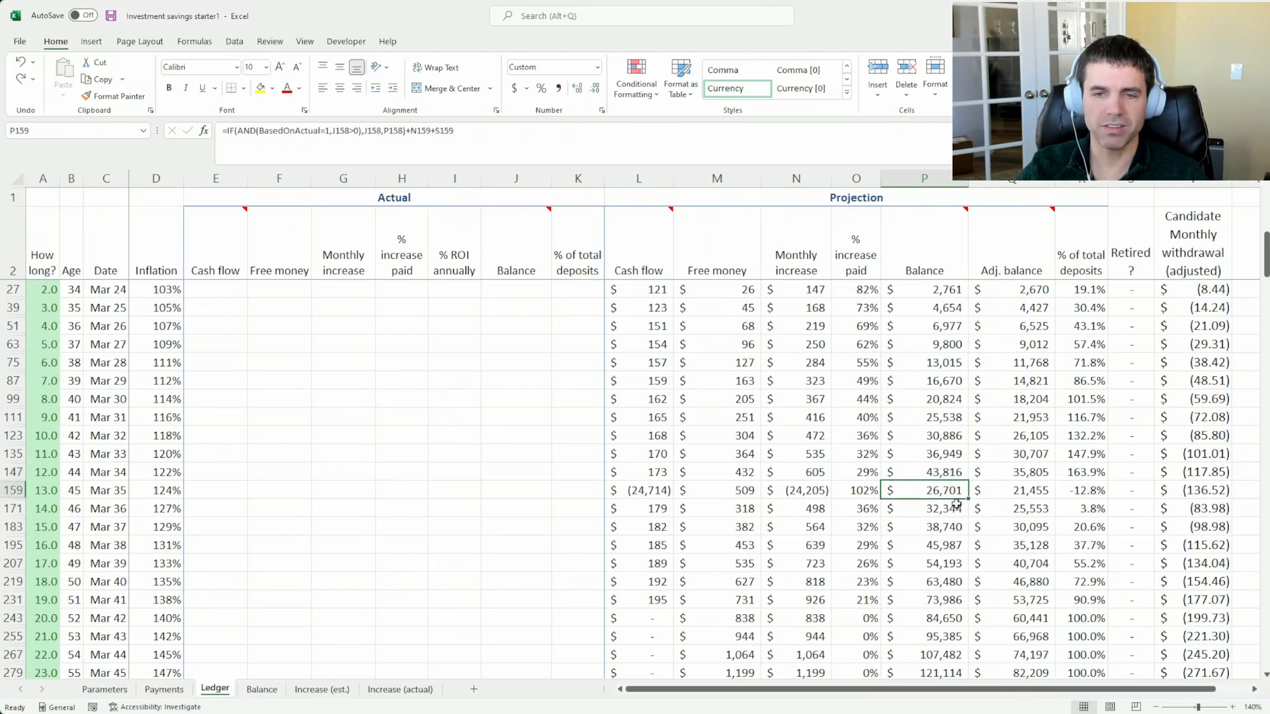
click(955, 544)
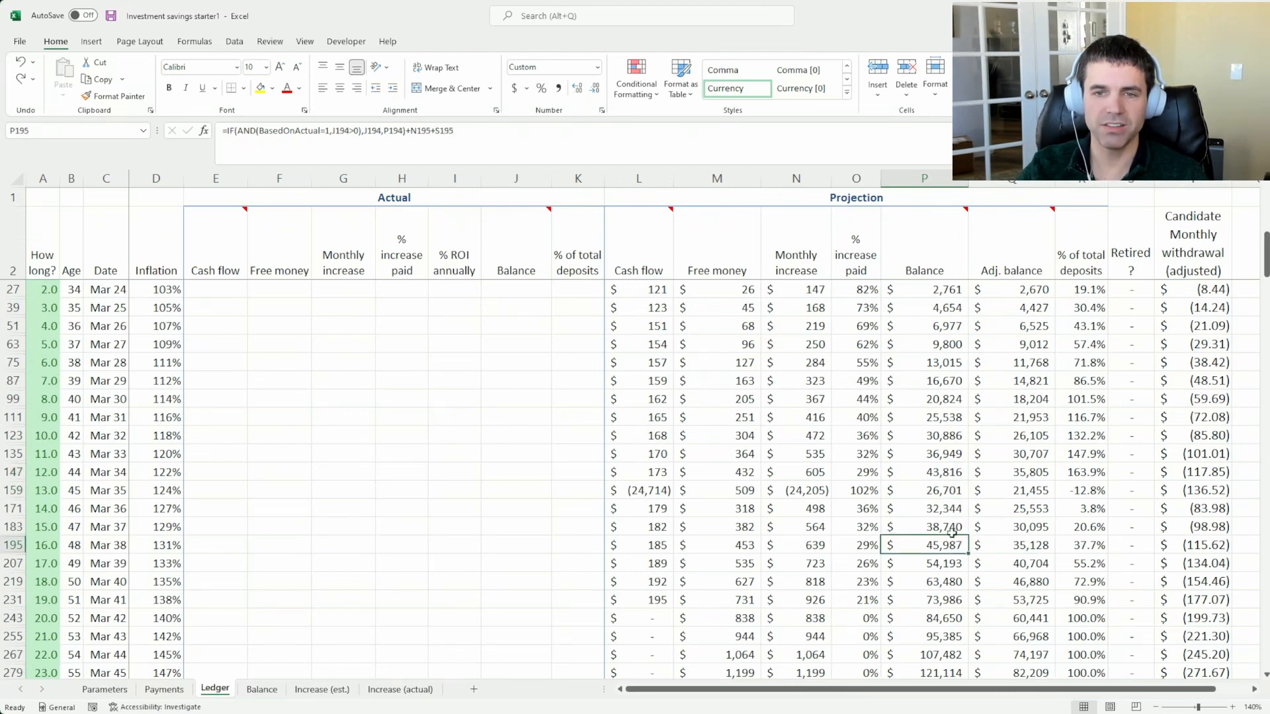
click(945, 495)
drag(946, 494, 950, 566)
click(946, 490)
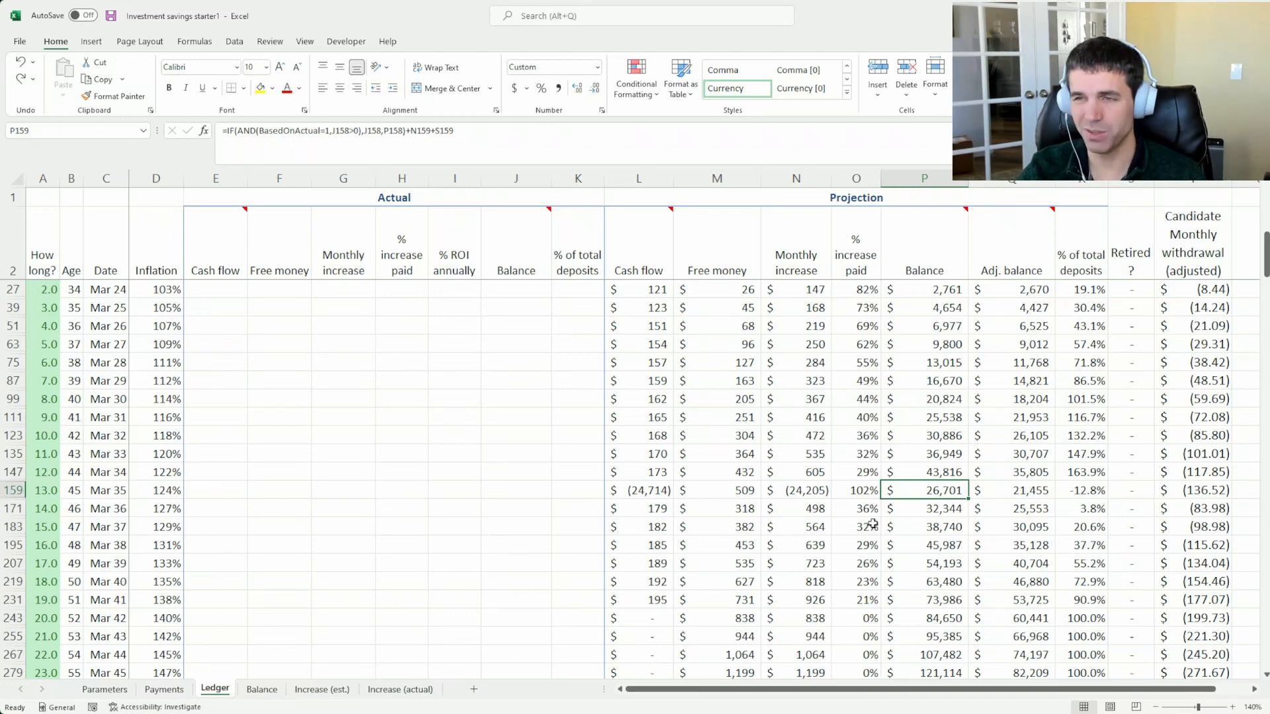
Check the projected balance for Mar 50, at age 60, in the Ledger
scroll(872, 524, down, 2)
scroll(853, 532, down, 3)
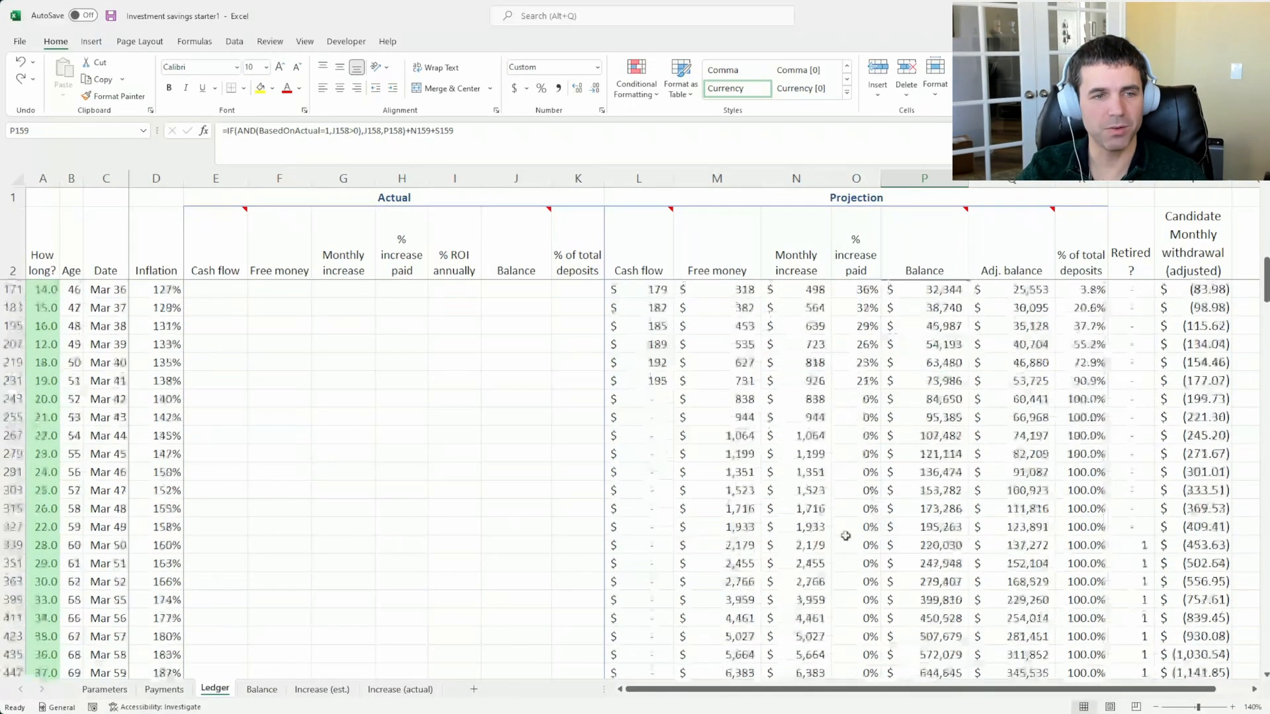
drag(317, 546, 1056, 552)
click(924, 490)
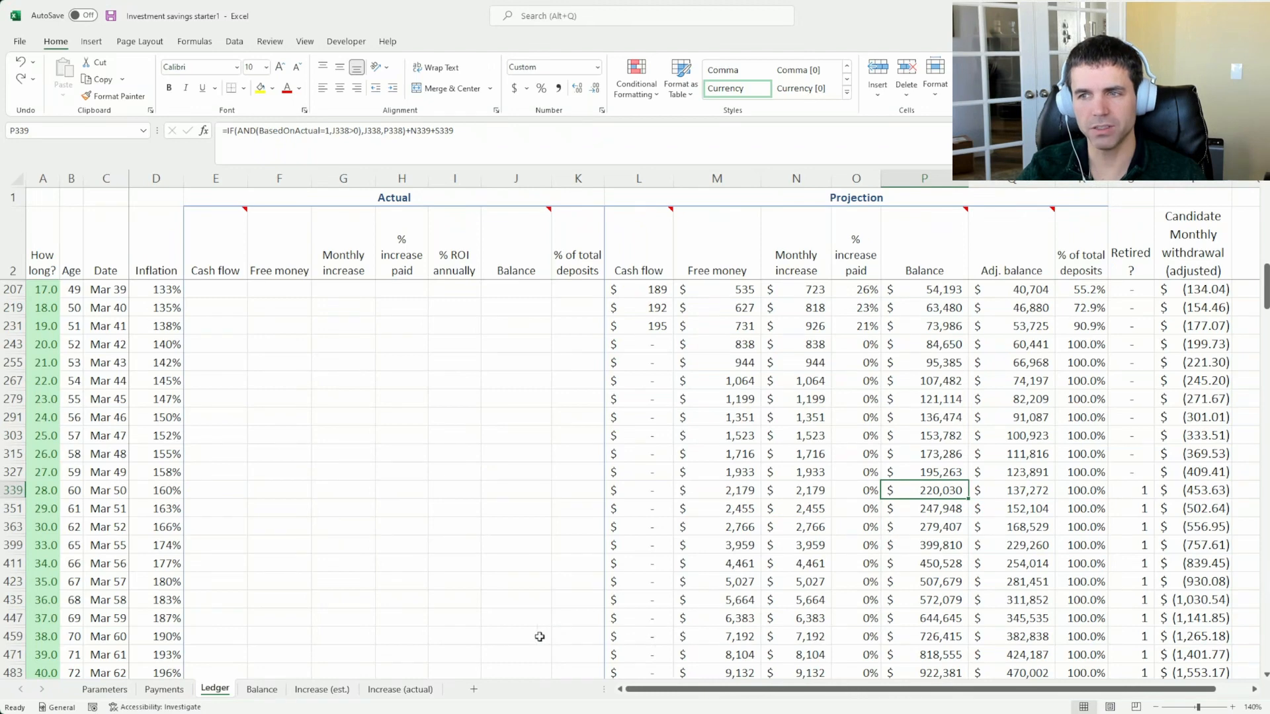
Clear the minivan deposit in A6 to compare the Ledger's Mar 50 projected balance, and undo the deletion
click(165, 691)
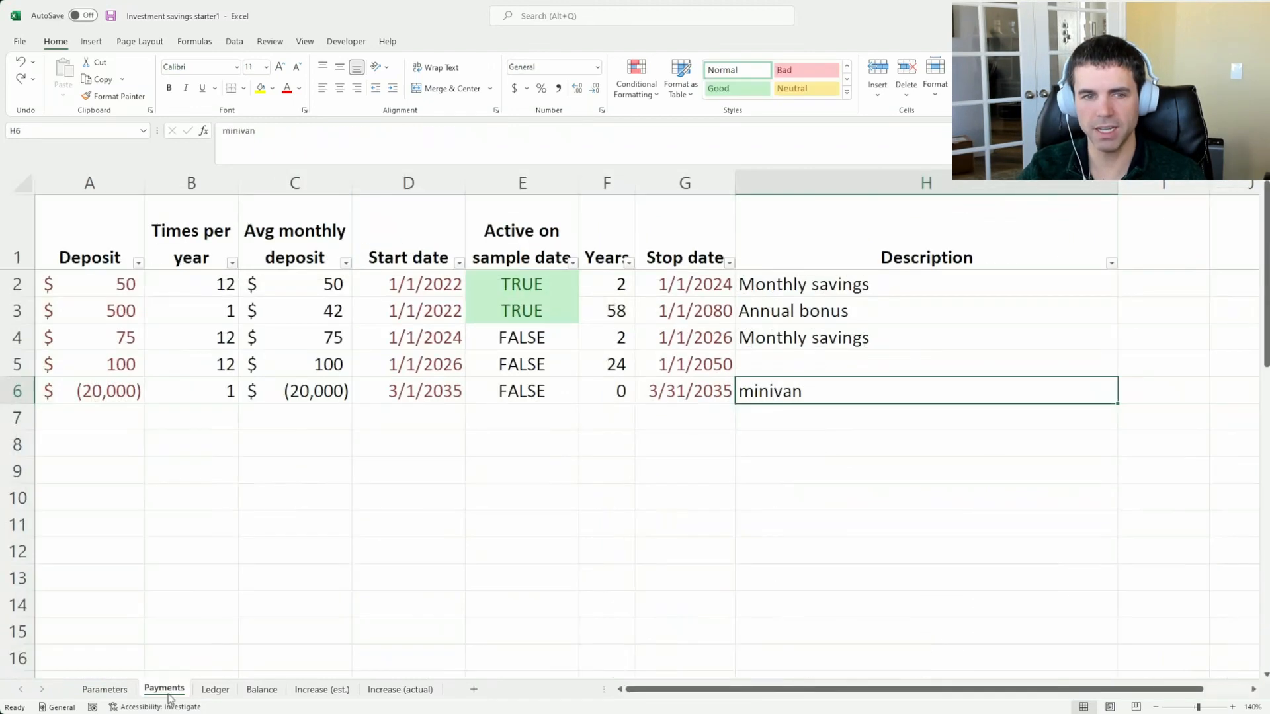
click(126, 405)
key(Delete)
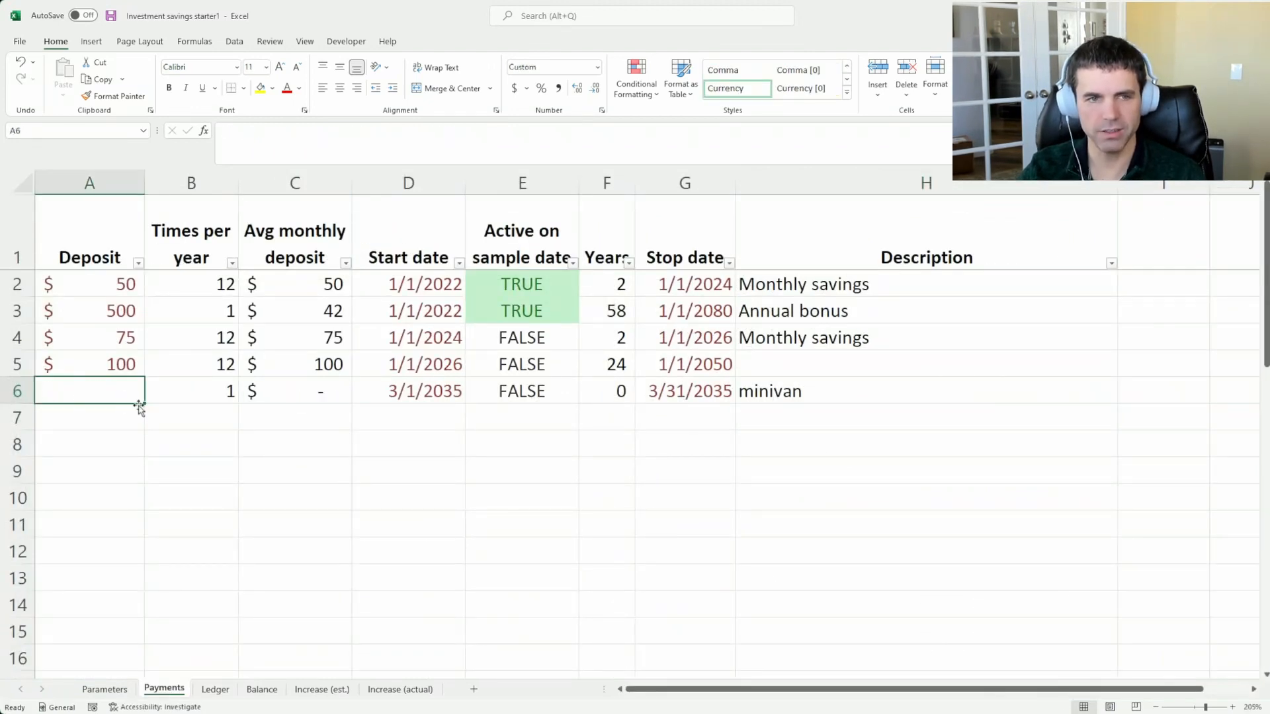
click(245, 690)
click(215, 690)
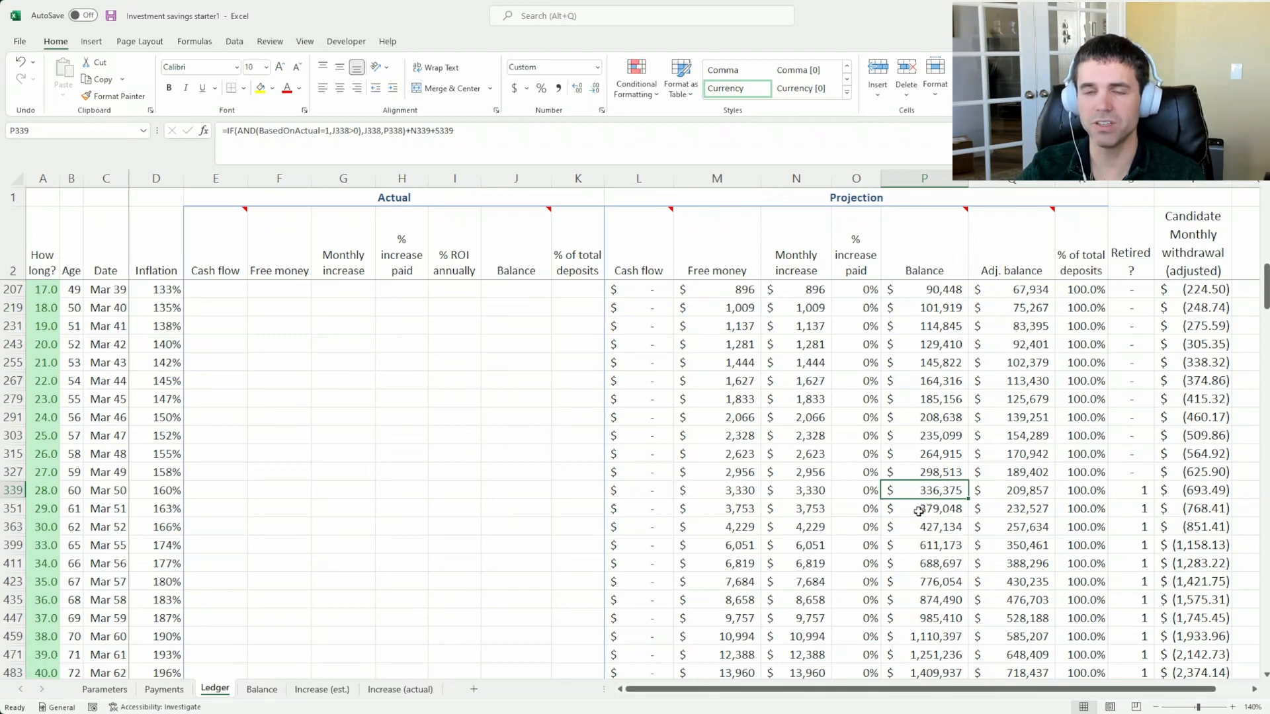
click(162, 693)
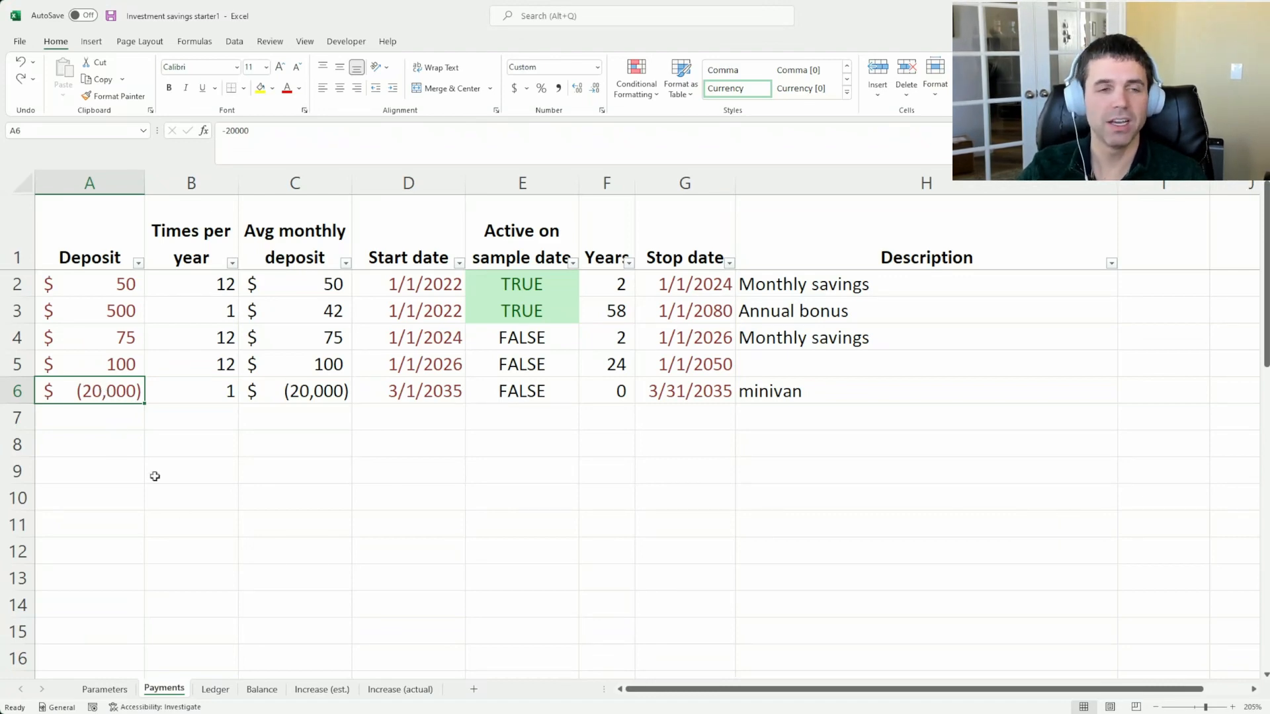
View the projected balance curve on the Balance chart and recheck the Mar 50 balance in the Ledger
click(261, 689)
scroll(527, 555, down, 2)
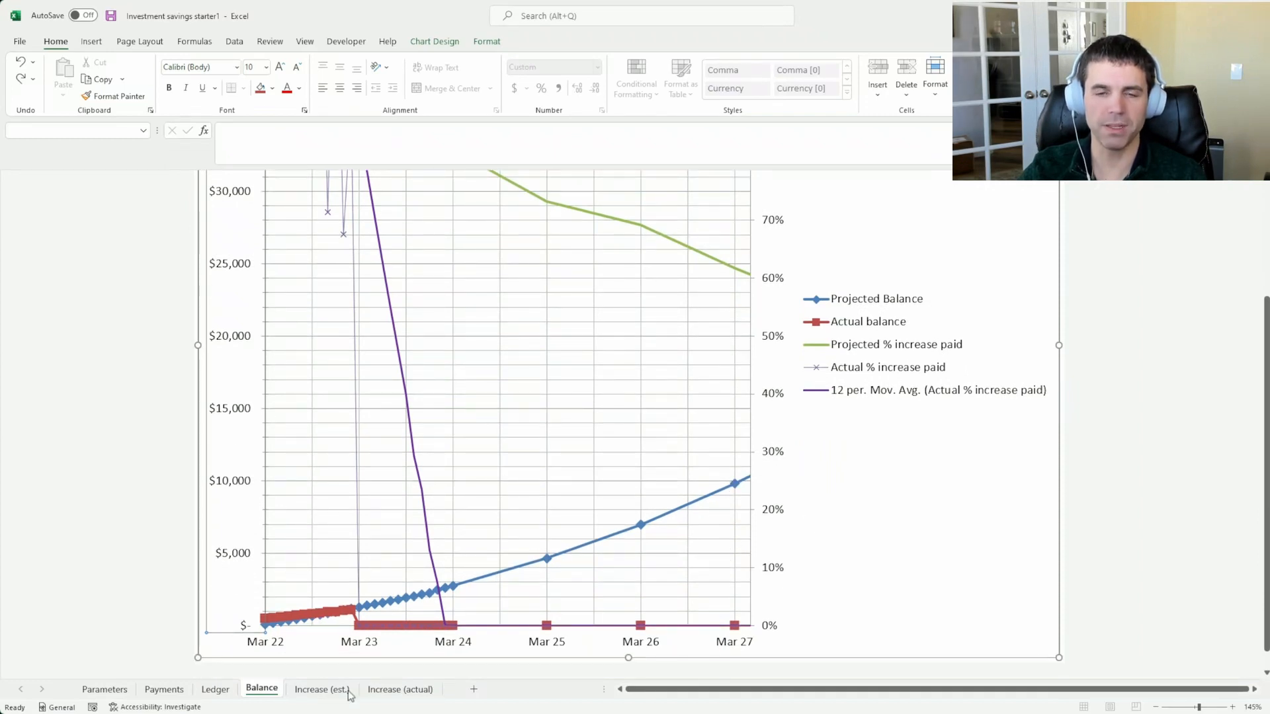
click(165, 690)
click(215, 690)
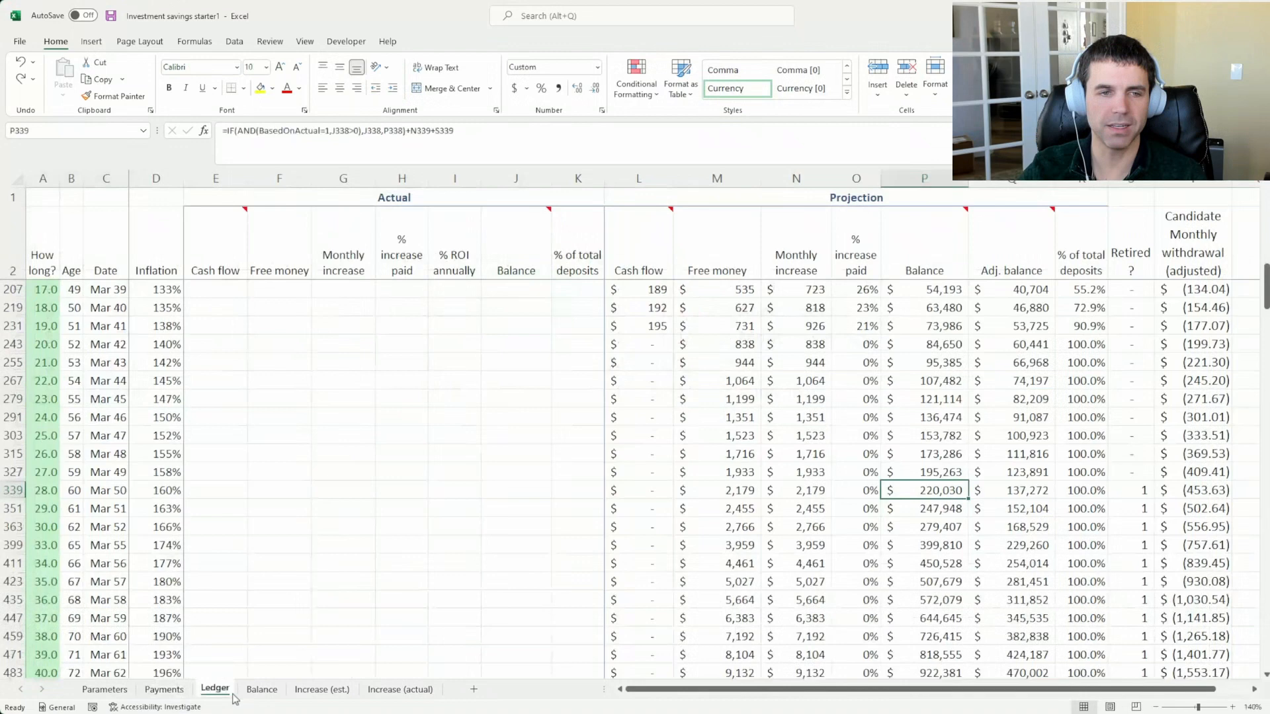
Review the deposit amounts in column A of the Payments sheet and the empty row below the minivan
click(164, 689)
click(99, 414)
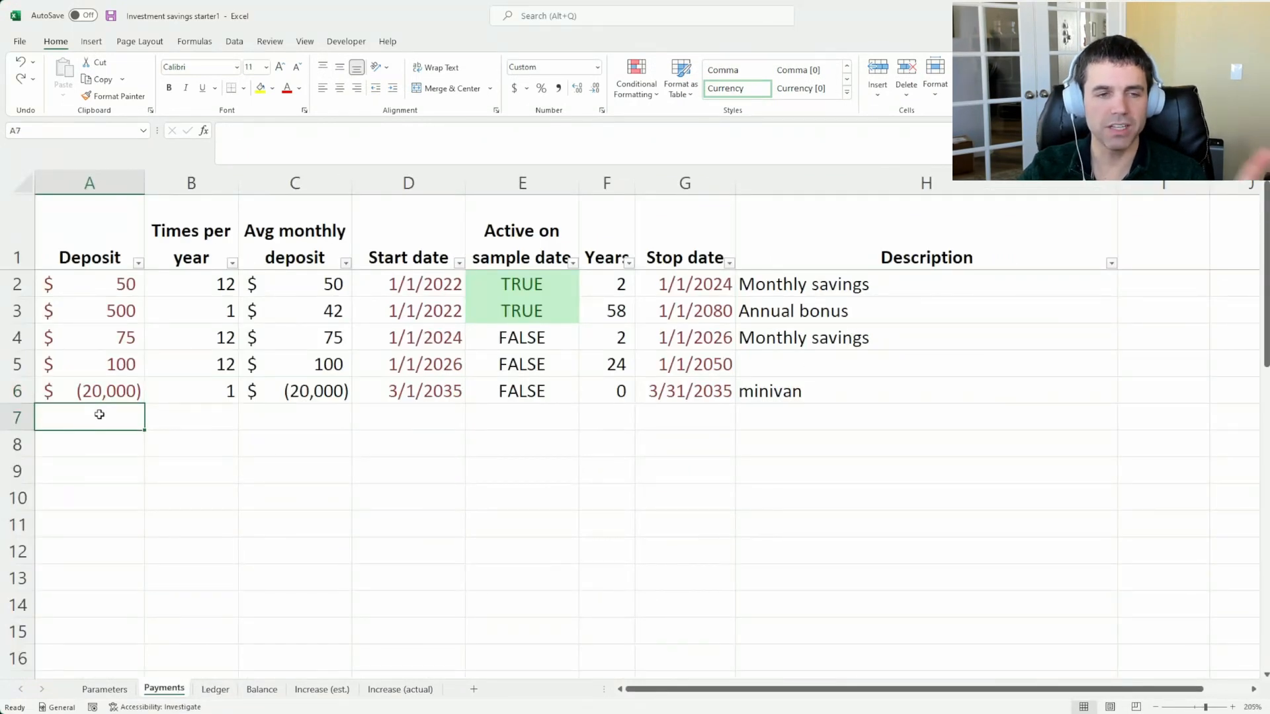
click(112, 391)
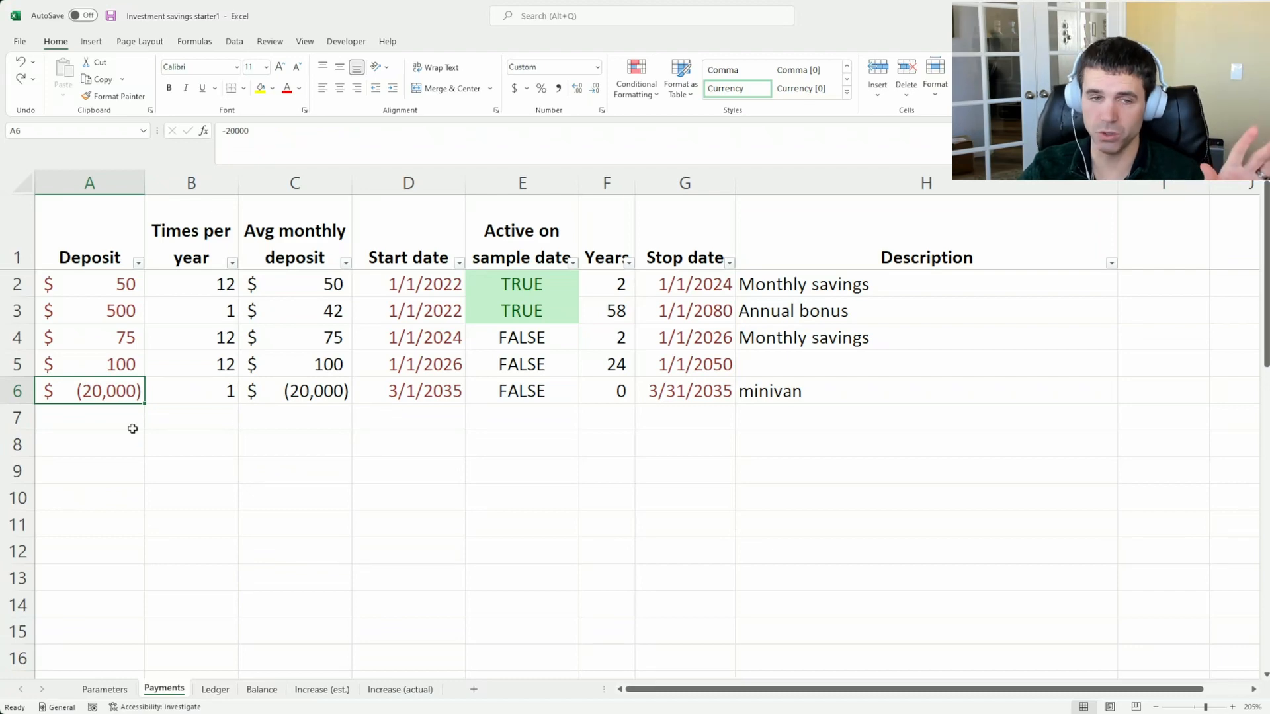
click(111, 420)
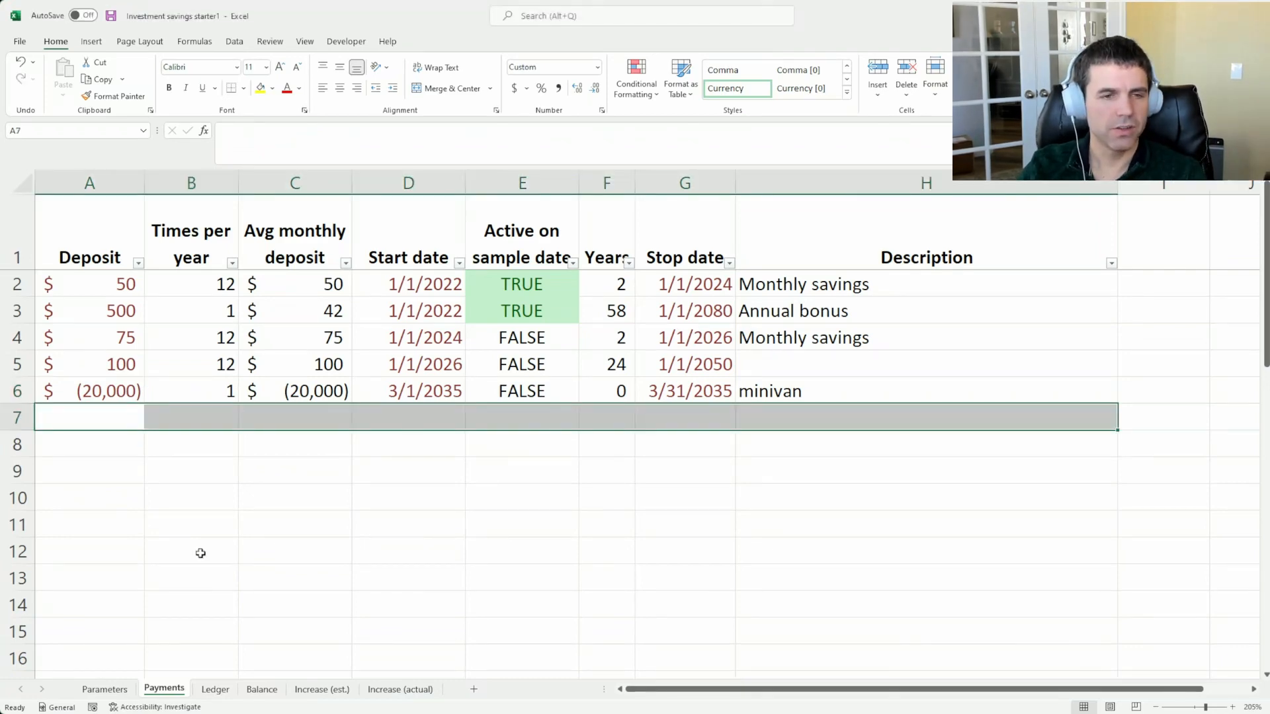
click(94, 415)
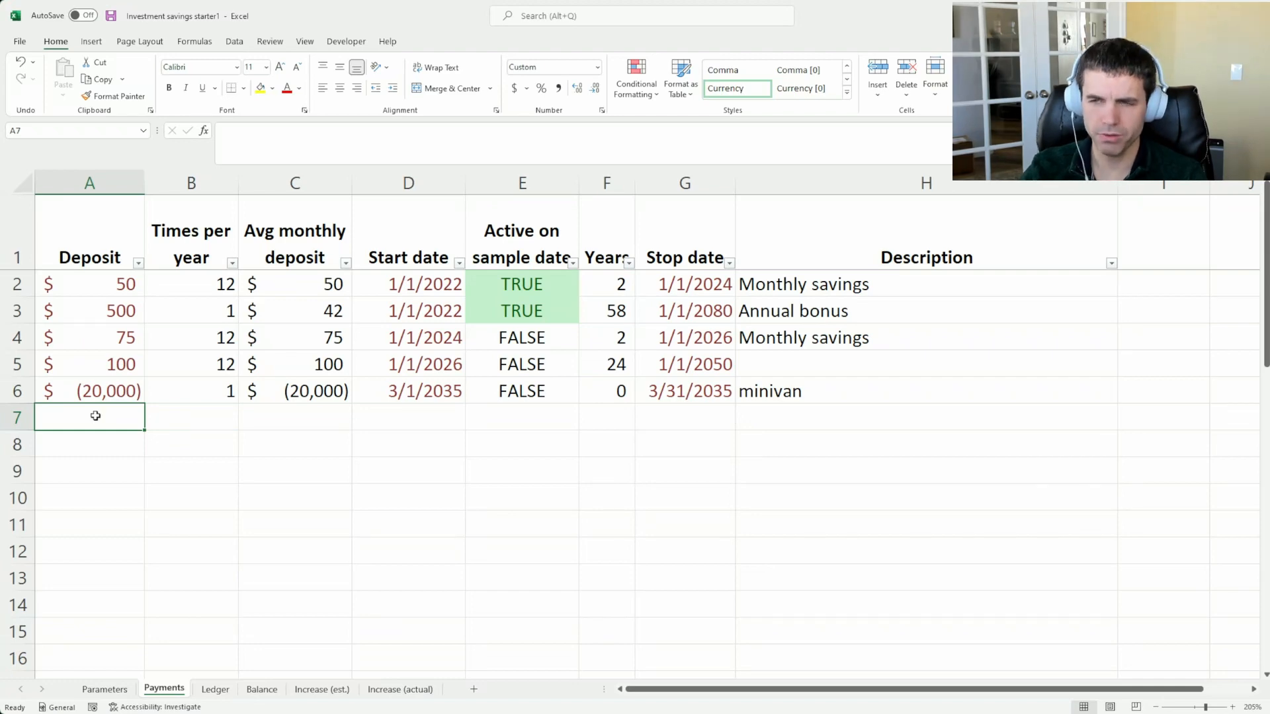
click(113, 265)
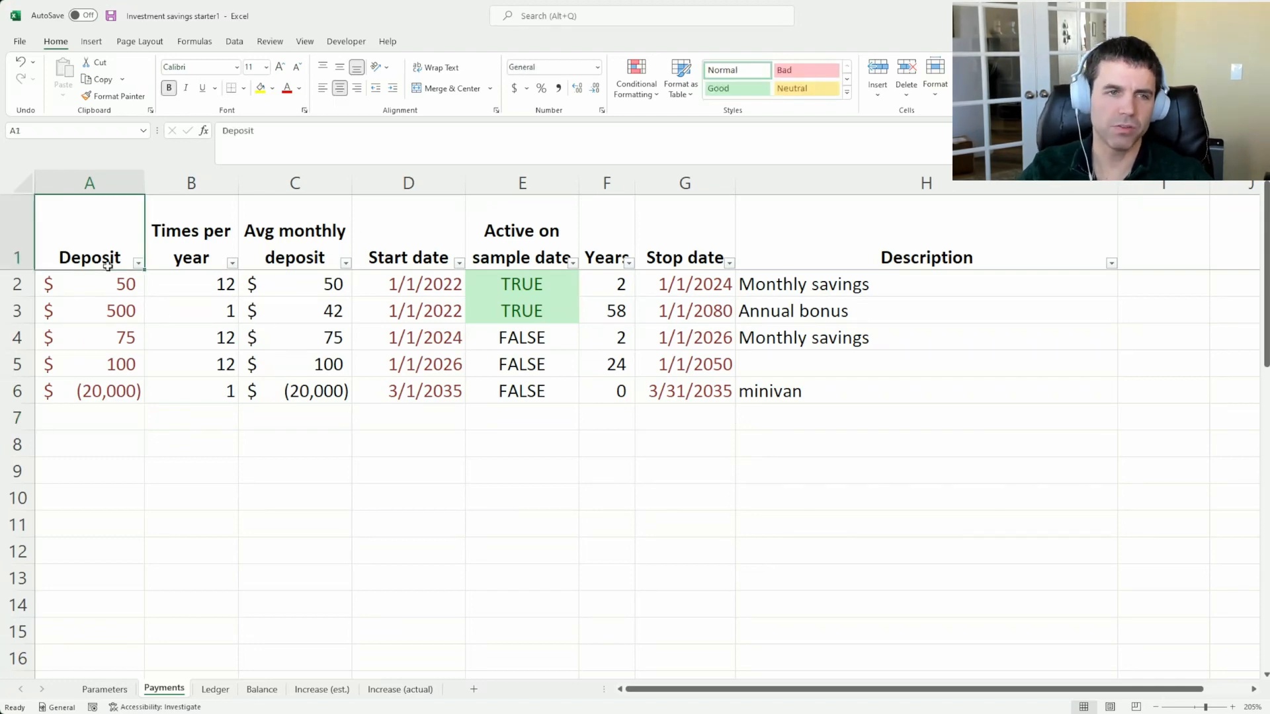
click(107, 278)
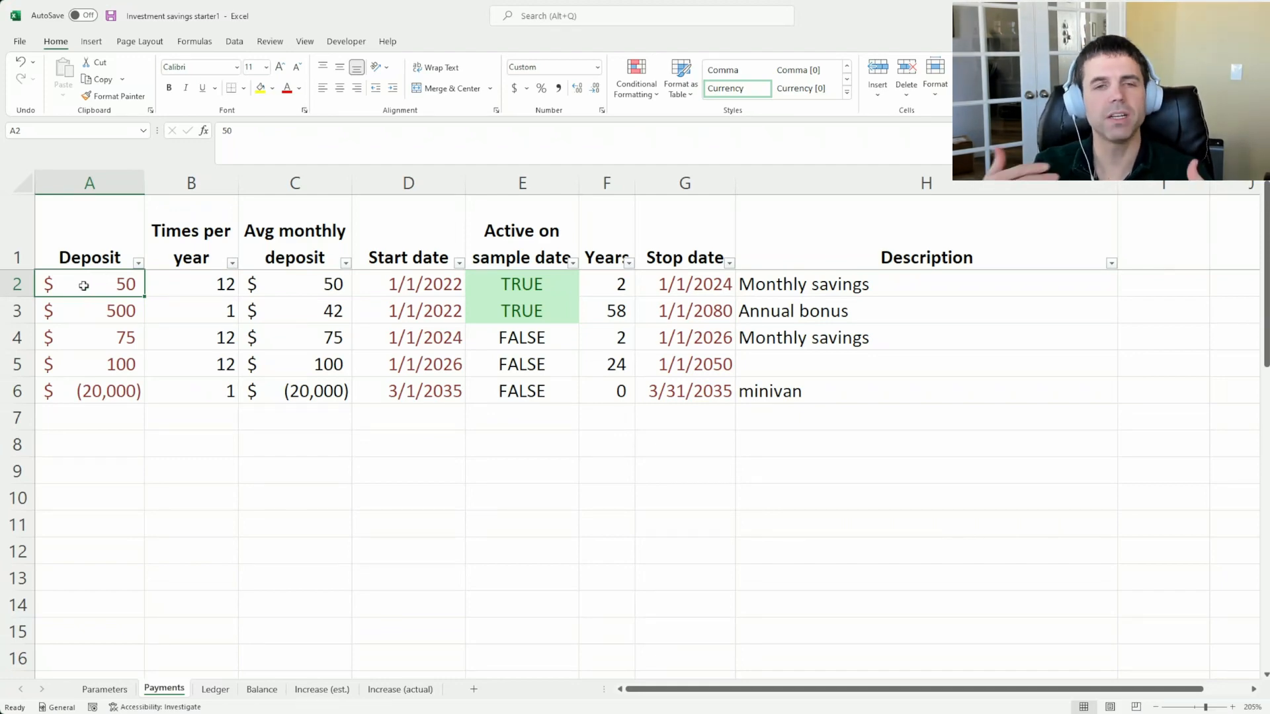
click(90, 314)
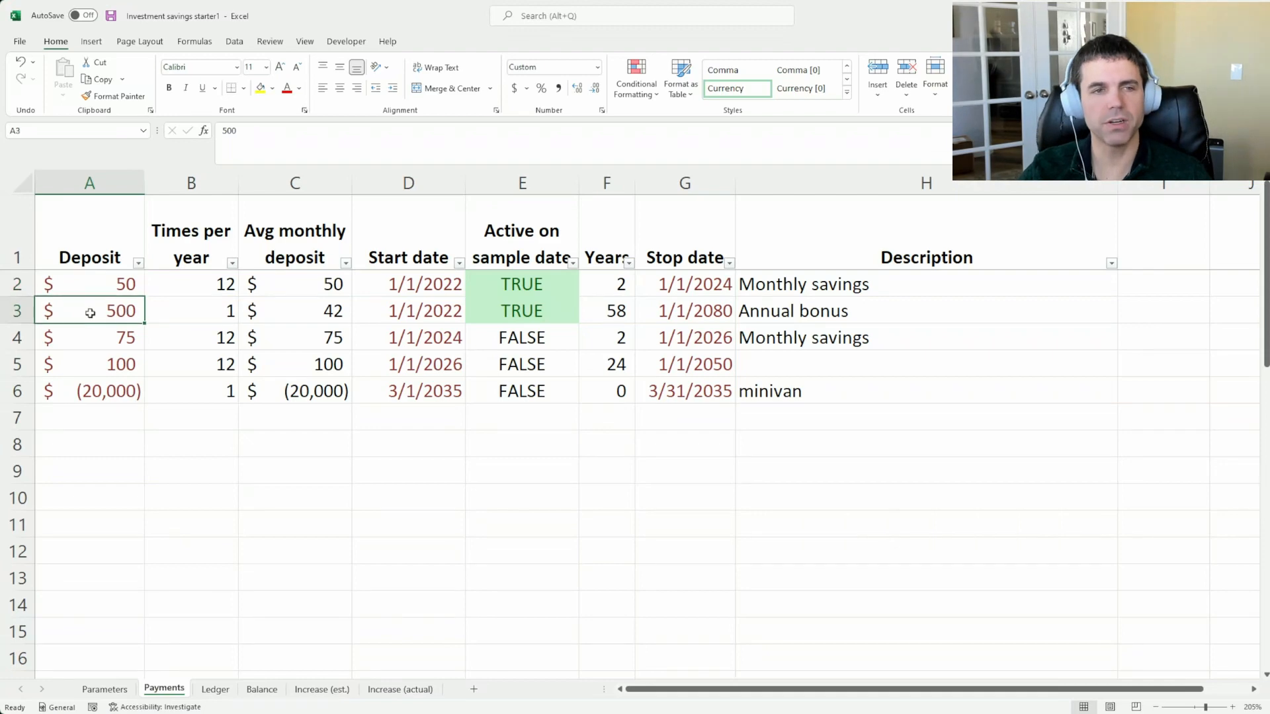
click(88, 328)
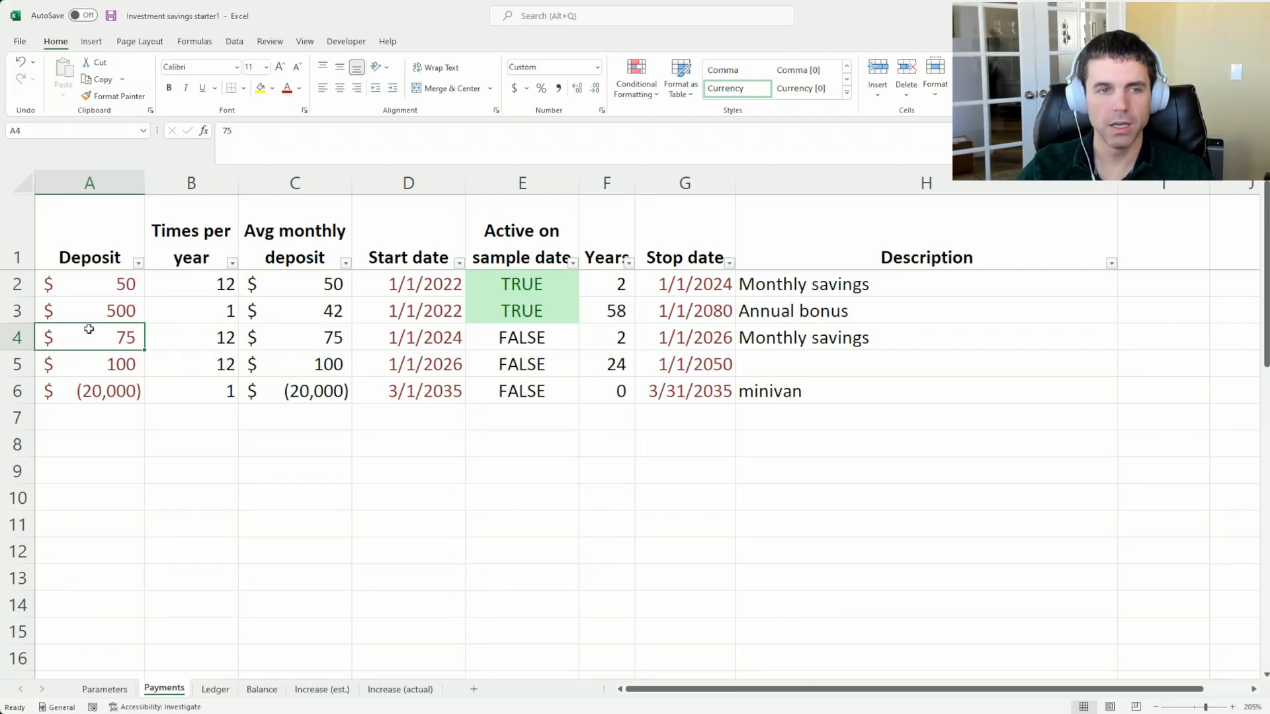
click(86, 416)
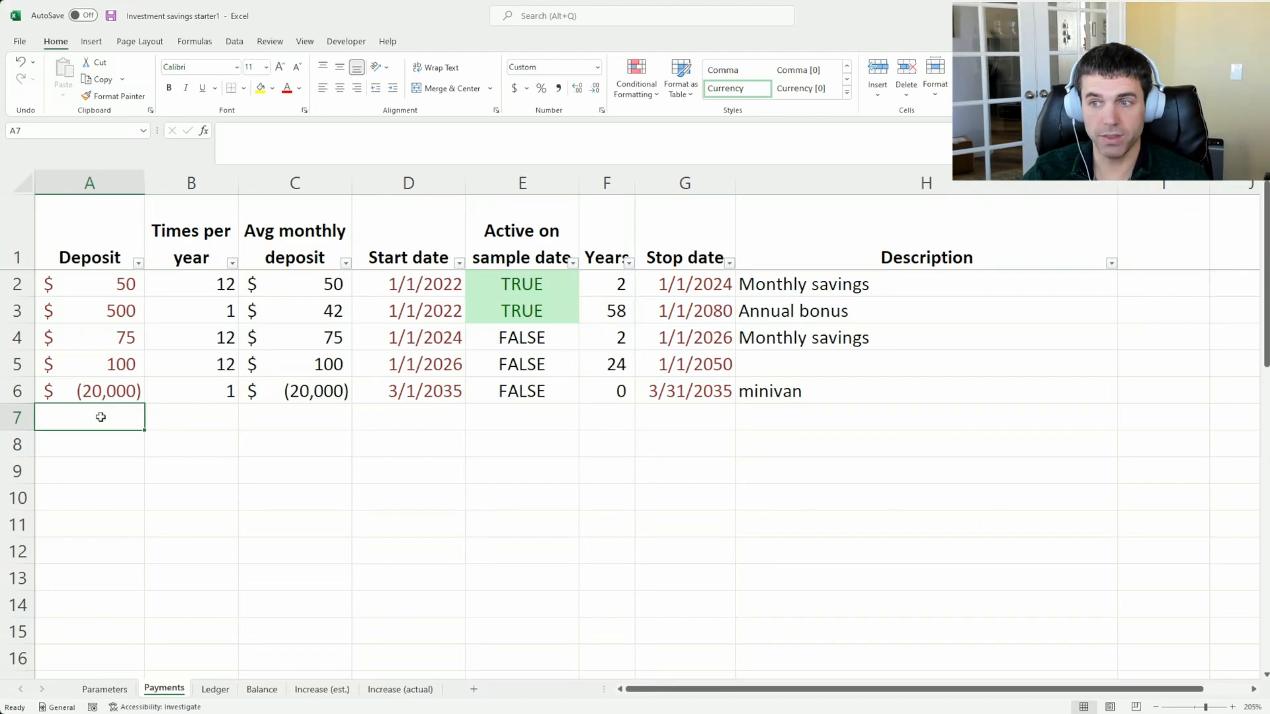
double_click(97, 284)
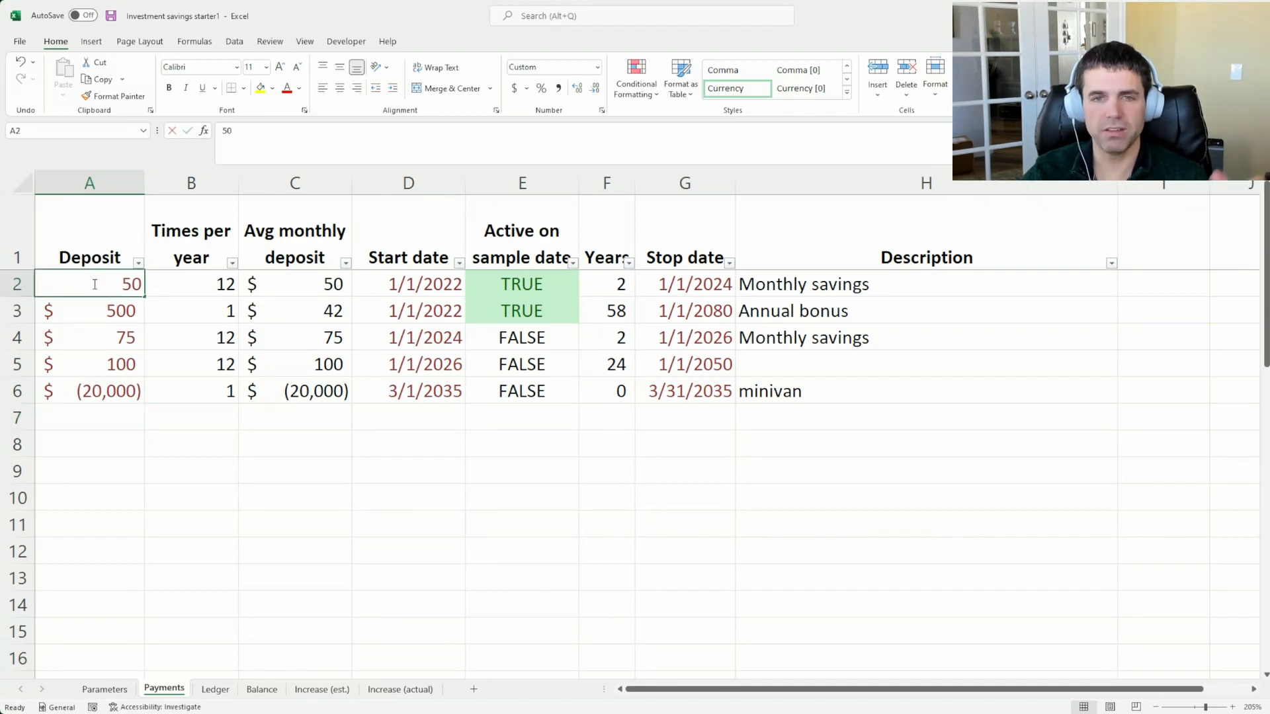
key(Escape)
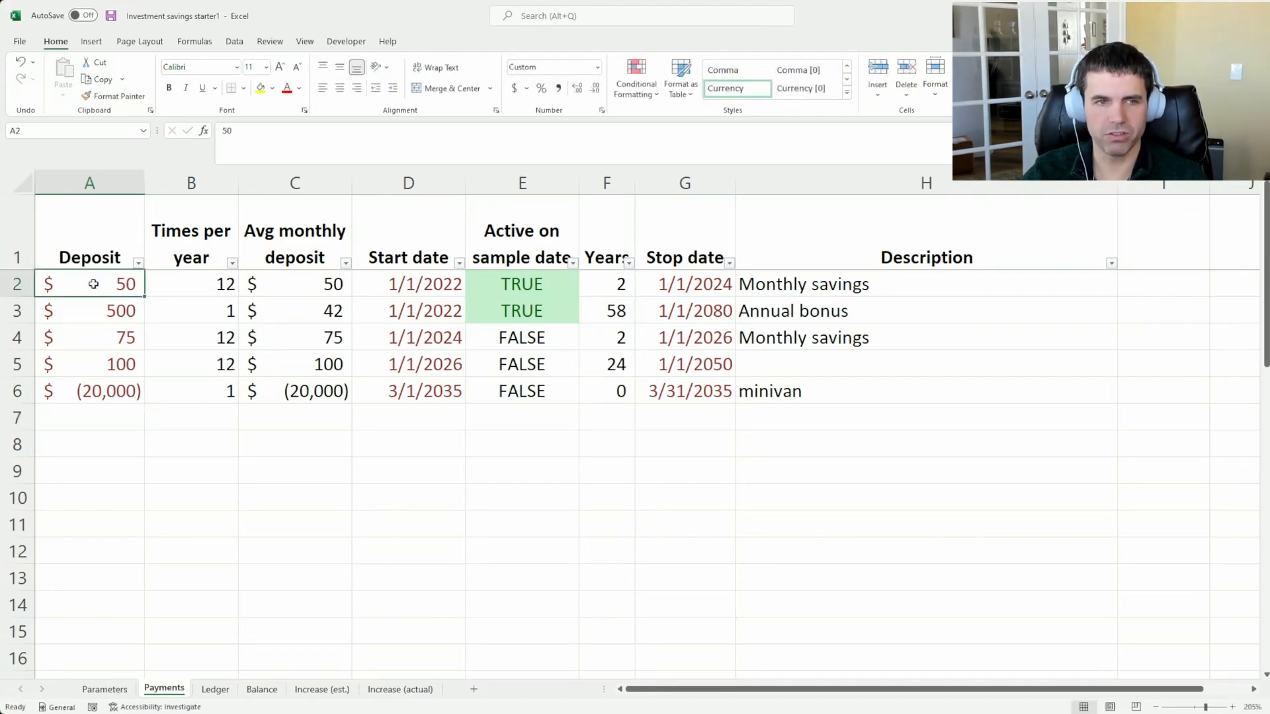
Enter a deposit of -25 in A7, below the minivan row on the Payments sheet
click(132, 423)
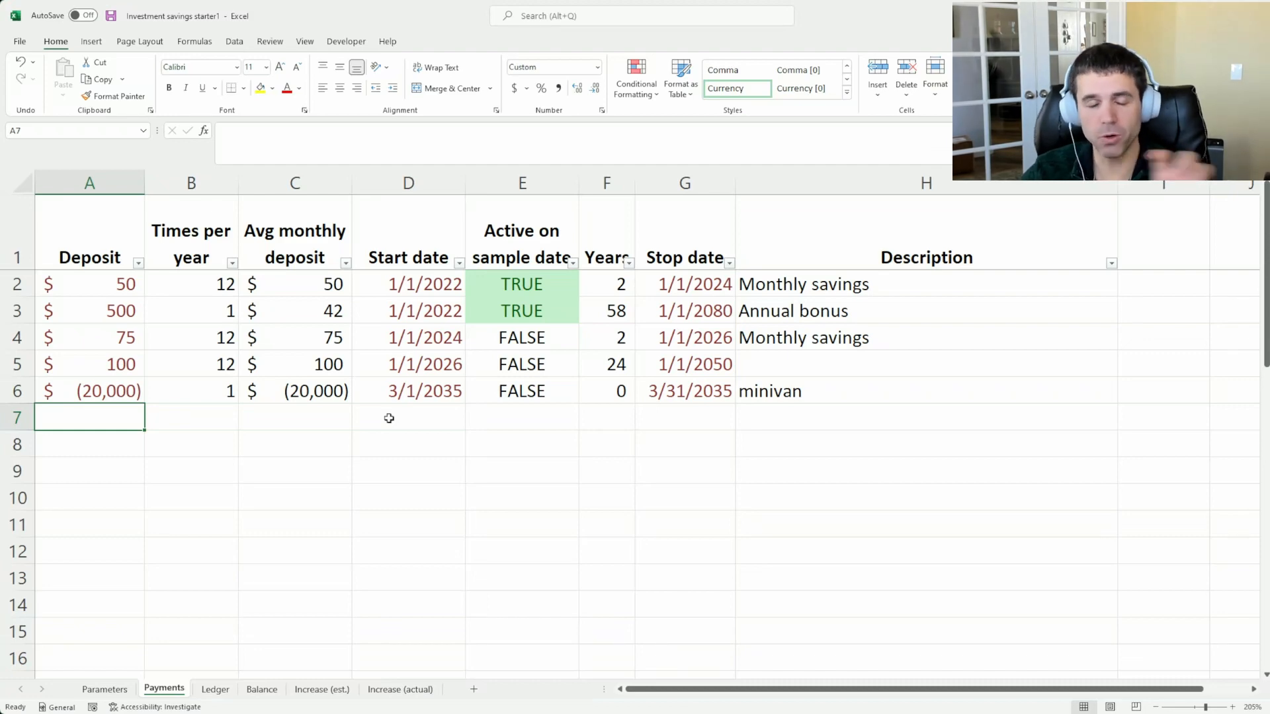
text(-25)
key(Tab)
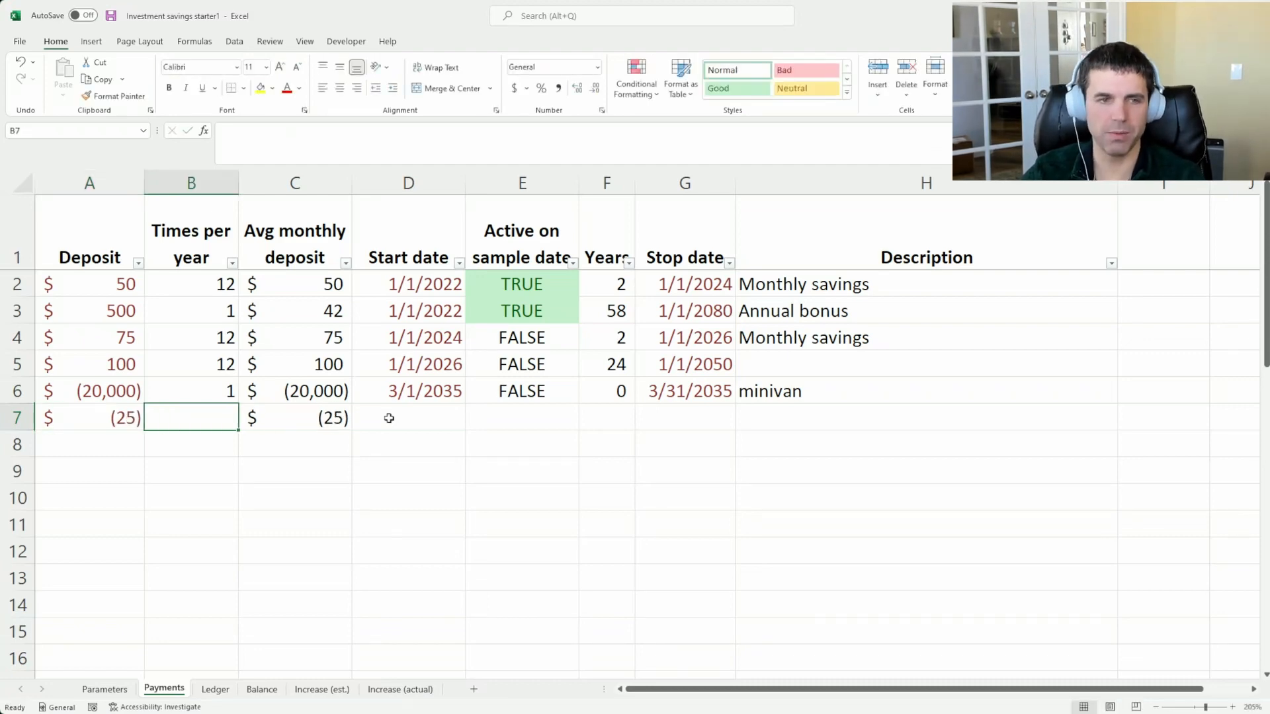
Copy the row 5 entries in columns B through H into row 7 beside the -25 deposit
key(Up)
key(Right)
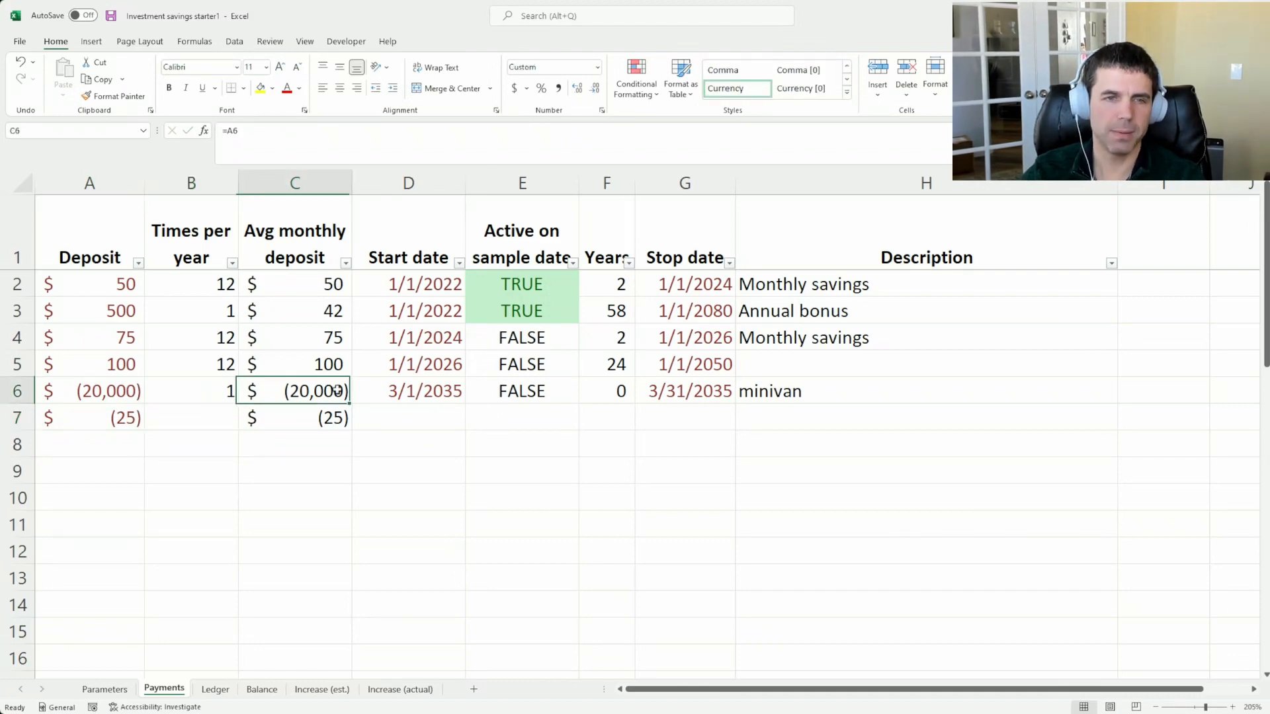
drag(106, 394, 350, 398)
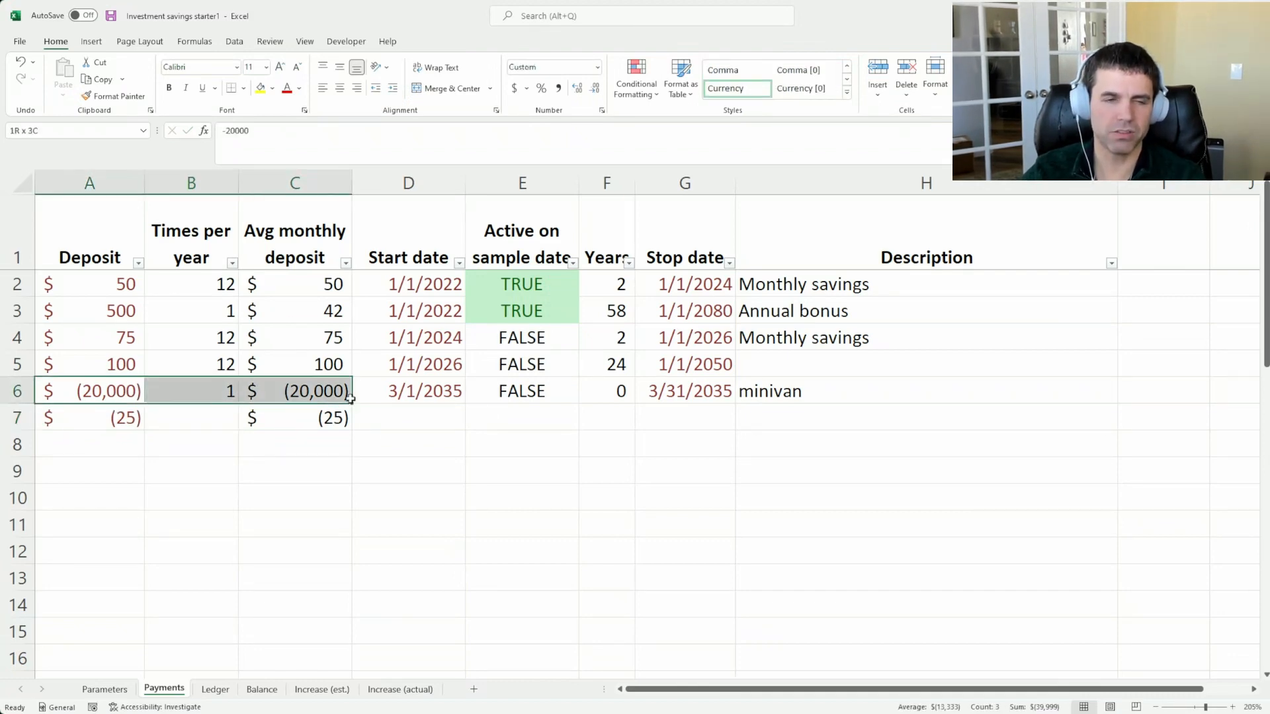
click(306, 395)
drag(205, 367, 760, 364)
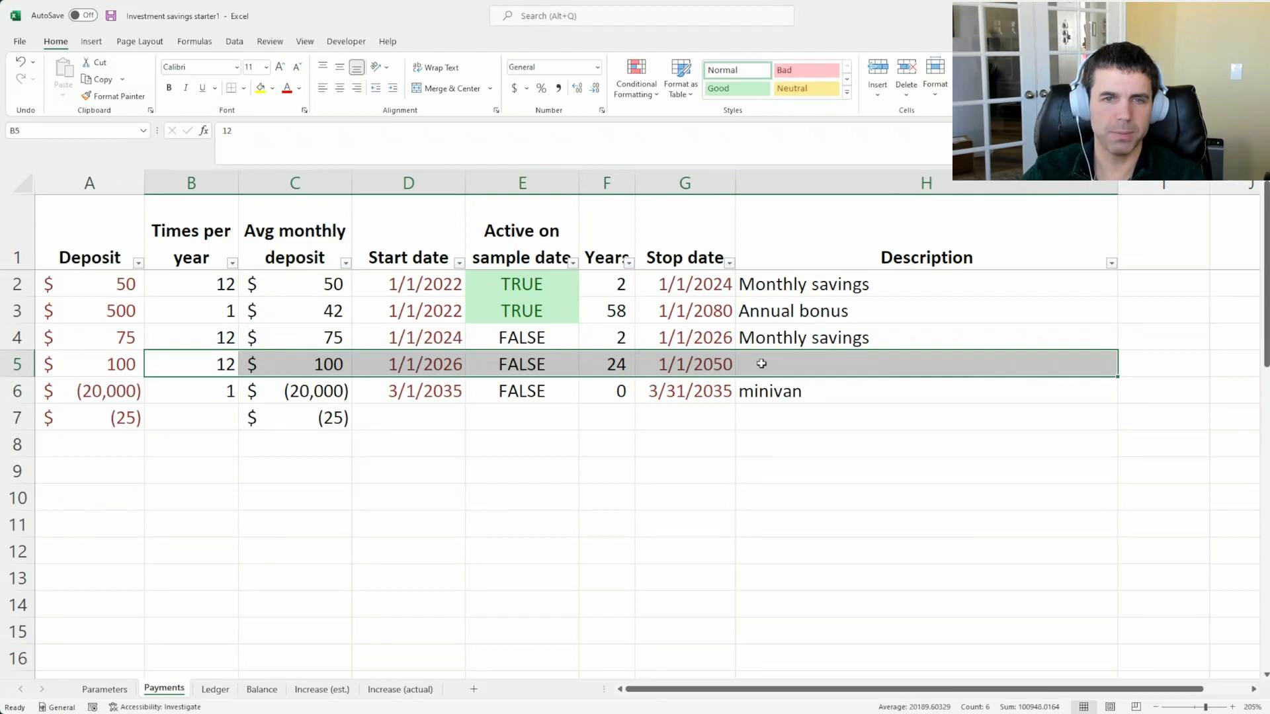
key(ctrl+c)
key(Down)
key(Down)
key(ctrl+v)
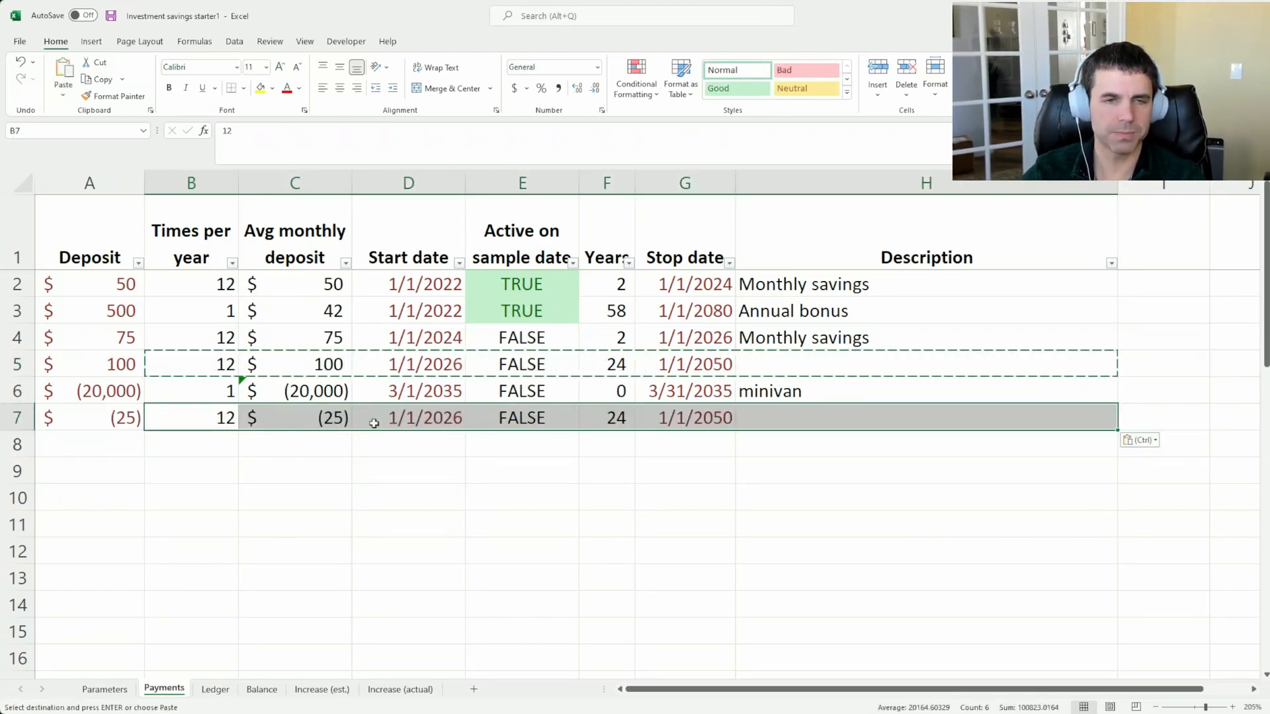
Check the early projected cash flow in the Ledger, and set the start date in D7 of Payments to 5/1/2022
click(319, 423)
click(428, 420)
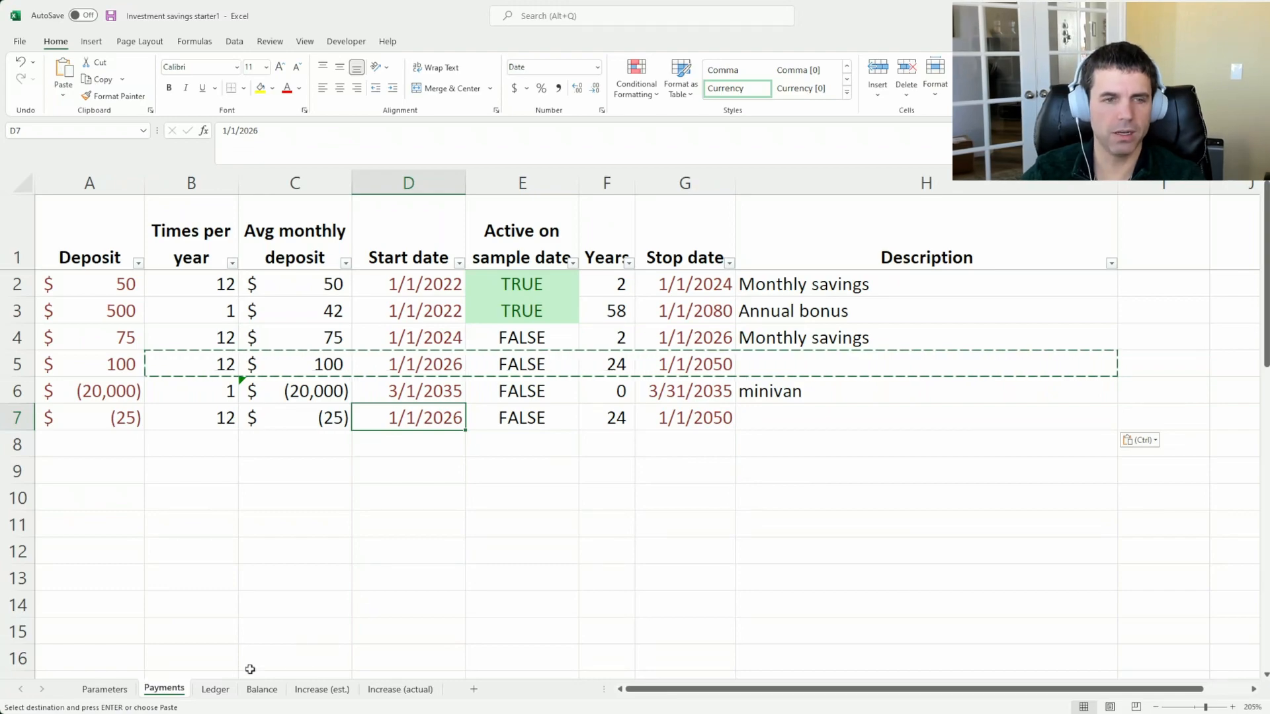
click(214, 689)
click(648, 363)
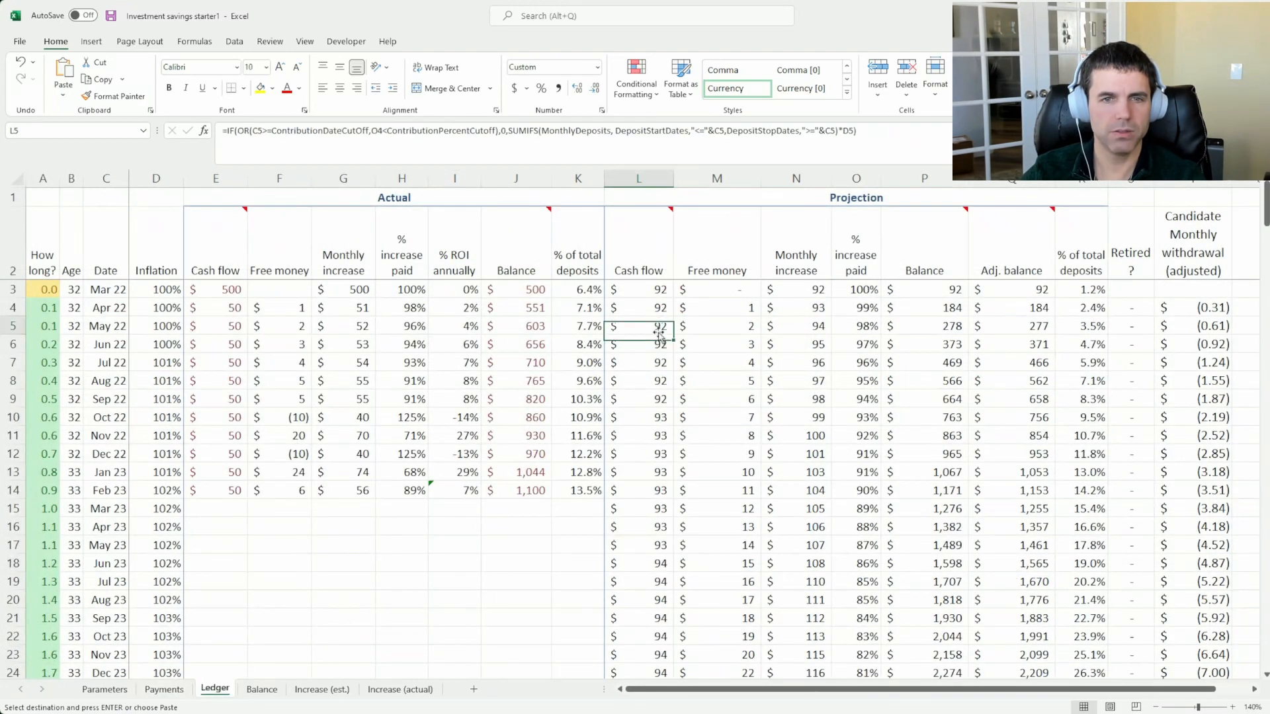
click(163, 689)
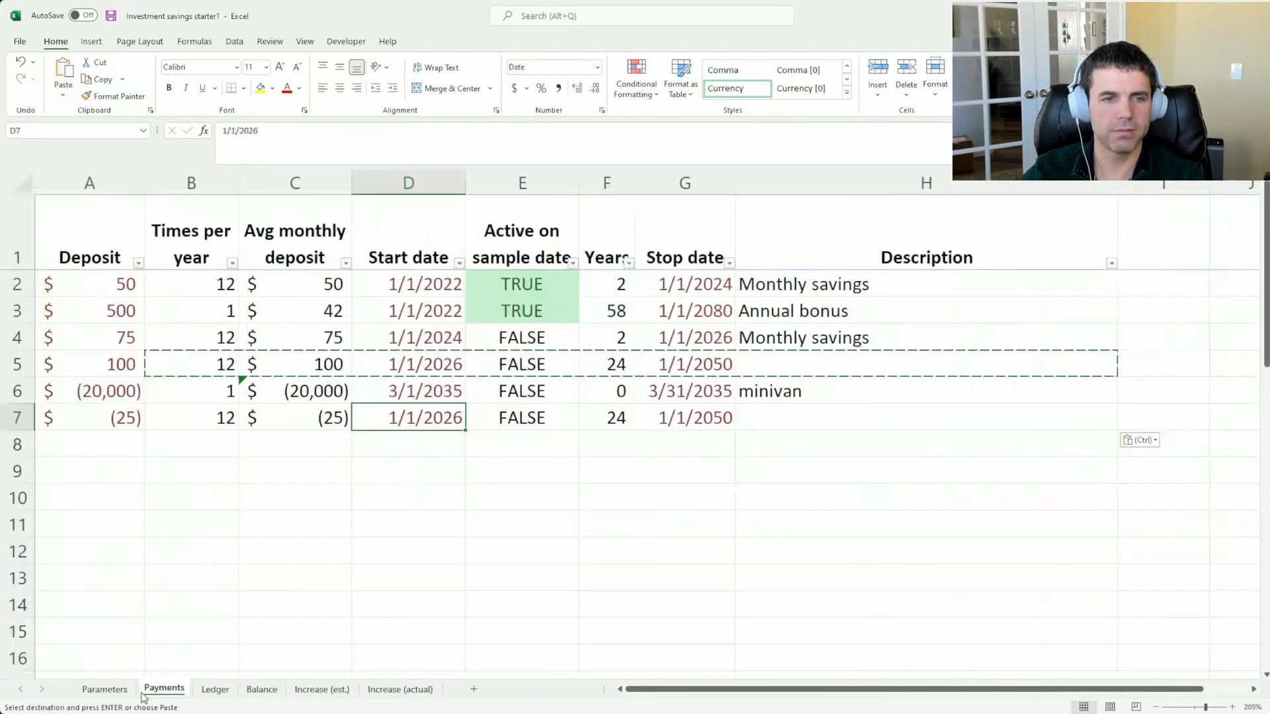
key(Escape)
text(1/1)
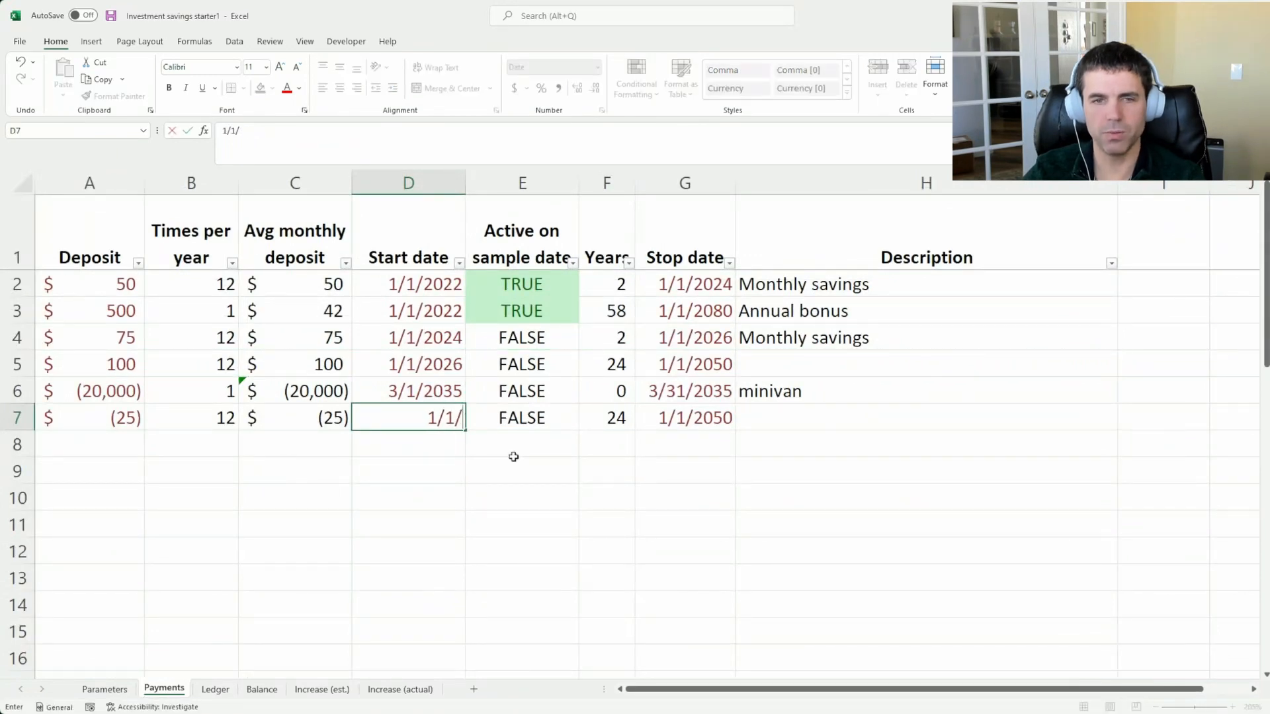
key(BackSpace)
key(BackSpace)
key(BackSpace)
text(5/)
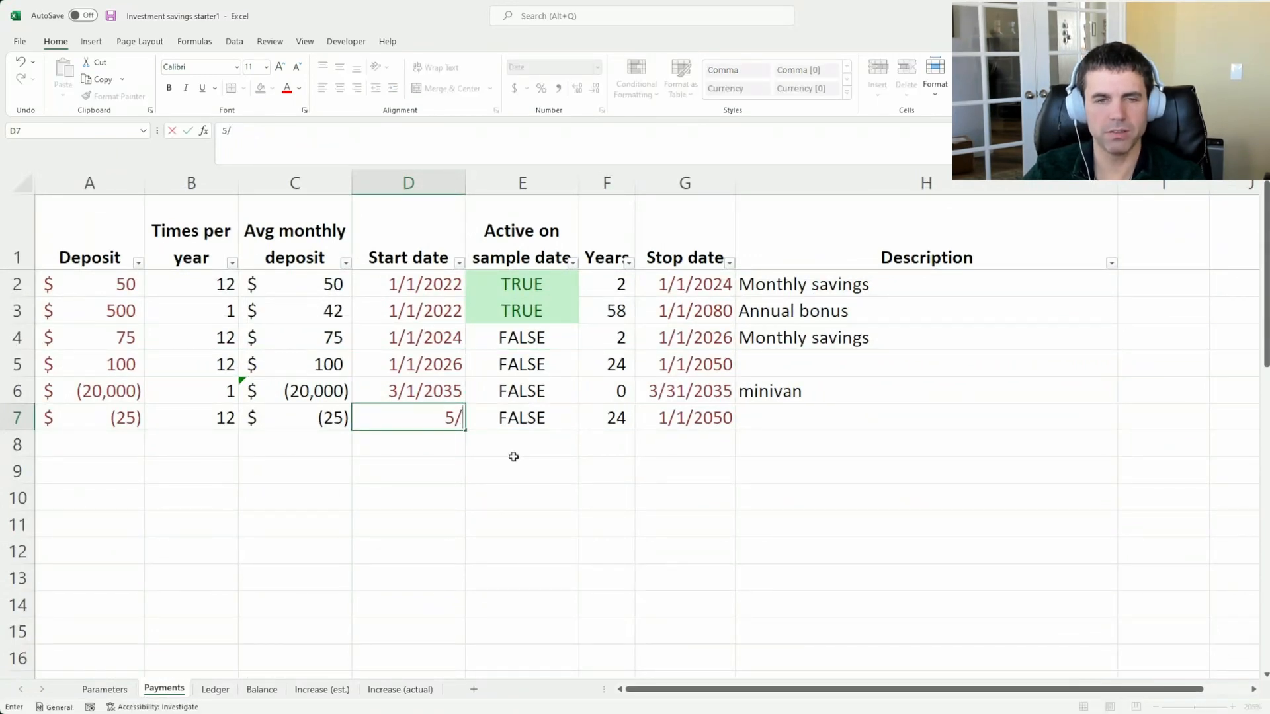
text(1/2022)
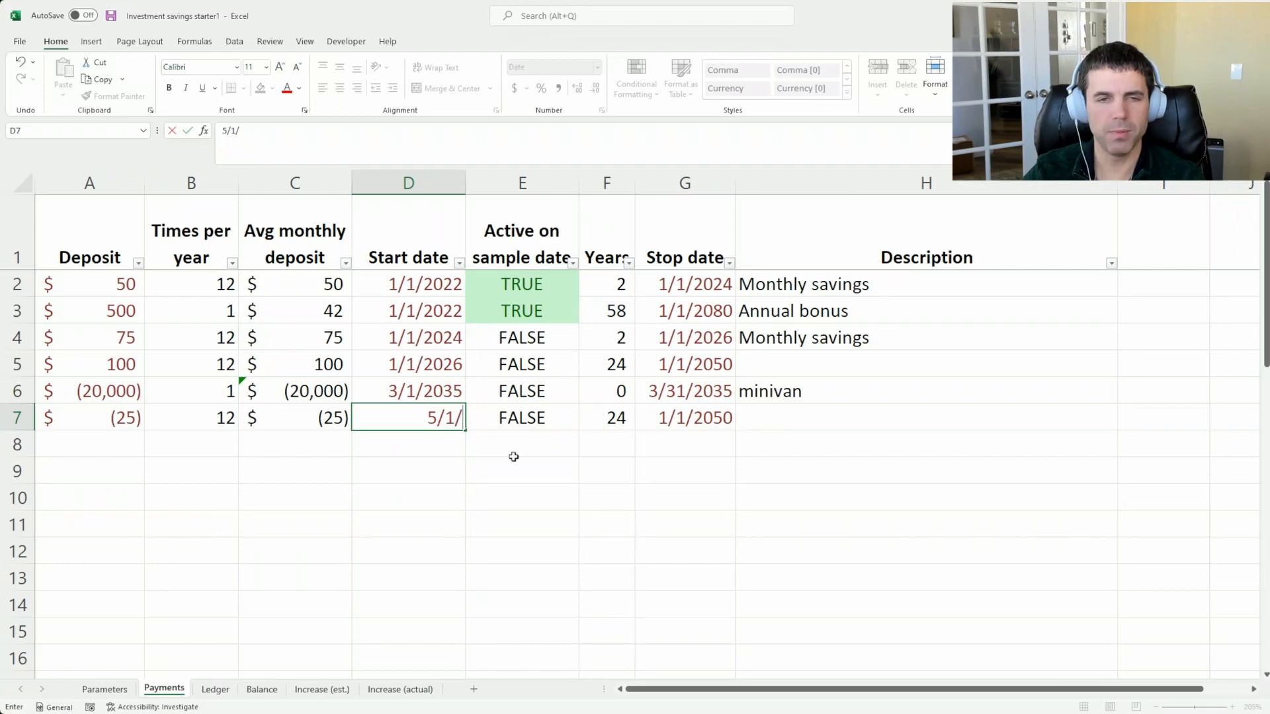
Set row 7's stop date to 5/1/2023 and enter "extra spending money" as its description
key(Tab)
key(Tab)
key(Tab)
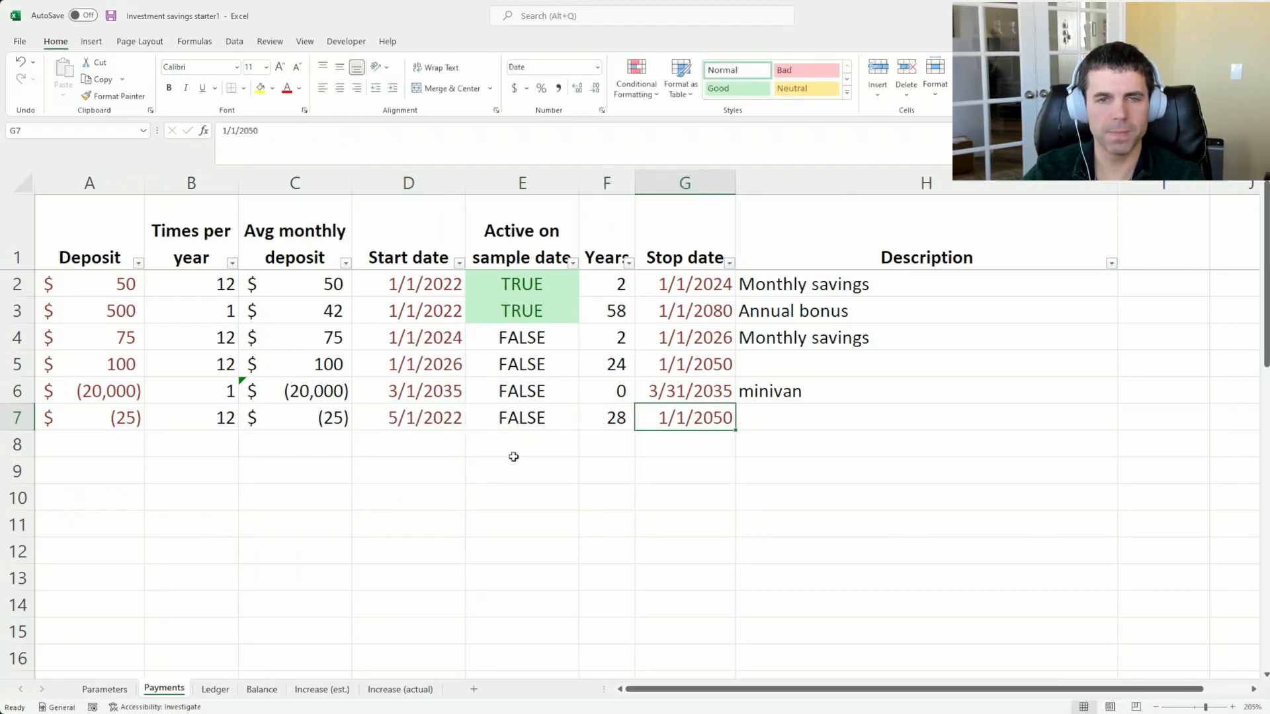
text(5/1/2023)
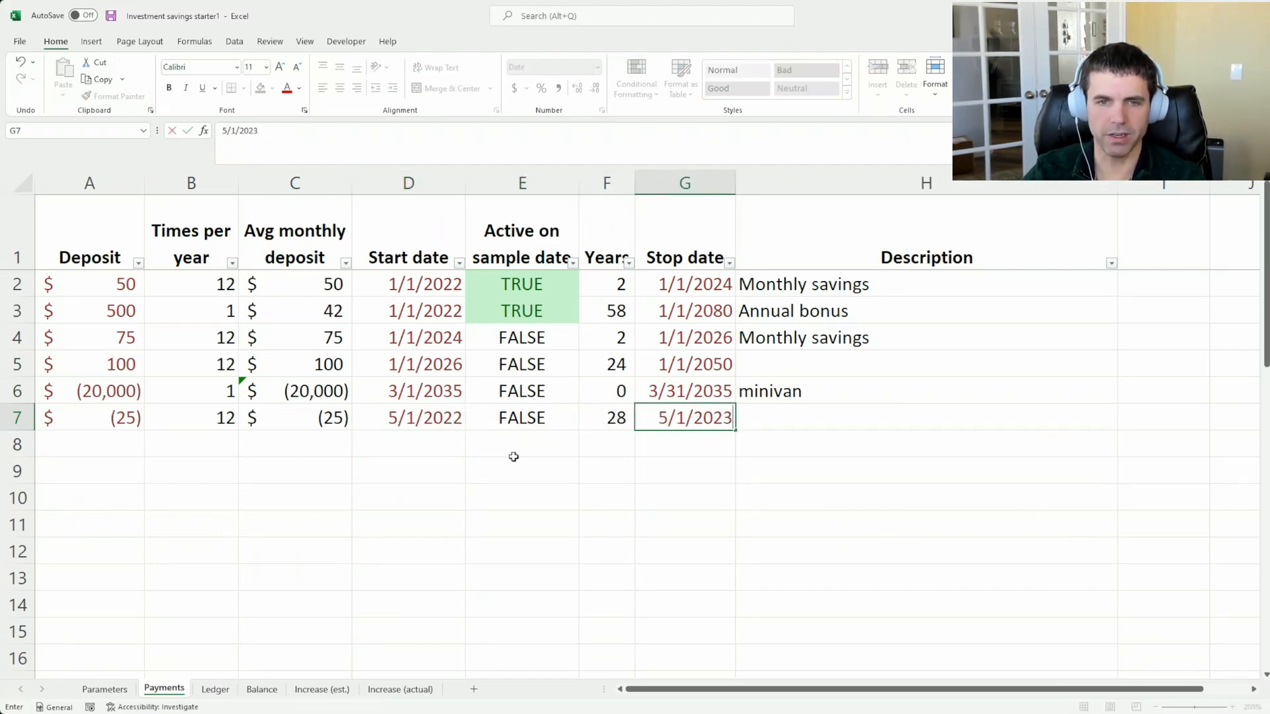
key(Tab)
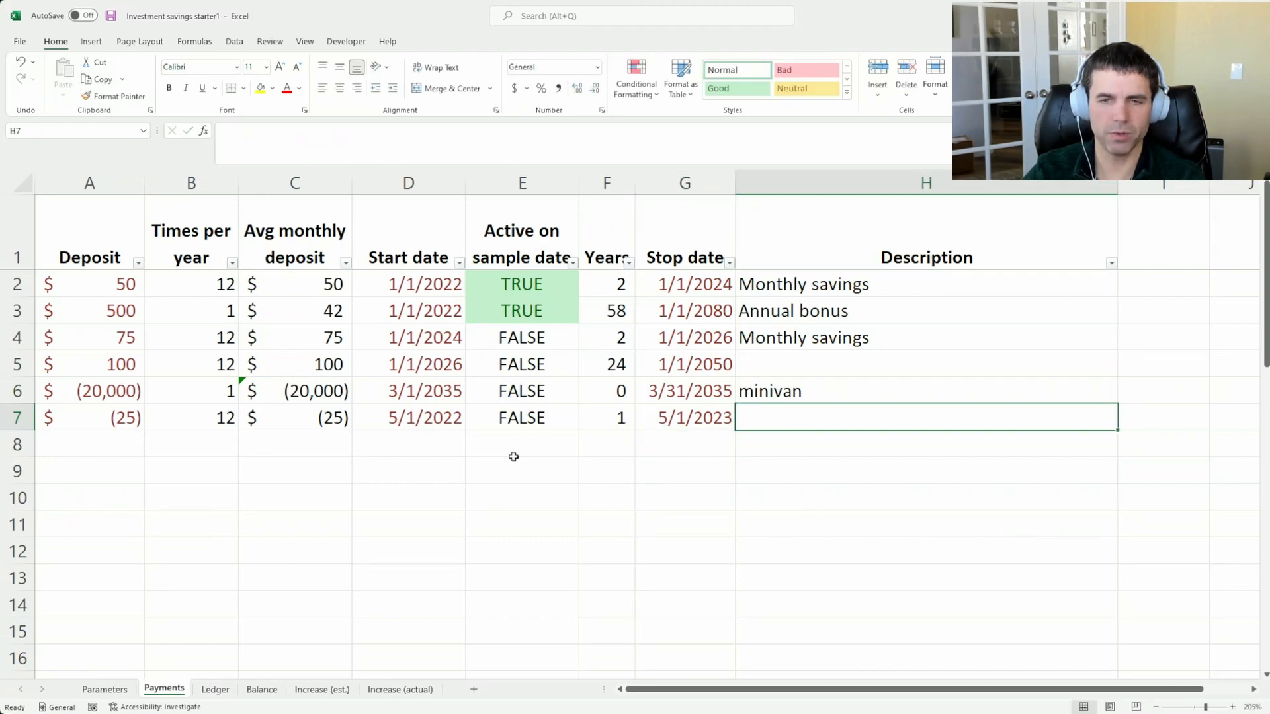
text(extra spe)
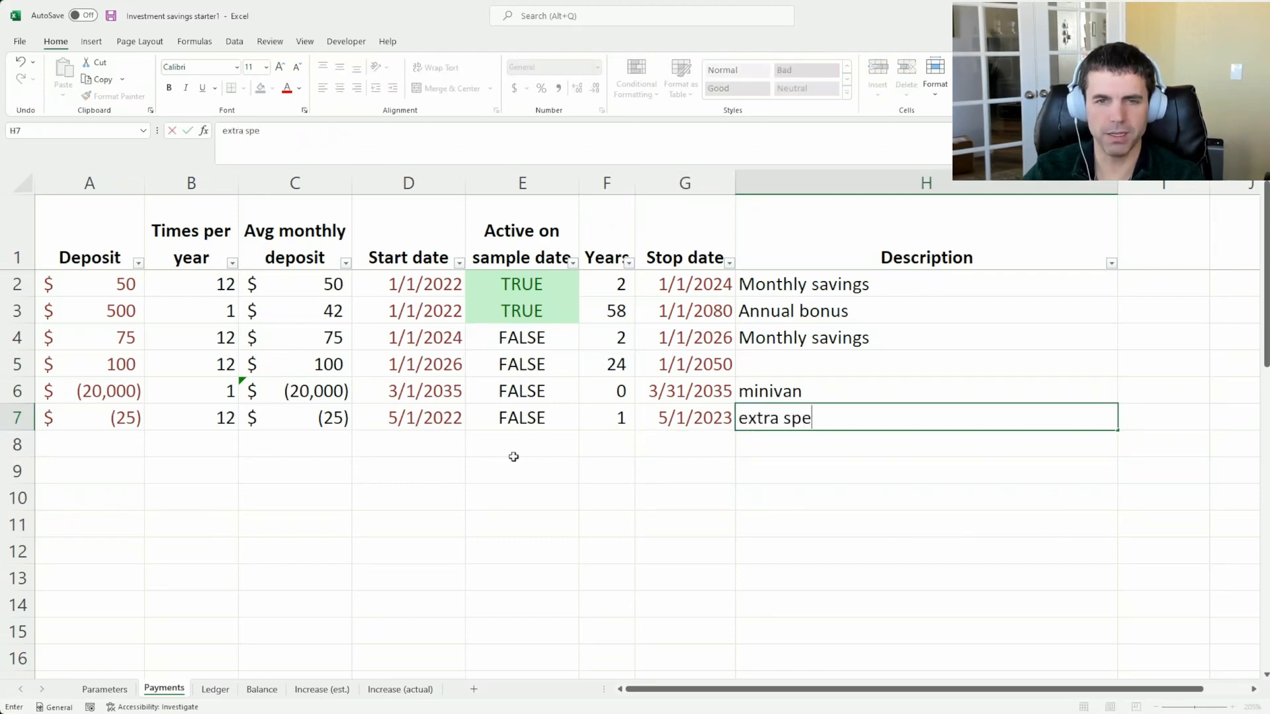
text(nding money)
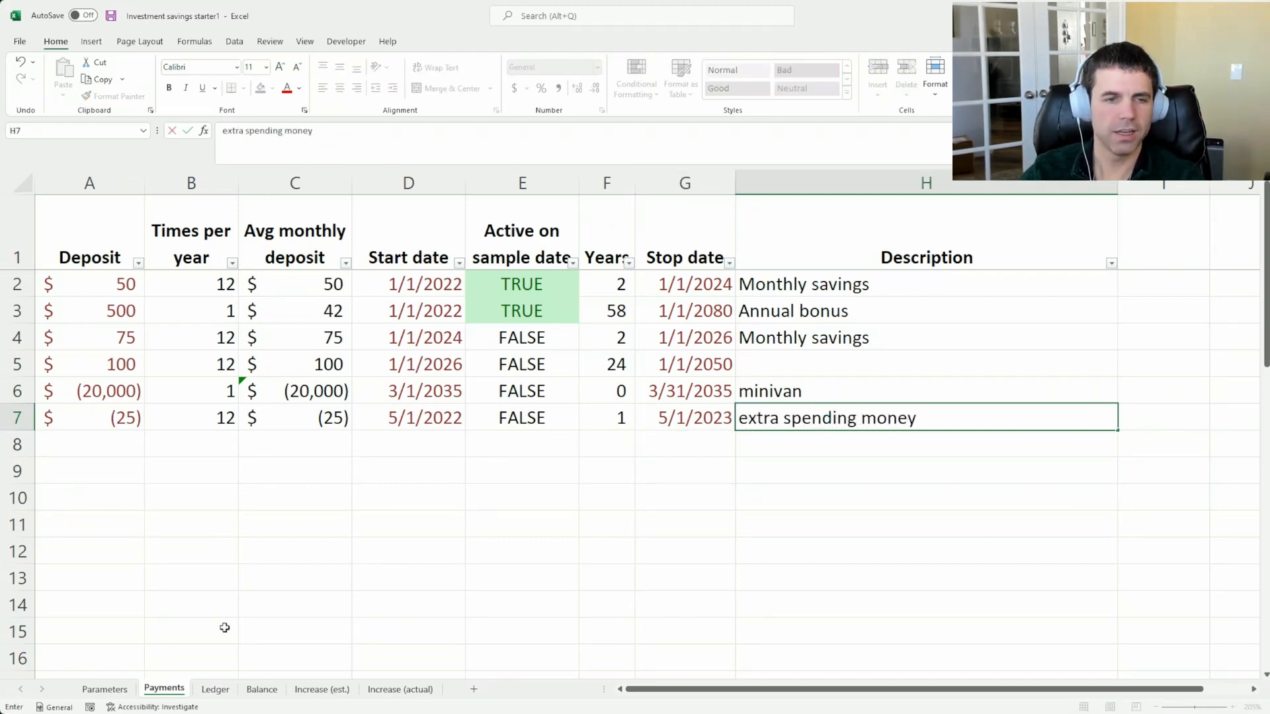
Compare the Ledger's projected cash flow for Mar and Apr 22 with May 22
click(214, 692)
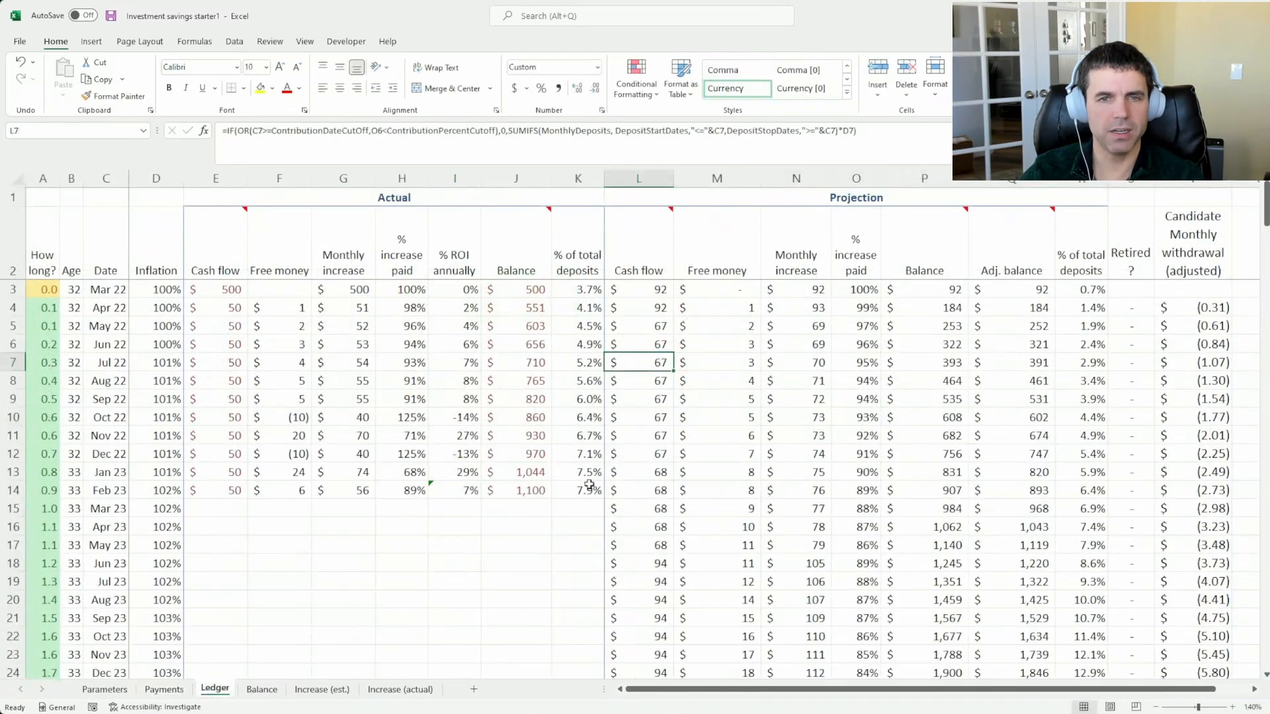
click(645, 309)
click(646, 326)
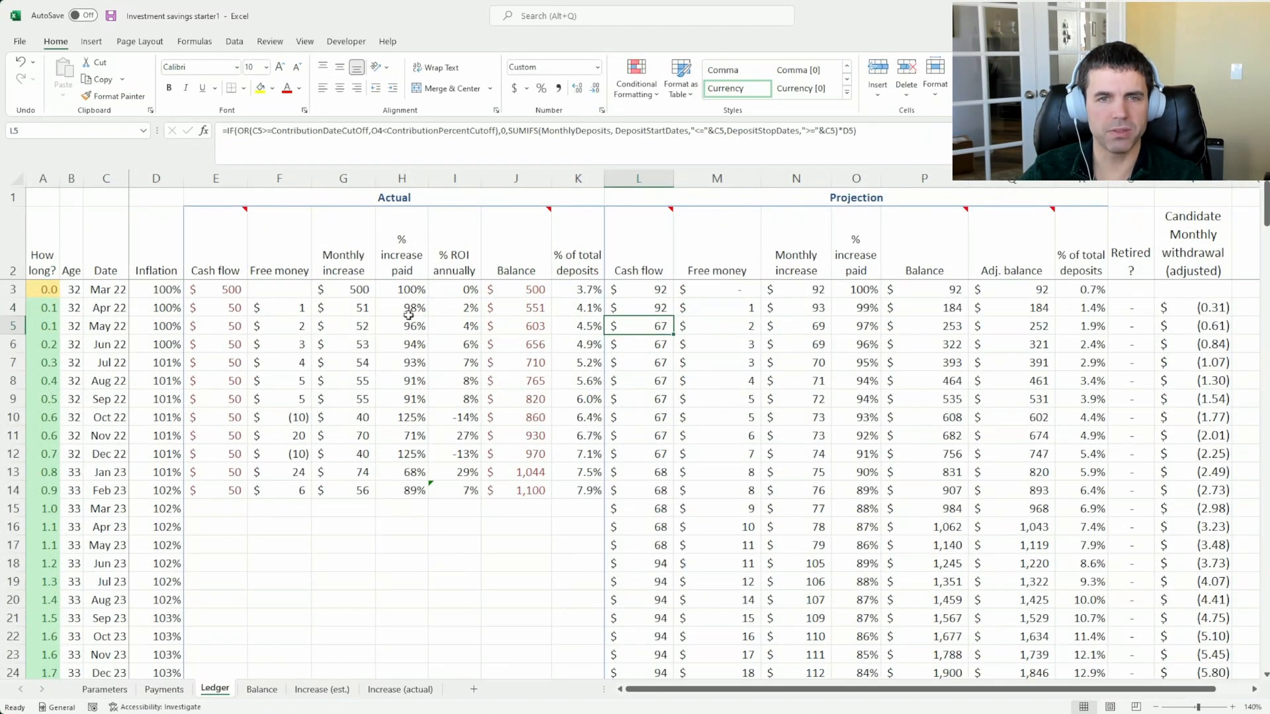
drag(633, 307, 639, 292)
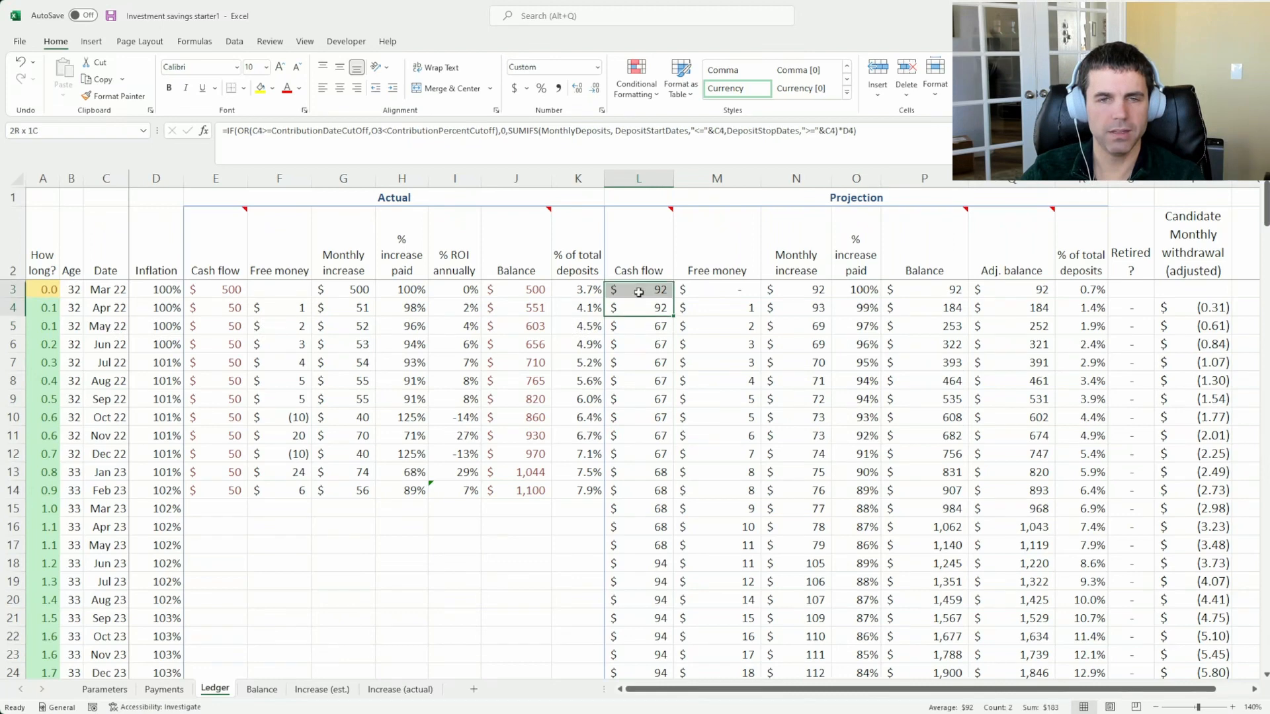
click(641, 306)
click(644, 325)
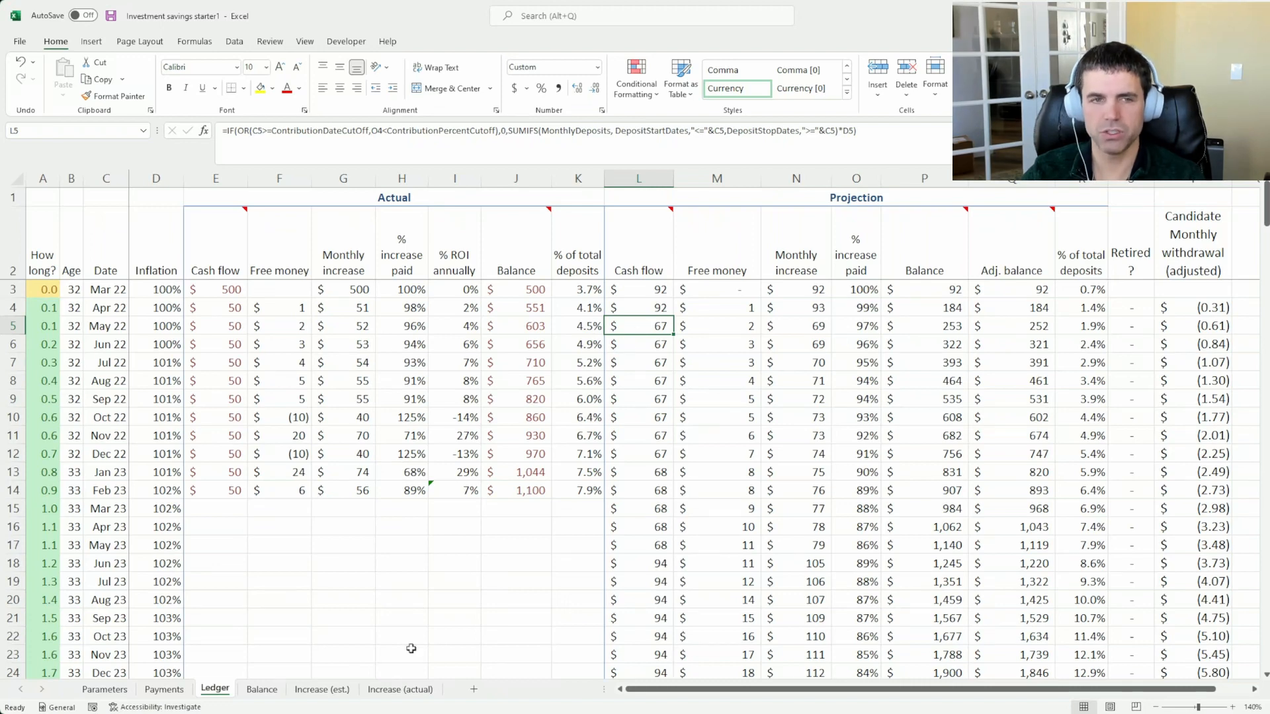
Compare the Payments deposits, including the -25 row, with the Ledger's projected and actual cash flows for Mar 22 to Feb 23
click(180, 689)
drag(113, 283, 109, 356)
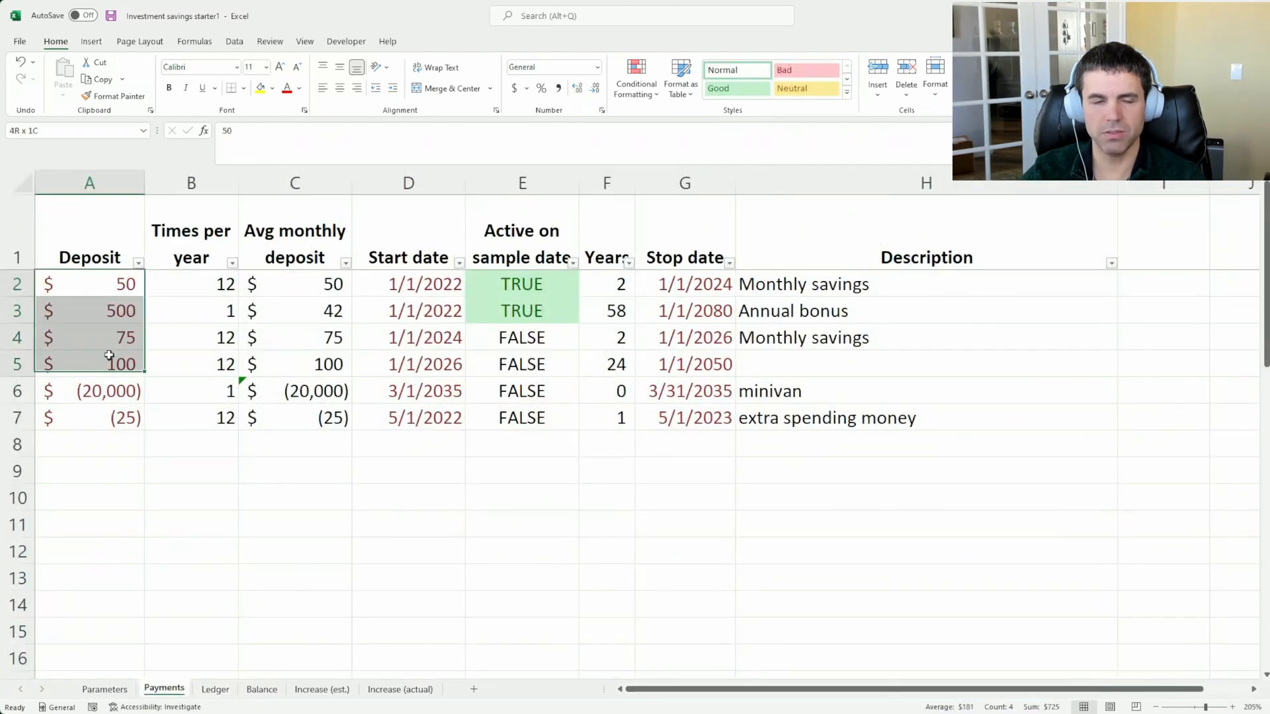
click(114, 424)
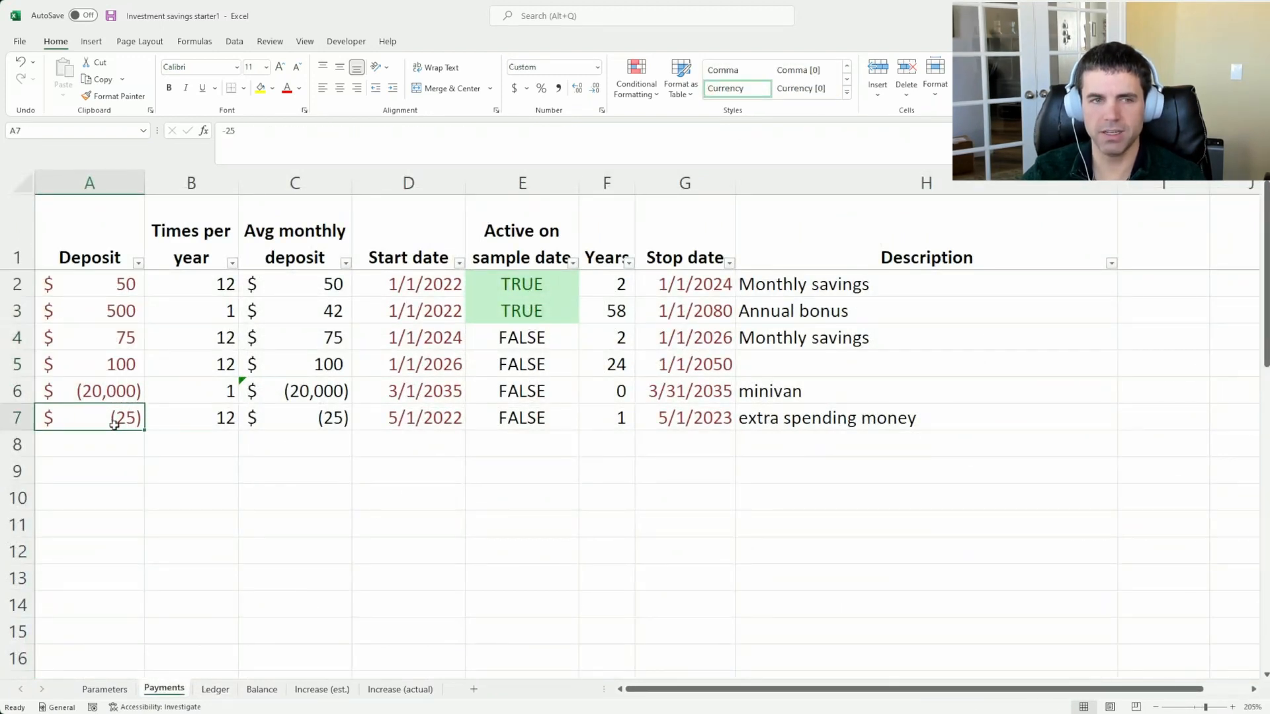
click(214, 689)
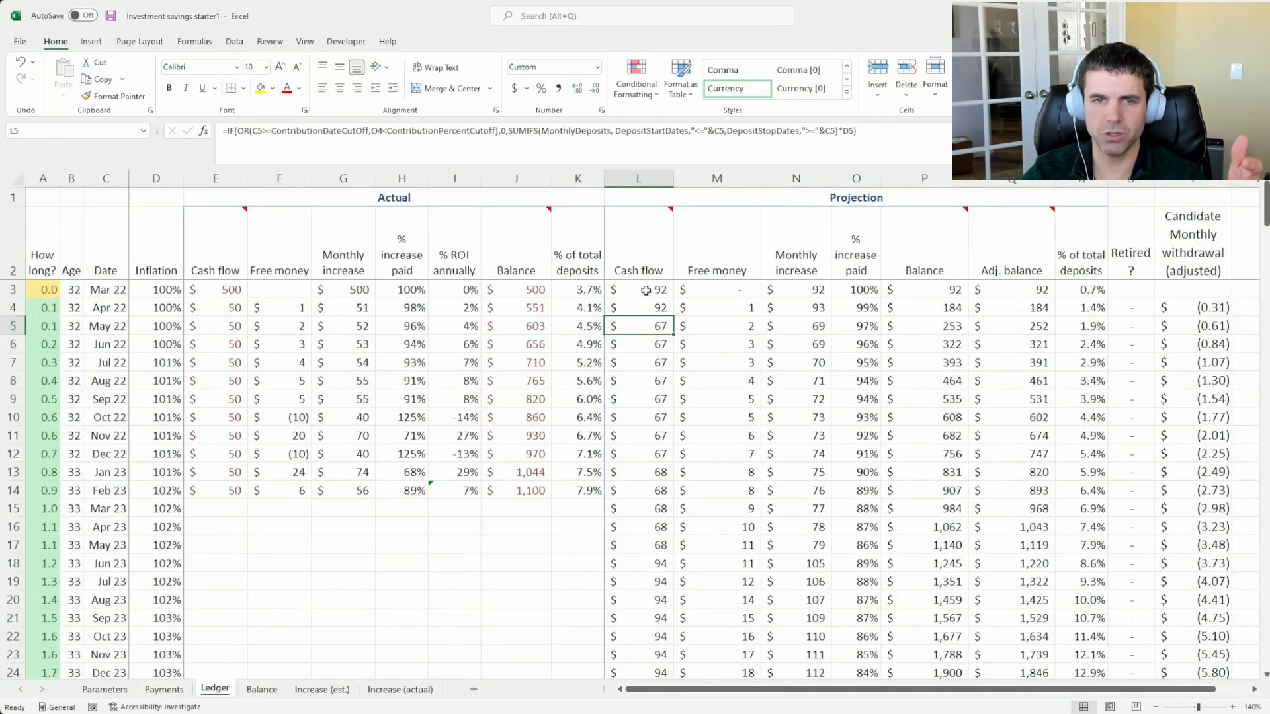
drag(651, 289, 640, 491)
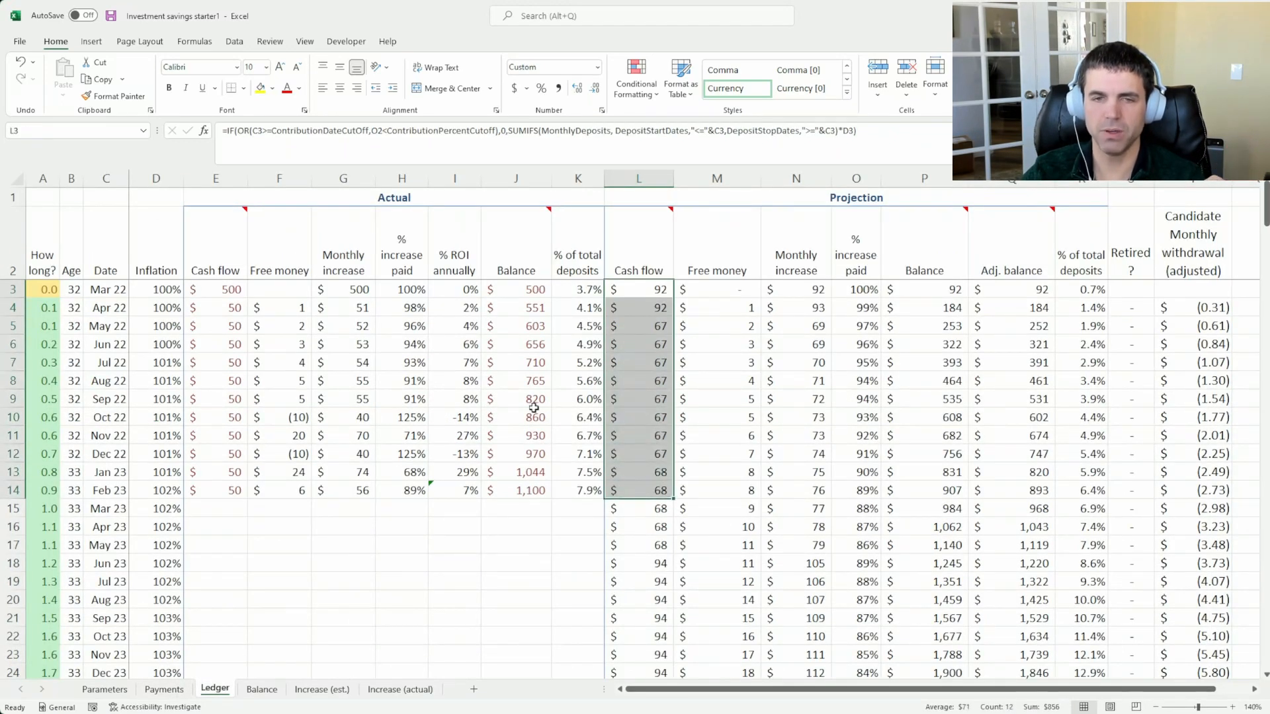
click(228, 289)
drag(228, 289, 234, 485)
click(234, 485)
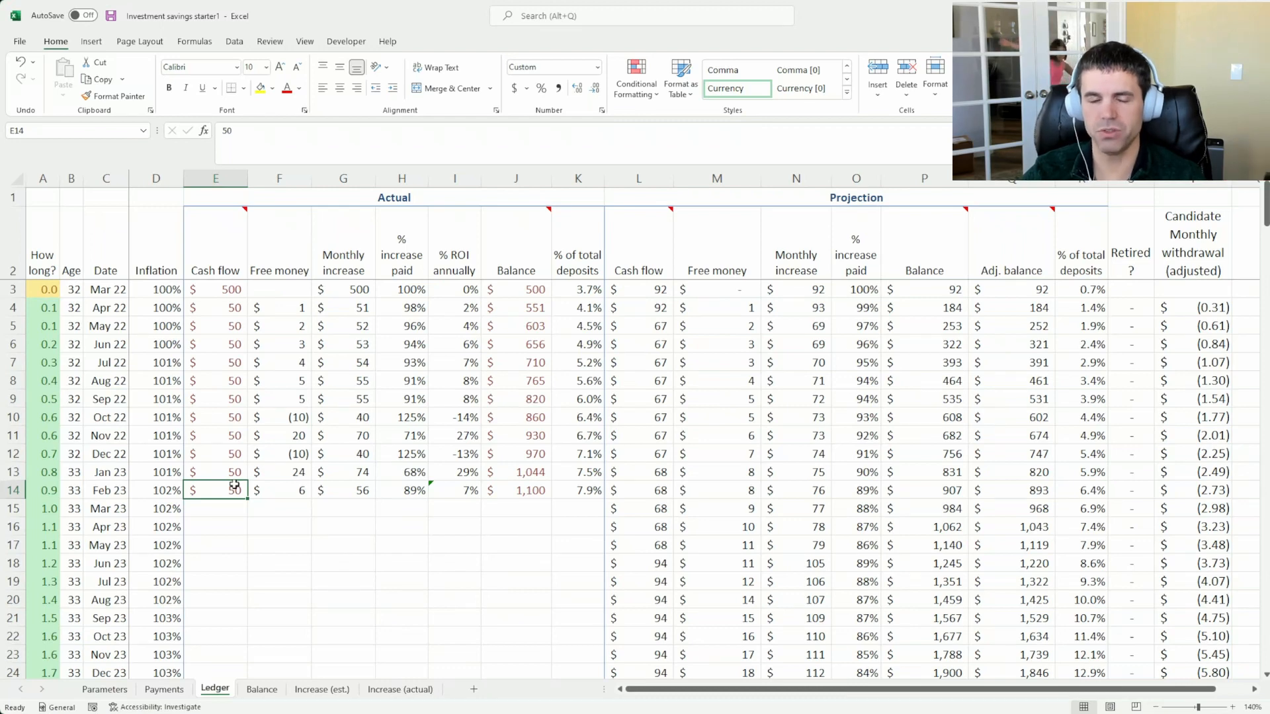
Try 25 as the actual cash flow for May, Jun and Jul 22 in the Ledger, and undo the three entries
click(227, 322)
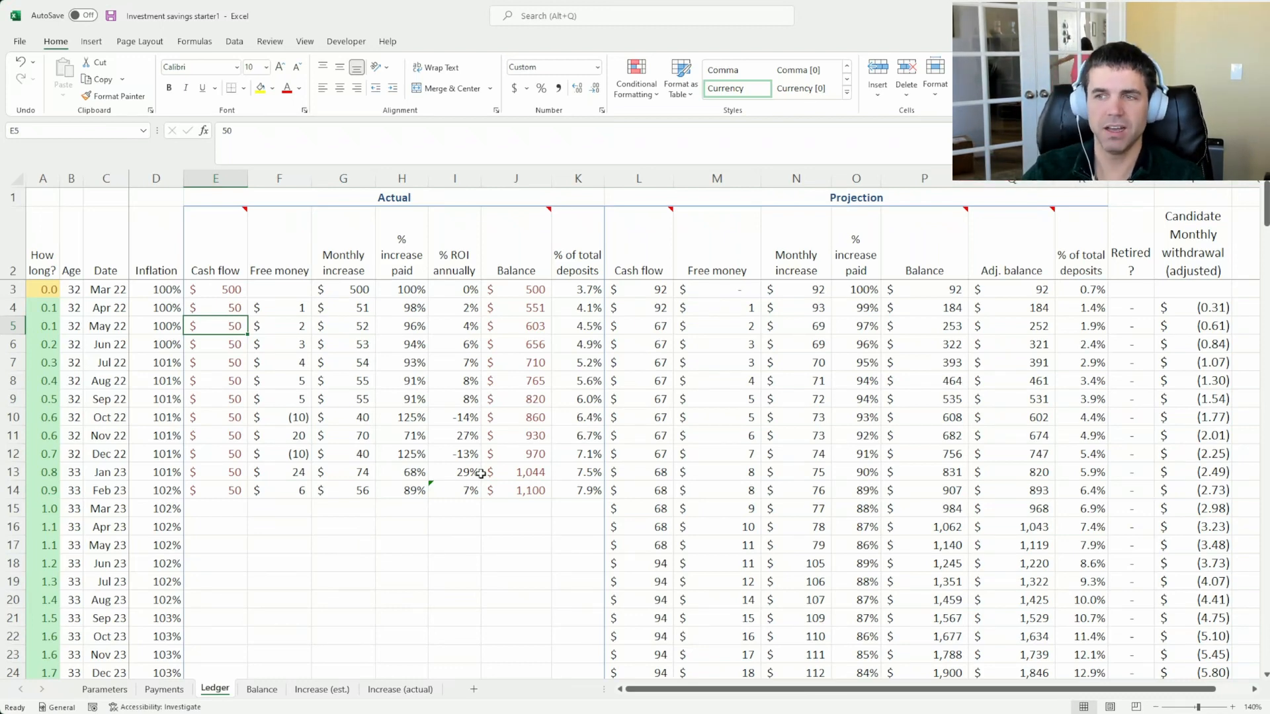
text(25)
key(Return)
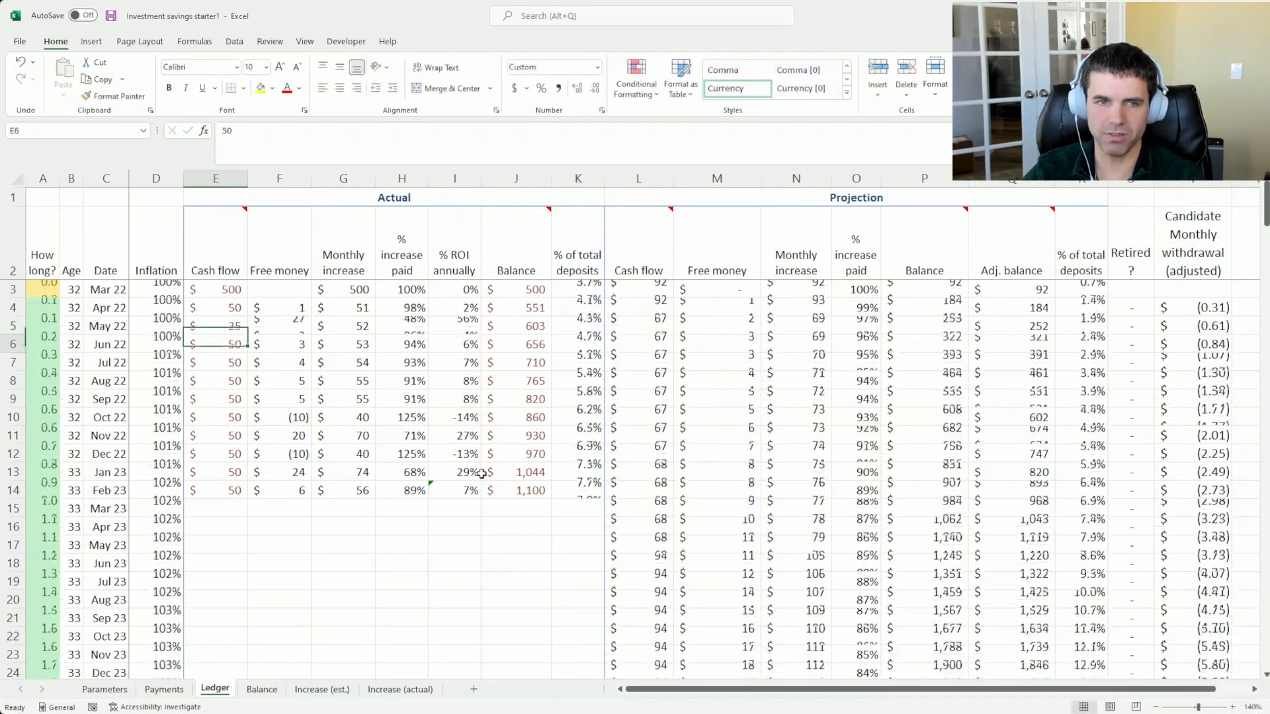
text(25)
key(Return)
key(Return)
text(25)
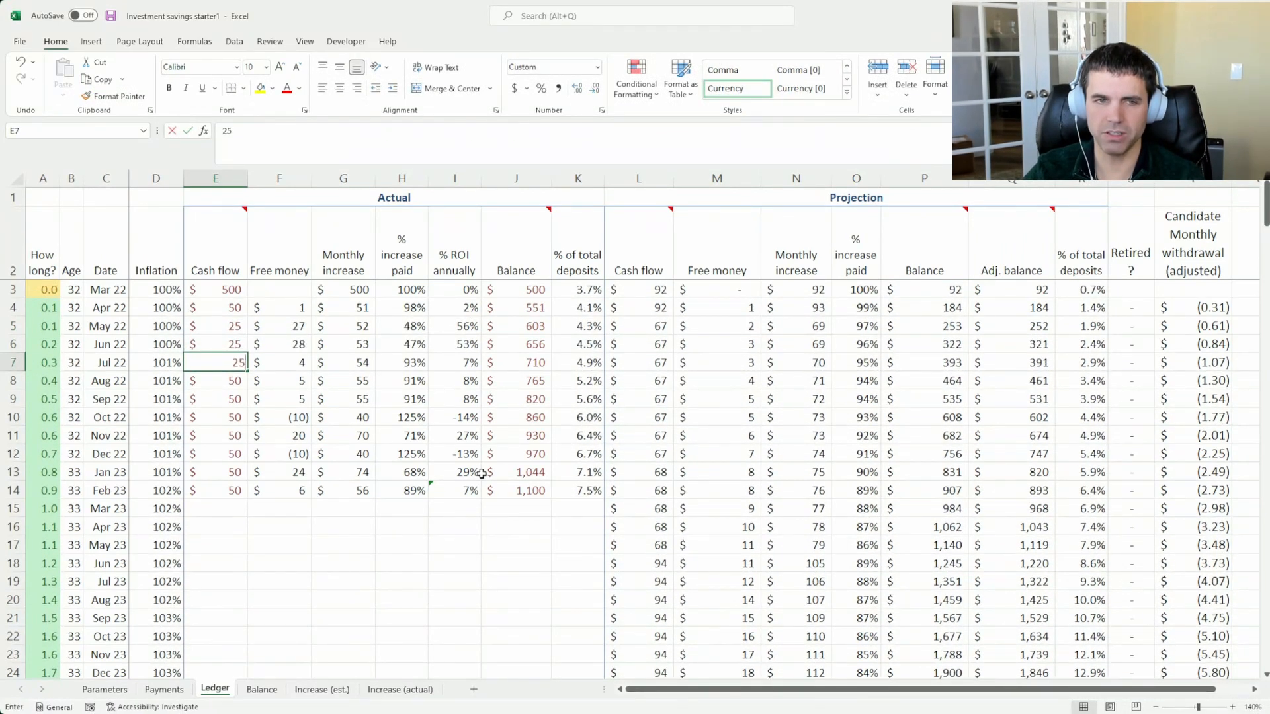
key(Return)
key(ctrl+z)
key(ctrl+z)
key(ctrl+z)
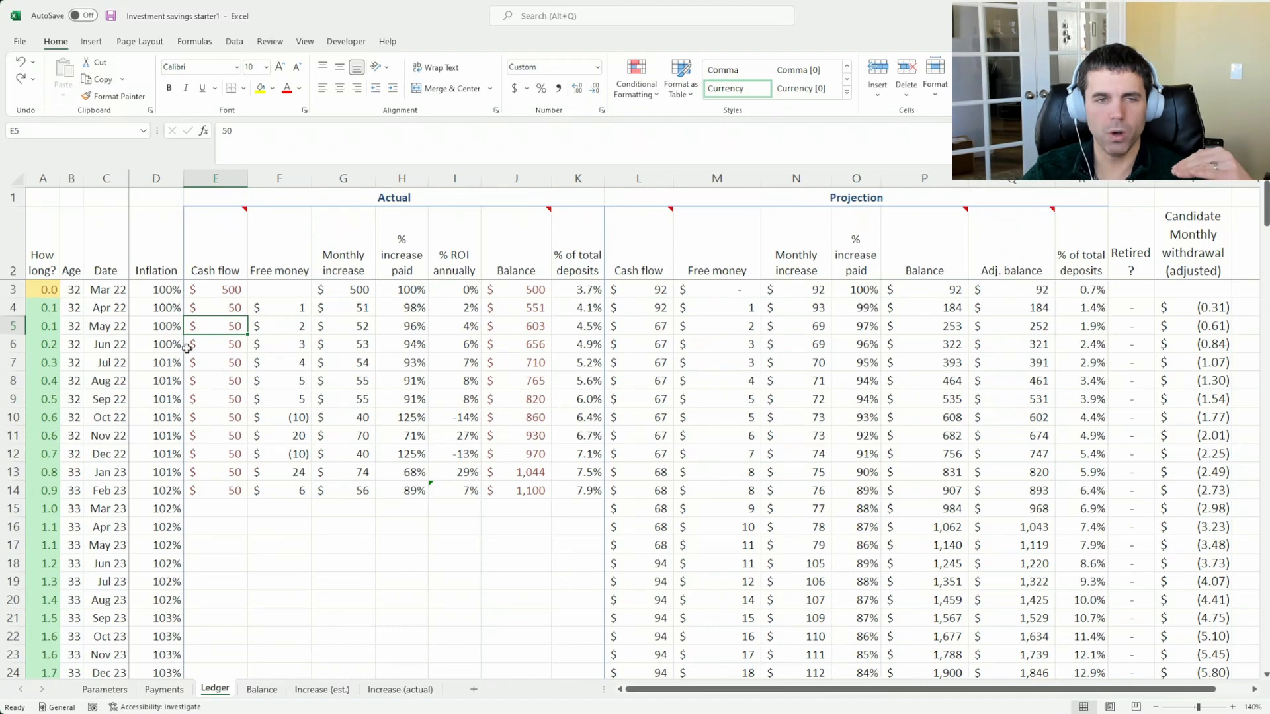
Review the actual cash flow entries from May 22 through Feb 23 in the Ledger
click(207, 342)
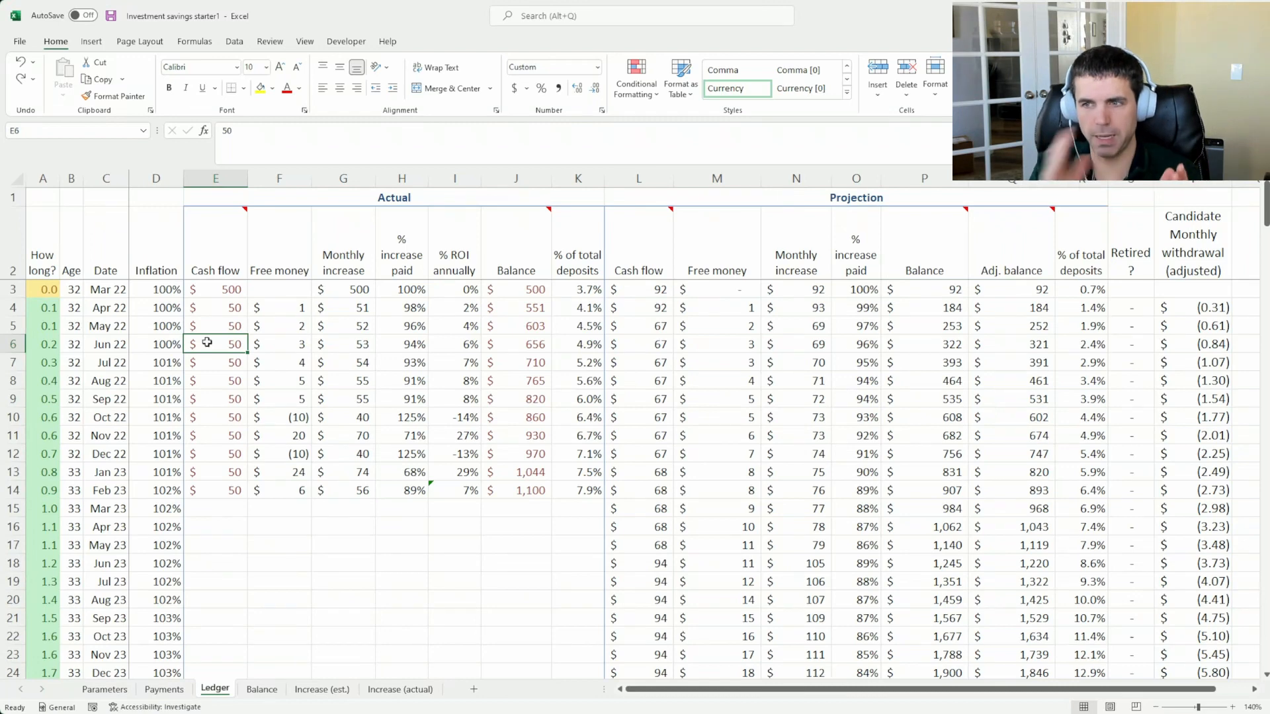
click(211, 326)
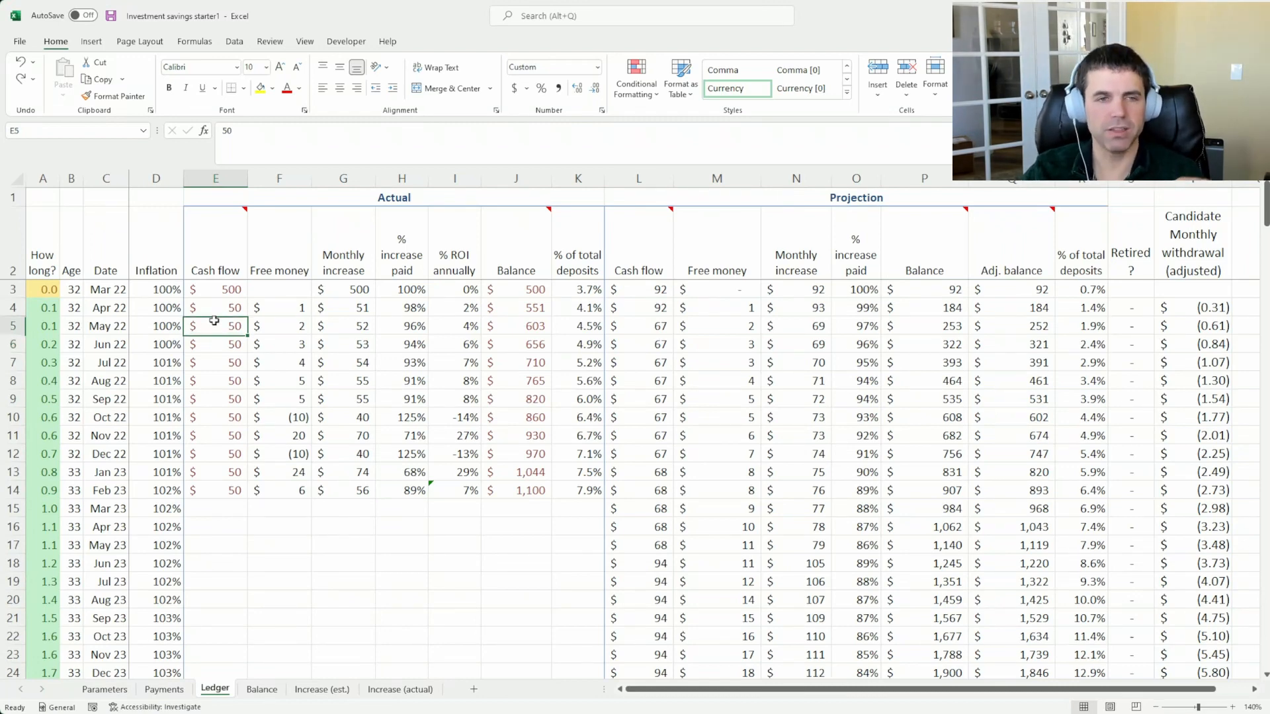
click(222, 363)
click(217, 401)
click(216, 419)
click(220, 439)
click(221, 472)
click(225, 488)
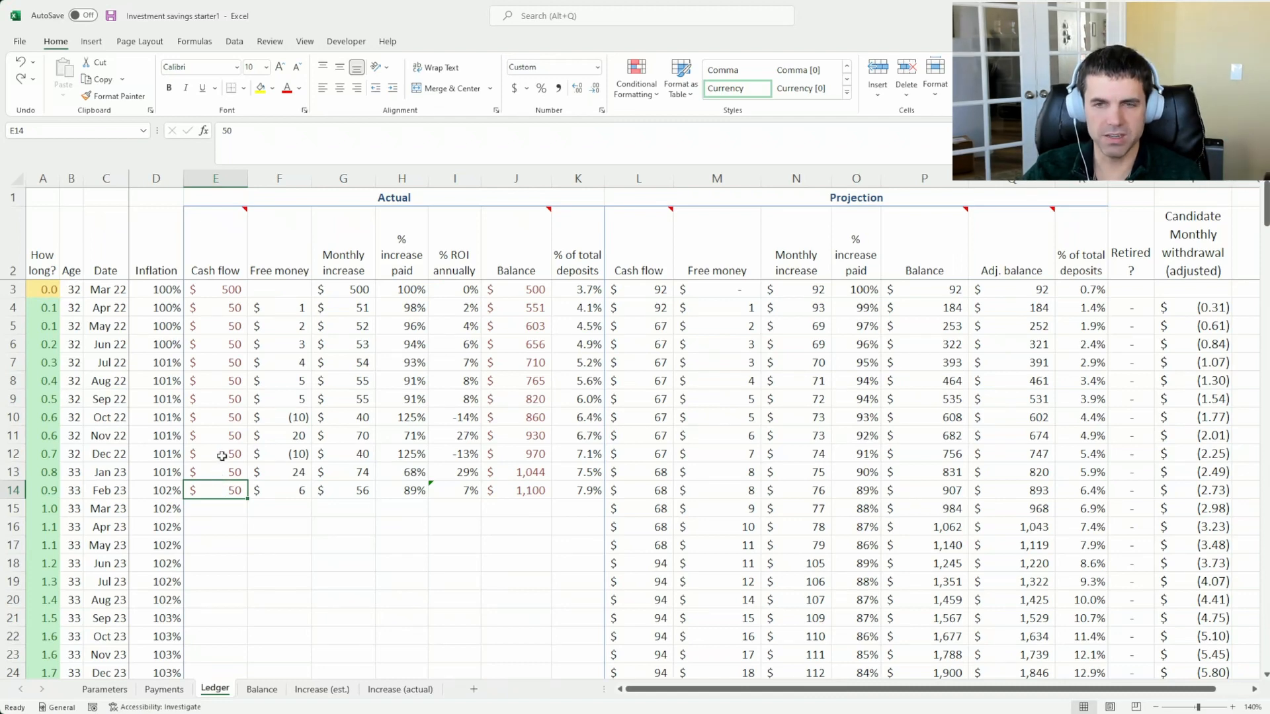
click(222, 455)
Examine the actual balances from Sep 22 through Feb 23 and the Aug 22 actual cash flow entry
click(500, 437)
click(523, 458)
click(523, 468)
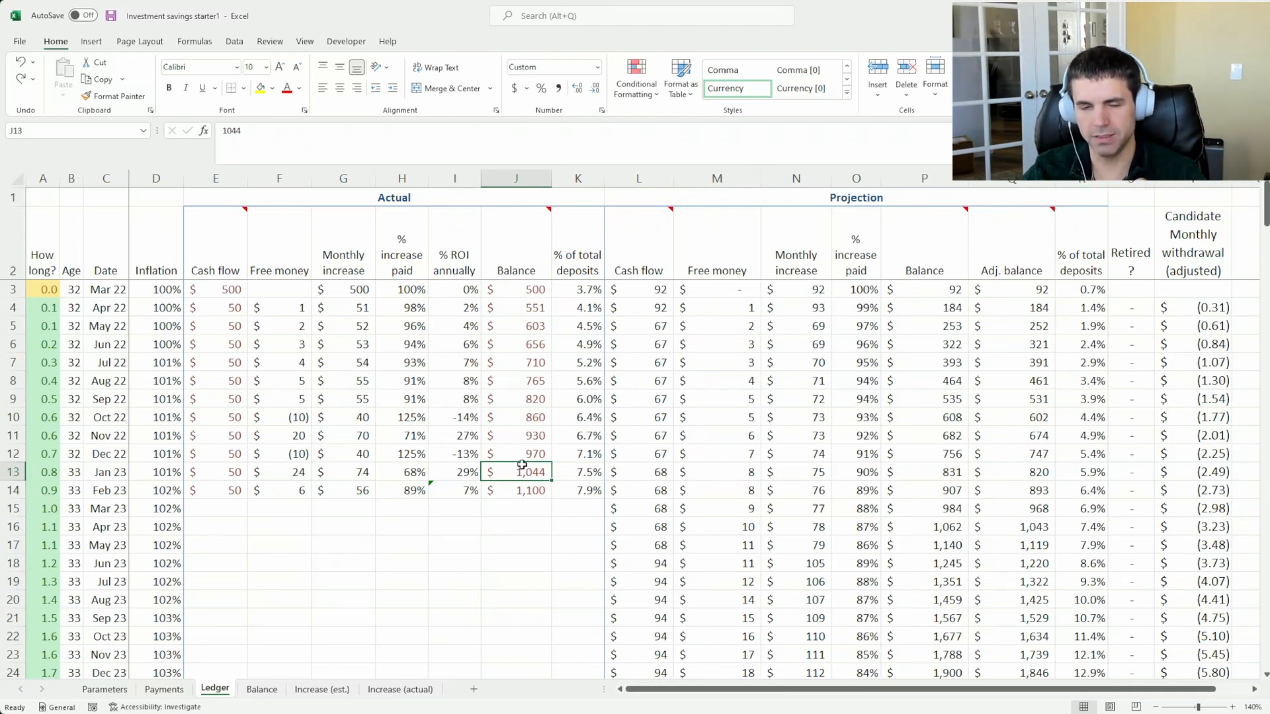
drag(528, 400, 531, 488)
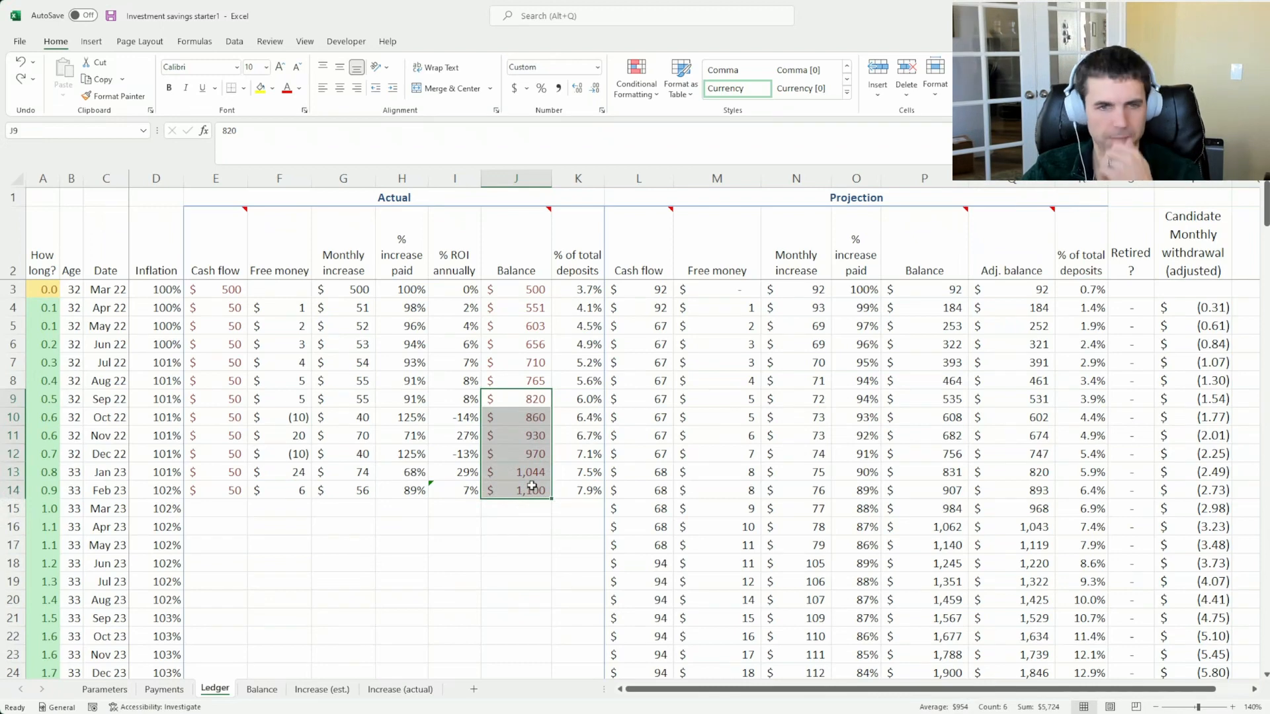
click(531, 487)
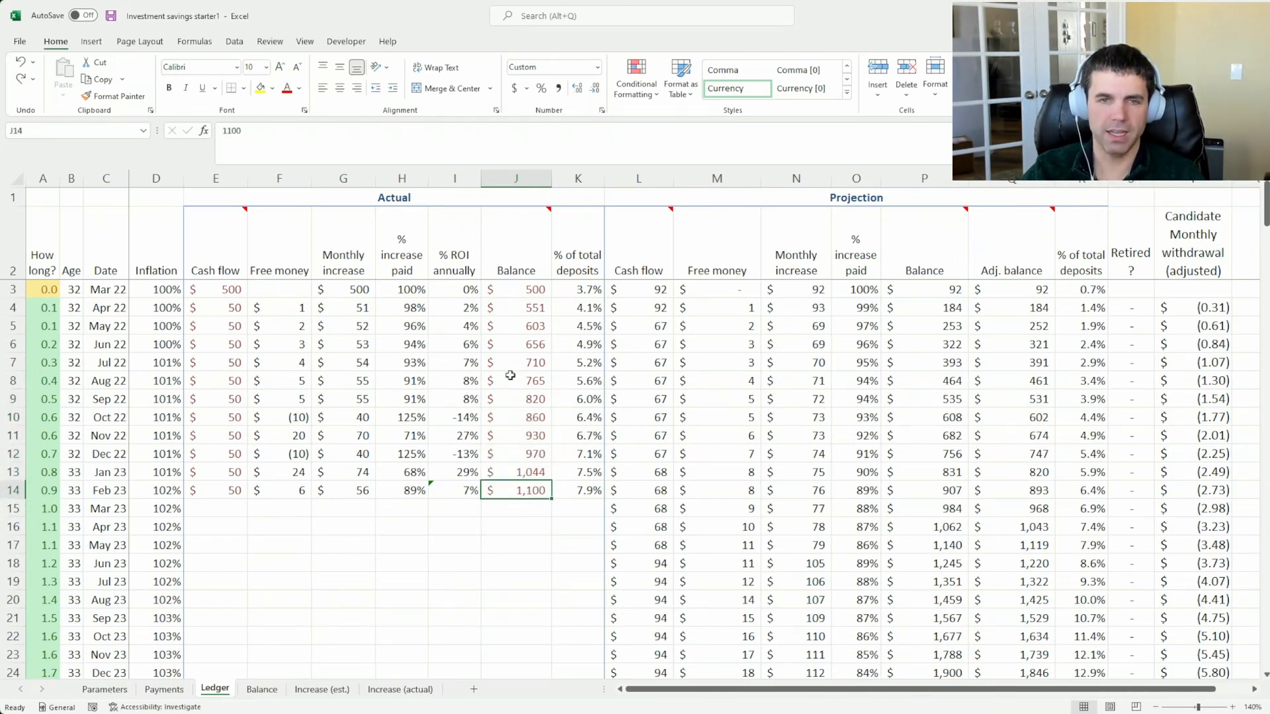
click(218, 377)
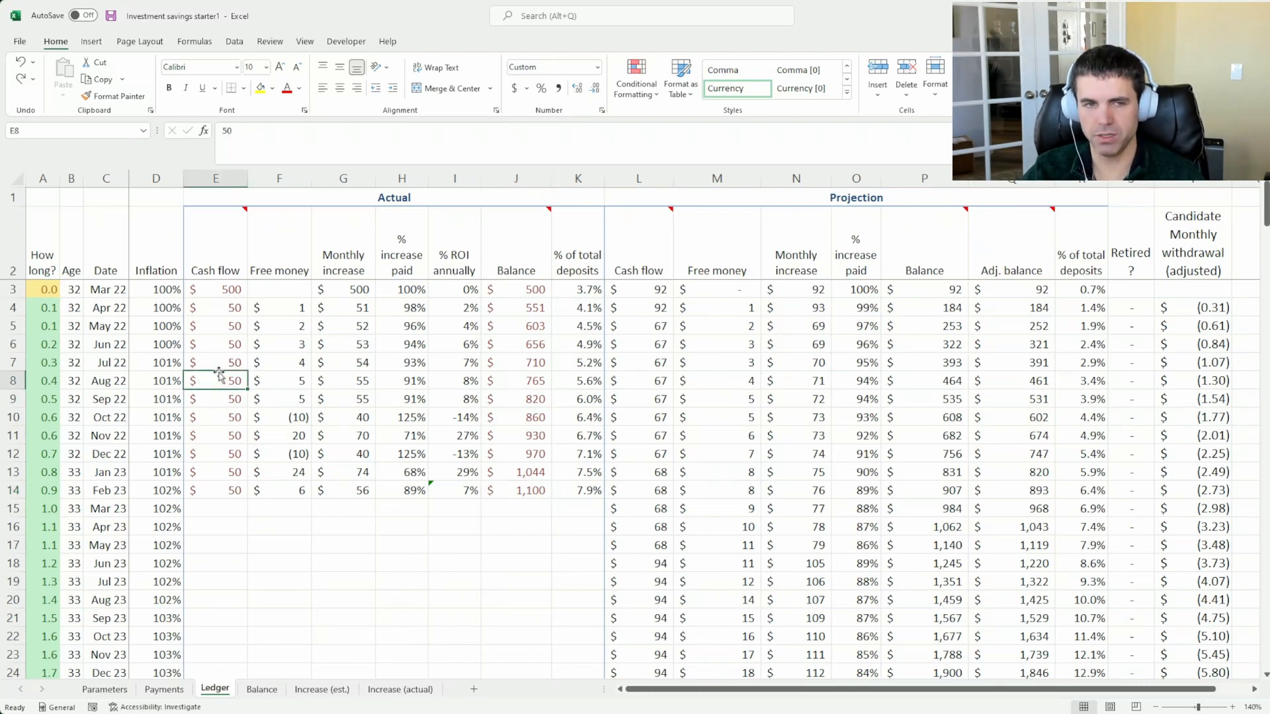
Check the actual cash flow entries from Jul 22 onward in the Ledger against the planned deposits in Payments
click(217, 413)
click(228, 375)
click(229, 366)
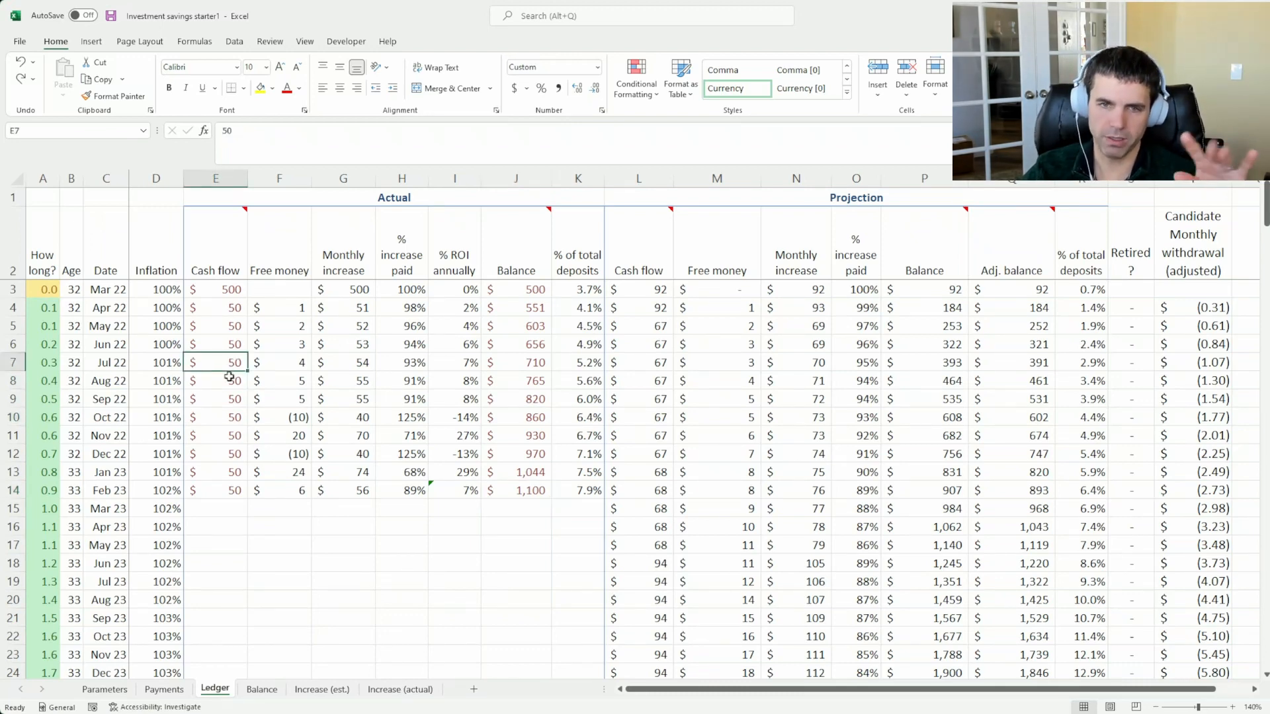
click(182, 689)
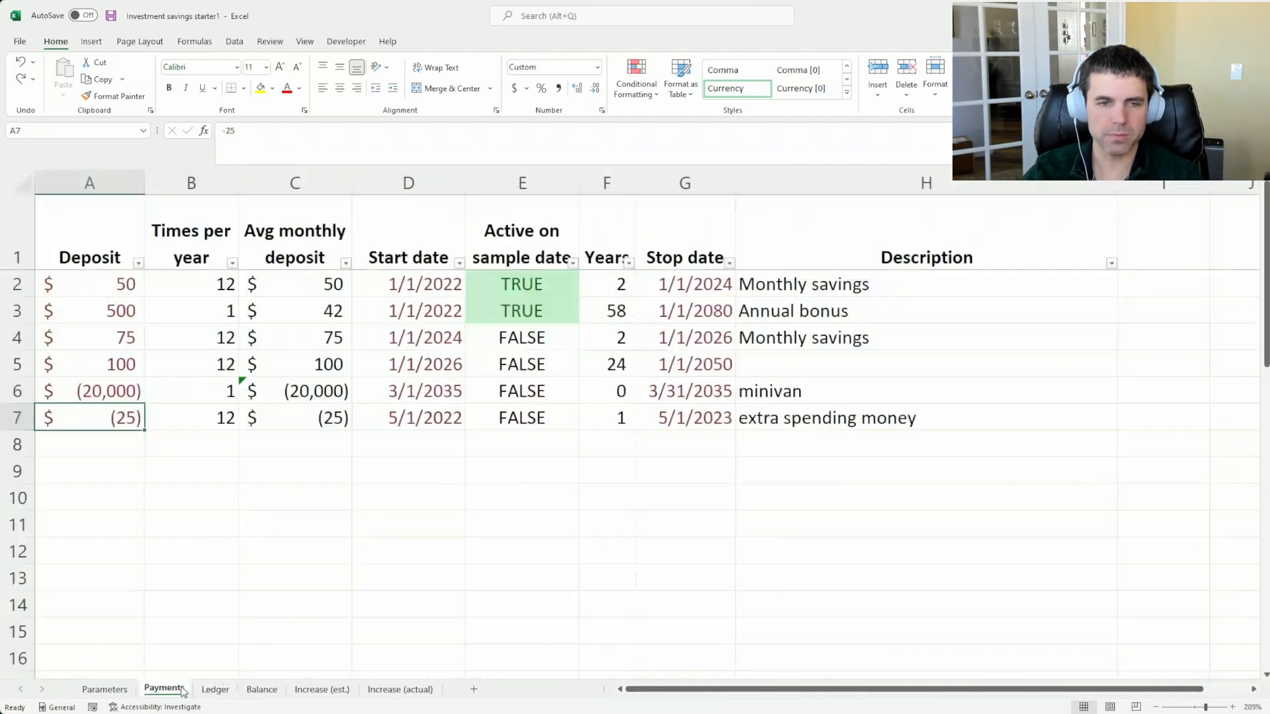
Compare the ideal-or-actual projection setting in Parameters with the projected and actual balance lines on the Balance chart
click(97, 689)
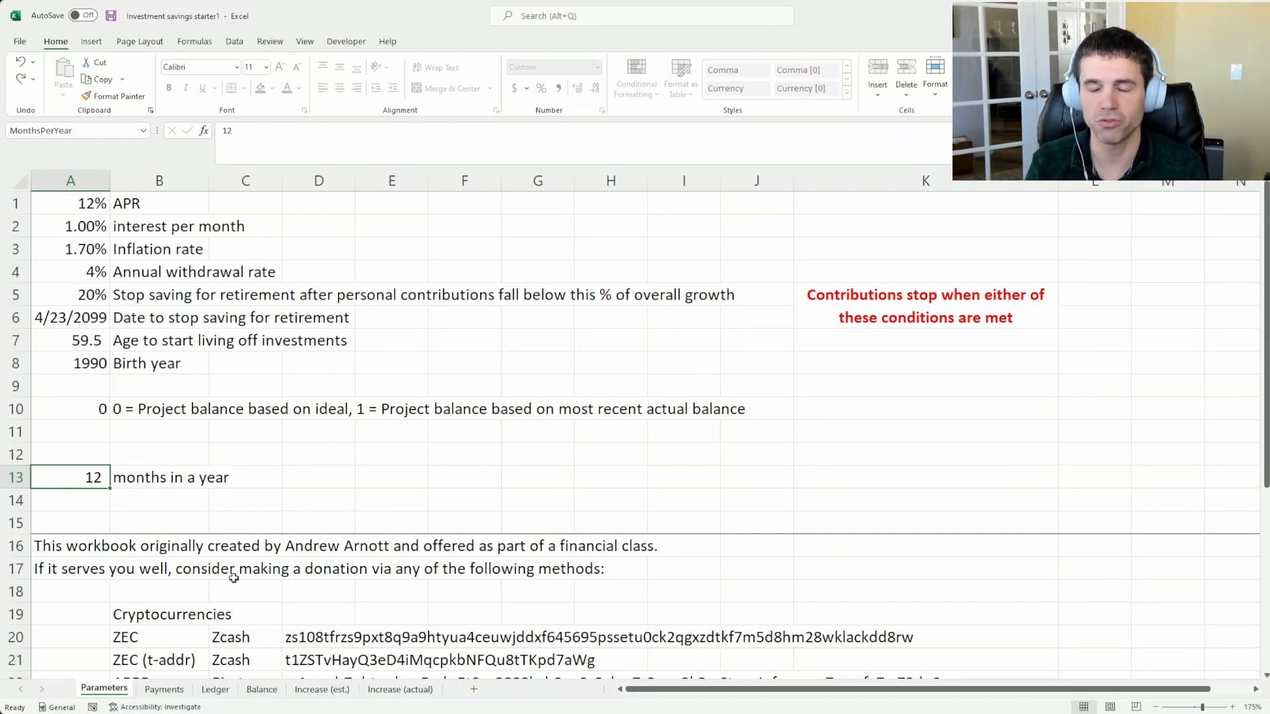
click(262, 688)
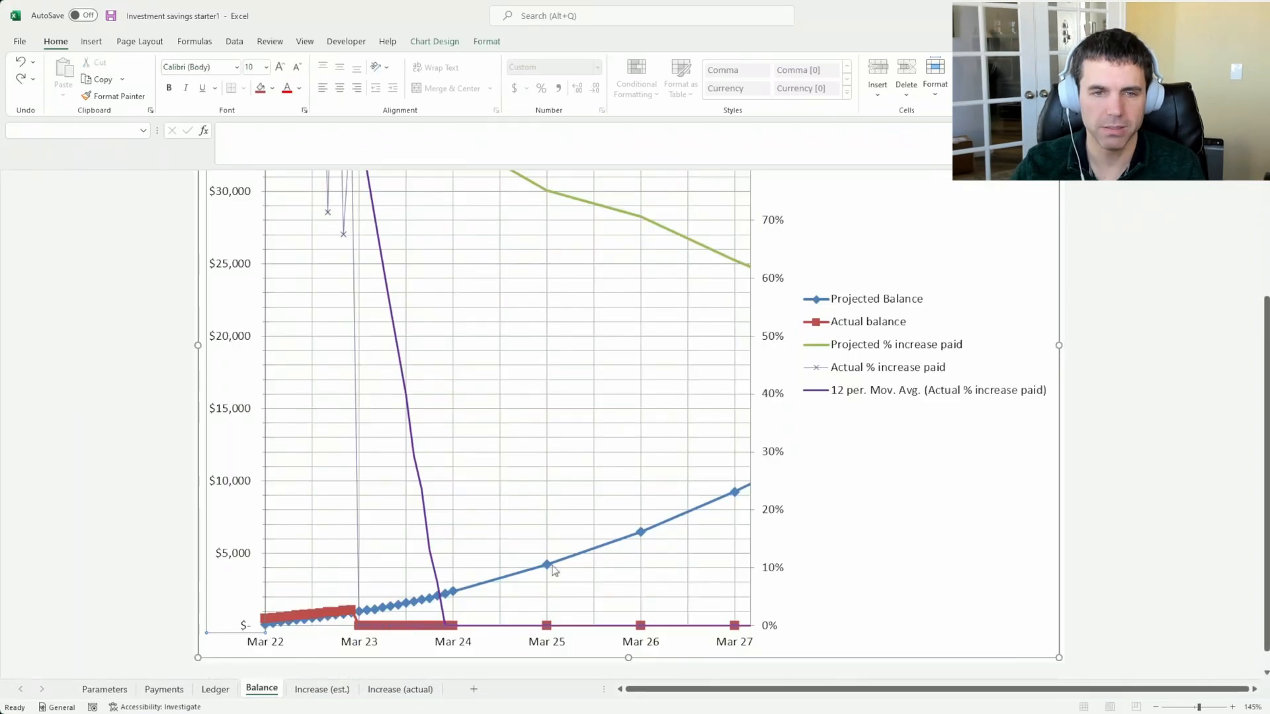
click(109, 691)
click(262, 689)
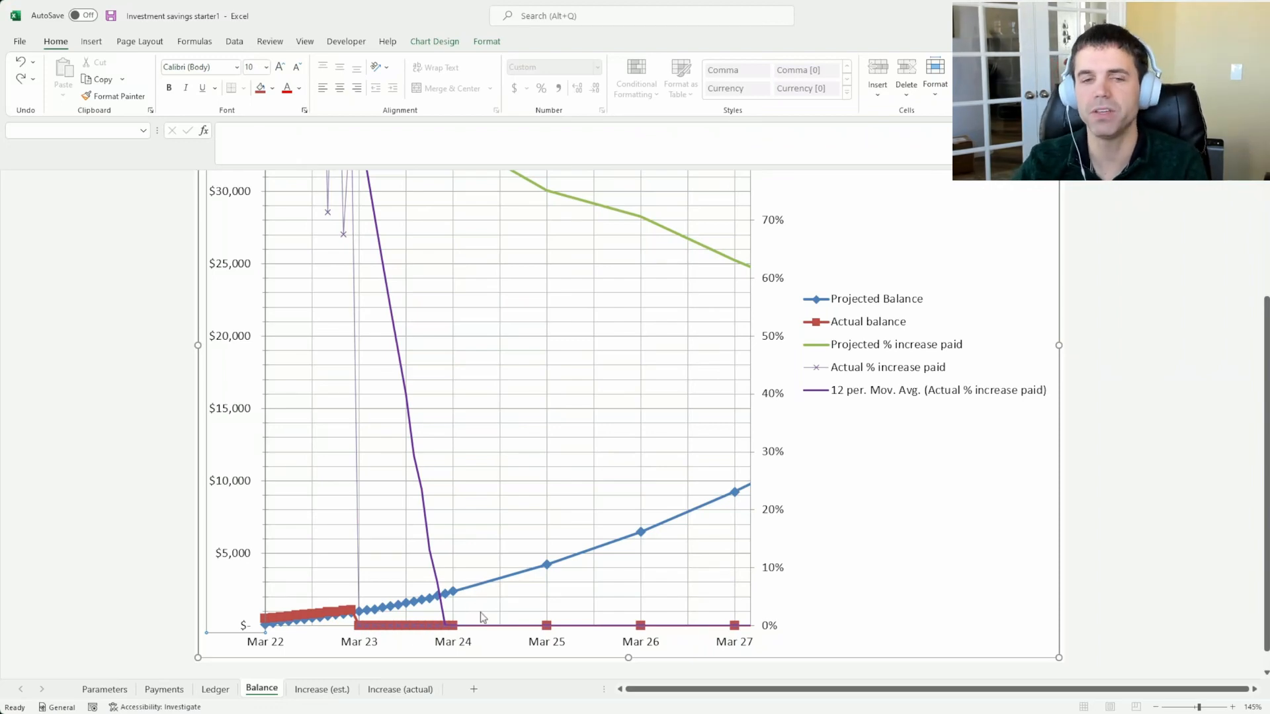
click(103, 689)
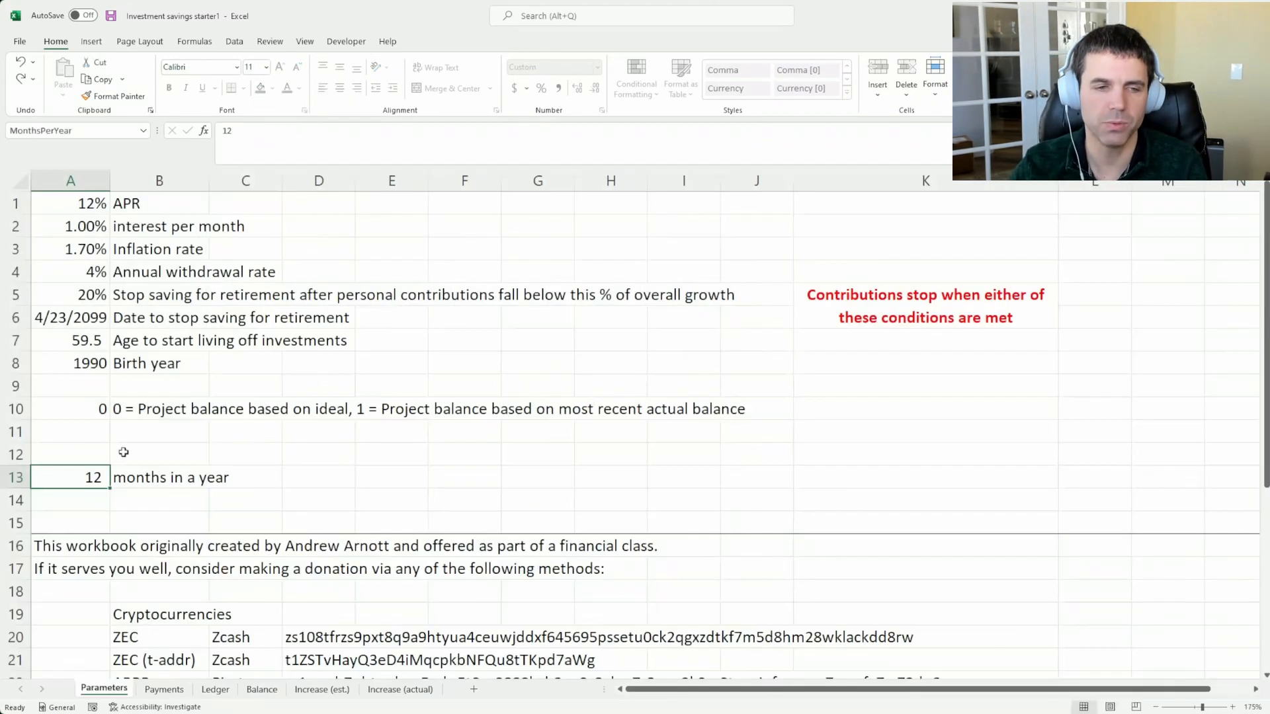
click(86, 414)
click(251, 691)
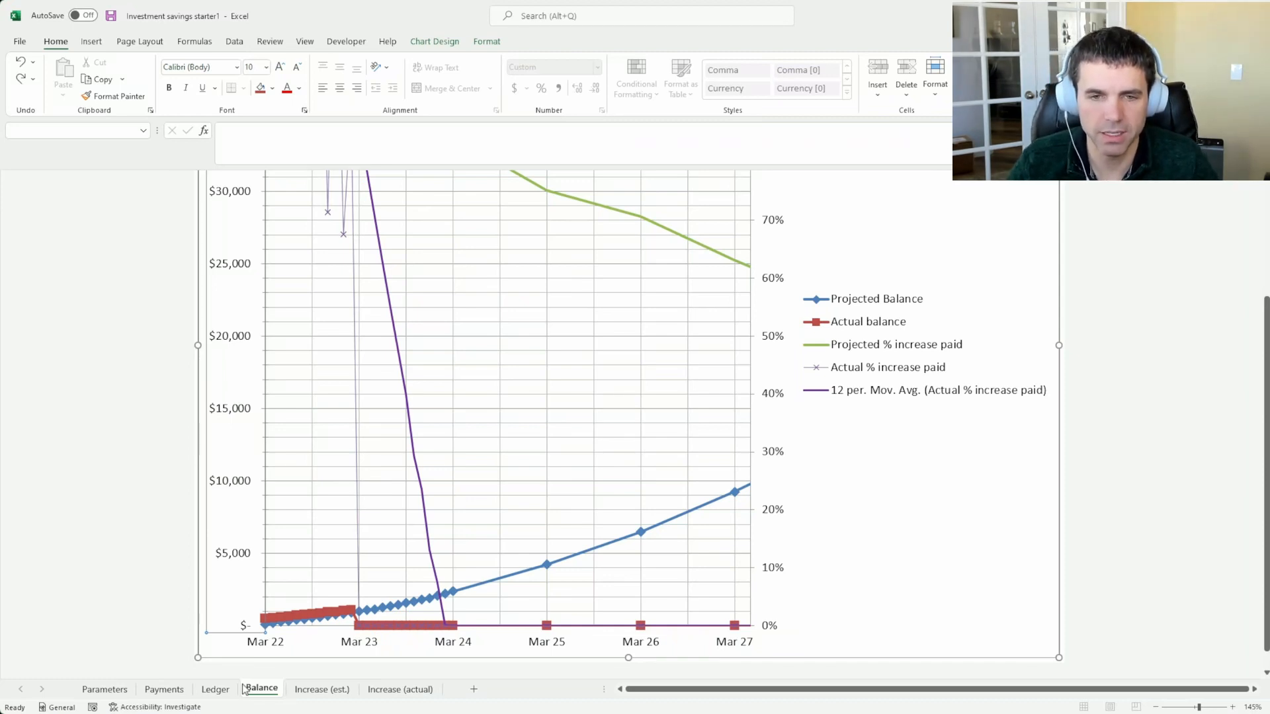
Examine the Ledger's Apr 22 actual cash flow, May 22 actual balance and Mar 43 projected monthly increase and balance
click(220, 689)
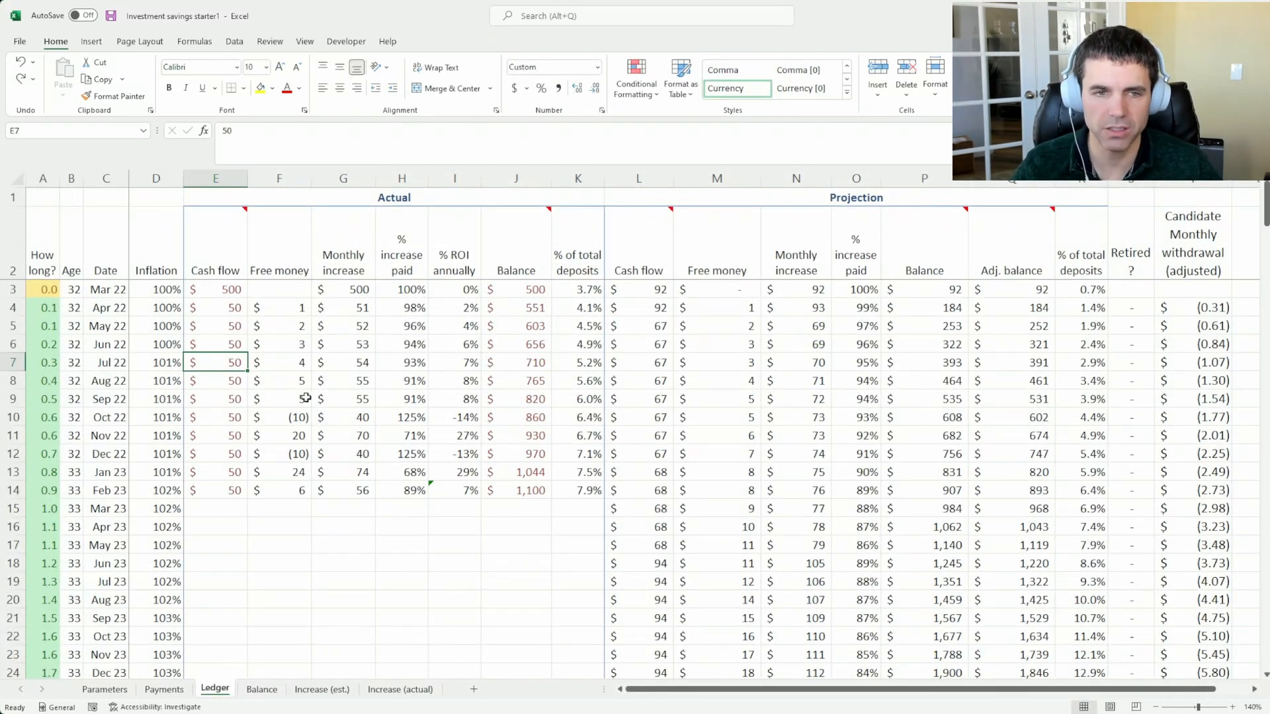
click(225, 310)
click(525, 327)
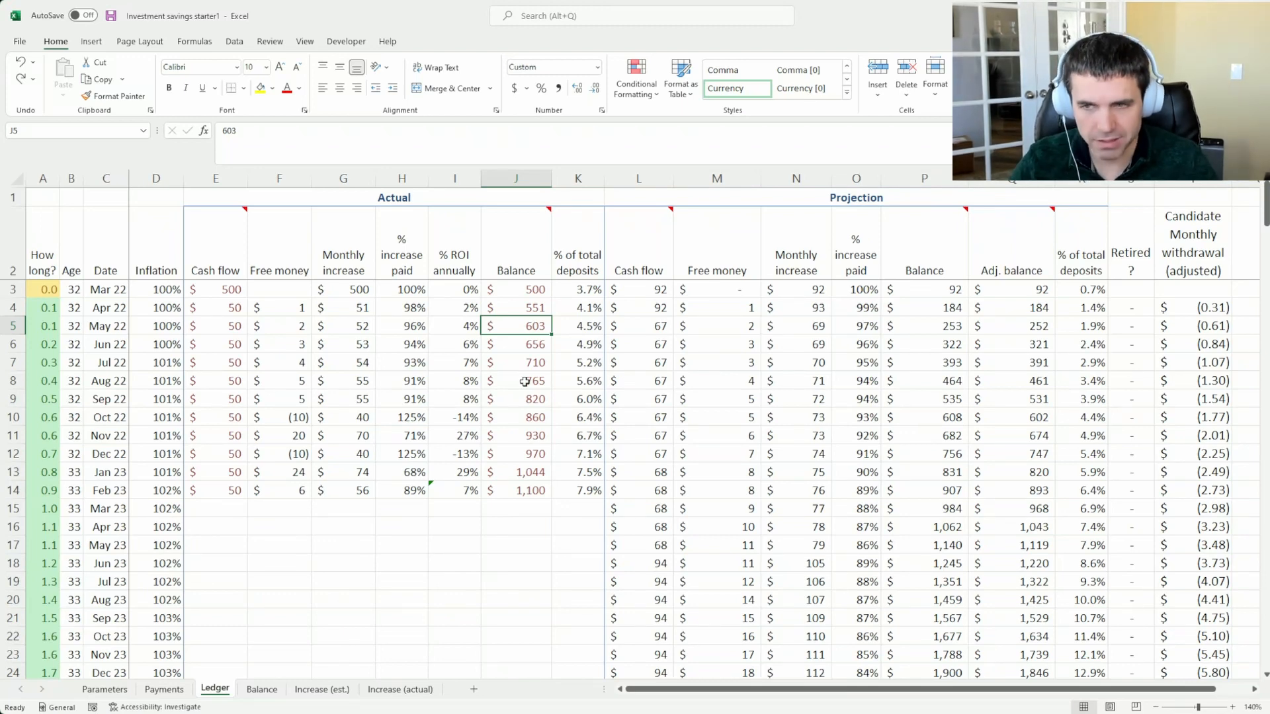
scroll(885, 501, down, 15)
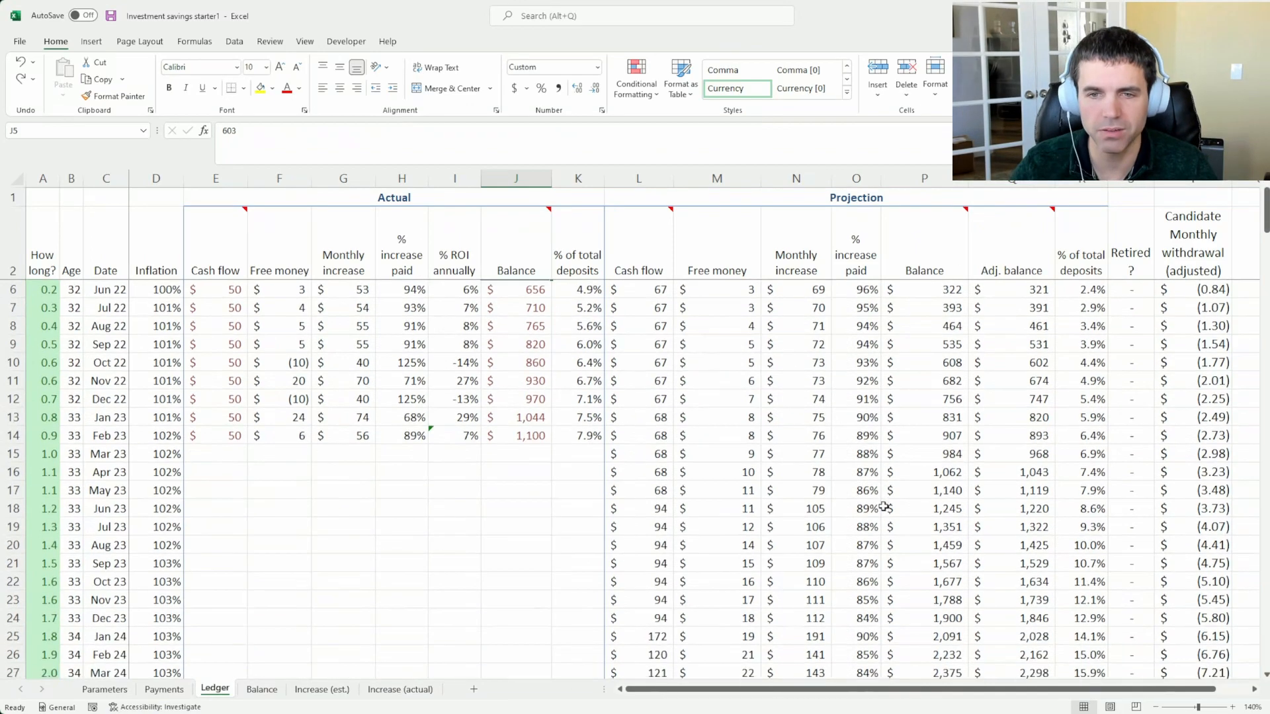
scroll(880, 511, down, 1)
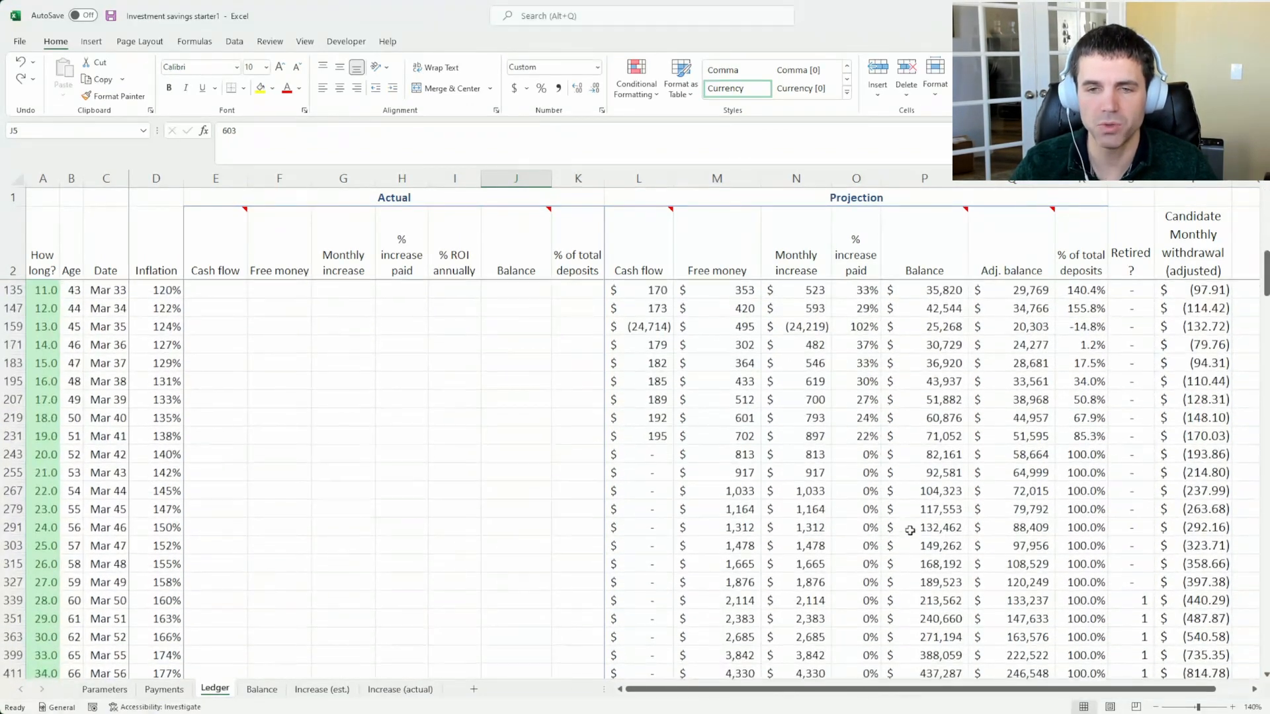
drag(926, 472, 823, 475)
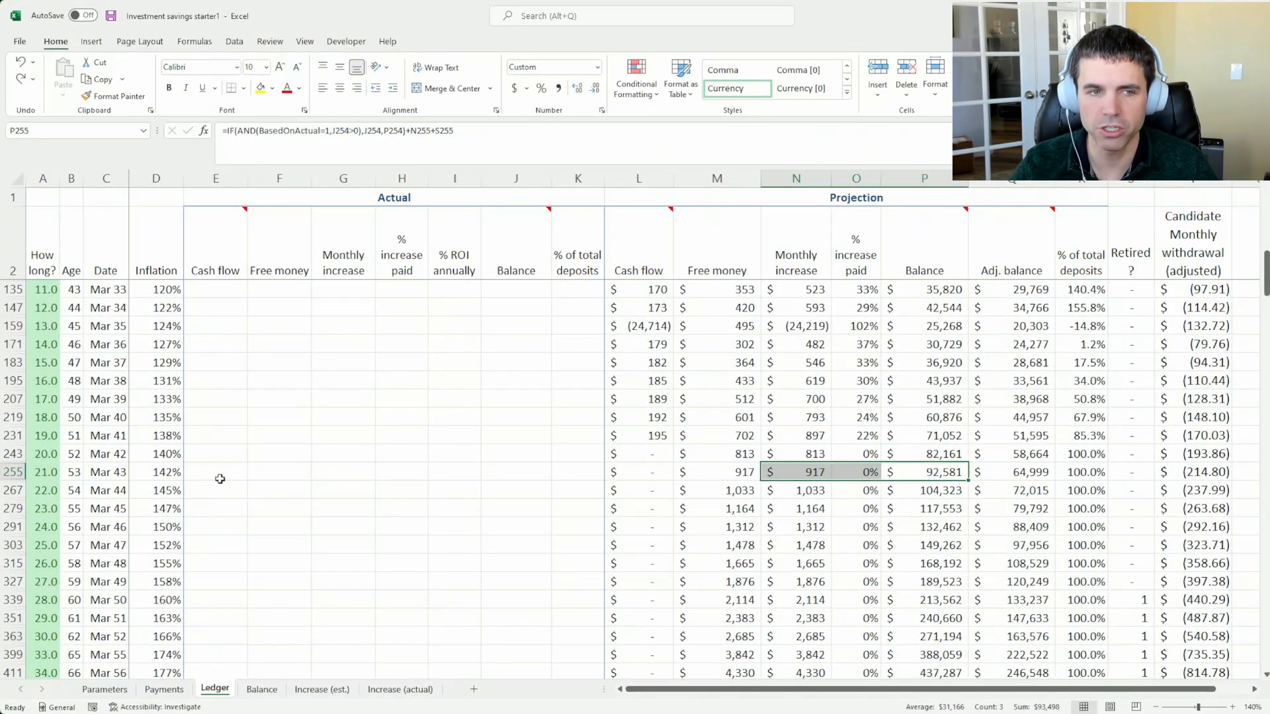
scroll(225, 478, up, 20)
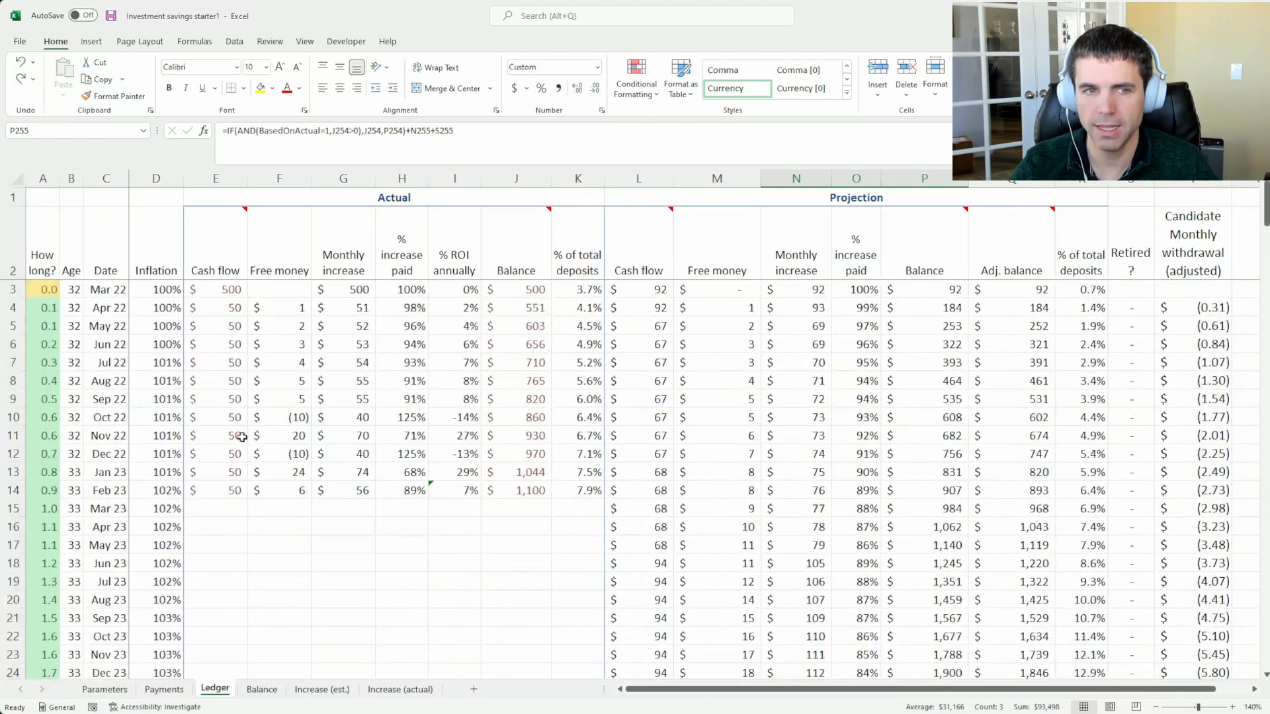
Check the Feb and Mar 23 actual cash flow cells in the Ledger, and review the planned deposits in Payments
click(244, 491)
click(238, 505)
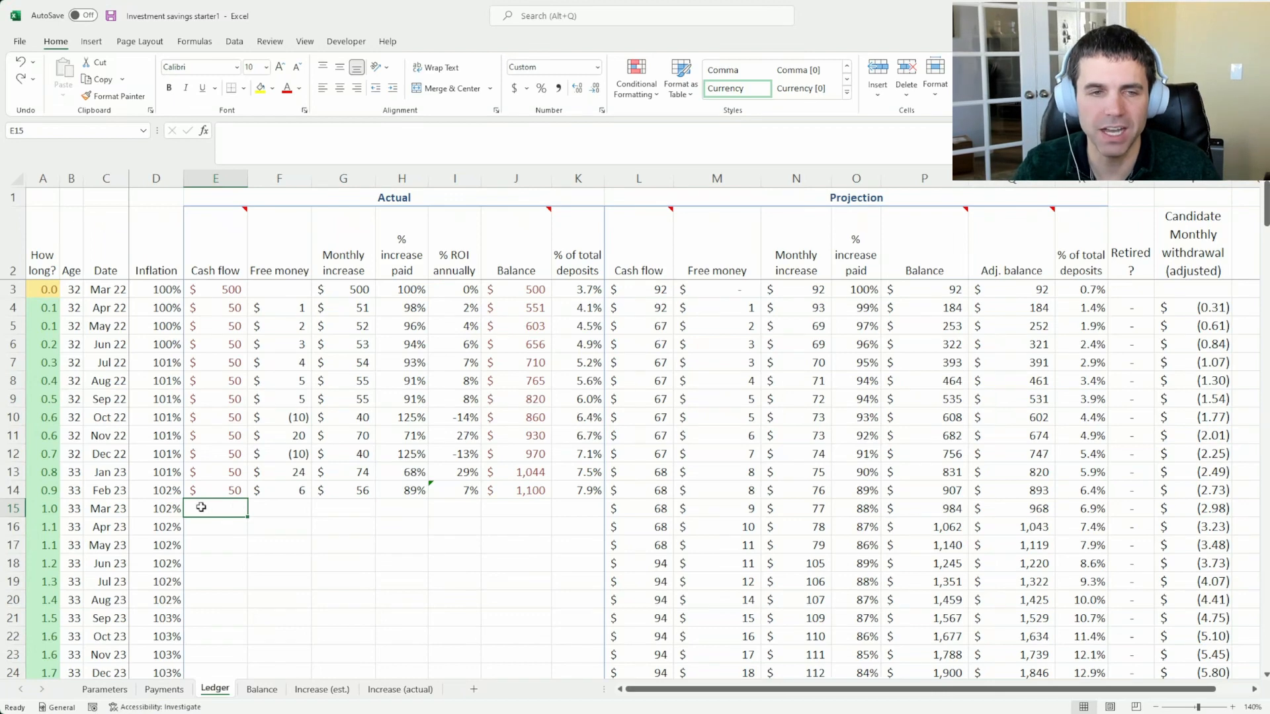
click(165, 690)
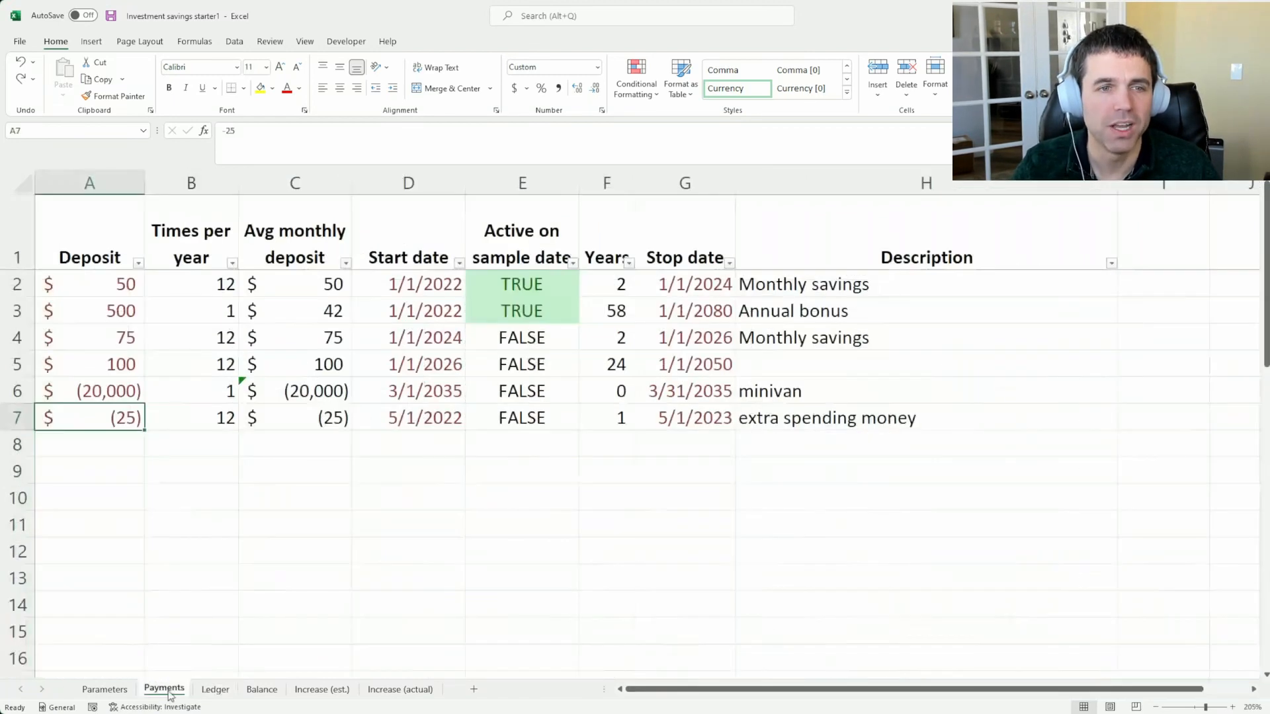
Review the donation methods and contact section at the end of the Parameters sheet
click(114, 689)
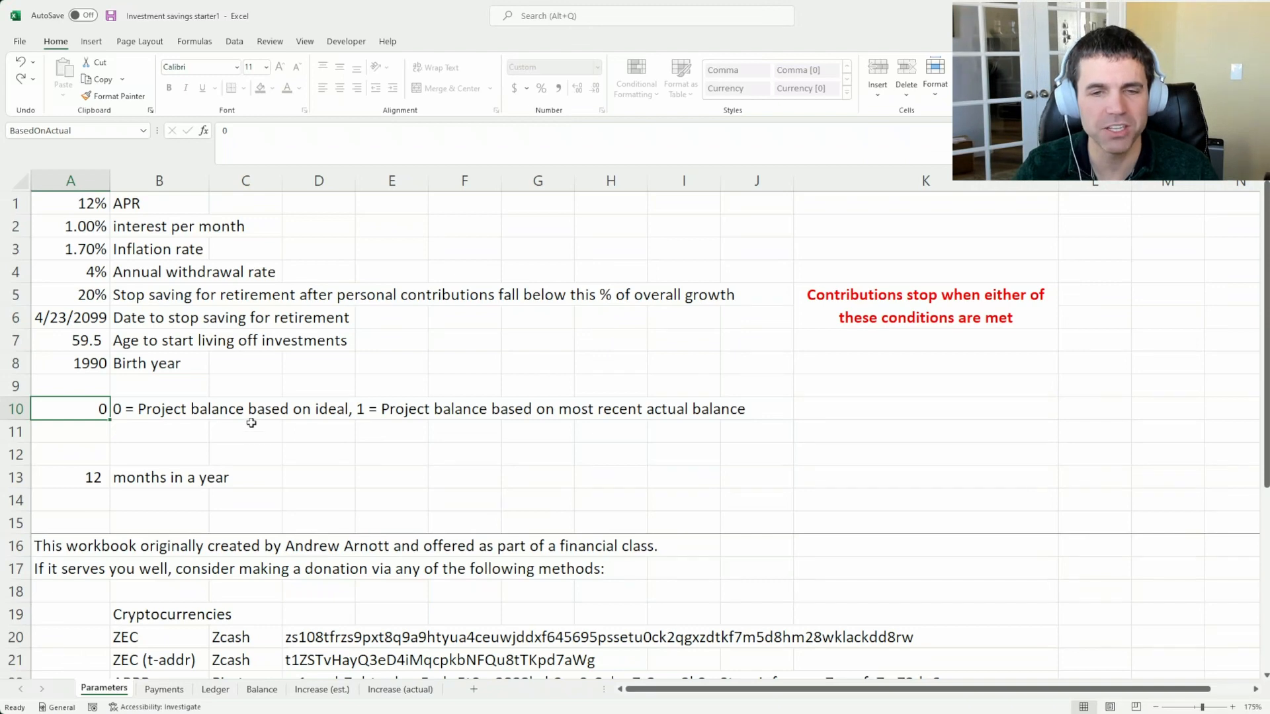
scroll(251, 422, down, 5)
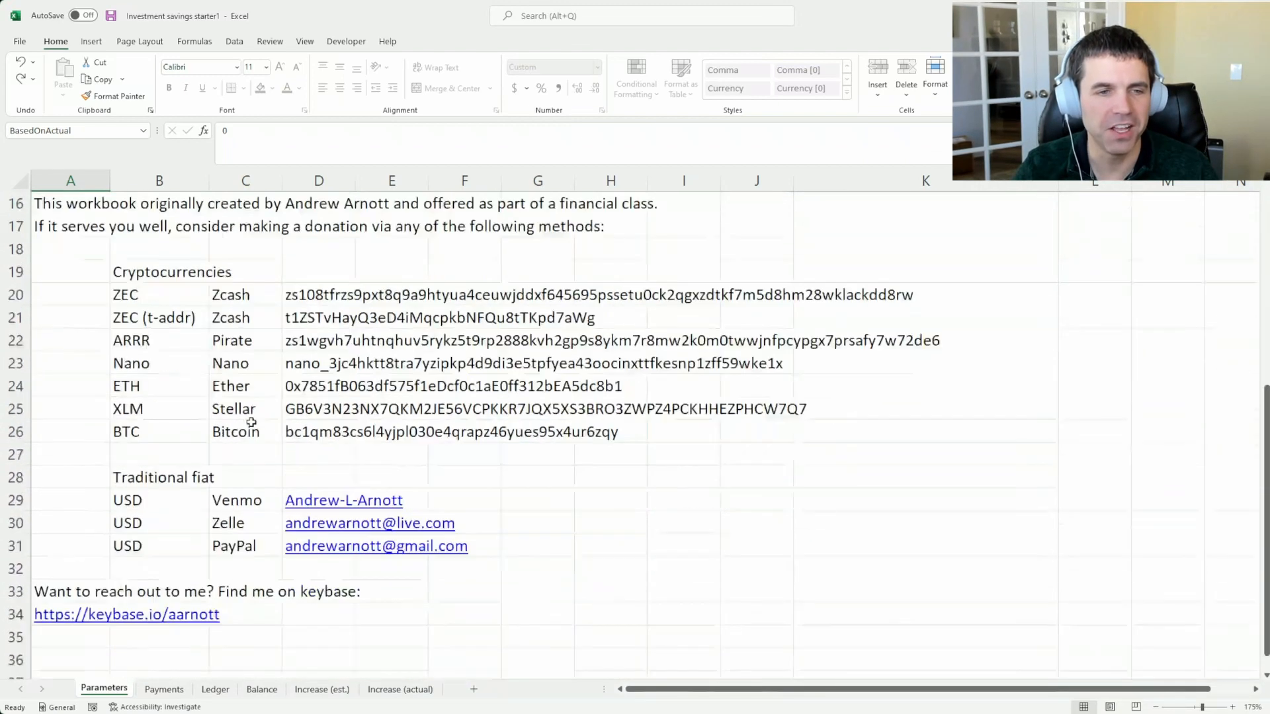
scroll(251, 422, up, 1)
scroll(251, 423, down, 1)
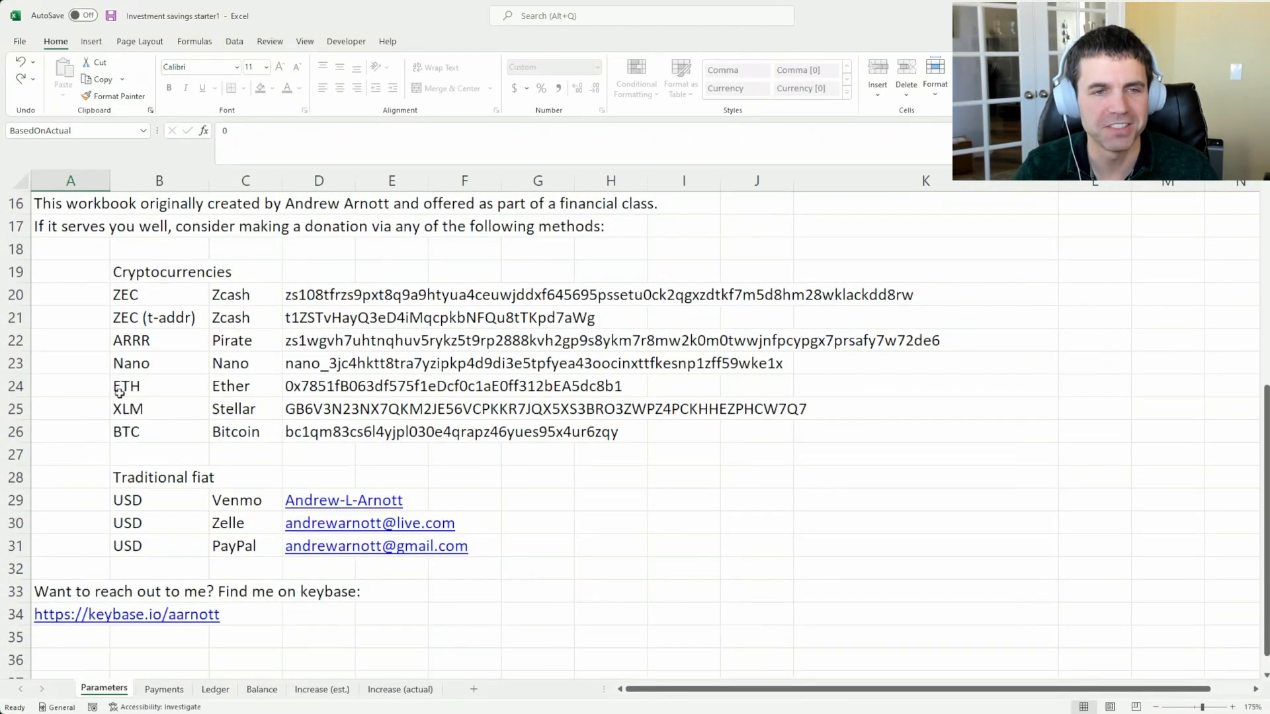
scroll(119, 423, up, 5)
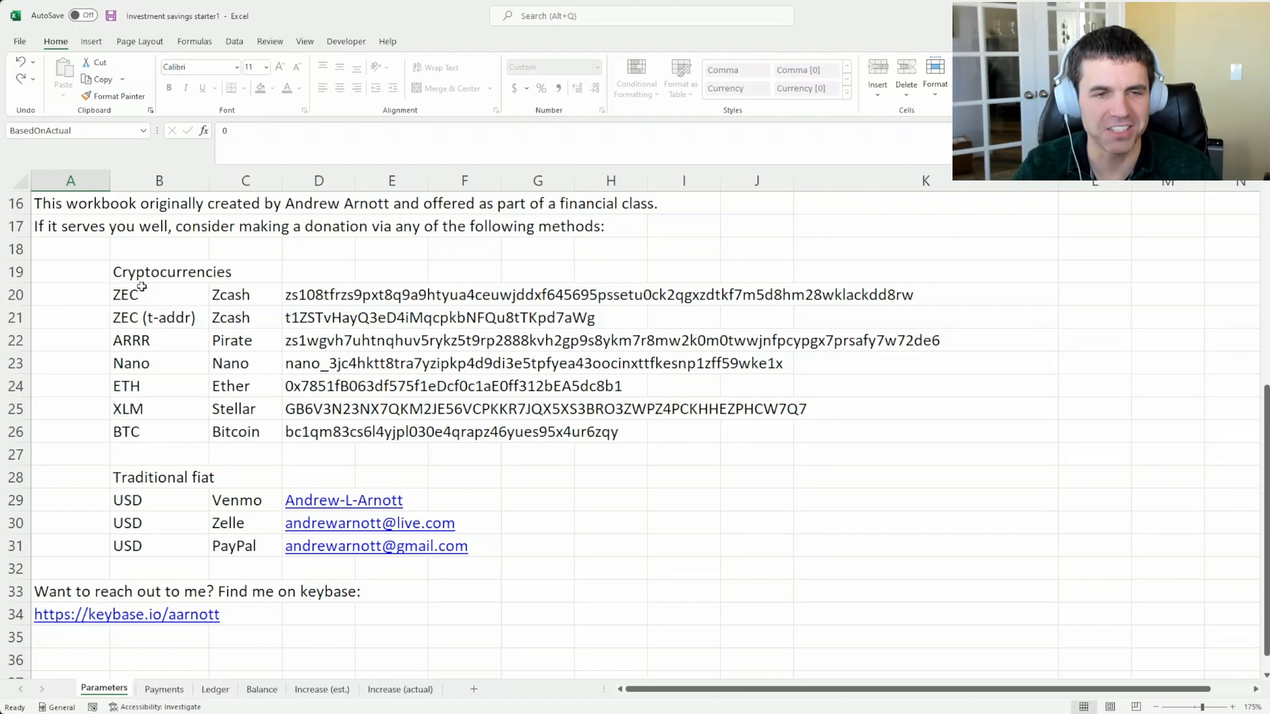
Examine the Mar 23 projected cash flow formula and the surrounding monthly rows in the Ledger
click(215, 690)
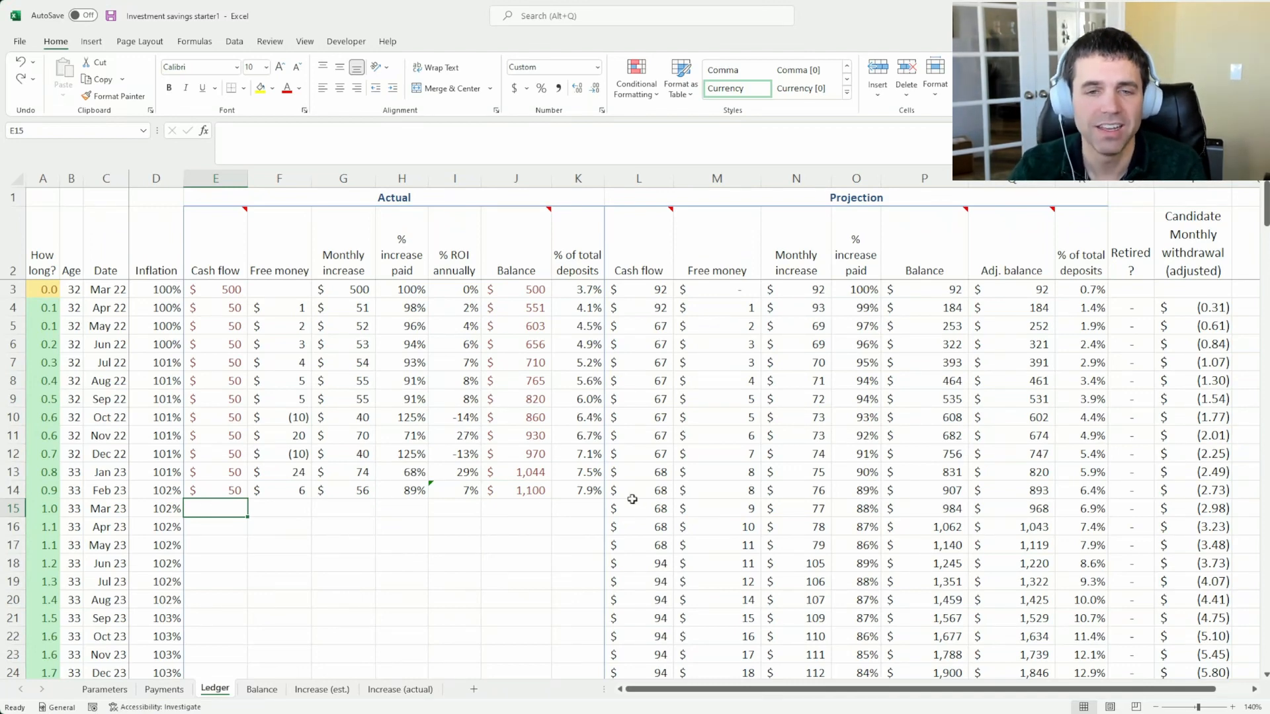
scroll(635, 497, down, 1)
scroll(639, 500, up, 1)
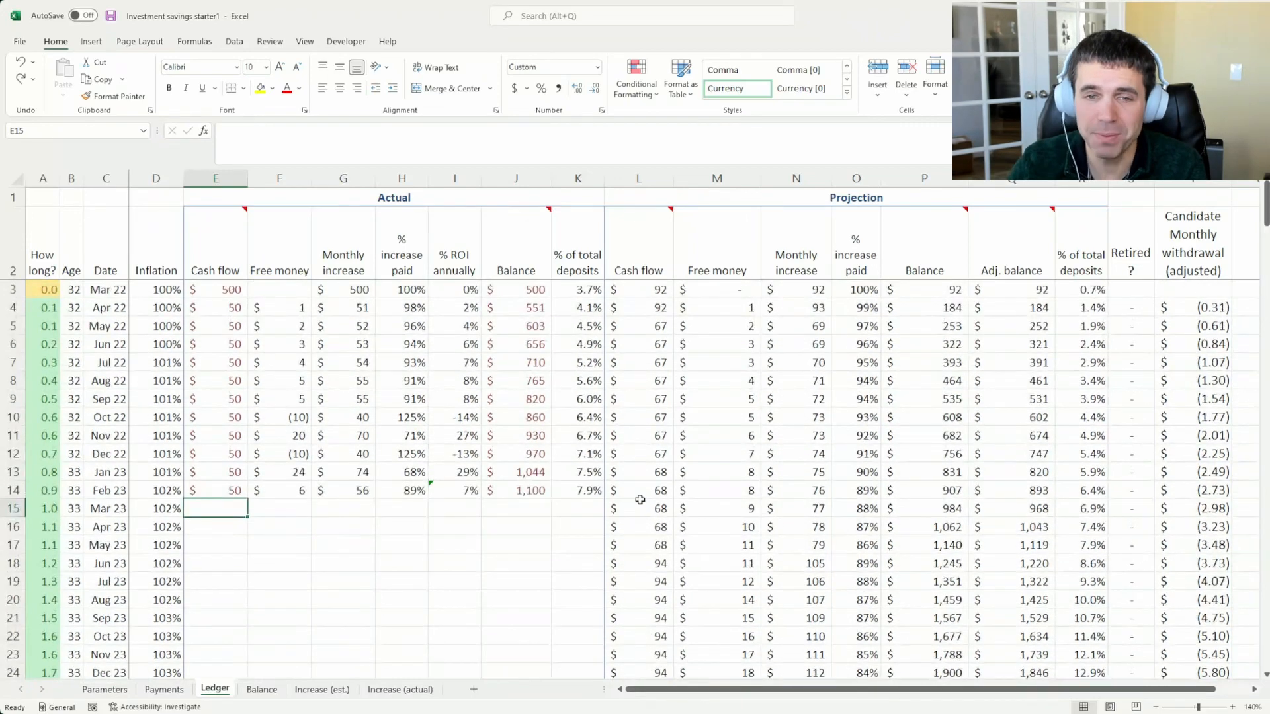
click(640, 502)
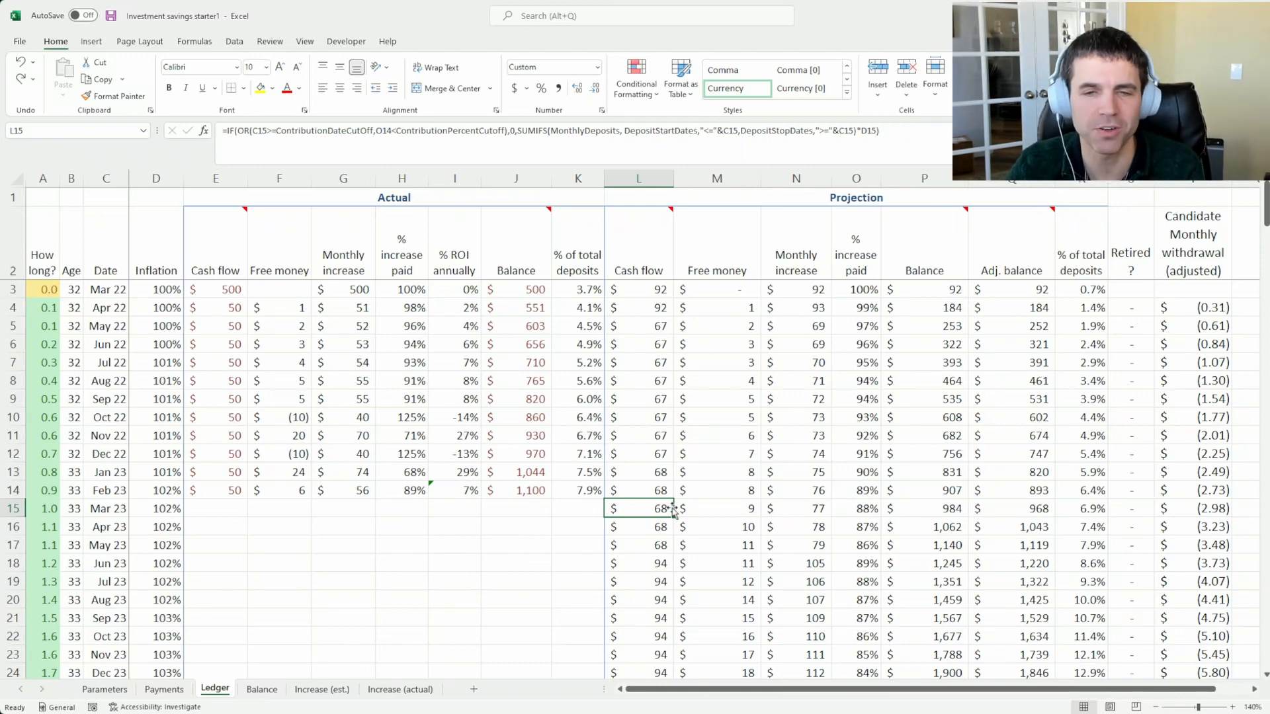
scroll(531, 479, down, 2)
scroll(531, 479, up, 1)
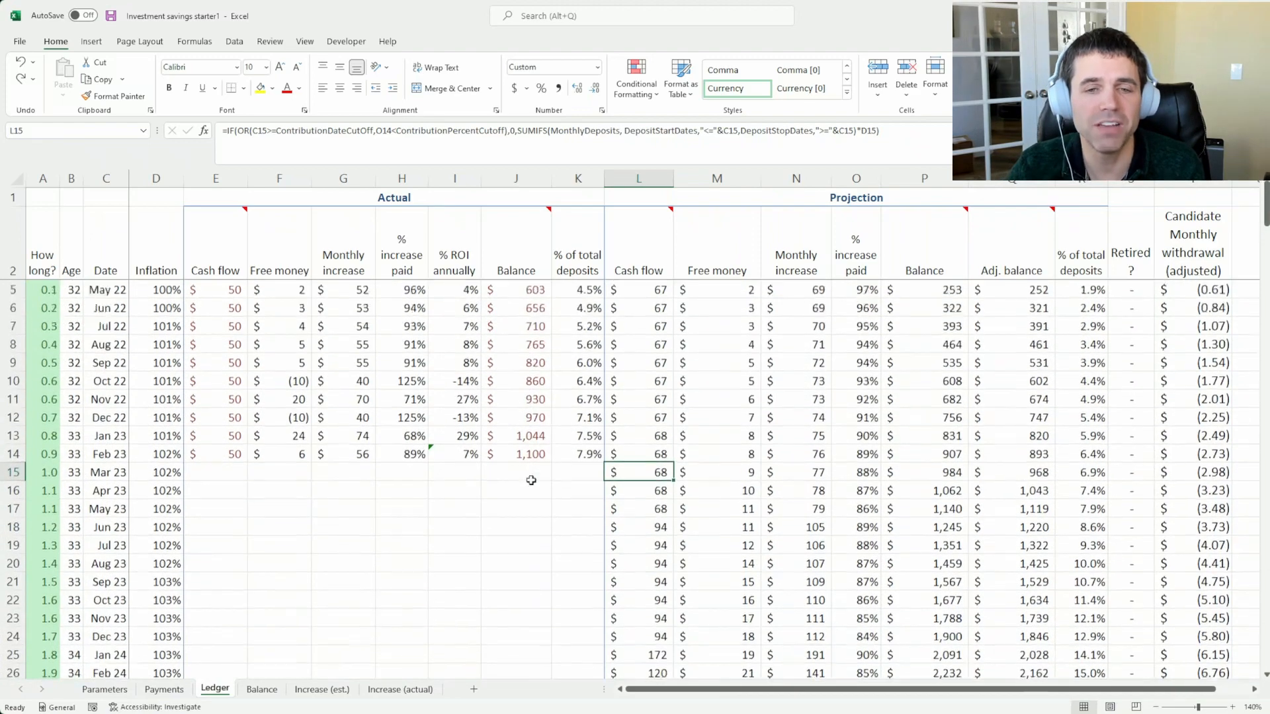
scroll(531, 480, up, 1)
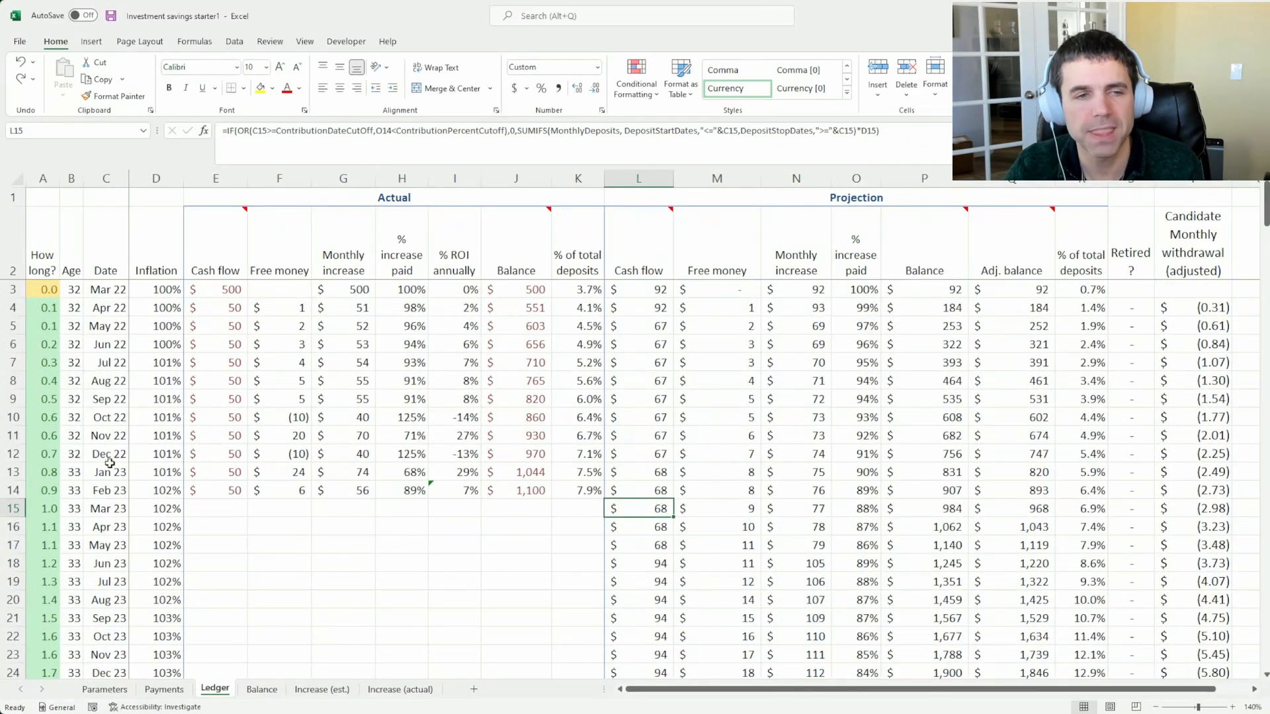
scroll(105, 466, down, 20)
scroll(95, 535, up, 20)
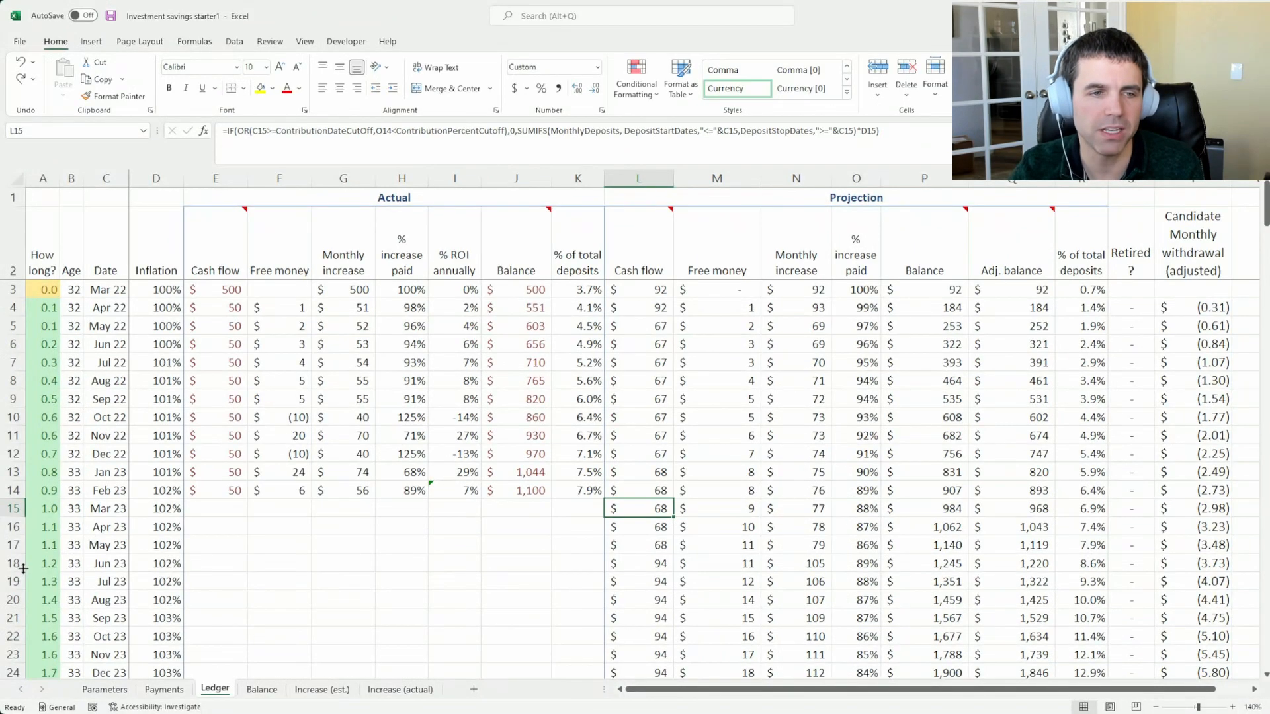
Inspect the Mar 25 row and its projected balance in the Ledger
scroll(20, 567, down, 4)
click(14, 527)
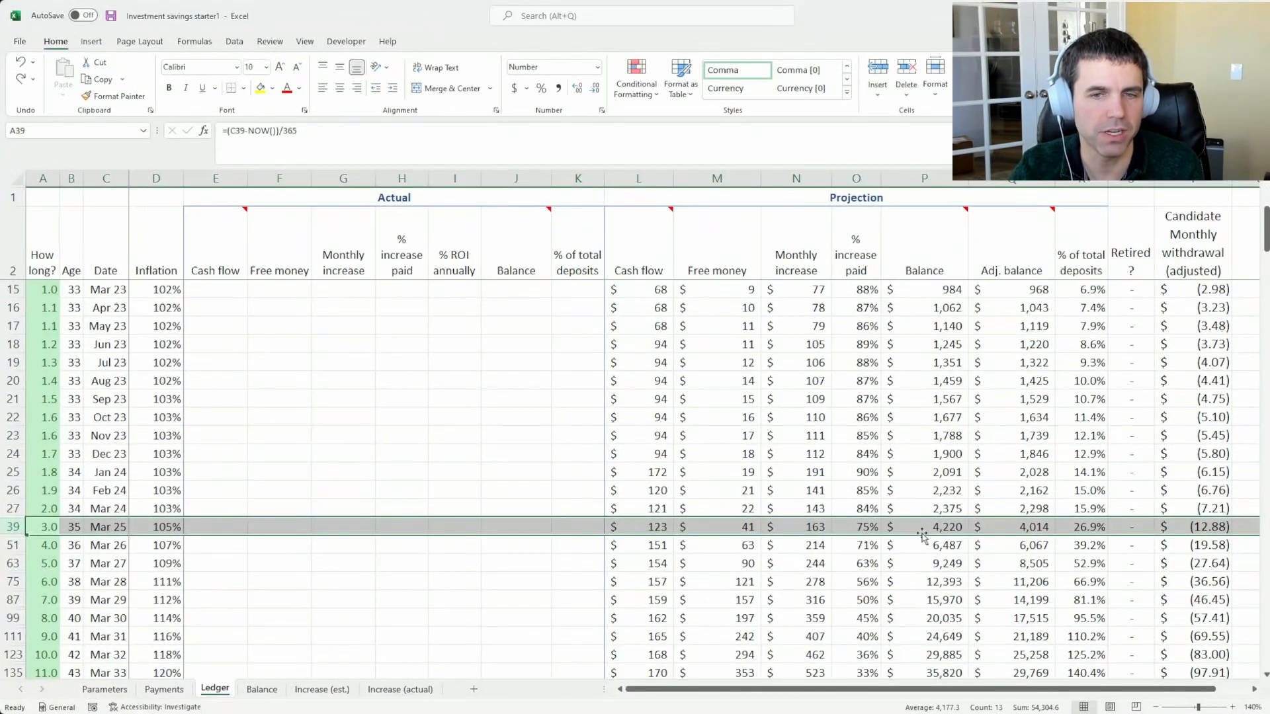
click(929, 527)
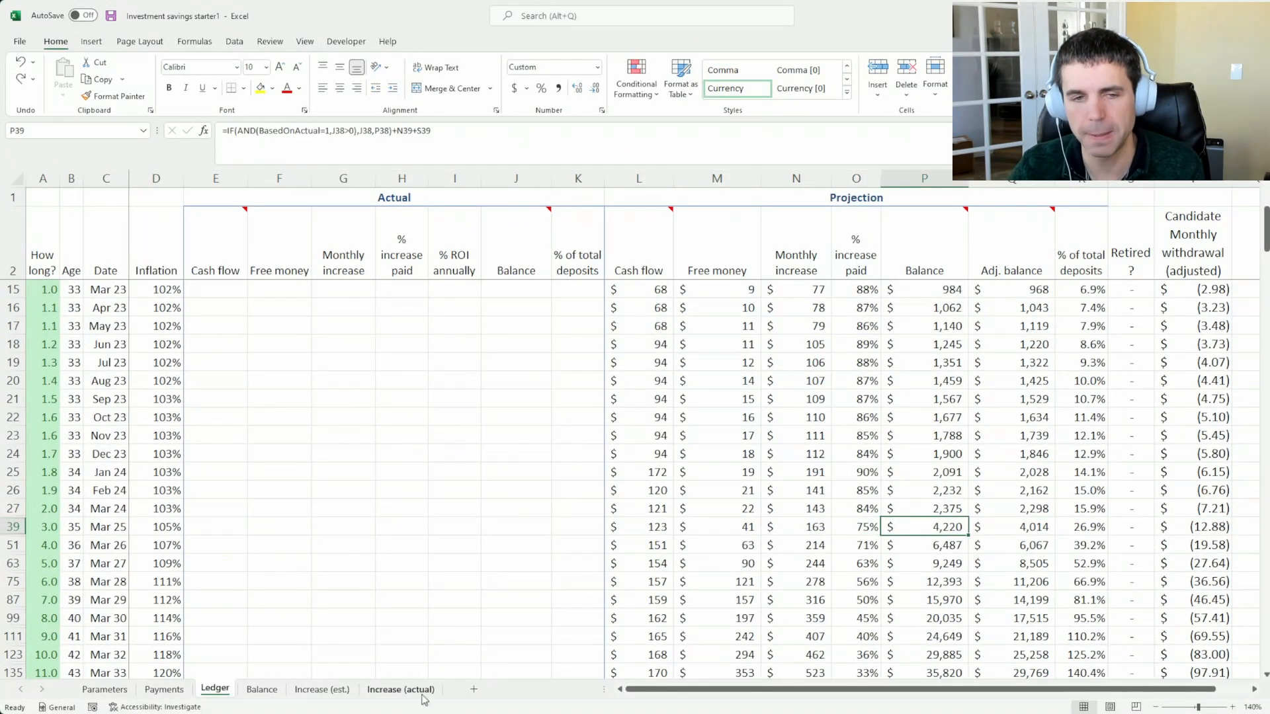
Set the APR in Parameters to 16%
click(181, 689)
click(104, 689)
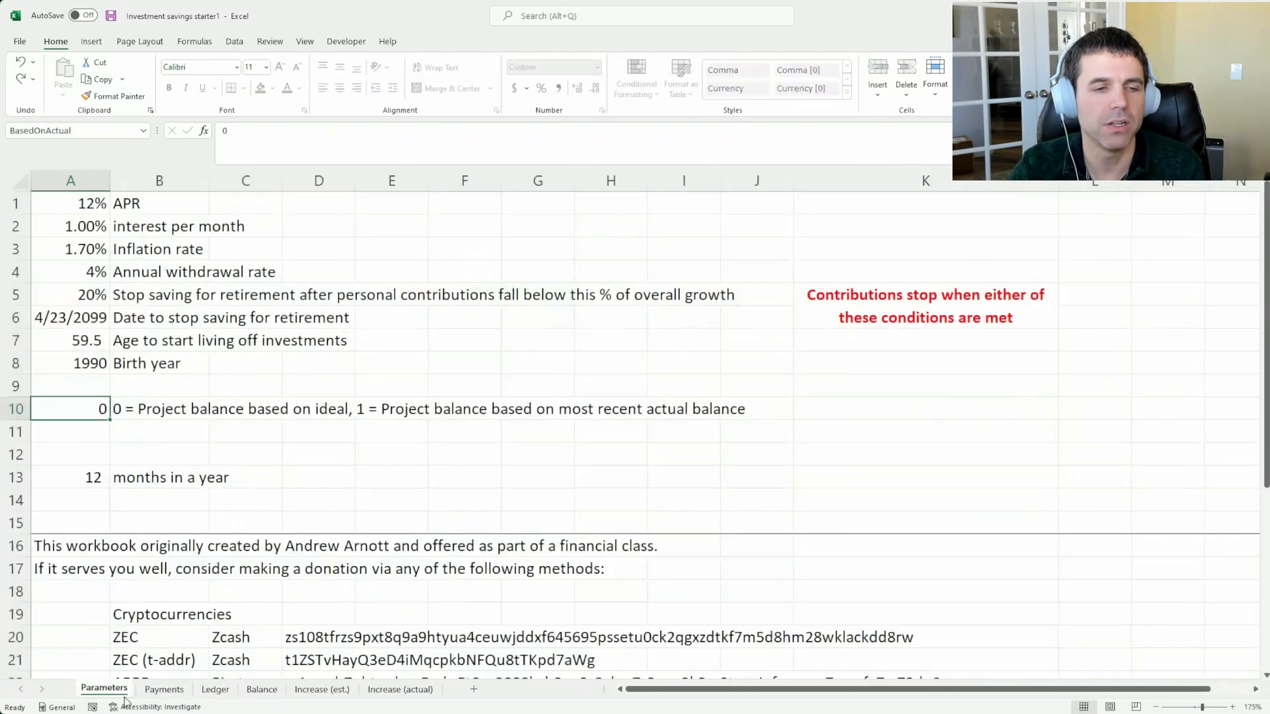
click(72, 249)
click(70, 205)
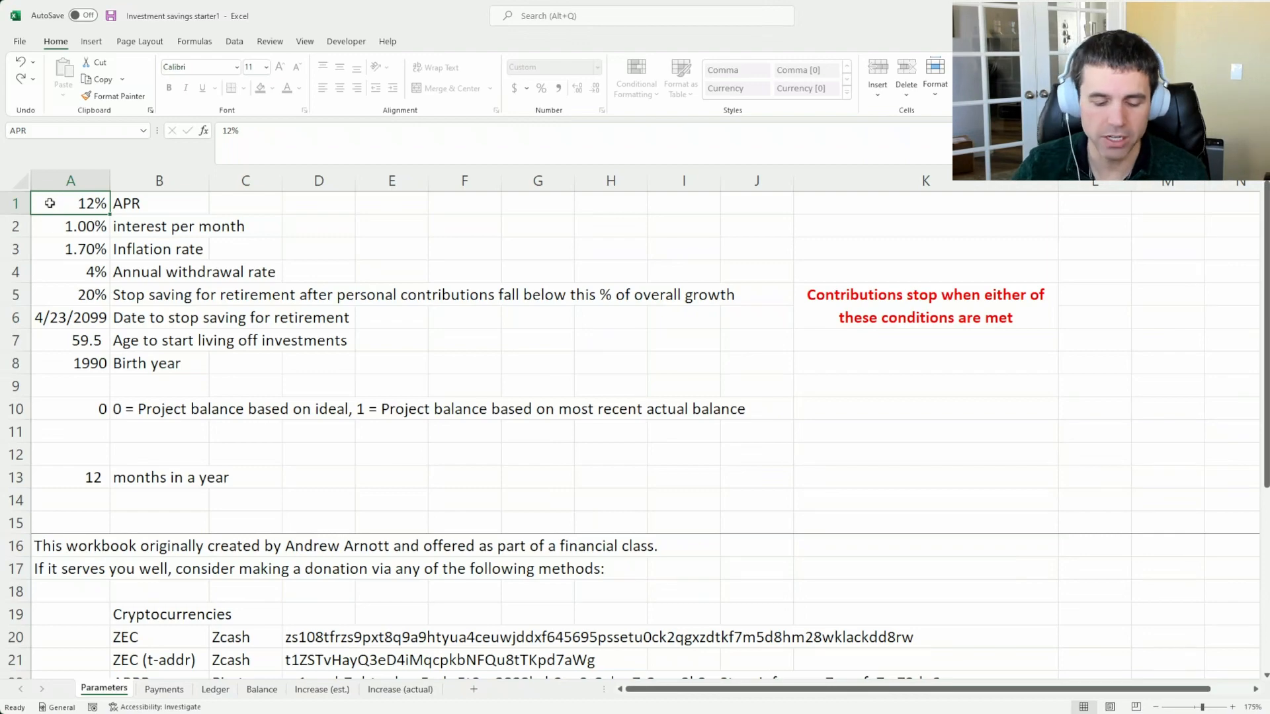
text(16)
key(Return)
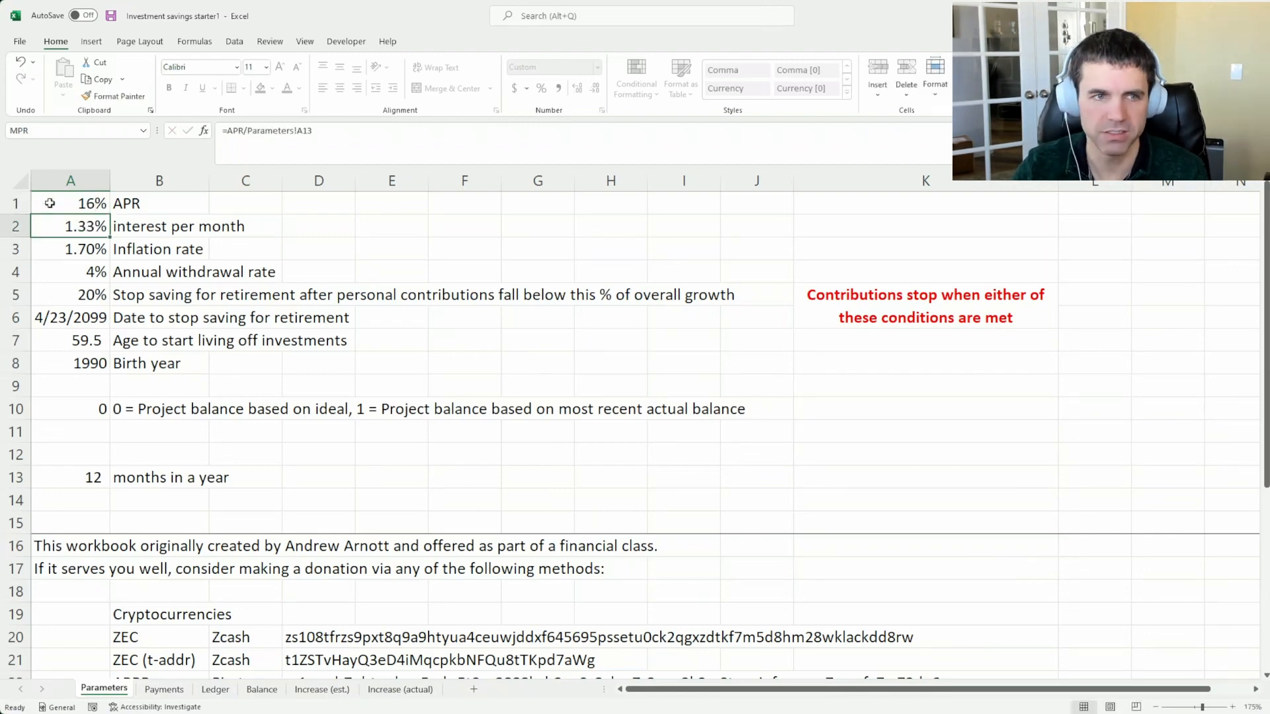
Examine the projected balances in the Ledger through to the final balance in the summary row
click(217, 688)
scroll(540, 547, down, 15)
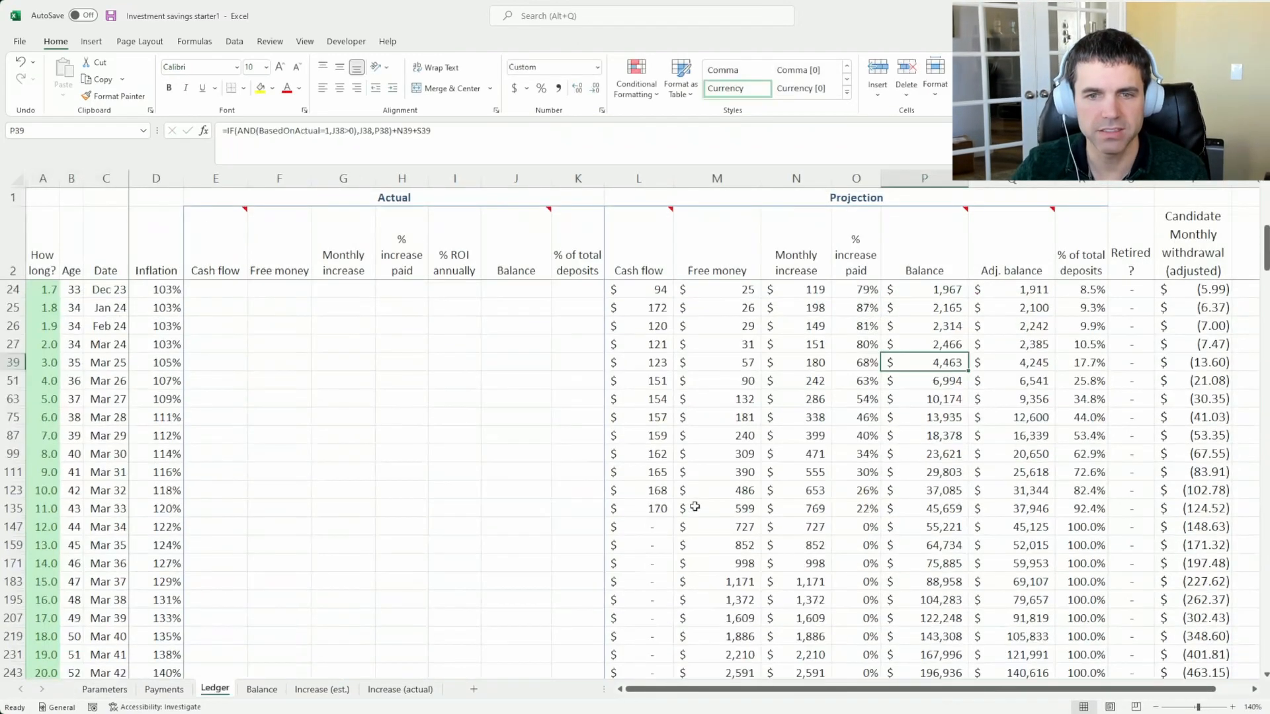
scroll(875, 529, down, 3)
click(952, 581)
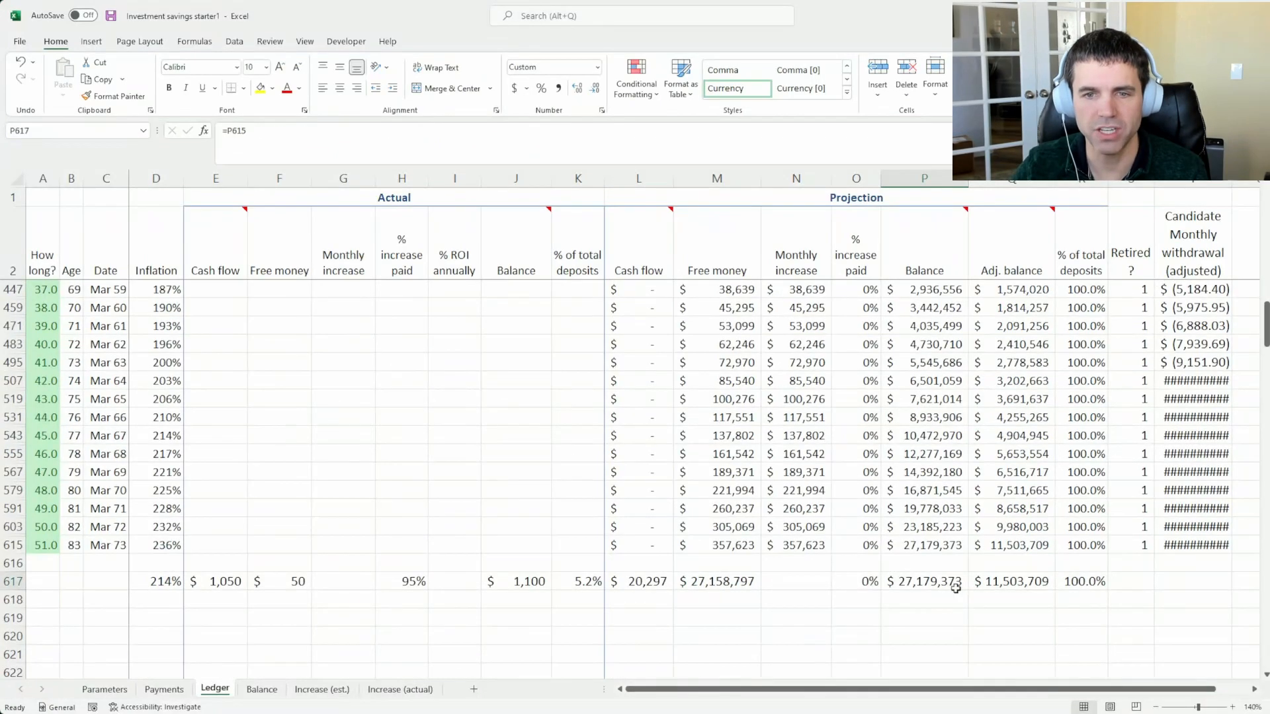
Inspect the projected monthly increase from Mar 23 down to the end of the Ledger, and return to Parameters
key(ctrl+Home)
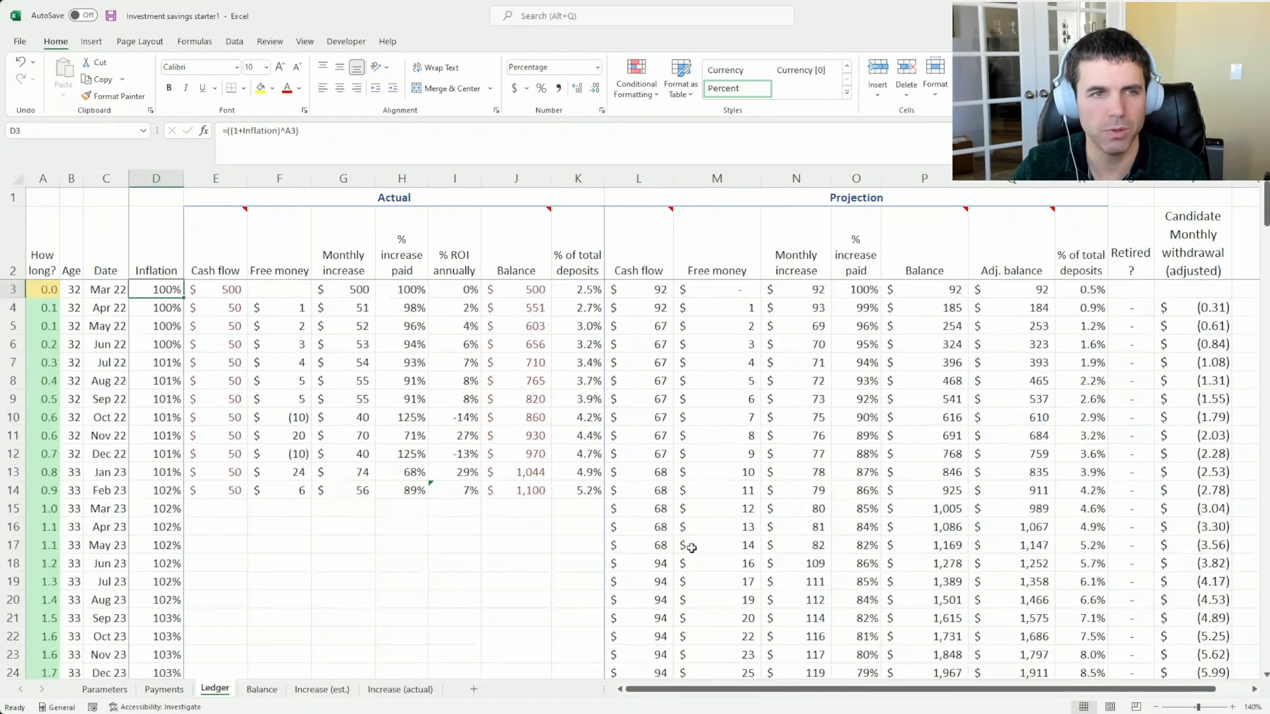
click(803, 514)
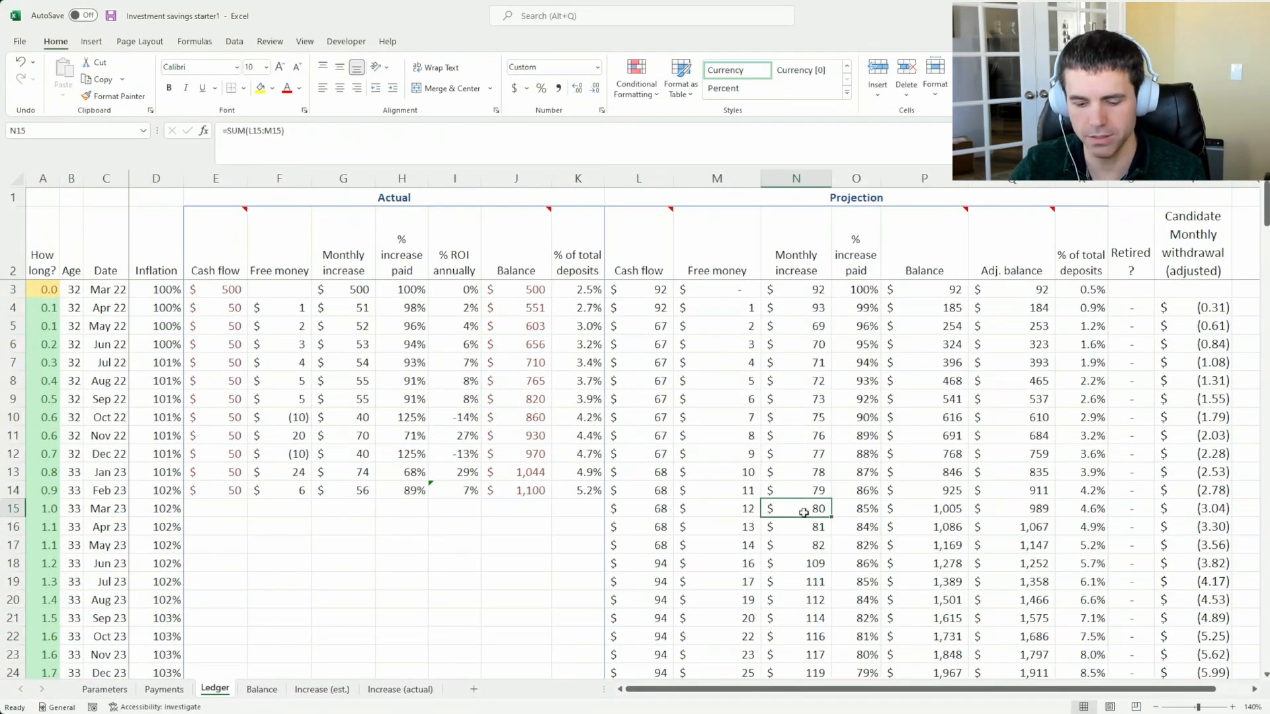
key(ctrl+Down)
key(Down)
key(Down)
key(ctrl+Page_Up)
key(ctrl+Page_Up)
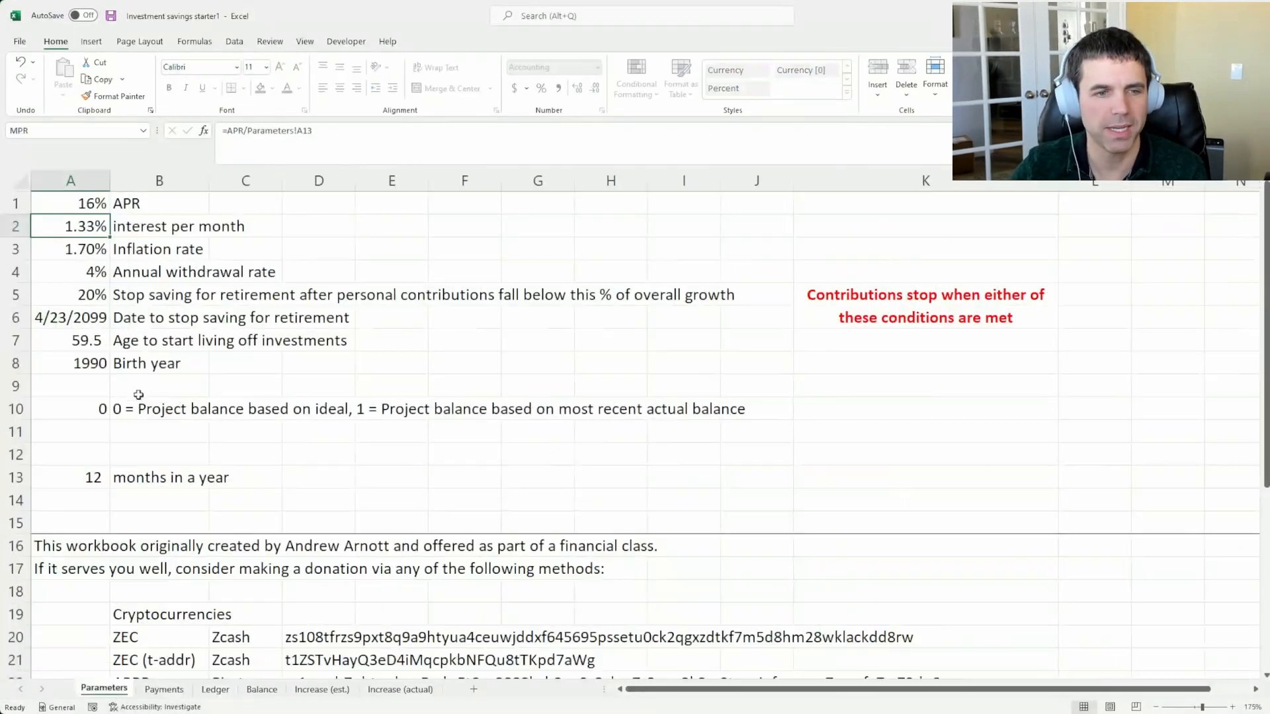
Set the APR in Parameters to 12% and check the projected balances in the Ledger
text(12)
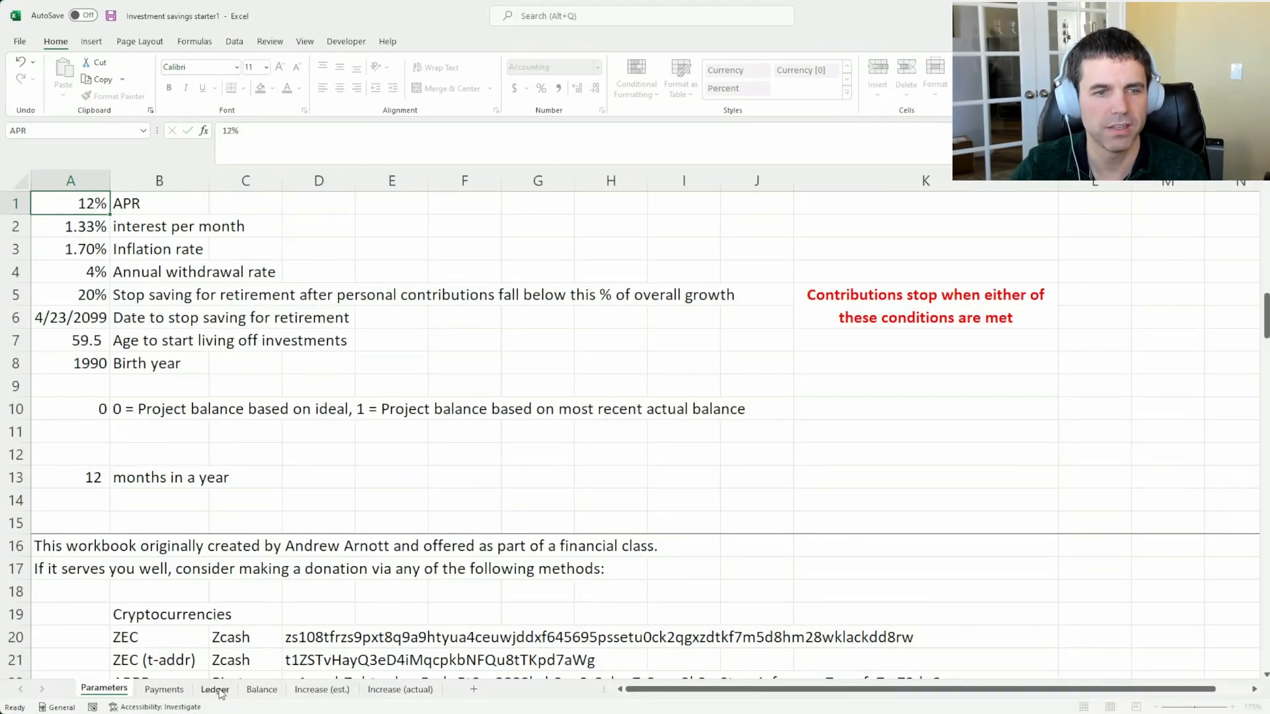
click(215, 689)
Set the APR in Parameters back to 16% and inspect the final projected balance in the Ledger's summary row
click(104, 689)
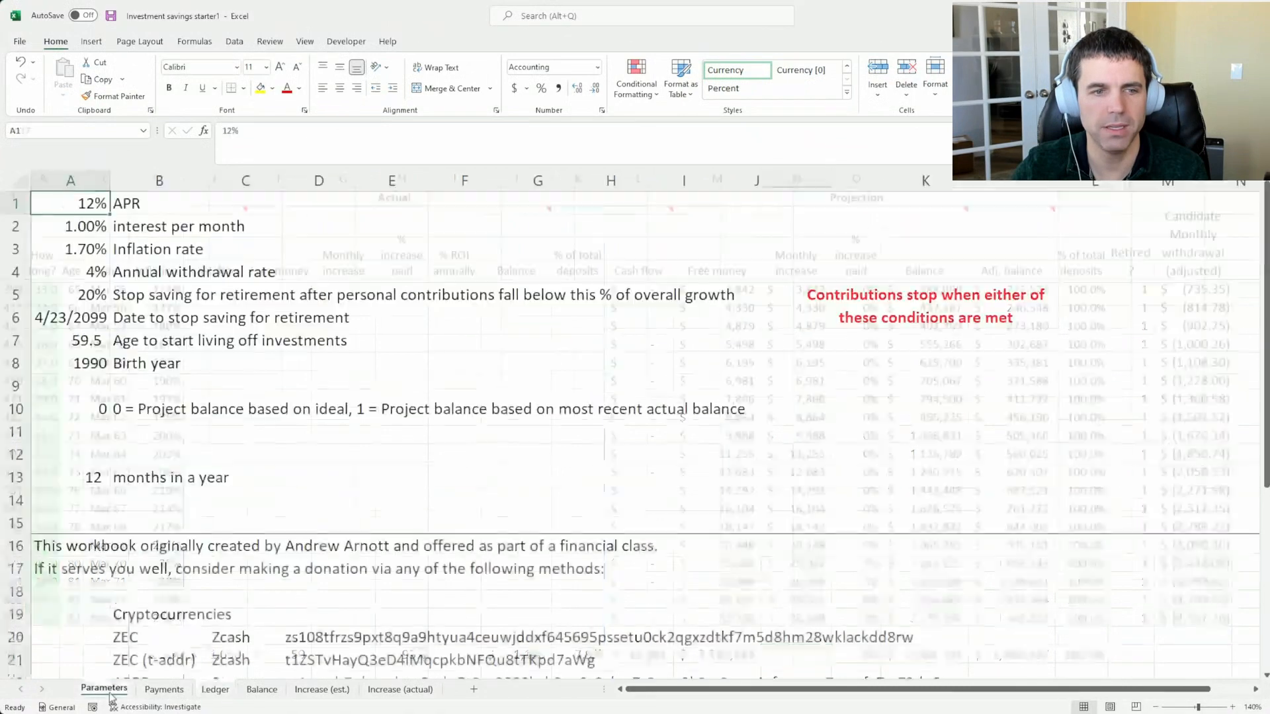
text(16)
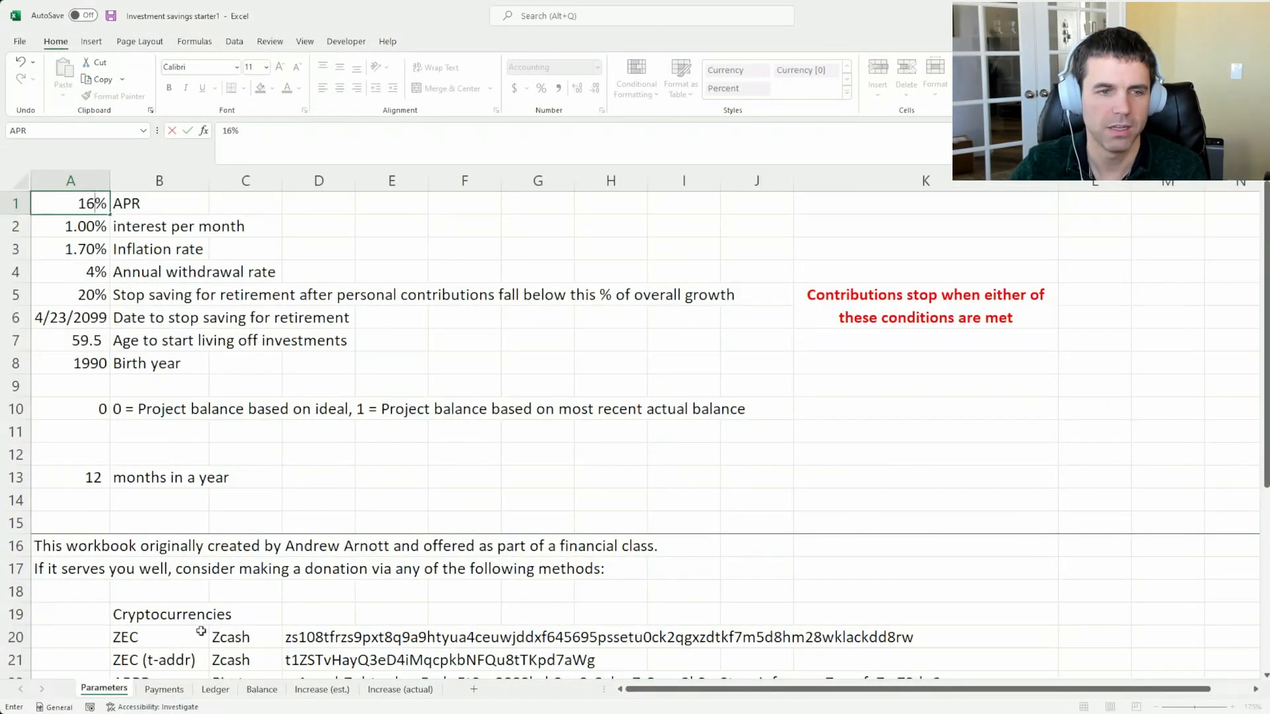
click(224, 692)
click(886, 654)
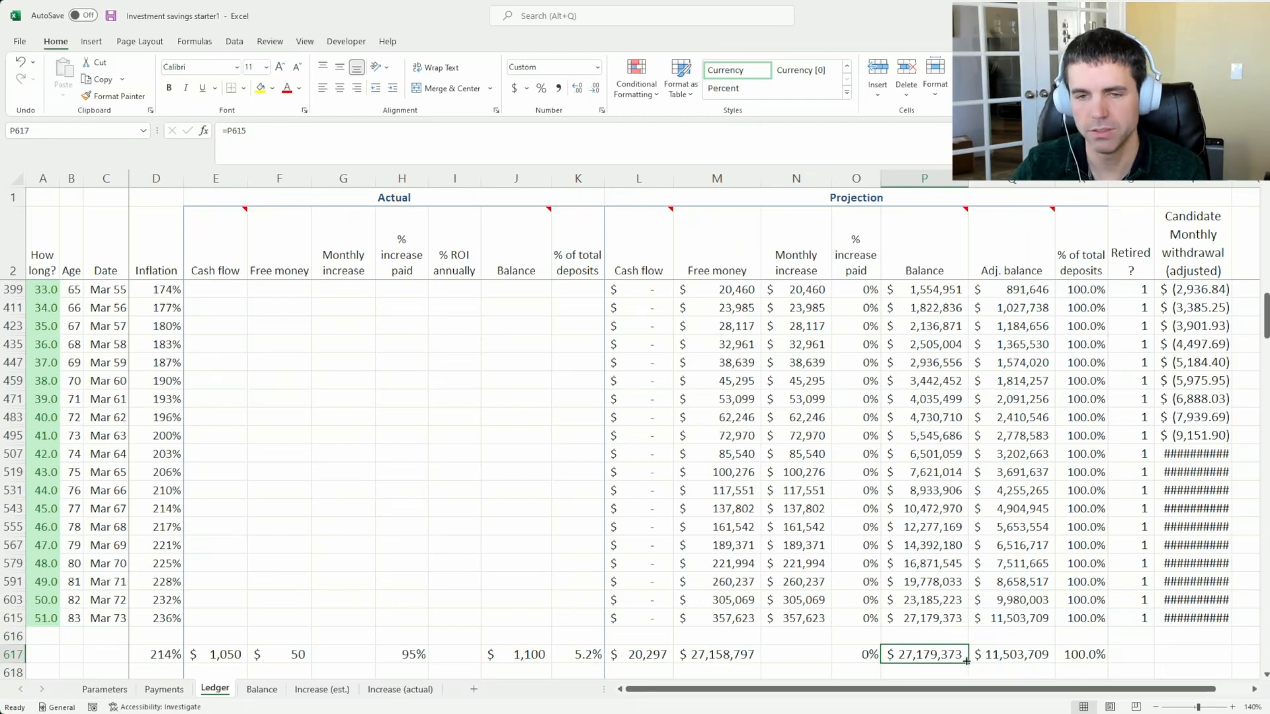
Set the APR in Parameters to 12% and inspect the interest-per-month formula beneath it
click(114, 690)
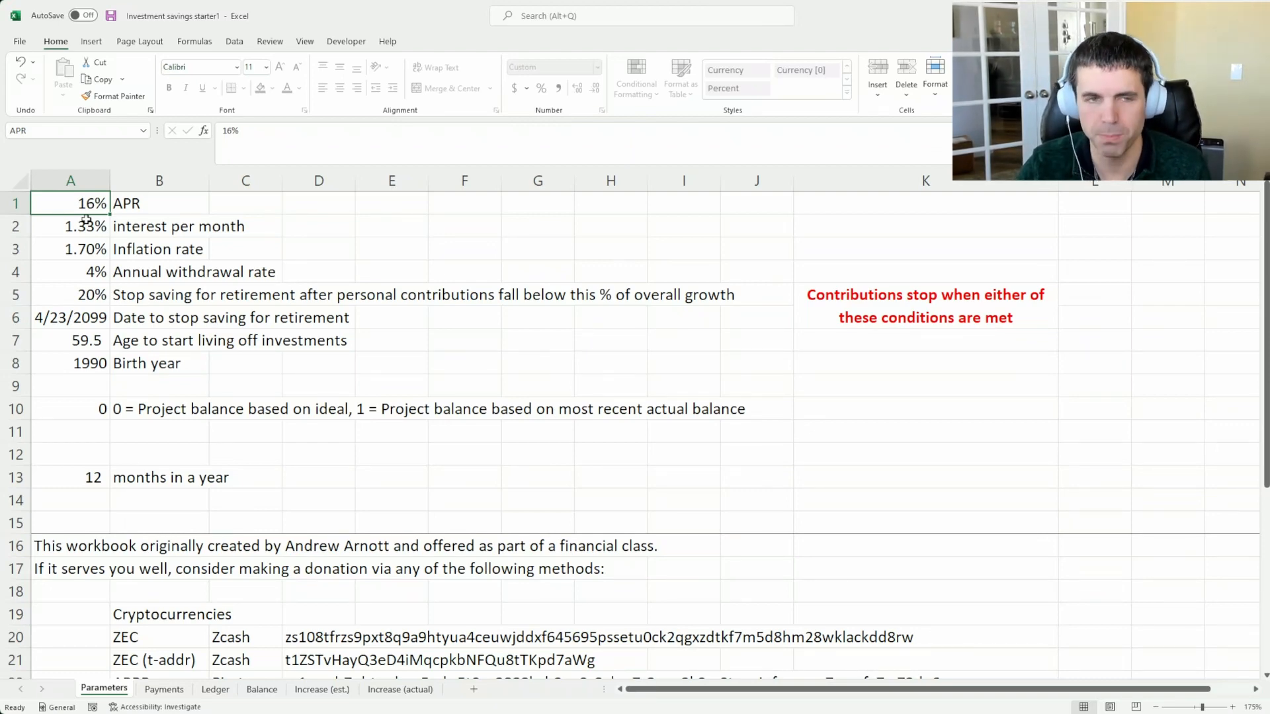
text(12)
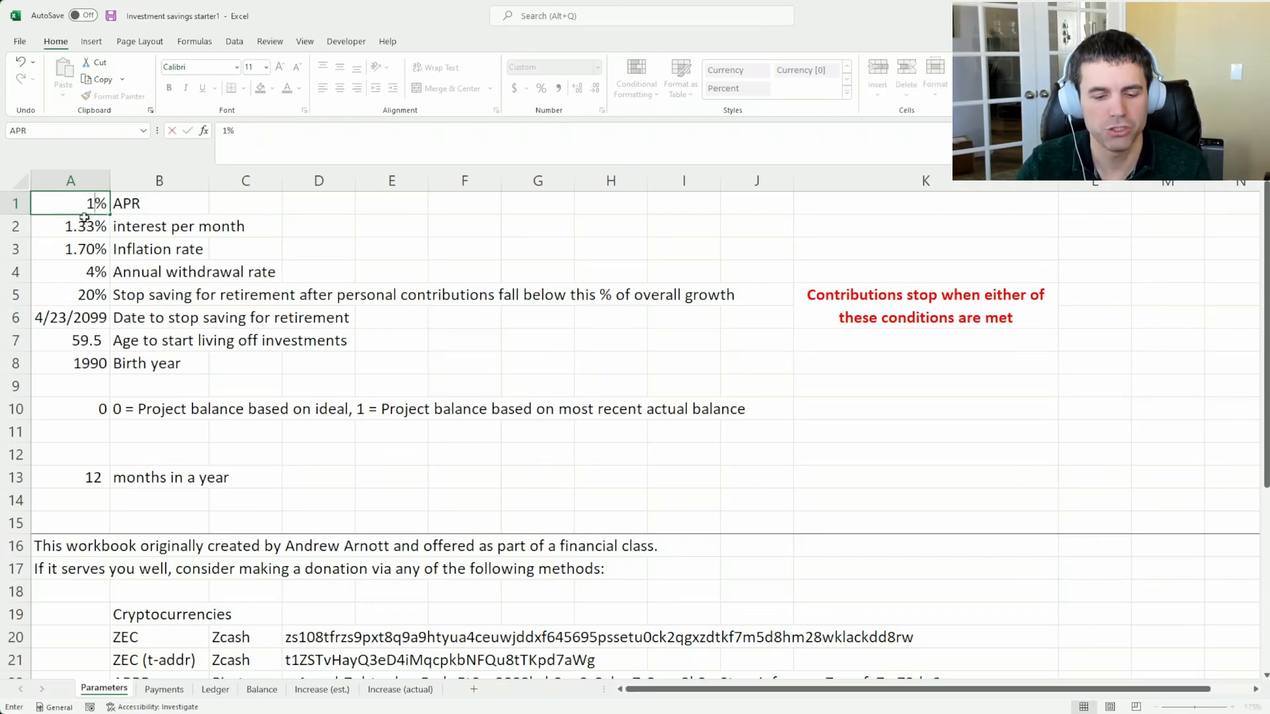
click(77, 242)
click(82, 233)
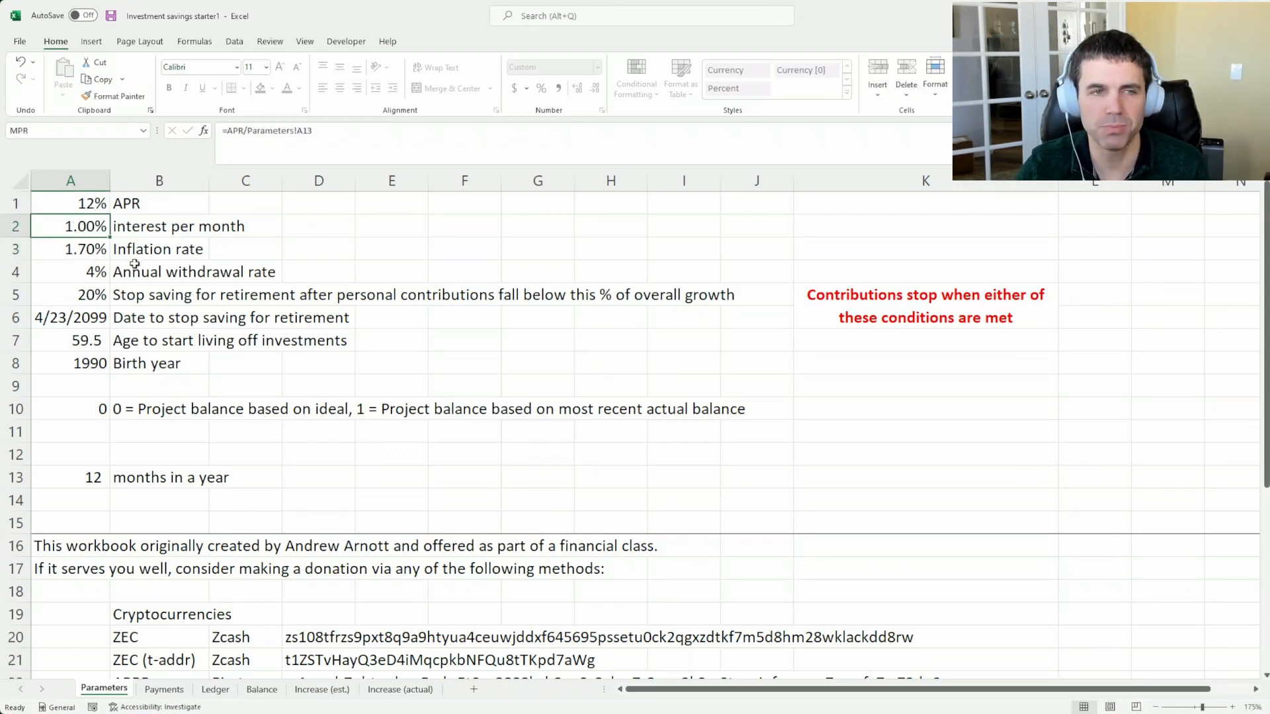
Examine the annual withdrawal rate label and the inflation rate value in Parameters
click(134, 265)
click(131, 243)
click(53, 242)
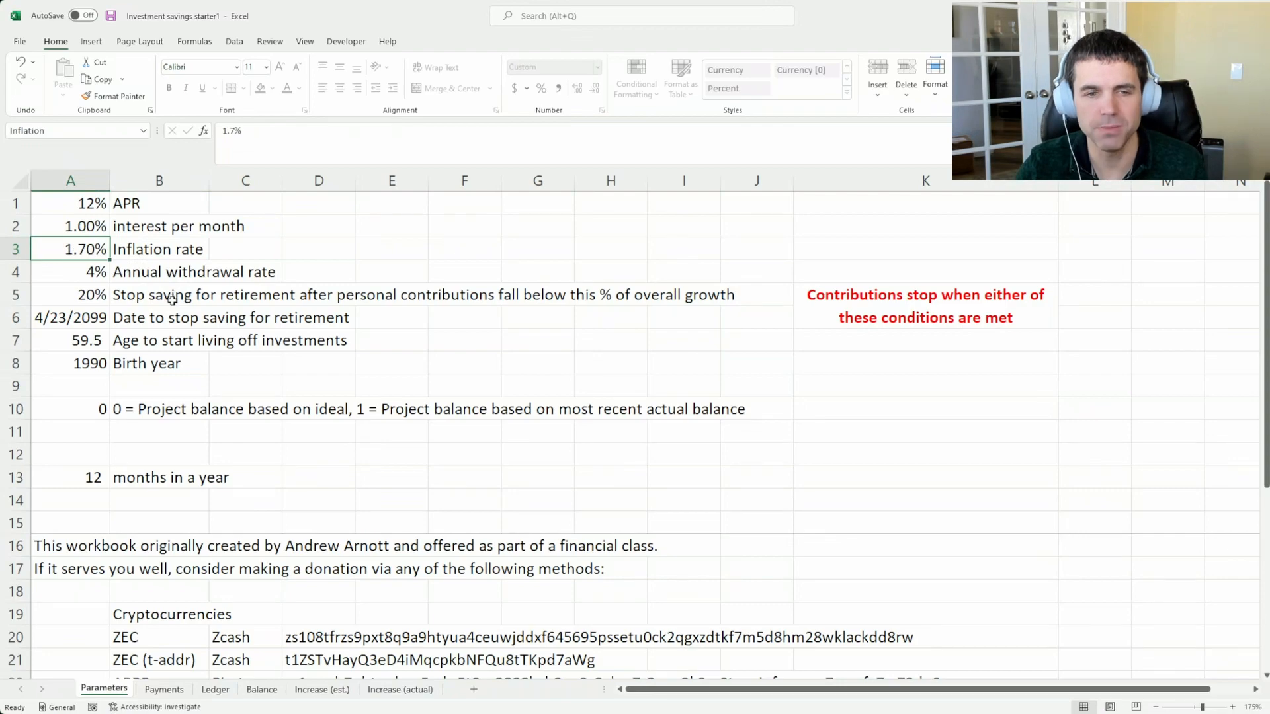